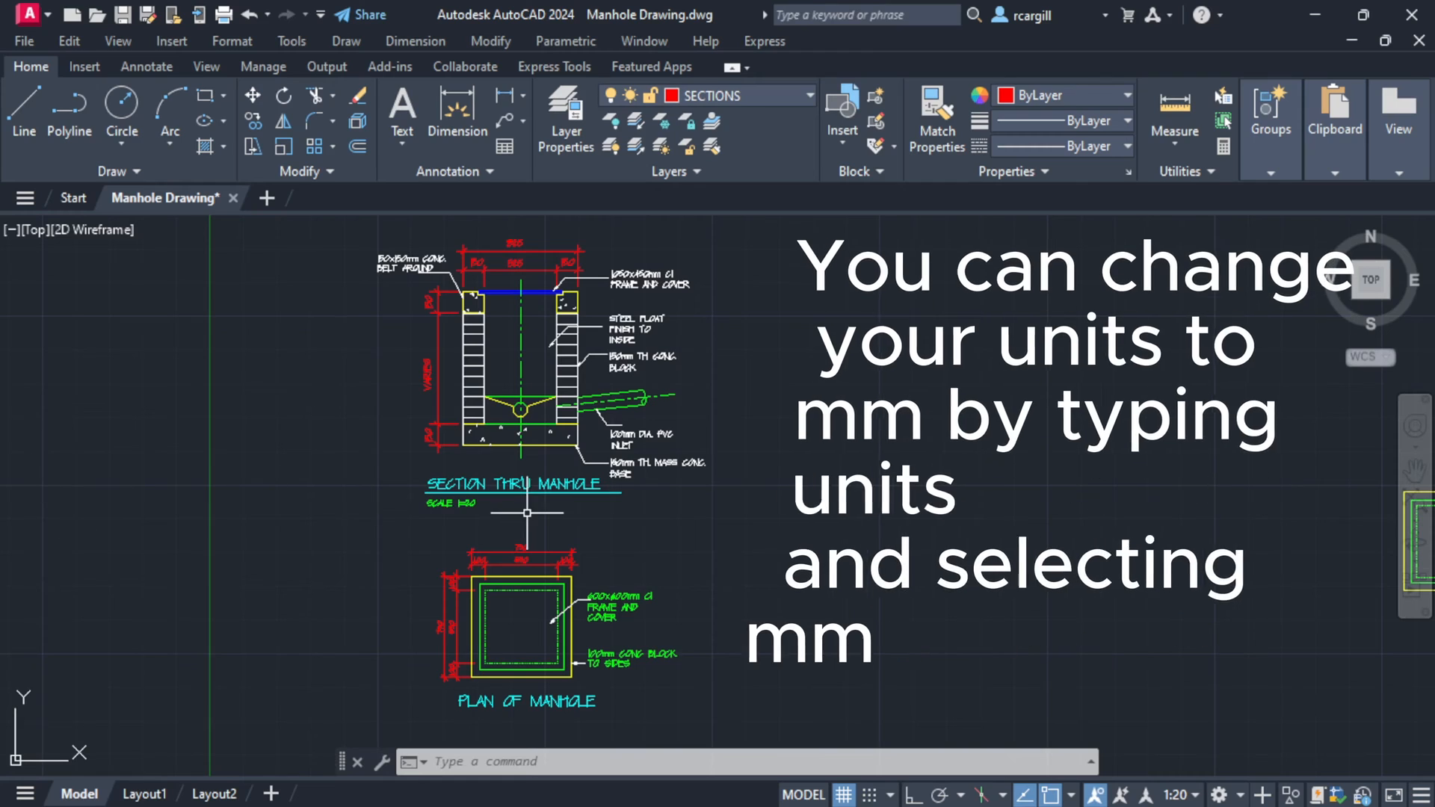
# - Examine the manhole section and plan reference drawings, checking the overall width, wall thickness and base dimensions
pyautogui.scroll(5, 477, 512)
pyautogui.moveTo(477, 512); pyautogui.dragTo(373, 490, button='middle')
pyautogui.scroll(-1, 373, 490)
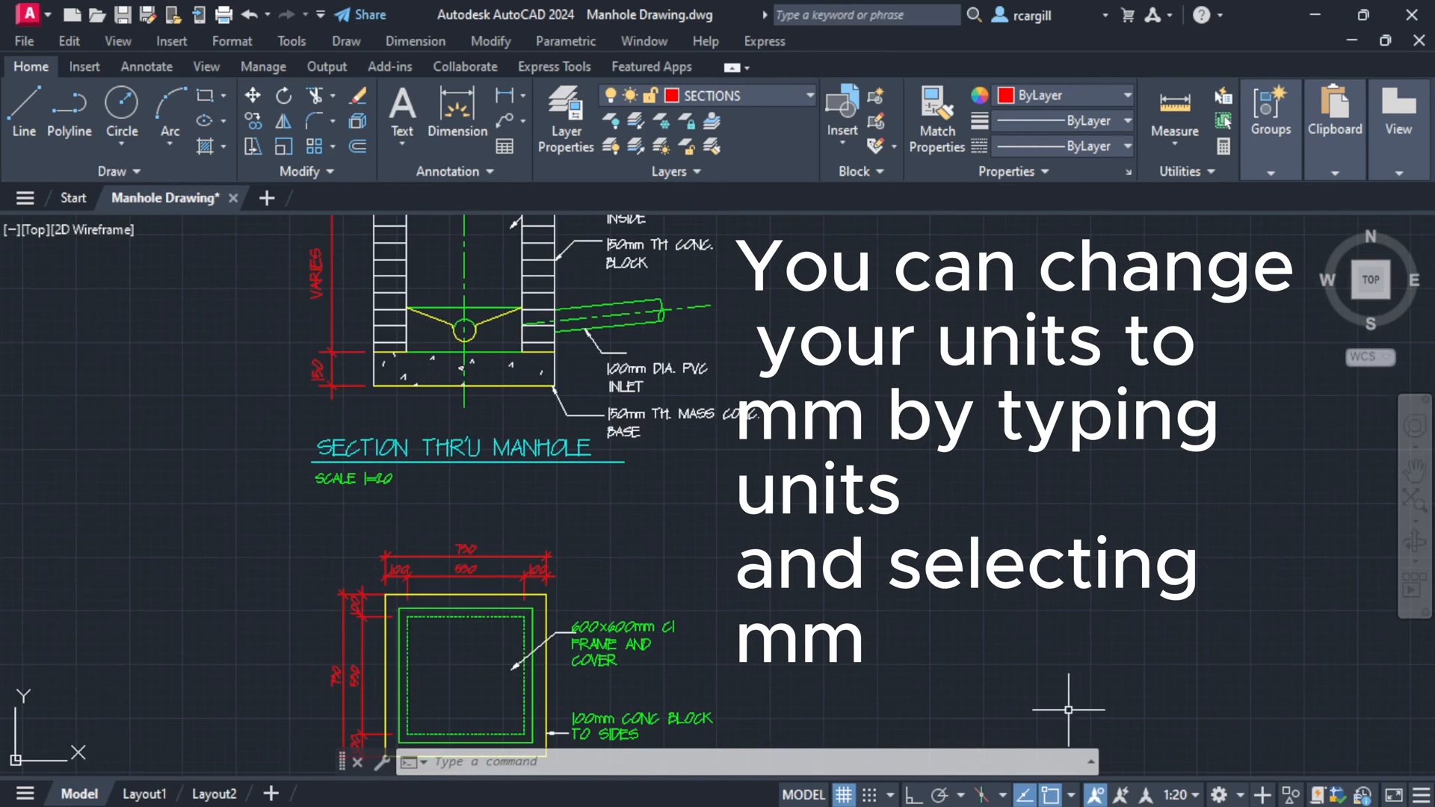
pyautogui.click(1197, 796)
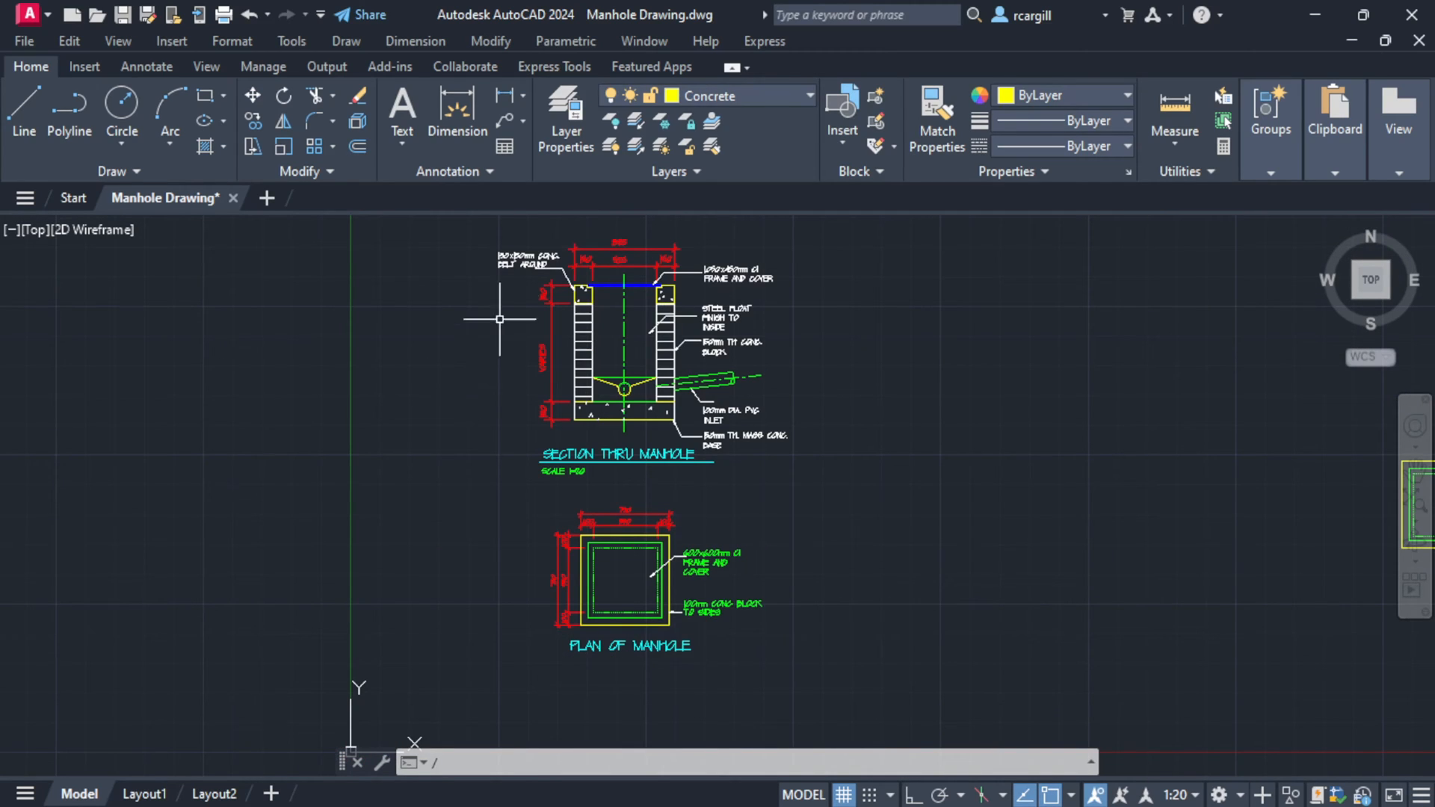
pyautogui.scroll(4, 621, 285)
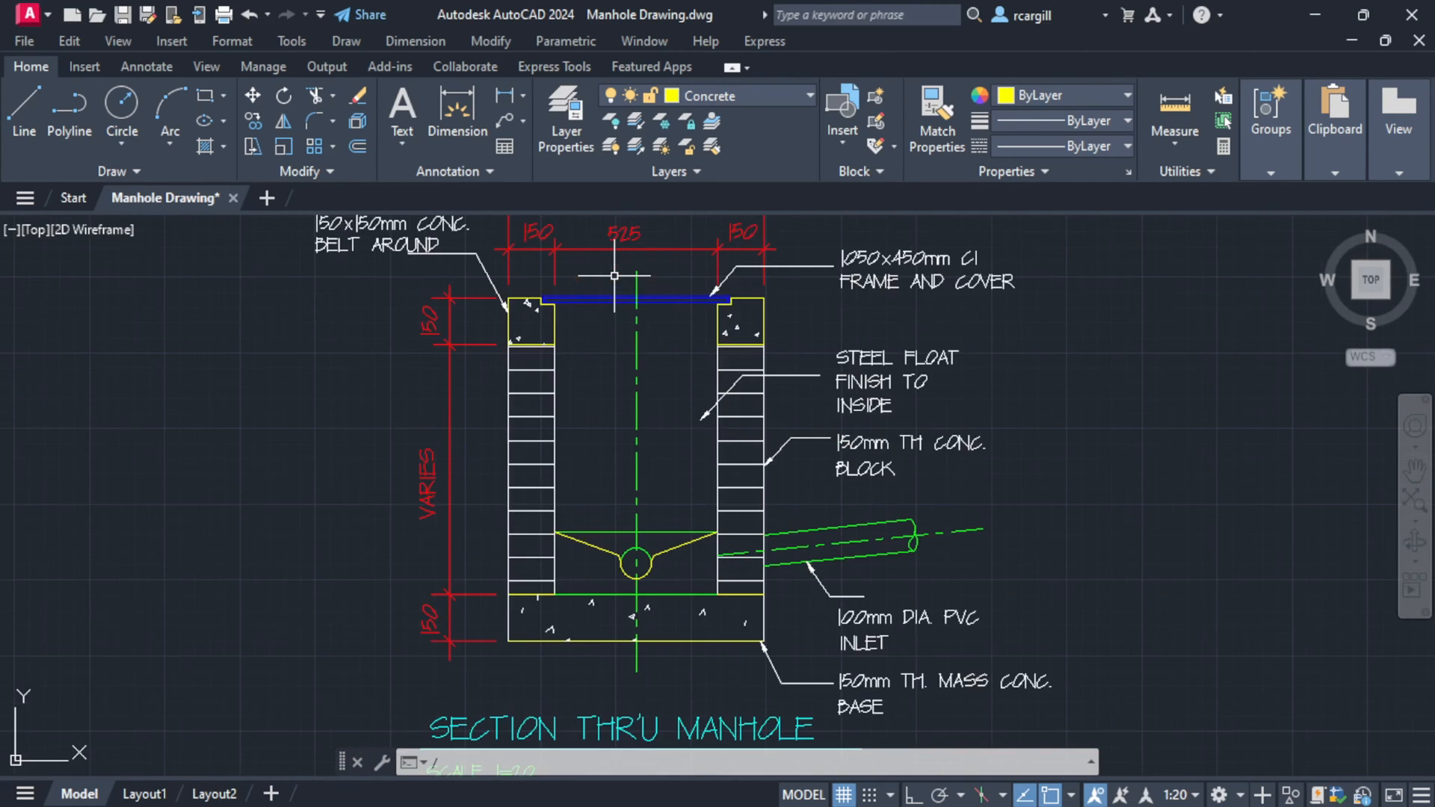
pyautogui.moveTo(614, 283)
pyautogui.mouseDown(button='middle')
pyautogui.moveTo(657, 496)
pyautogui.moveTo(638, 477)
pyautogui.moveTo(635, 381)
pyautogui.mouseUp(button='middle')
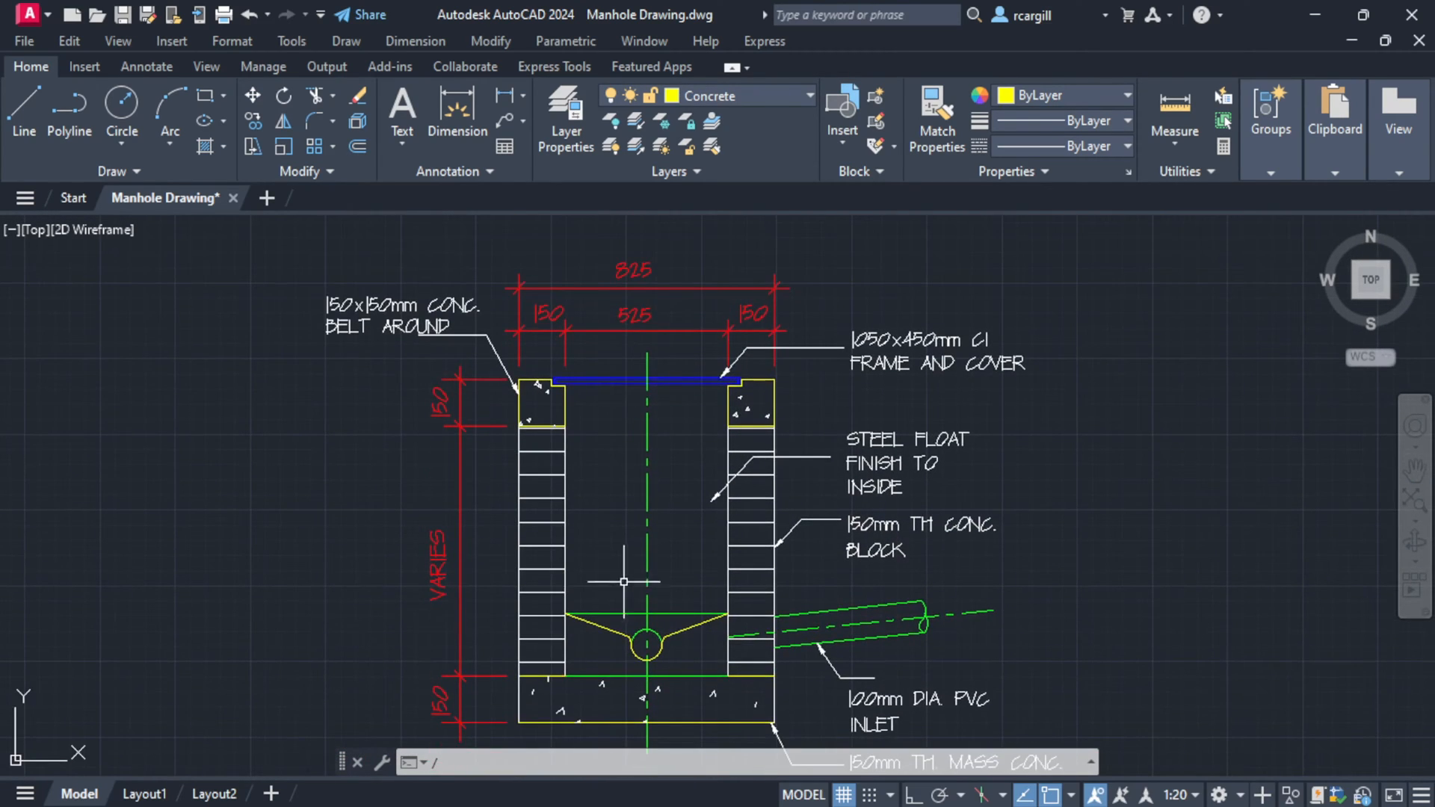
pyautogui.moveTo(623, 582)
pyautogui.mouseDown(button='middle')
pyautogui.moveTo(652, 385)
pyautogui.moveTo(639, 599)
pyautogui.moveTo(671, 544)
pyautogui.mouseUp(button='middle')
pyautogui.scroll(-4, 637, 268)
pyautogui.scroll(4, 638, 406)
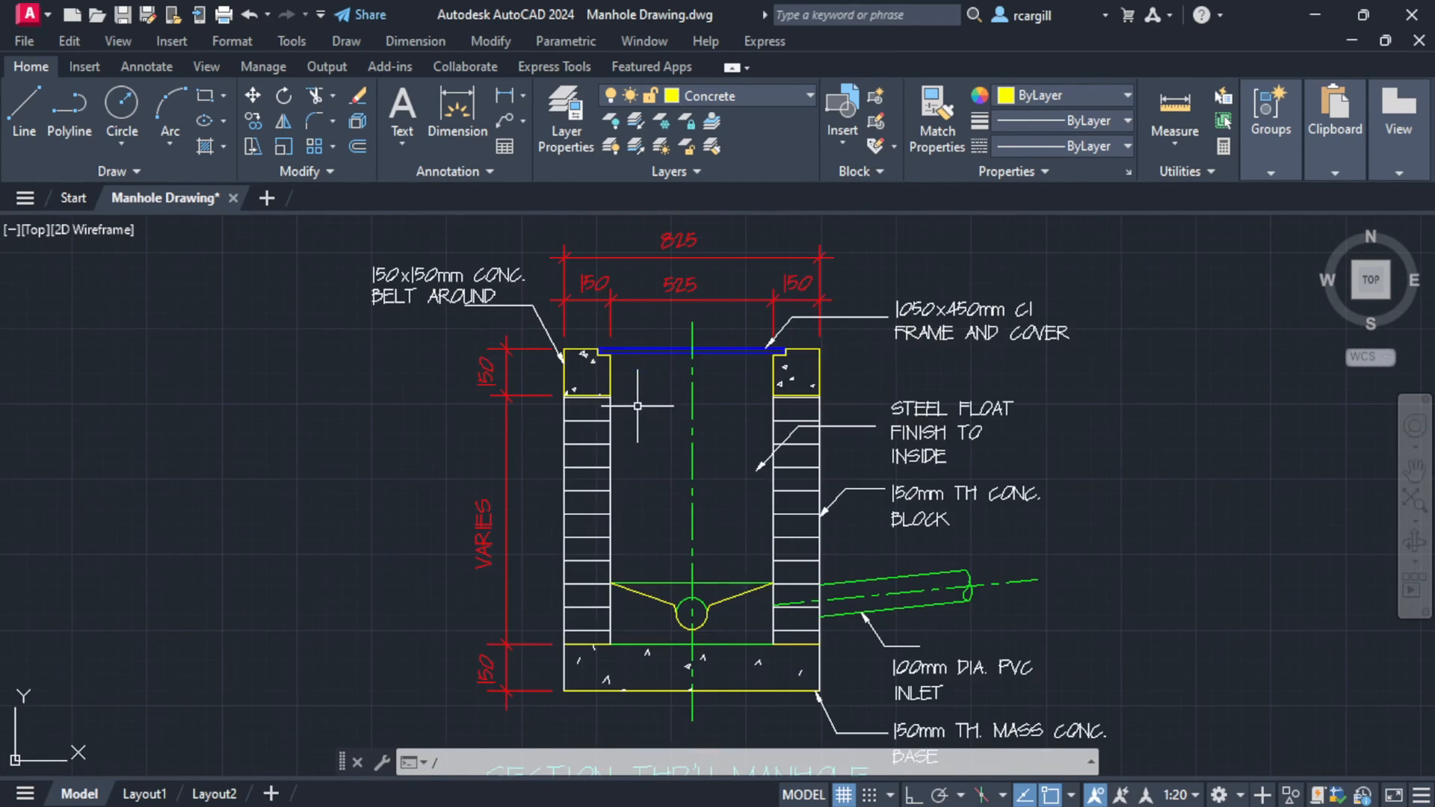
pyautogui.moveTo(637, 406)
pyautogui.mouseDown(button='middle')
pyautogui.moveTo(669, 352)
pyautogui.moveTo(538, 451)
pyautogui.moveTo(489, 403)
pyautogui.mouseUp(button='middle')
pyautogui.moveTo(533, 486); pyautogui.dragTo(548, 231, button='middle')
pyautogui.scroll(-2, 547, 231)
pyautogui.scroll(-2, 573, 484)
pyautogui.moveTo(570, 574)
pyautogui.mouseDown(button='middle')
pyautogui.moveTo(573, 484)
pyautogui.moveTo(599, 503)
pyautogui.moveTo(610, 467)
pyautogui.mouseUp(button='middle')
pyautogui.scroll(6, 573, 490)
pyautogui.scroll(-2, 628, 403)
pyautogui.moveTo(628, 404)
pyautogui.mouseDown(button='middle')
pyautogui.moveTo(631, 644)
pyautogui.moveTo(641, 593)
pyautogui.moveTo(629, 630)
pyautogui.mouseUp(button='middle')
pyautogui.moveTo(591, 433); pyautogui.dragTo(467, 591, button='middle')
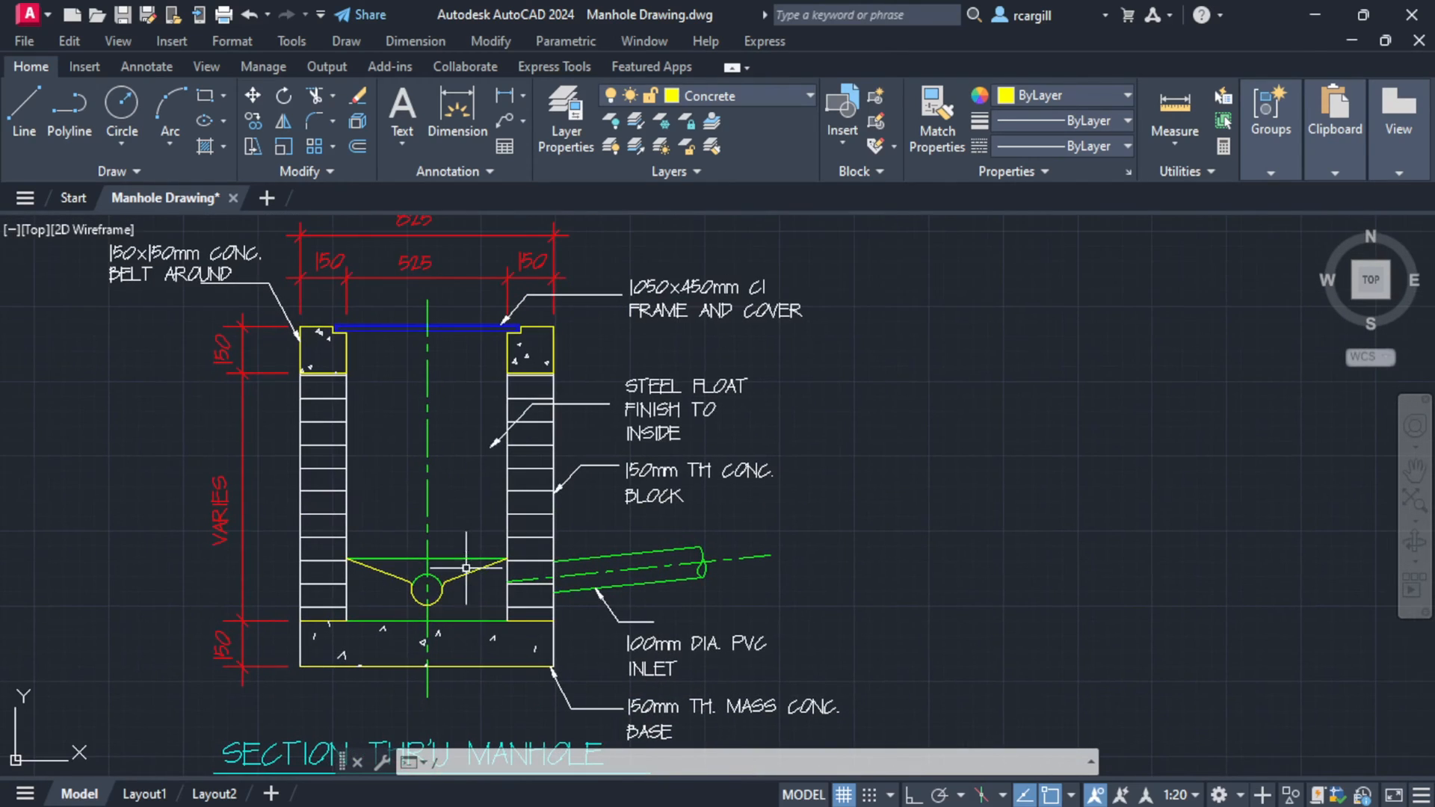
pyautogui.moveTo(509, 359)
pyautogui.mouseDown(button='middle')
pyautogui.moveTo(662, 523)
pyautogui.moveTo(665, 406)
pyautogui.mouseUp(button='middle')
pyautogui.scroll(-2, 665, 406)
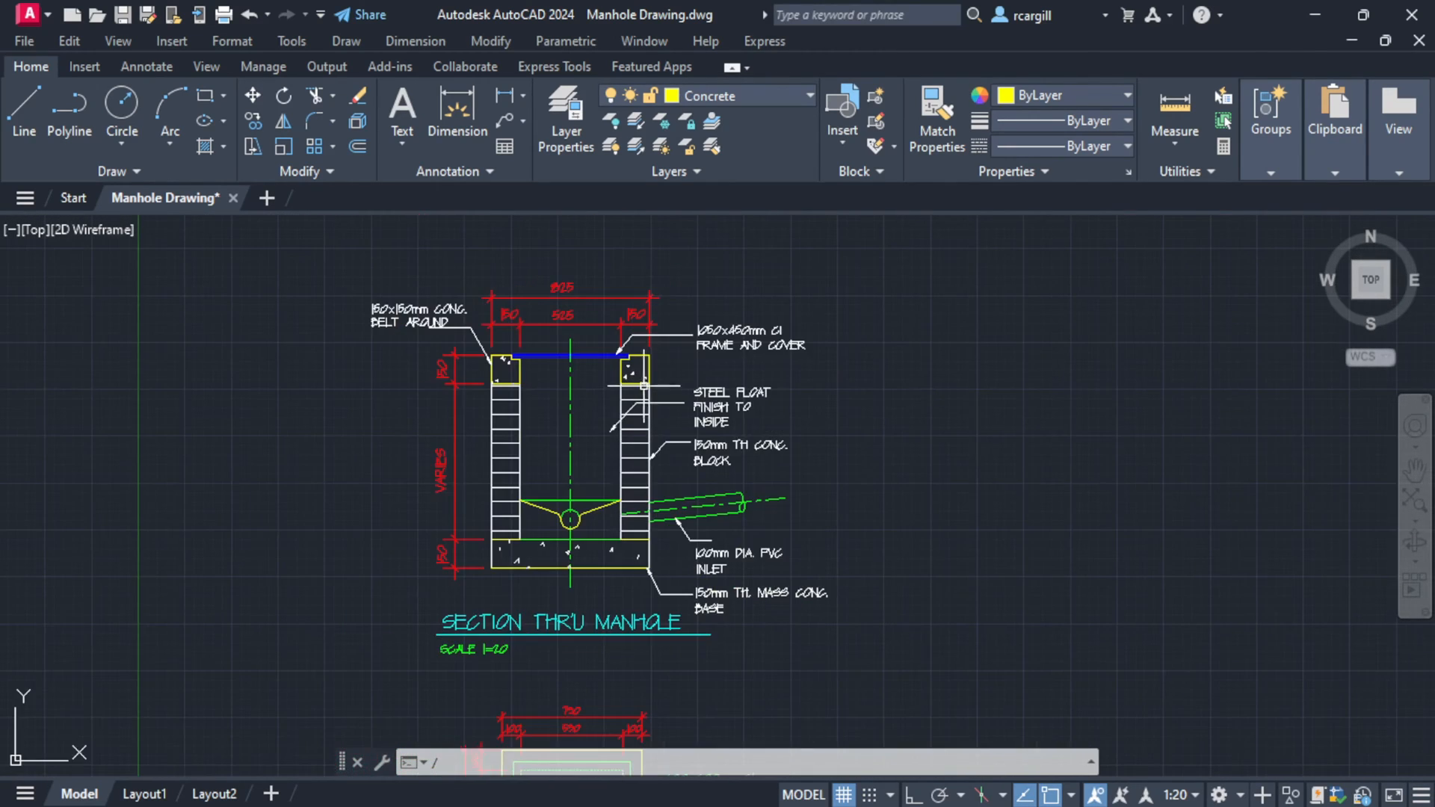
pyautogui.scroll(2, 603, 388)
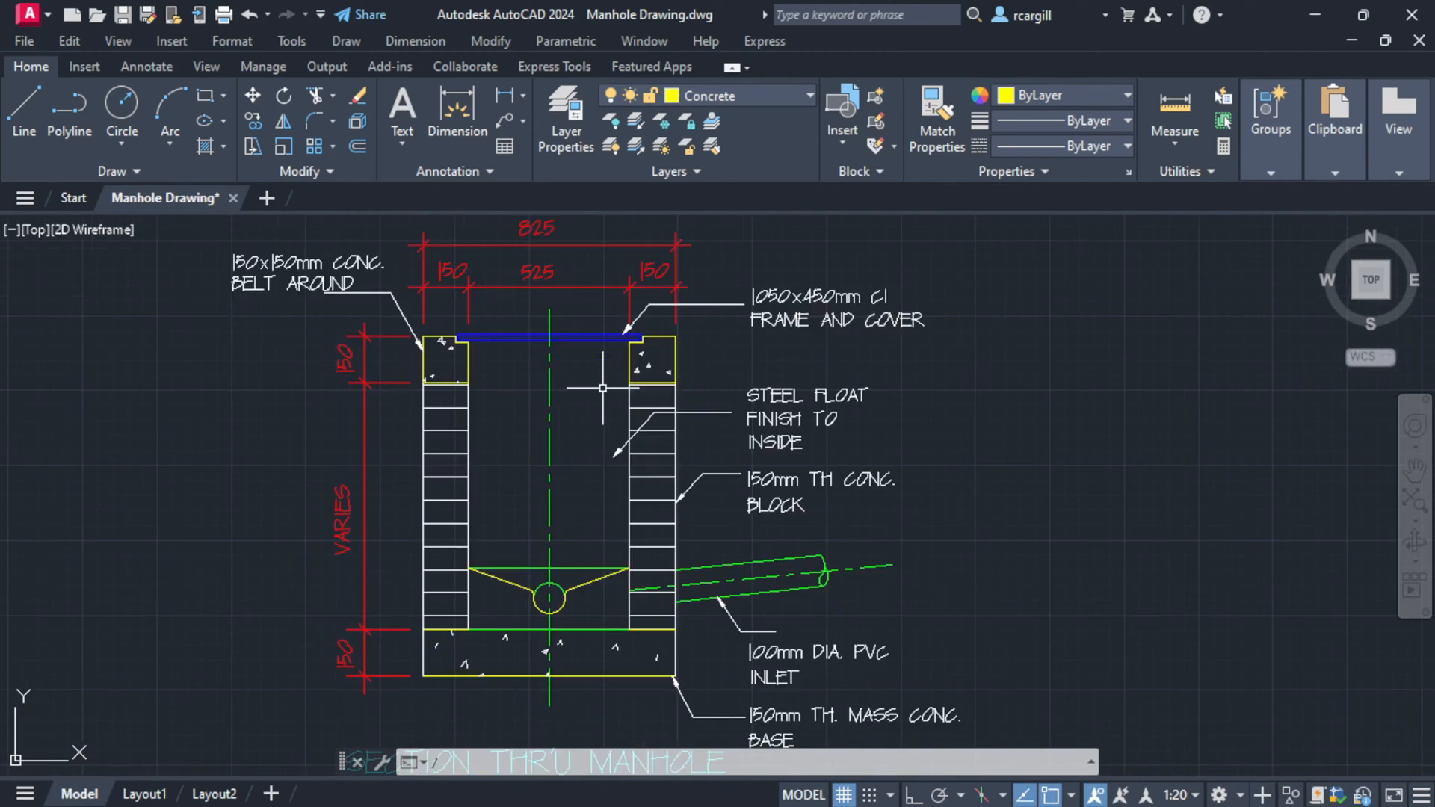
pyautogui.moveTo(457, 404); pyautogui.dragTo(552, 356, button='middle')
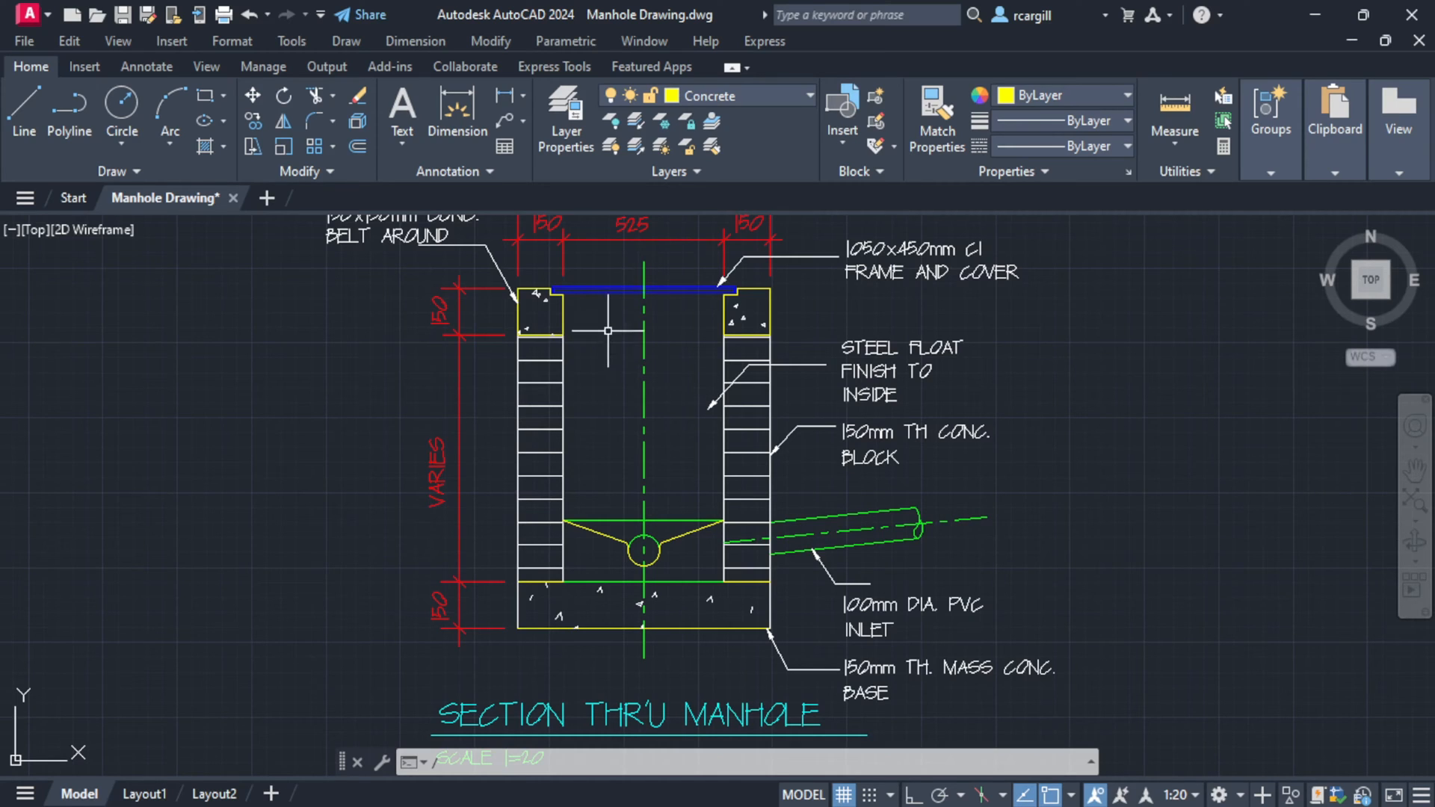
pyautogui.moveTo(609, 328)
pyautogui.mouseDown(button='middle')
pyautogui.moveTo(371, 390)
pyautogui.moveTo(668, 332)
pyautogui.mouseUp(button='middle')
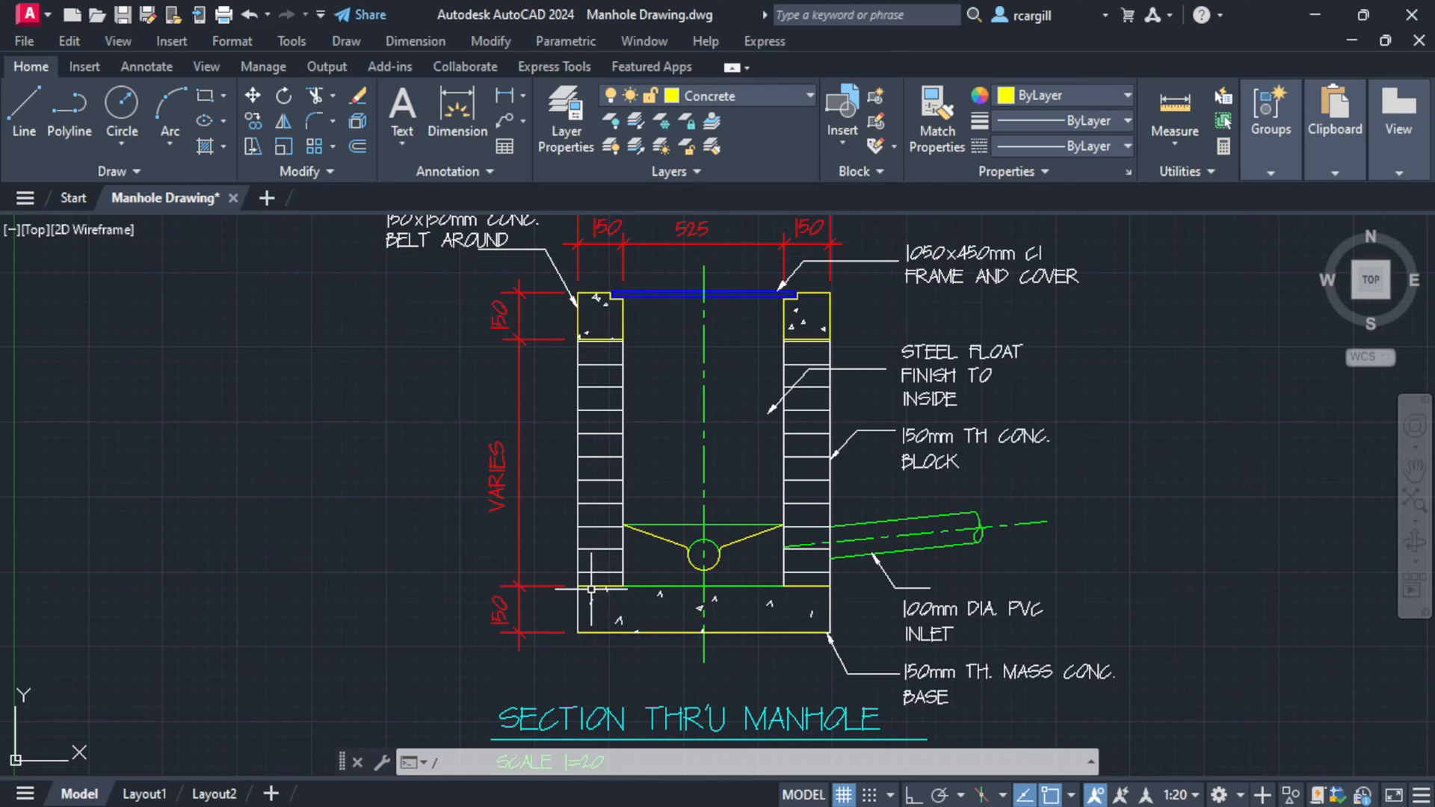
# - Examine the section's material notes for the cover, block walls, PVC inlet and concrete base, plus the plan below it
pyautogui.moveTo(906, 365); pyautogui.dragTo(476, 413, button='middle')
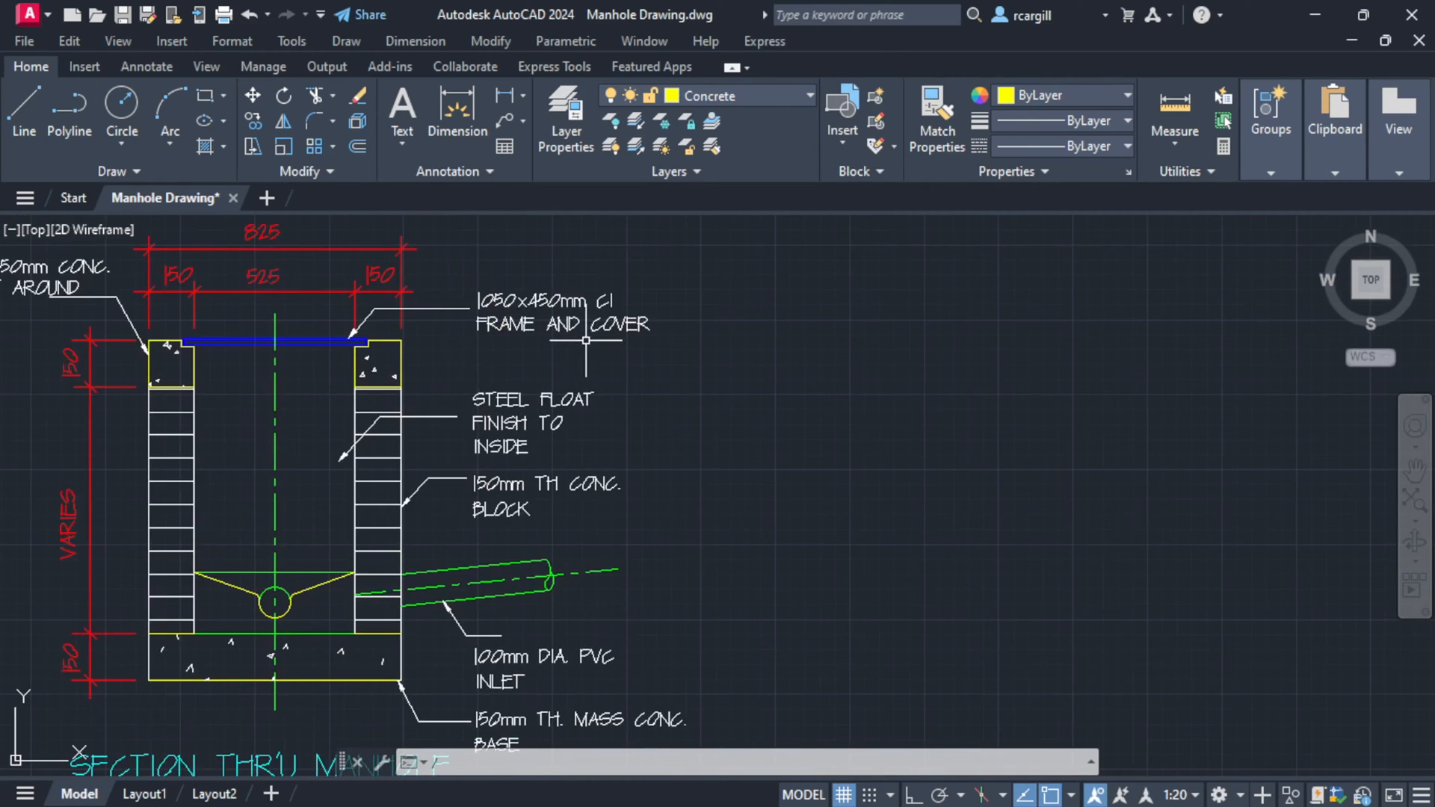
pyautogui.scroll(-2, 325, 367)
pyautogui.moveTo(325, 368)
pyautogui.mouseDown(button='middle')
pyautogui.moveTo(540, 399)
pyautogui.moveTo(583, 453)
pyautogui.moveTo(625, 426)
pyautogui.mouseUp(button='middle')
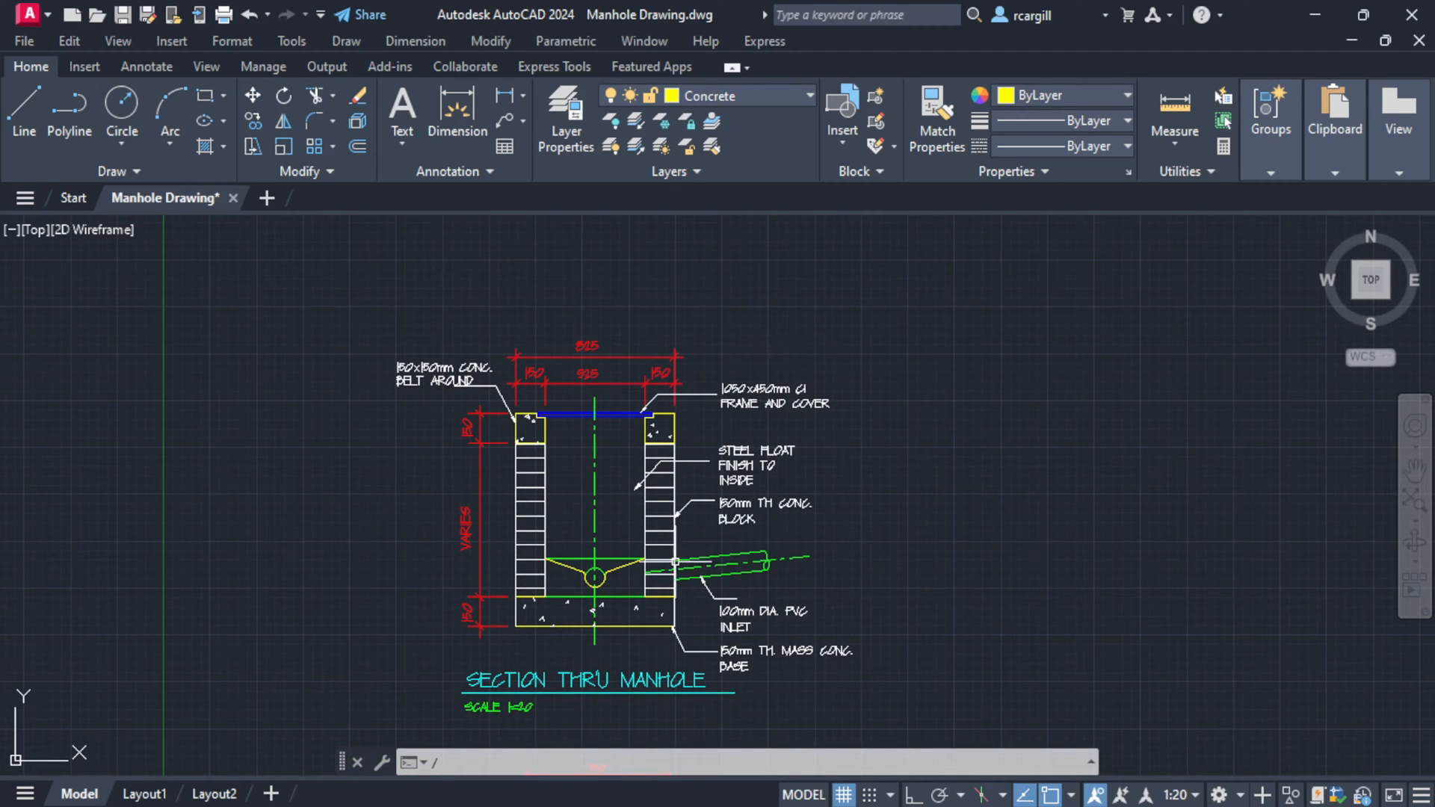
pyautogui.moveTo(675, 561); pyautogui.dragTo(615, 439, button='middle')
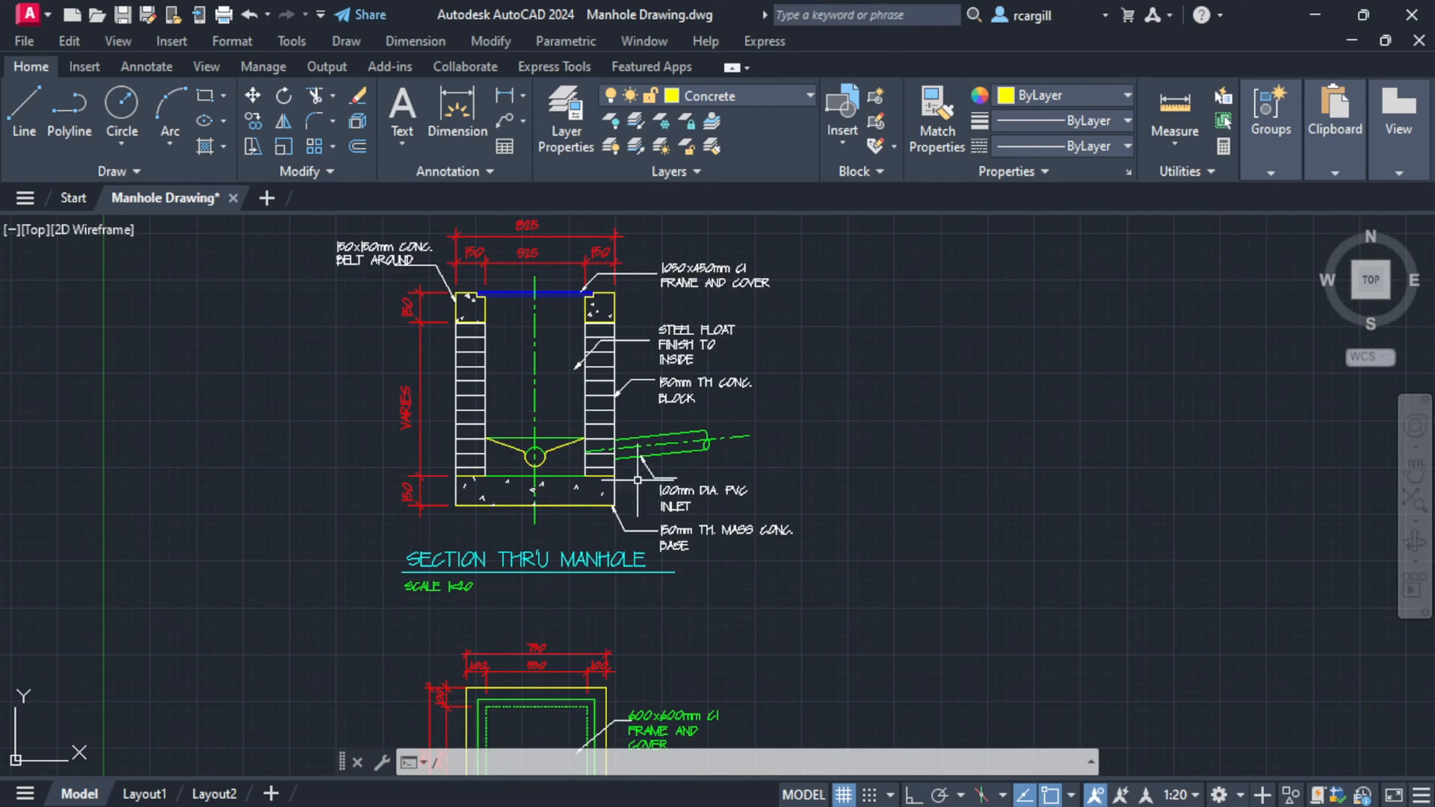
pyautogui.moveTo(728, 388)
pyautogui.mouseDown(button='middle')
pyautogui.moveTo(551, 395)
pyautogui.moveTo(552, 439)
pyautogui.mouseUp(button='middle')
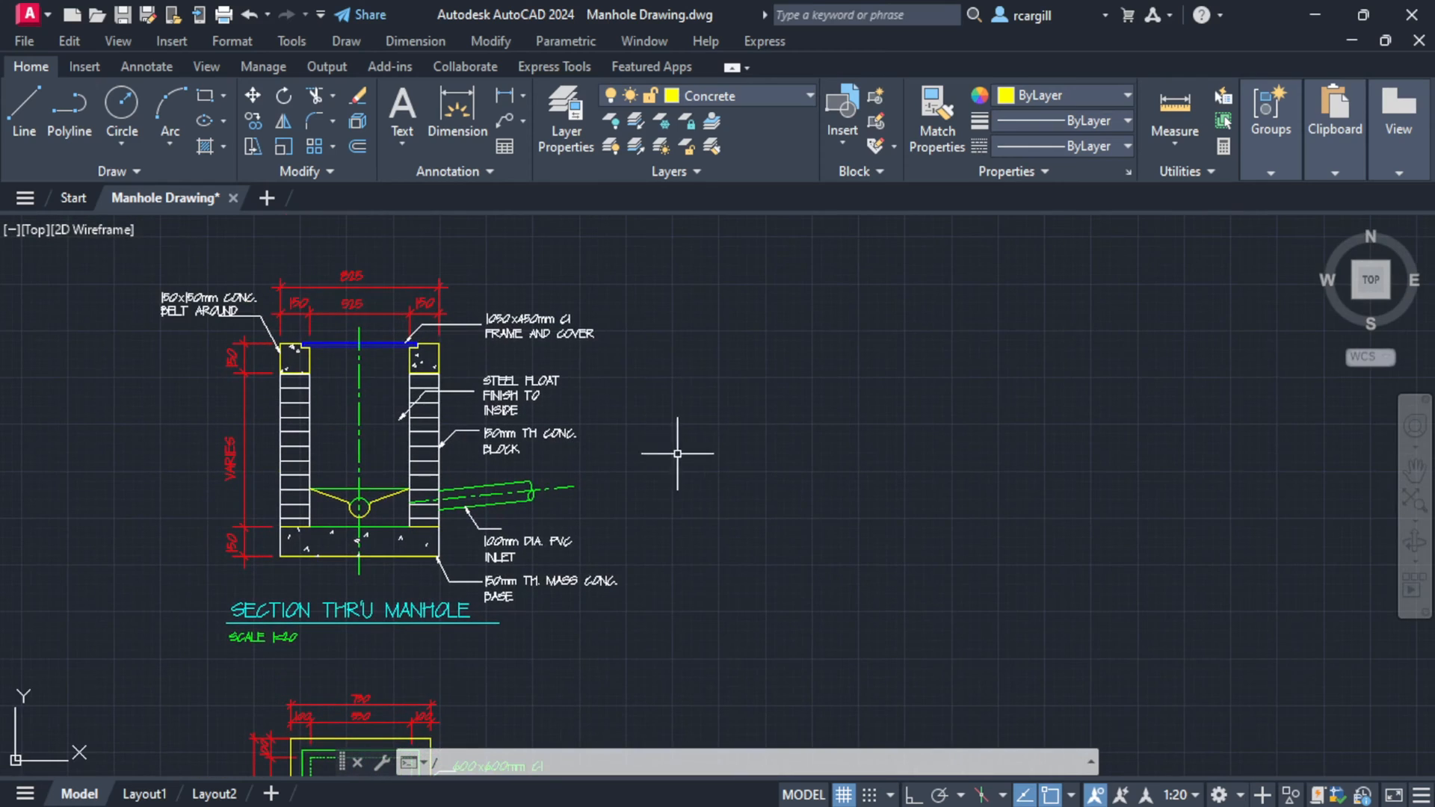
pyautogui.scroll(2, 306, 397)
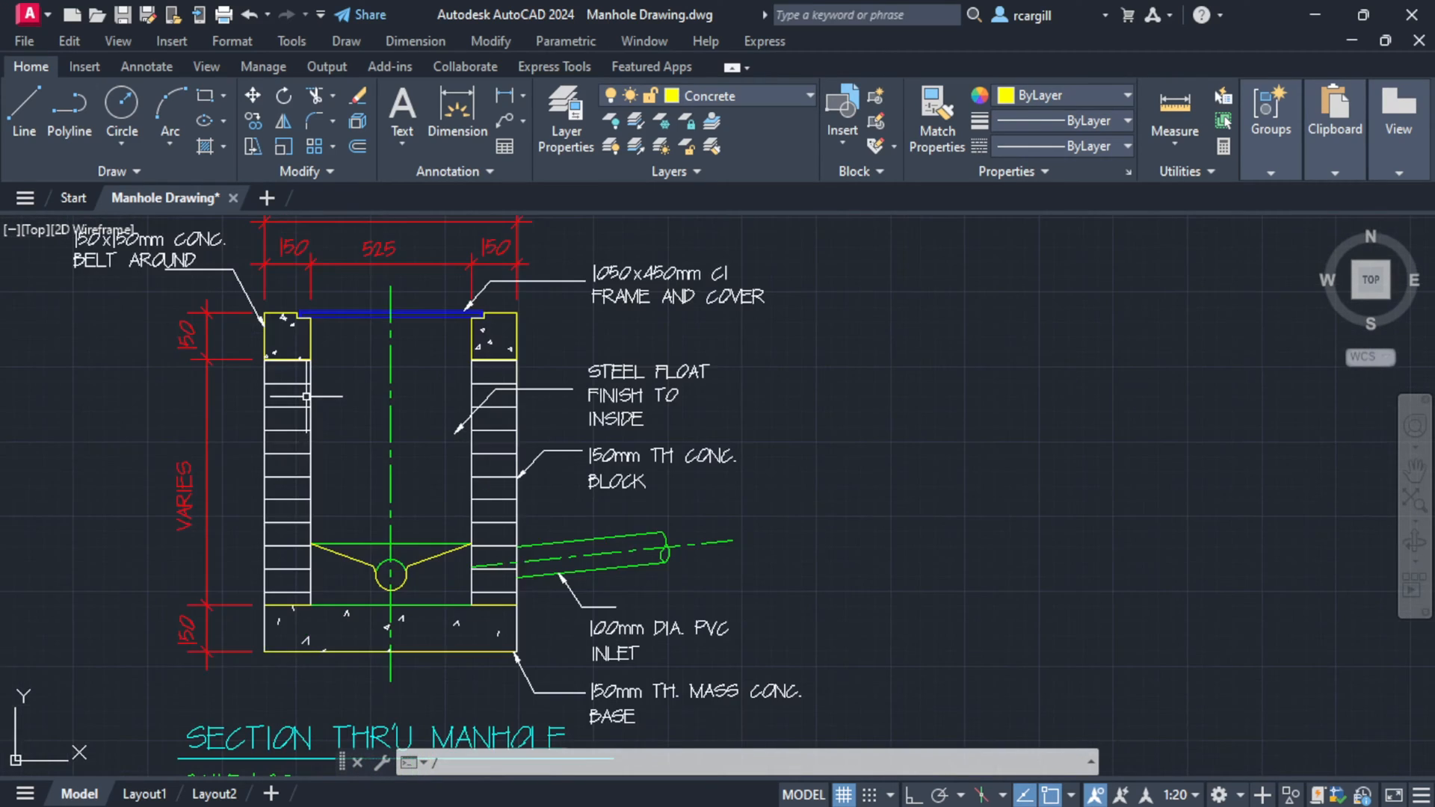
pyautogui.scroll(2, 721, 388)
pyautogui.moveTo(82, 396); pyautogui.dragTo(733, 361, button='middle')
pyautogui.scroll(-1, 732, 362)
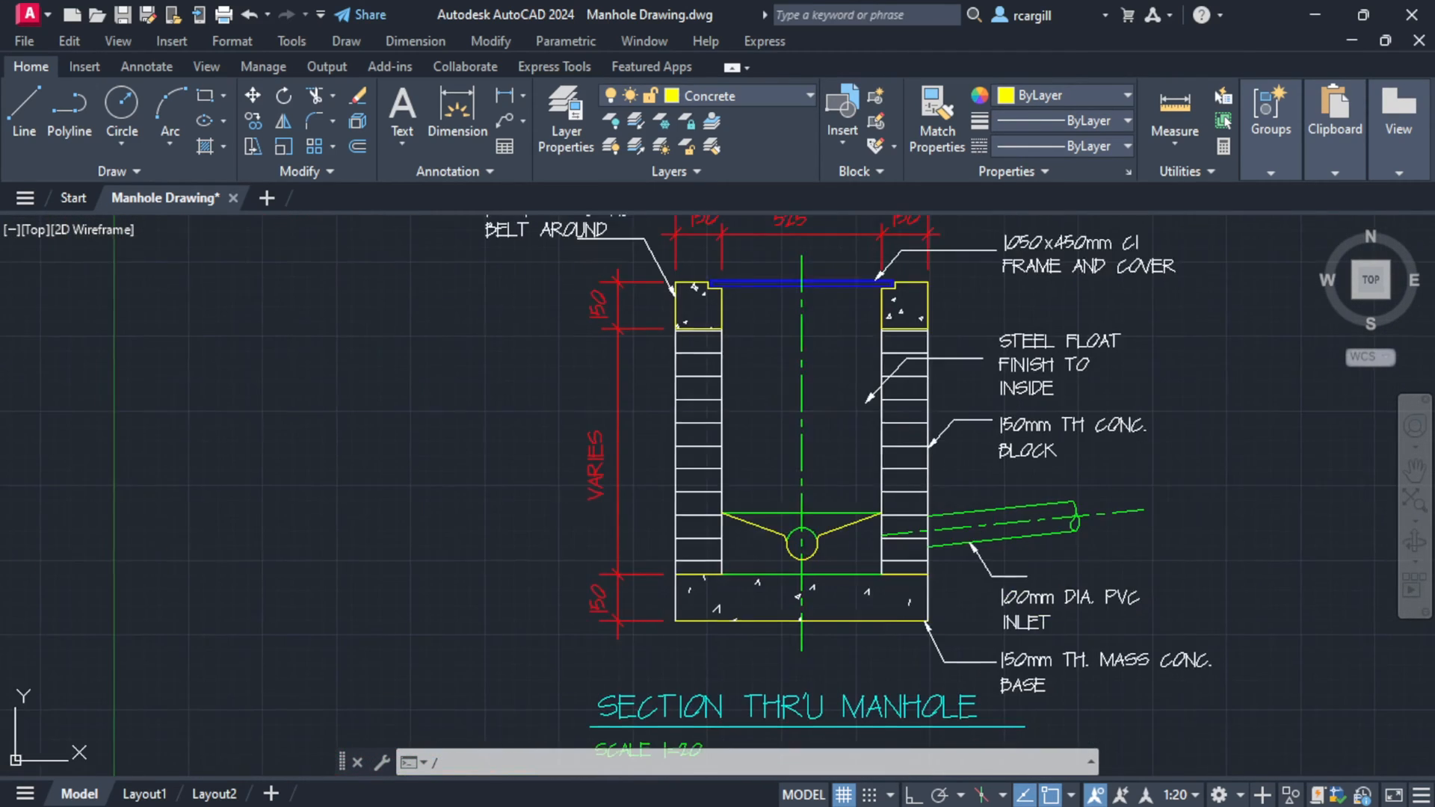
pyautogui.moveTo(1224, 677)
pyautogui.mouseDown(button='middle')
pyautogui.moveTo(708, 606)
pyautogui.moveTo(767, 677)
pyautogui.mouseUp(button='middle')
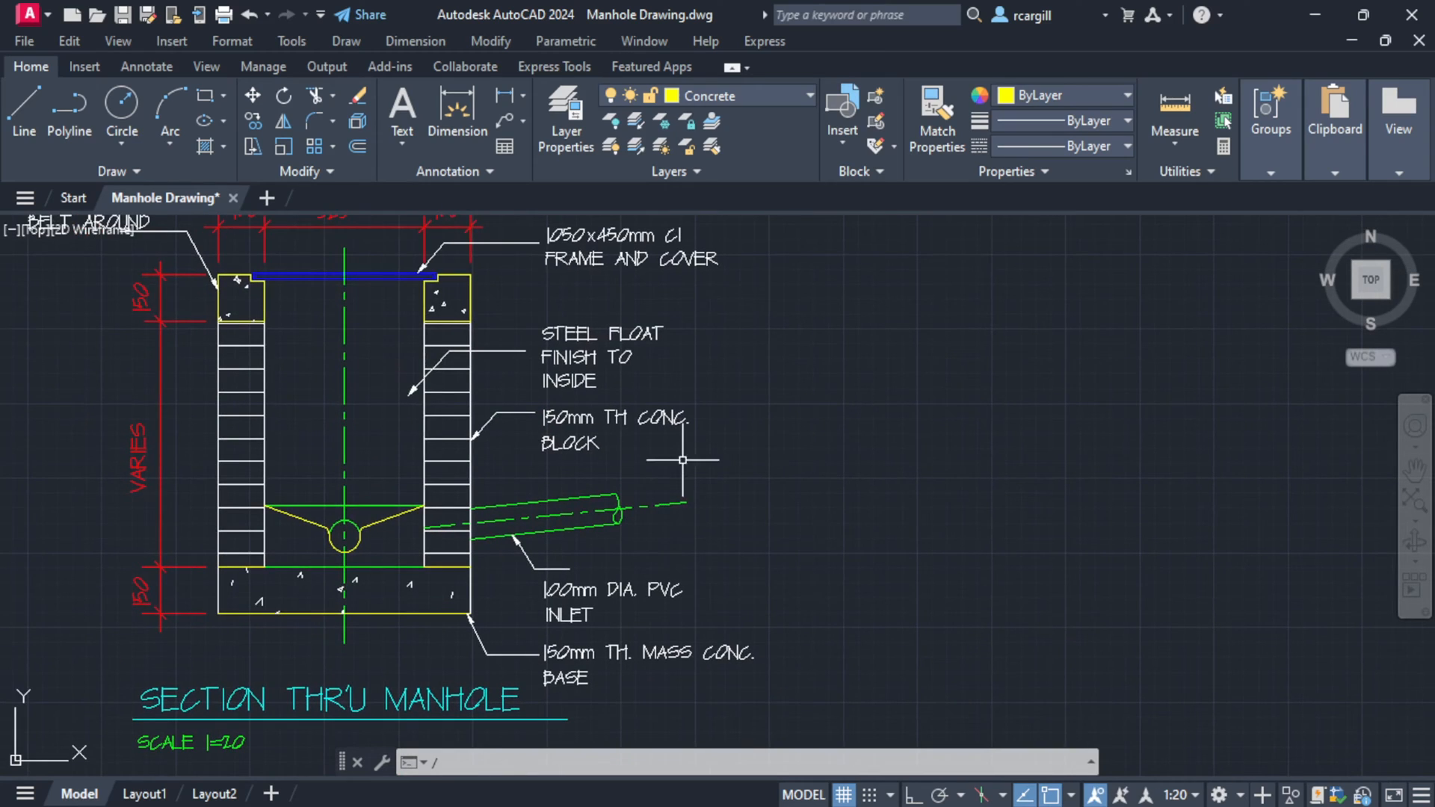
pyautogui.moveTo(424, 540)
pyautogui.mouseDown(button='middle')
pyautogui.moveTo(413, 474)
pyautogui.moveTo(472, 370)
pyautogui.mouseUp(button='middle')
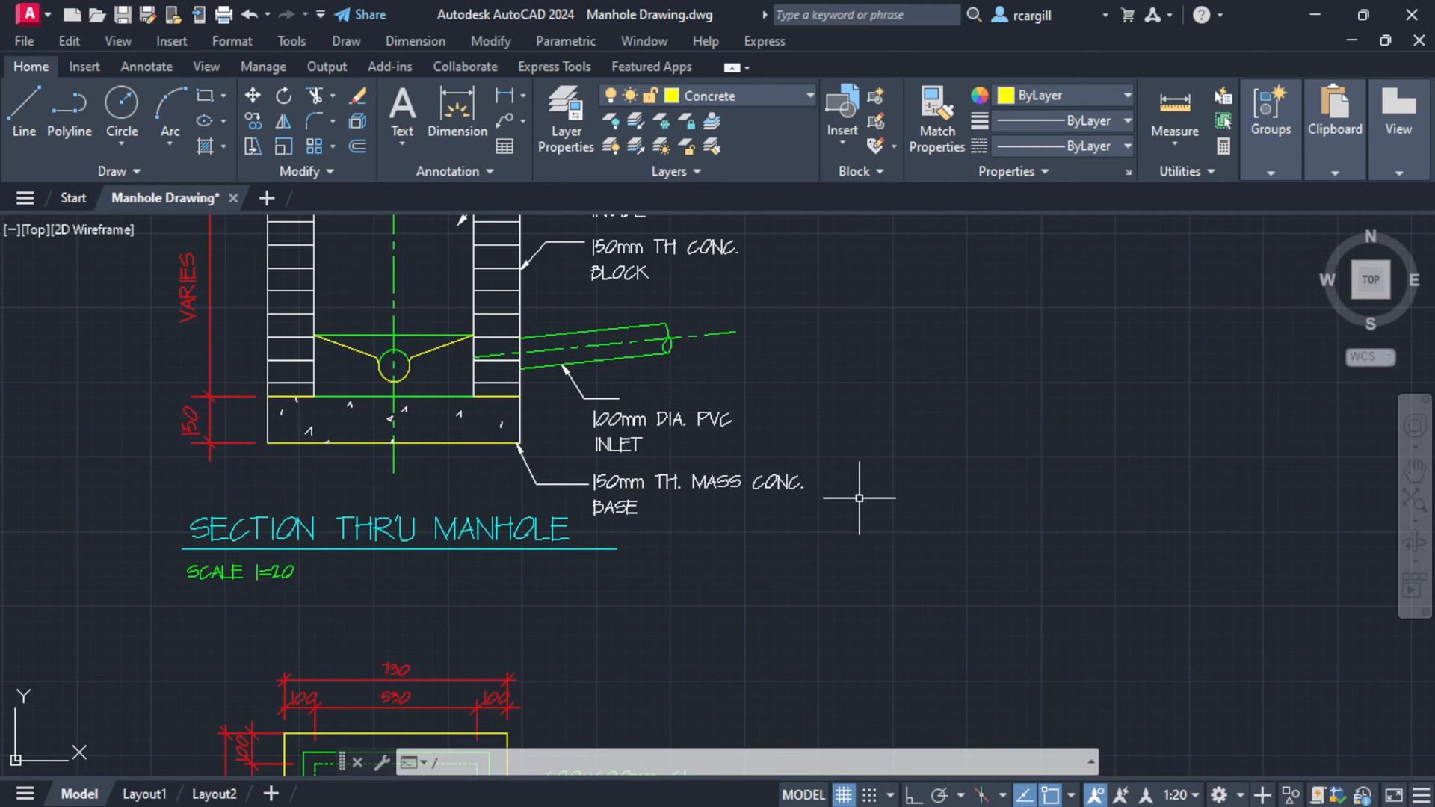
pyautogui.moveTo(860, 498); pyautogui.dragTo(628, 448, button='middle')
pyautogui.moveTo(299, 314); pyautogui.dragTo(610, 677, button='middle')
pyautogui.moveTo(387, 455)
pyautogui.mouseDown(button='middle')
pyautogui.moveTo(382, 334)
pyautogui.moveTo(391, 439)
pyautogui.mouseUp(button='middle')
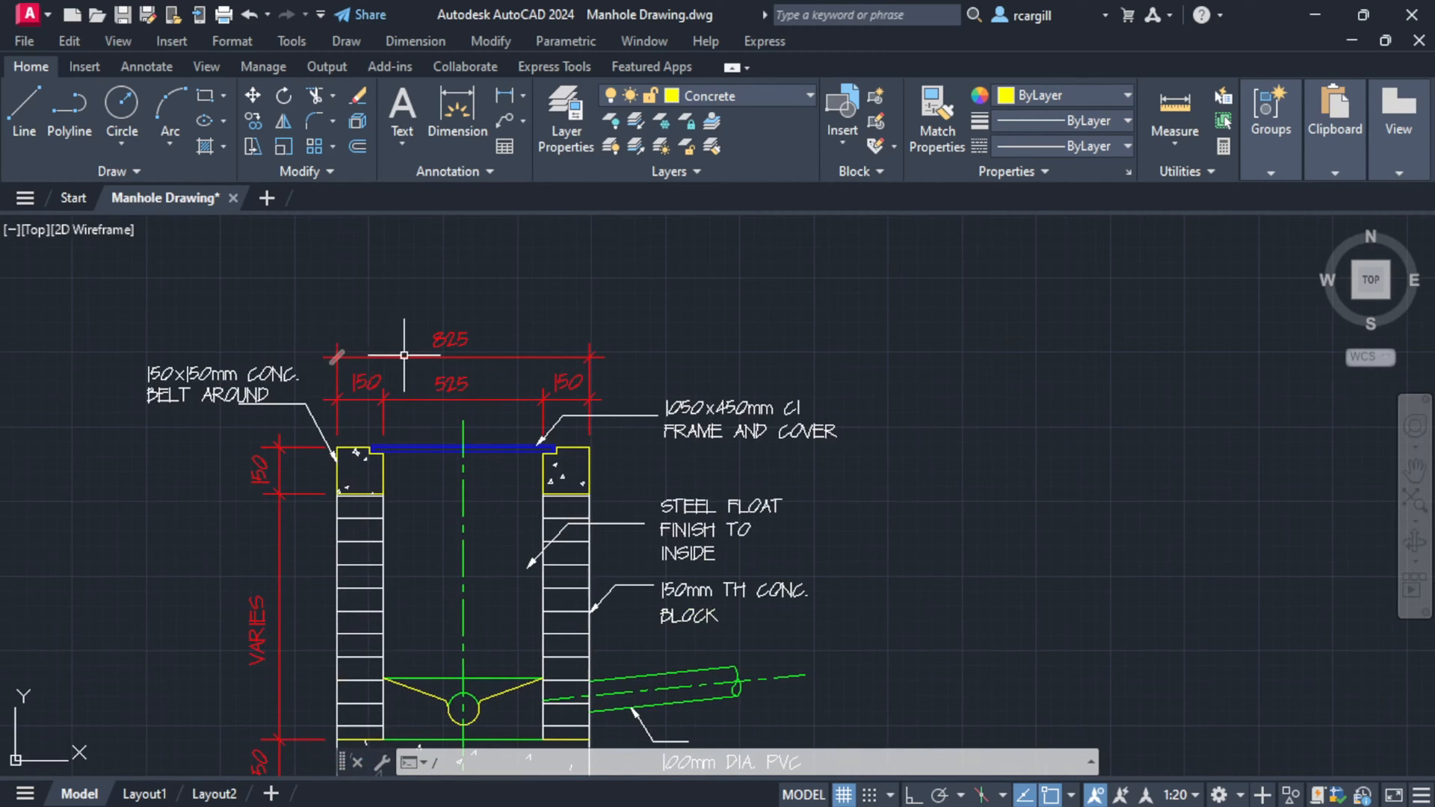
pyautogui.scroll(-5, 511, 483)
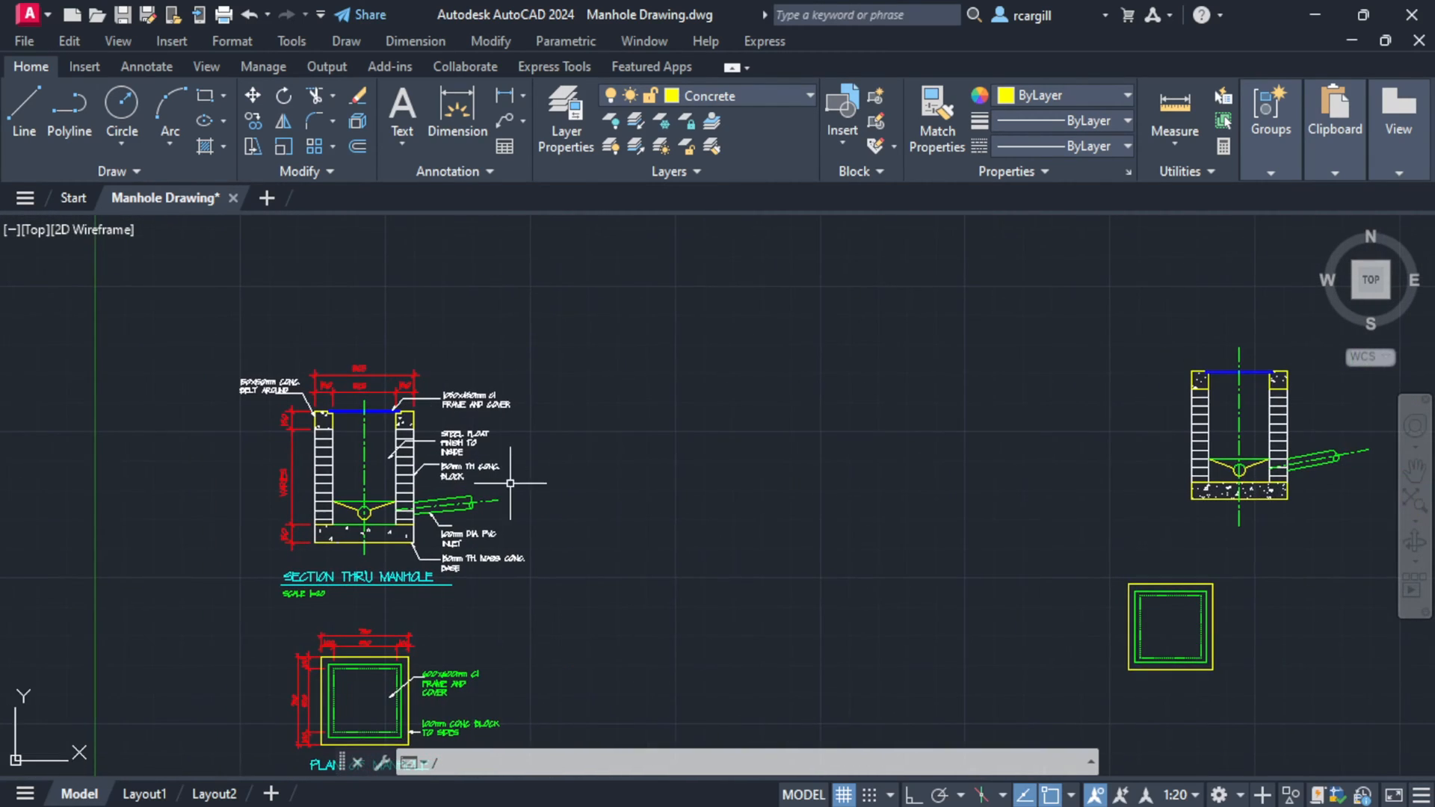
pyautogui.moveTo(381, 620); pyautogui.dragTo(341, 557, button='middle')
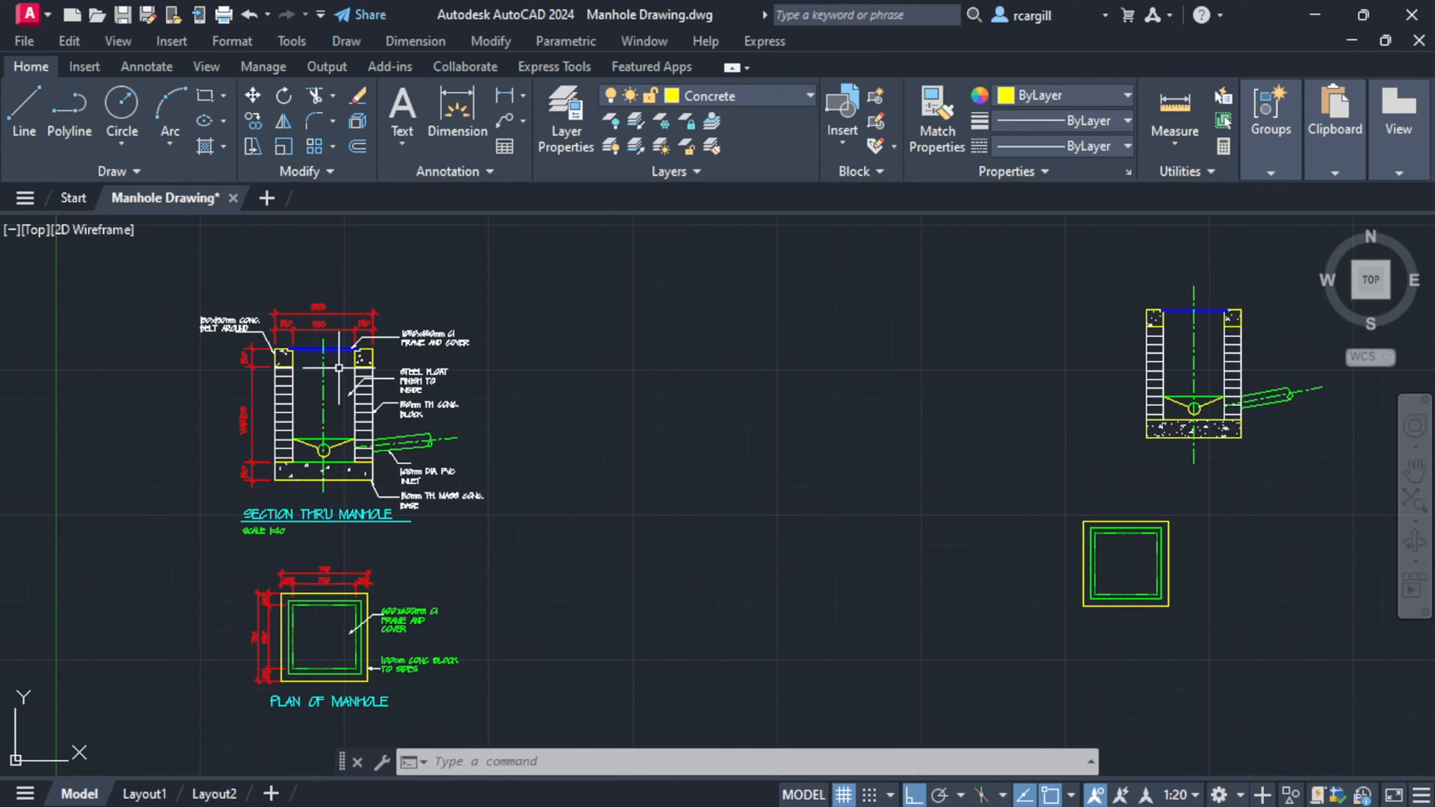
pyautogui.scroll(2, 358, 484)
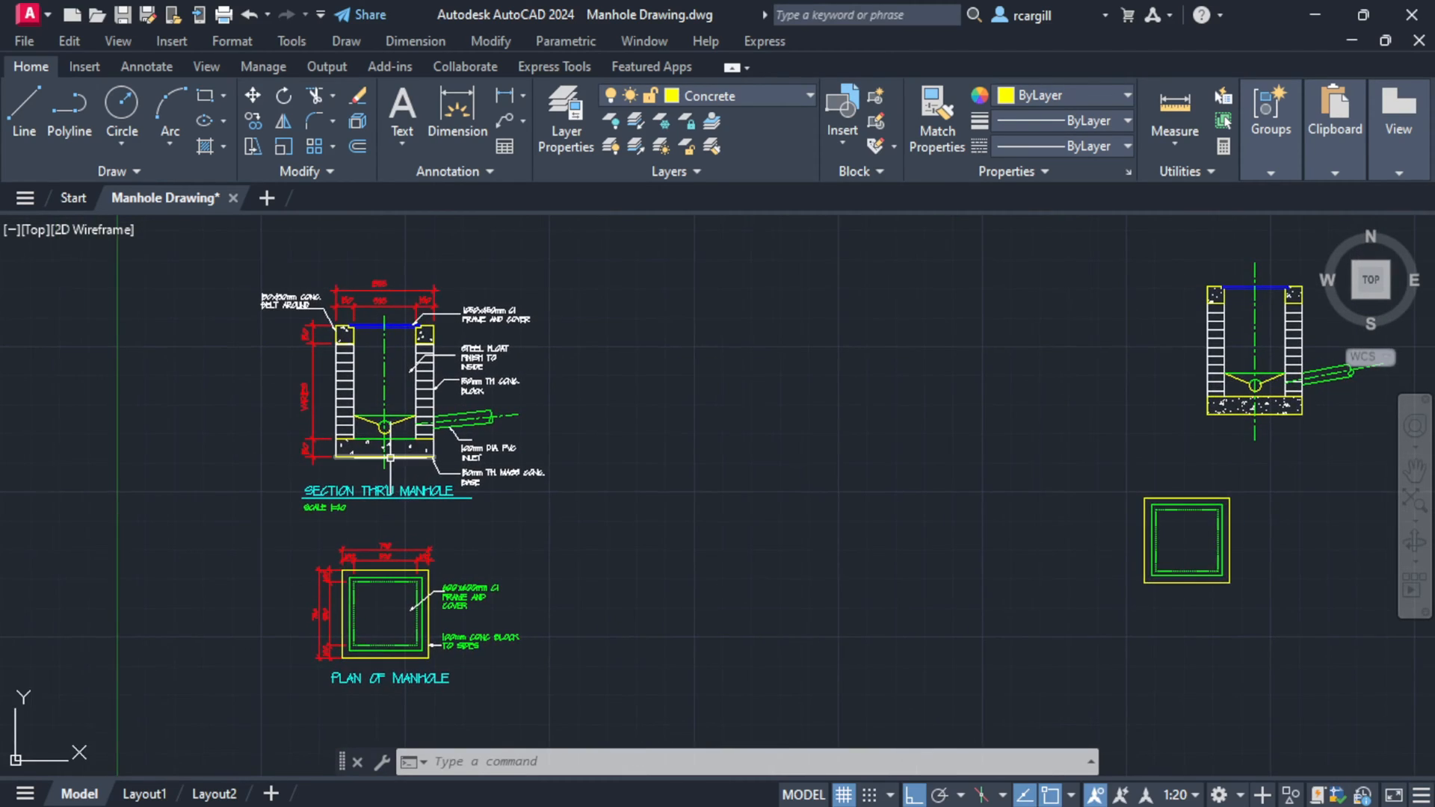
pyautogui.scroll(3, 314, 449)
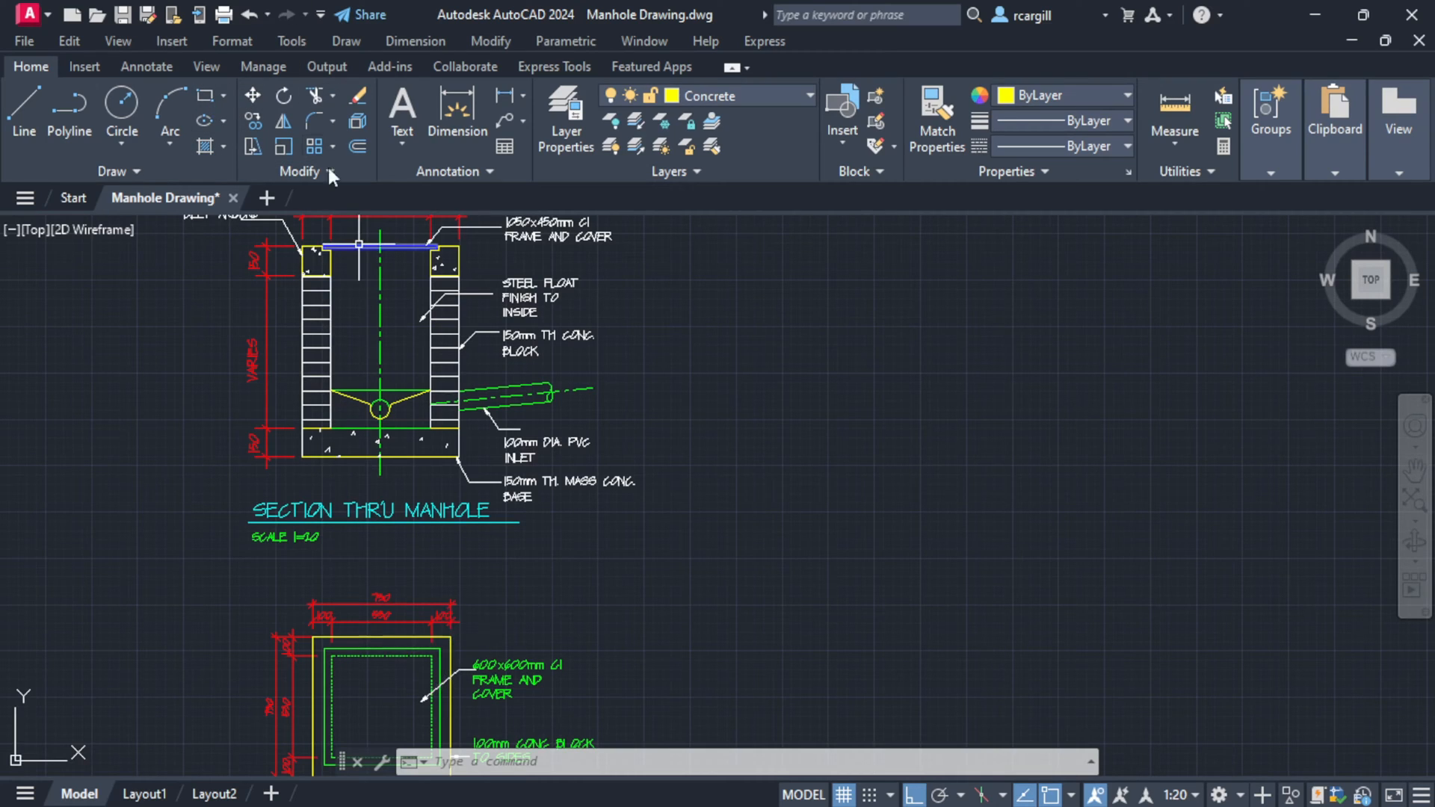
# - Draw an 825 by 150 mm rectangle for the concrete base in the empty space beside the reference drawings
pyautogui.click(197, 93)
pyautogui.moveTo(759, 561); pyautogui.dragTo(525, 467, button='middle')
pyautogui.click(542, 369)
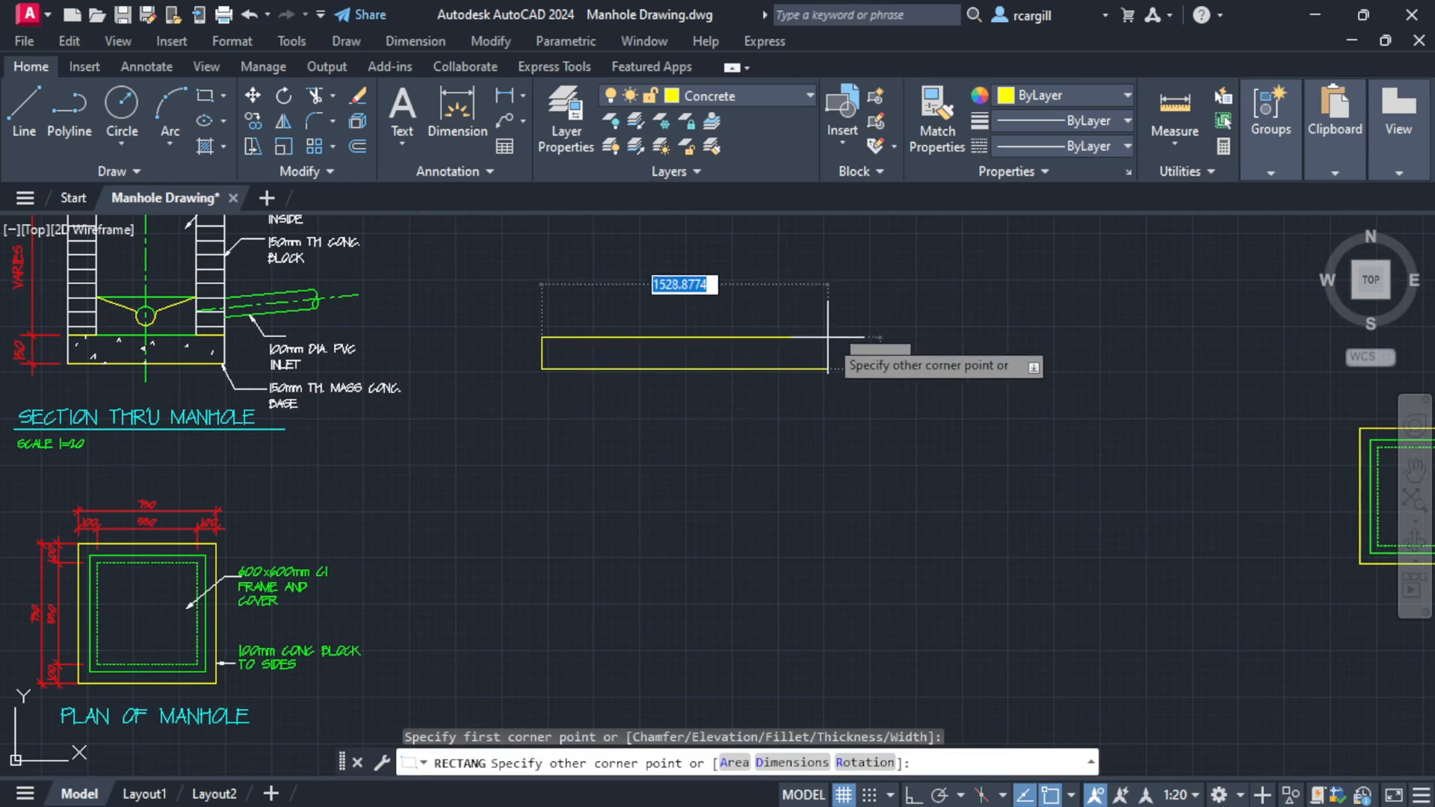
pyautogui.write('825')
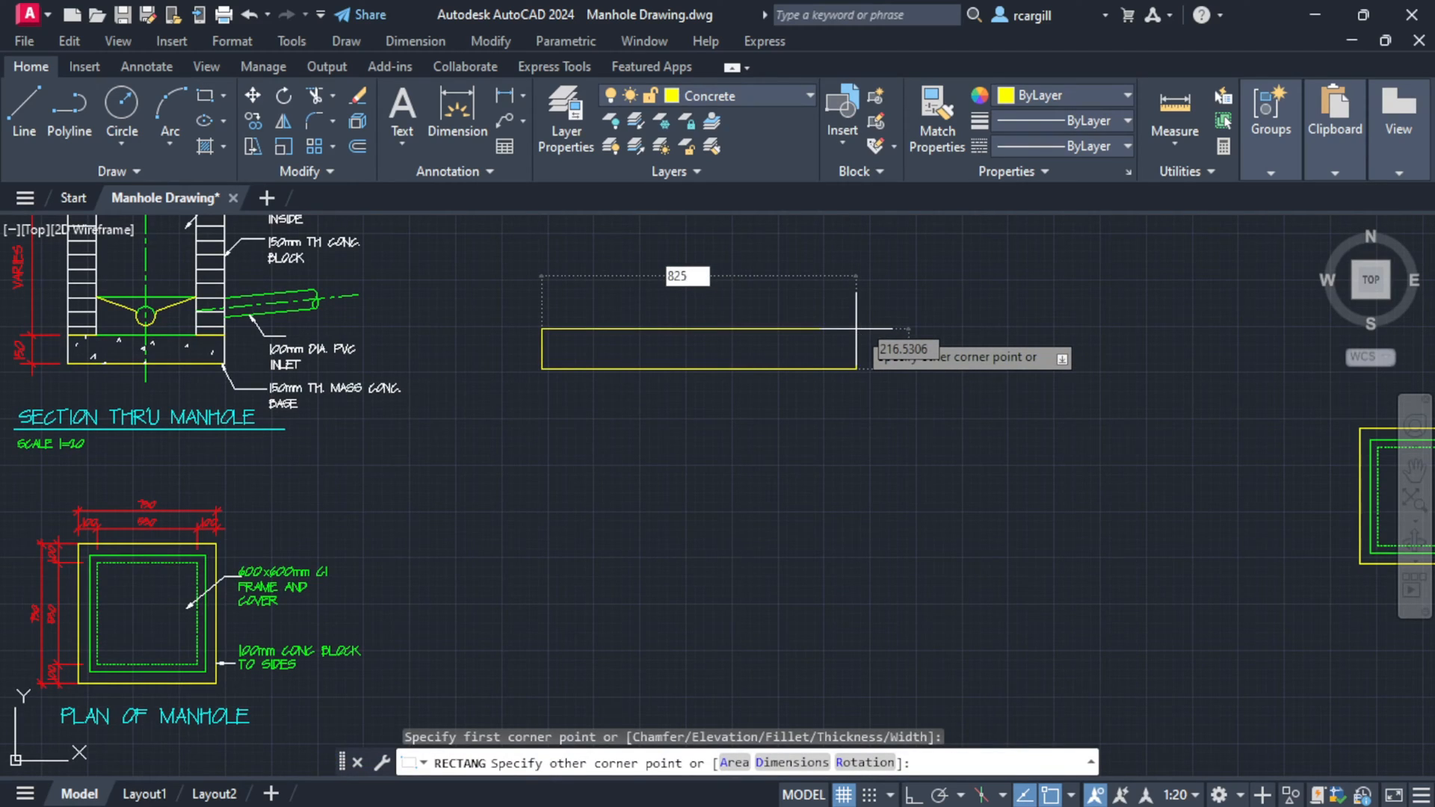
pyautogui.press('Tab')
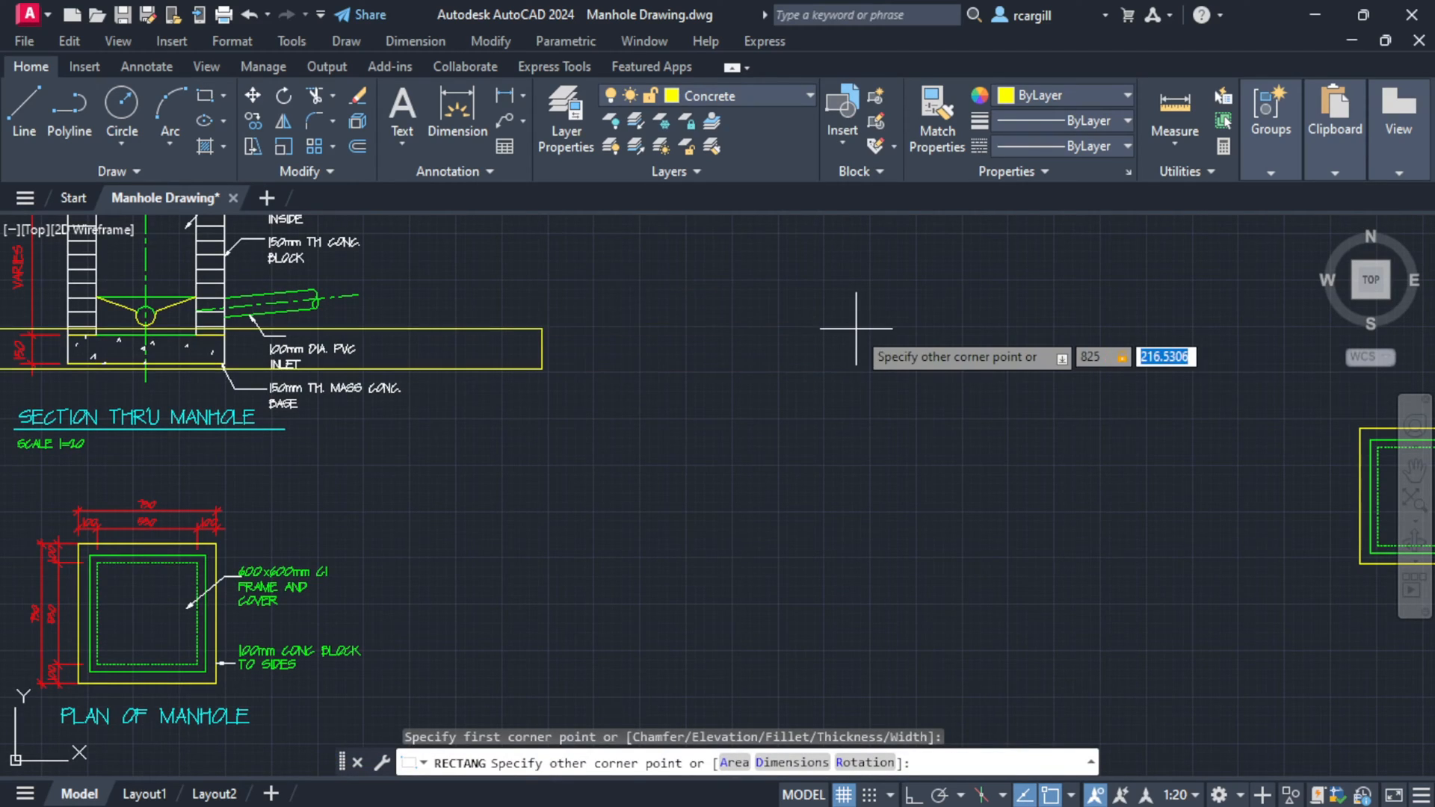
pyautogui.write('150')
pyautogui.press('Return')
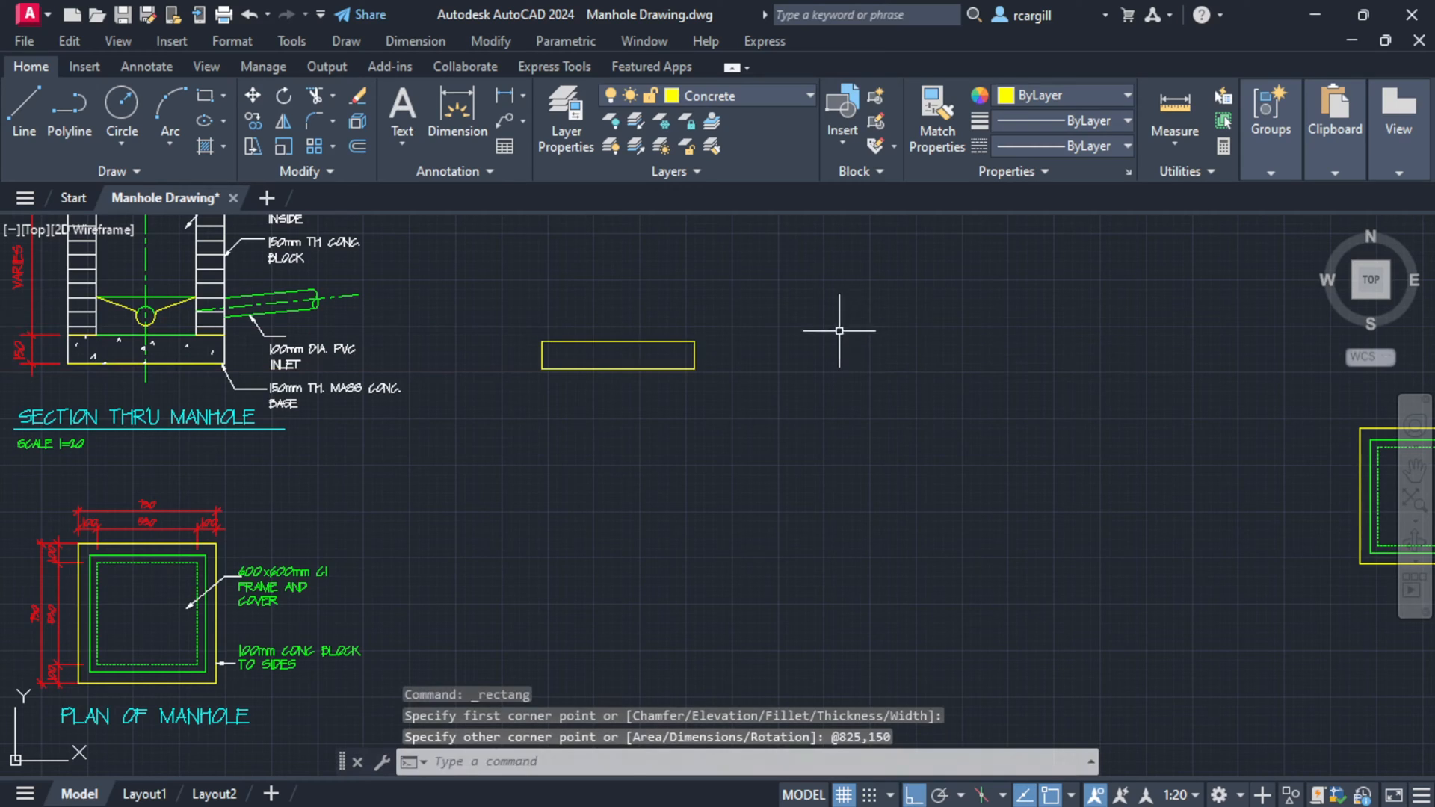
# - On layer 0, draw the left wall outline from the base's upper-left corner: 800 mm up, 150 mm across and back down to the base
pyautogui.moveTo(557, 354); pyautogui.dragTo(586, 453, button='middle')
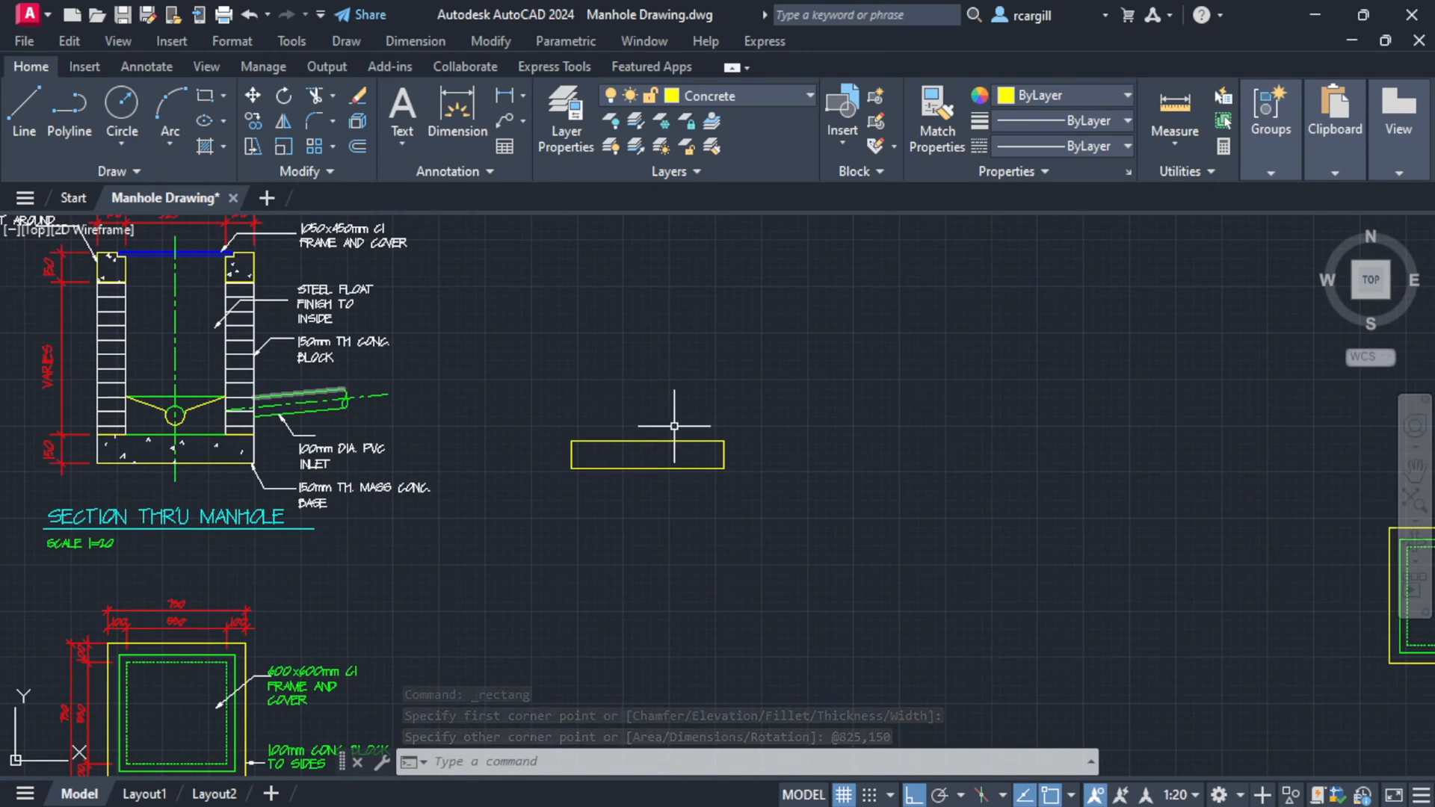
pyautogui.moveTo(294, 317); pyautogui.dragTo(420, 368, button='middle')
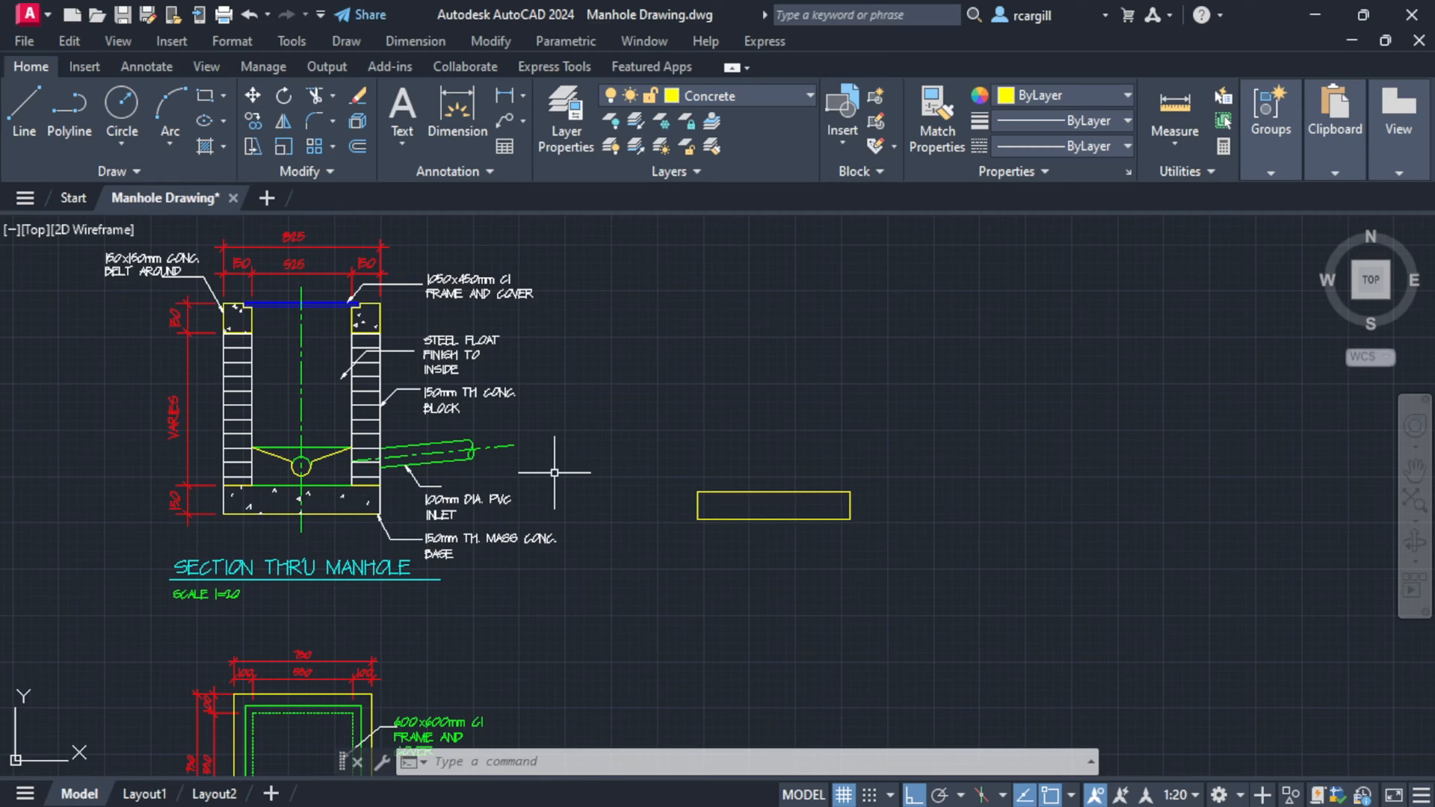
pyautogui.click(1375, 116)
pyautogui.click(756, 99)
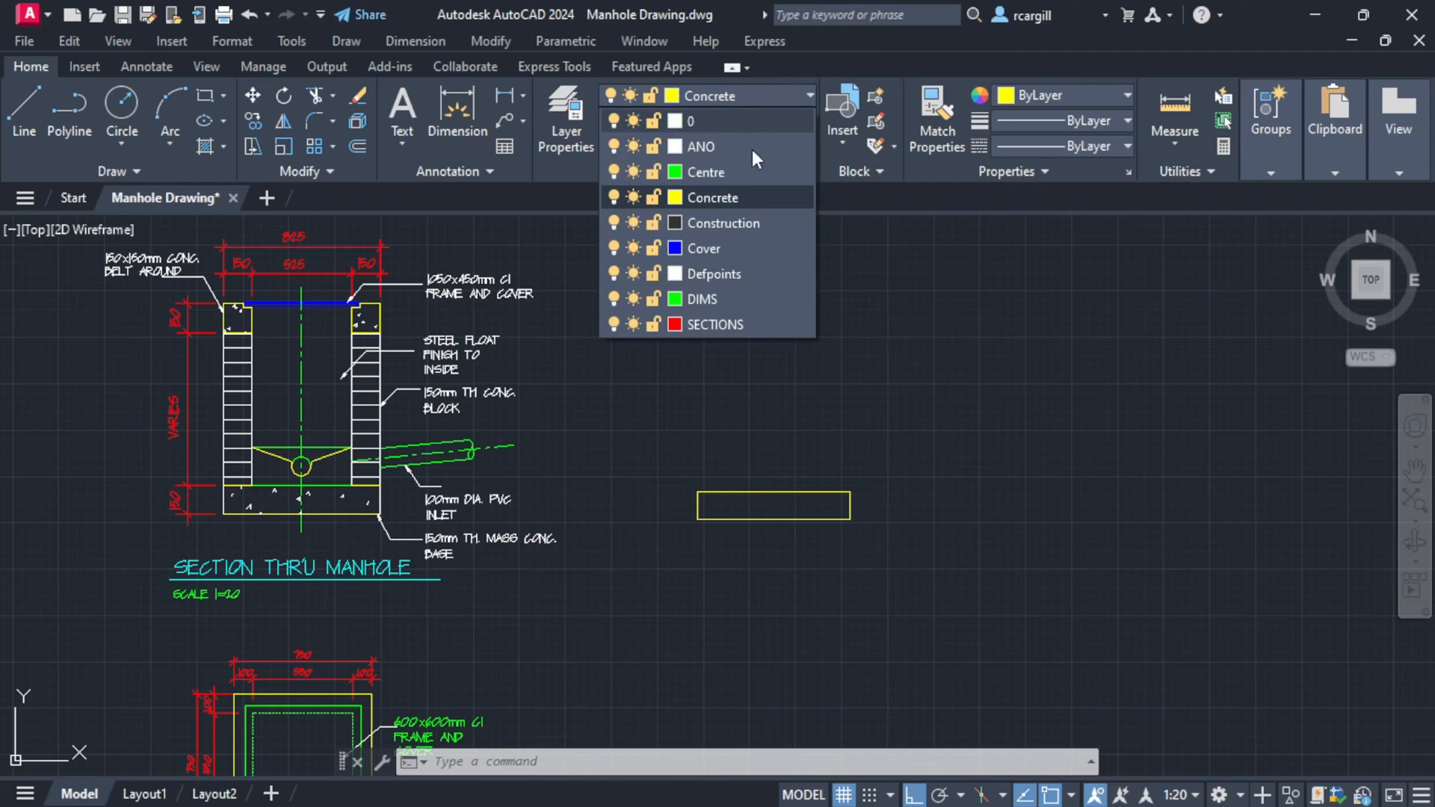
pyautogui.click(722, 120)
pyautogui.click(30, 99)
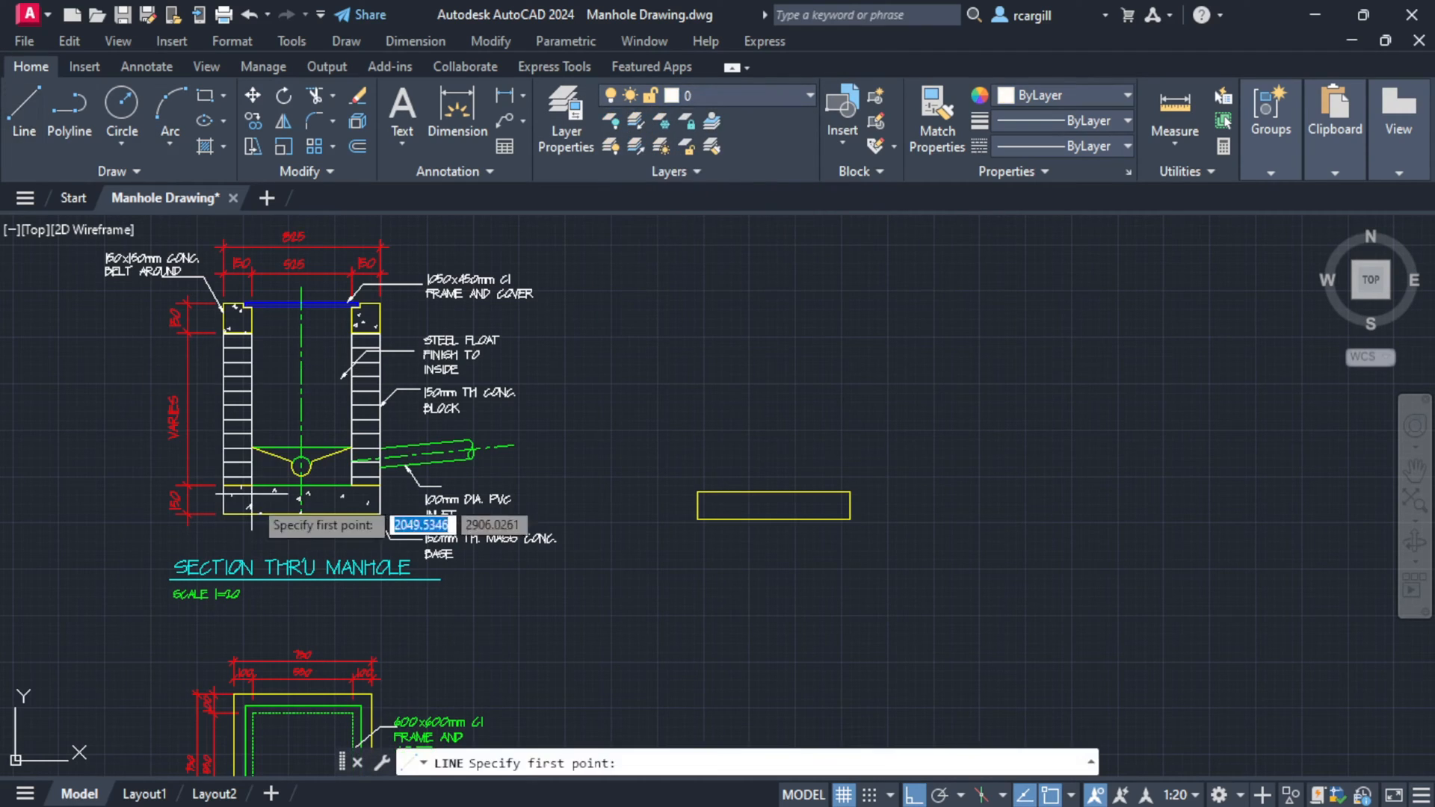
pyautogui.click(698, 492)
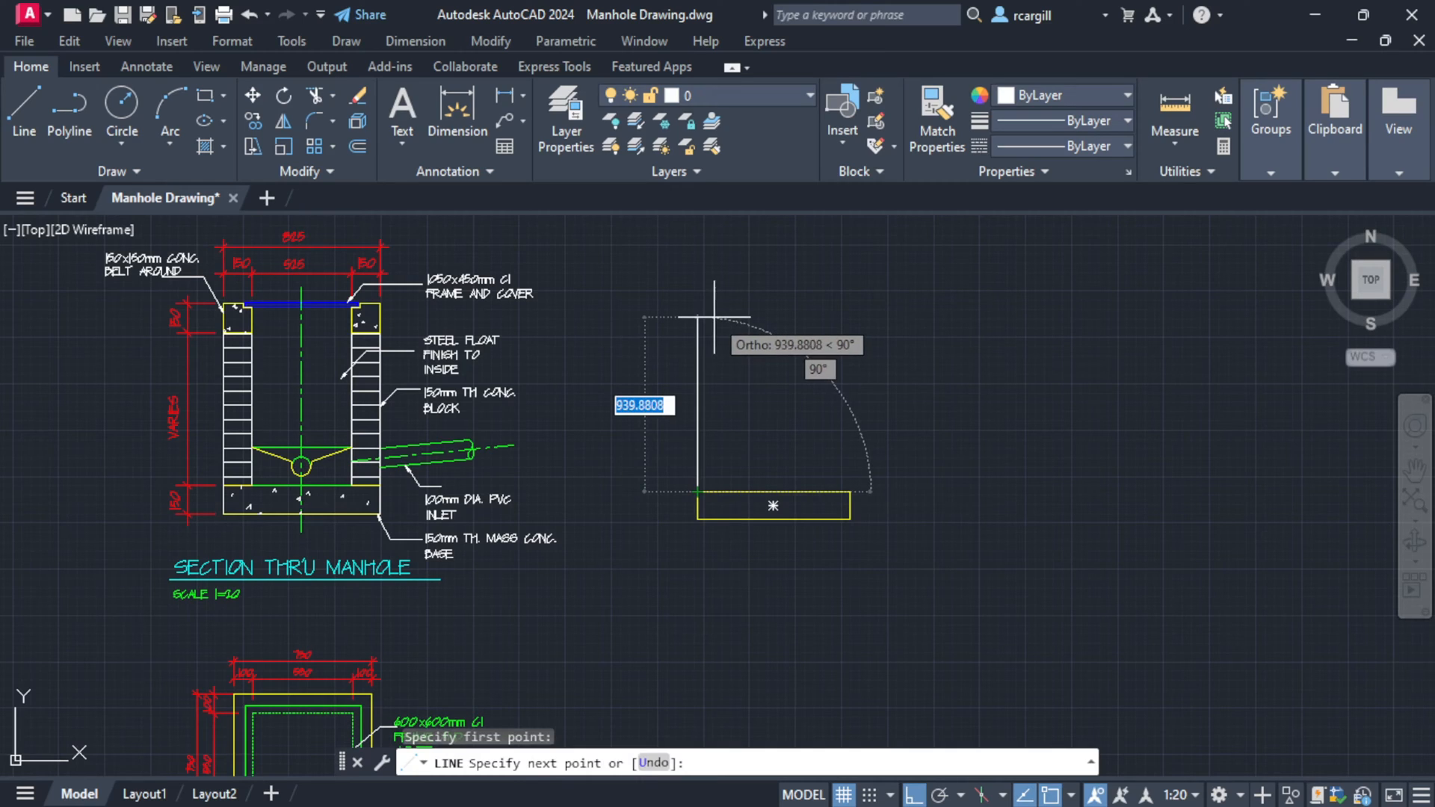
pyautogui.write('800')
pyautogui.press('Return')
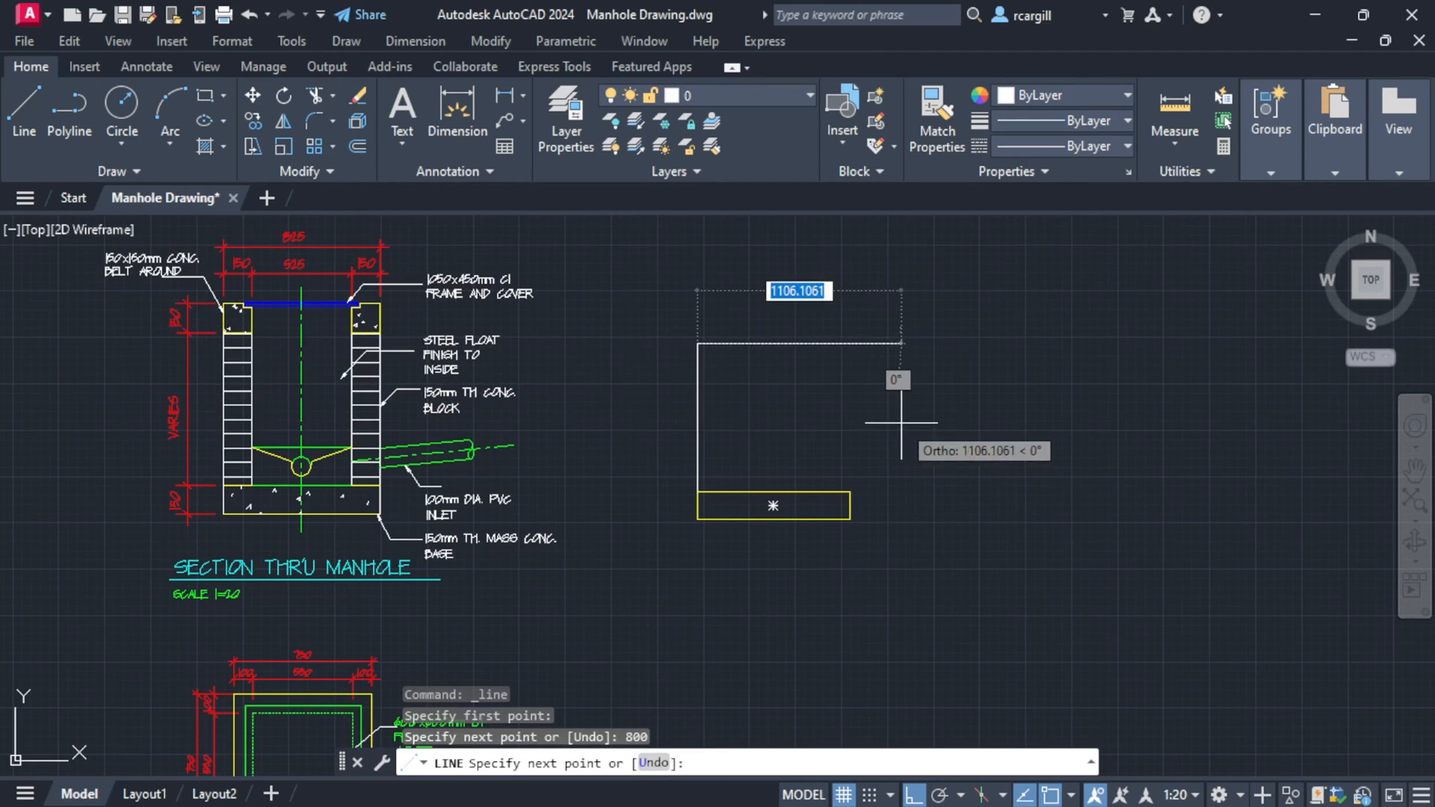
pyautogui.write('150')
pyautogui.press('Return')
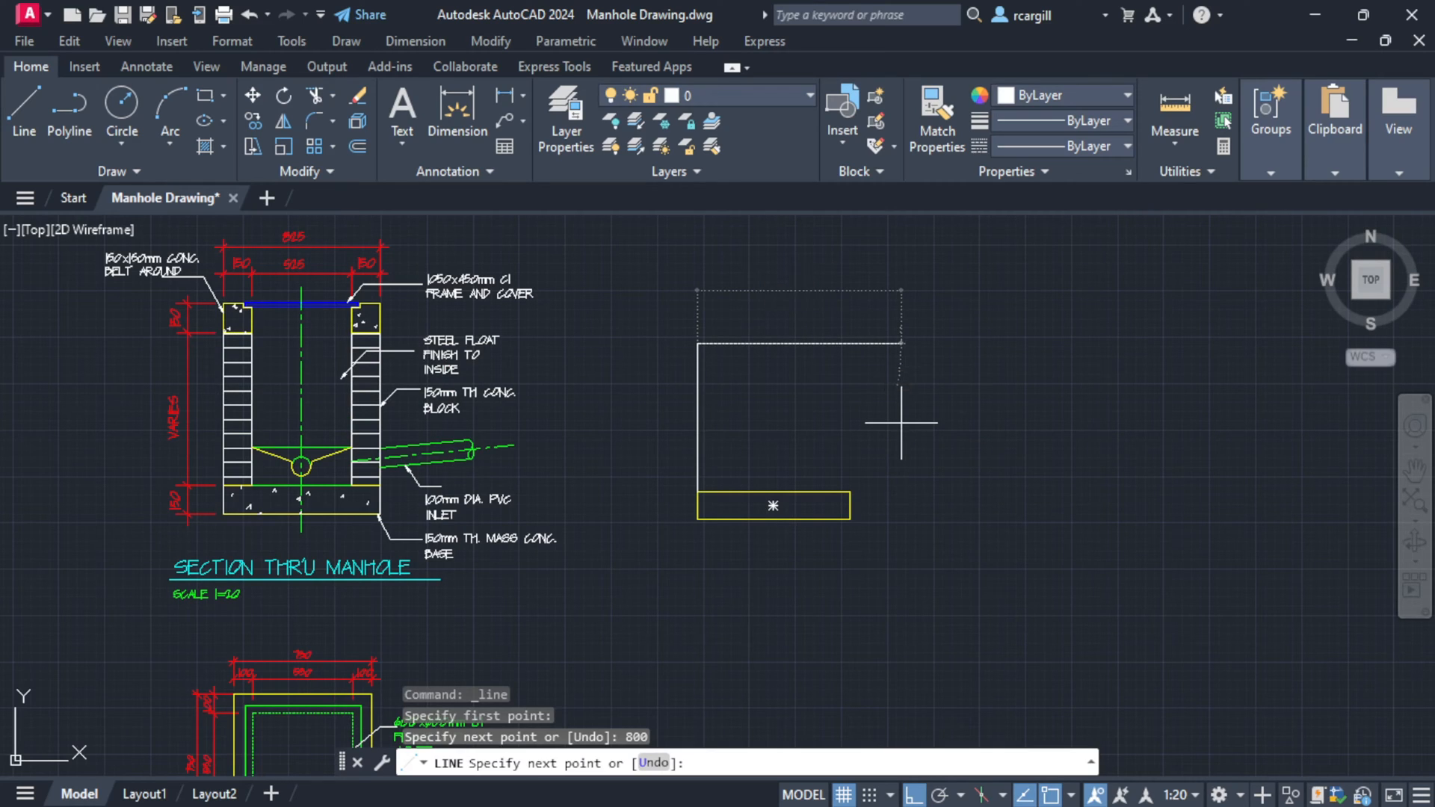
pyautogui.click(725, 492)
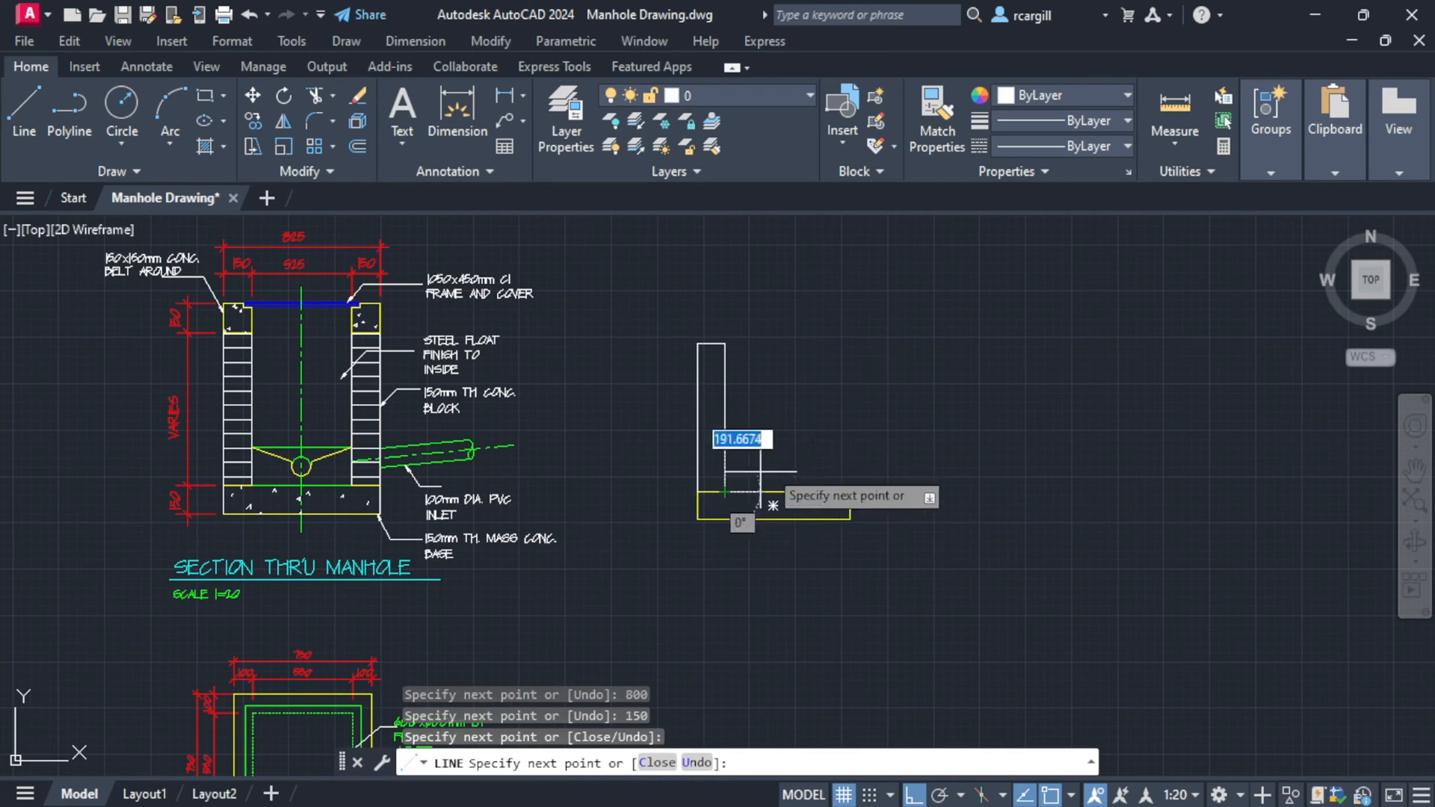
# - On the Concrete layer, start the concrete belt outline with a 150 mm line up from the left wall's upper-left corner
pyautogui.press('Escape')
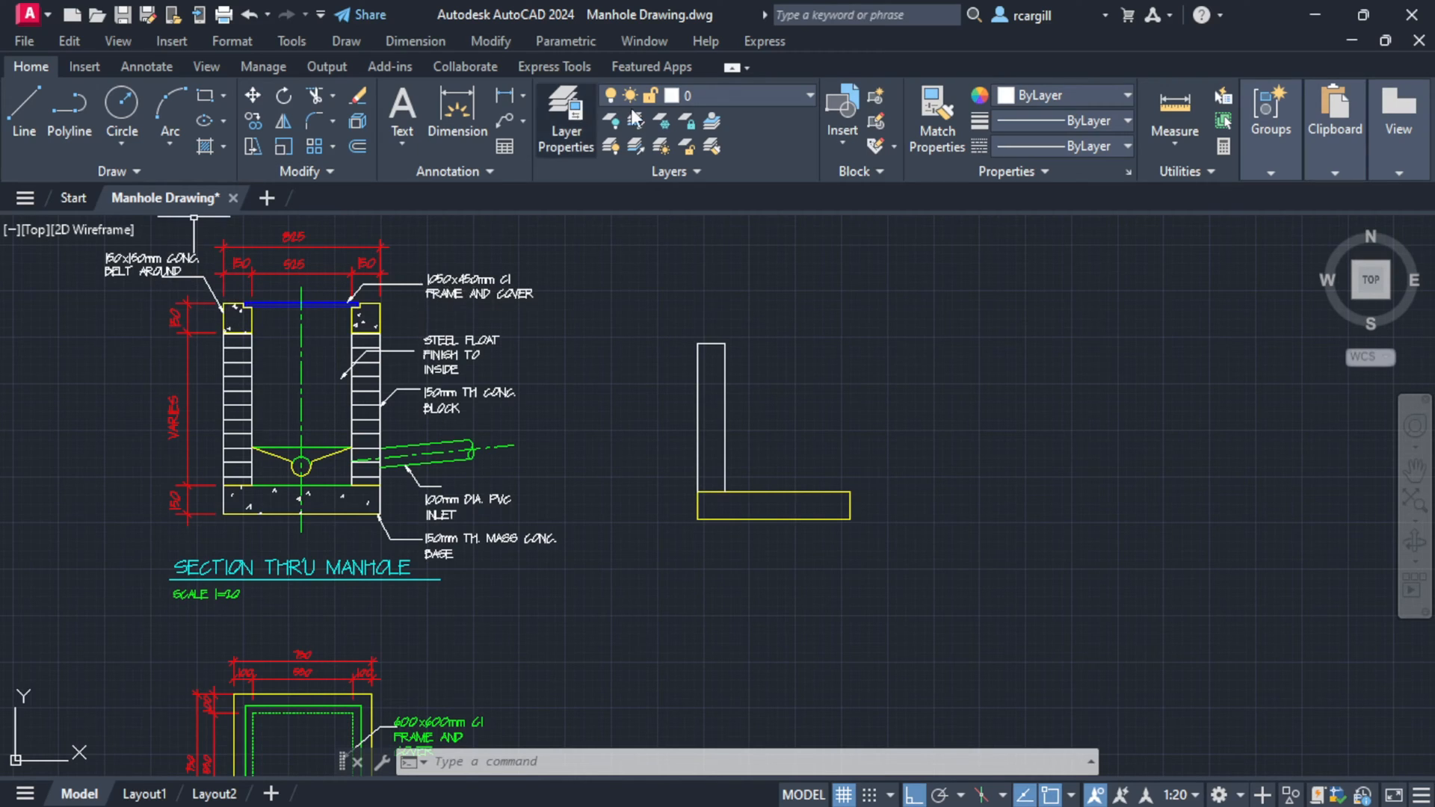
pyautogui.click(781, 98)
pyautogui.click(740, 196)
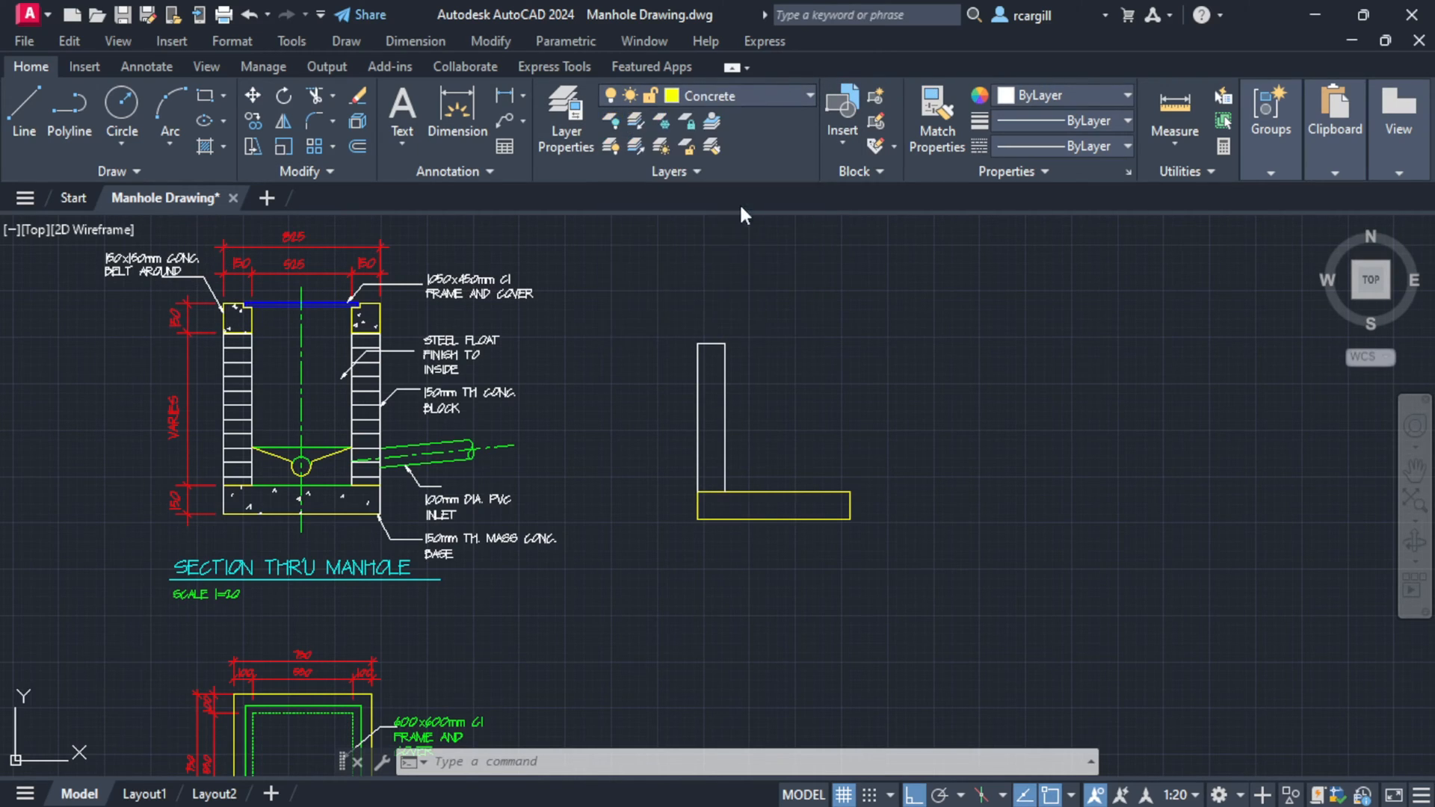
pyautogui.click(17, 112)
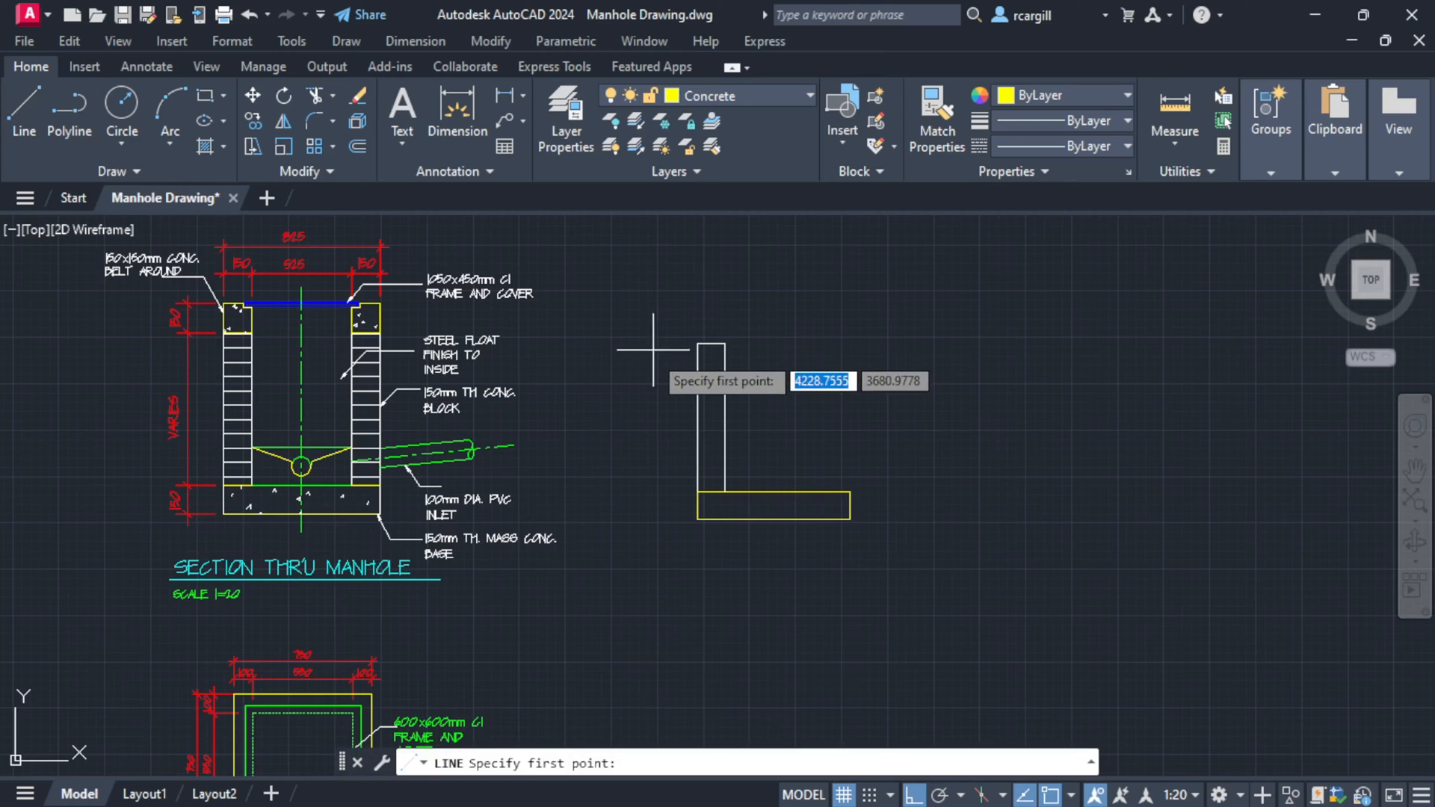
pyautogui.click(697, 344)
pyautogui.write('150')
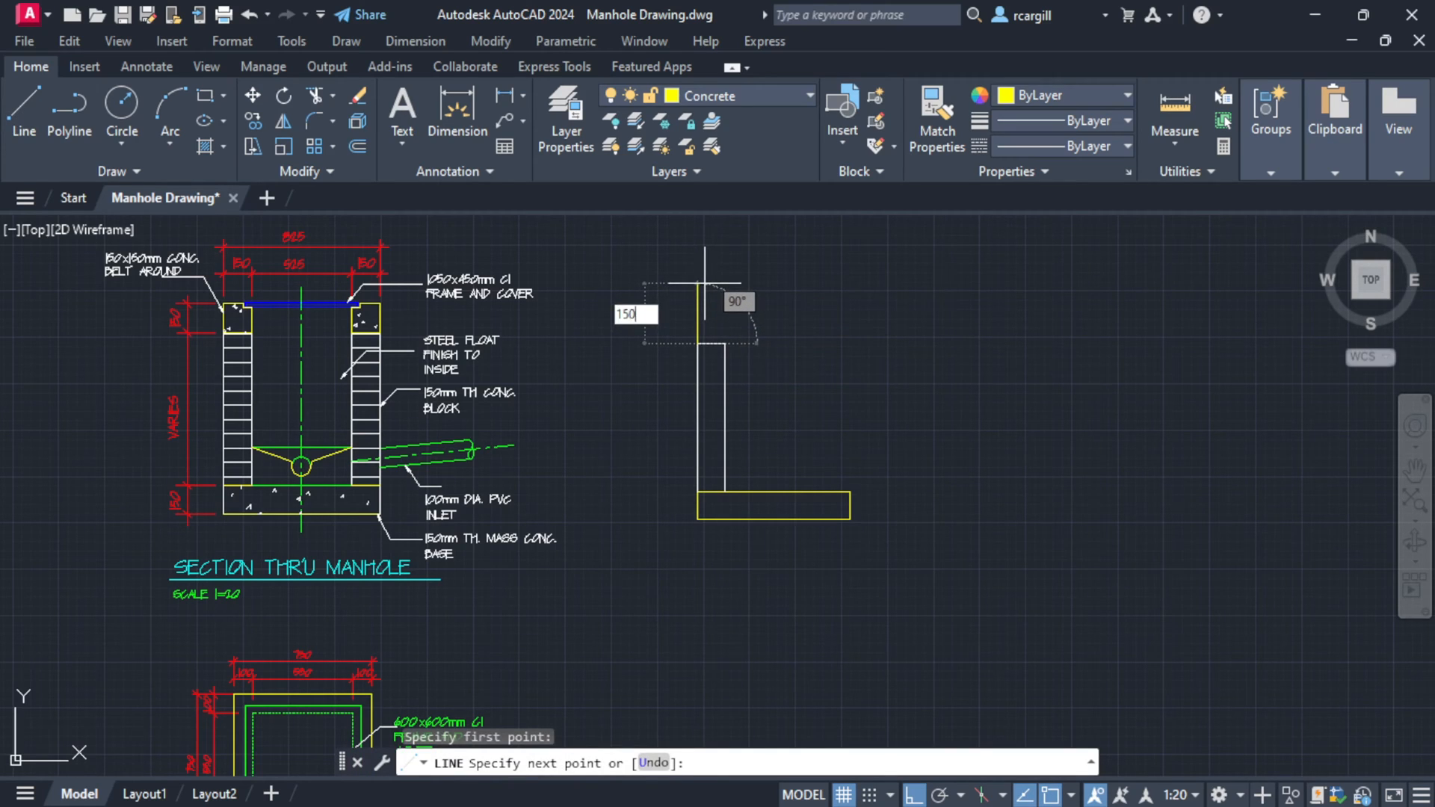
pyautogui.press('Return')
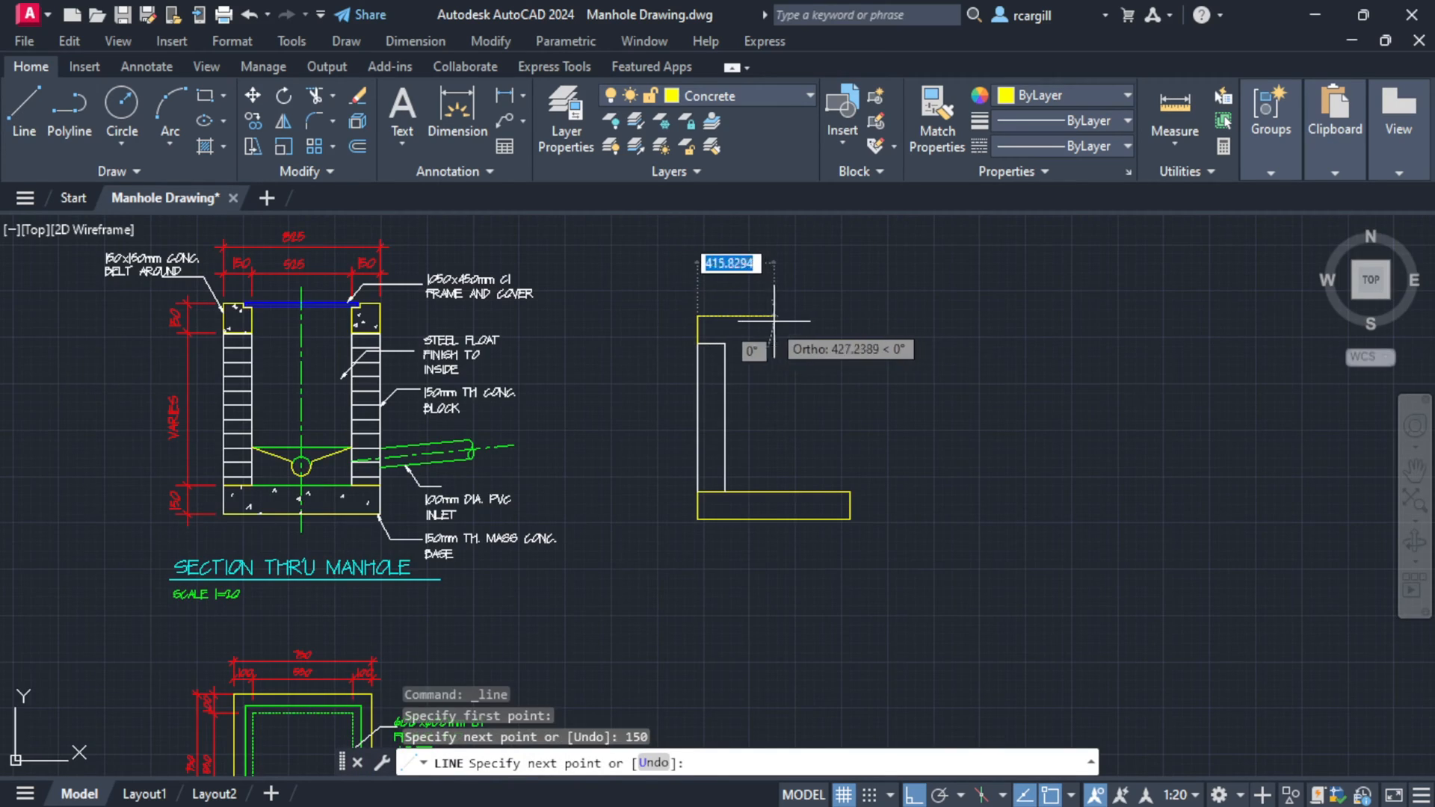
# - Complete the stepped belt outline: 120 mm across, 20 mm down, 30 mm across and down to the wall's upper-right corner
pyautogui.scroll(2, 729, 323)
pyautogui.moveTo(437, 343); pyautogui.dragTo(689, 377, button='middle')
pyautogui.scroll(8, 177, 313)
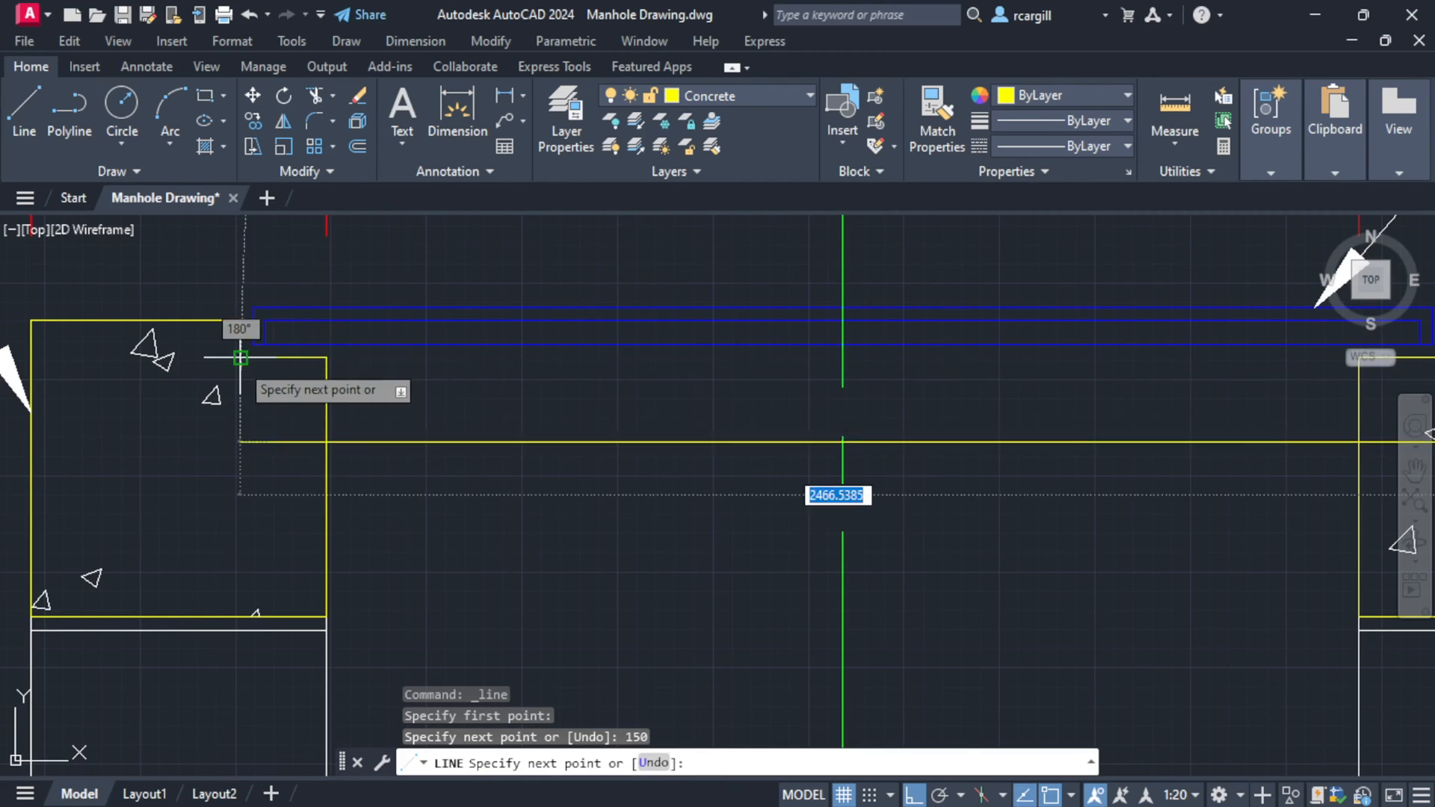
pyautogui.moveTo(939, 483); pyautogui.dragTo(896, 484, button='middle')
pyautogui.scroll(-6, 895, 484)
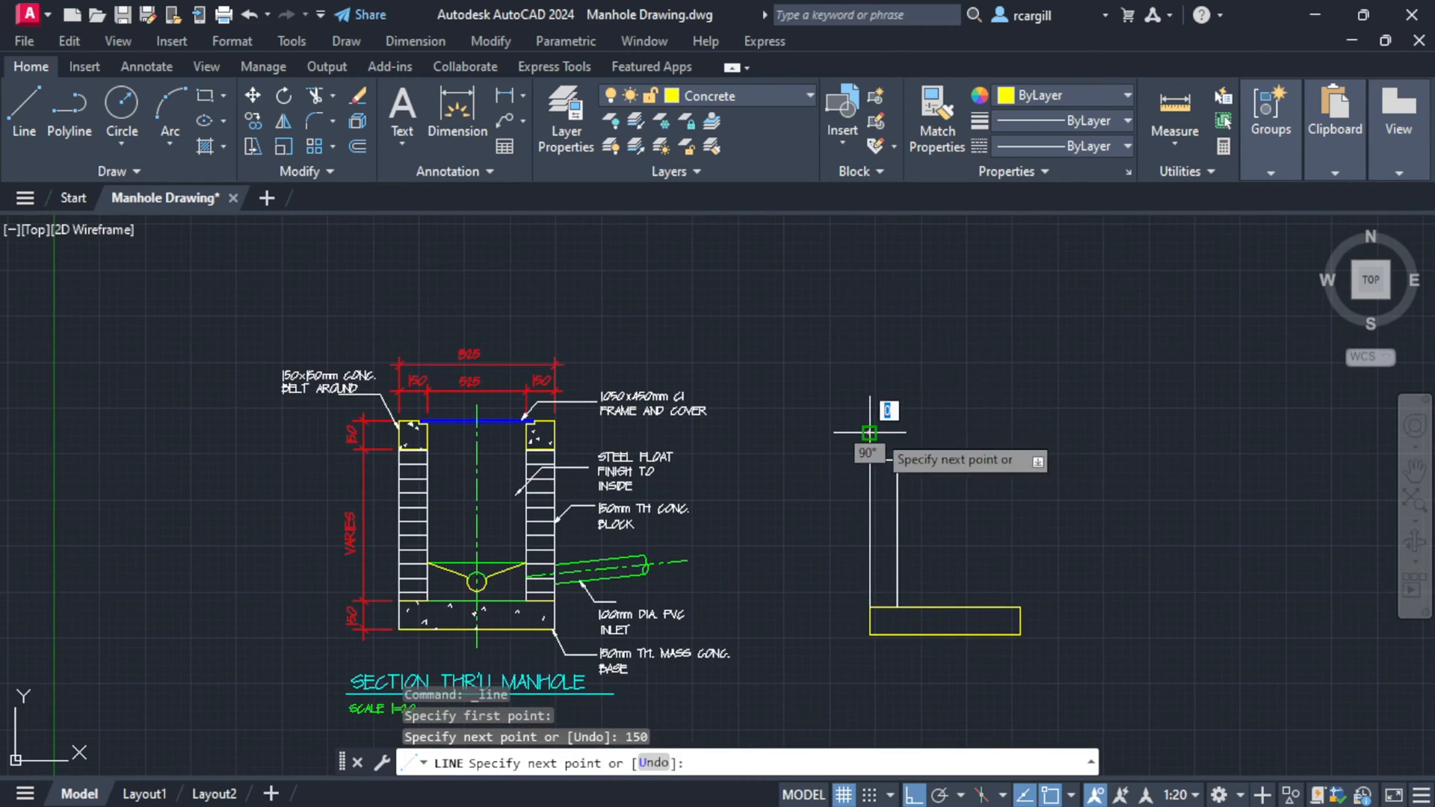
pyautogui.scroll(4, 873, 435)
pyautogui.write('120')
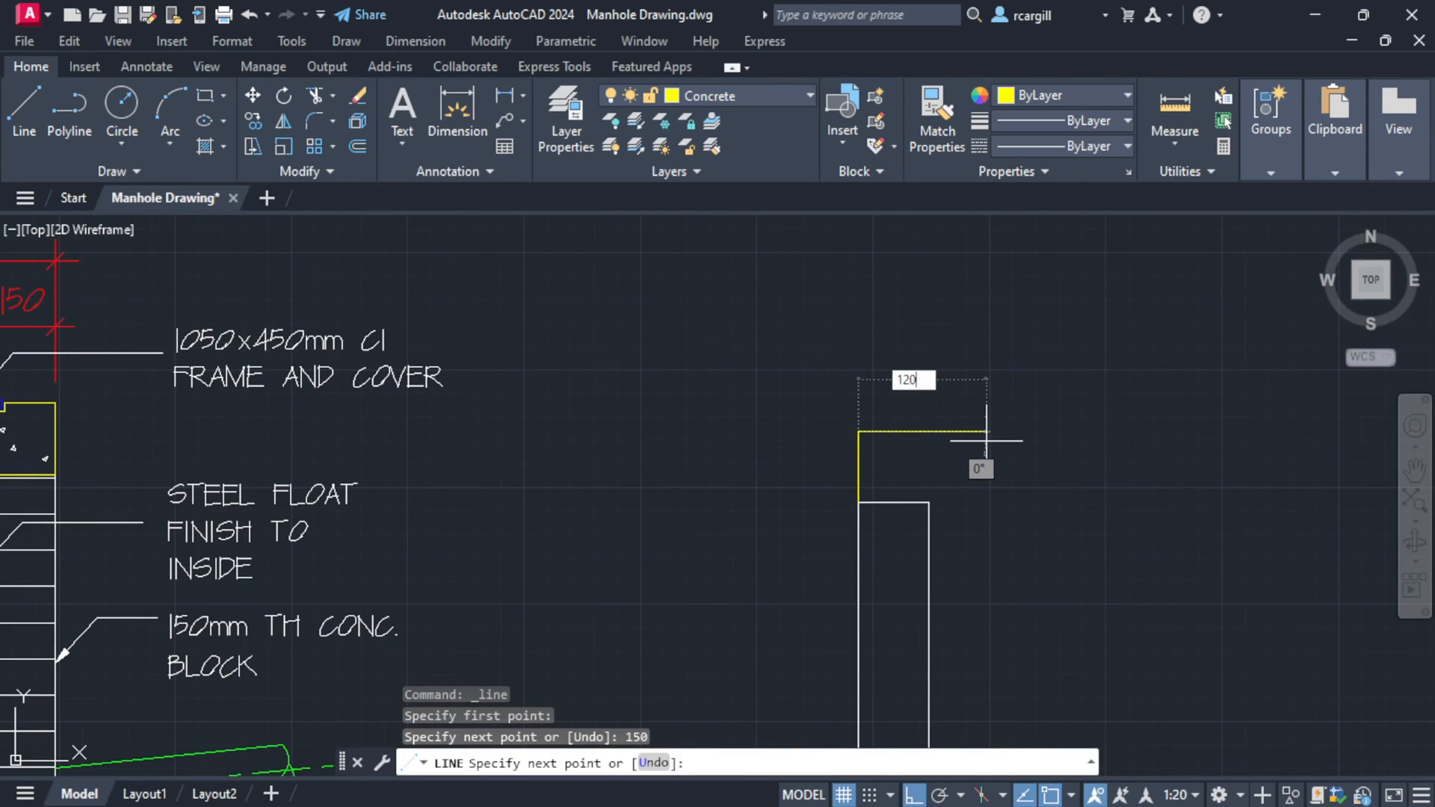
pyautogui.press('Return')
pyautogui.scroll(4, 907, 471)
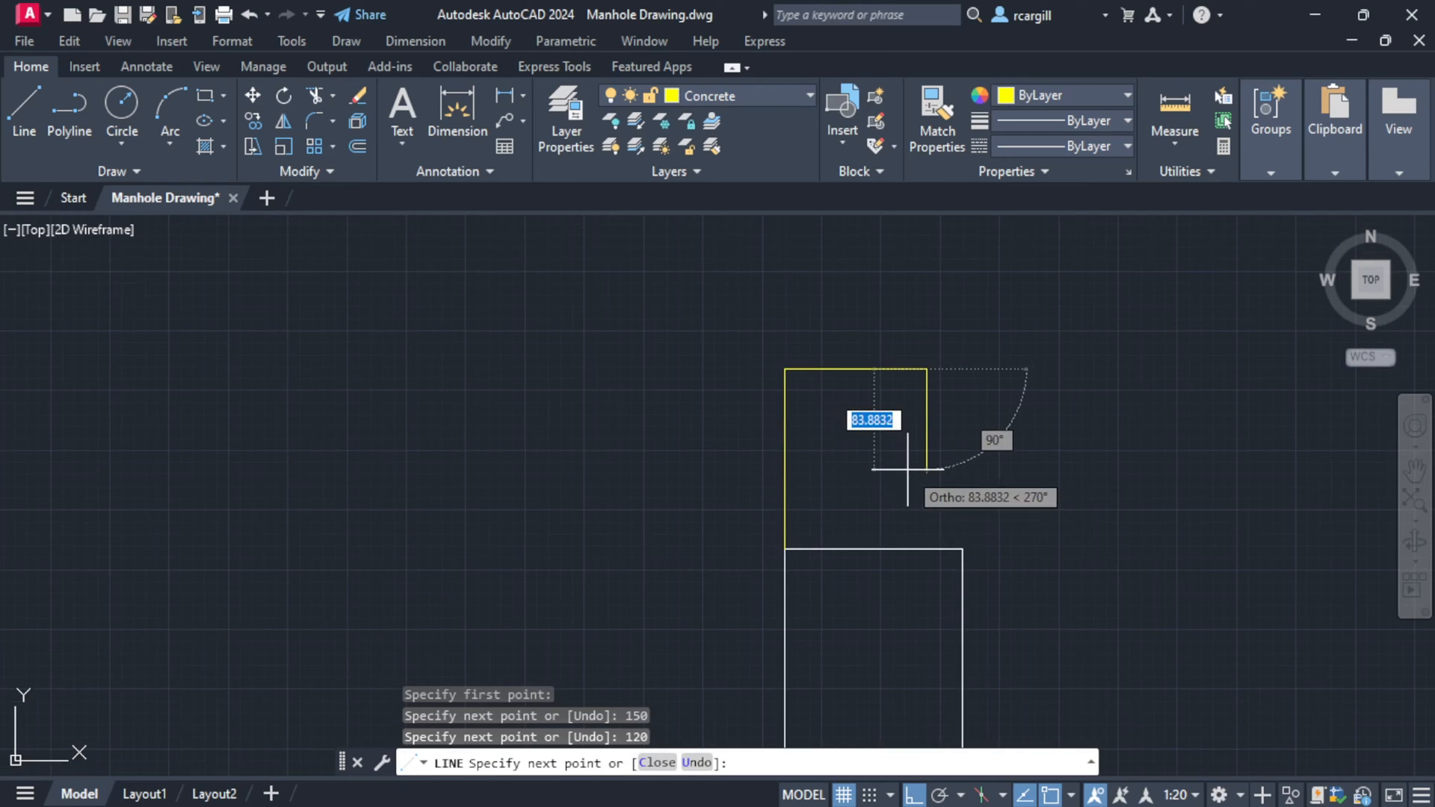
pyautogui.write('2')
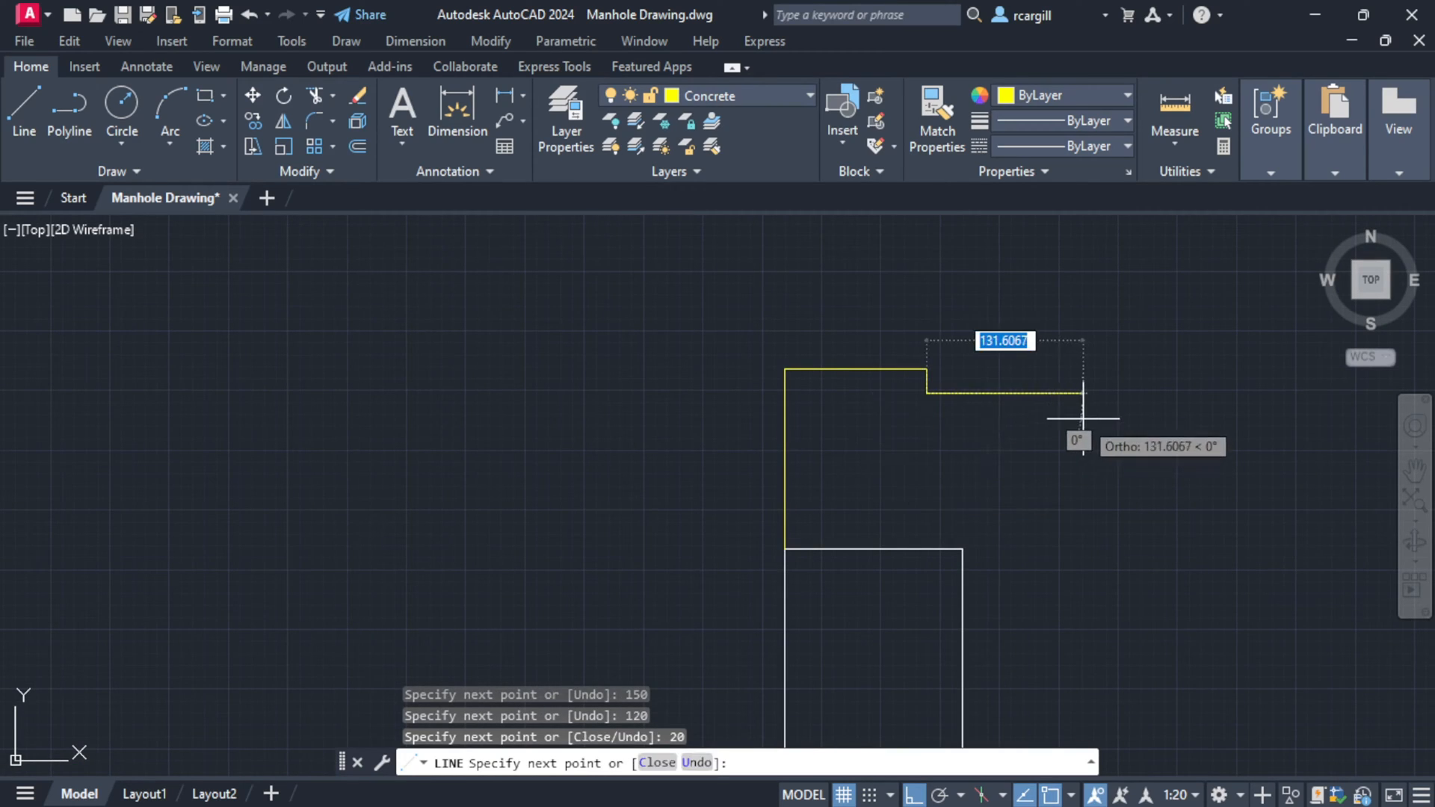
pyautogui.write('30')
pyautogui.press('Return')
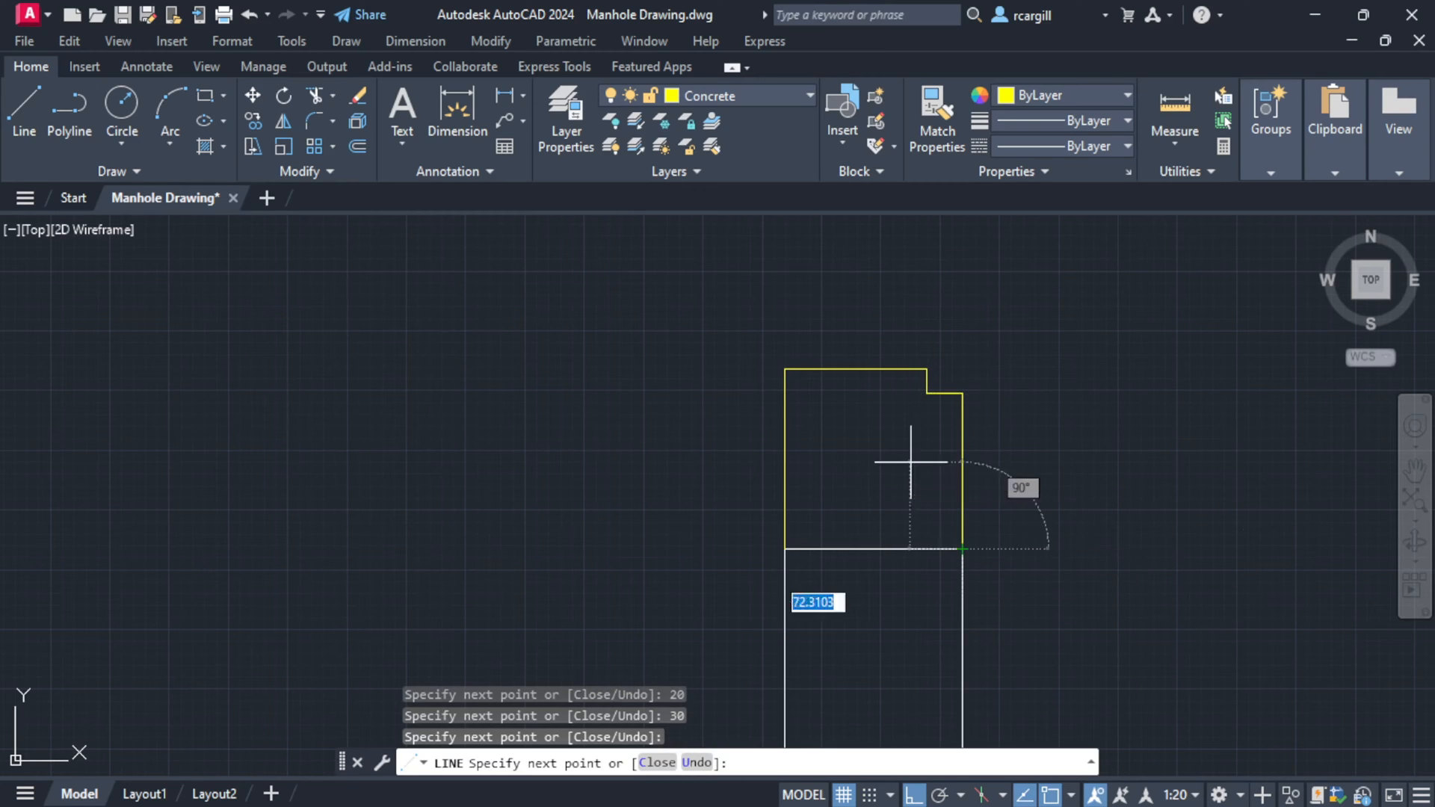
pyautogui.press('Escape')
pyautogui.scroll(-5, 859, 388)
pyautogui.scroll(-4, 1017, 373)
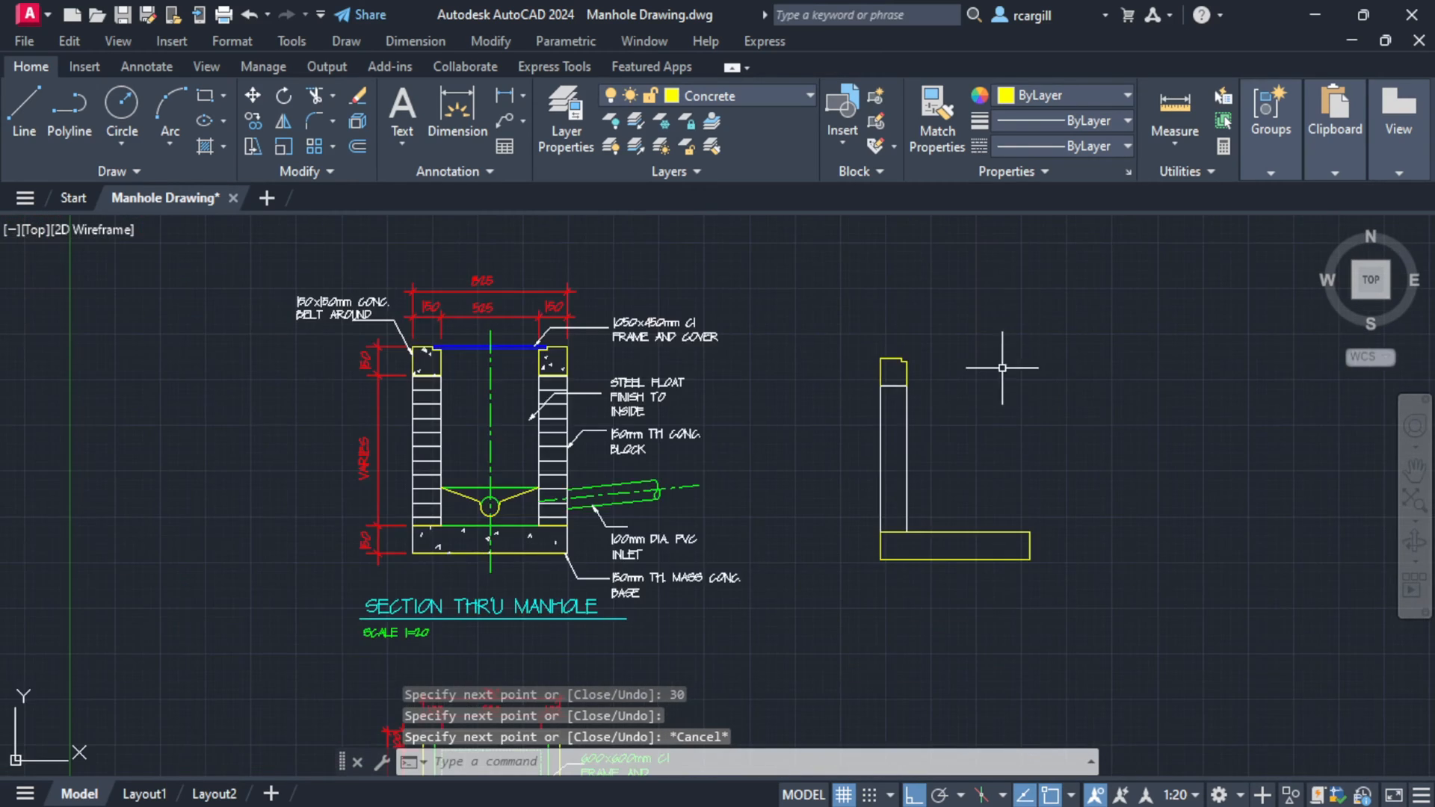
# - Offset the left wall's top line downward repeatedly at 75 mm spacing to mark the block courses down to the base
pyautogui.scroll(1, 871, 370)
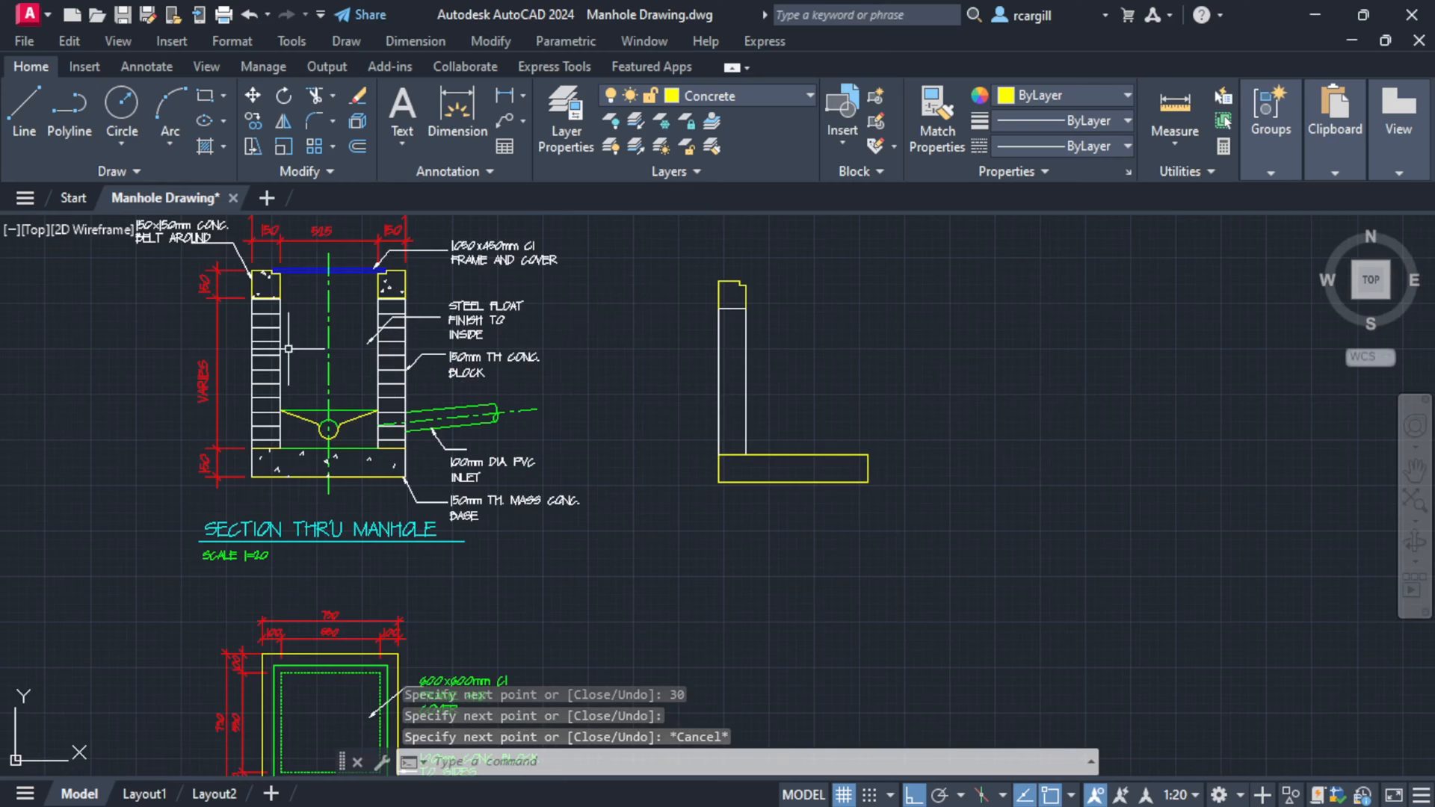
pyautogui.scroll(4, 253, 322)
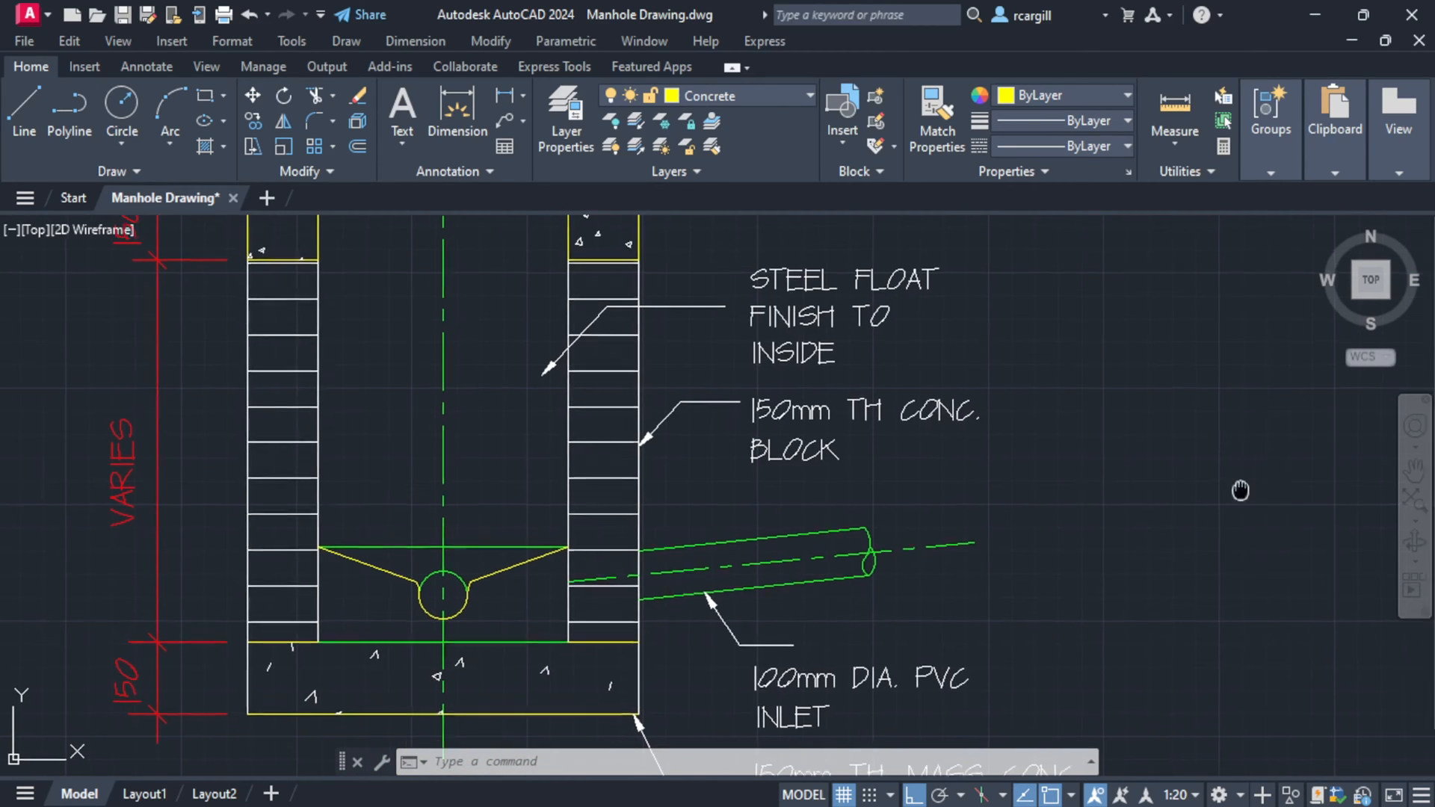
pyautogui.scroll(-1, 1240, 490)
pyautogui.moveTo(1240, 490); pyautogui.dragTo(591, 335, button='middle')
pyautogui.moveTo(868, 384); pyautogui.dragTo(868, 519, button='middle')
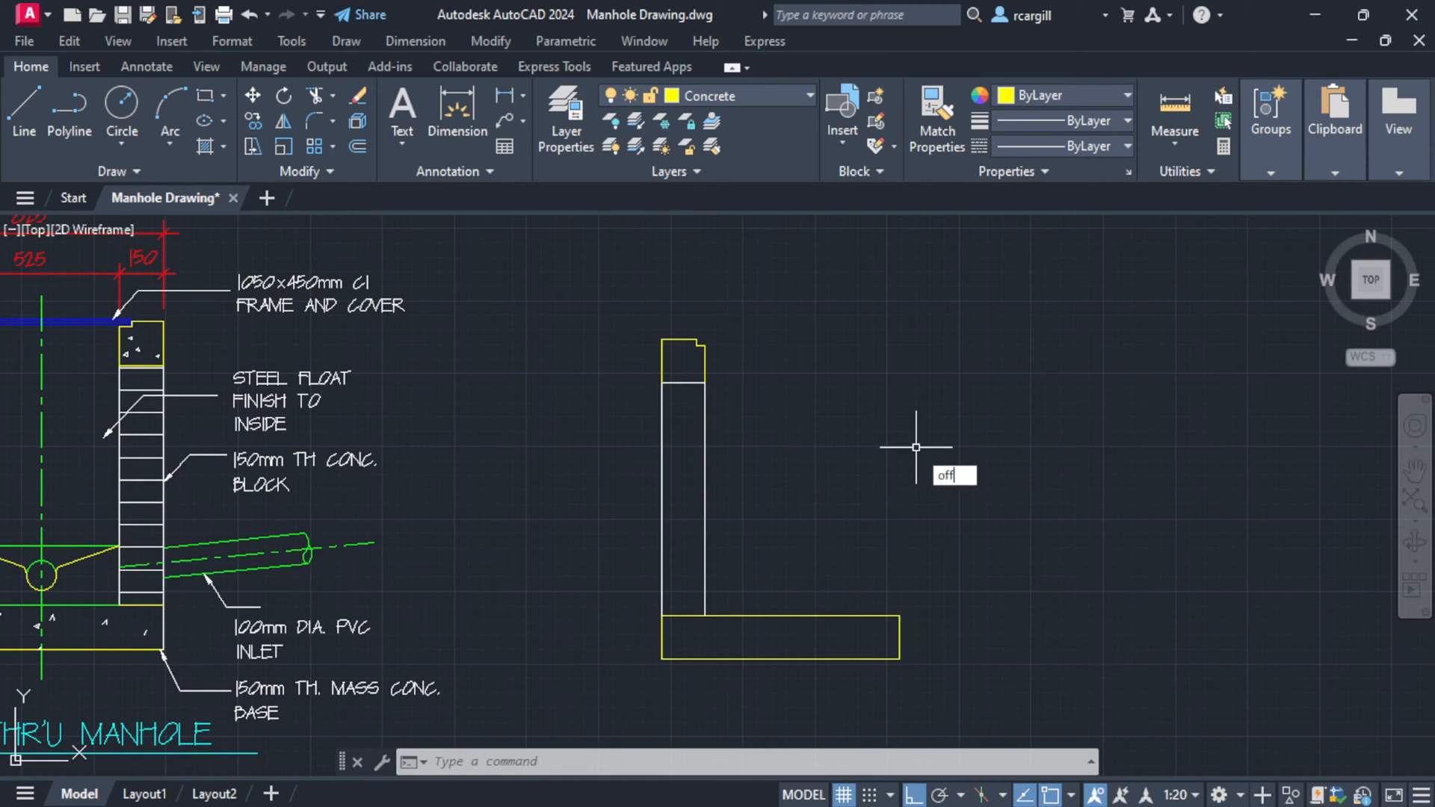
pyautogui.press('Return')
pyautogui.write('7')
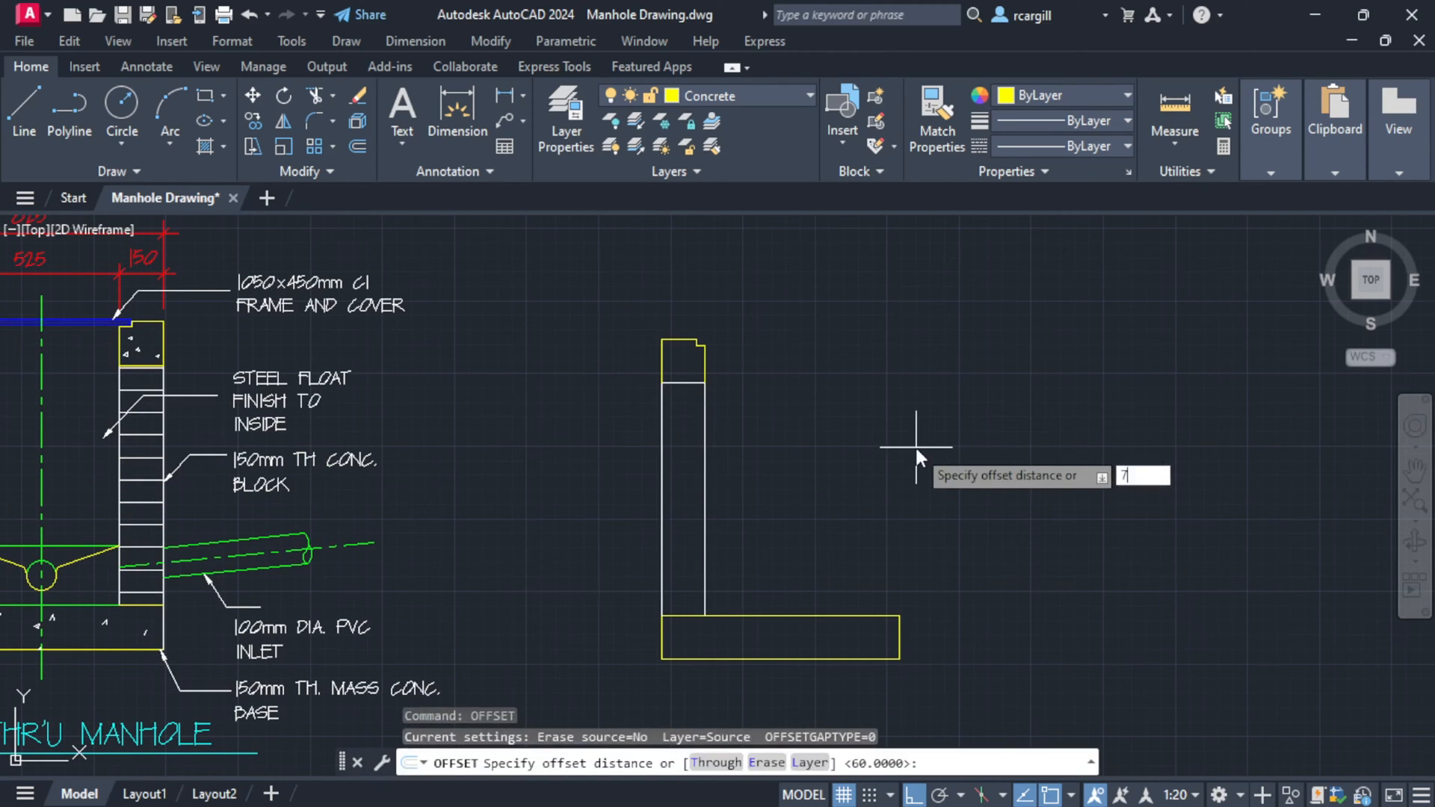
pyautogui.write('5')
pyautogui.press('Return')
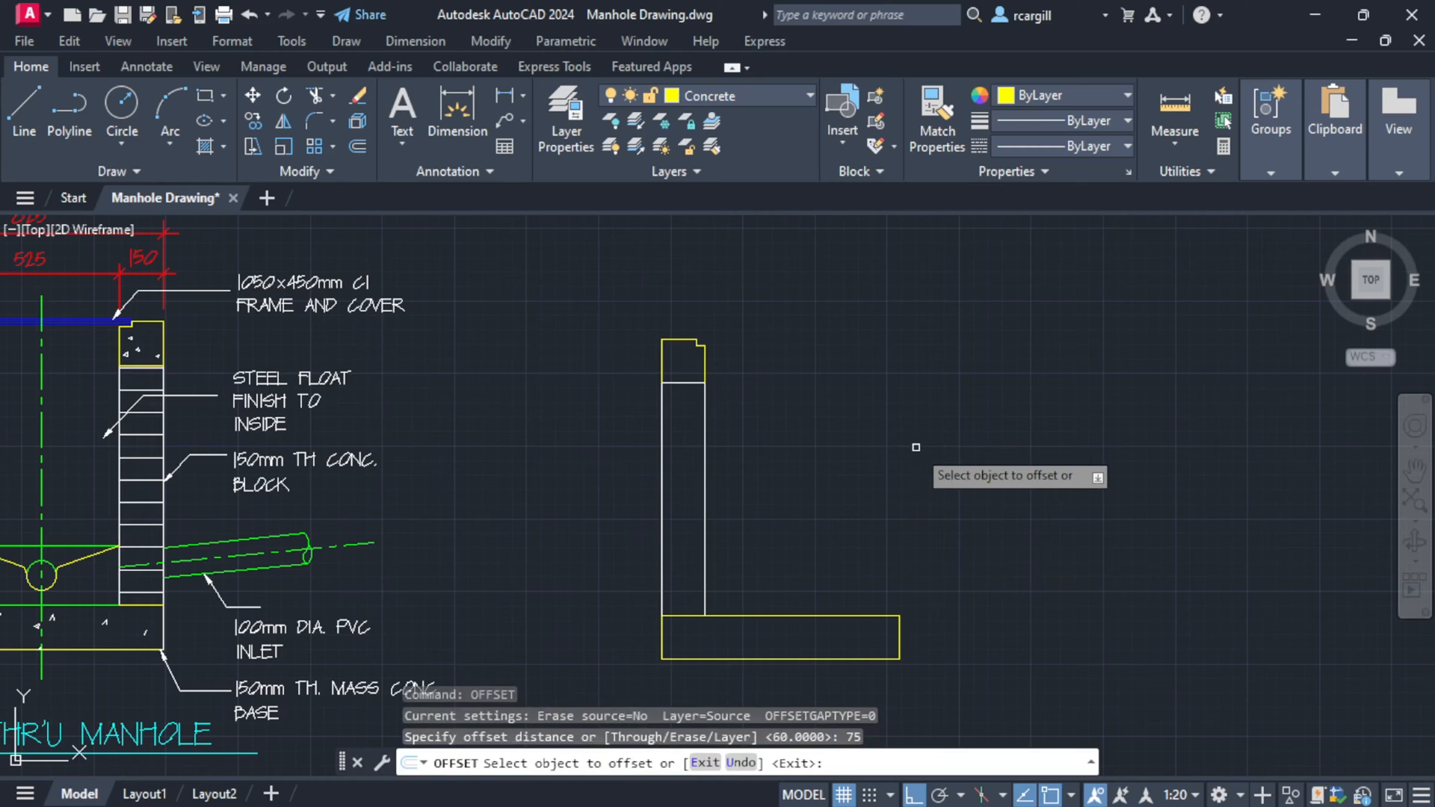
pyautogui.click(677, 385)
pyautogui.click(684, 419)
pyautogui.click(682, 404)
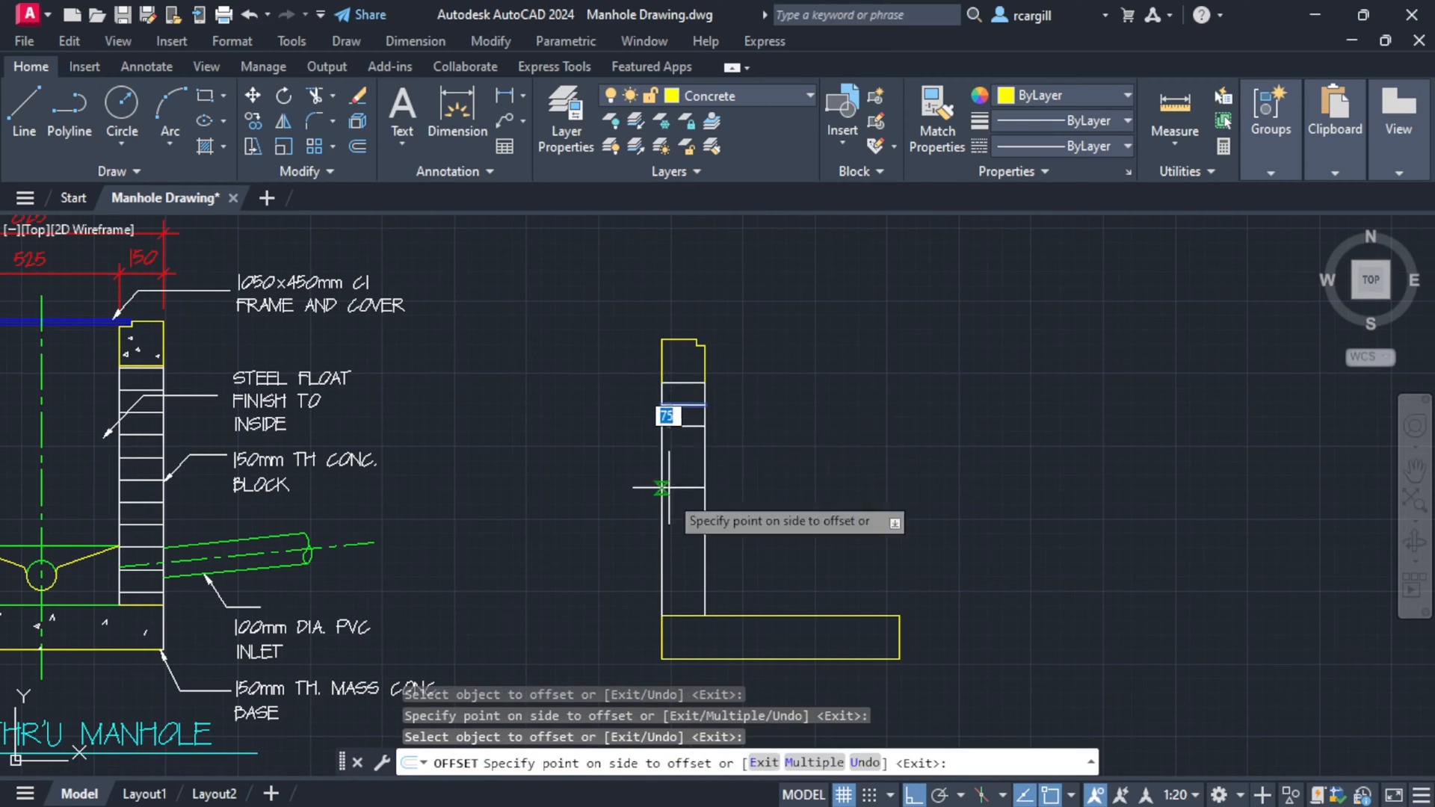
pyautogui.click(680, 463)
pyautogui.click(690, 426)
pyautogui.click(673, 487)
pyautogui.click(682, 448)
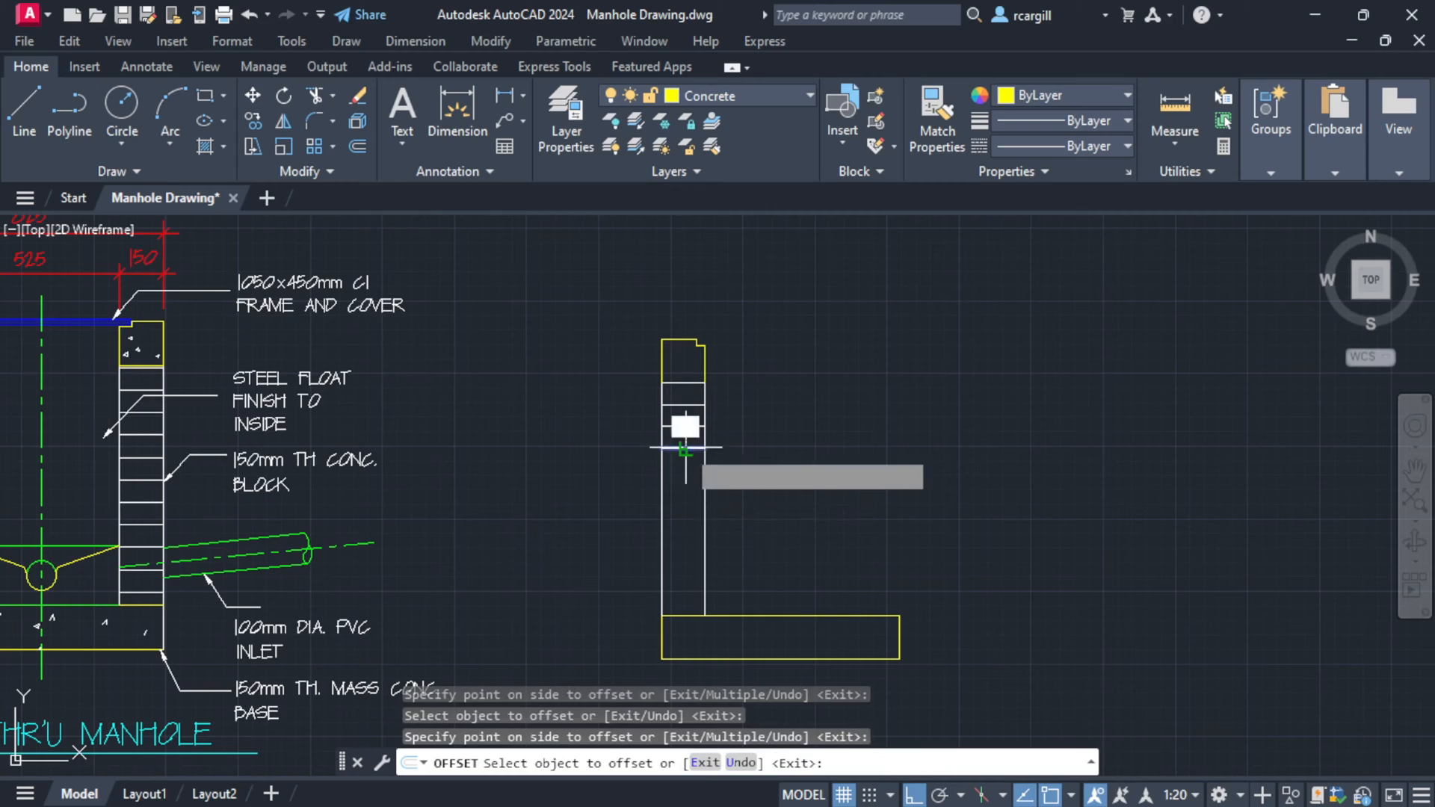
pyautogui.click(686, 496)
pyautogui.click(683, 469)
pyautogui.click(684, 484)
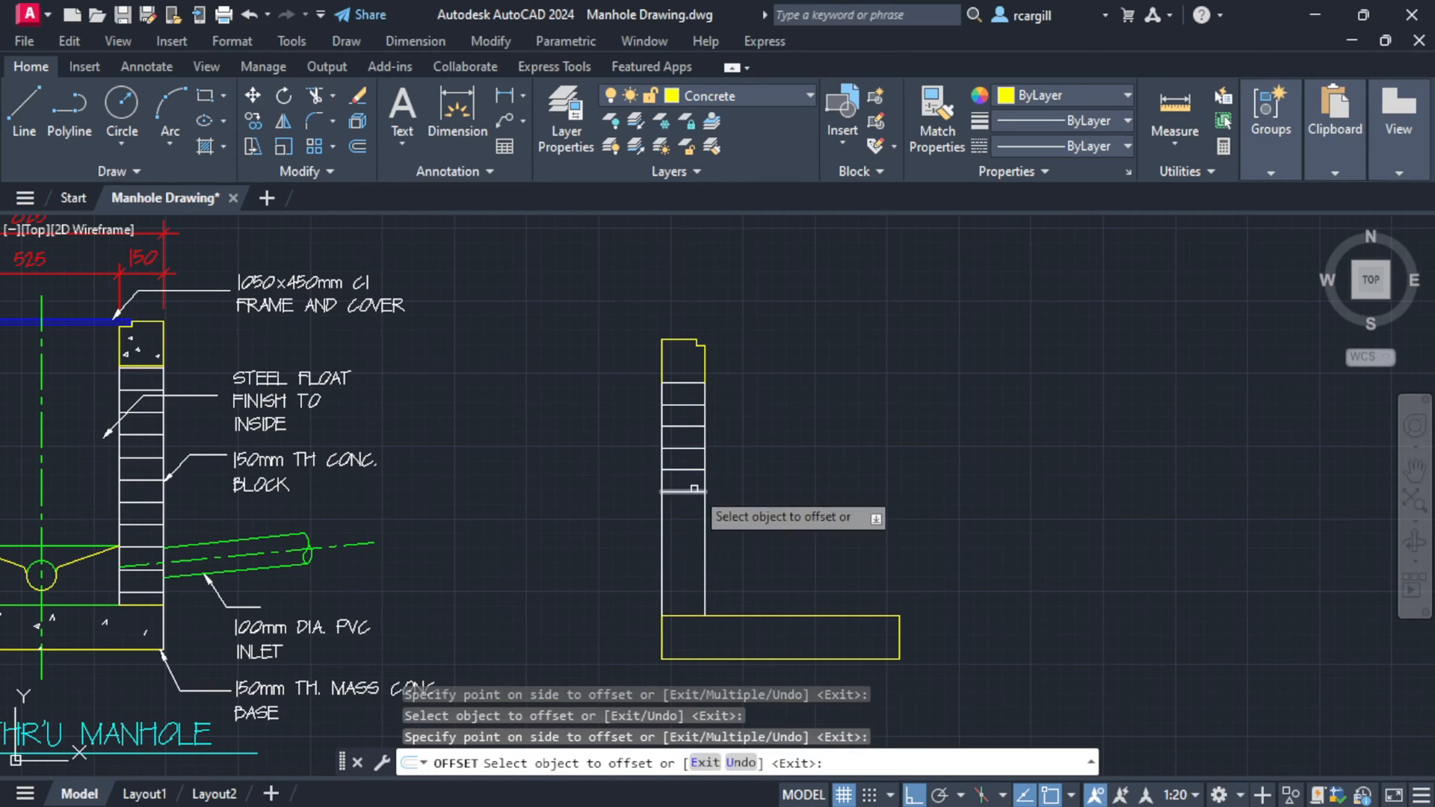
pyautogui.click(684, 513)
pyautogui.click(682, 540)
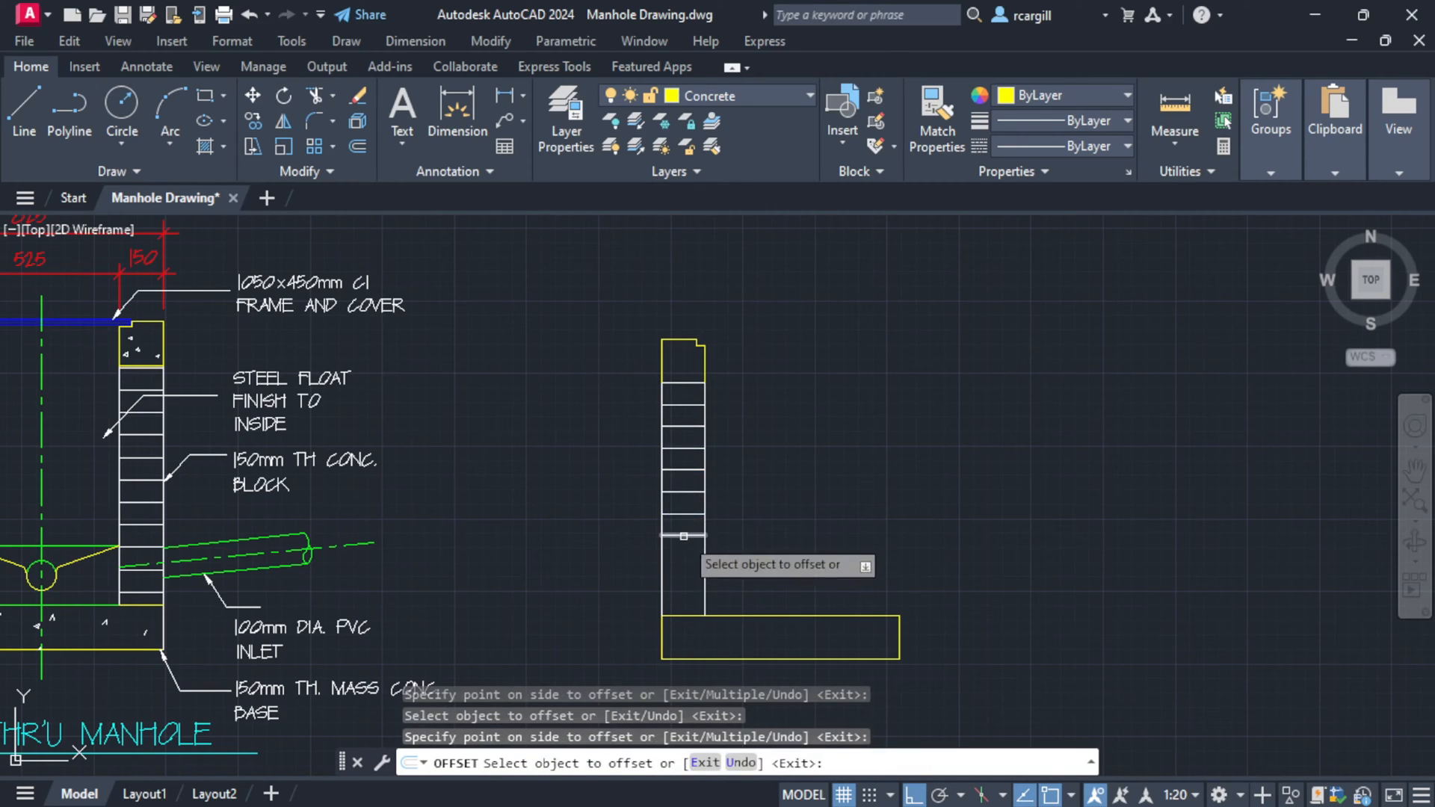
pyautogui.click(682, 535)
pyautogui.click(682, 569)
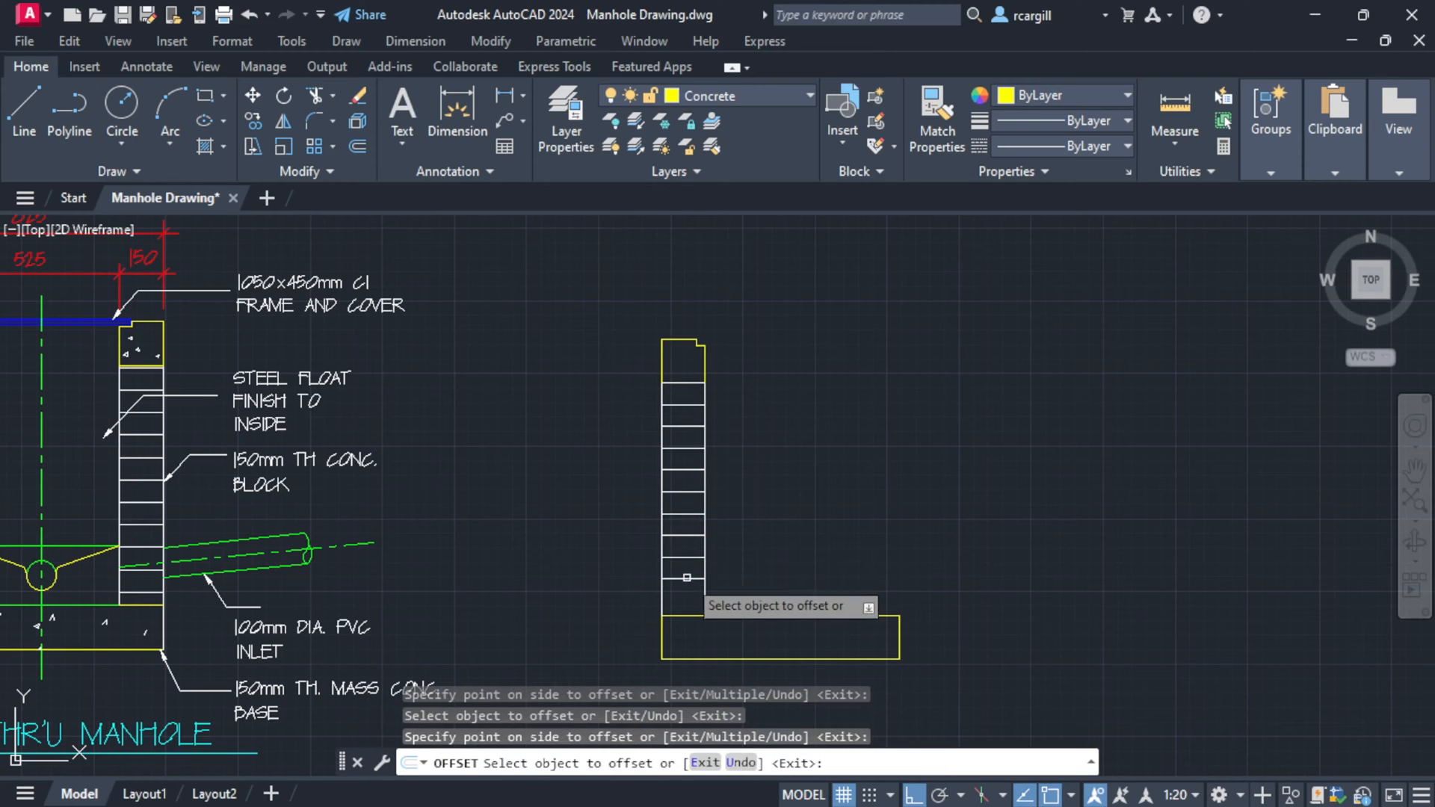
pyautogui.click(687, 578)
pyautogui.click(685, 594)
pyautogui.scroll(-1, 942, 519)
pyautogui.moveTo(1203, 542); pyautogui.dragTo(910, 520, button='middle')
pyautogui.scroll(-1, 987, 519)
pyautogui.press('Escape')
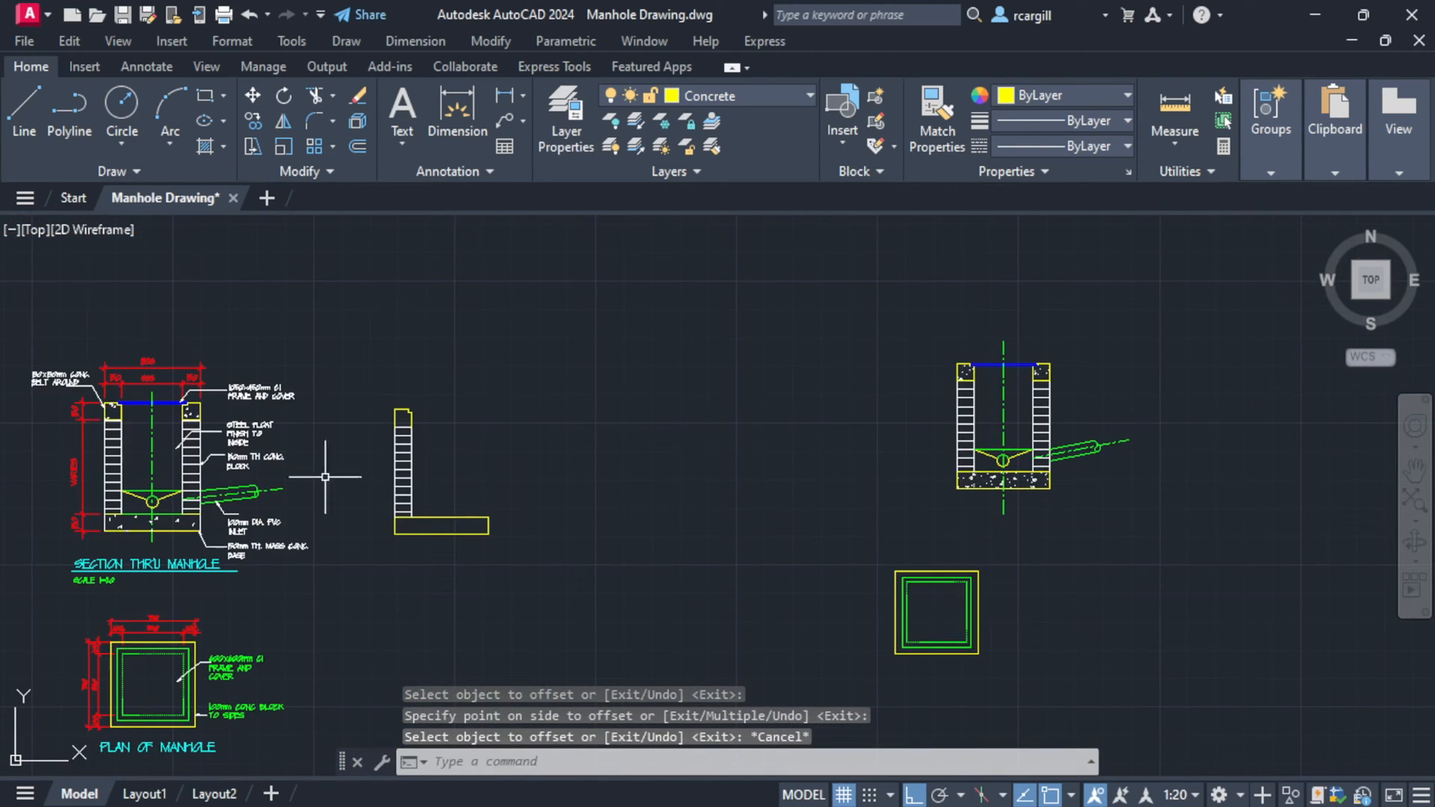
# - Compare the redrawn left wall with the reference section, examining the concrete belts, cover, opposite wall and centreline
pyautogui.scroll(2, 127, 435)
pyautogui.moveTo(1099, 522); pyautogui.dragTo(652, 507, button='middle')
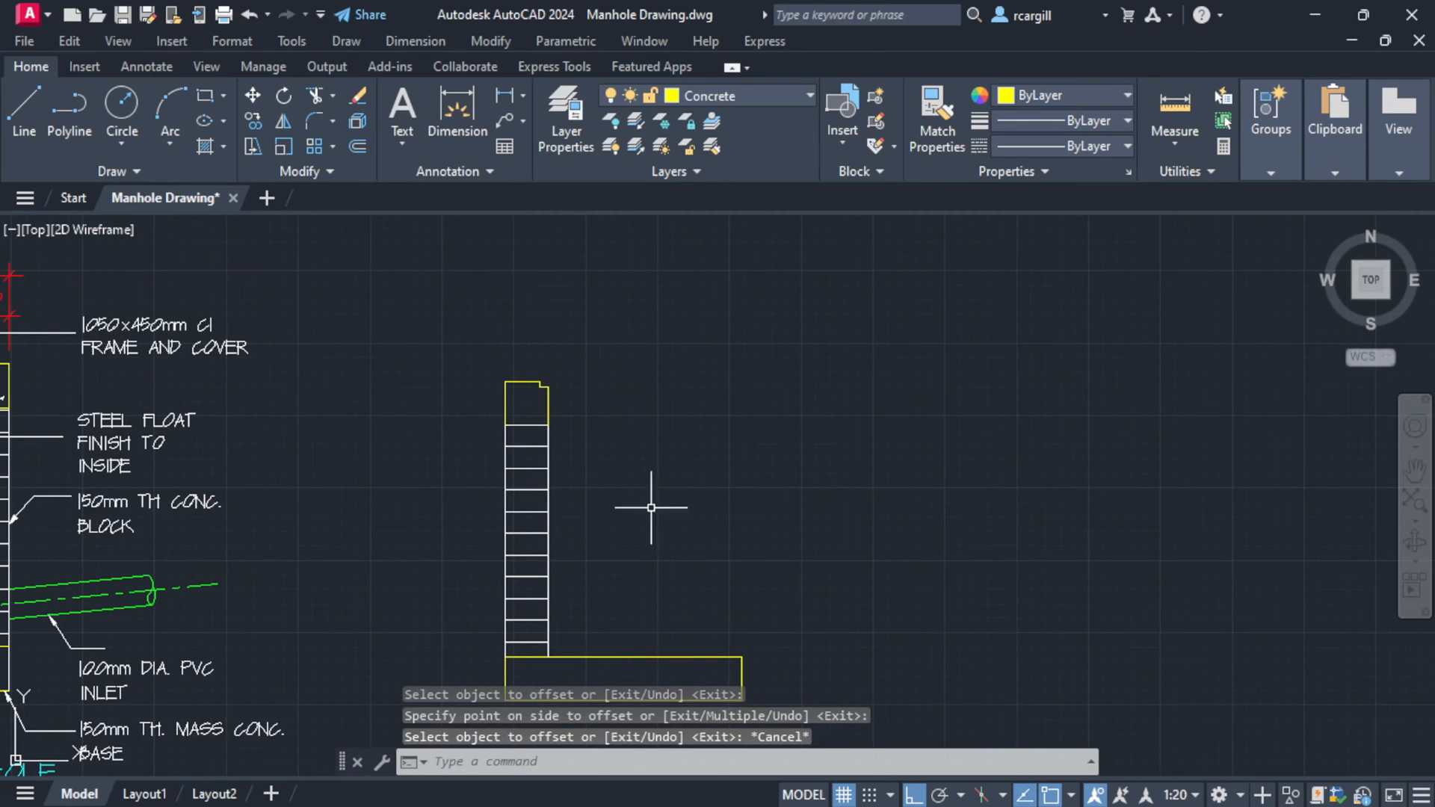
pyautogui.moveTo(280, 433); pyautogui.dragTo(640, 433, button='middle')
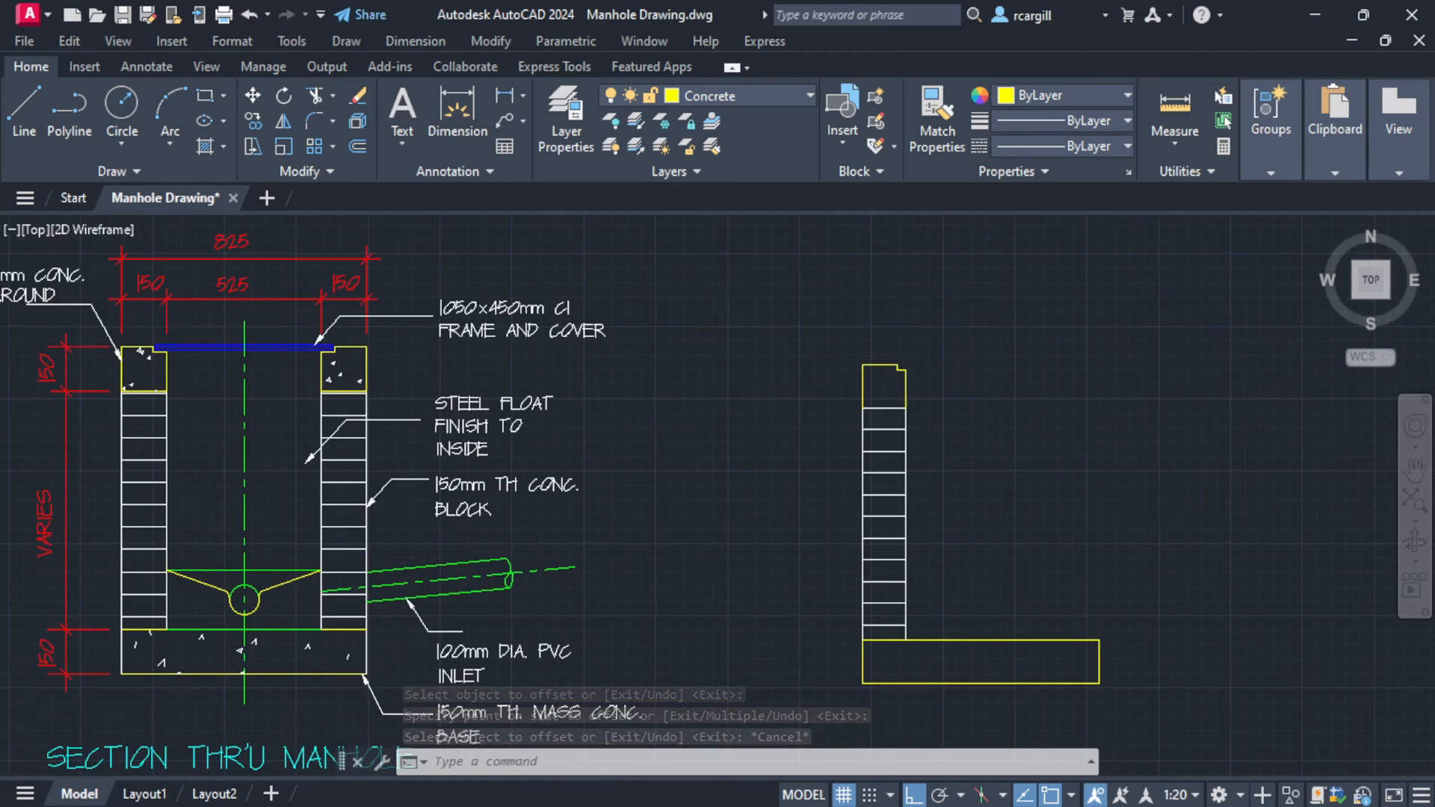
pyautogui.scroll(-3, 915, 507)
pyautogui.scroll(2, 916, 506)
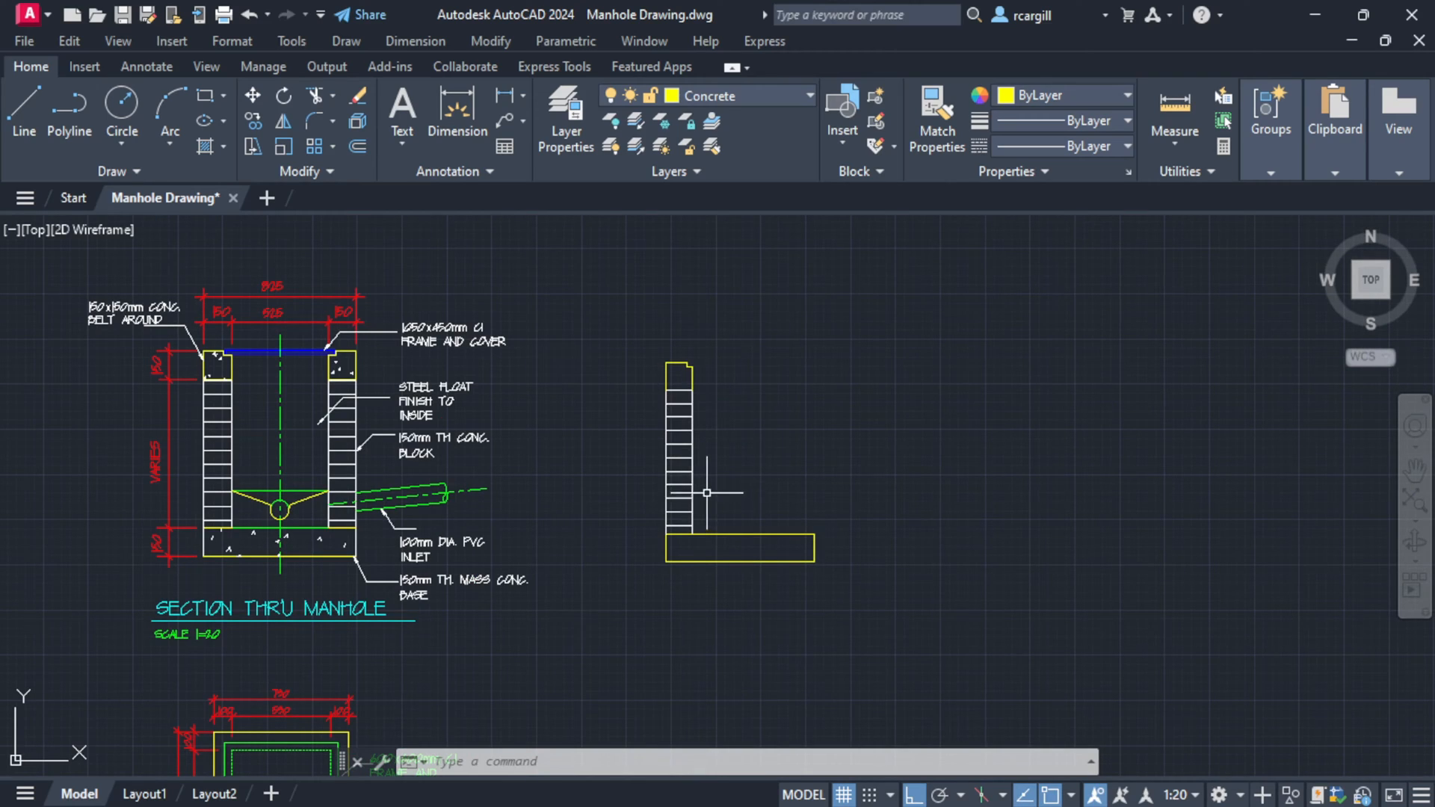
pyautogui.scroll(2, 706, 352)
pyautogui.moveTo(454, 373); pyautogui.dragTo(865, 421, button='middle')
pyautogui.moveTo(275, 402); pyautogui.dragTo(782, 347, button='middle')
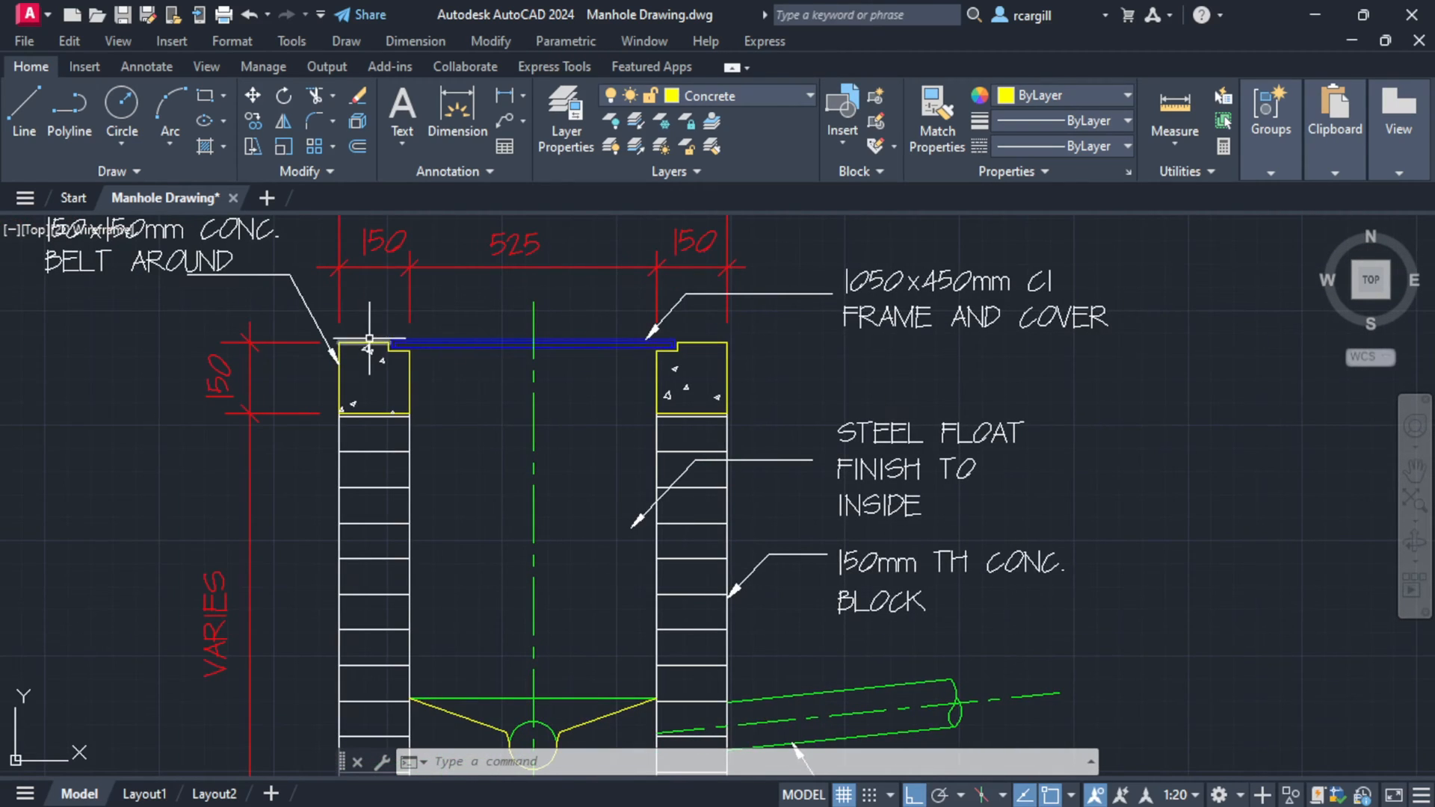
pyautogui.moveTo(734, 347); pyautogui.dragTo(139, 348, button='middle')
pyautogui.moveTo(1061, 429); pyautogui.dragTo(257, 339, button='middle')
pyautogui.scroll(-2, 429, 319)
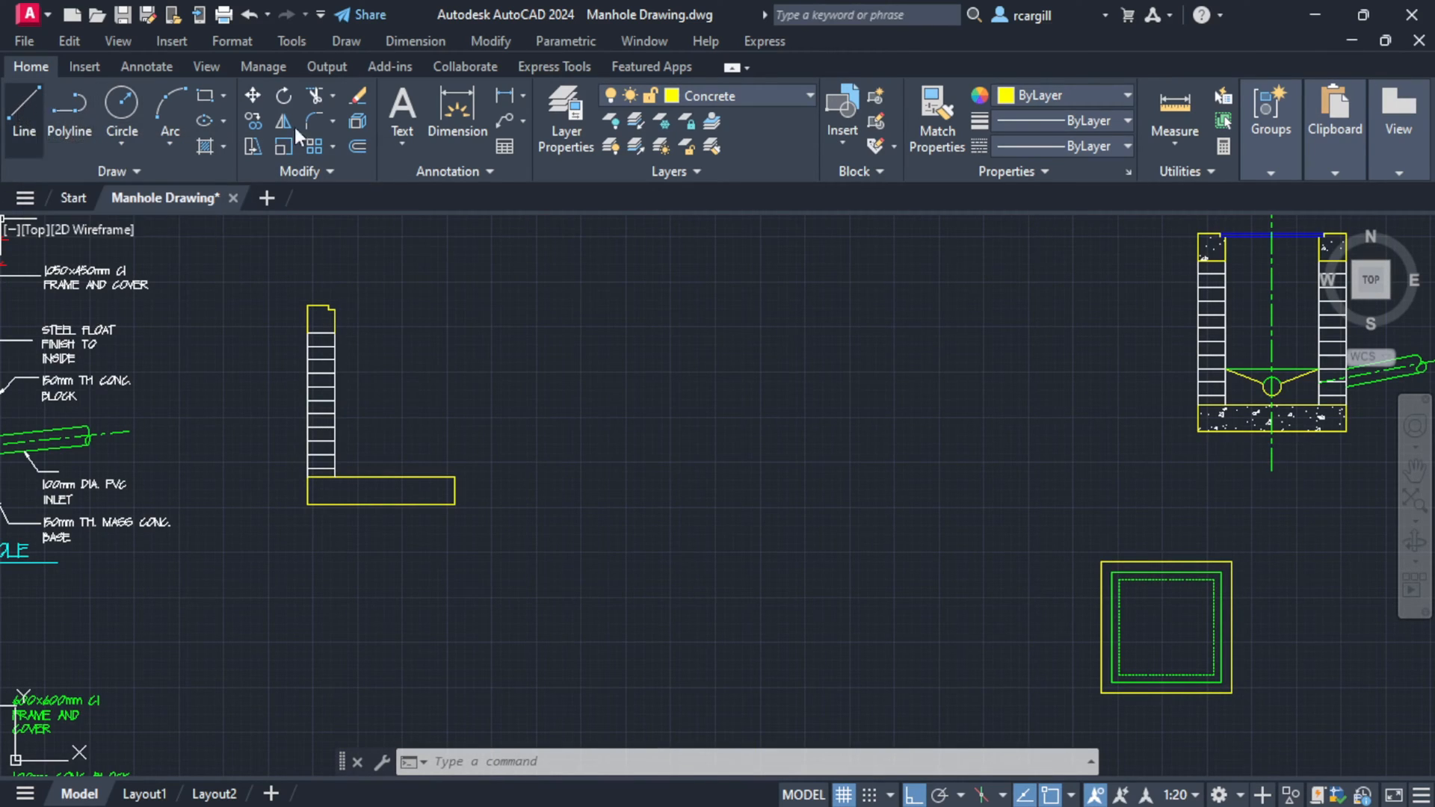
# - On the Centre layer, draw a vertical centreline from the midpoint of the base's bottom edge to above the wall
pyautogui.click(751, 92)
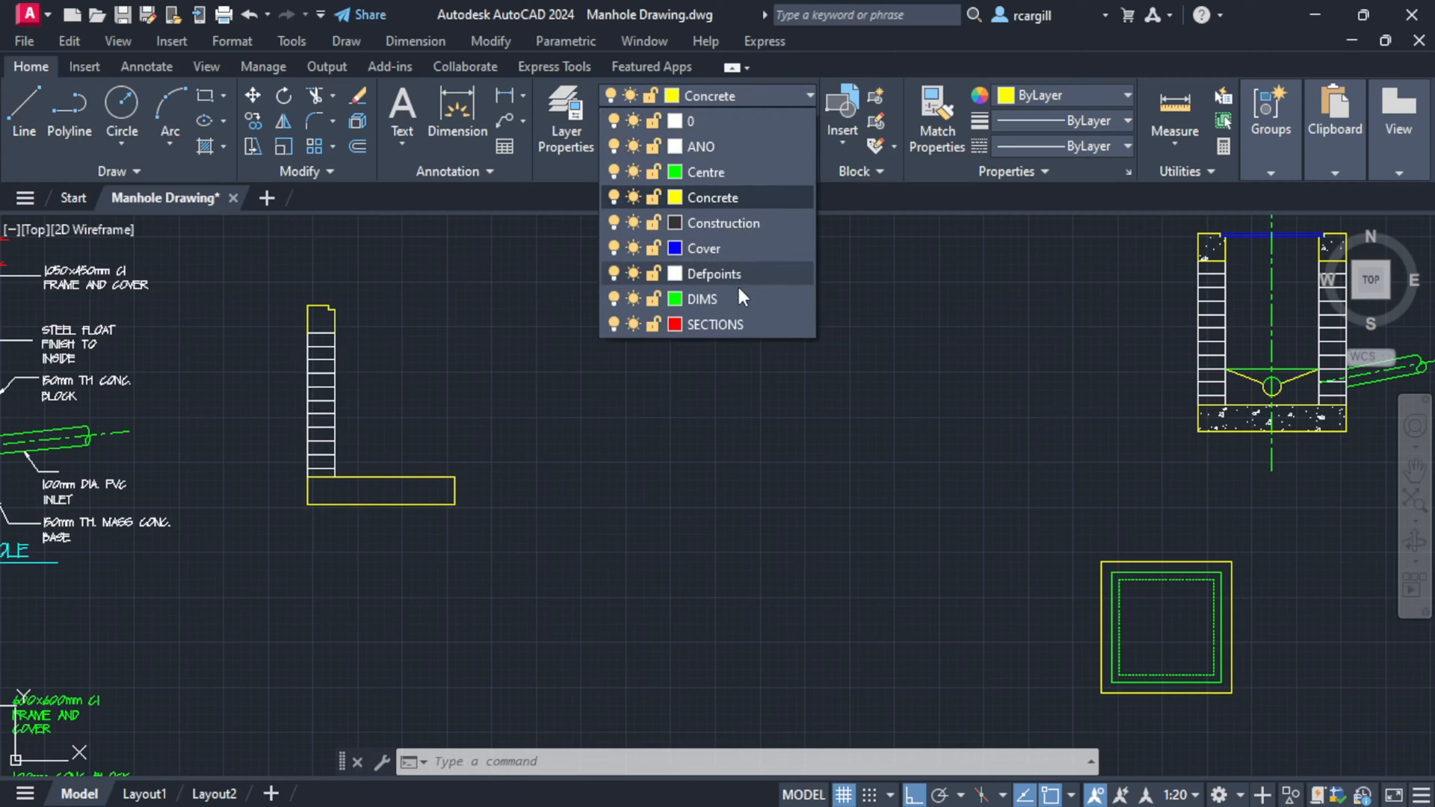
pyautogui.click(729, 175)
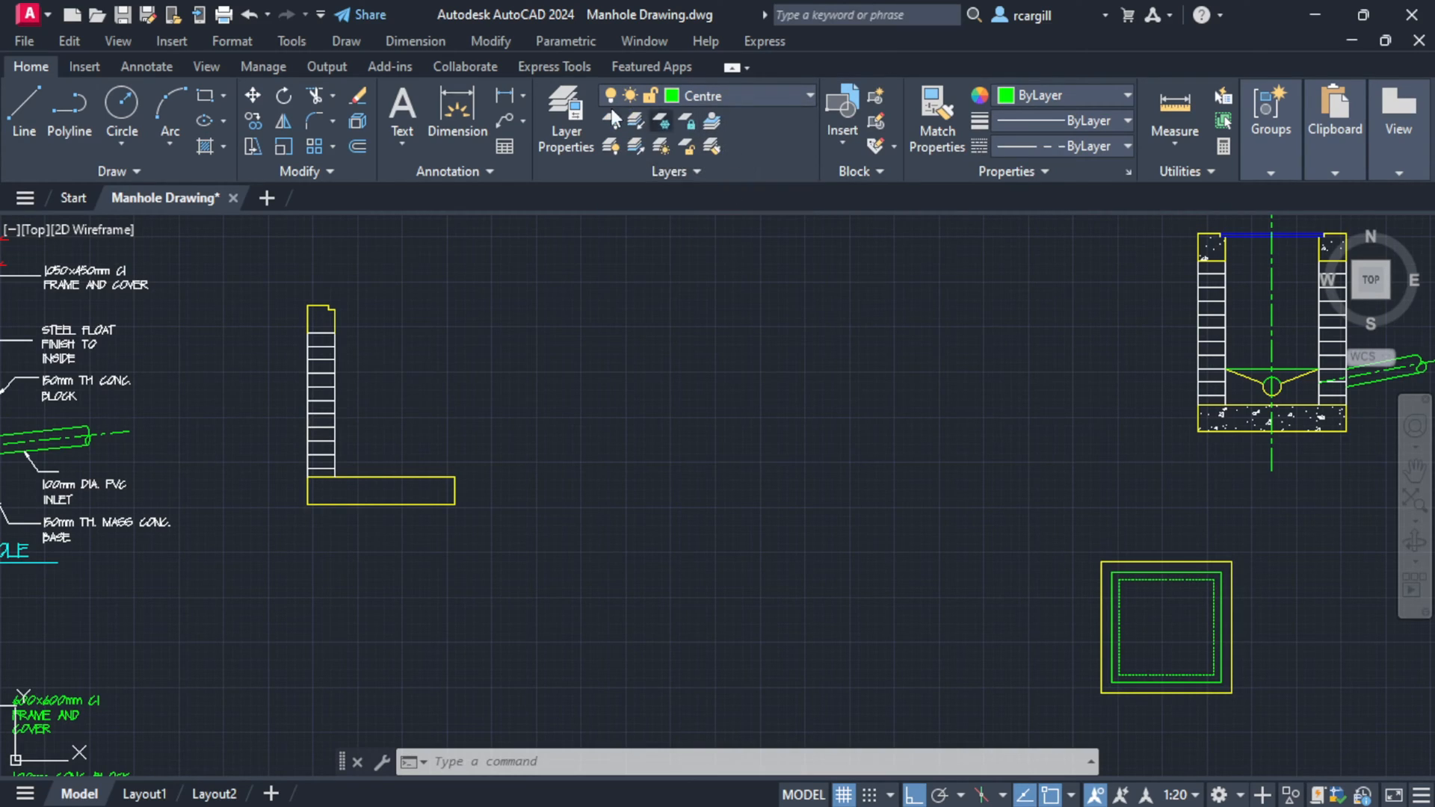
pyautogui.click(26, 101)
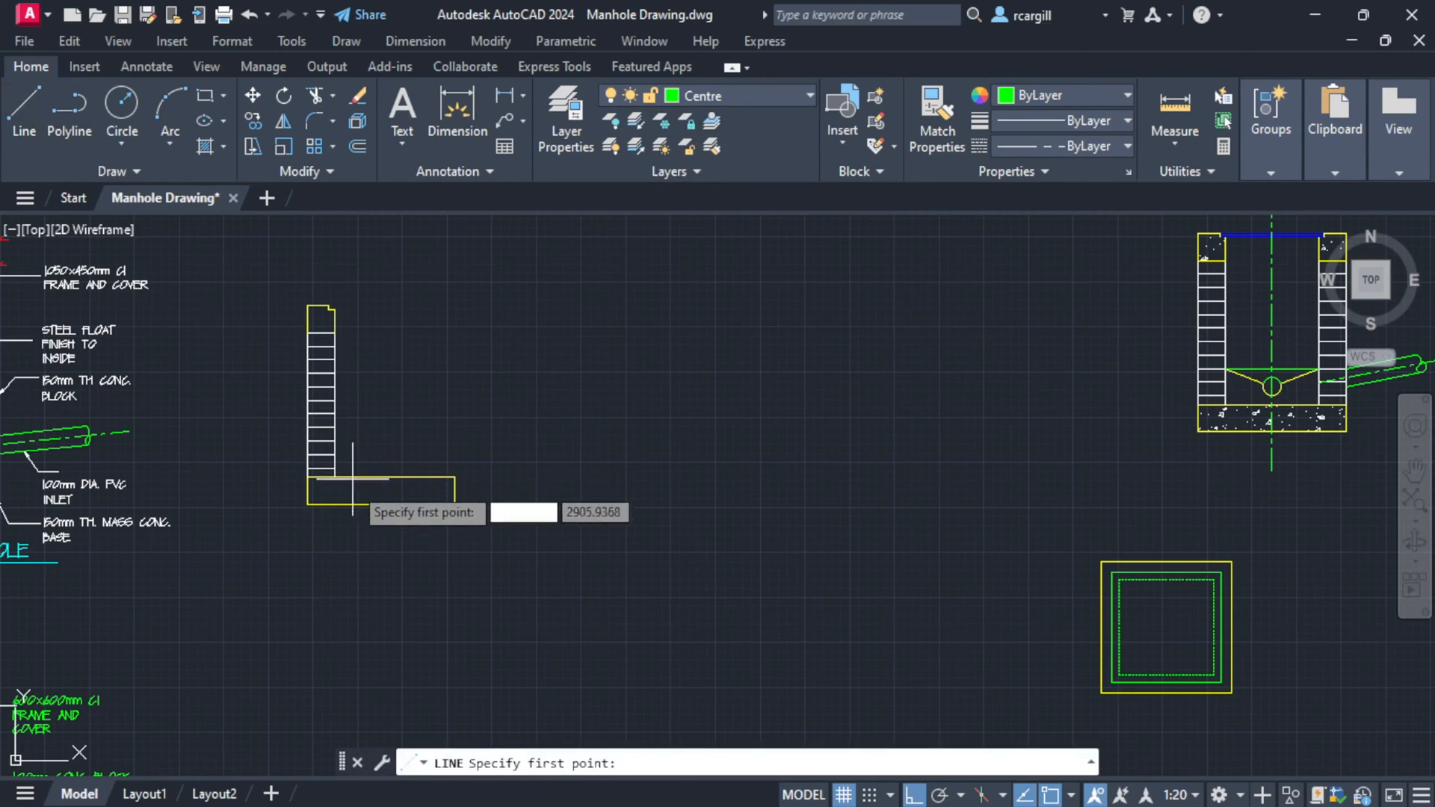
pyautogui.click(381, 492)
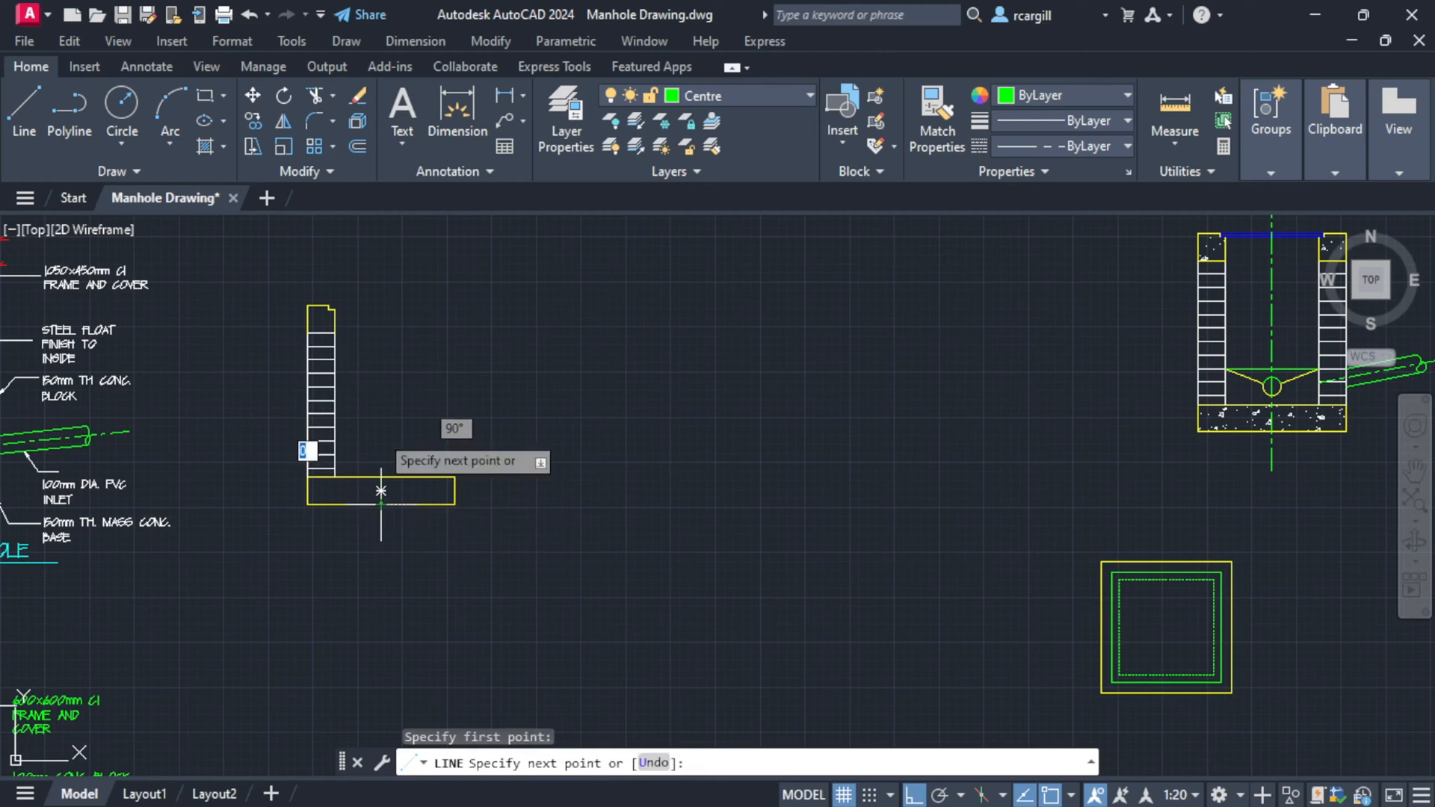
pyautogui.click(384, 269)
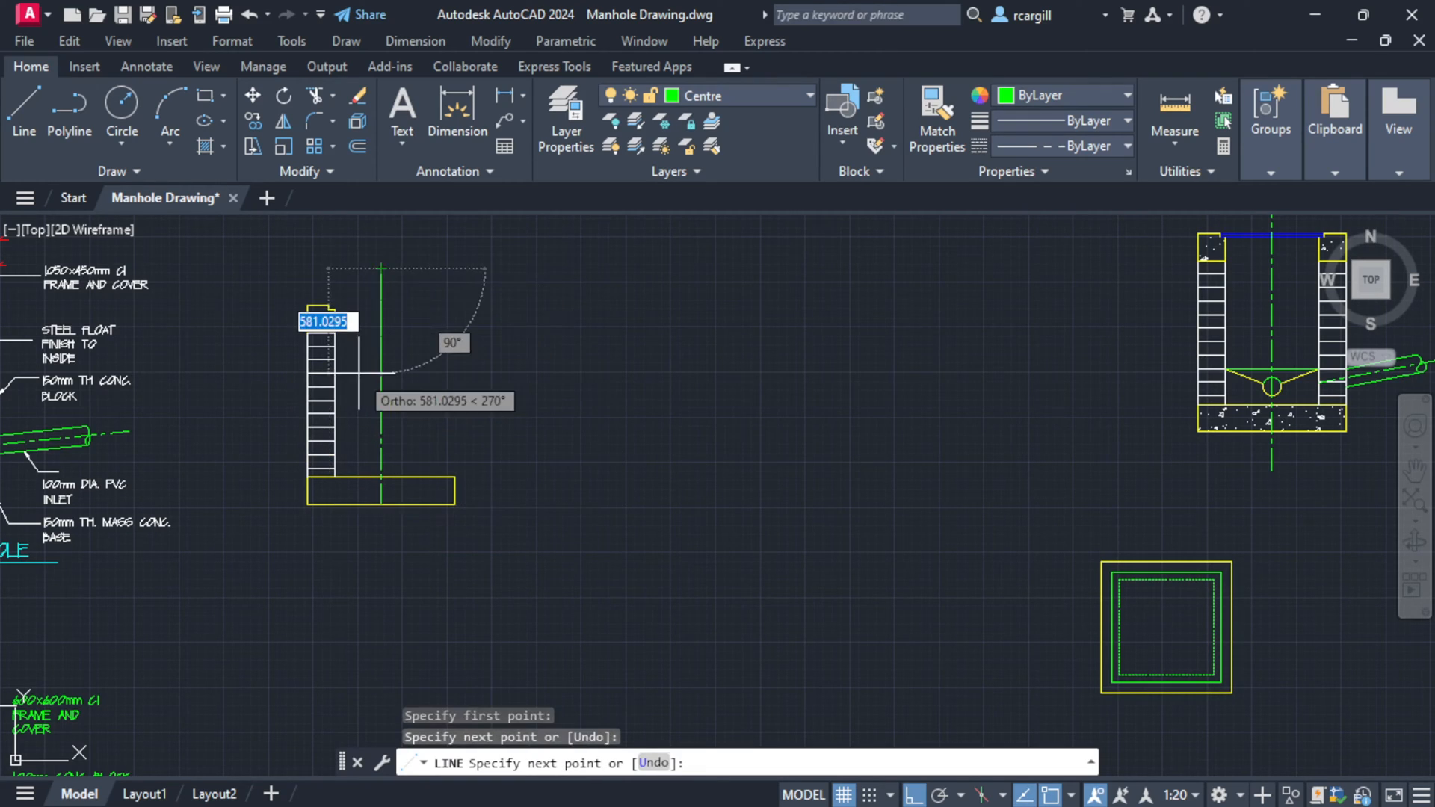
pyautogui.press('Escape')
# - Stretch the centreline's lower end straight down past the underside of the concrete base
pyautogui.click(382, 430)
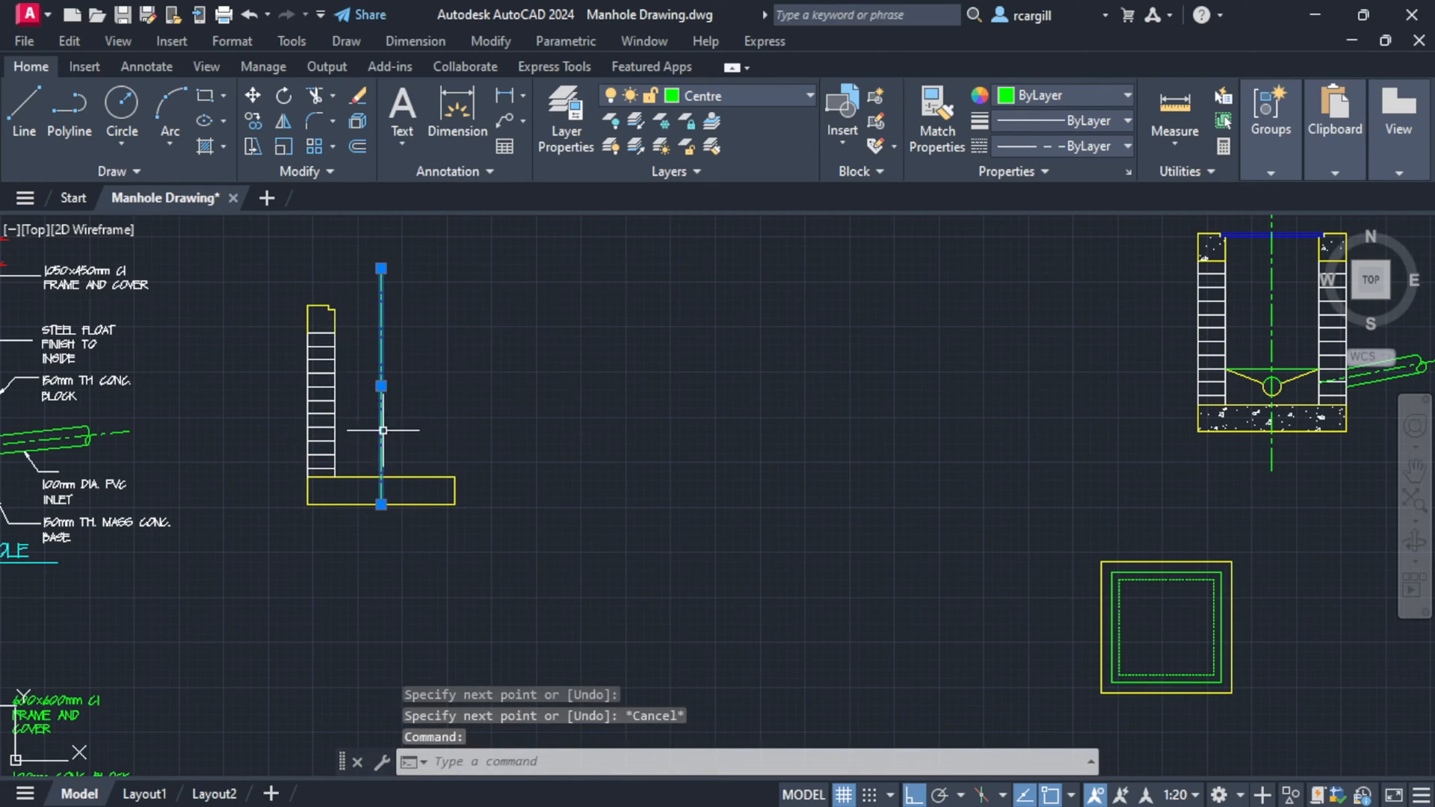
pyautogui.click(381, 504)
pyautogui.click(381, 566)
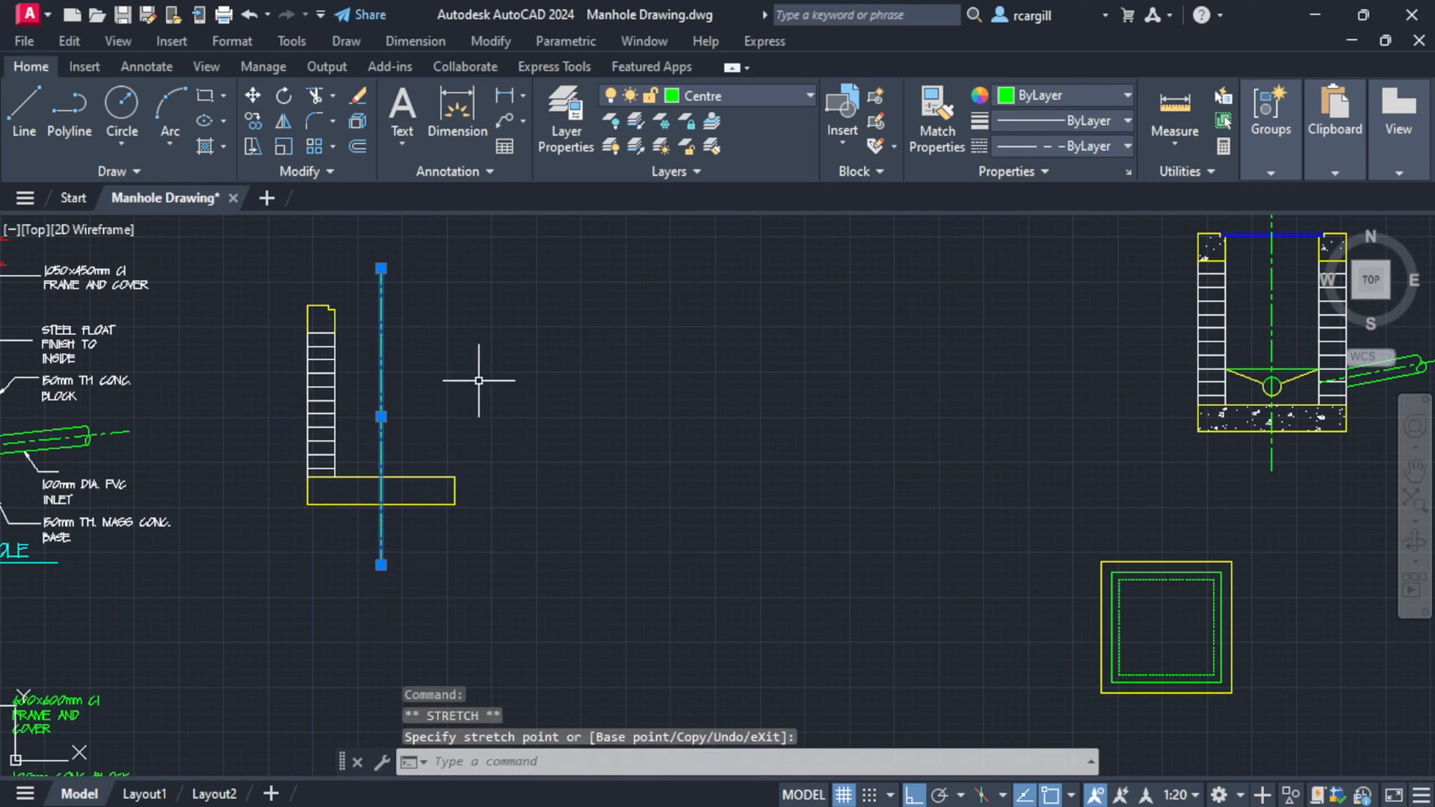
# - Make Cover the current layer
pyautogui.press('Escape')
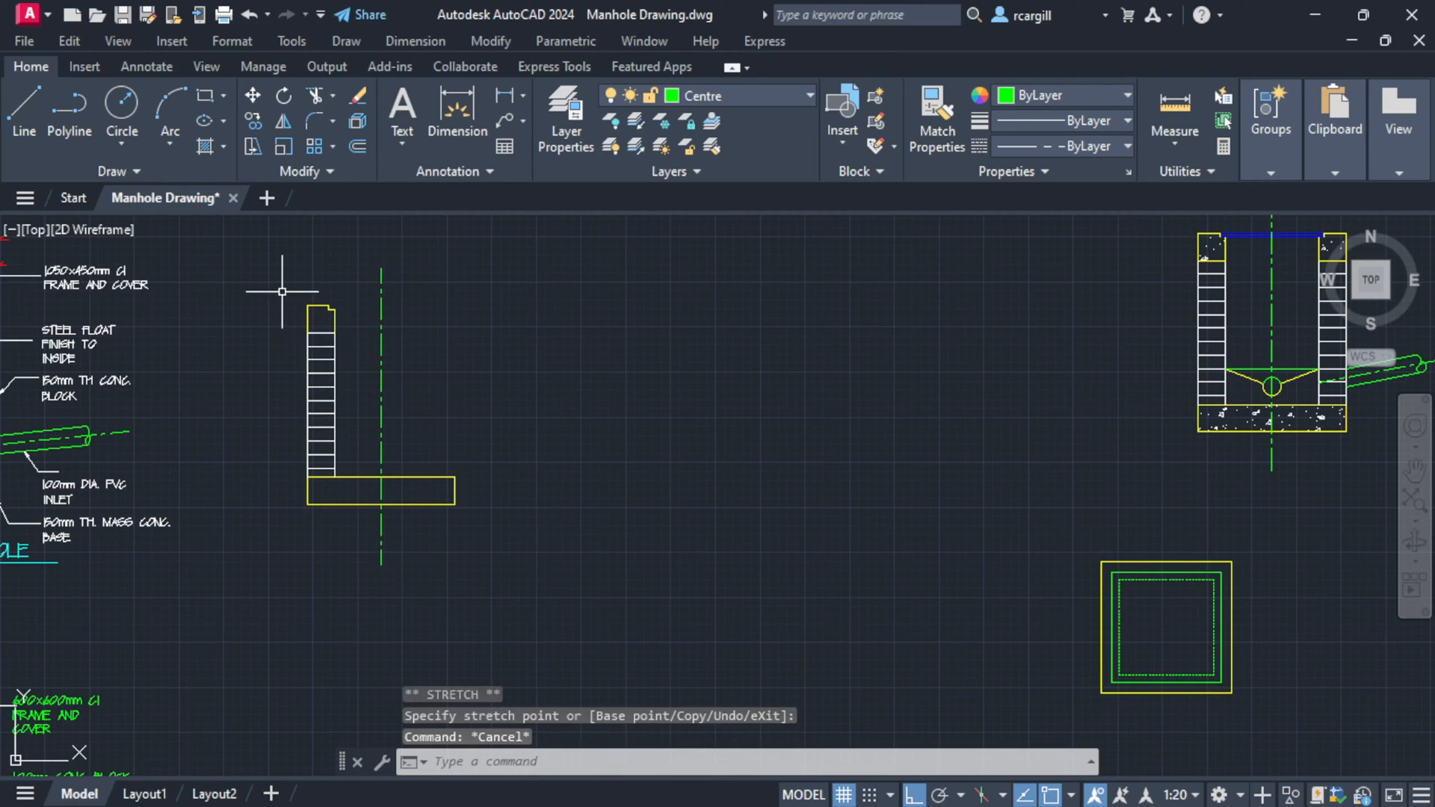
pyautogui.click(728, 91)
pyautogui.click(693, 247)
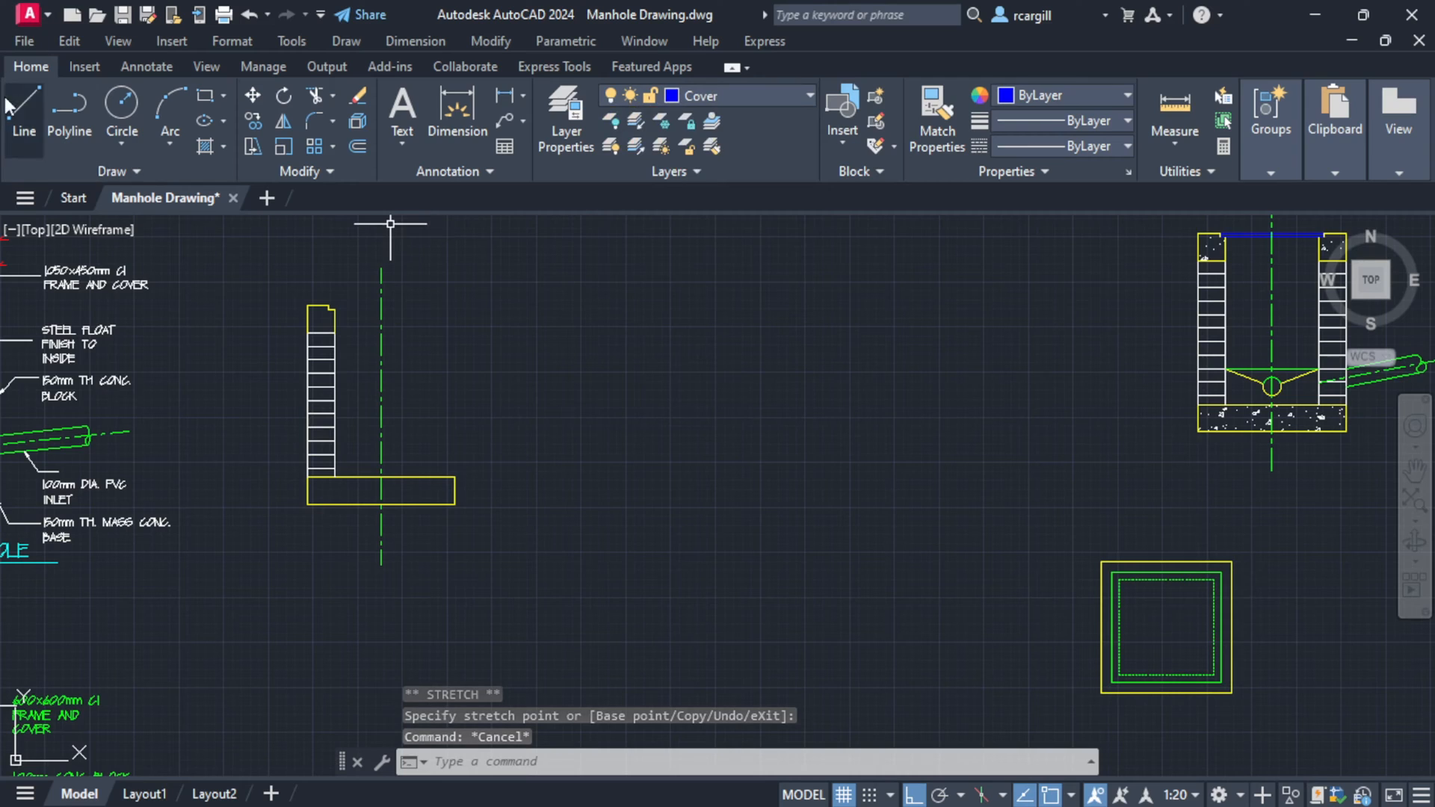
pyautogui.click(36, 97)
pyautogui.moveTo(393, 287)
pyautogui.mouseDown(button='middle')
pyautogui.moveTo(676, 305)
pyautogui.moveTo(686, 554)
pyautogui.moveTo(709, 600)
pyautogui.mouseUp(button='middle')
pyautogui.scroll(6, 622, 329)
pyautogui.press('Escape')
pyautogui.press('Escape')
# - Offset the short vertical edge of the concrete belt's notch 5 mm toward the centreline
pyautogui.write('of')
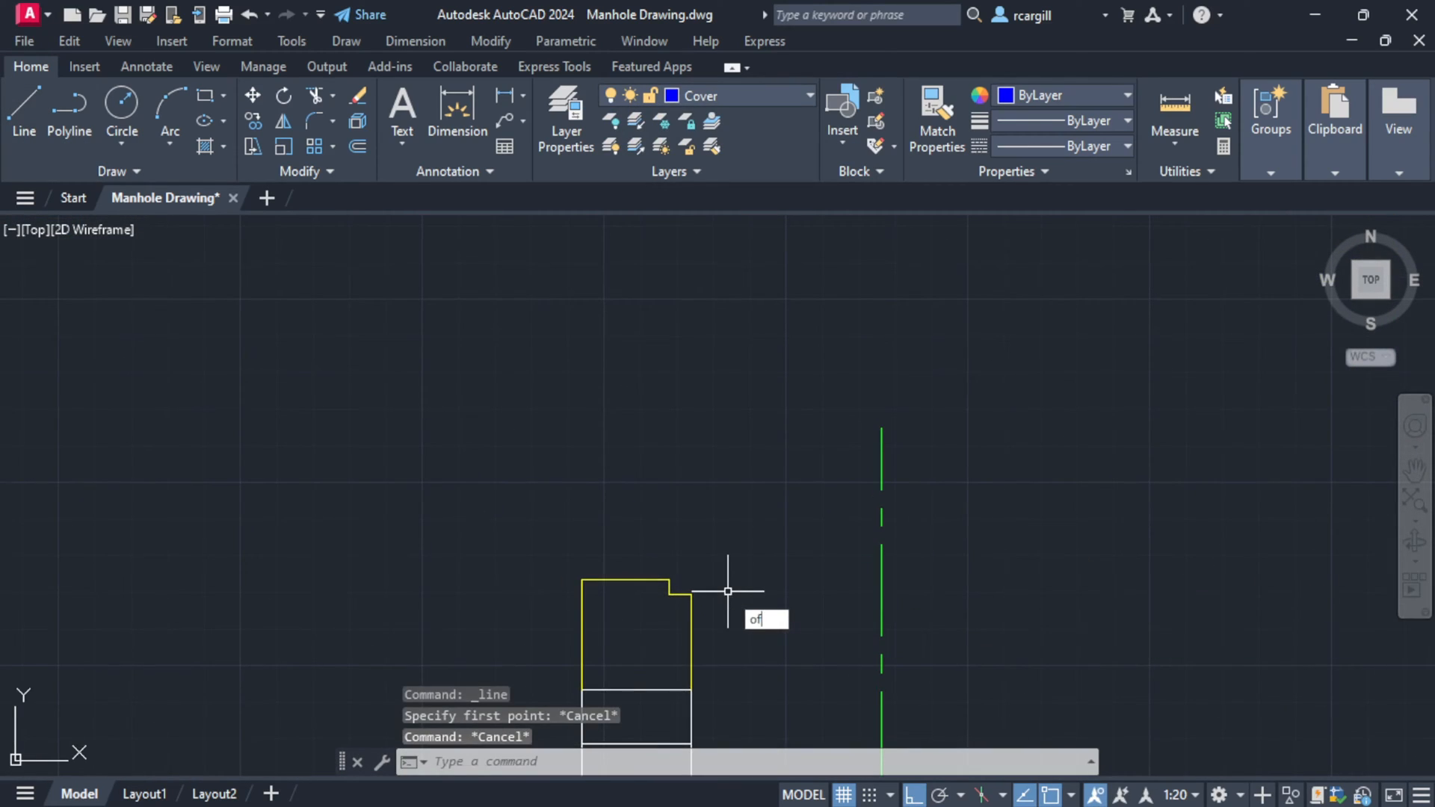
pyautogui.press('Return')
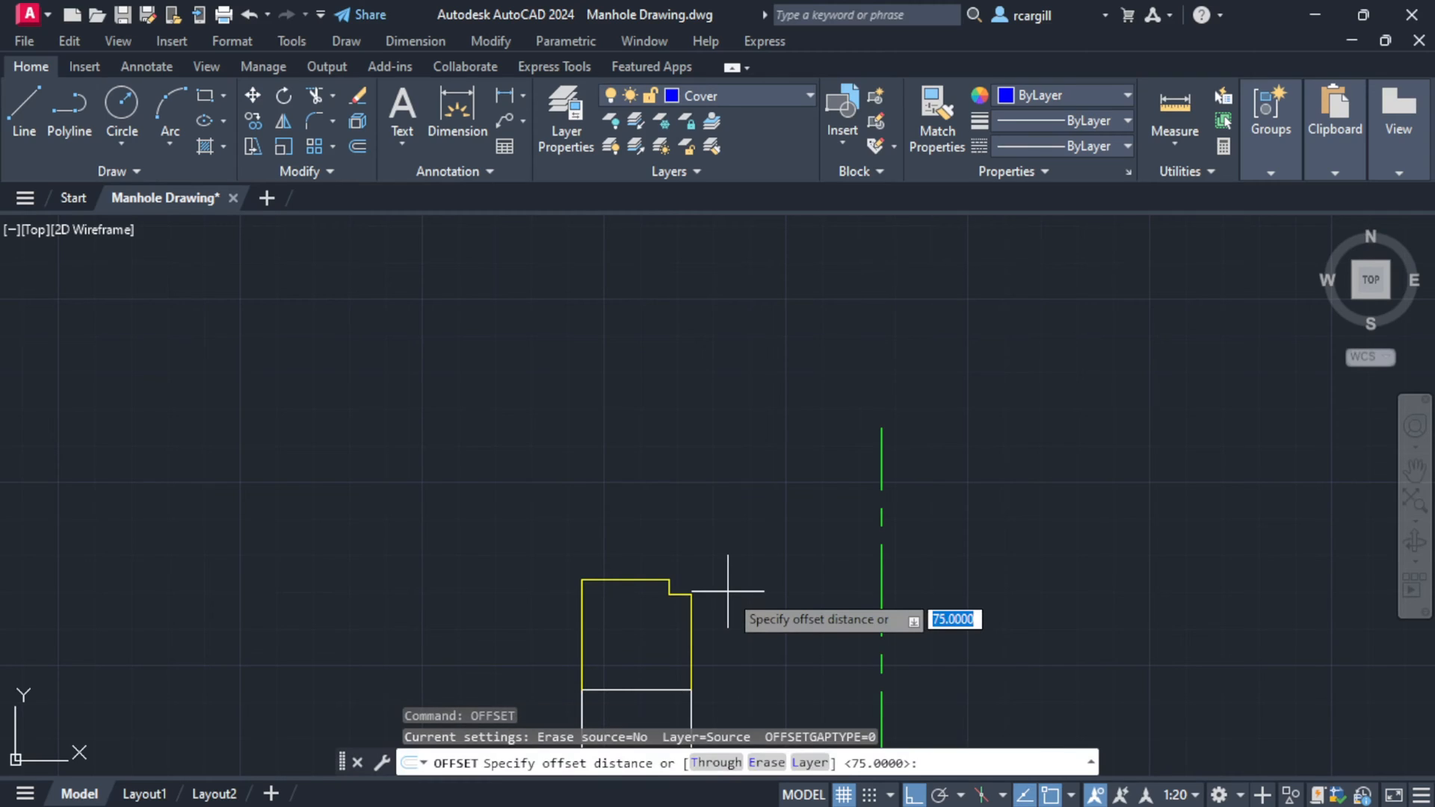
pyautogui.write('5')
pyautogui.press('Return')
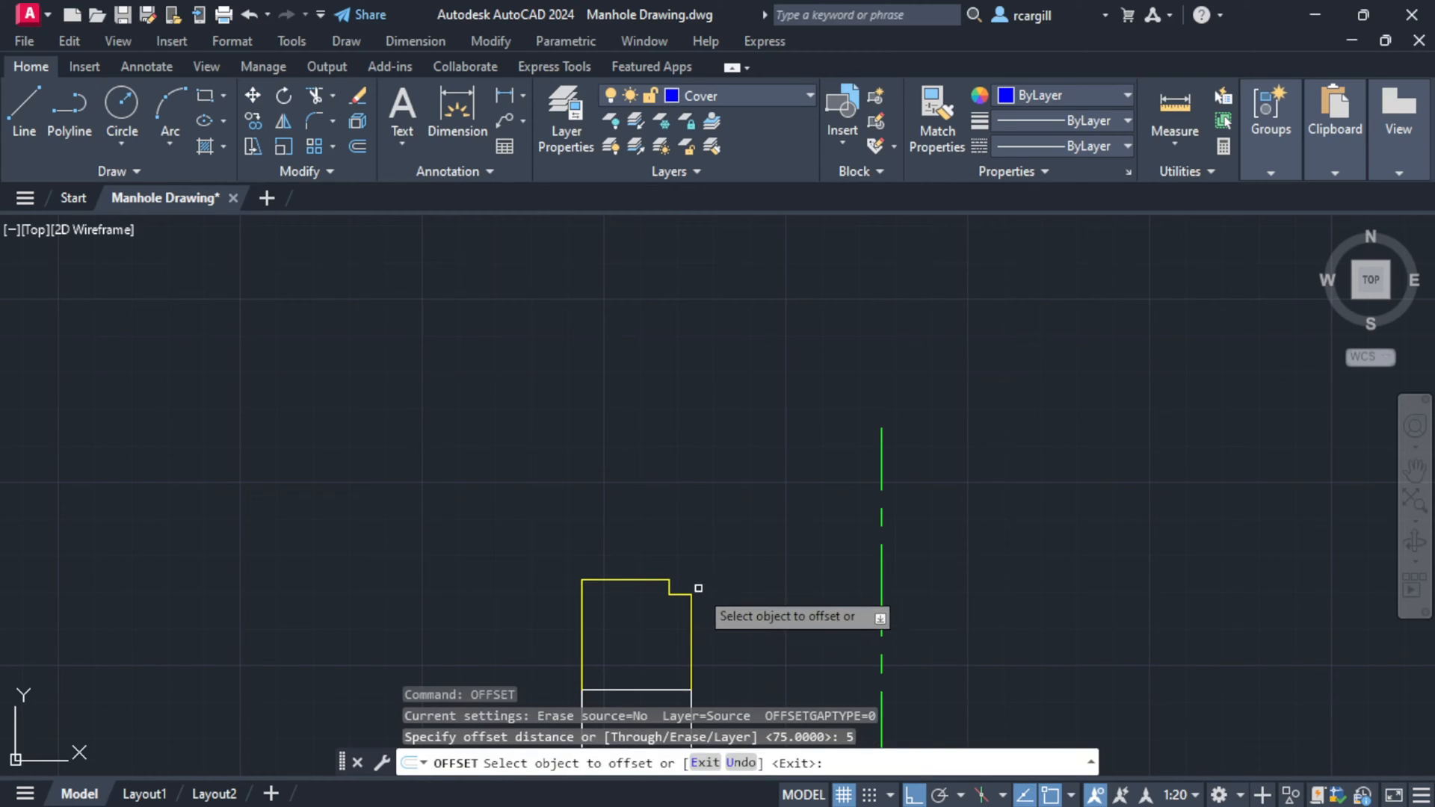
pyautogui.scroll(5, 696, 588)
pyautogui.click(589, 594)
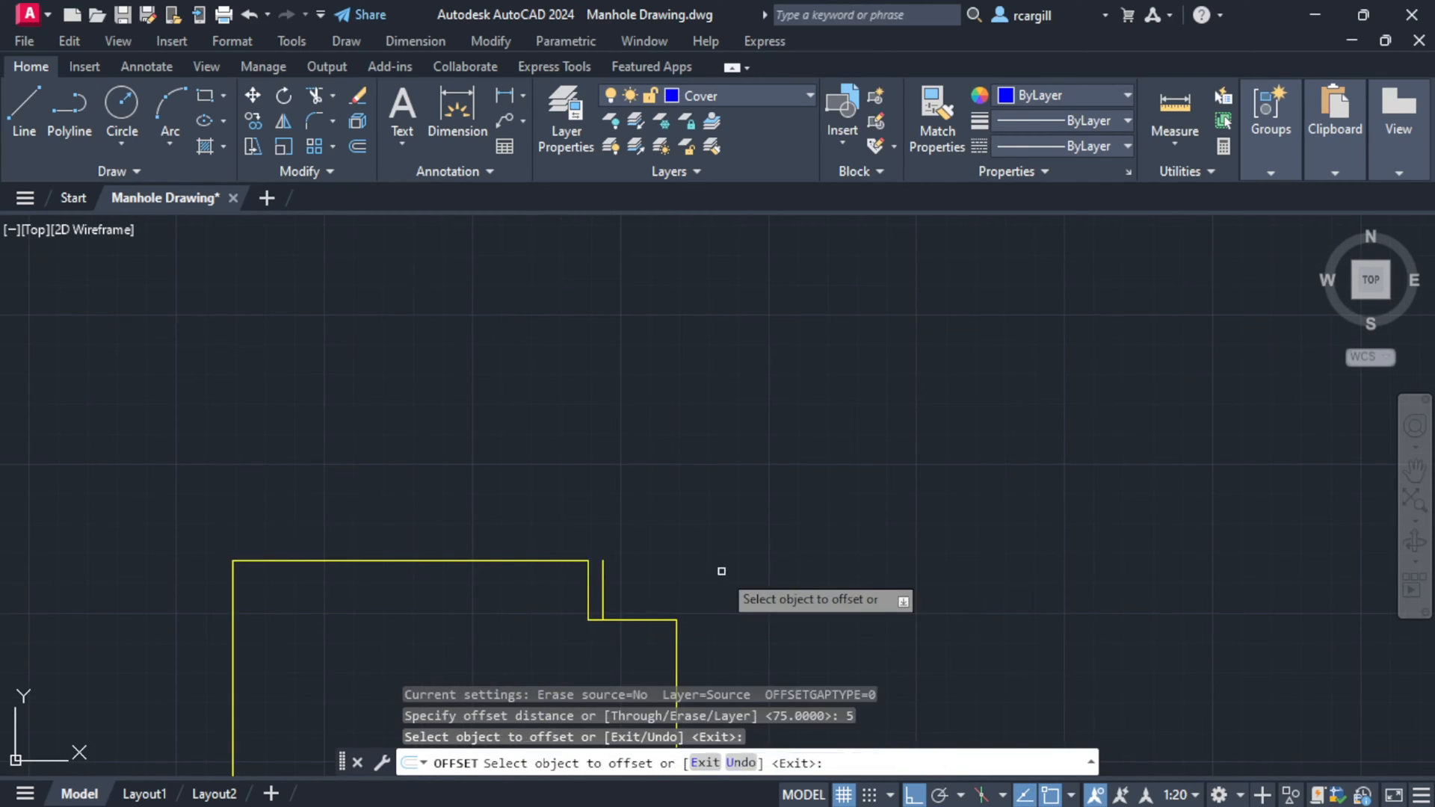
pyautogui.click(607, 577)
pyautogui.press('Escape')
# - Move the short offset line in the belt's notch straight up by 3 mm
pyautogui.click(607, 582)
pyautogui.click(599, 587)
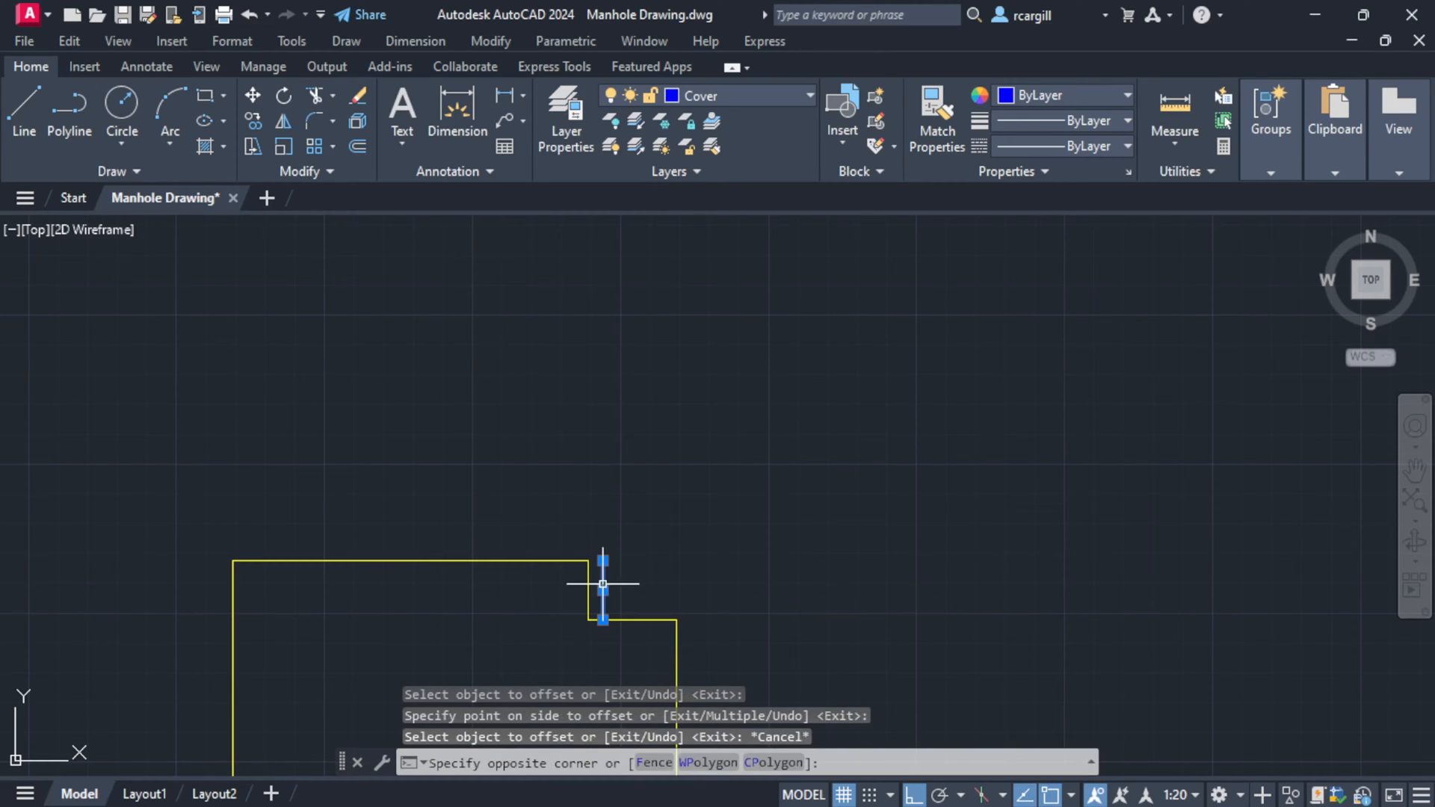
pyautogui.click(252, 95)
pyautogui.click(603, 621)
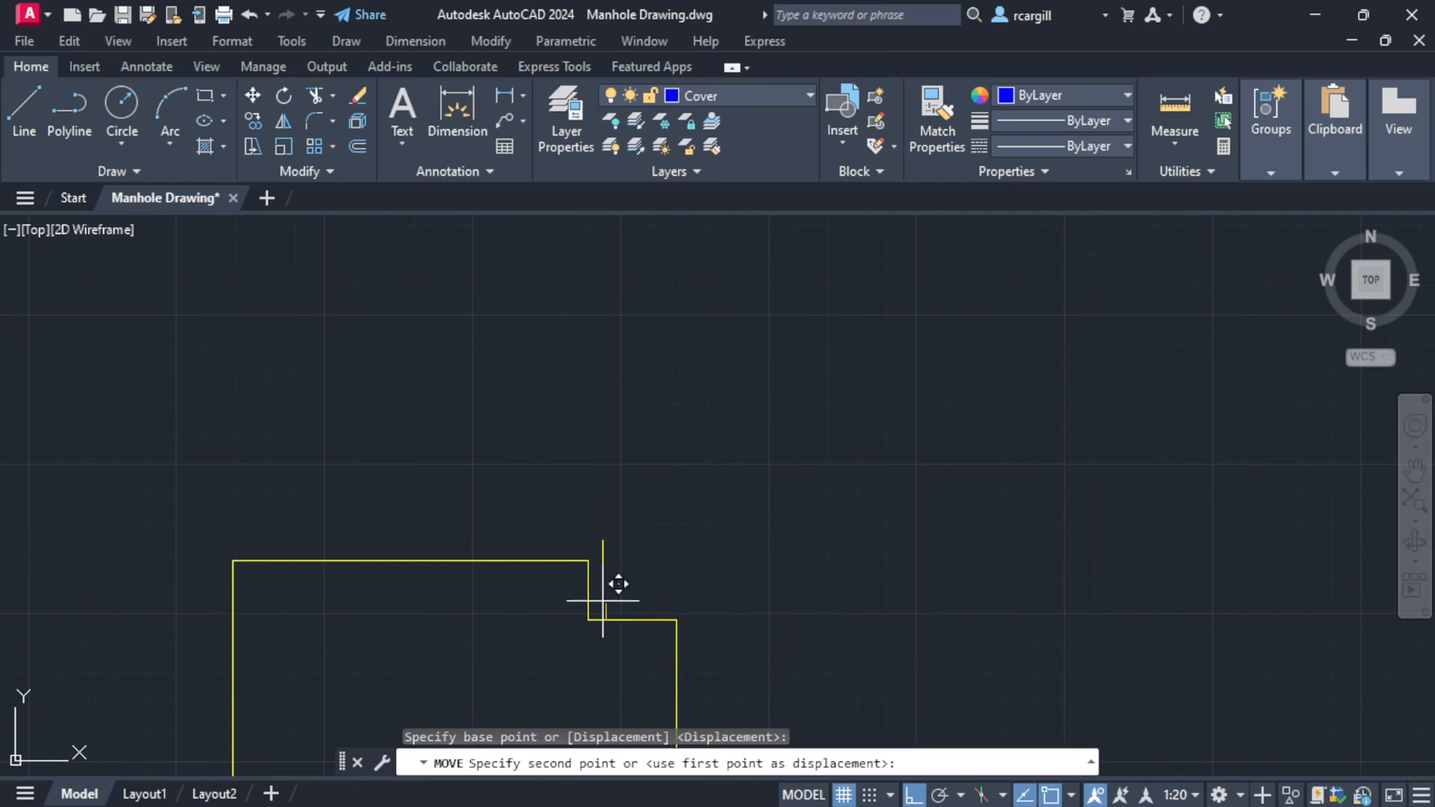
pyautogui.write('3')
pyautogui.press('Return')
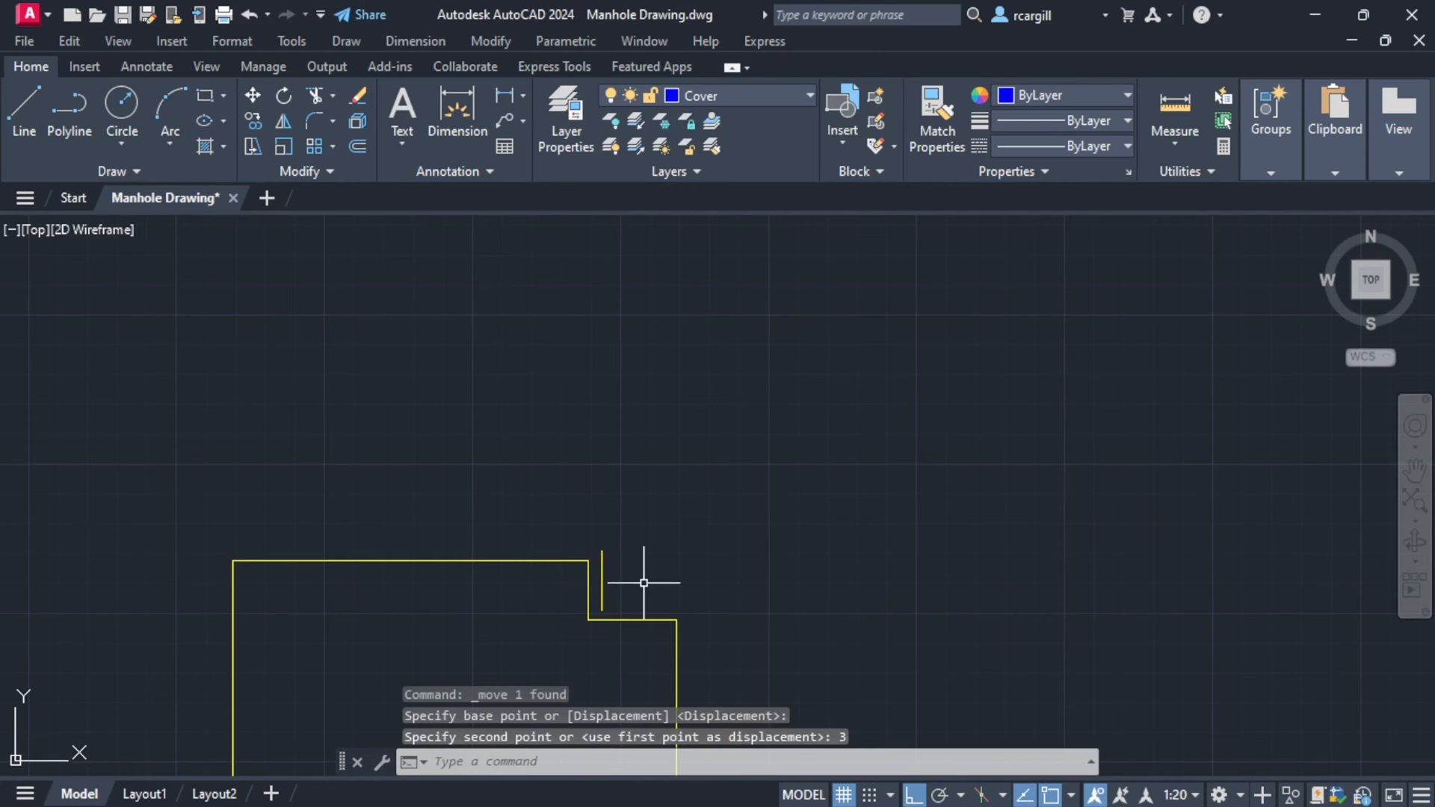
pyautogui.press('Escape')
# - Assign the raised short vertical line in the notch to the Cover layer
pyautogui.click(601, 581)
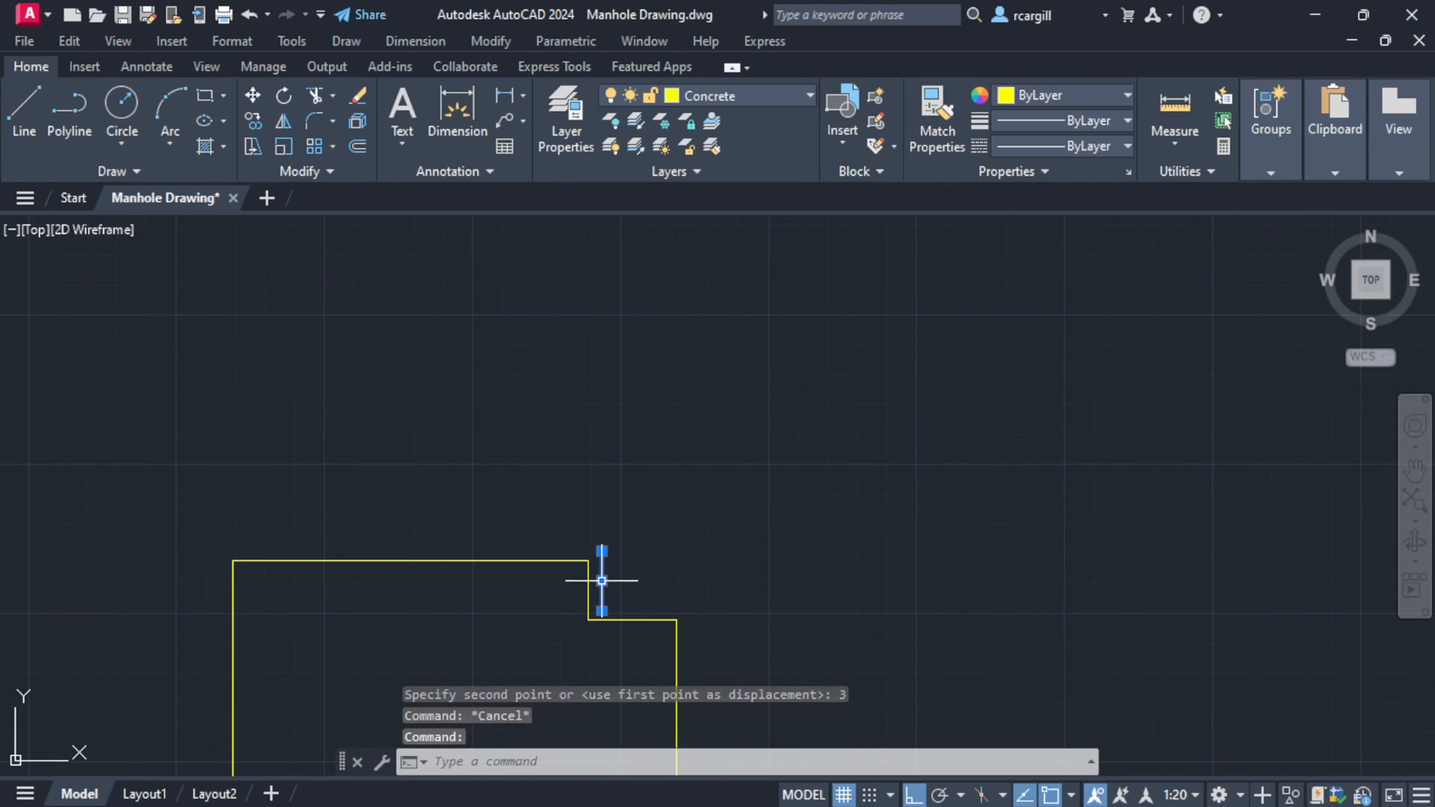
pyautogui.click(778, 99)
pyautogui.click(709, 243)
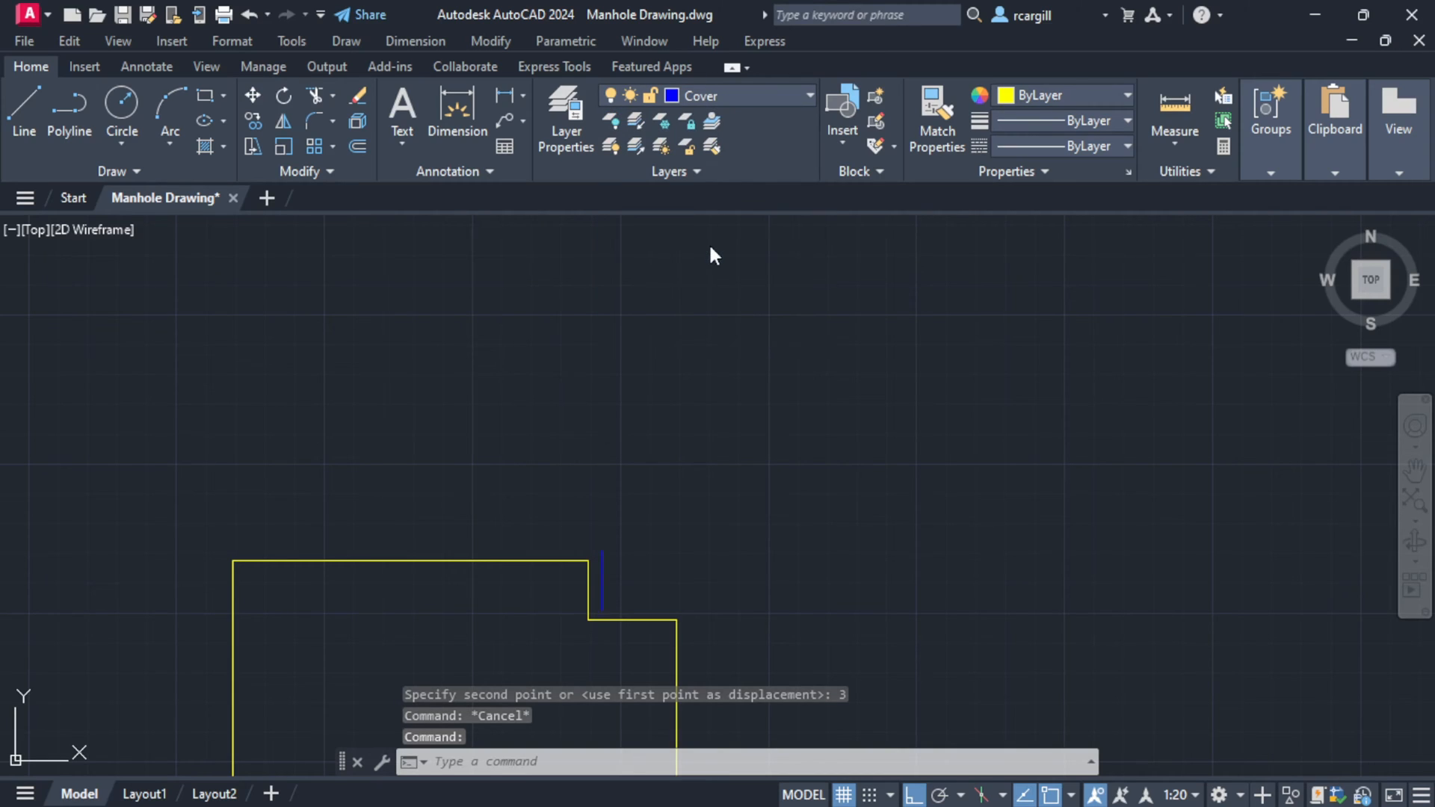
pyautogui.press('Escape')
pyautogui.press('Escape')
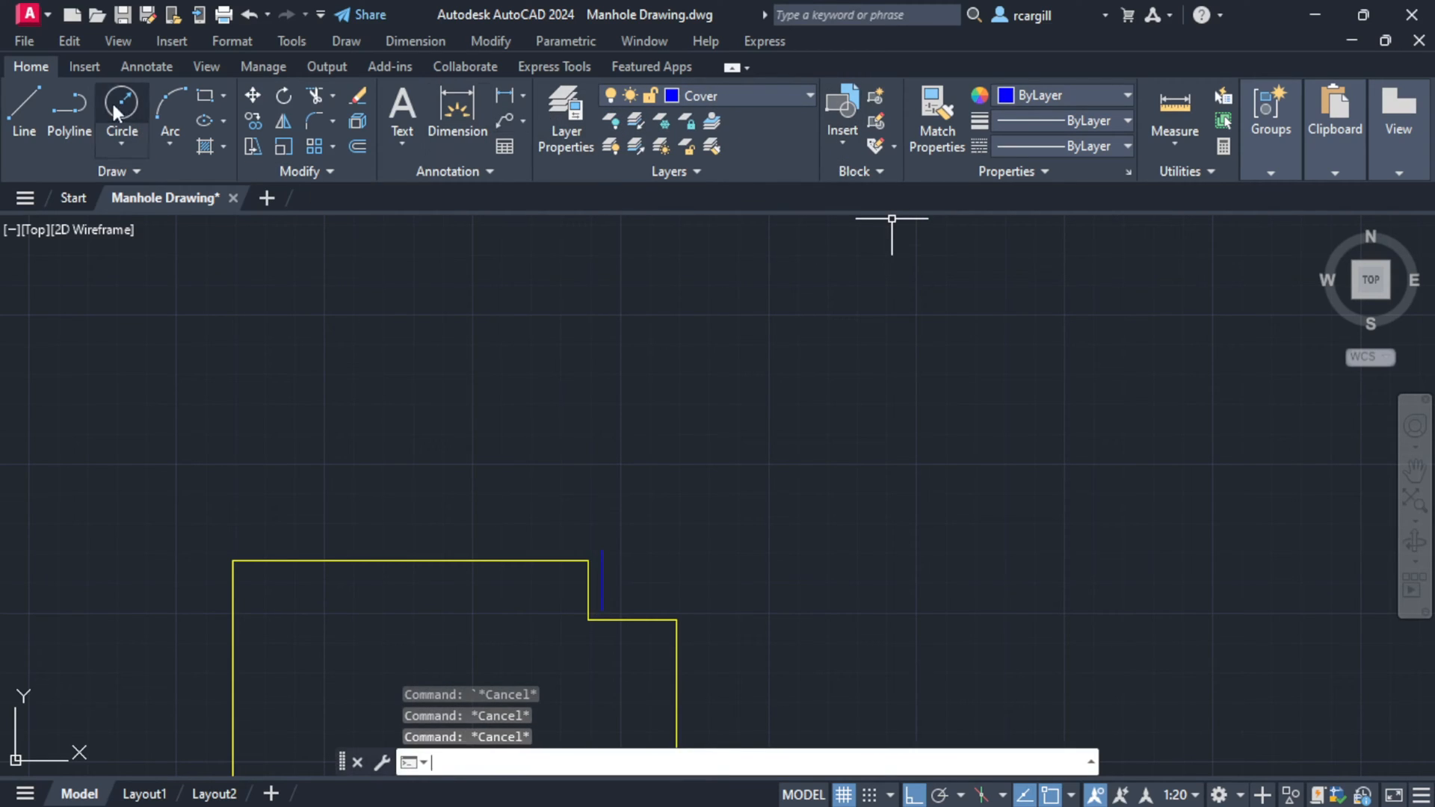
# - Draw the cover's horizontal top line from the upper end of the short vertical line to the centreline
pyautogui.scroll(-2, 667, 465)
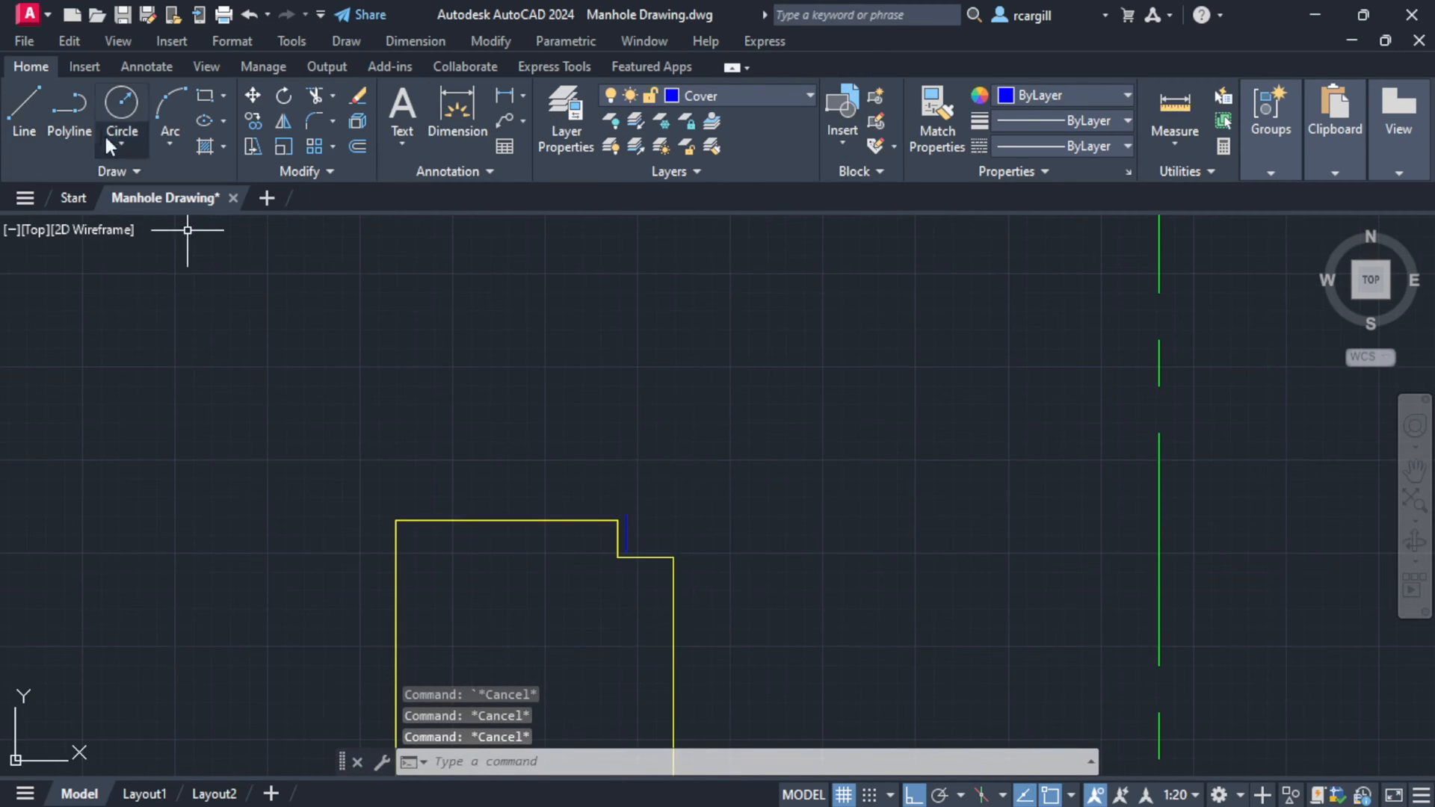
pyautogui.click(22, 112)
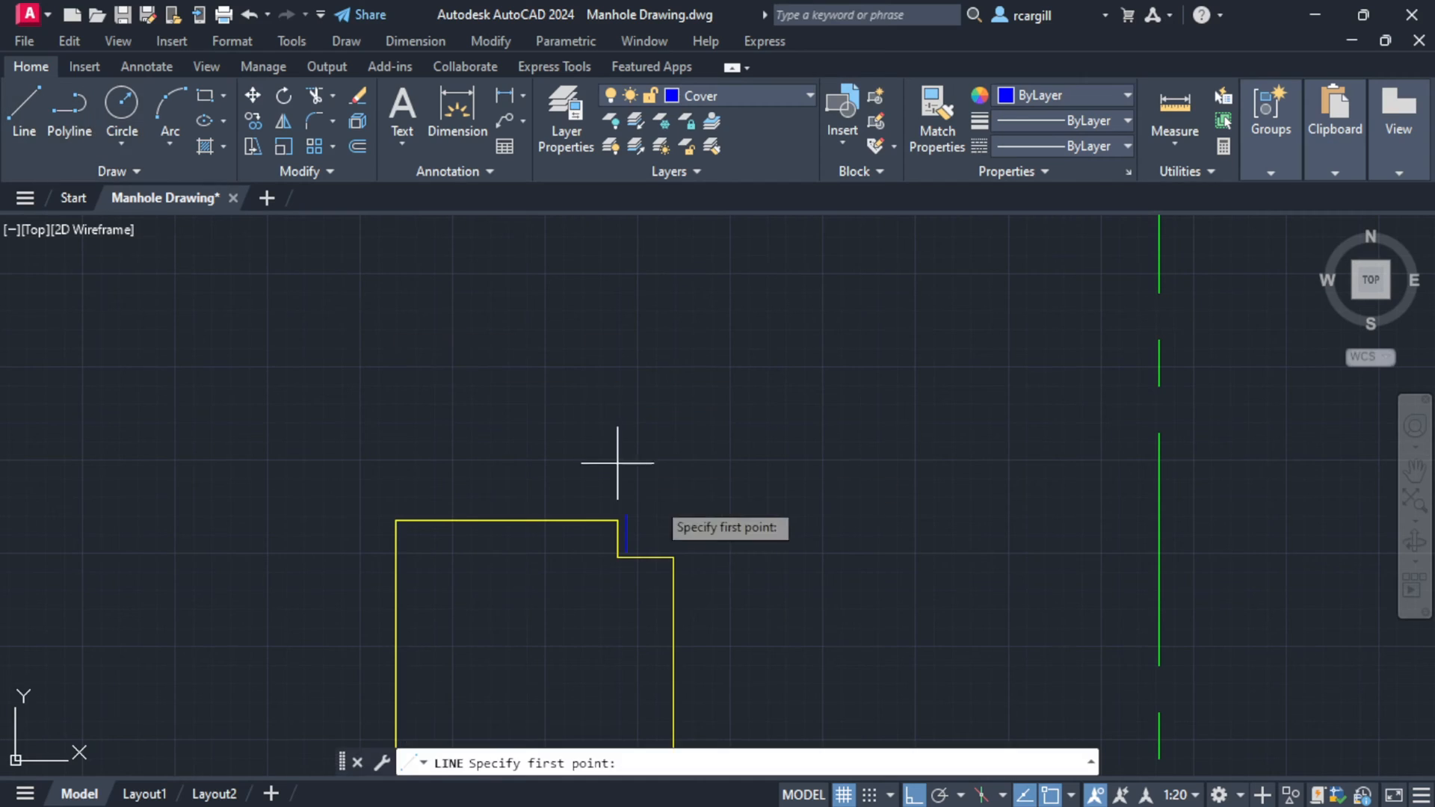
pyautogui.click(626, 516)
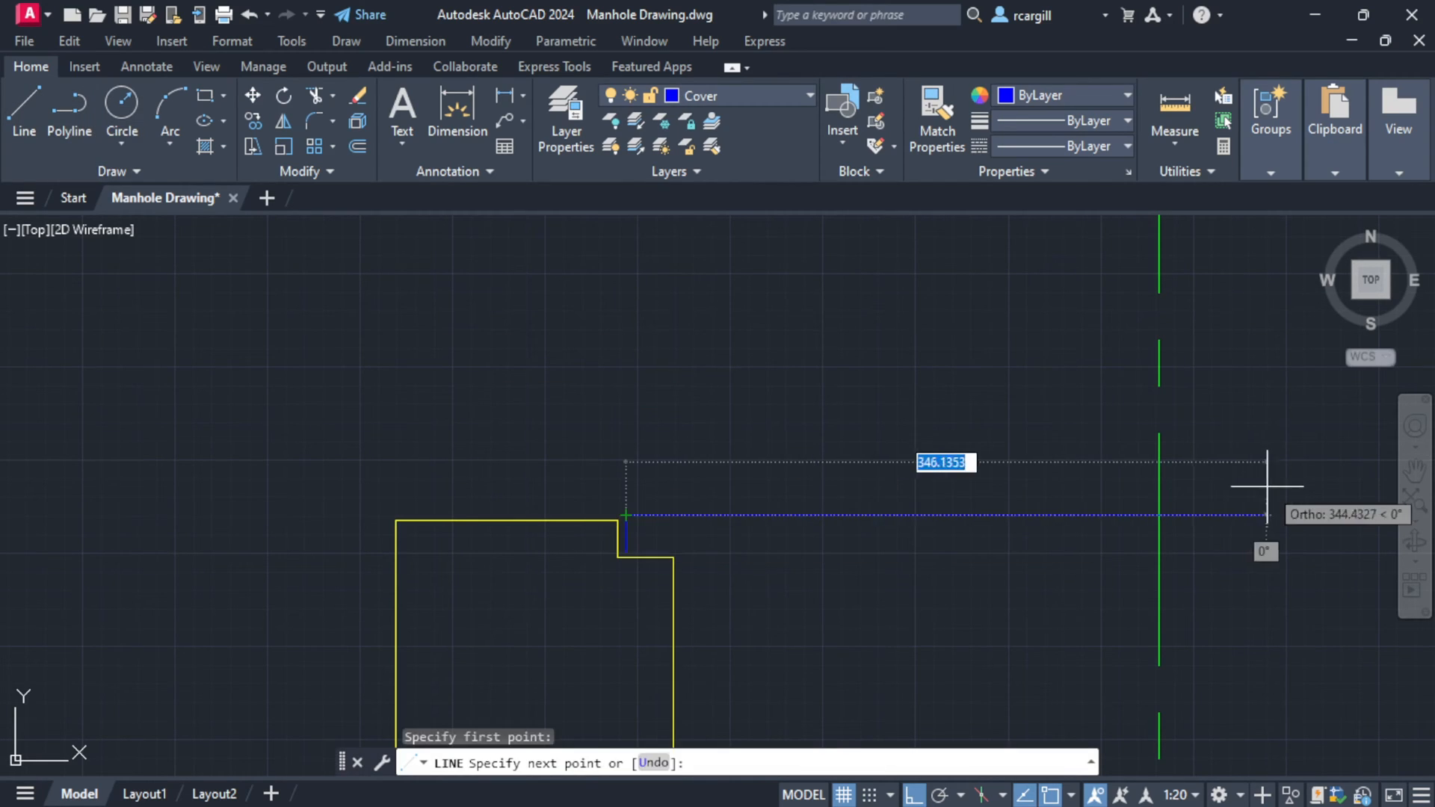
pyautogui.click(1158, 516)
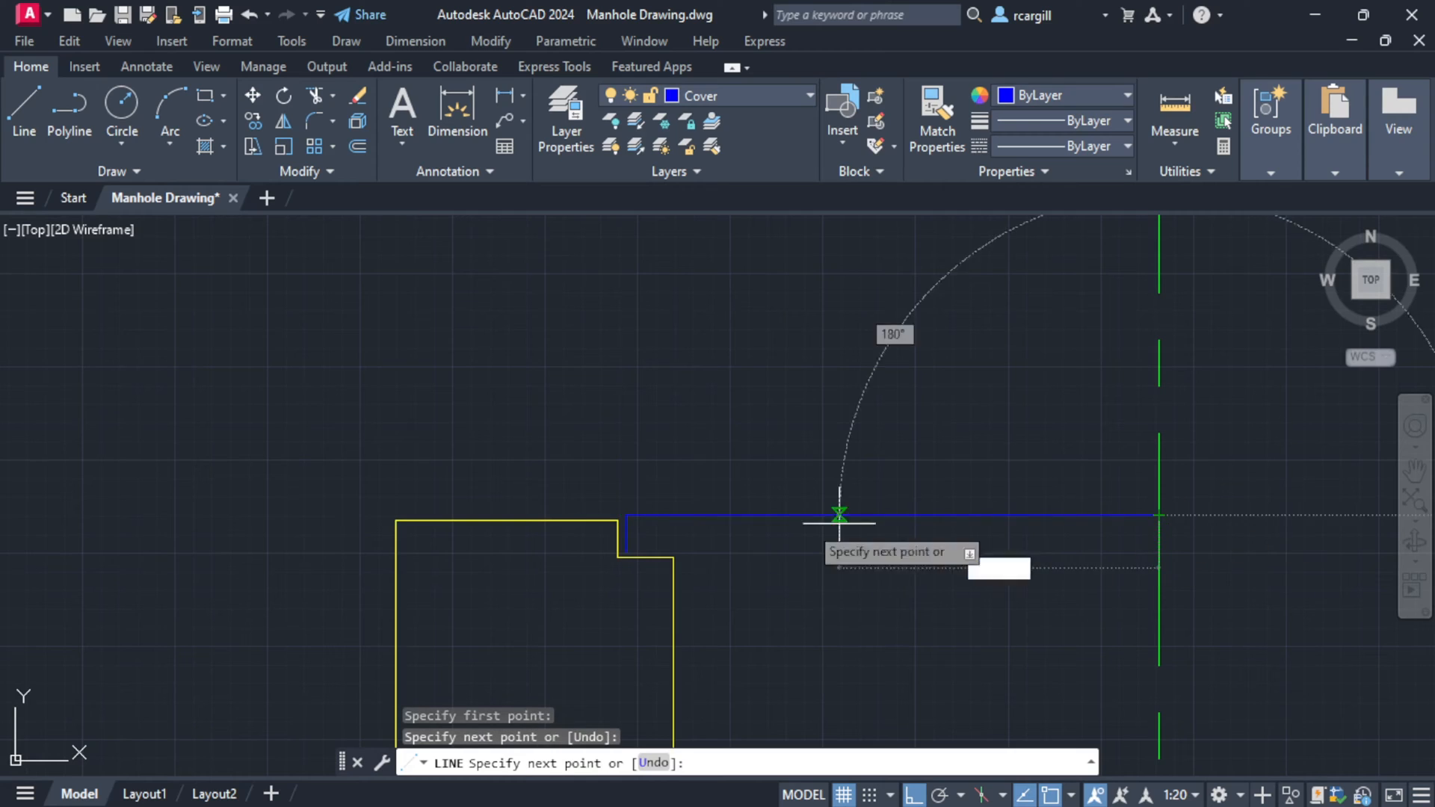
pyautogui.press('Escape')
# - Offset the cover's top line 3 mm both upward and downward, and its short vertical edge 3 mm inward
pyautogui.scroll(-4, 874, 501)
pyautogui.scroll(4, 770, 528)
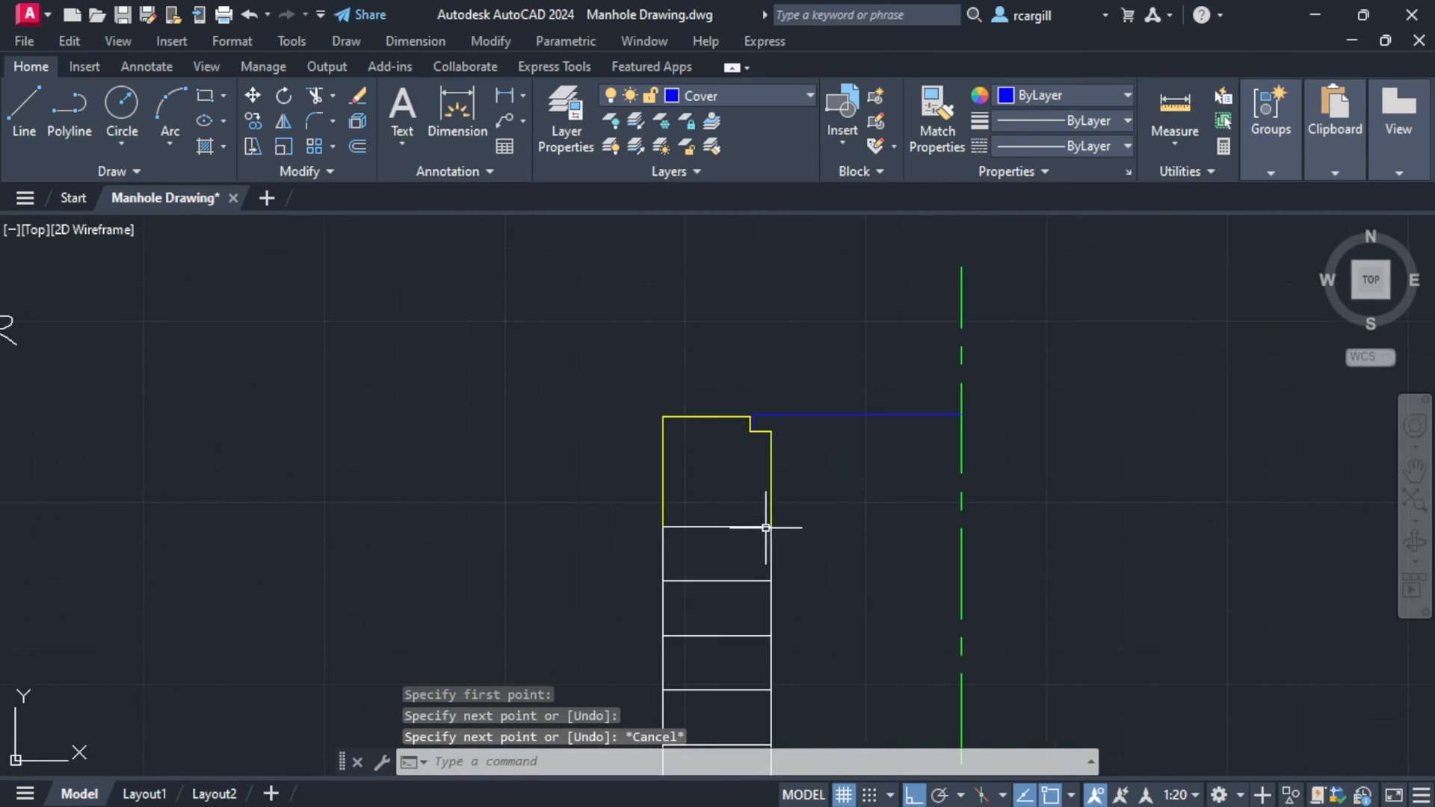
pyautogui.scroll(-4, 653, 403)
pyautogui.moveTo(722, 379)
pyautogui.mouseDown(button='middle')
pyautogui.moveTo(1141, 407)
pyautogui.moveTo(962, 427)
pyautogui.mouseUp(button='middle')
pyautogui.scroll(4, 1269, 362)
pyautogui.scroll(2, 961, 429)
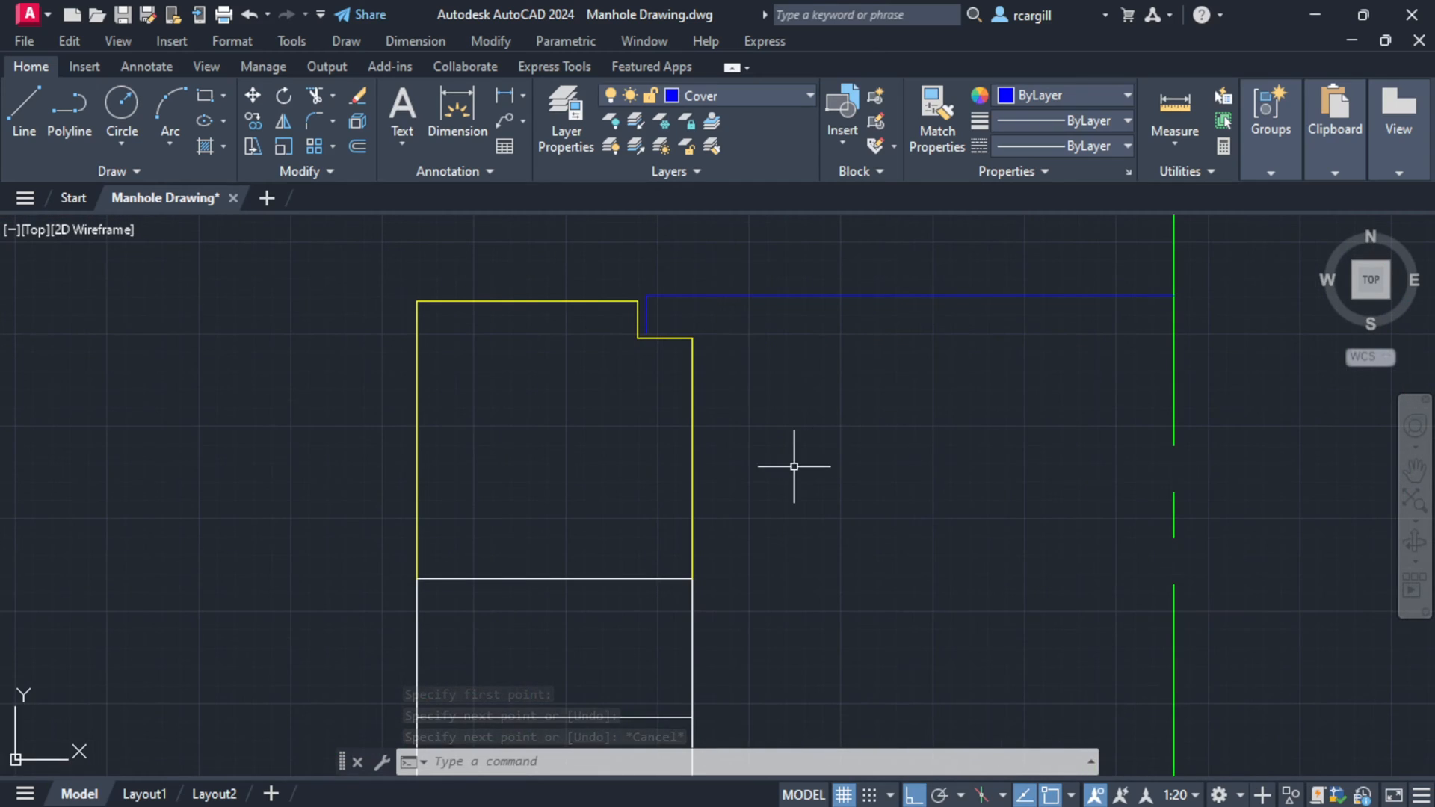
pyautogui.write('f')
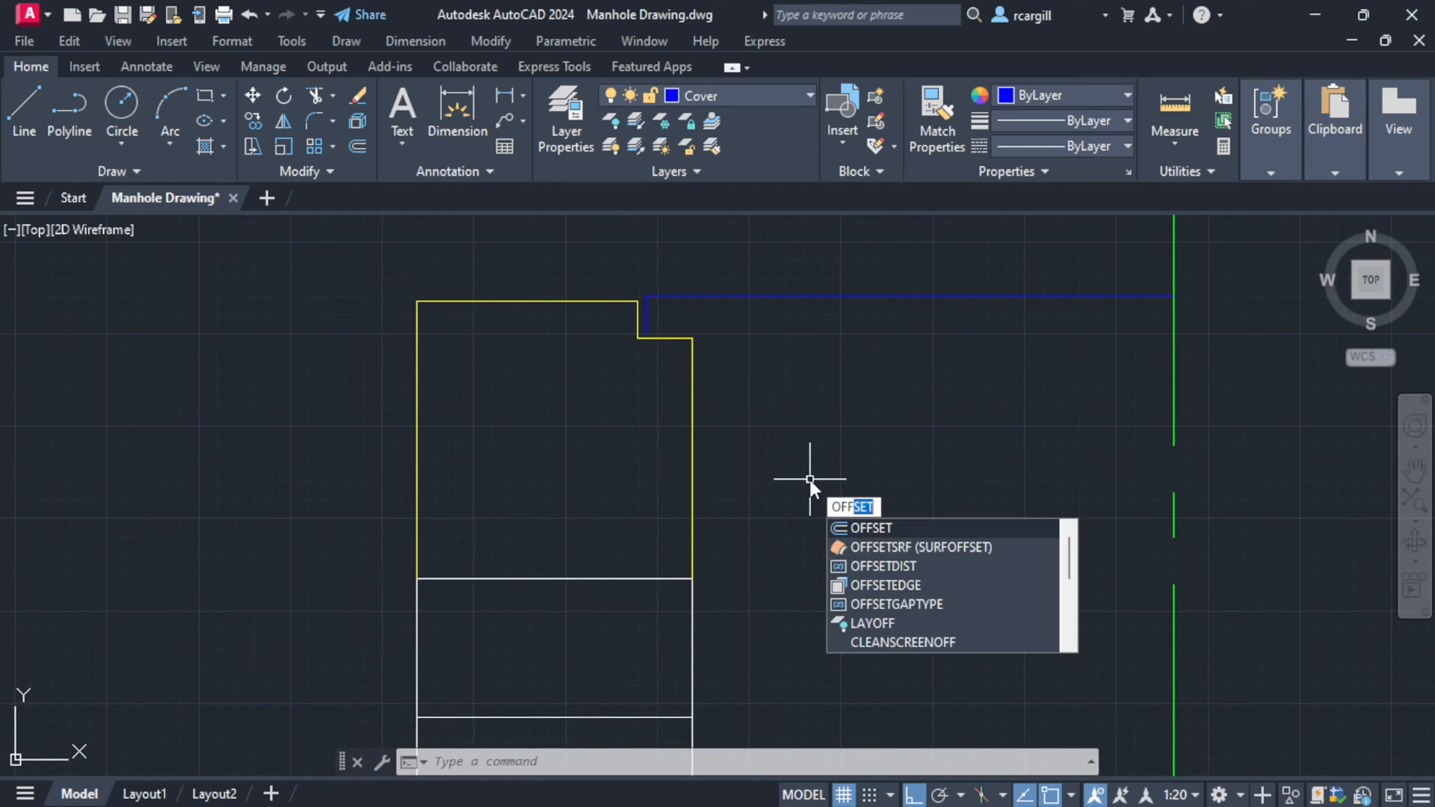
pyautogui.press('Return')
pyautogui.press('Return')
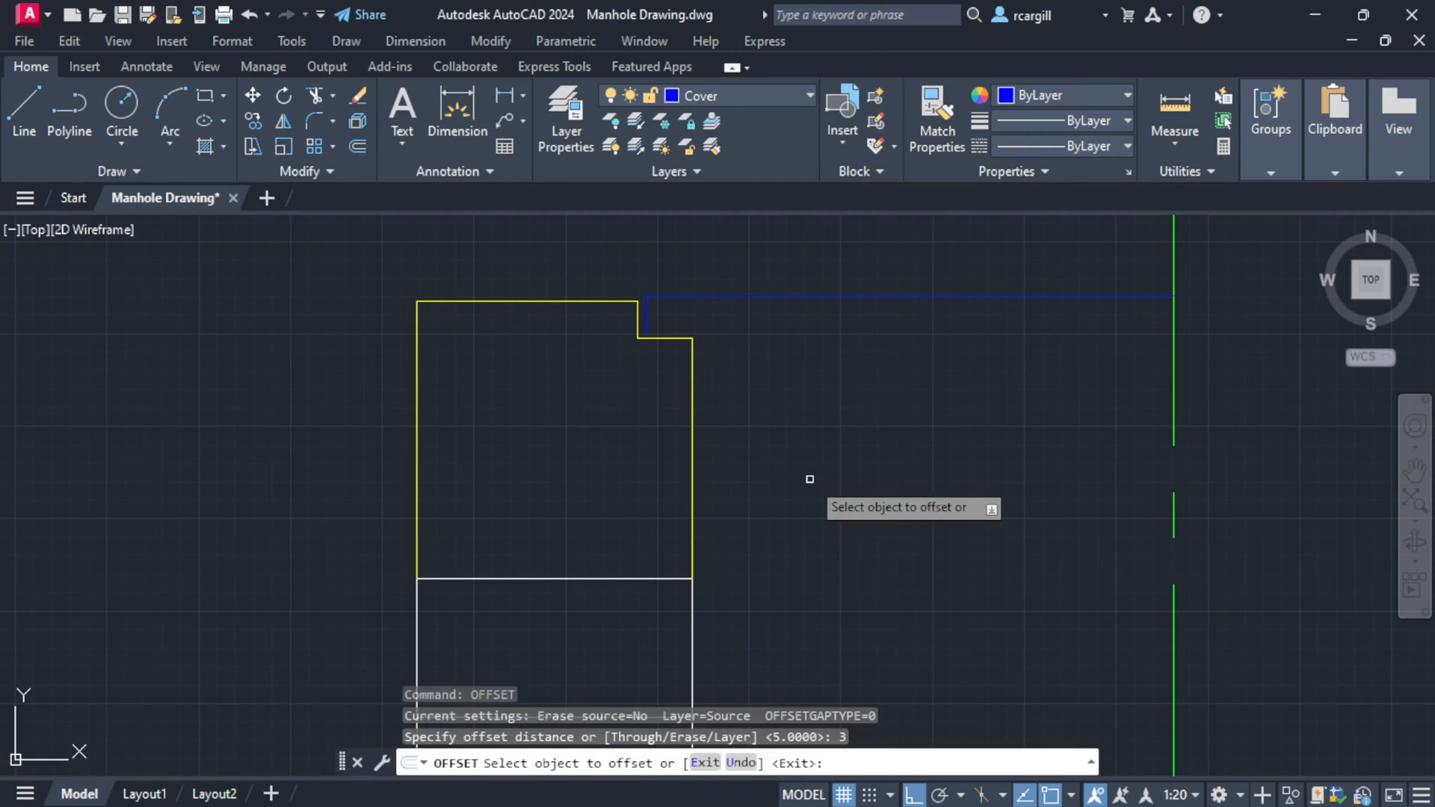
pyautogui.click(767, 297)
pyautogui.click(763, 283)
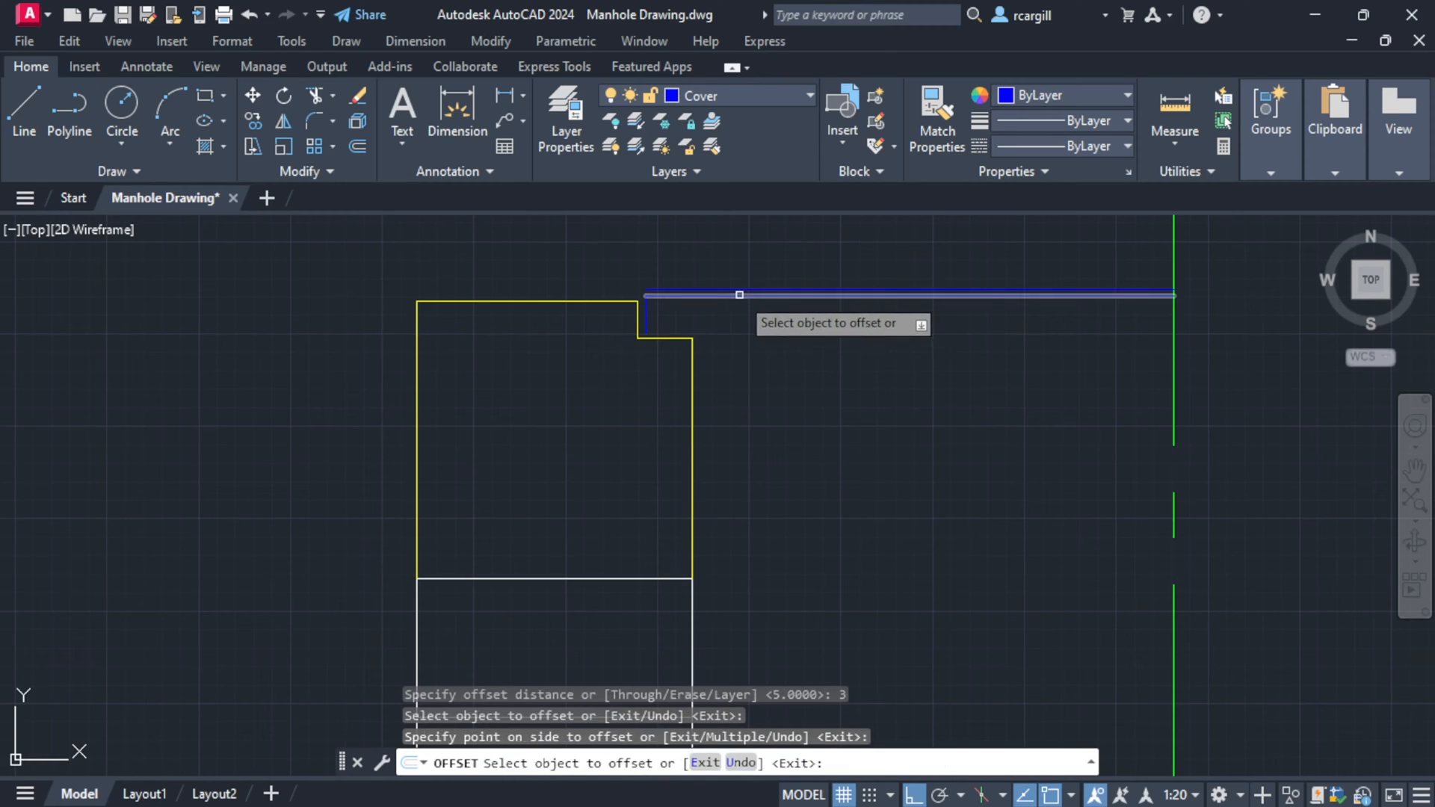
pyautogui.click(717, 297)
pyautogui.click(740, 306)
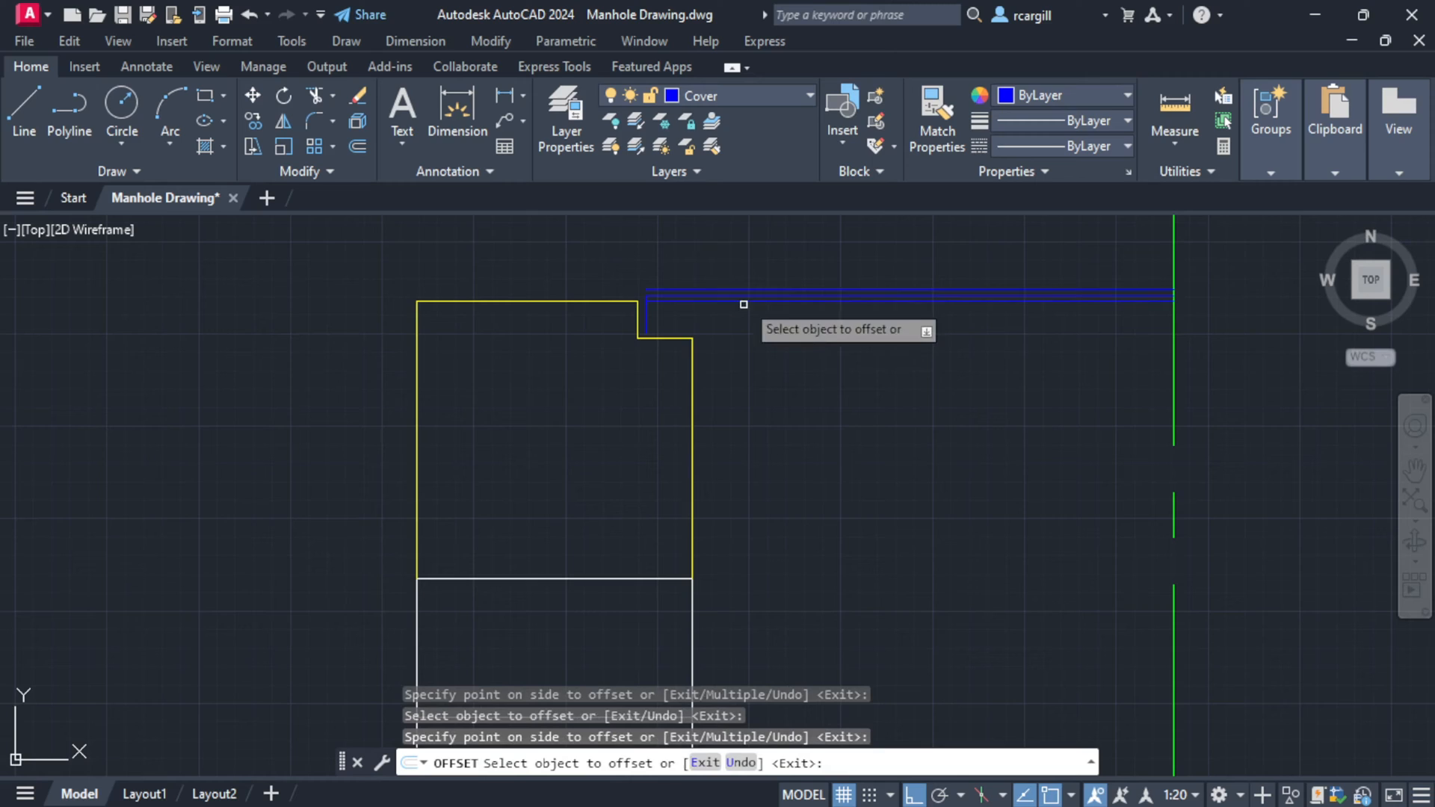
pyautogui.click(645, 314)
pyautogui.click(689, 317)
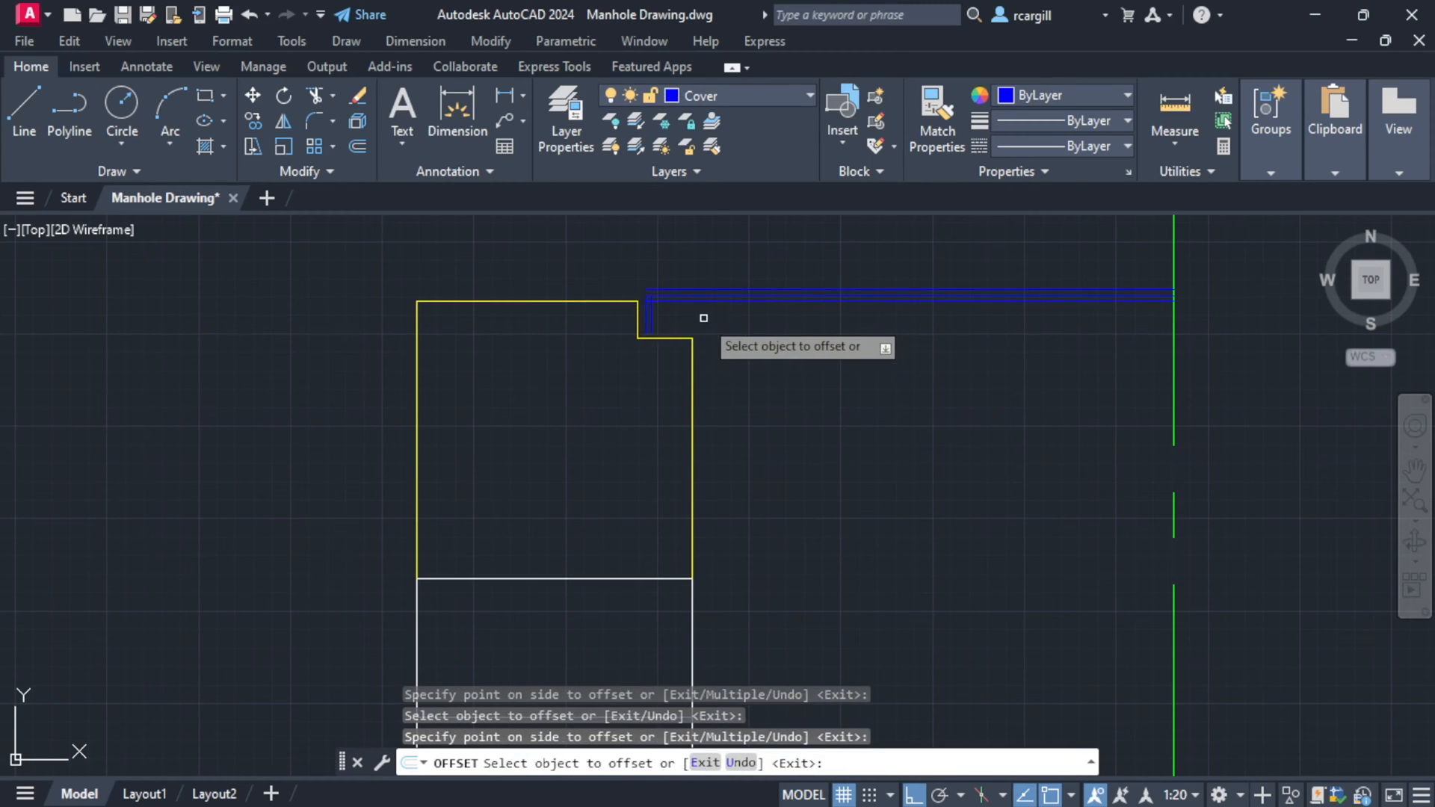
pyautogui.press('Escape')
# - Erase the offset line lying above the cover's top line
pyautogui.scroll(6, 698, 284)
pyautogui.click(652, 303)
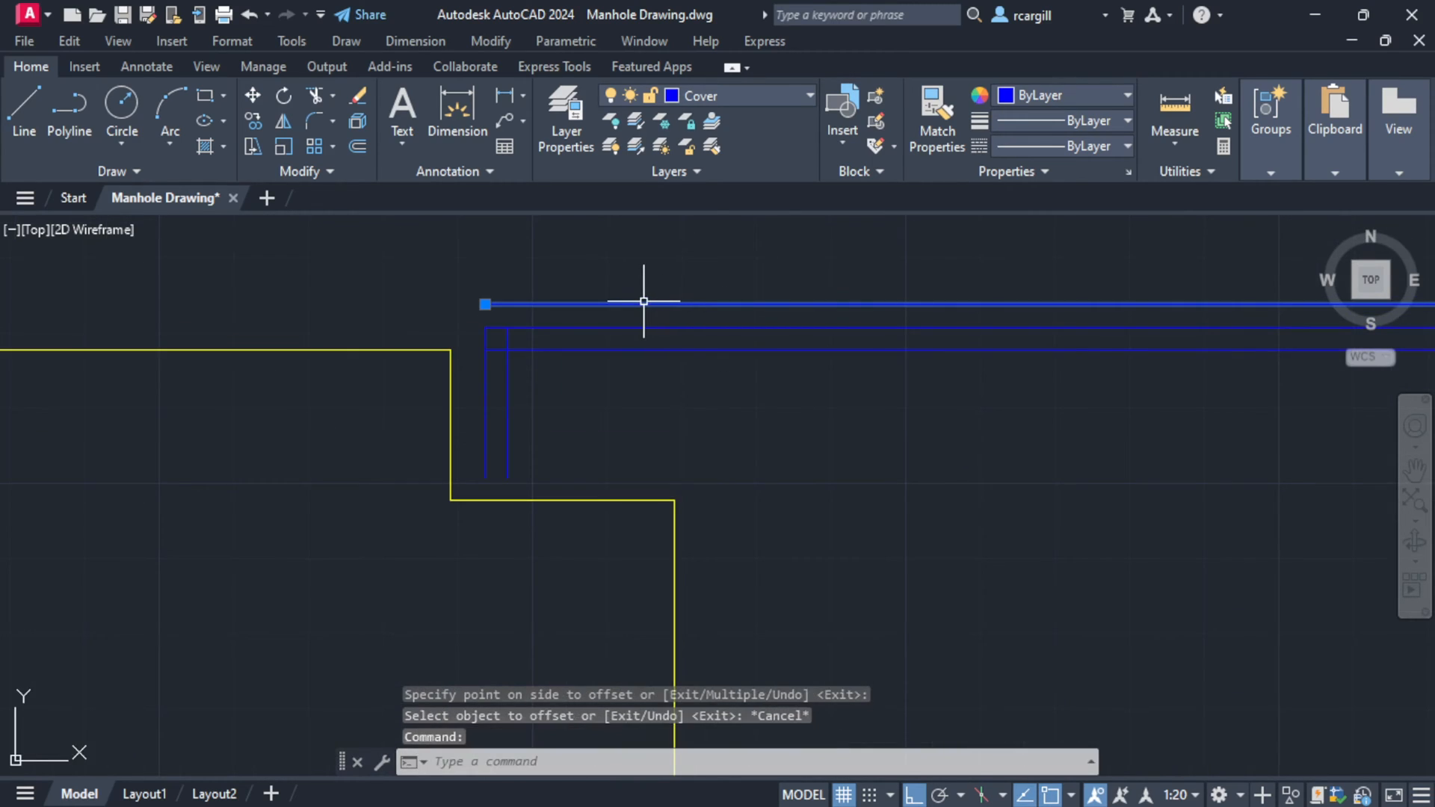
pyautogui.press('Delete')
# - Draw the cover's horizontal bottom line from the lower end of the outer vertical edge to the centreline
pyautogui.click(22, 109)
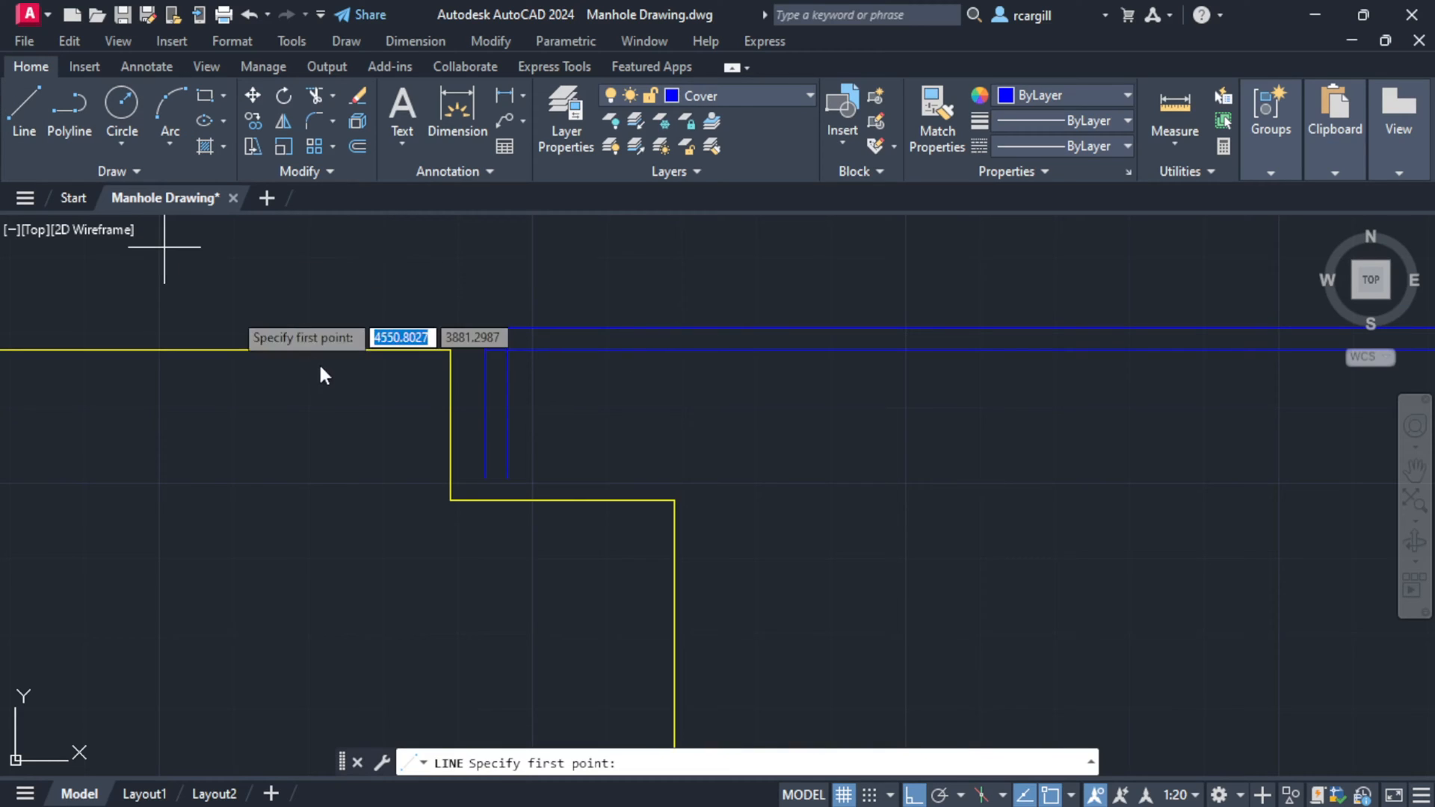
pyautogui.click(484, 478)
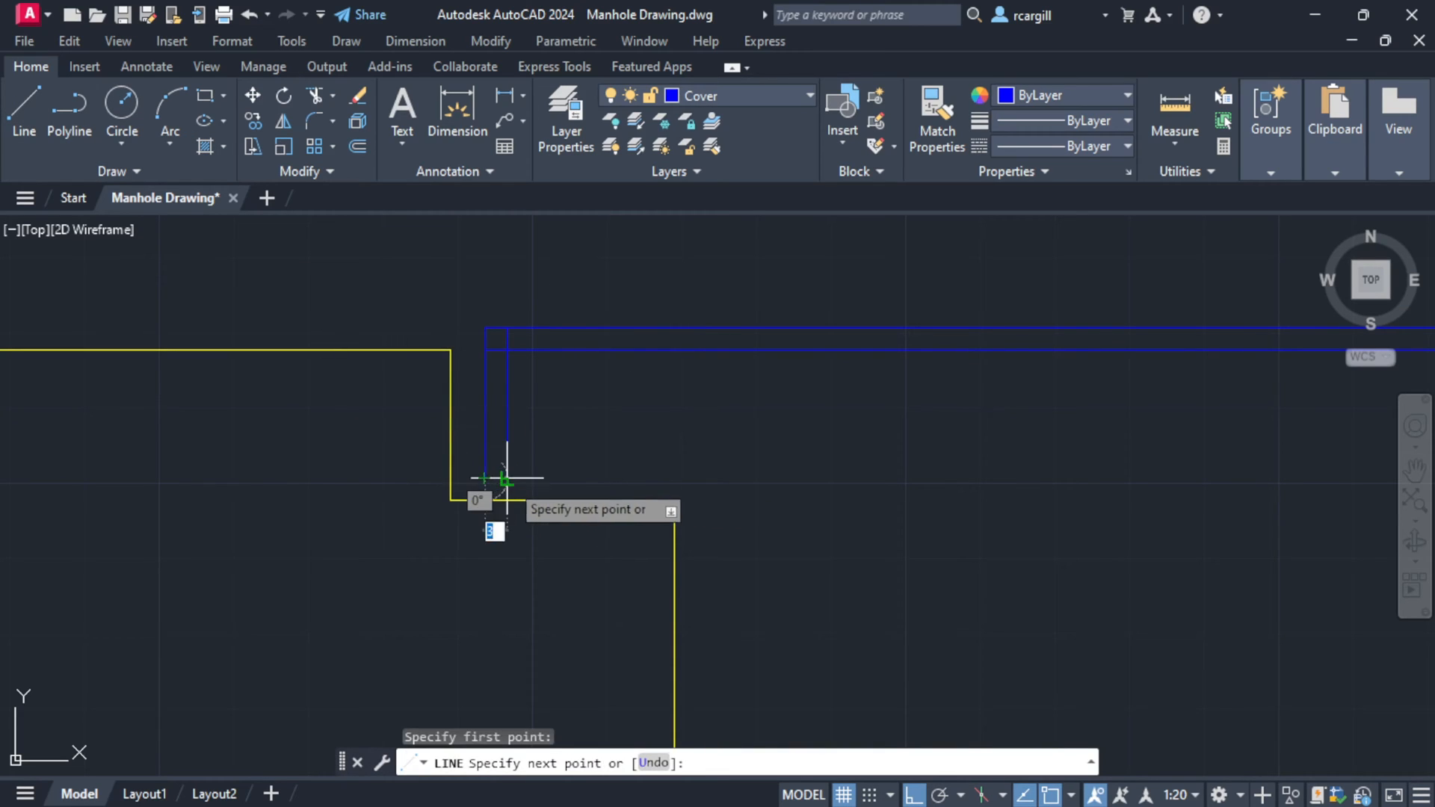
pyautogui.scroll(-5, 480, 486)
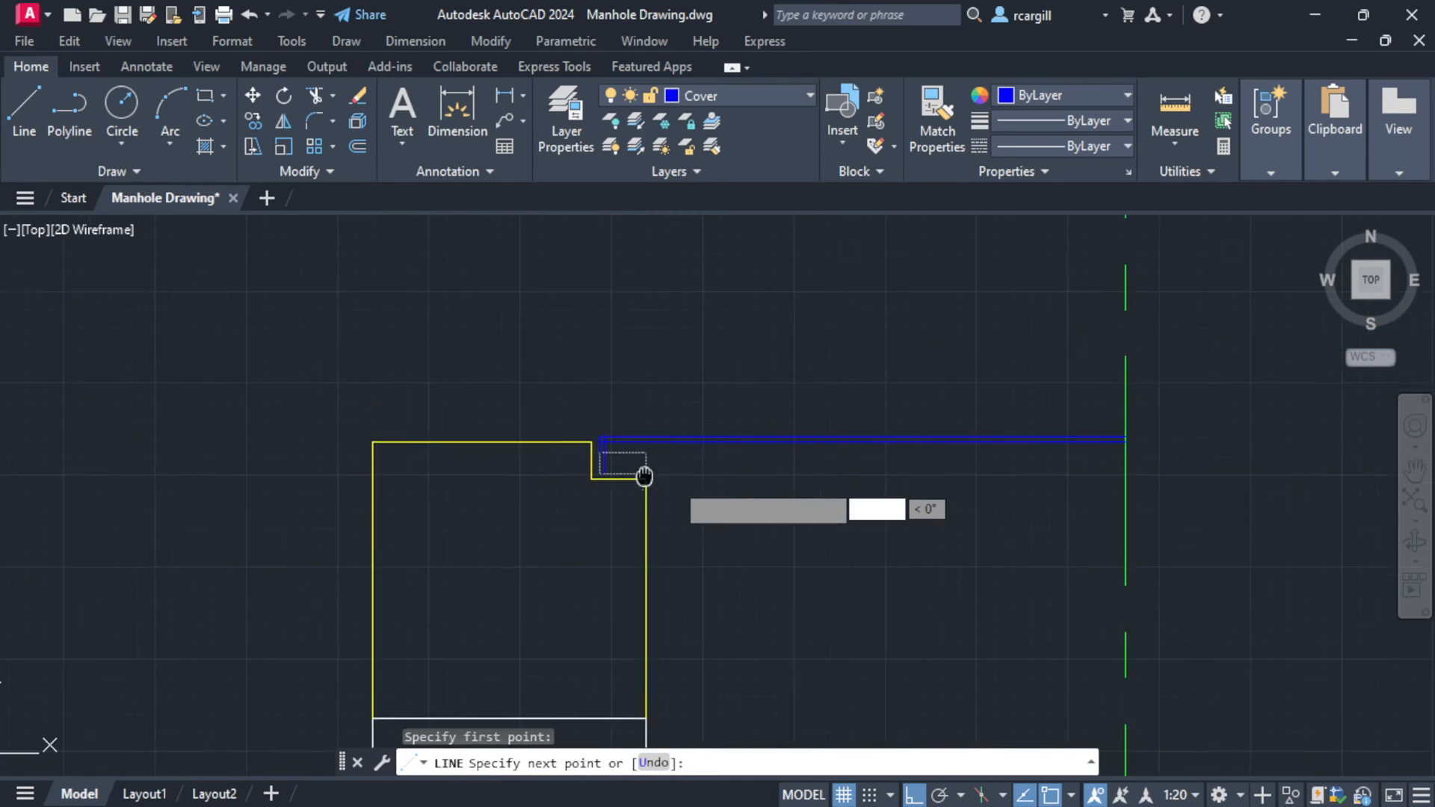
pyautogui.click(896, 430)
pyautogui.press('Escape')
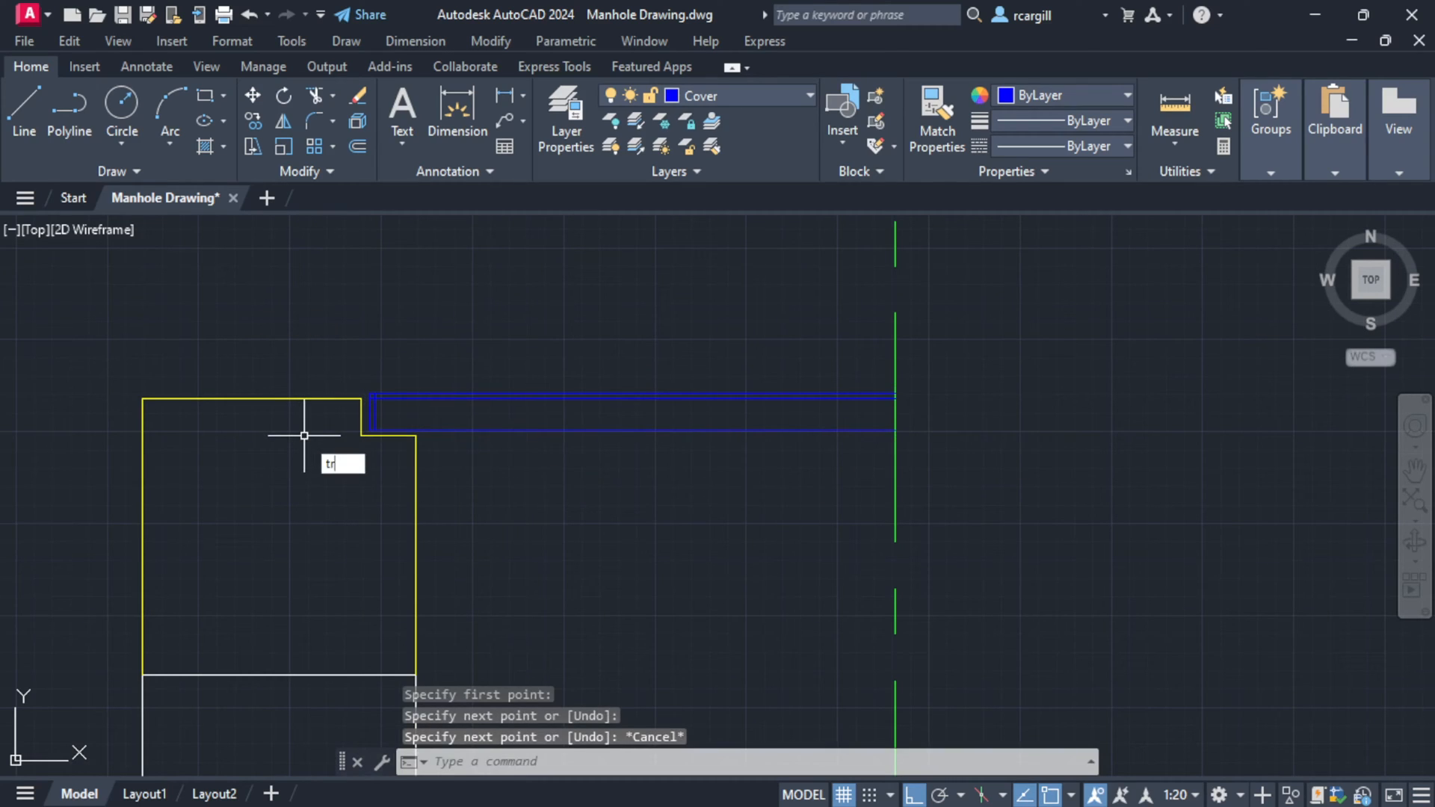
# - Trim the overlapping ends of the inner lines at the cover's upper corner to form a clean inner corner
pyautogui.write('tr')
pyautogui.press('Return')
pyautogui.scroll(6, 394, 407)
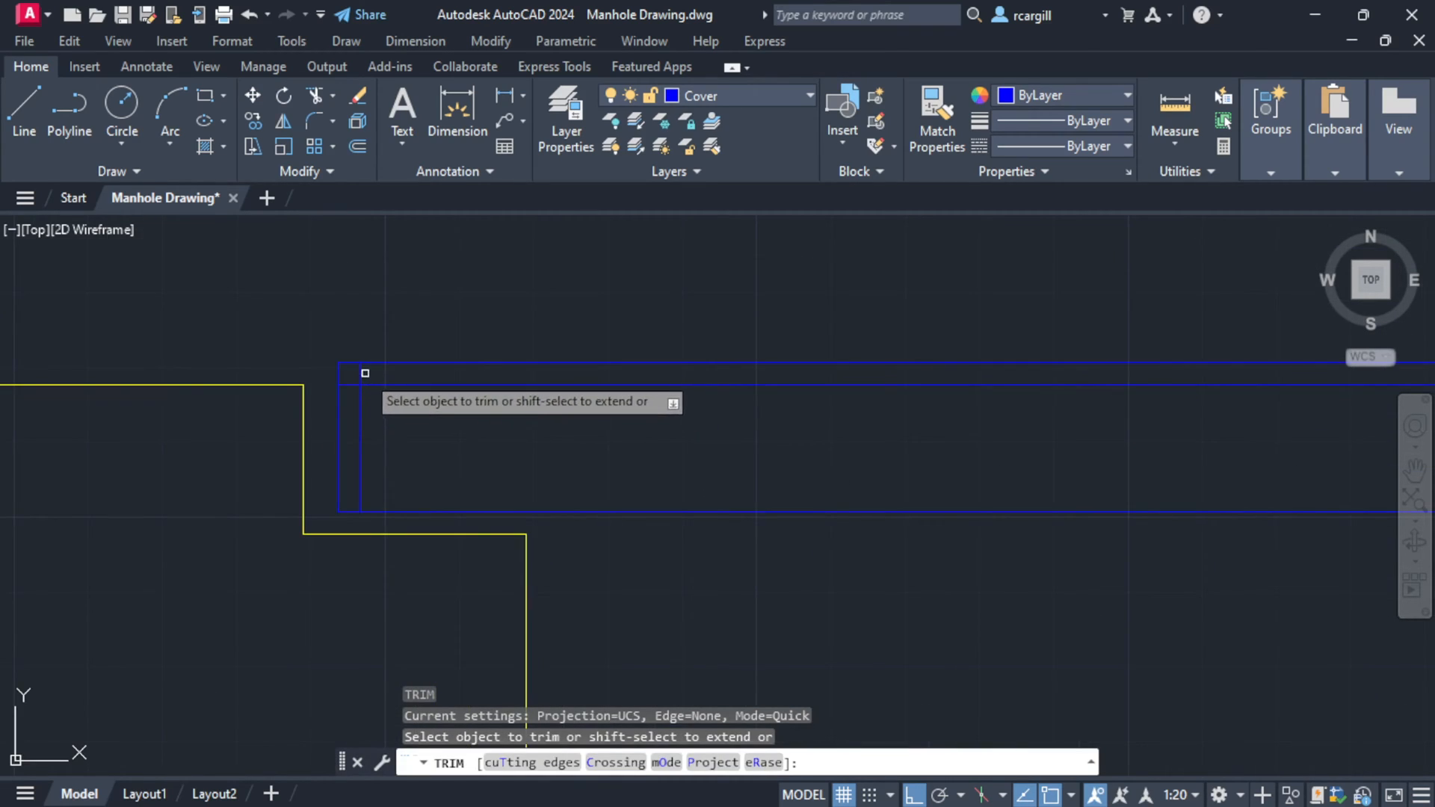
pyautogui.click(360, 373)
pyautogui.click(349, 385)
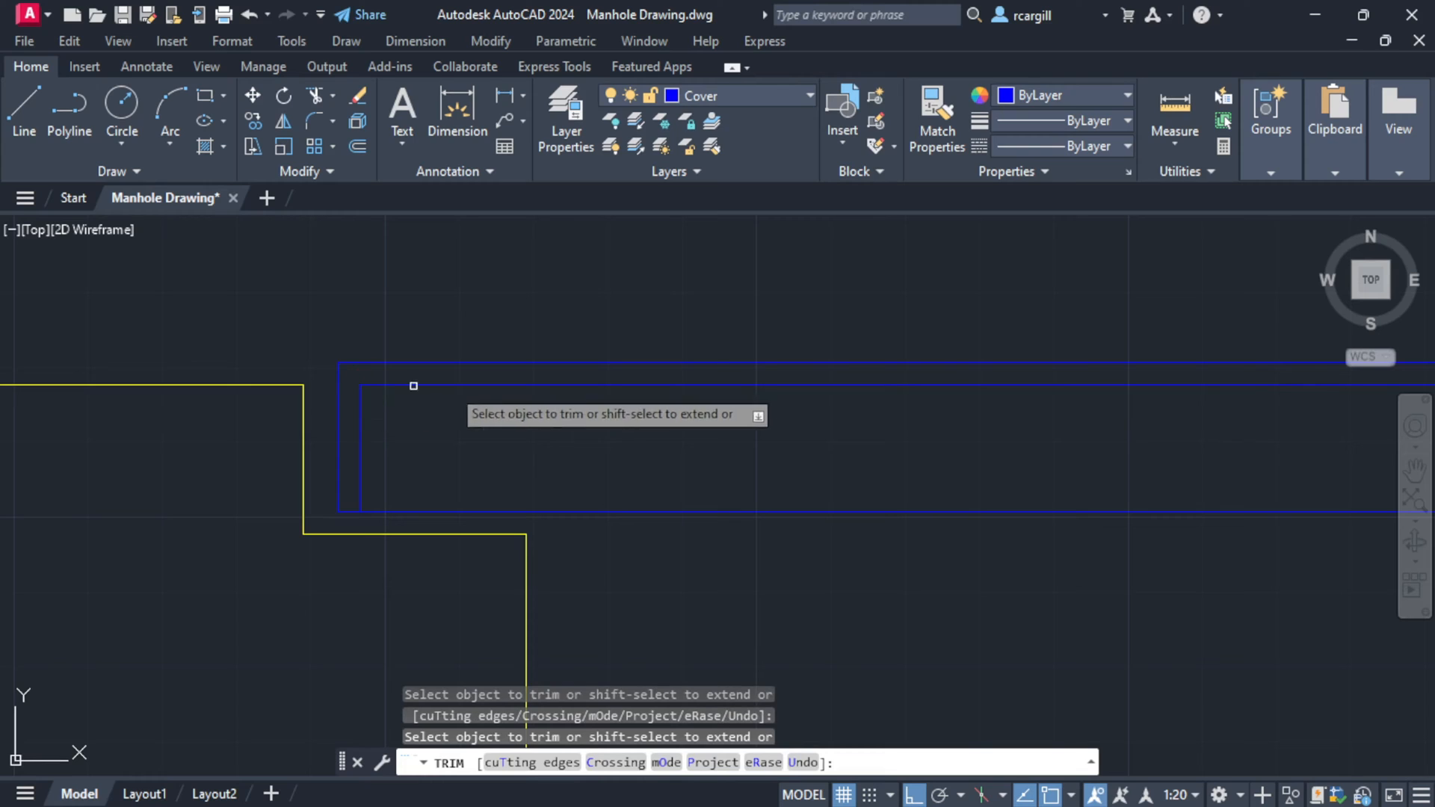
pyautogui.scroll(-3, 539, 403)
pyautogui.press('Escape')
# - Compare the new half cover with the reference section, examining the belt's notch, centreline, block wall and base
pyautogui.scroll(-3, 553, 499)
pyautogui.moveTo(552, 499); pyautogui.dragTo(934, 402, button='middle')
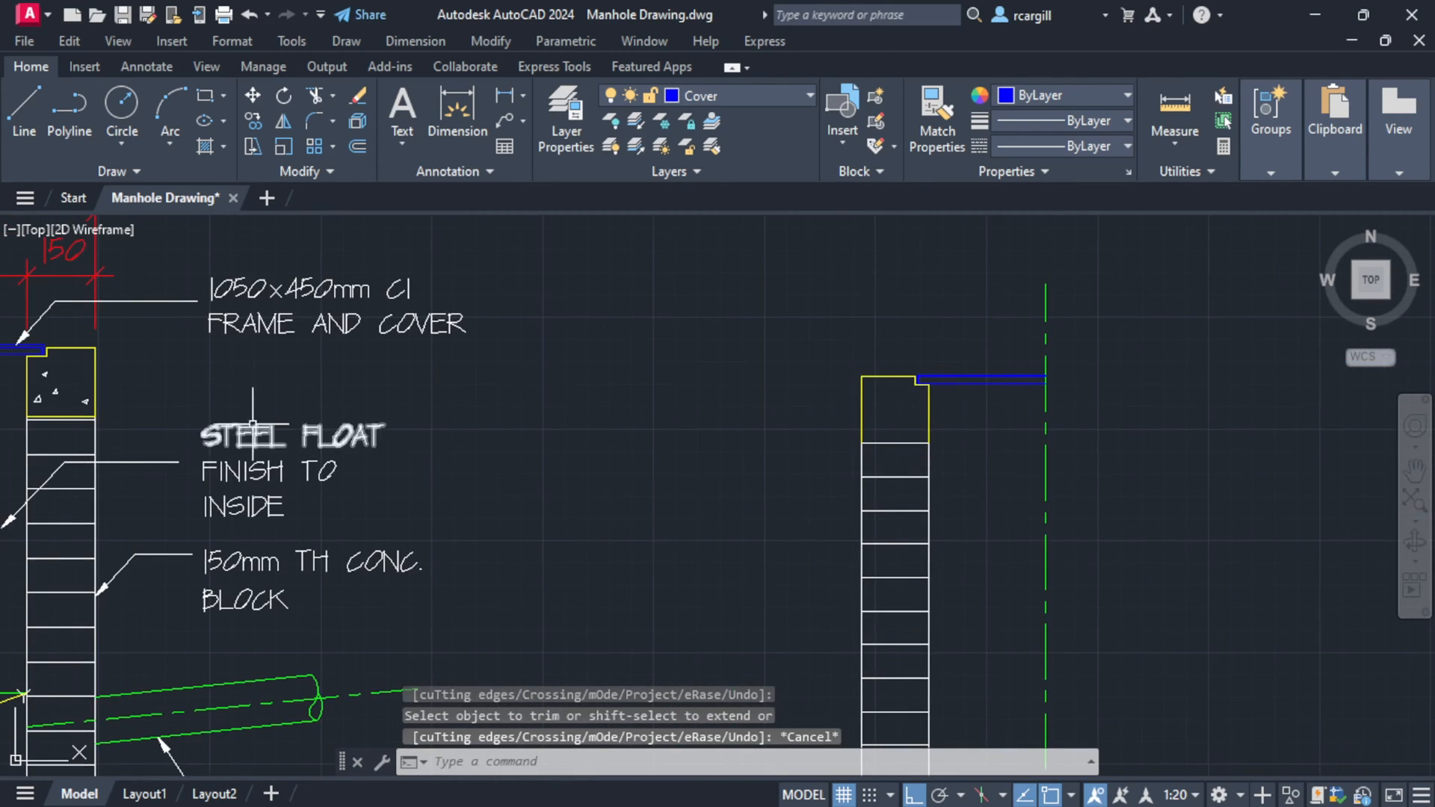
pyautogui.moveTo(253, 425); pyautogui.dragTo(962, 367, button='middle')
pyautogui.scroll(3, 389, 304)
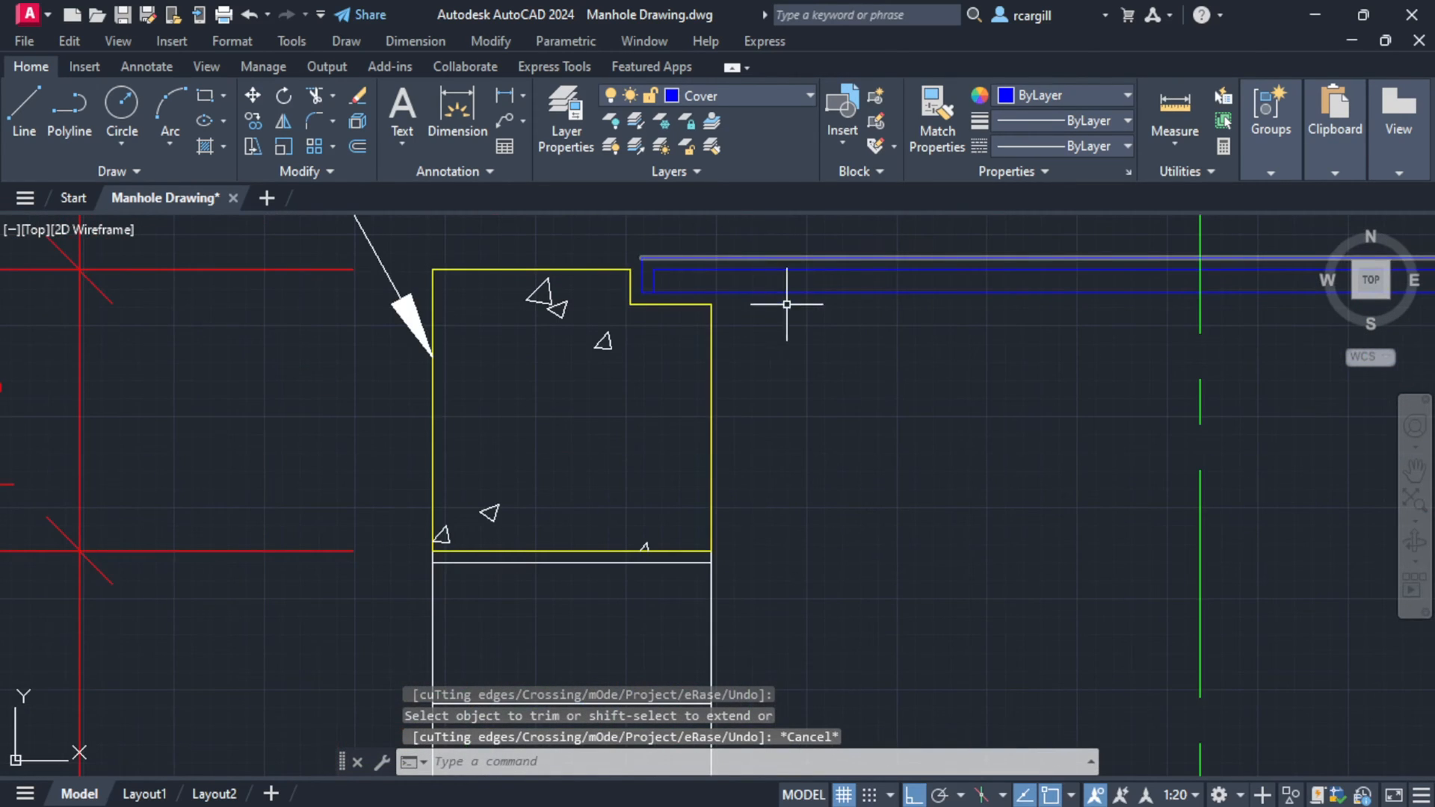
pyautogui.scroll(-4, 786, 305)
pyautogui.moveTo(1316, 458); pyautogui.dragTo(768, 460, button='middle')
pyautogui.scroll(4, 646, 469)
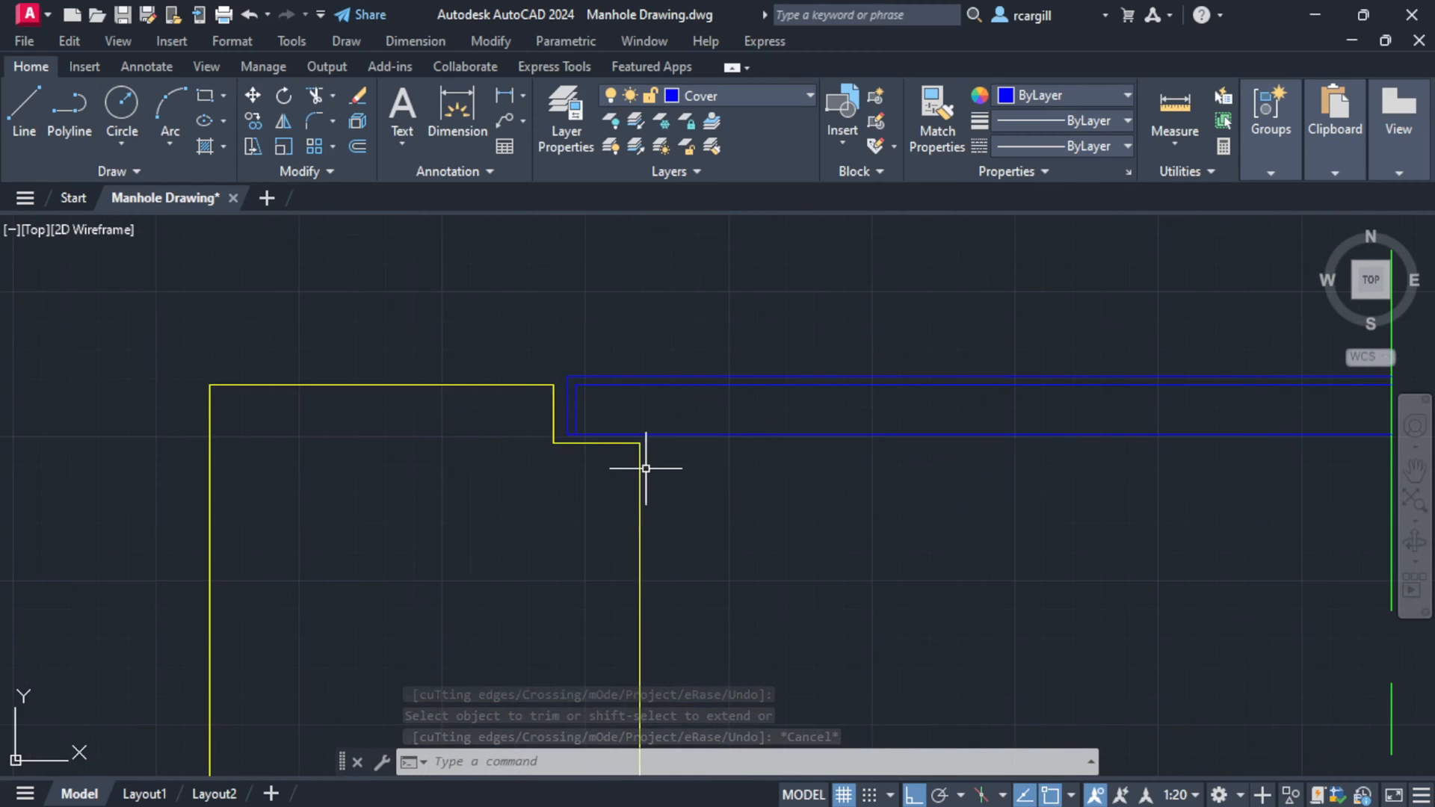
pyautogui.scroll(-1, 1115, 433)
pyautogui.moveTo(1115, 432); pyautogui.dragTo(564, 361, button='middle')
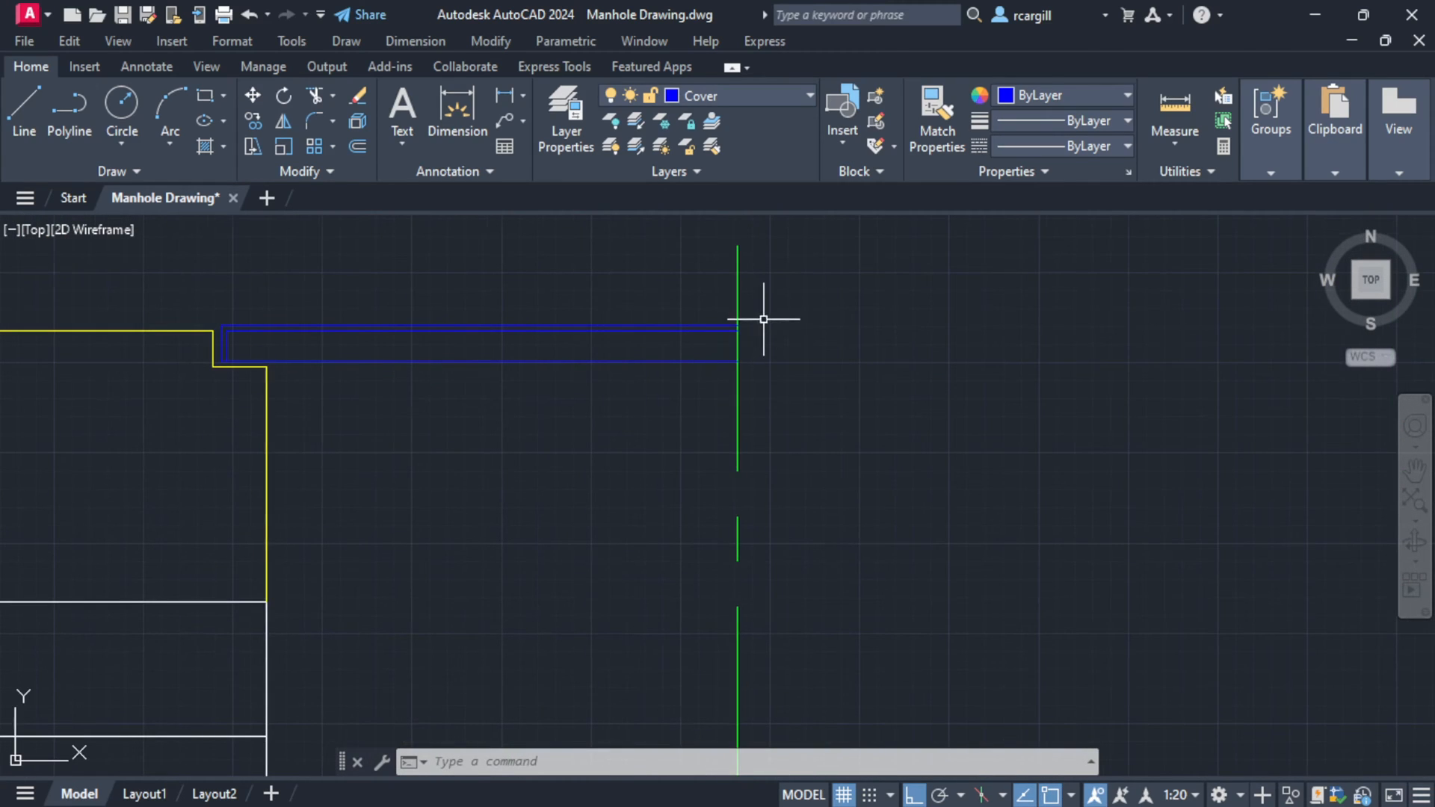
pyautogui.scroll(-3, 764, 319)
pyautogui.scroll(-1, 605, 426)
pyautogui.moveTo(628, 490); pyautogui.dragTo(628, 396, button='middle')
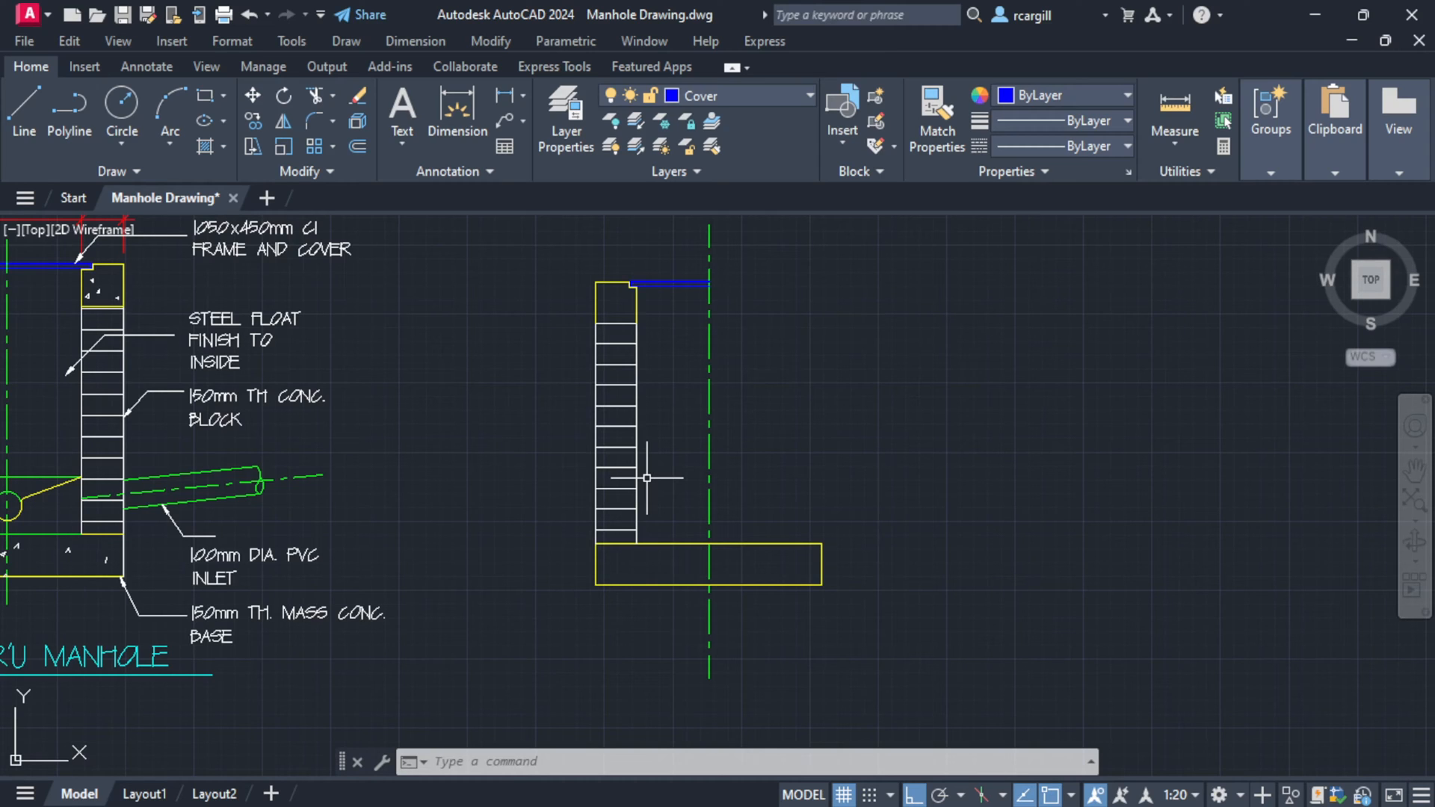
# - Examine the reference section's channel, benching and inlet pipe, then inspect the matching area above the new base
pyautogui.moveTo(488, 456); pyautogui.dragTo(844, 381, button='middle')
pyautogui.scroll(1, 281, 429)
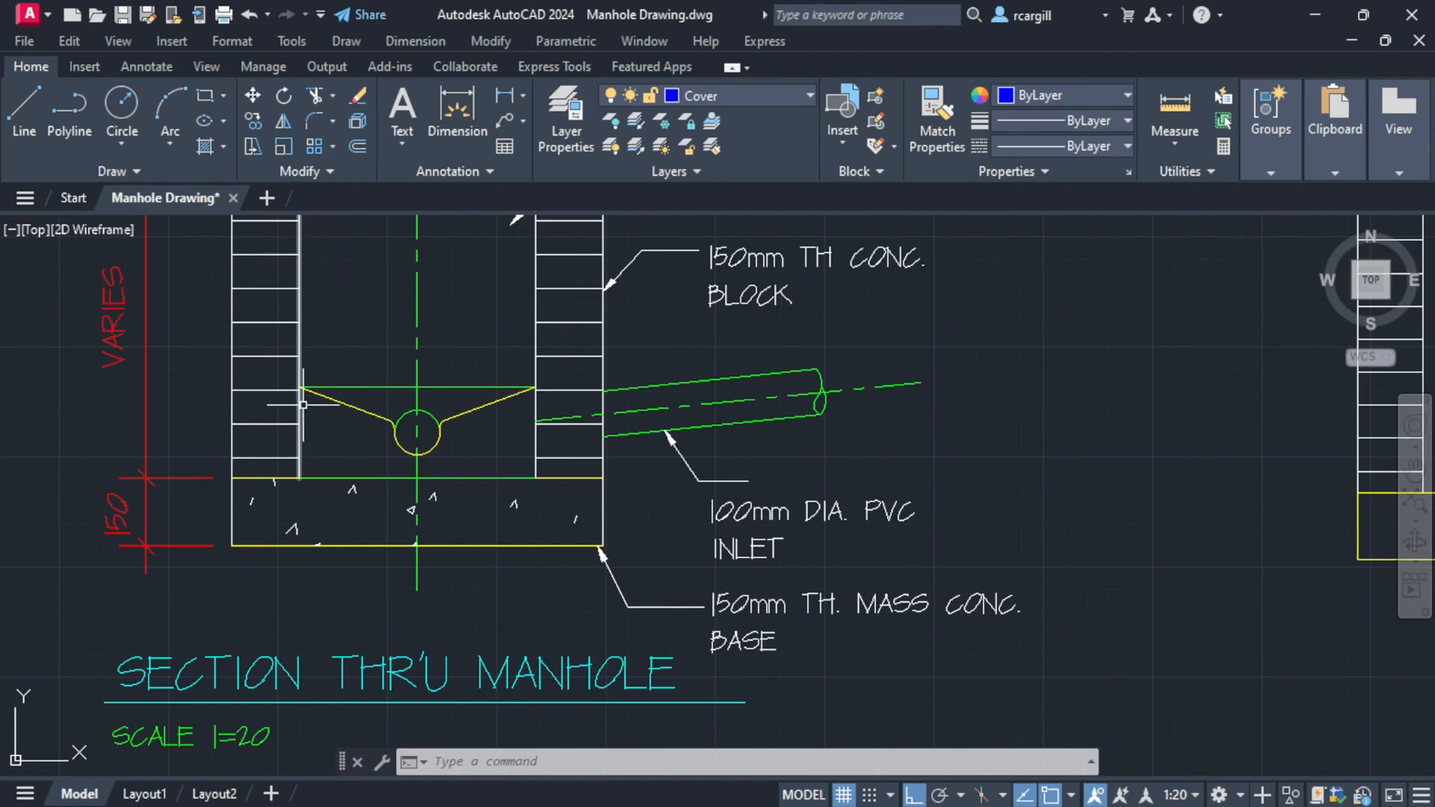
pyautogui.scroll(-1, 892, 476)
pyautogui.moveTo(893, 476); pyautogui.dragTo(363, 415, button='middle')
pyautogui.moveTo(203, 414); pyautogui.dragTo(512, 444, button='middle')
pyautogui.scroll(2, 331, 396)
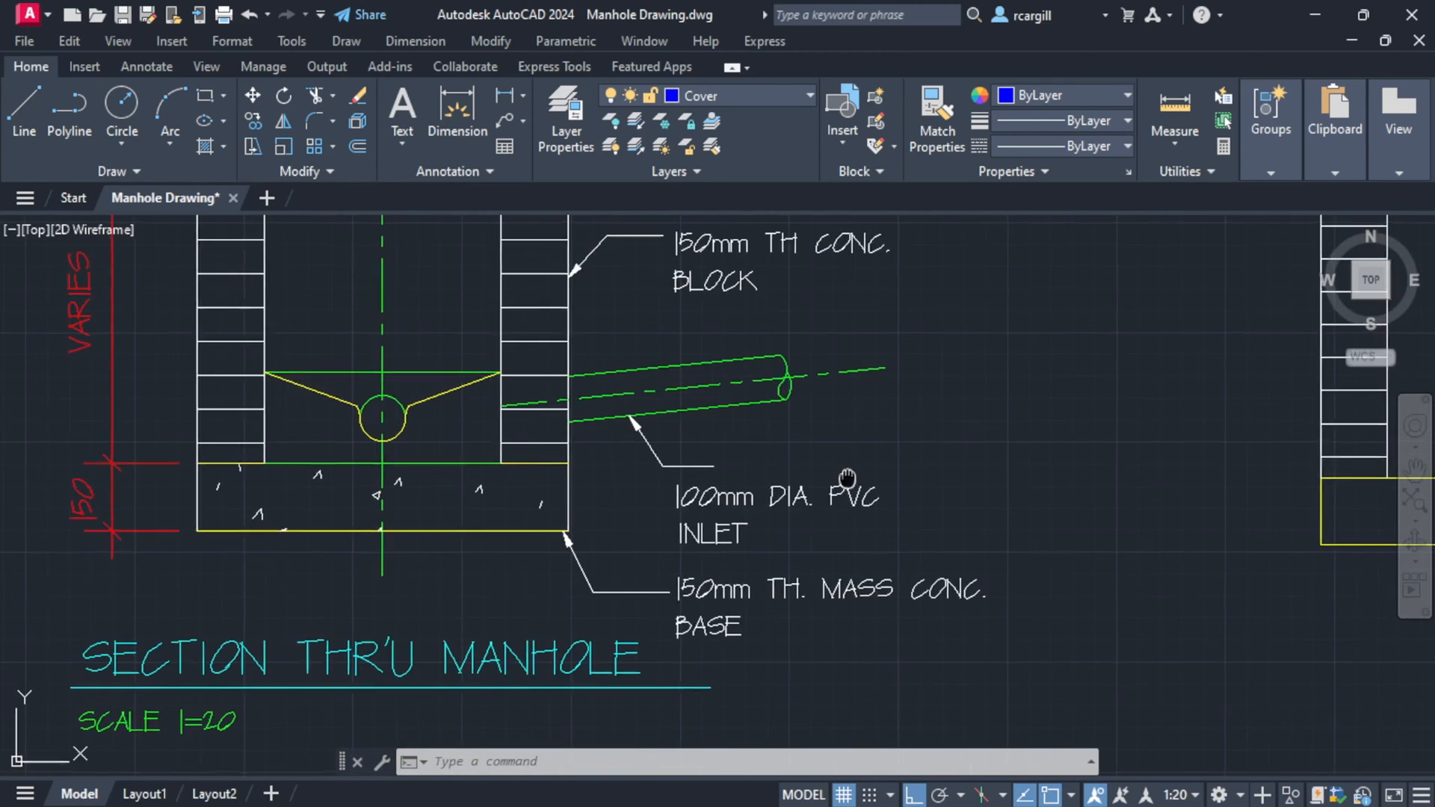
pyautogui.moveTo(750, 482); pyautogui.dragTo(234, 377, button='middle')
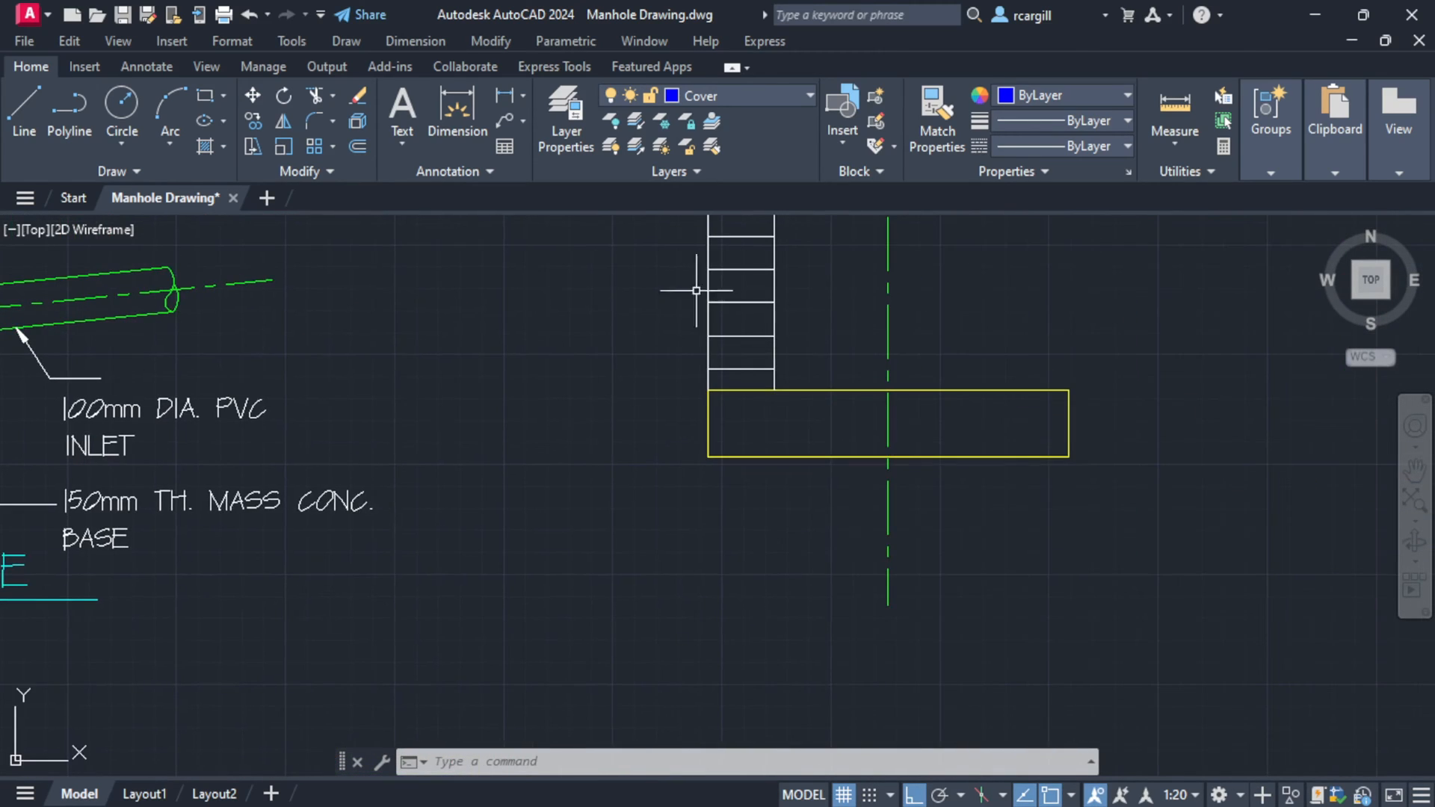
pyautogui.click(120, 107)
pyautogui.scroll(-5, 673, 418)
pyautogui.scroll(6, 362, 497)
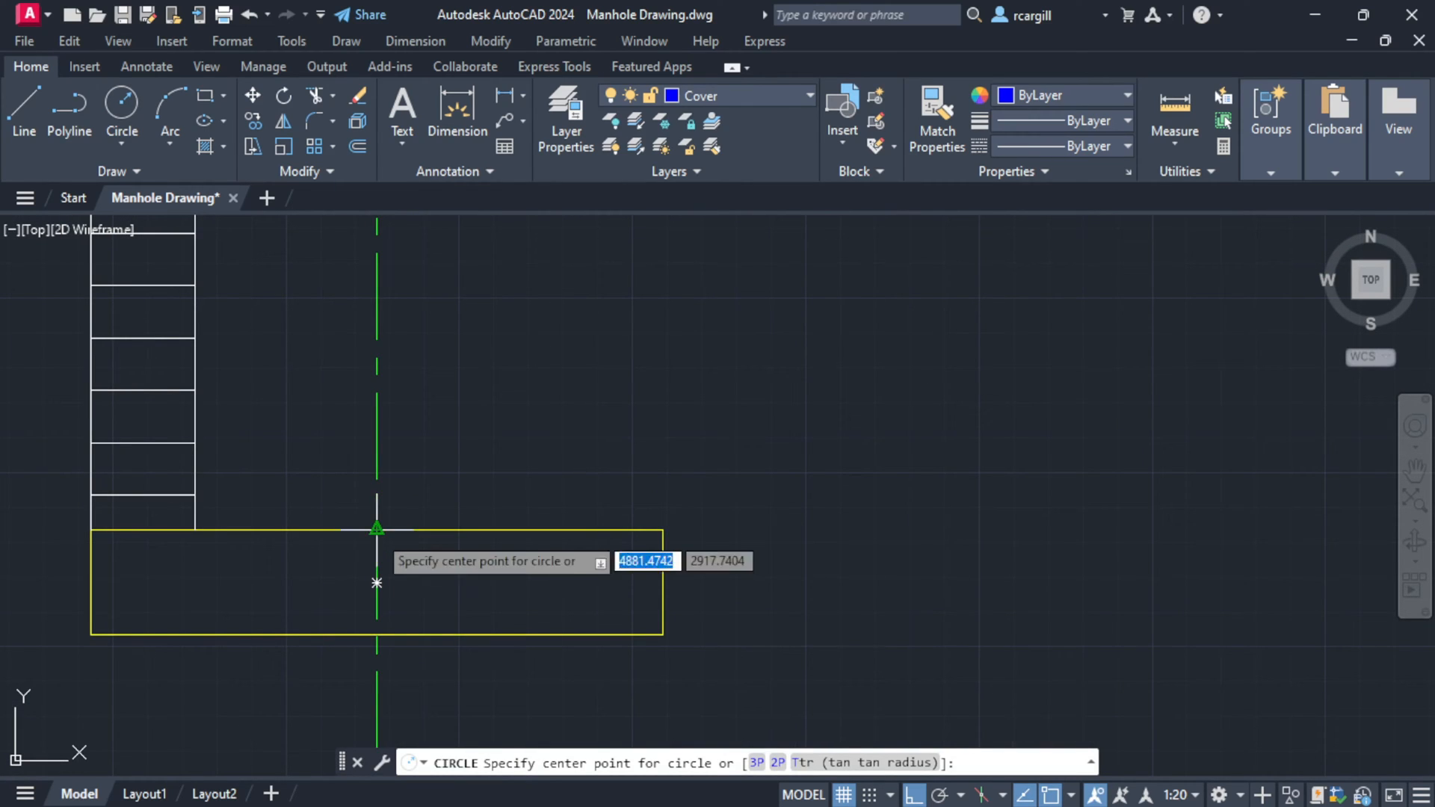
pyautogui.moveTo(377, 530); pyautogui.dragTo(732, 468, button='middle')
pyautogui.moveTo(406, 437); pyautogui.dragTo(1025, 398, button='middle')
pyautogui.scroll(-2, 1025, 398)
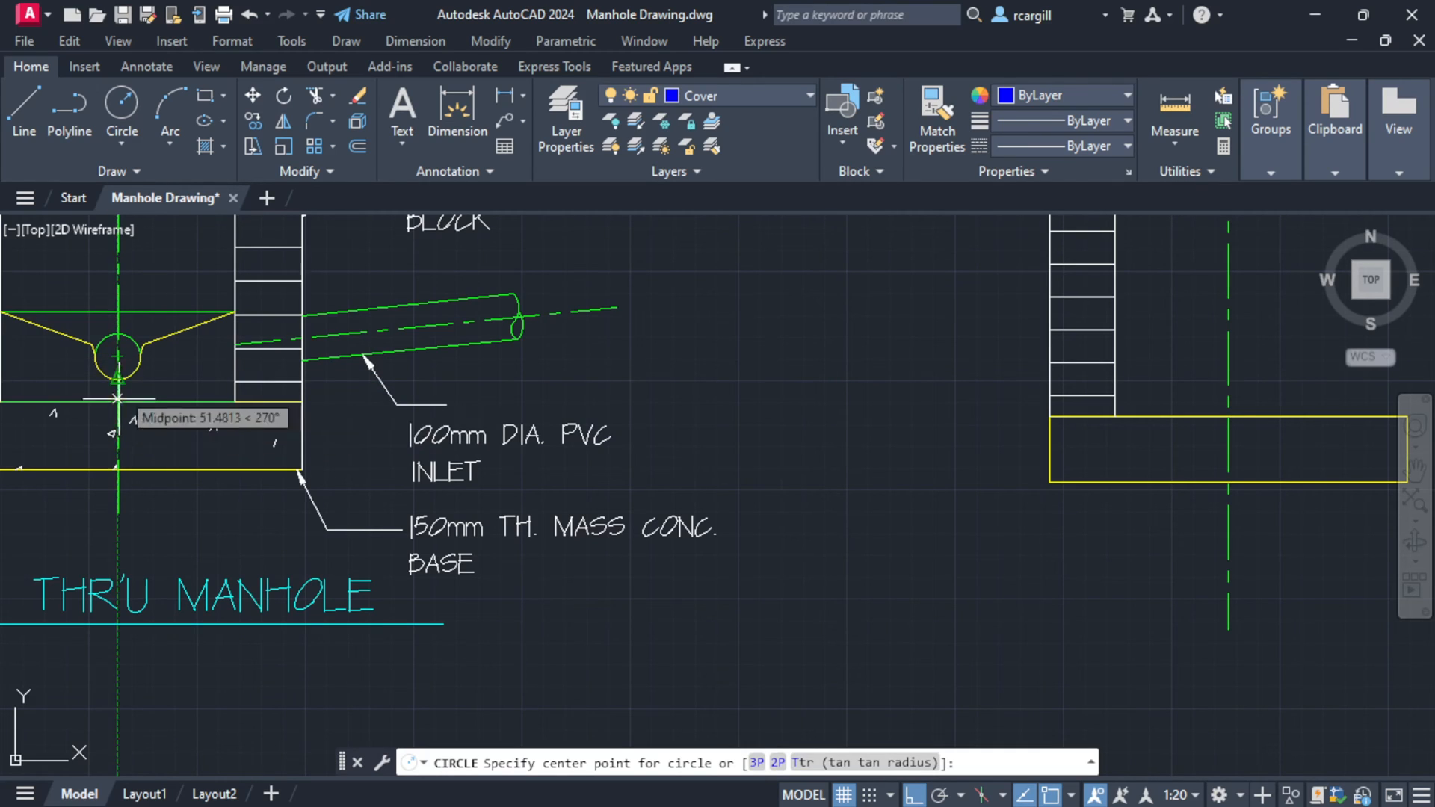
pyautogui.moveTo(856, 367); pyautogui.dragTo(279, 372, button='middle')
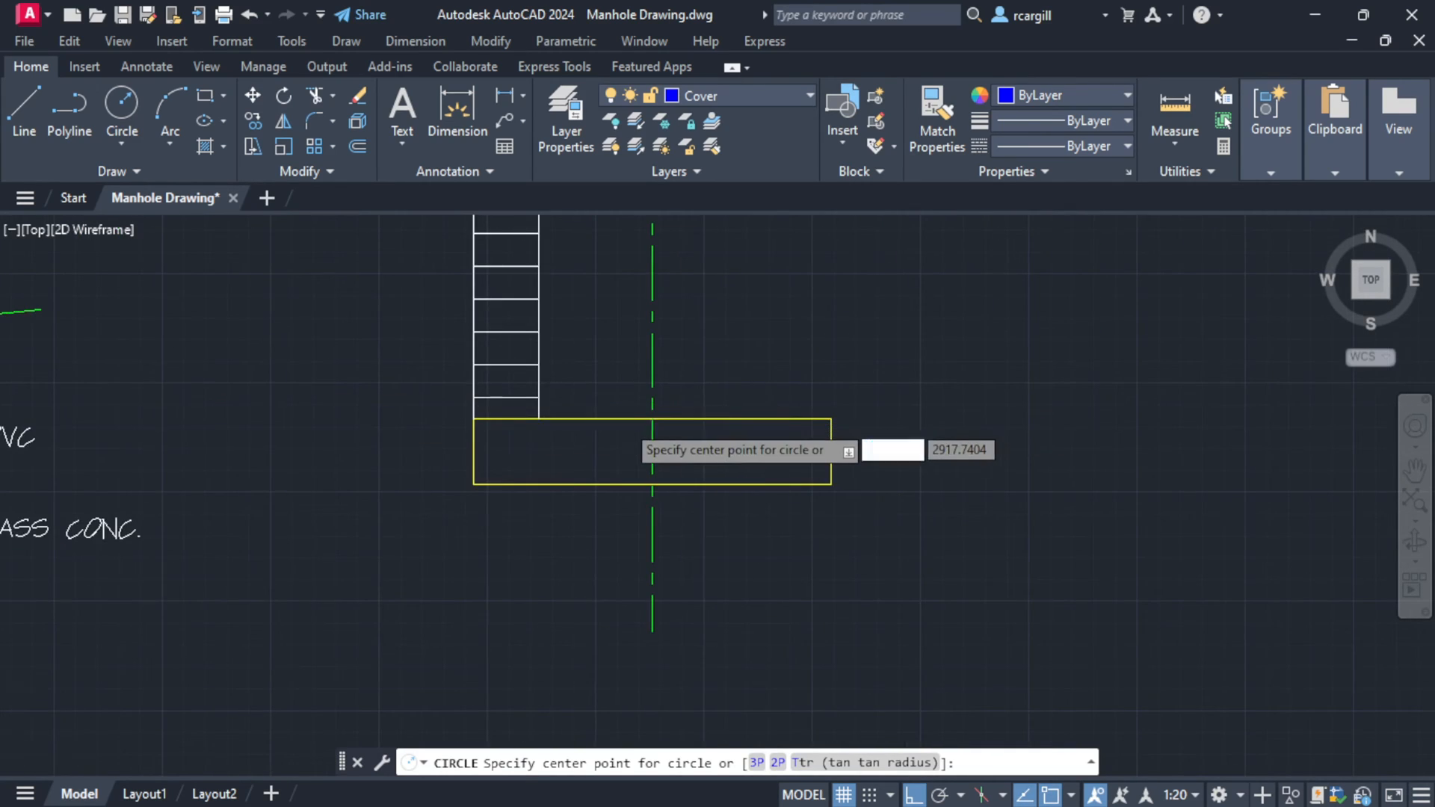
pyautogui.scroll(1, 625, 420)
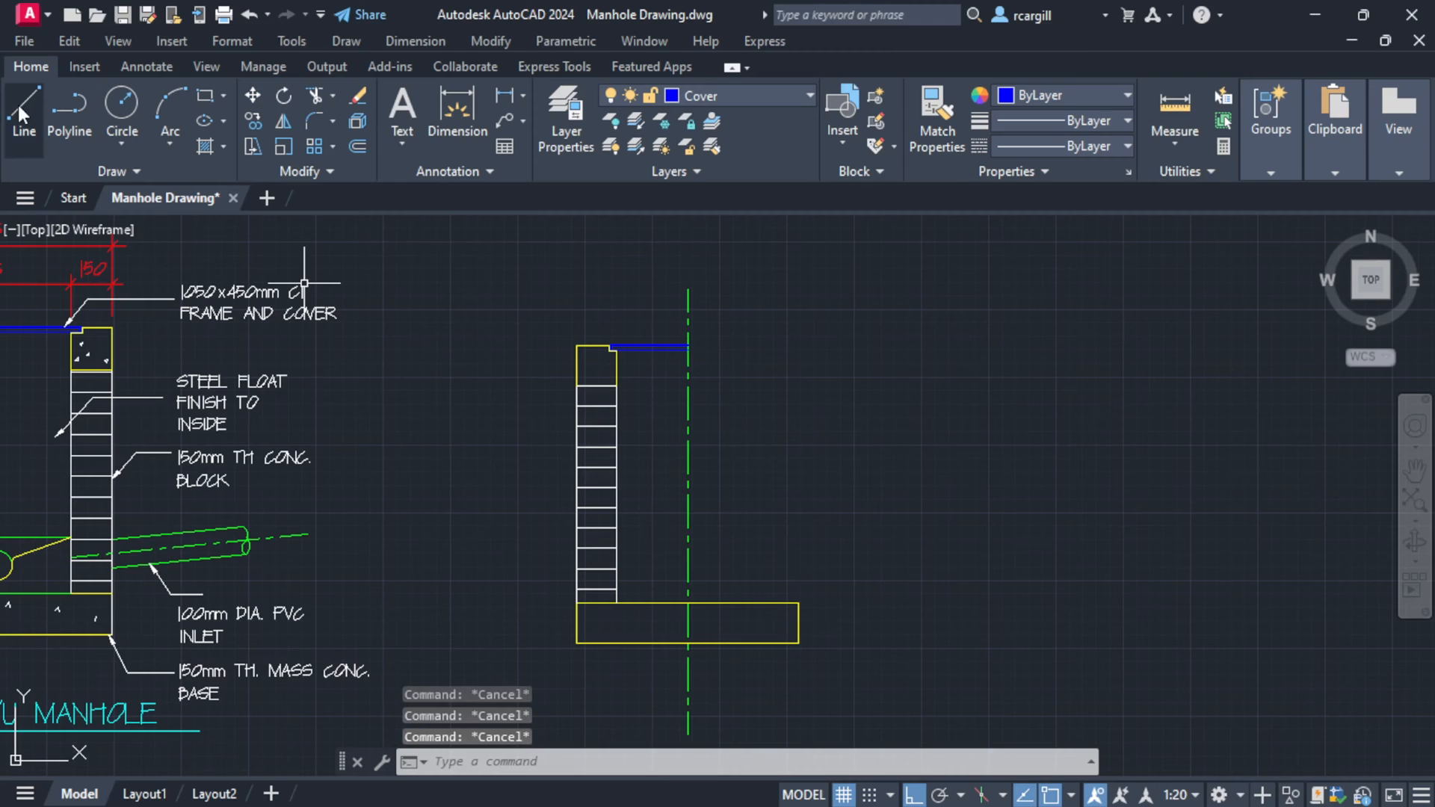
pyautogui.click(17, 131)
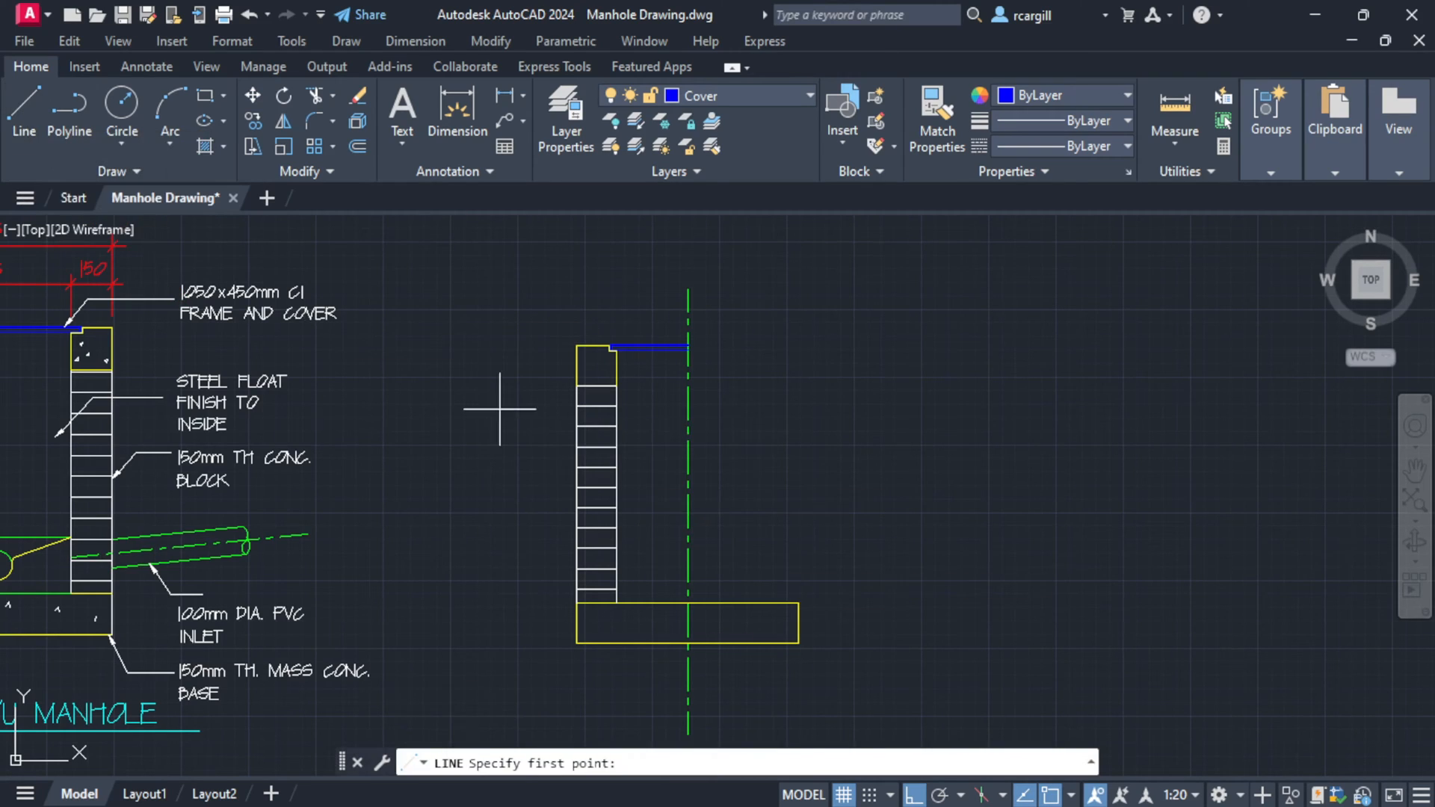
pyautogui.press('Escape')
pyautogui.press('Escape')
# - Draw a 100 mm vertical guide line up the centreline from the midpoint of the base's top edge
pyautogui.click(20, 129)
pyautogui.scroll(4, 691, 604)
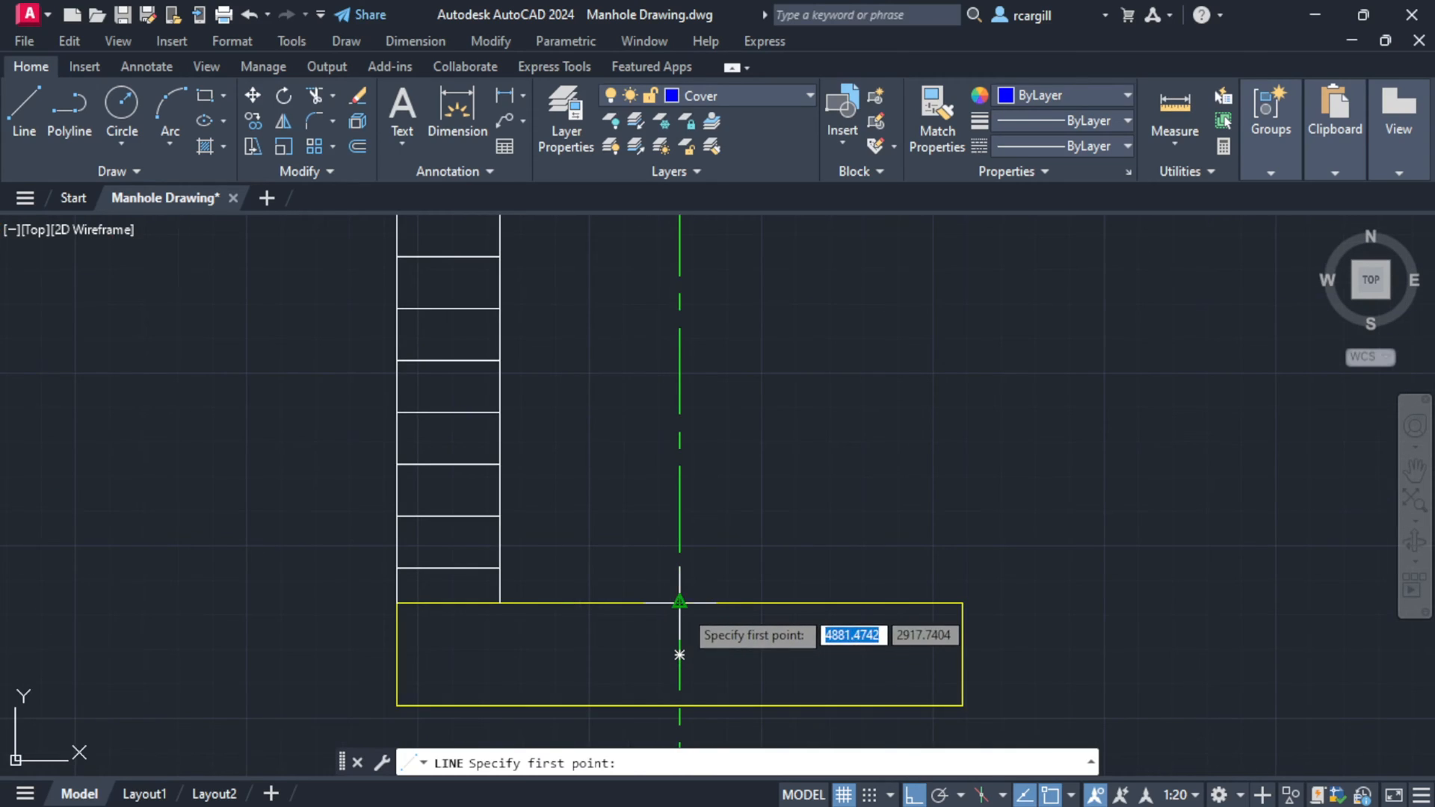
pyautogui.click(691, 604)
pyautogui.write('100')
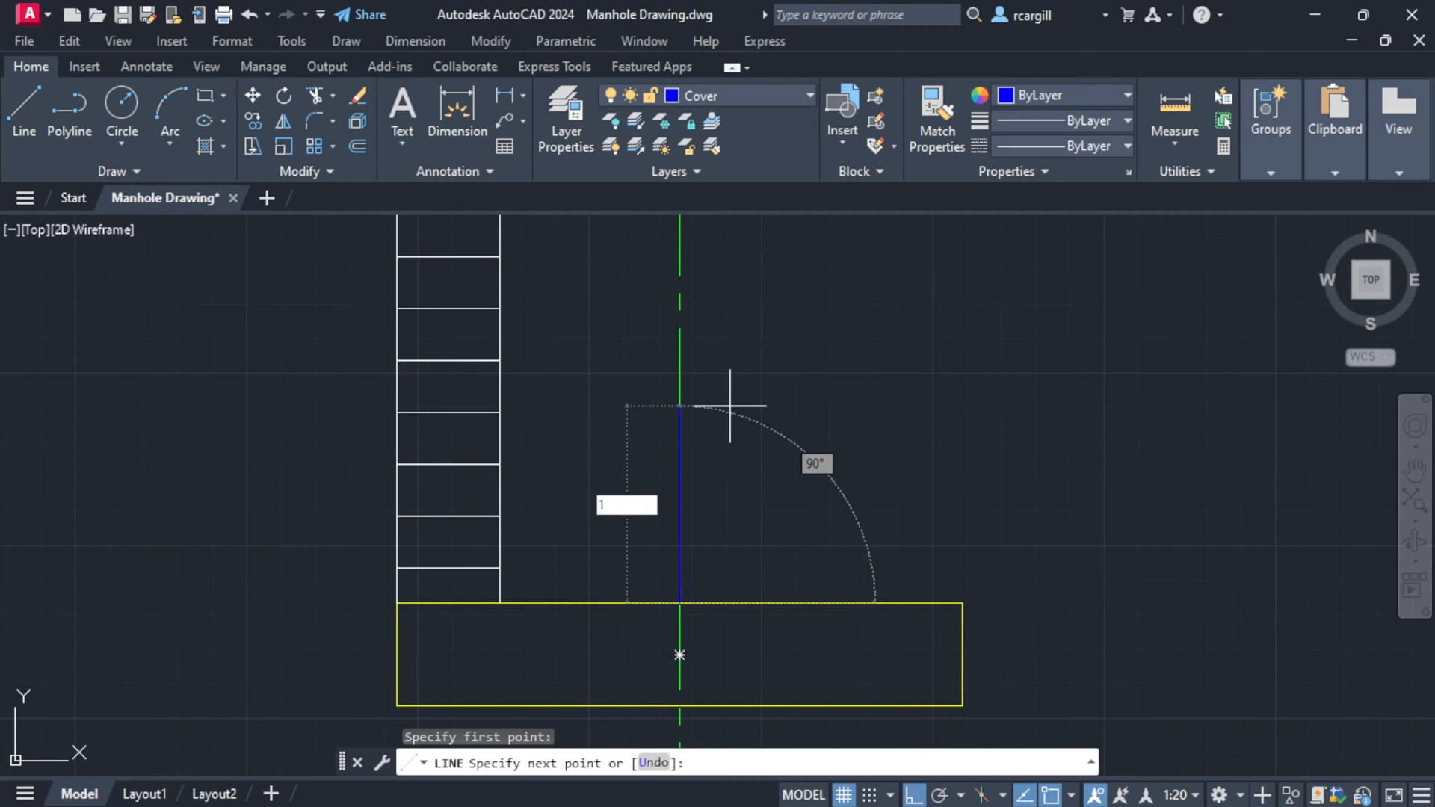
pyautogui.press('Return')
pyautogui.press('Escape')
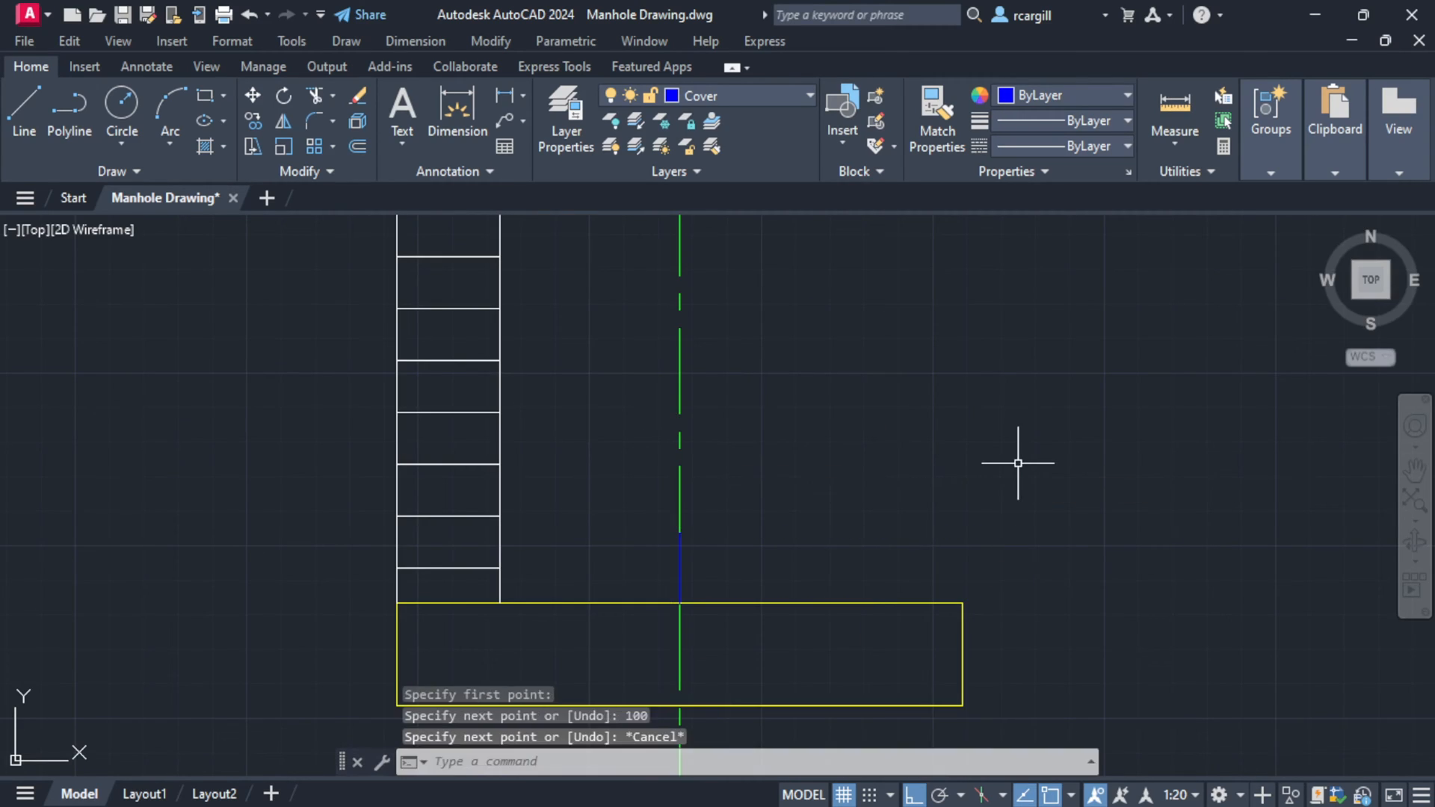
pyautogui.click(121, 107)
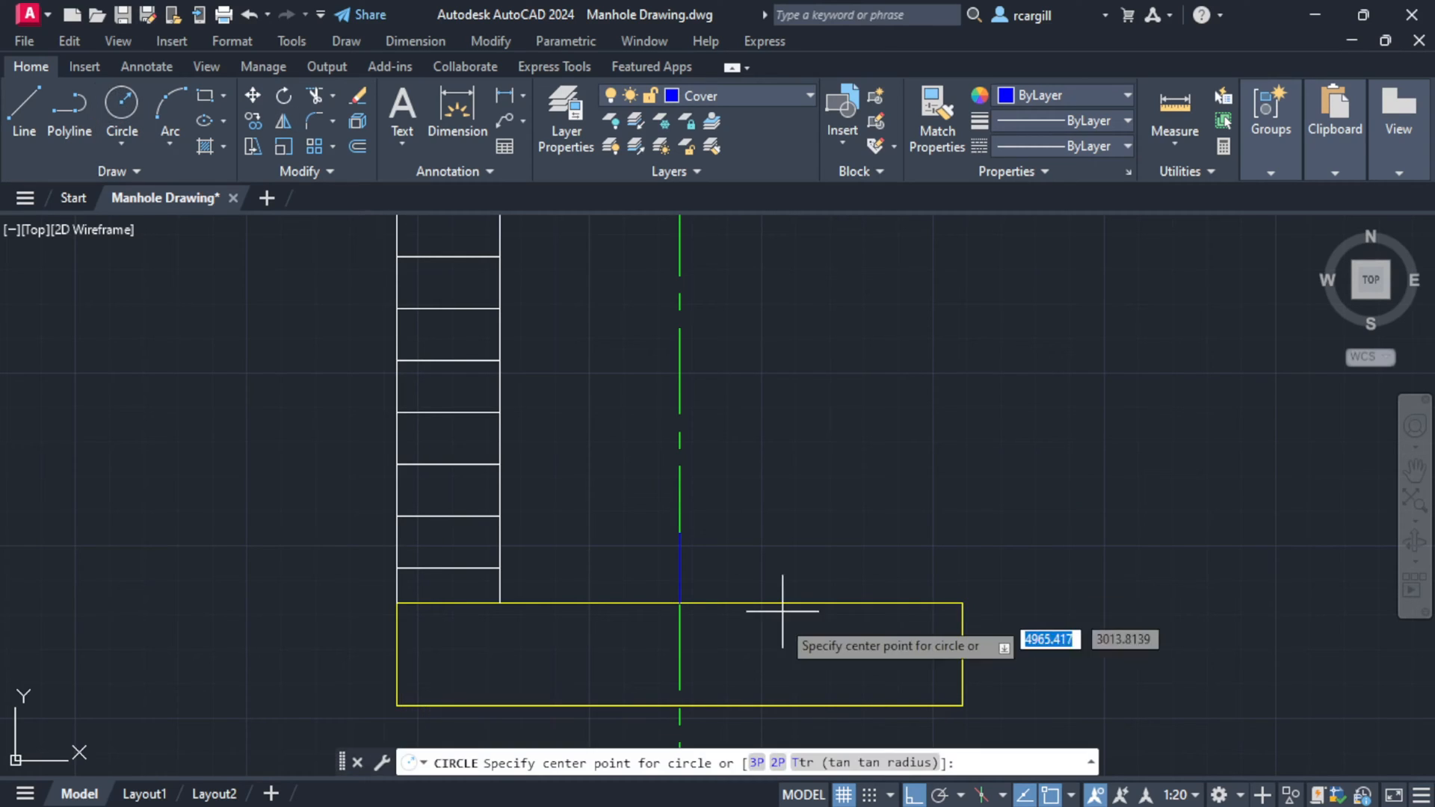
pyautogui.click(677, 535)
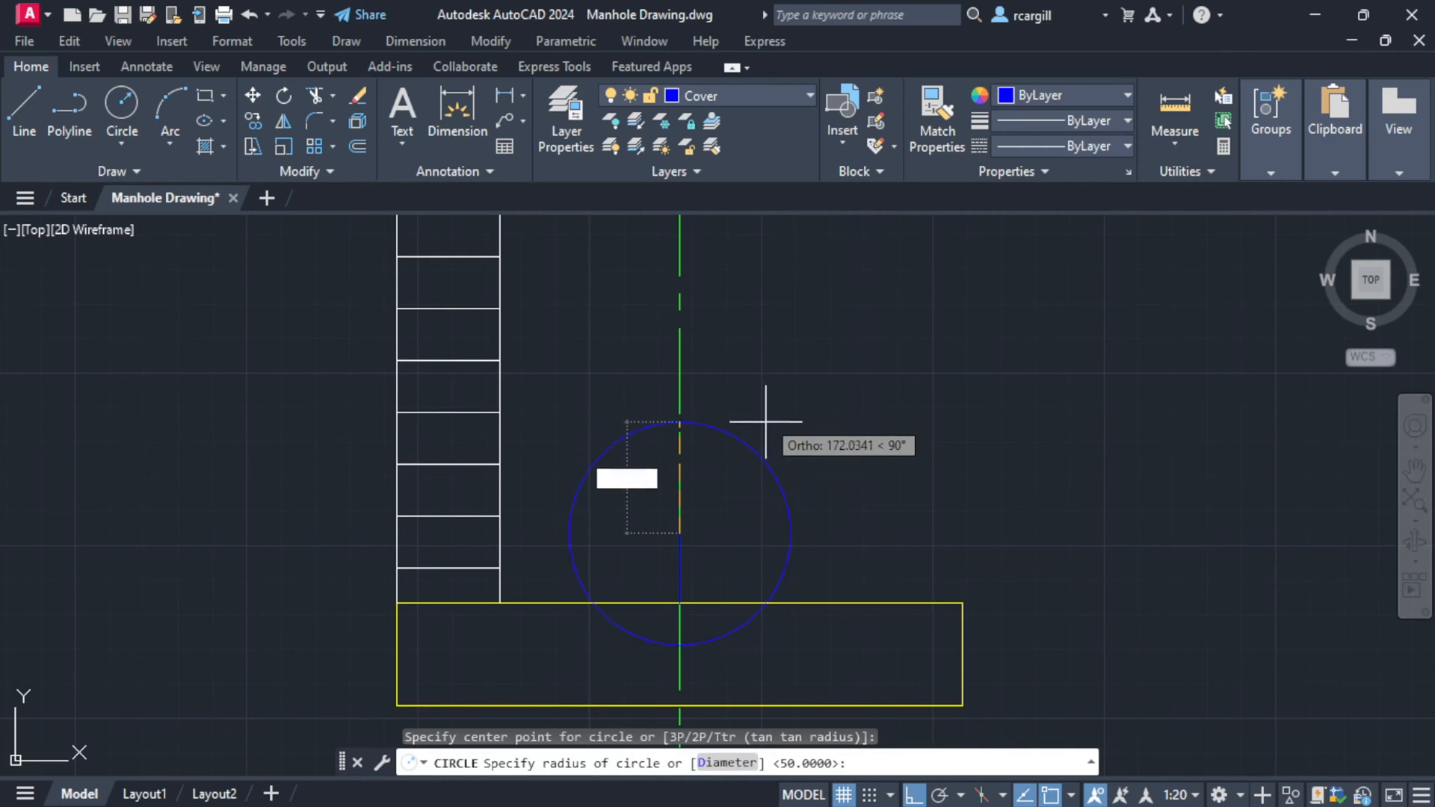
pyautogui.press('Escape')
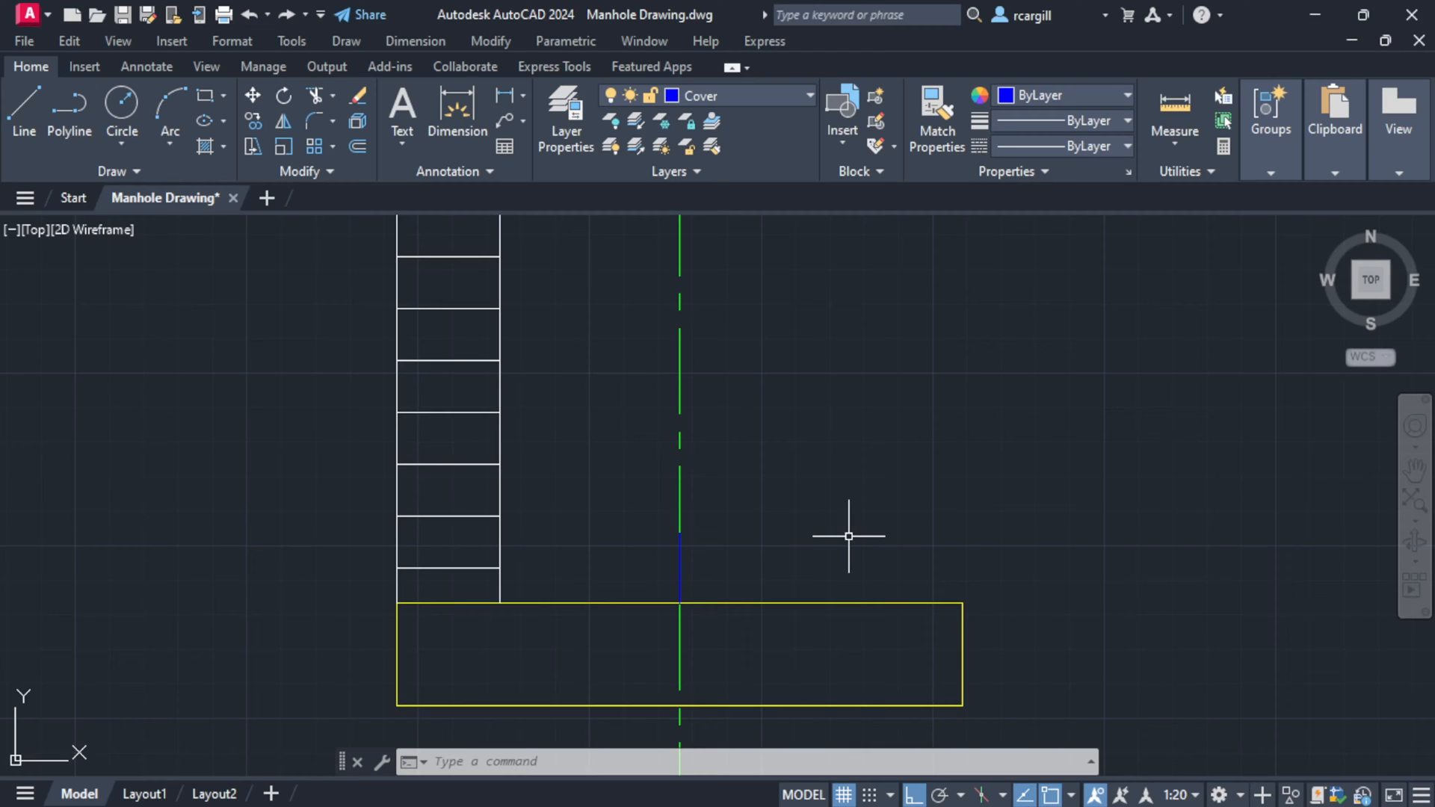
# - Make Centre the current layer and draw a circle of radius 50 mm centred on the guide line's upper end
pyautogui.click(794, 91)
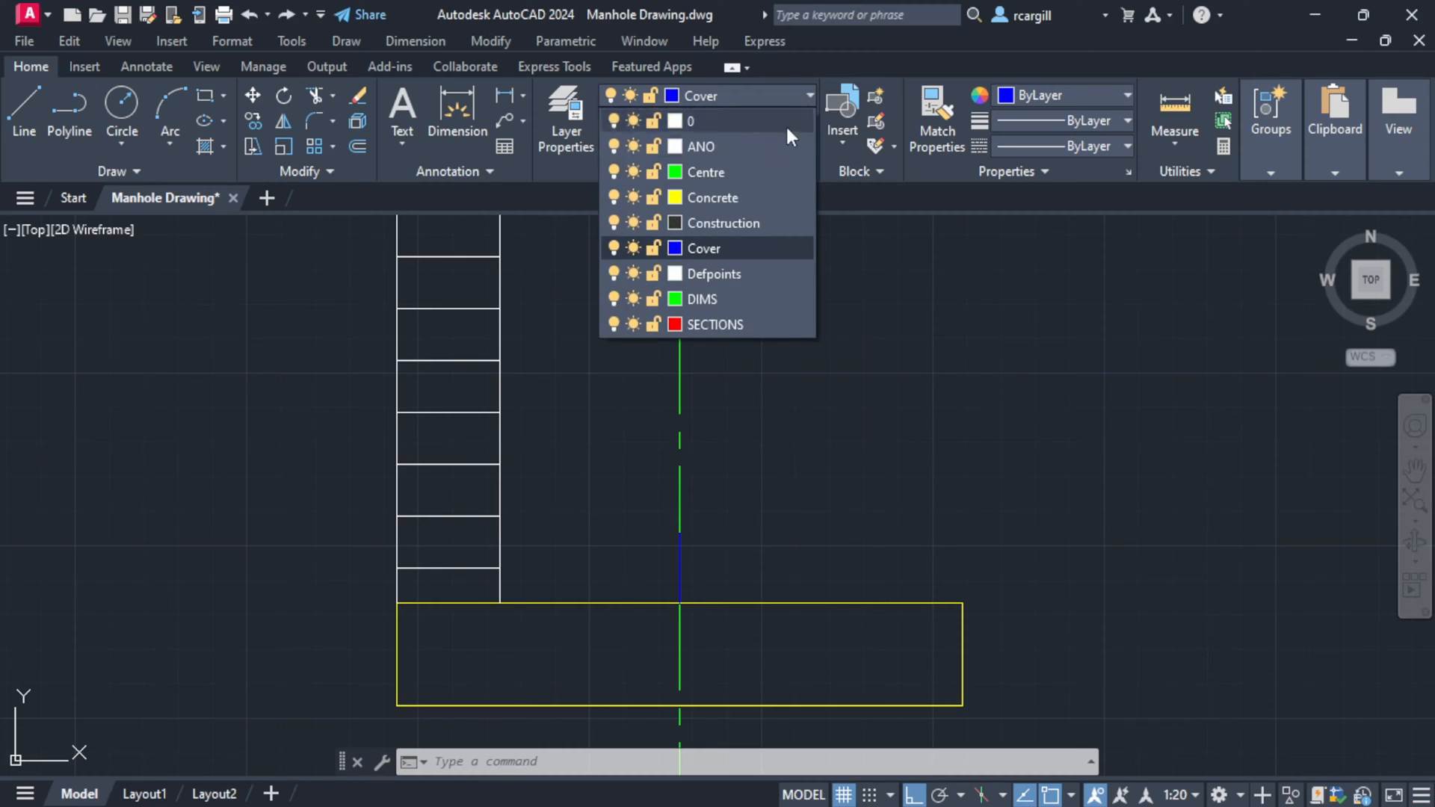
pyautogui.click(737, 177)
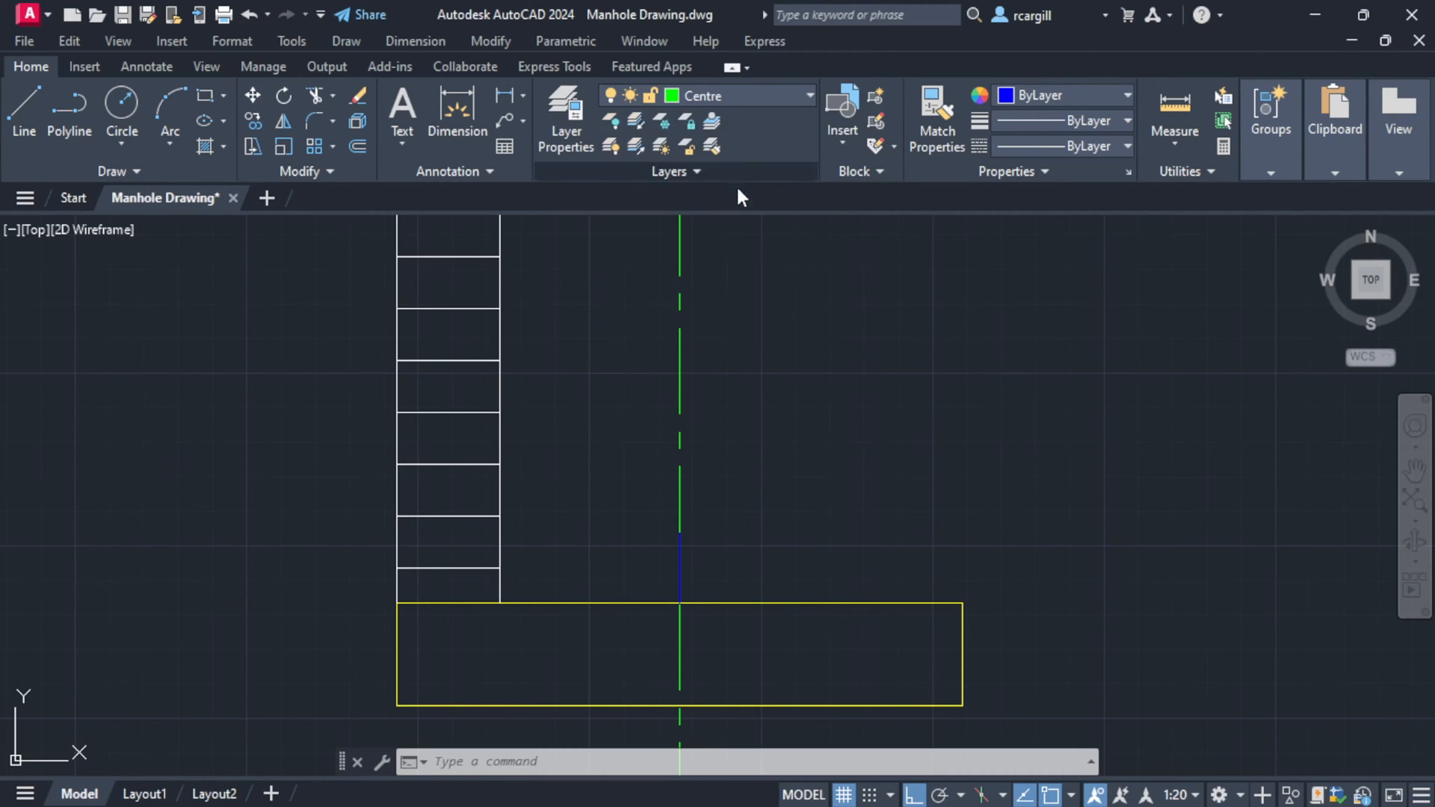
pyautogui.click(123, 108)
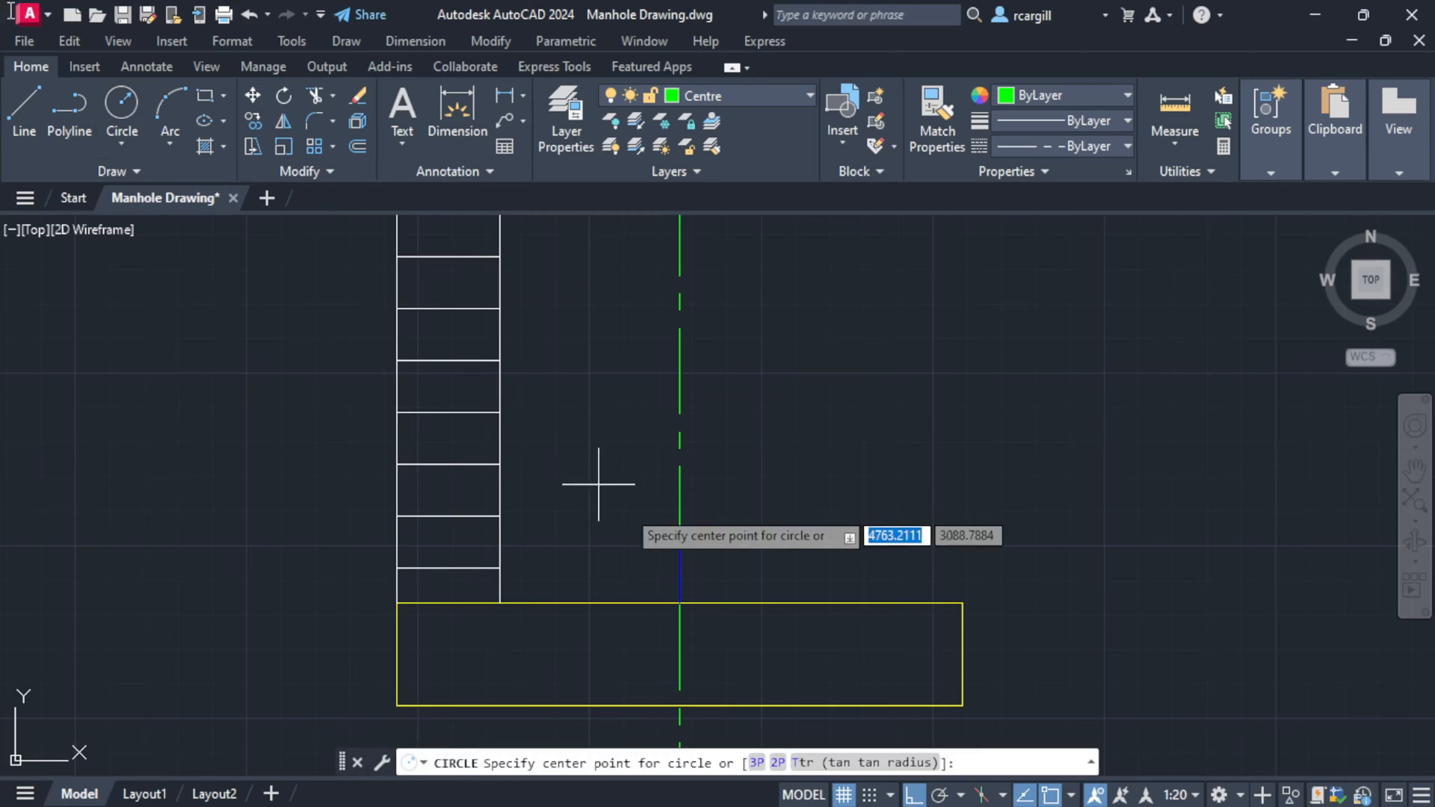
pyautogui.click(679, 533)
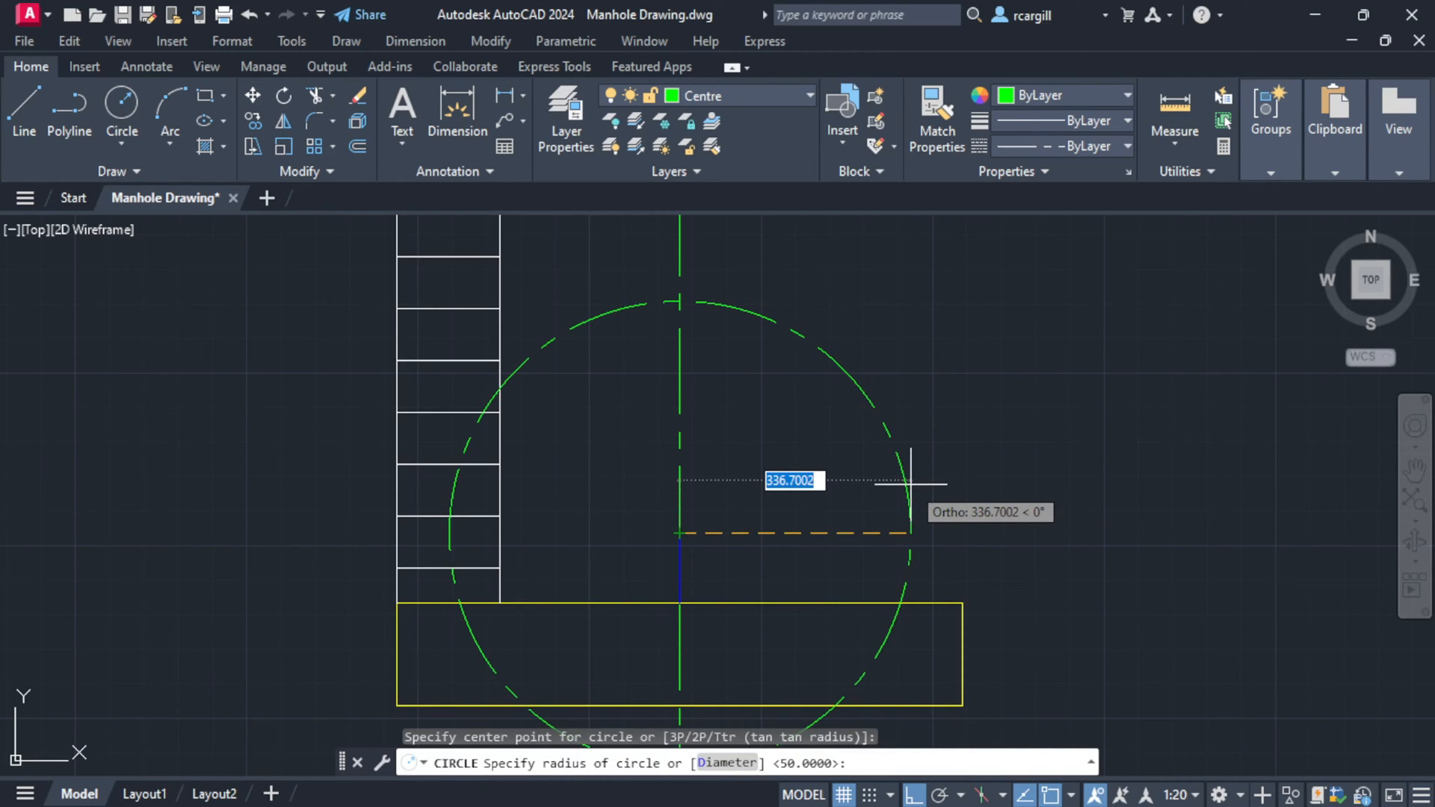
pyautogui.write('50')
pyautogui.press('Return')
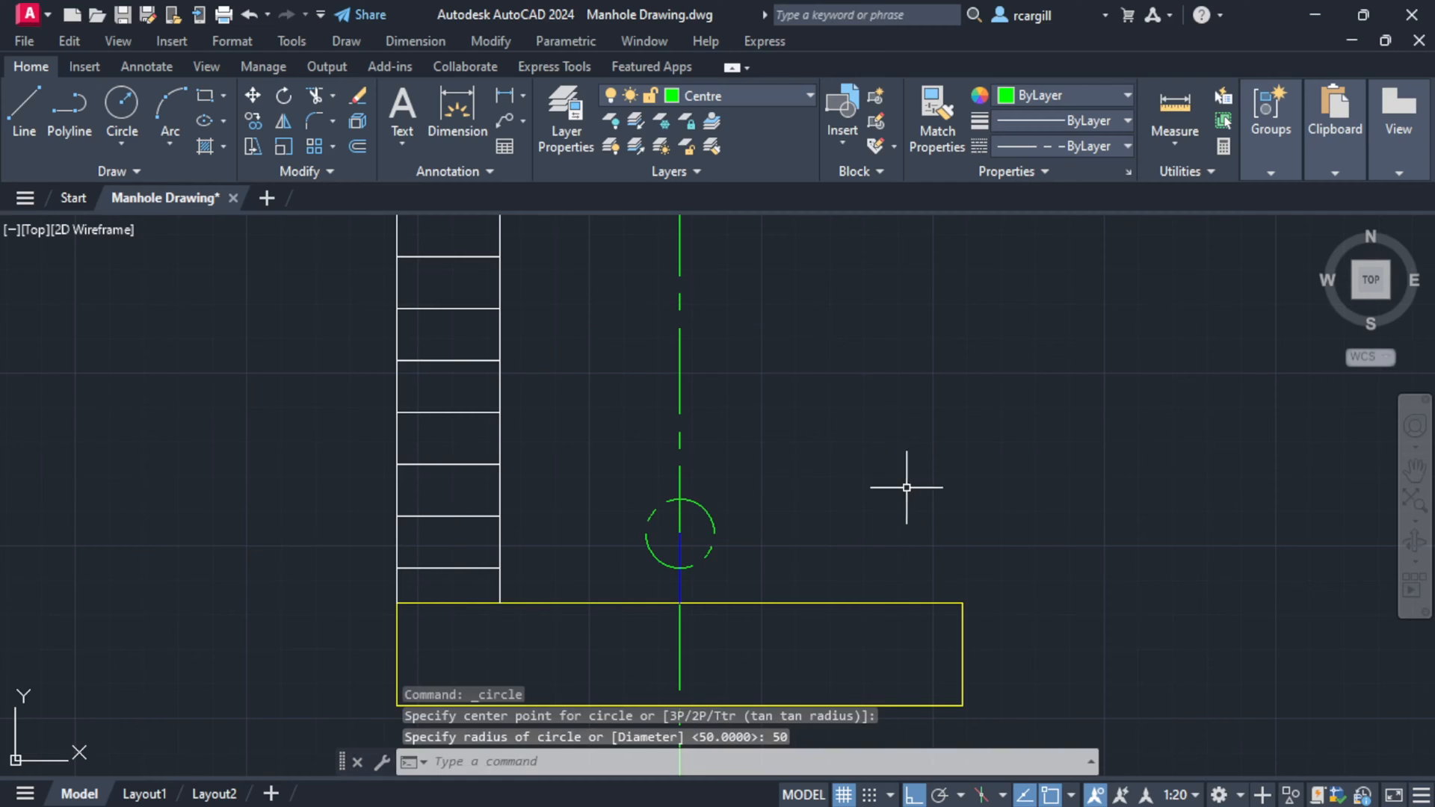
# - Move the circle to the DIMS layer
pyautogui.click(702, 512)
pyautogui.click(759, 101)
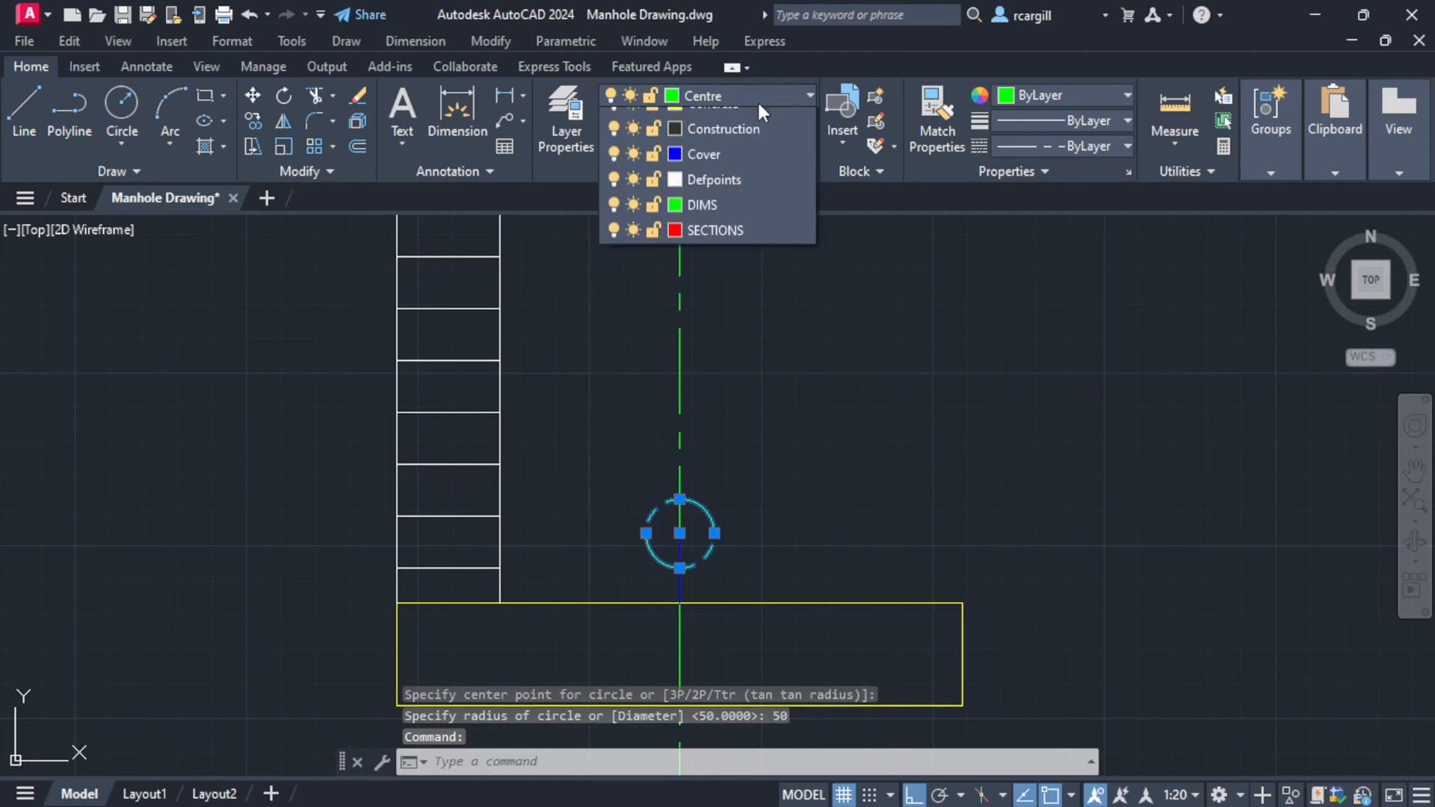
pyautogui.click(720, 289)
pyautogui.press('Escape')
pyautogui.press('Escape')
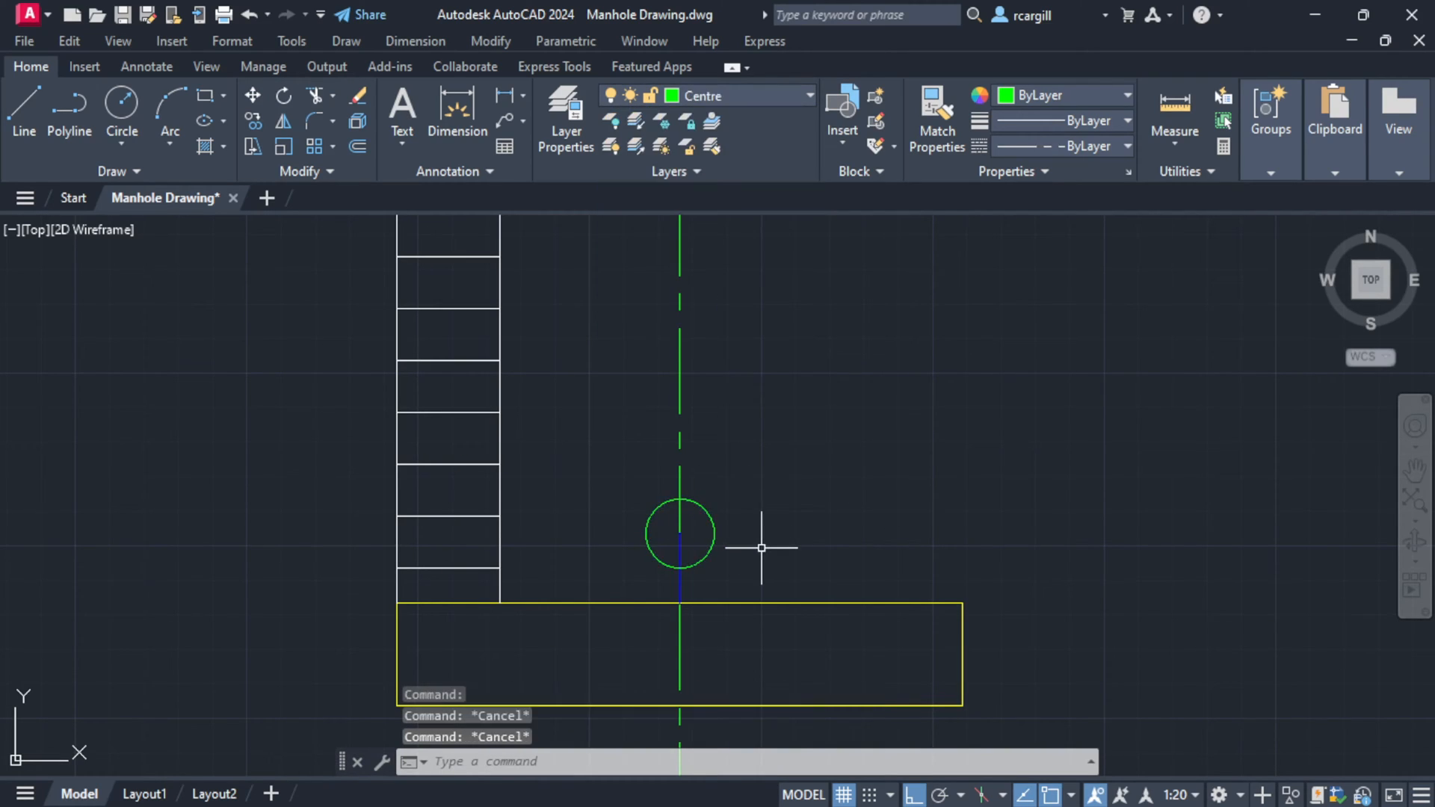
# - Erase the short blue vertical guide line between the circle's centre and the base
pyautogui.scroll(2, 736, 515)
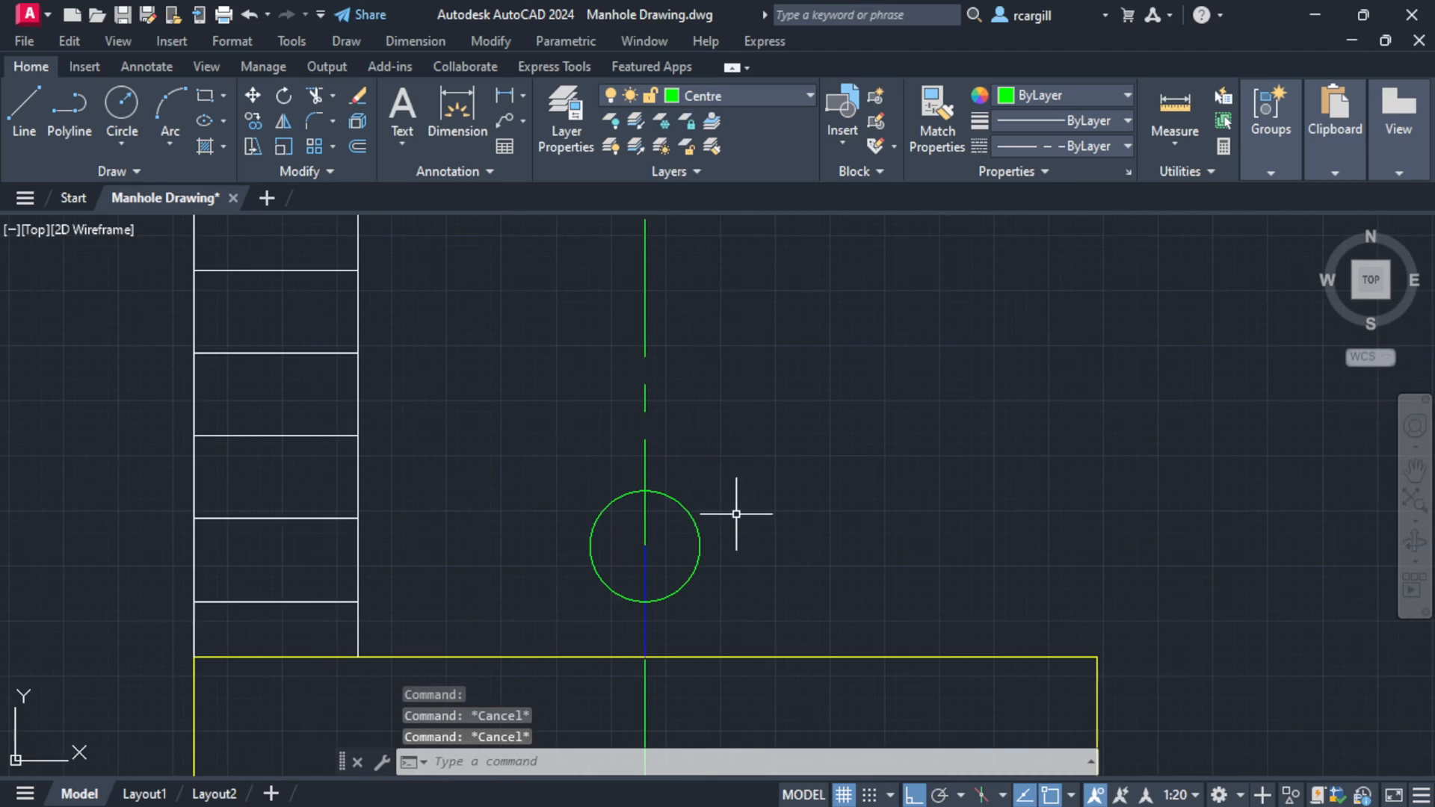
pyautogui.click(647, 567)
pyautogui.press('Delete')
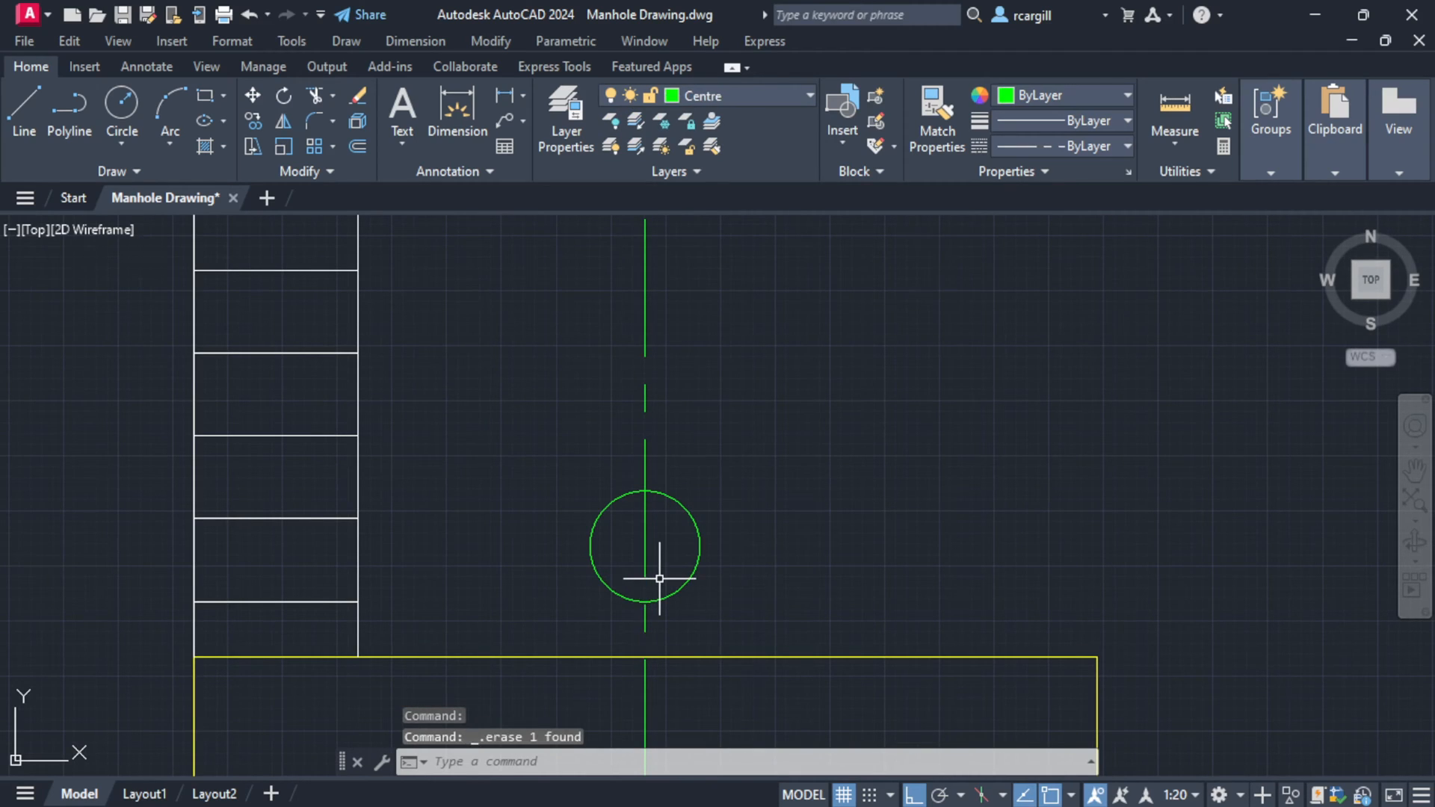
pyautogui.scroll(-2, 660, 578)
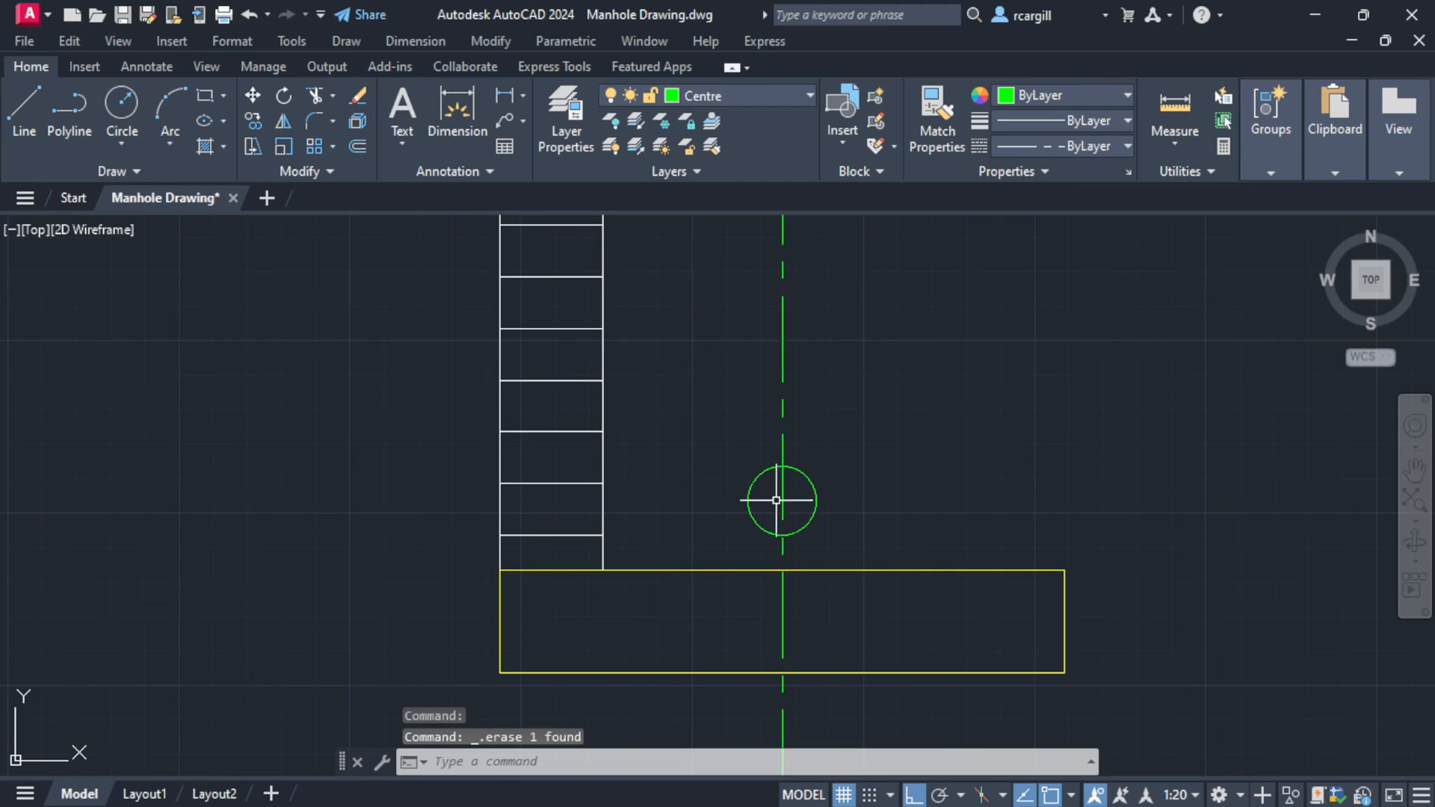
# - Compare the new circle above the base with the reference section's channel, benching and inlet pipe
pyautogui.click(119, 114)
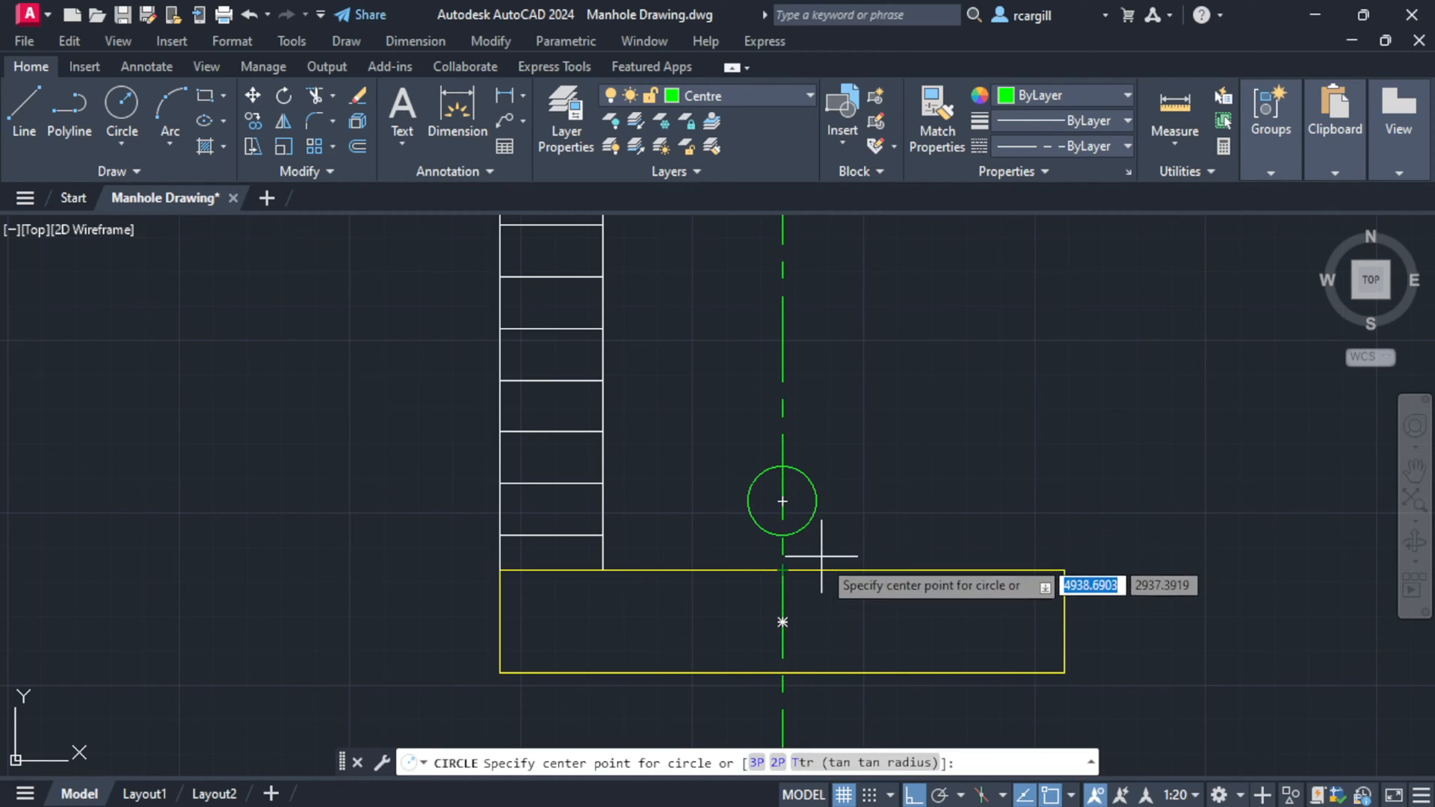
pyautogui.press('Escape')
pyautogui.scroll(-2, 782, 496)
pyautogui.moveTo(782, 496)
pyautogui.mouseDown(button='middle')
pyautogui.moveTo(768, 458)
pyautogui.moveTo(945, 437)
pyautogui.mouseUp(button='middle')
pyautogui.scroll(-2, 950, 453)
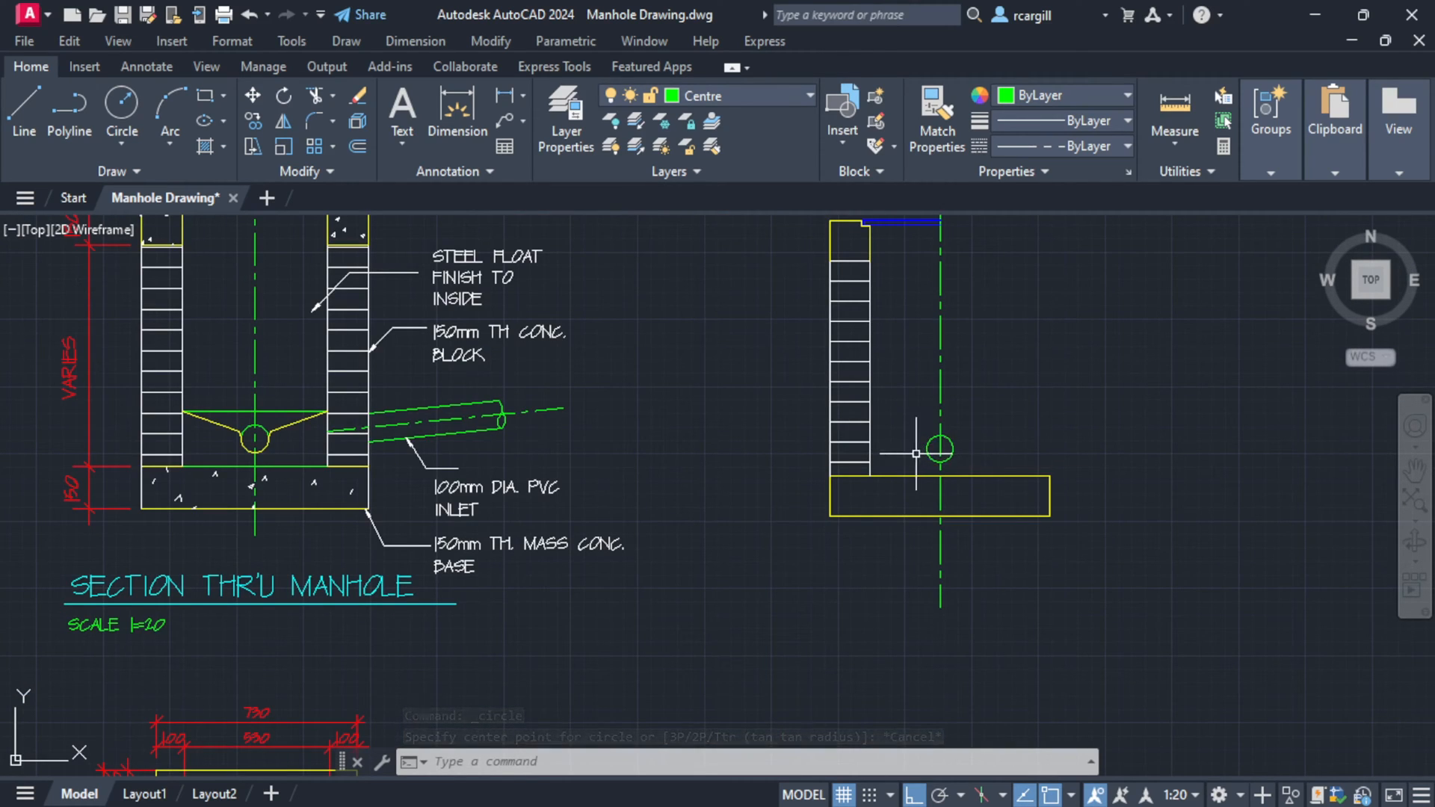
pyautogui.scroll(2, 944, 450)
pyautogui.moveTo(746, 448); pyautogui.dragTo(1184, 463, button='middle')
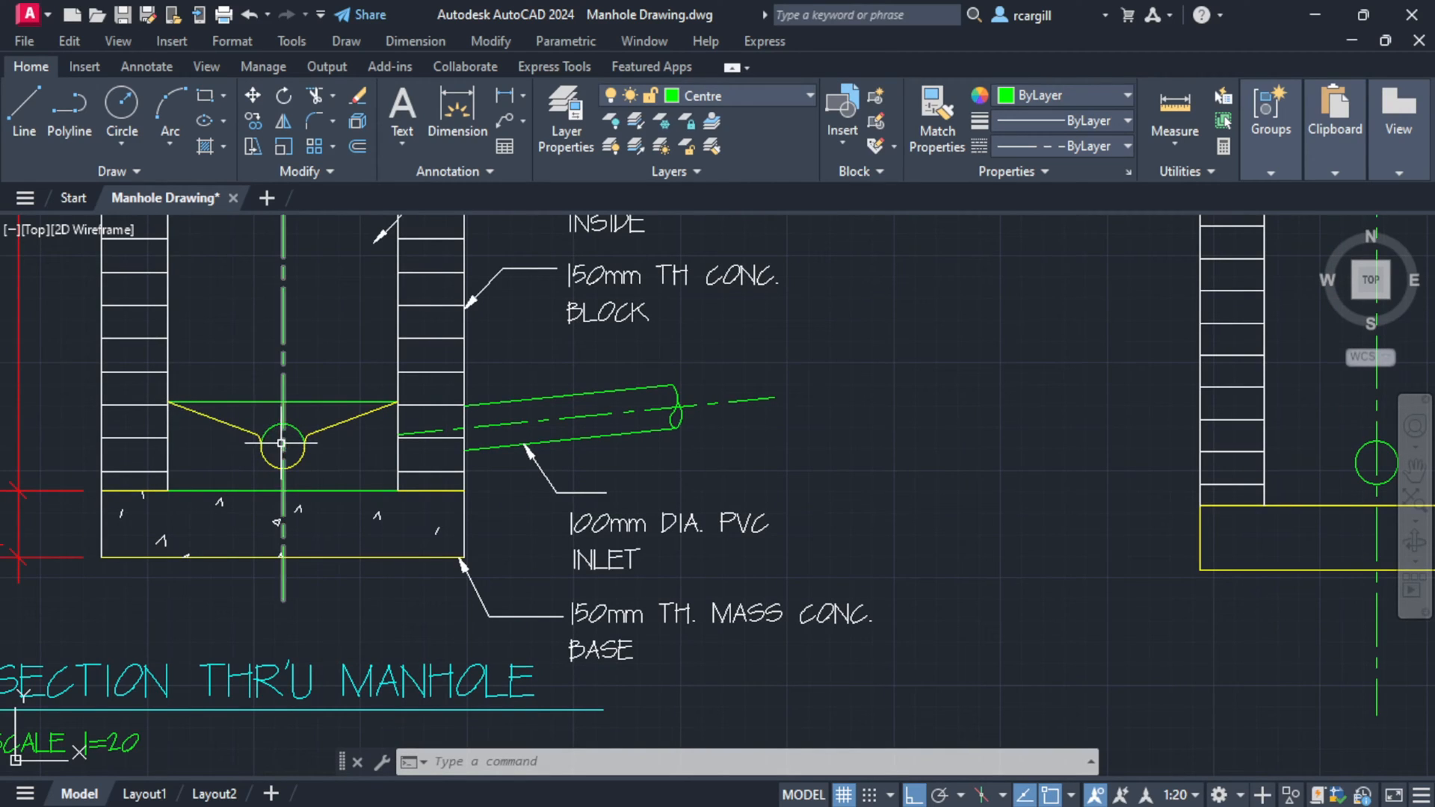
pyautogui.scroll(-4, 182, 481)
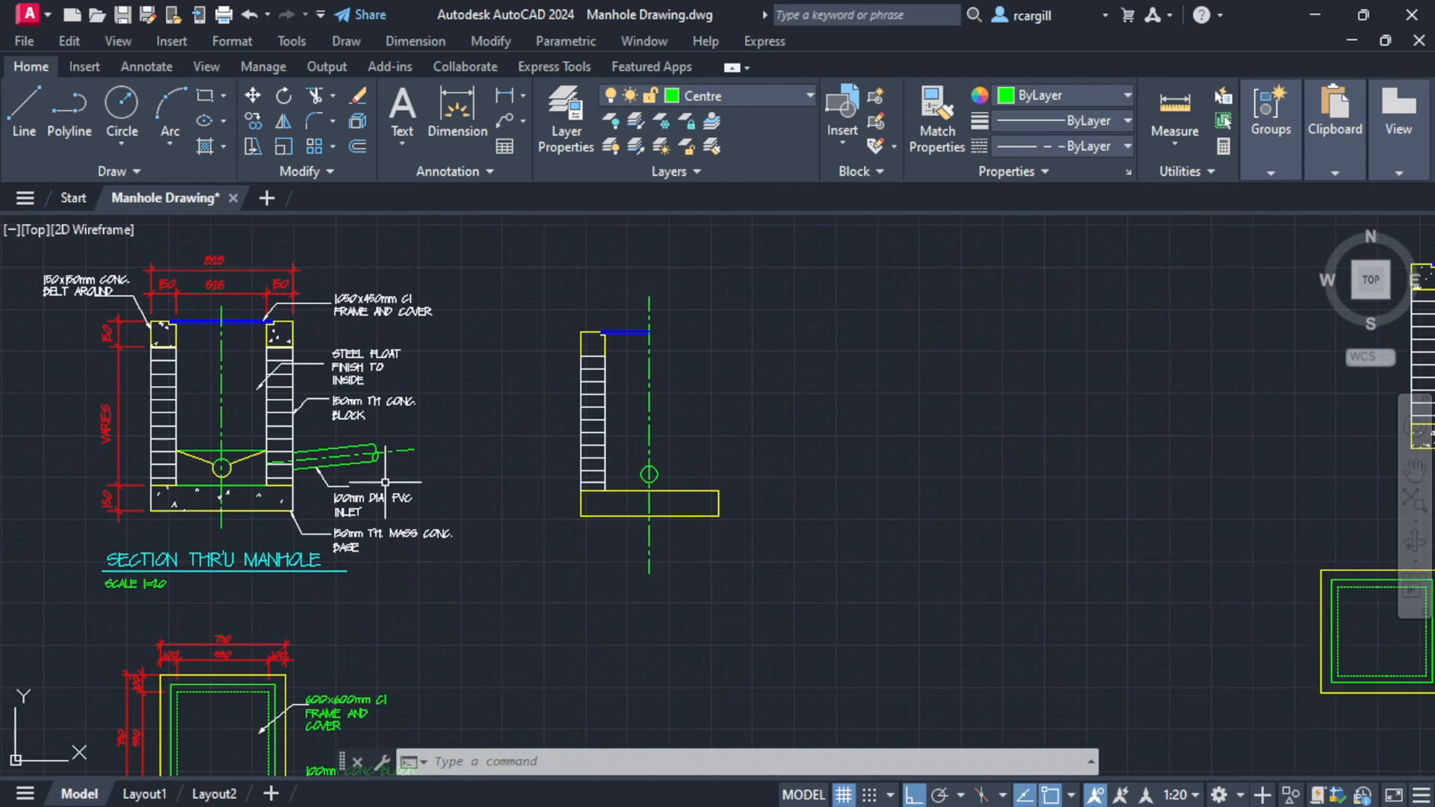
# - Draw a horizontal line from the circle's centre to just past the base's far end, away from the block wall
pyautogui.scroll(4, 632, 480)
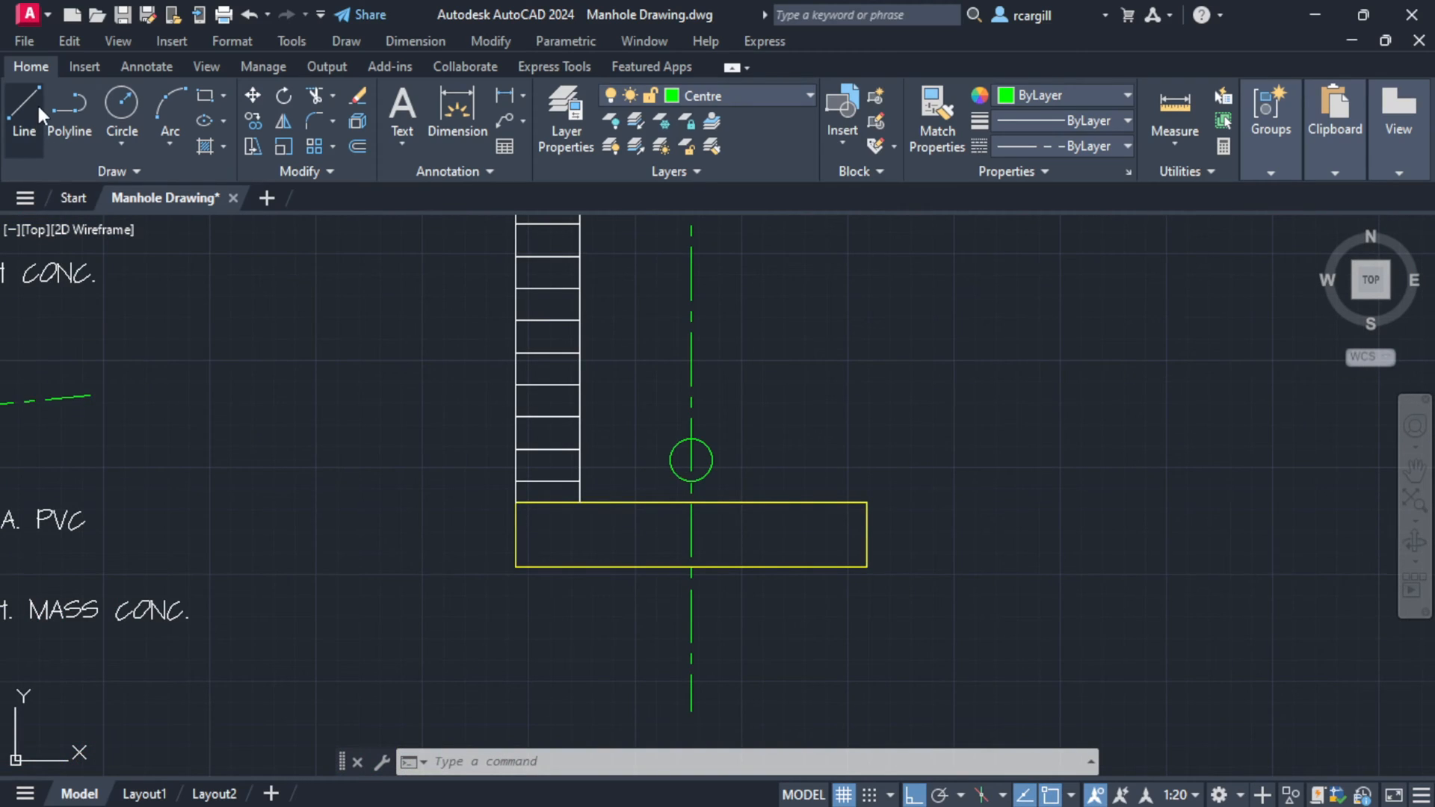
pyautogui.click(13, 108)
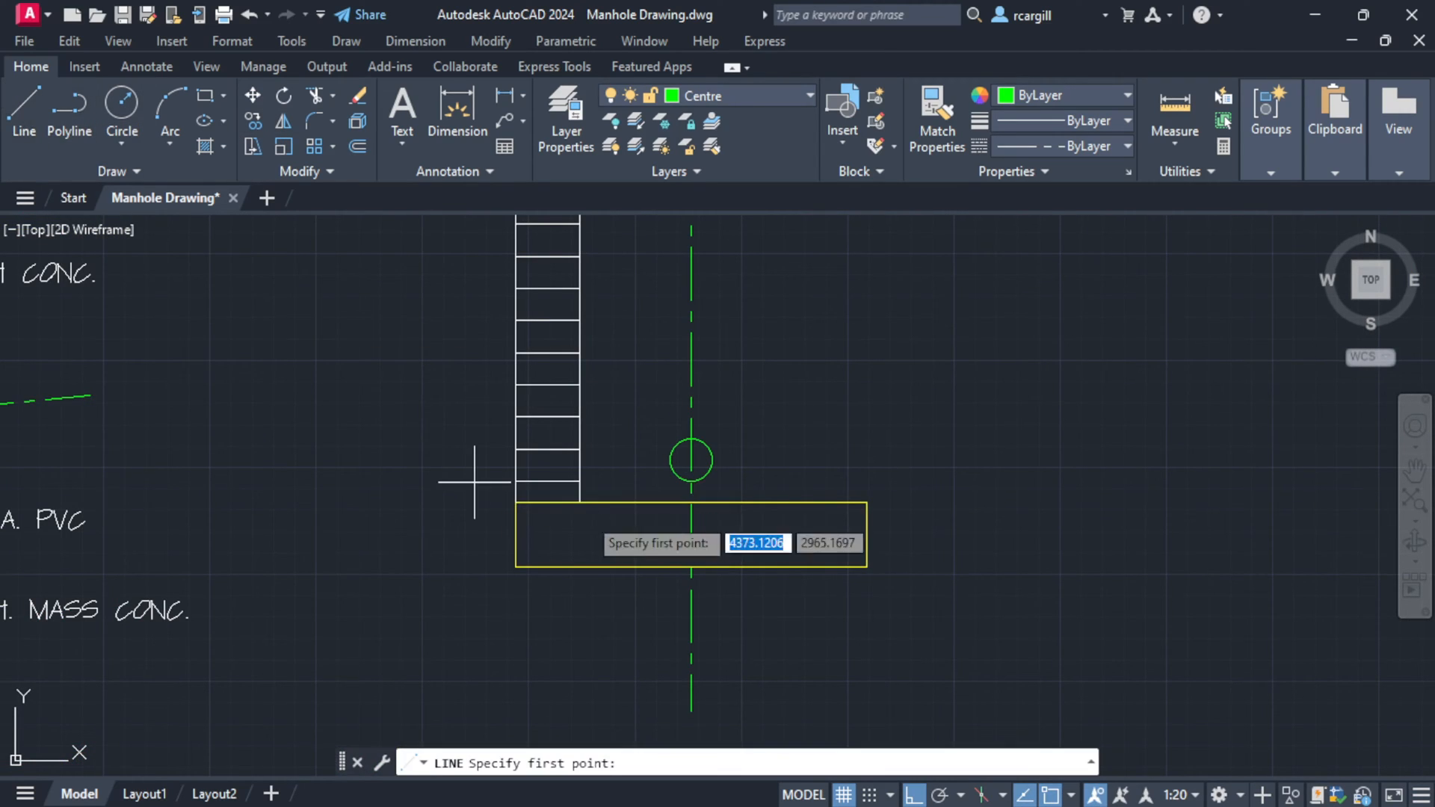
pyautogui.click(691, 460)
pyautogui.click(913, 459)
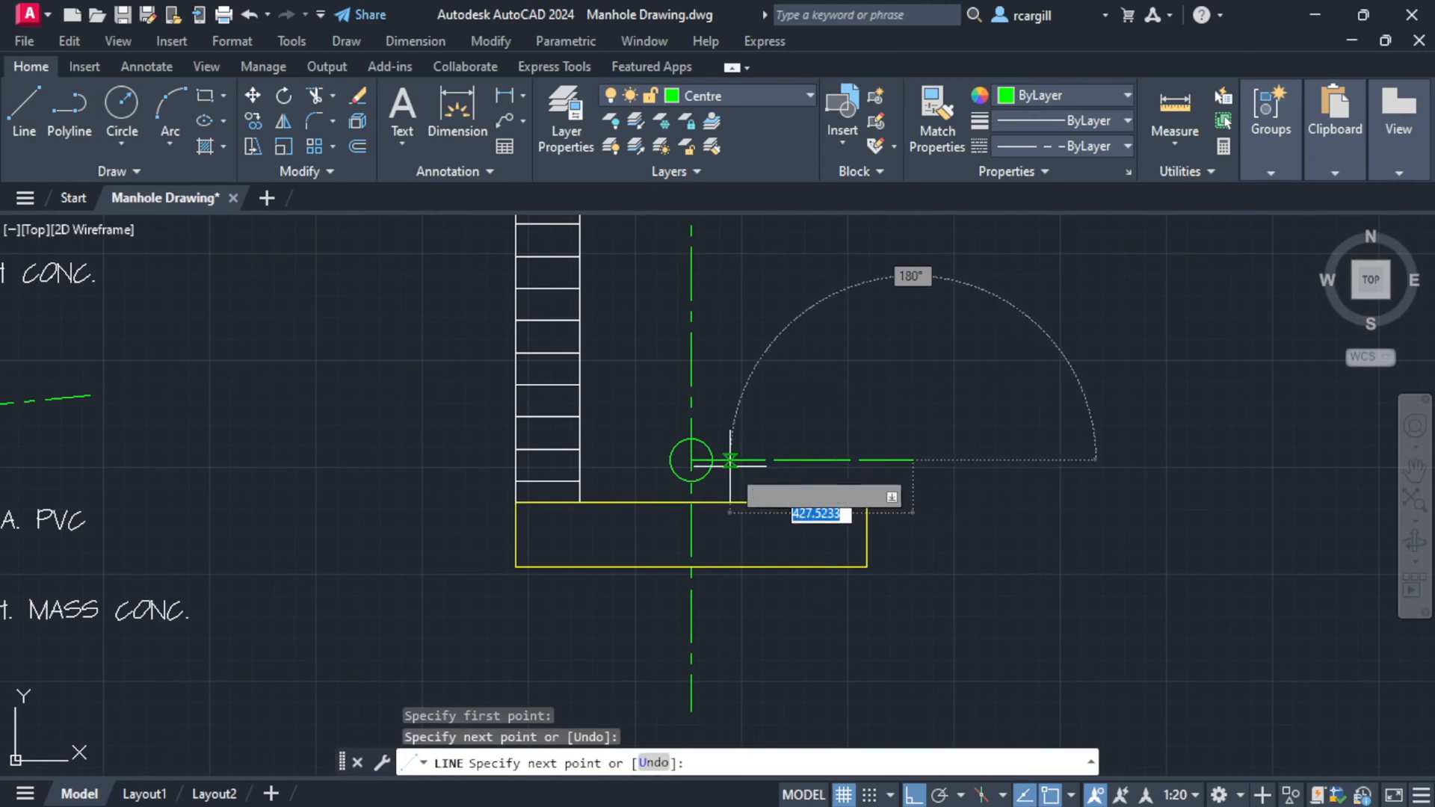
pyautogui.press('Escape')
# - Stretch the horizontal line's inner end to the block wall's inner face, about 785 mm overall, and move it to the DIMS layer
pyautogui.click(691, 459)
pyautogui.click(691, 460)
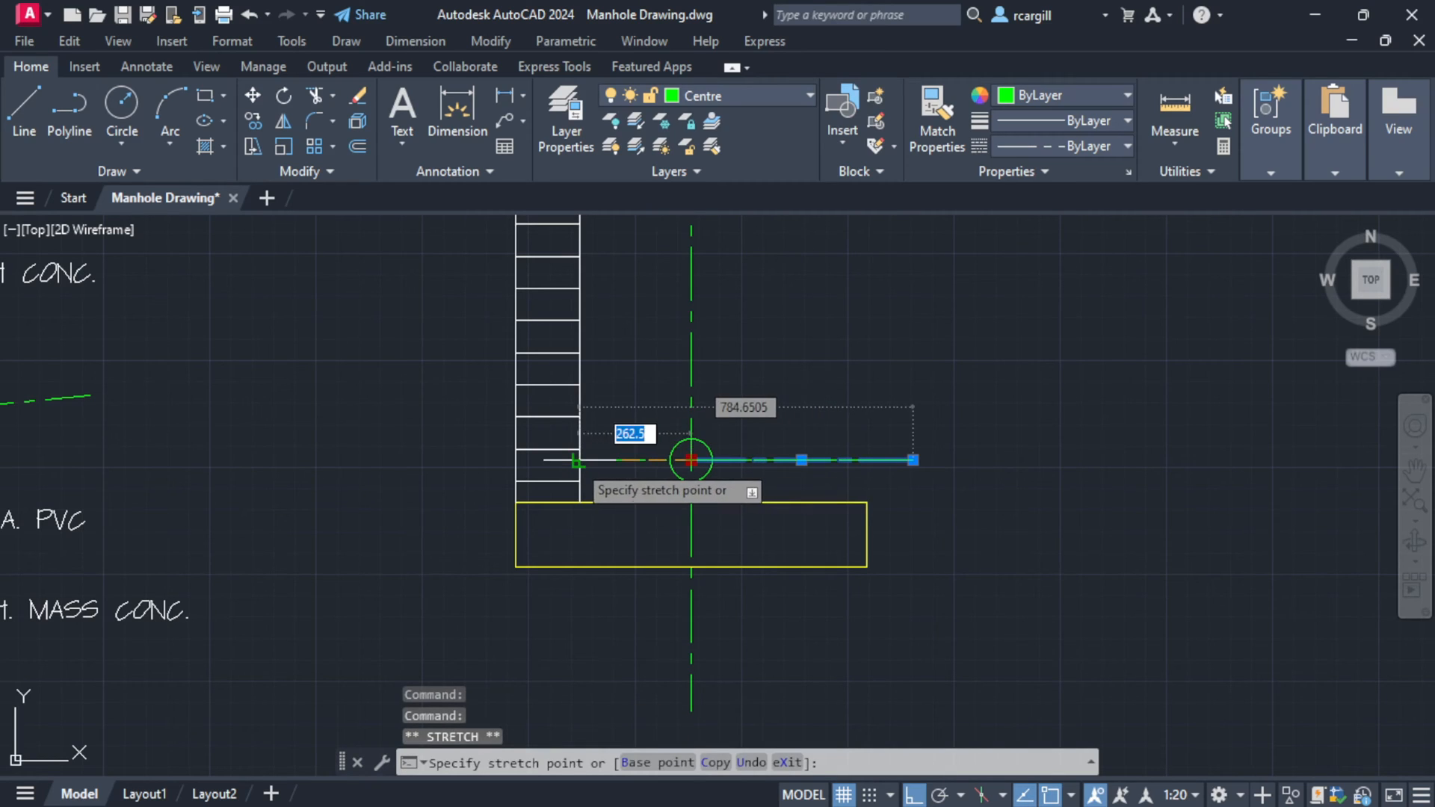
pyautogui.click(579, 459)
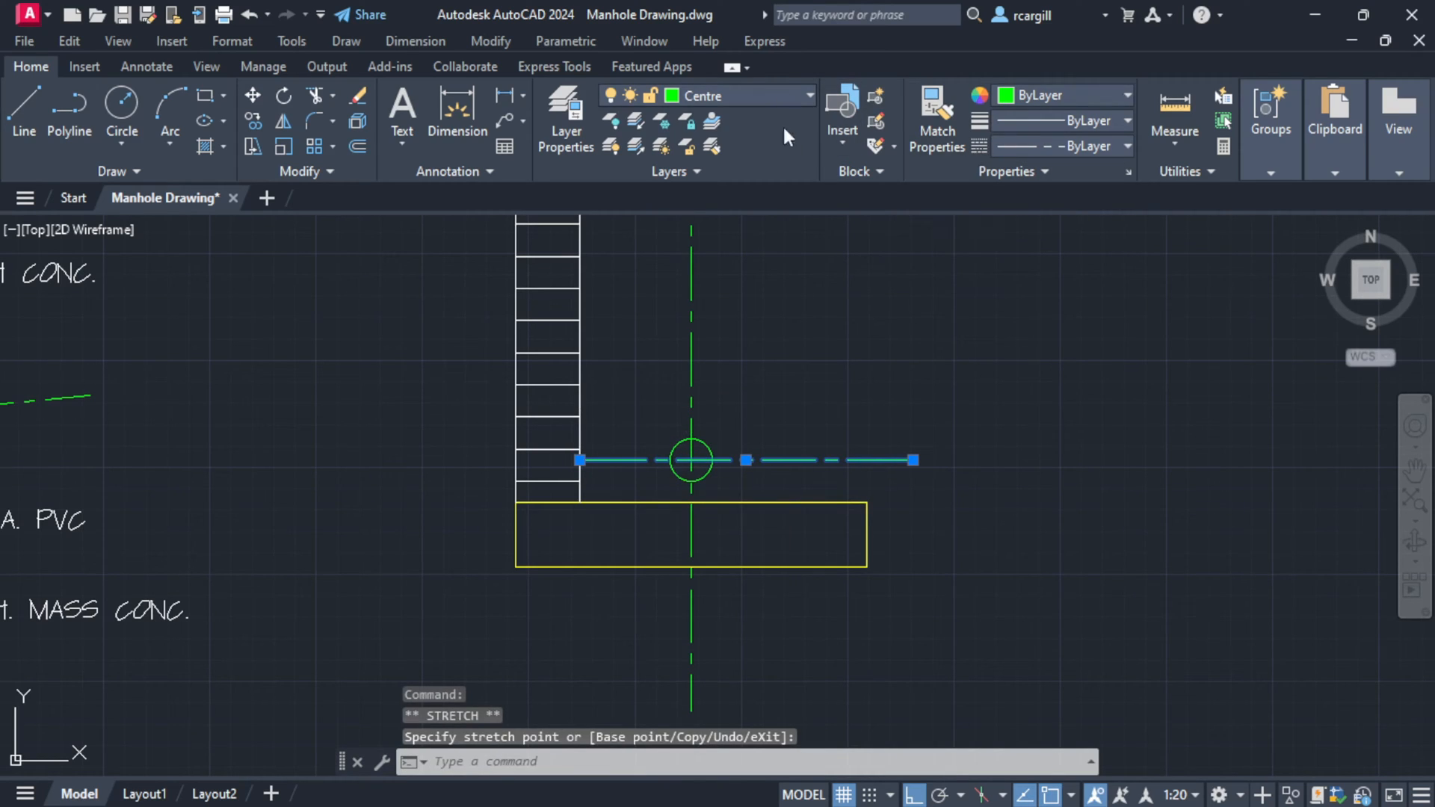
pyautogui.press('Escape')
pyautogui.click(782, 95)
pyautogui.click(706, 299)
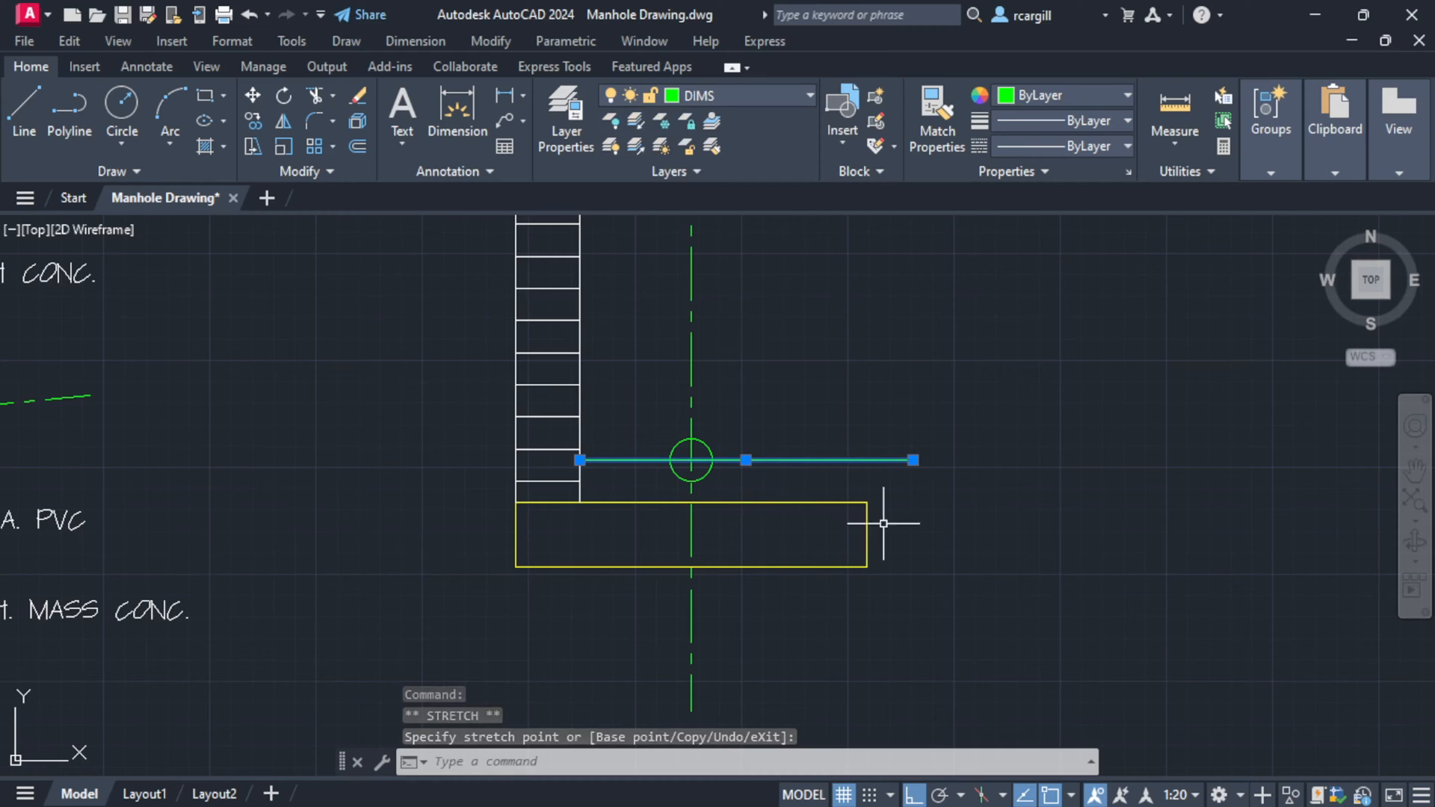
# - Offset the horizontal line through the circle's centre 100 mm upward
pyautogui.write('off')
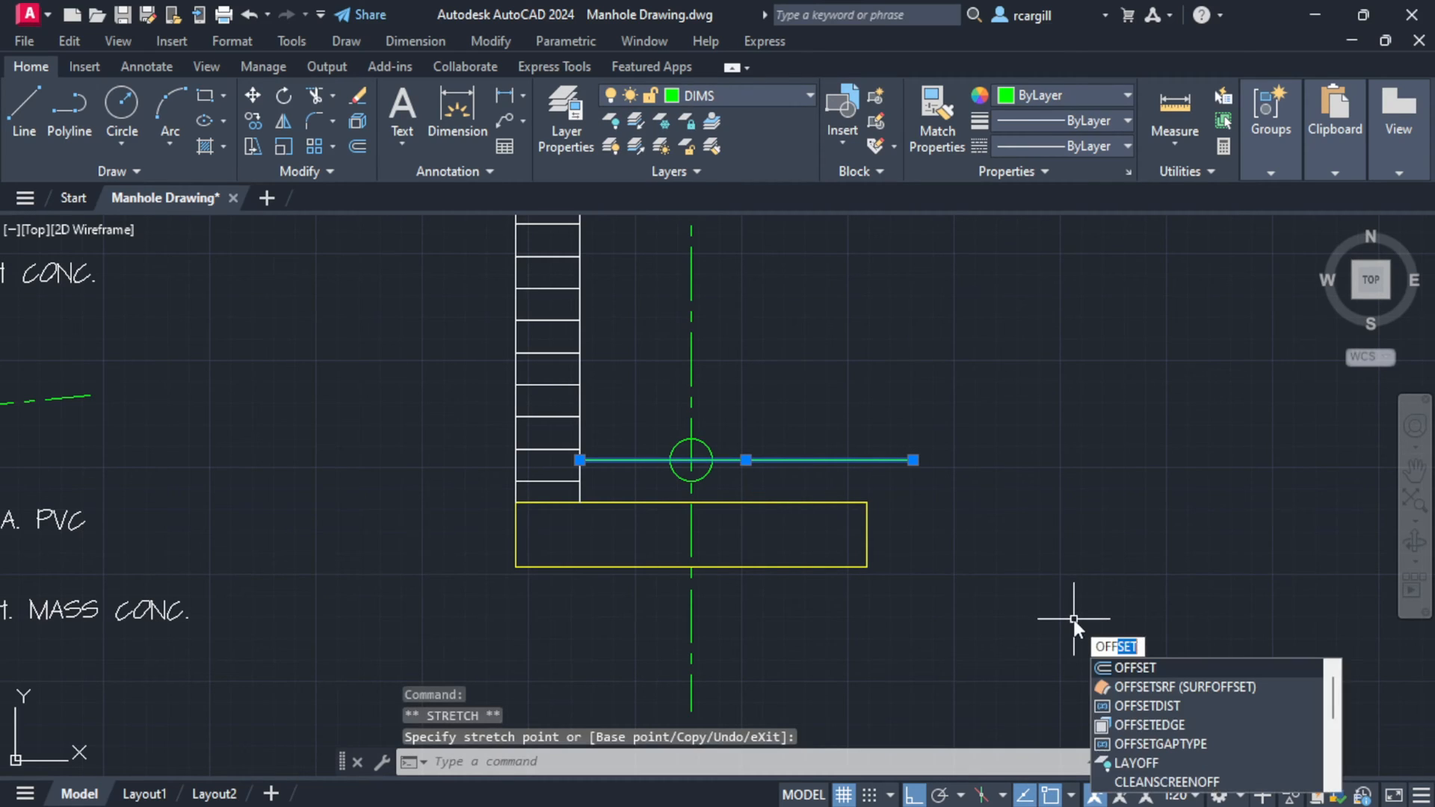
pyautogui.press('Return')
pyautogui.write('100')
pyautogui.press('Return')
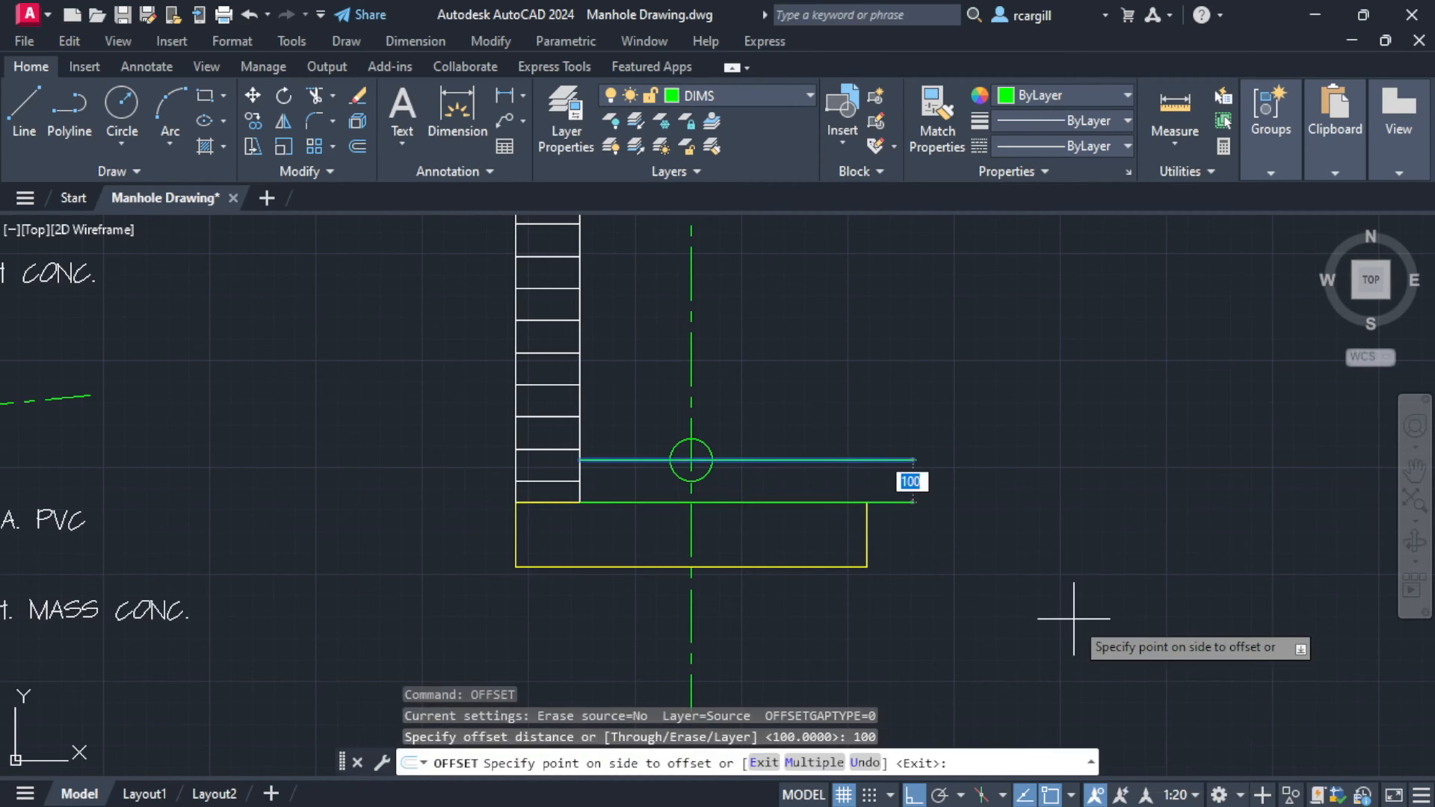
pyautogui.click(812, 318)
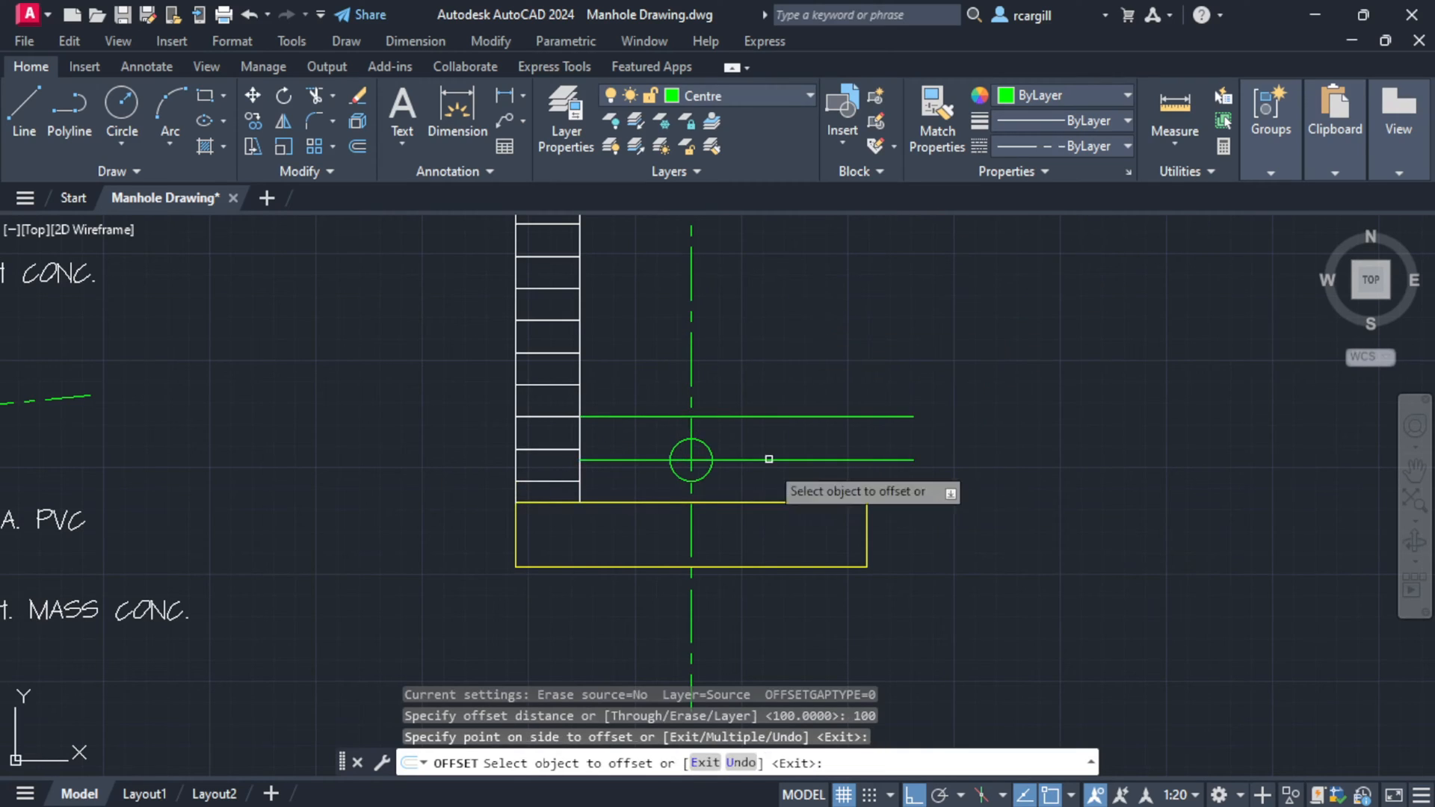
pyautogui.press('Escape')
pyautogui.press('Escape')
# - Erase the original horizontal line running through the circle's centre
pyautogui.moveTo(400, 455); pyautogui.dragTo(711, 410, button='middle')
pyautogui.moveTo(555, 410); pyautogui.dragTo(652, 380, button='middle')
pyautogui.scroll(-2, 555, 415)
pyautogui.scroll(2, 566, 345)
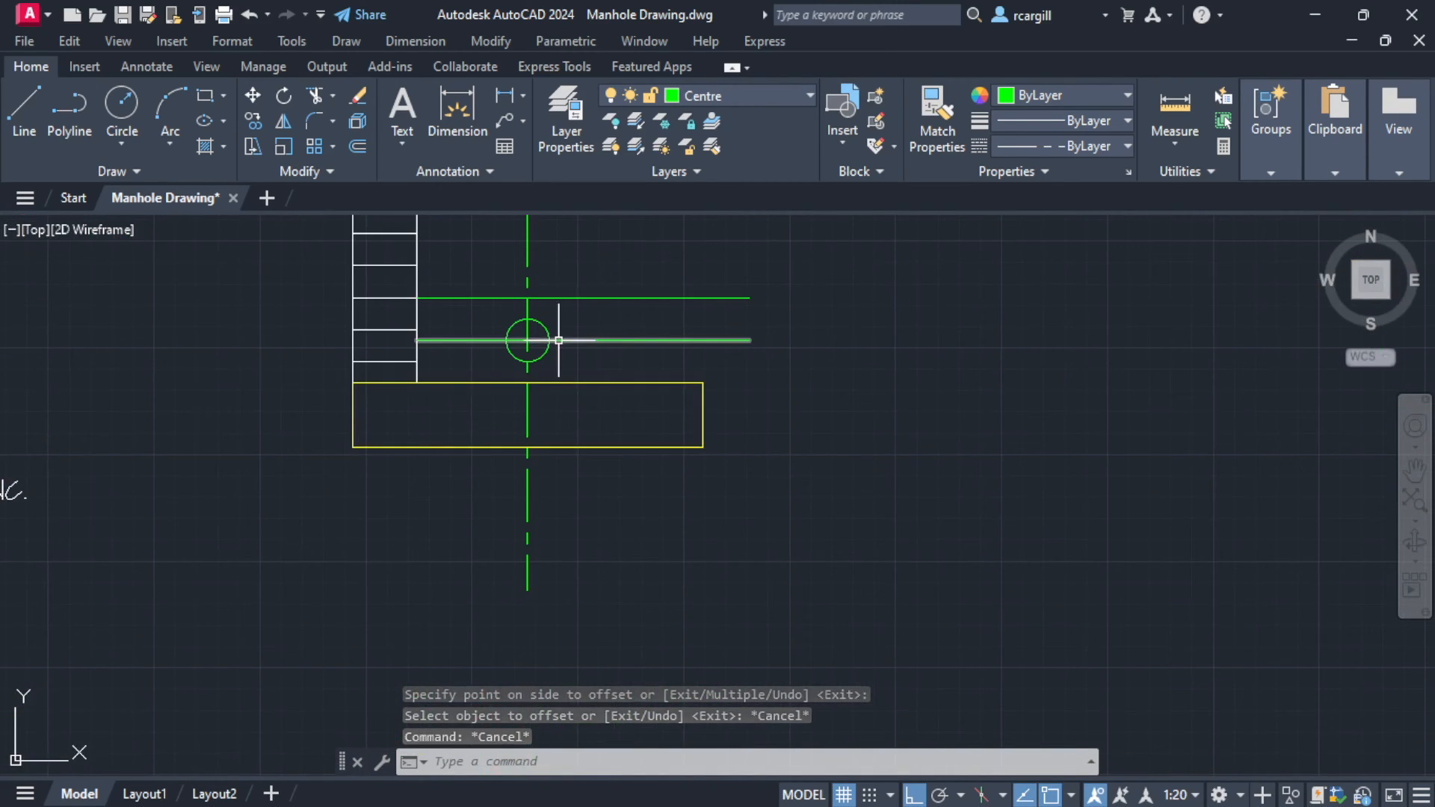
pyautogui.scroll(-2, 493, 340)
pyautogui.moveTo(533, 349); pyautogui.dragTo(737, 383, button='middle')
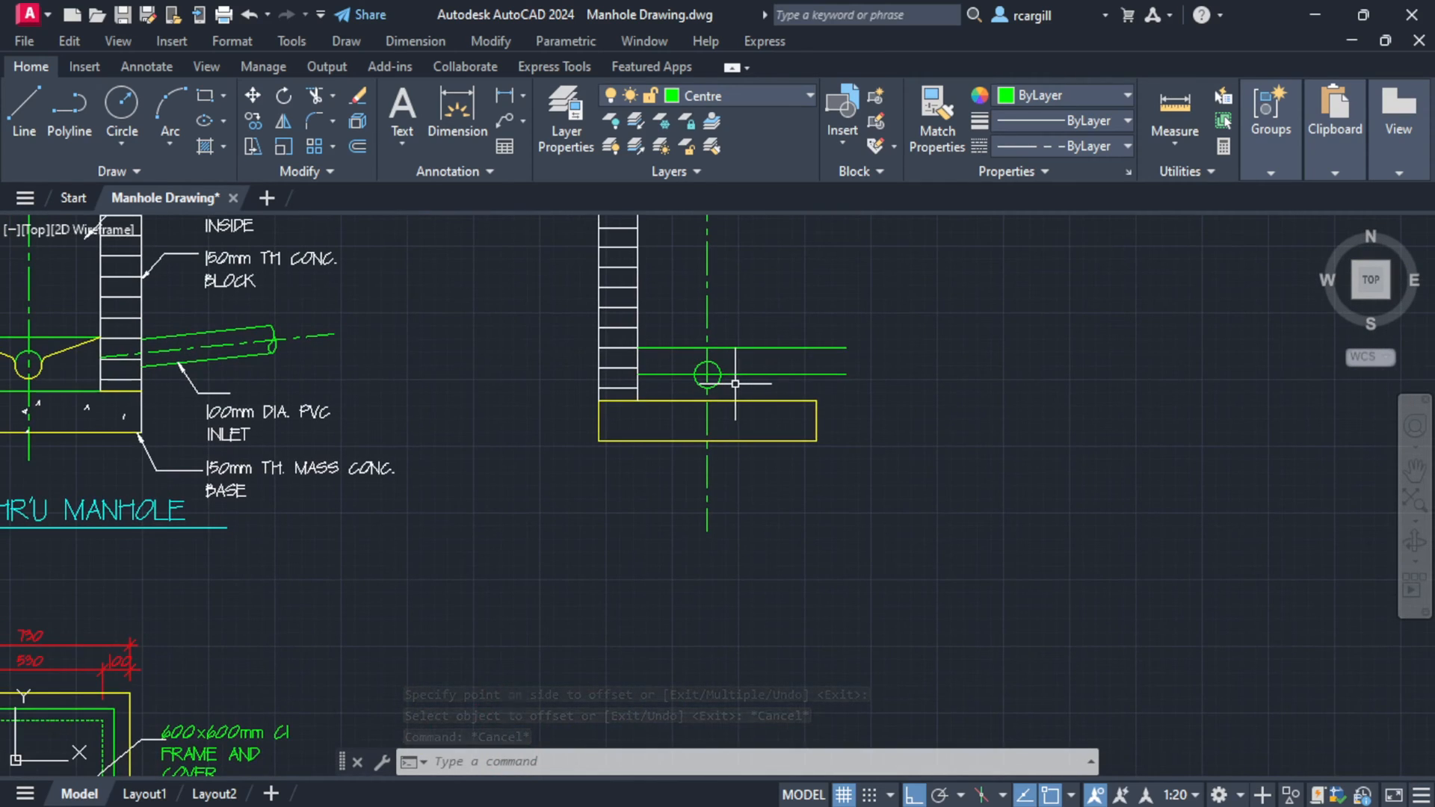
pyautogui.click(743, 373)
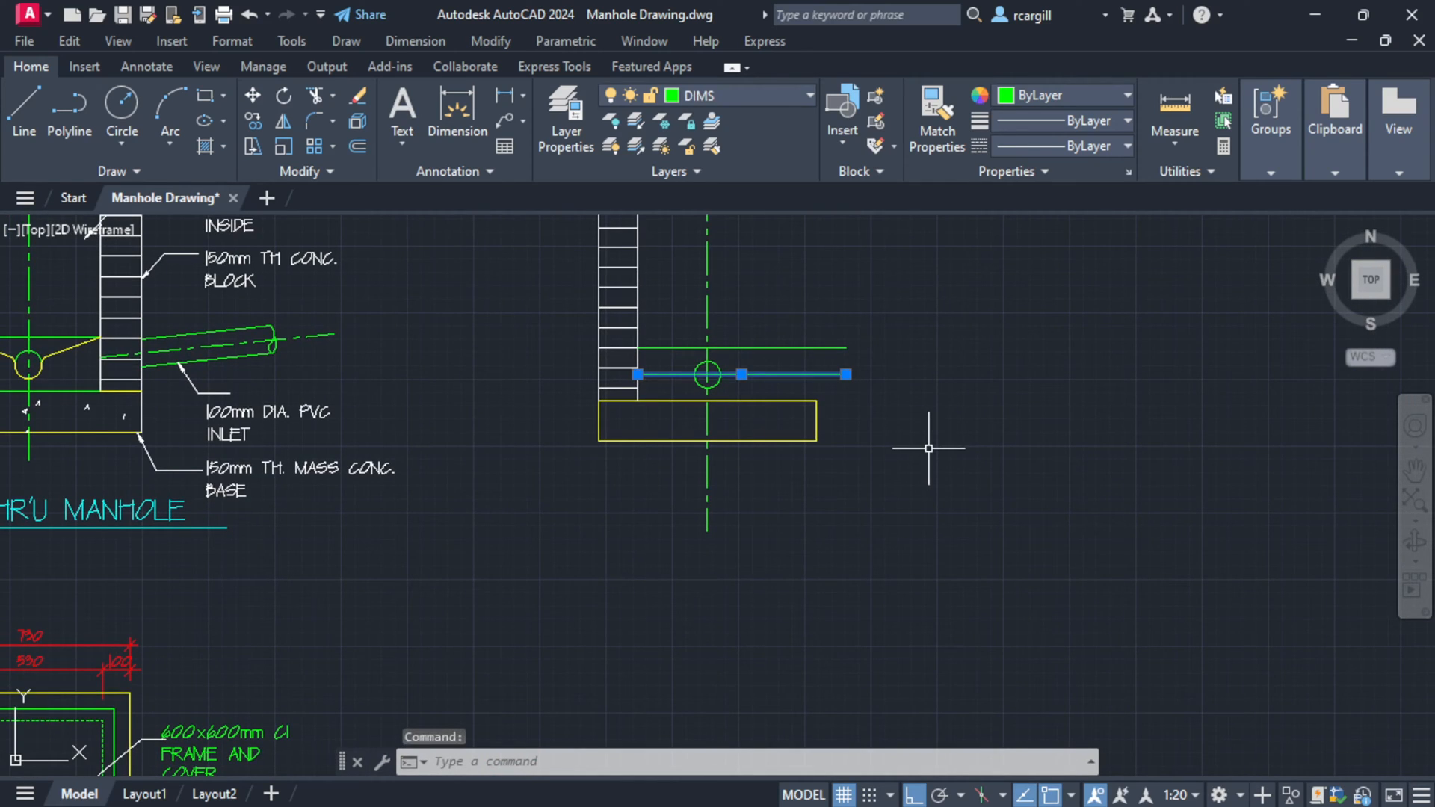
pyautogui.press('Delete')
# - Draw a sloping benching line on the Concrete layer from the offset line's end at the block wall to the circle's centre
pyautogui.moveTo(694, 388)
pyautogui.mouseDown(button='middle')
pyautogui.moveTo(710, 506)
pyautogui.moveTo(704, 485)
pyautogui.moveTo(919, 443)
pyautogui.mouseUp(button='middle')
pyautogui.scroll(2, 752, 489)
pyautogui.moveTo(414, 450); pyautogui.dragTo(991, 429, button='middle')
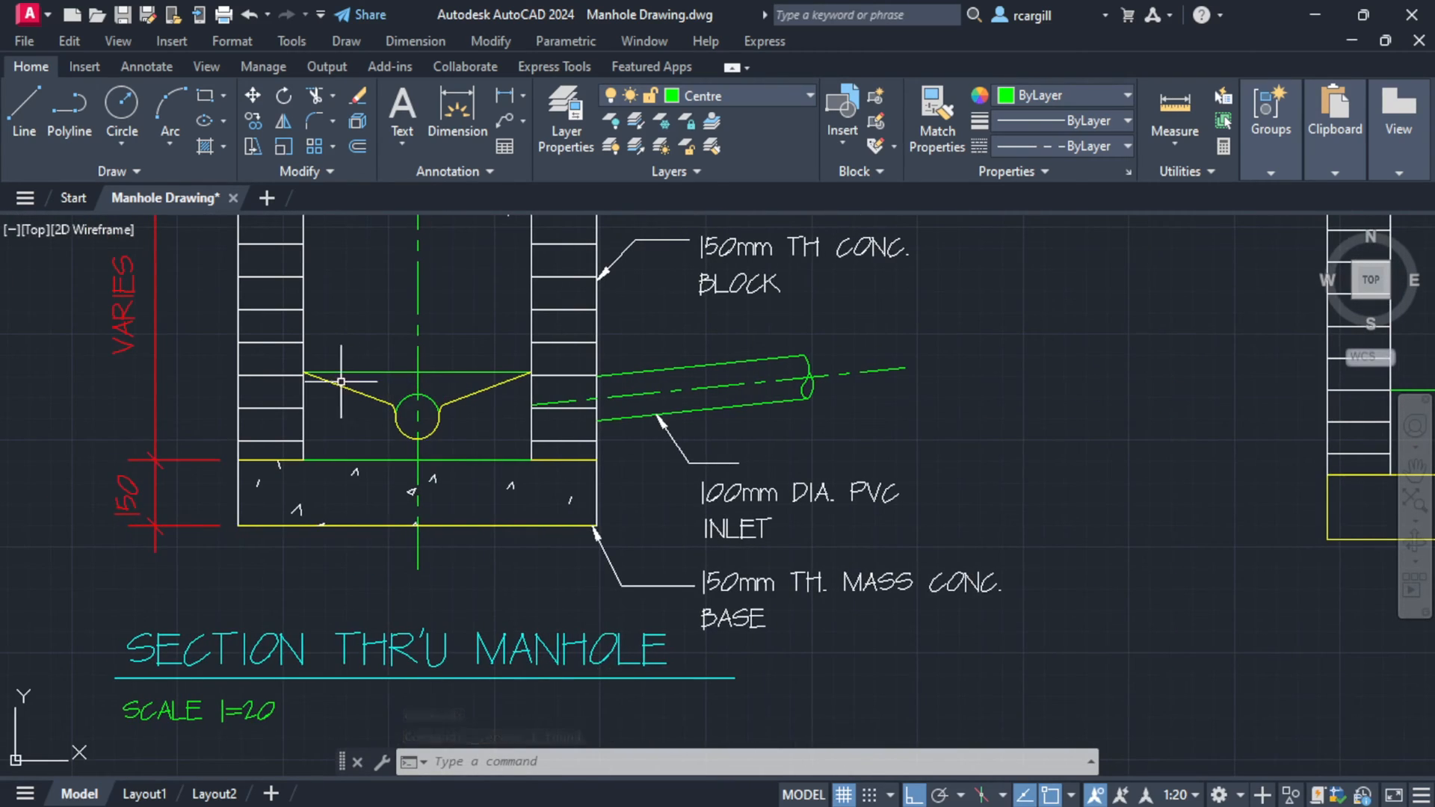
pyautogui.scroll(2, 385, 410)
pyautogui.scroll(-4, 741, 400)
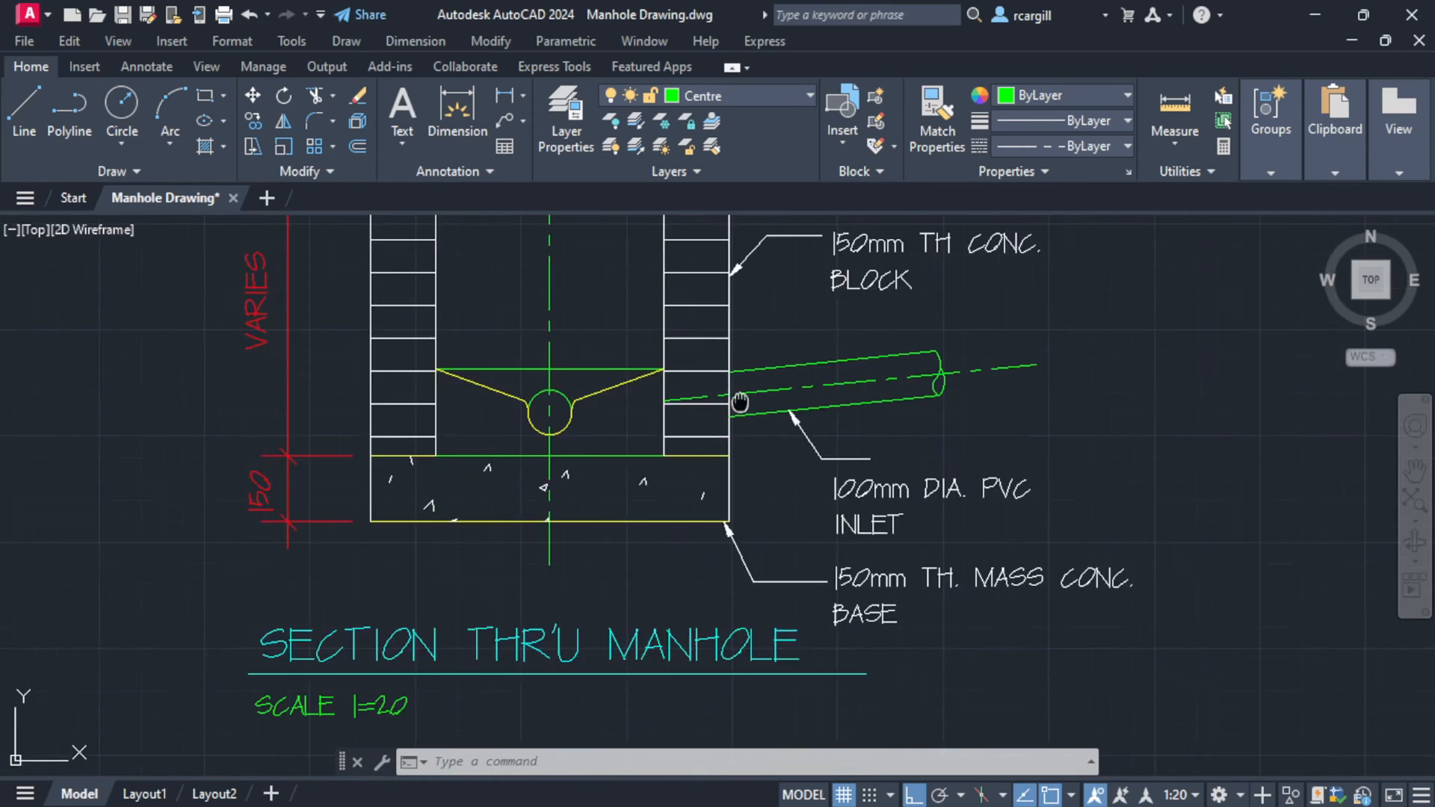
pyautogui.moveTo(740, 404); pyautogui.dragTo(141, 504, button='middle')
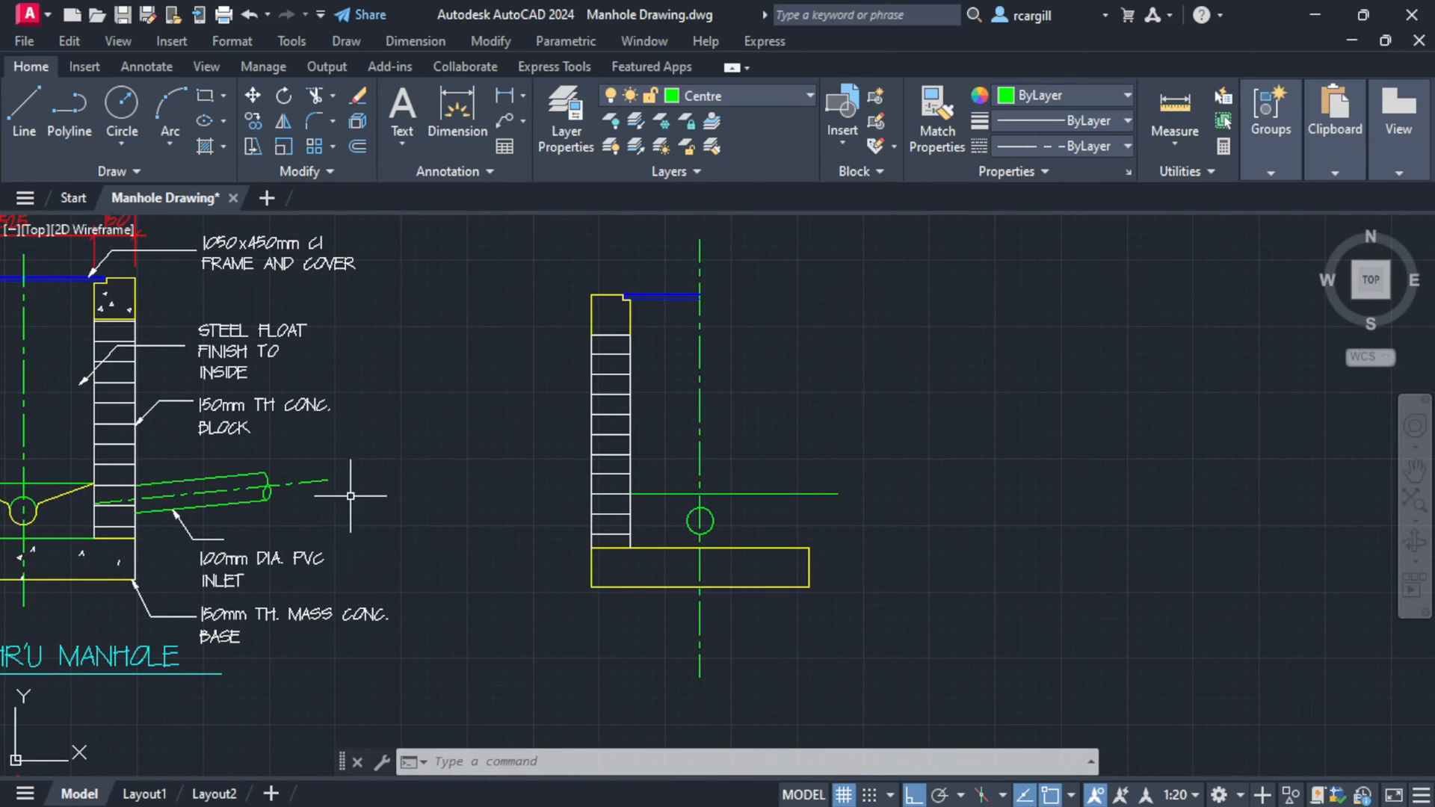
pyautogui.click(784, 96)
pyautogui.click(725, 200)
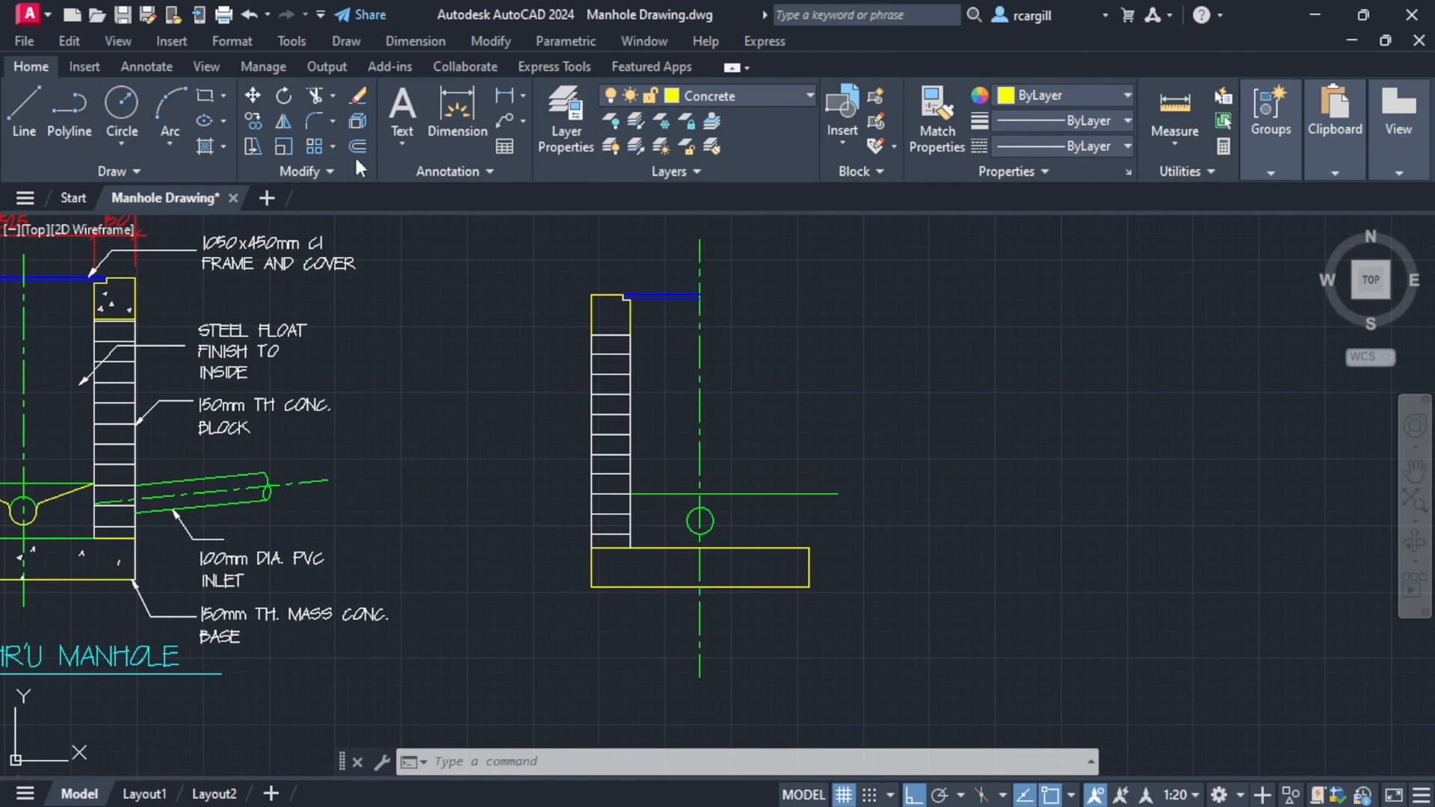
pyautogui.click(19, 99)
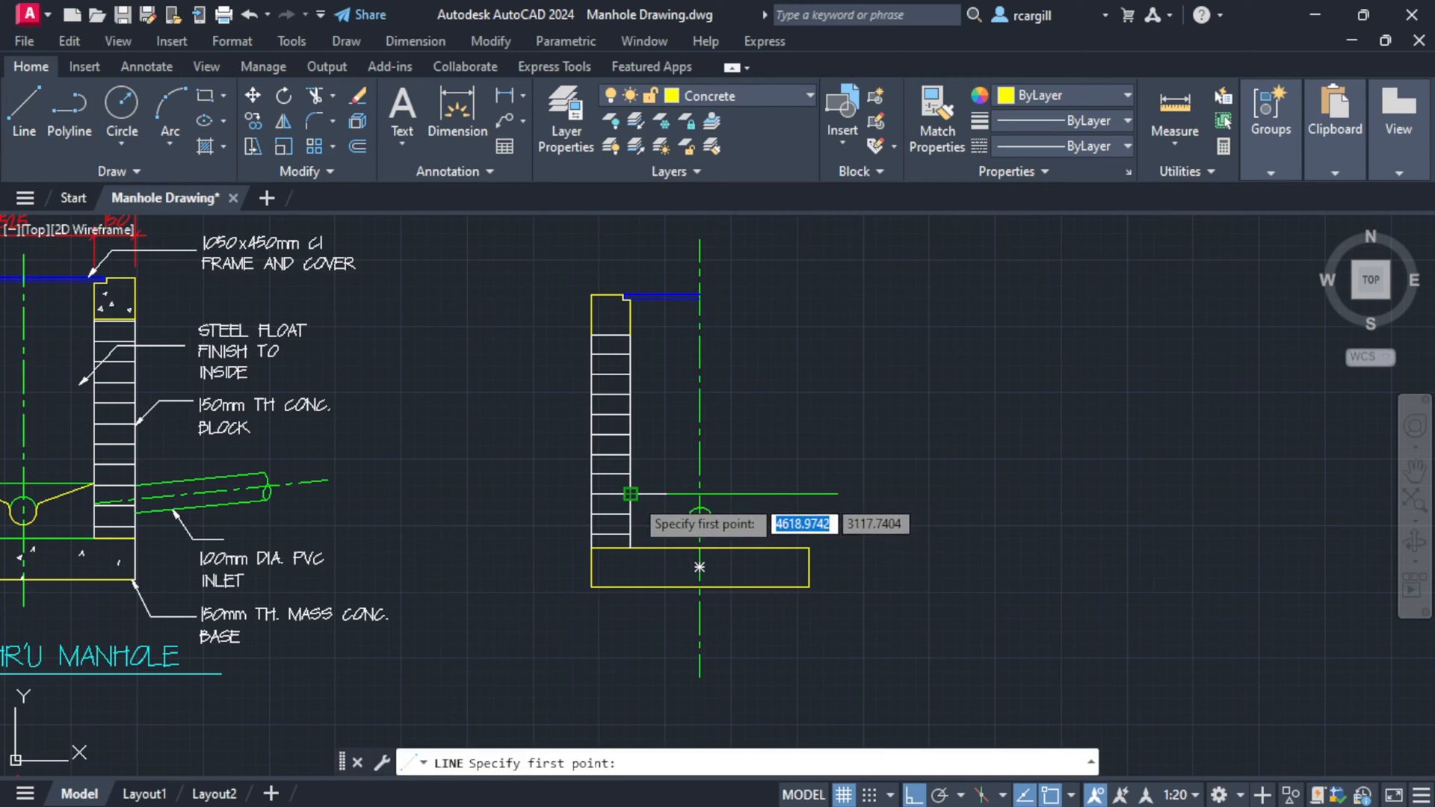
pyautogui.click(631, 495)
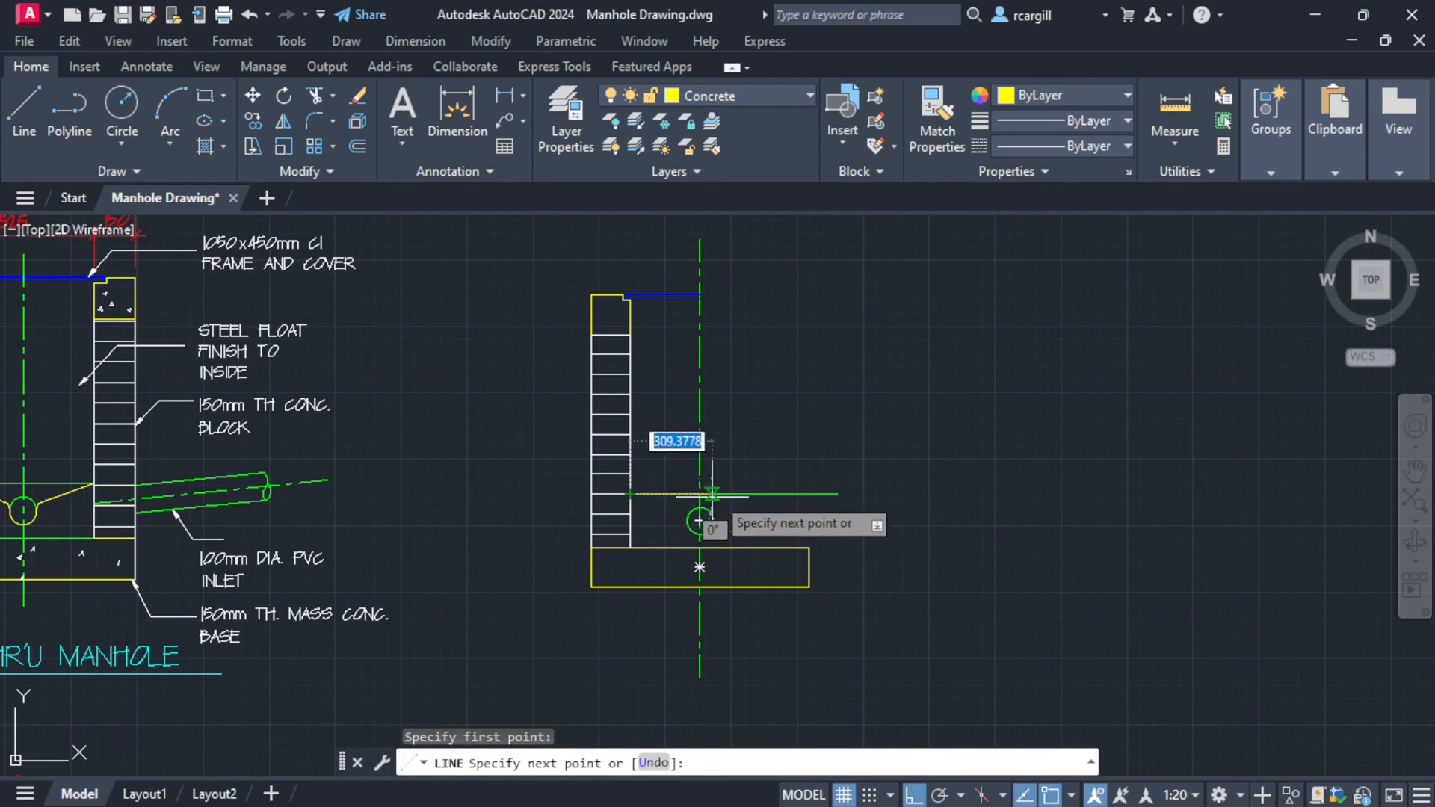
pyautogui.moveTo(732, 515); pyautogui.dragTo(804, 462, button='middle')
pyautogui.scroll(4, 804, 462)
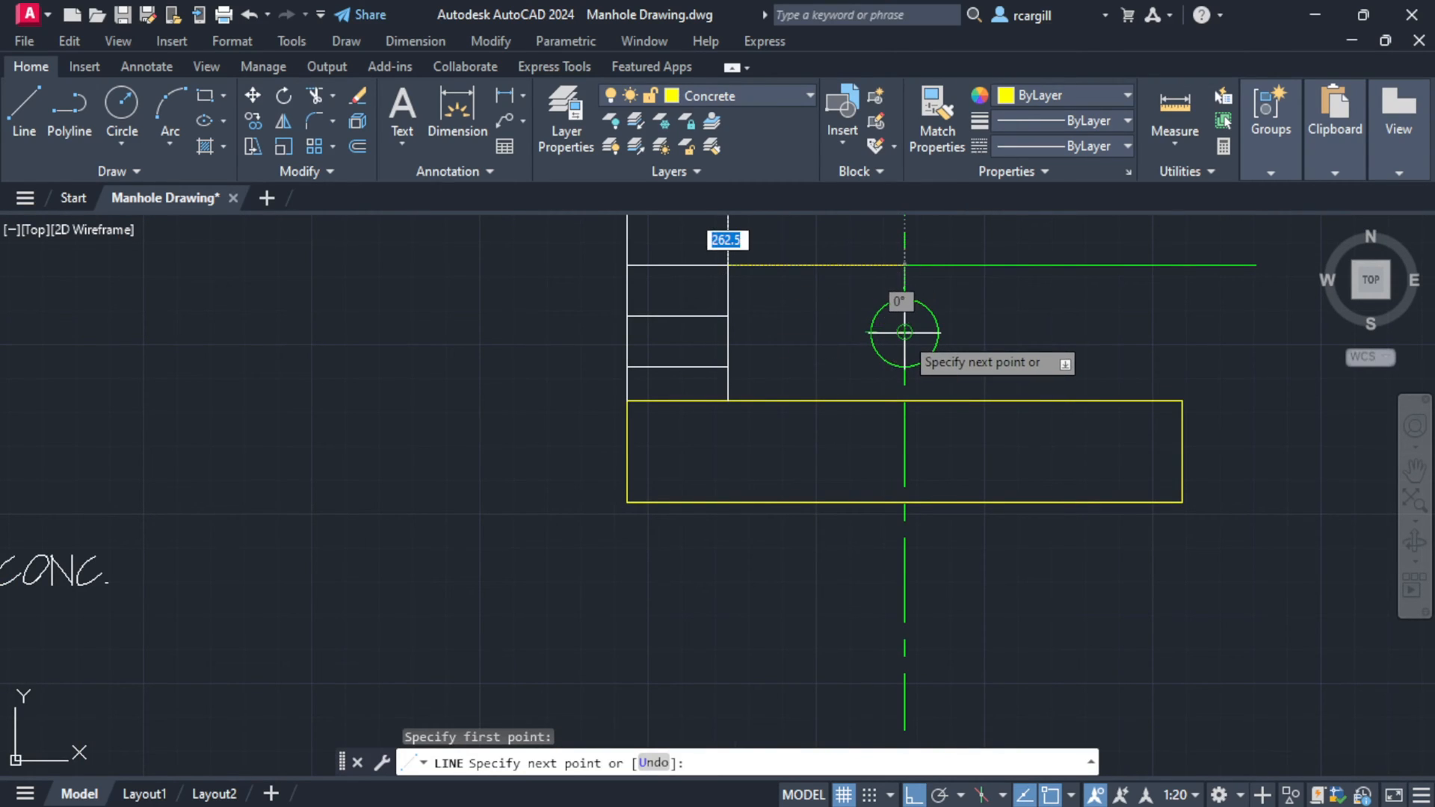
pyautogui.click(905, 332)
pyautogui.press('Escape')
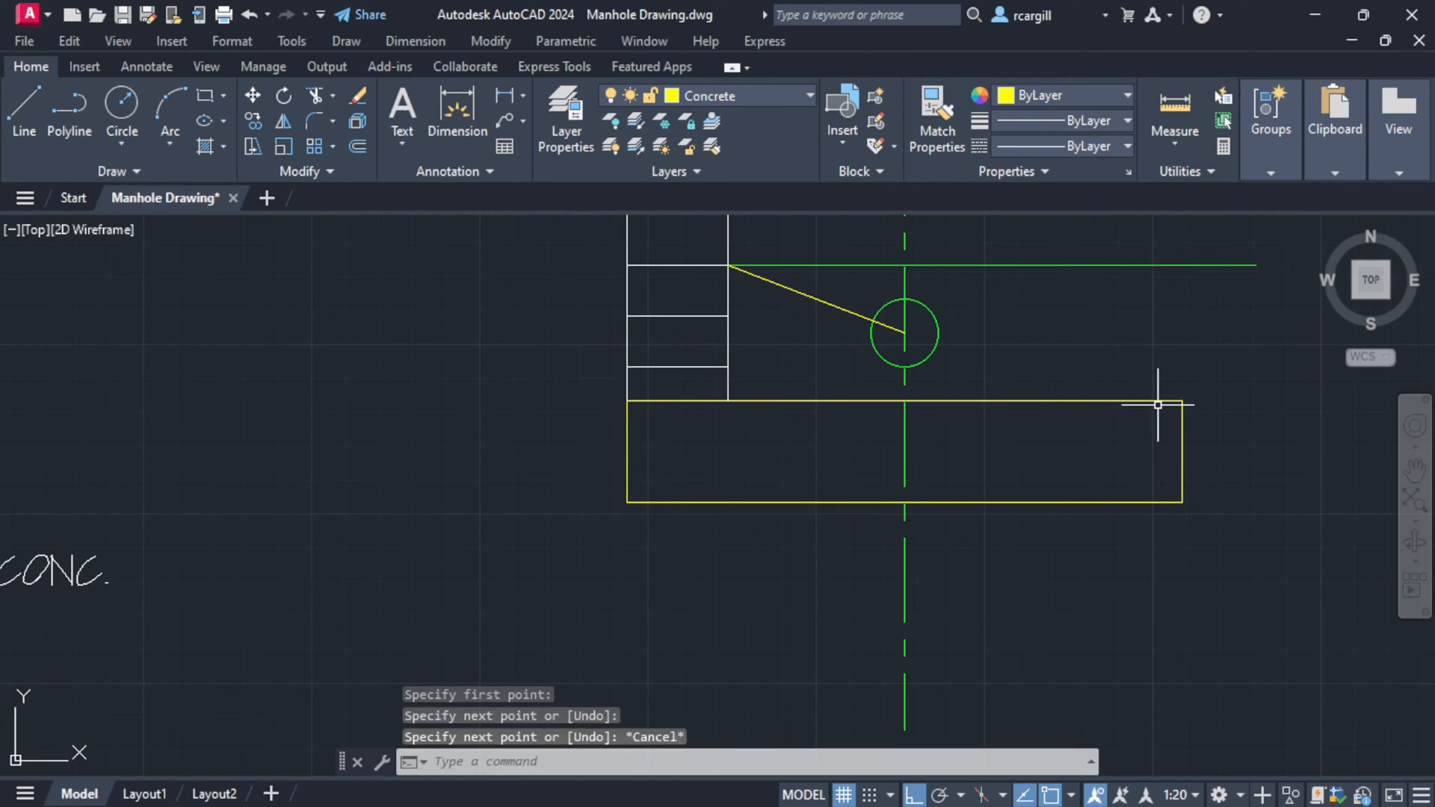
# - Fillet the sloping benching line to the channel circle's wall-facing side with a 20 mm radius
pyautogui.write('fill')
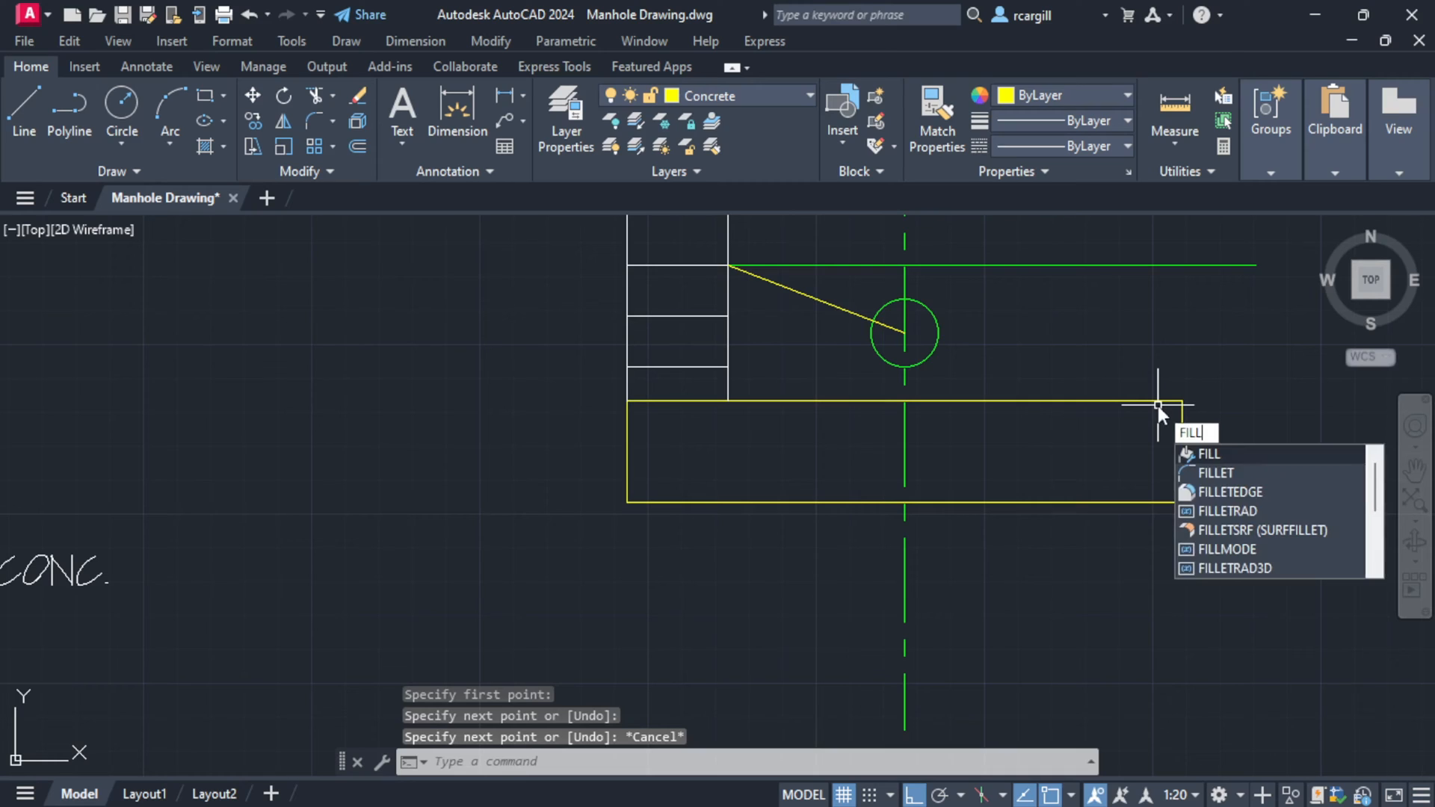
pyautogui.click(1222, 470)
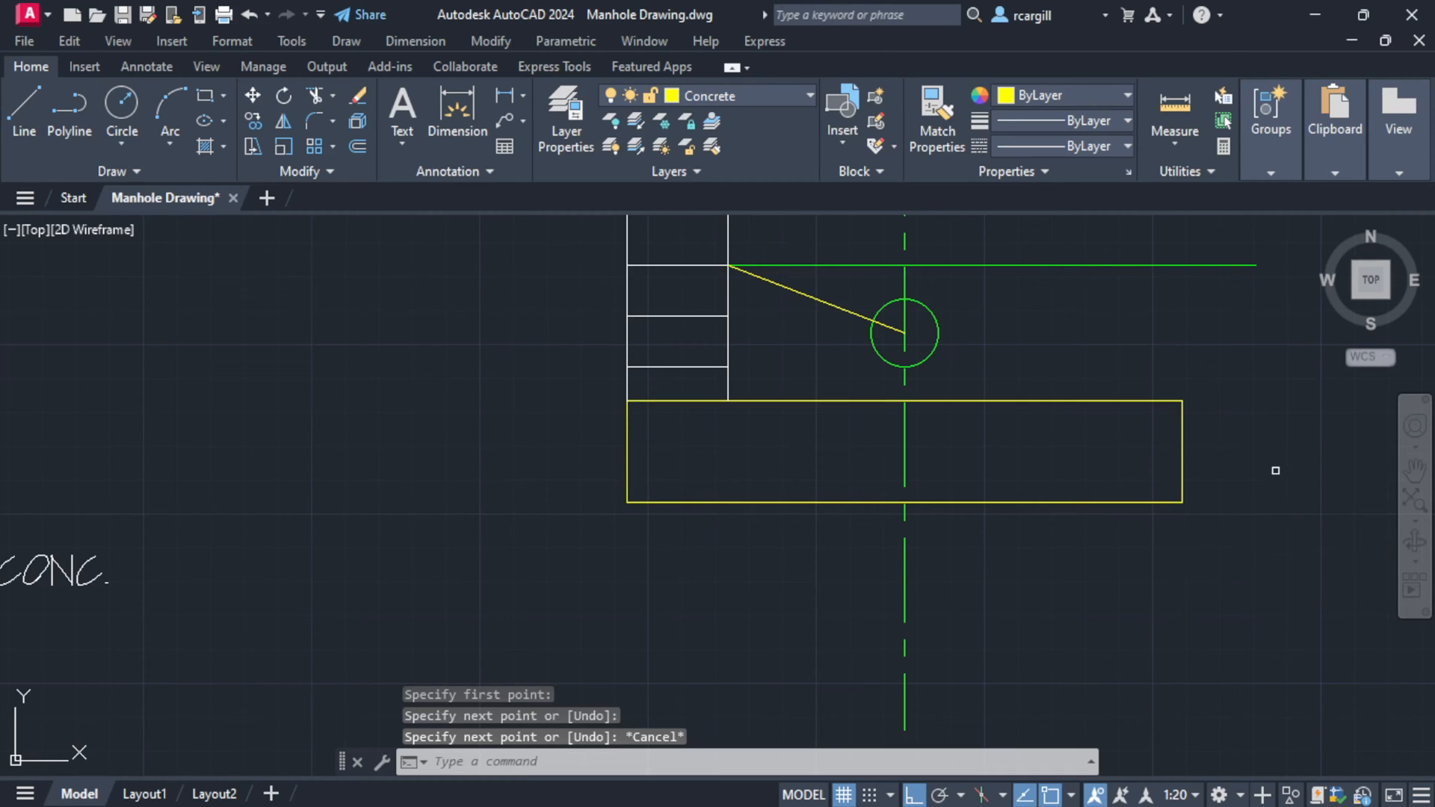
pyautogui.click(839, 311)
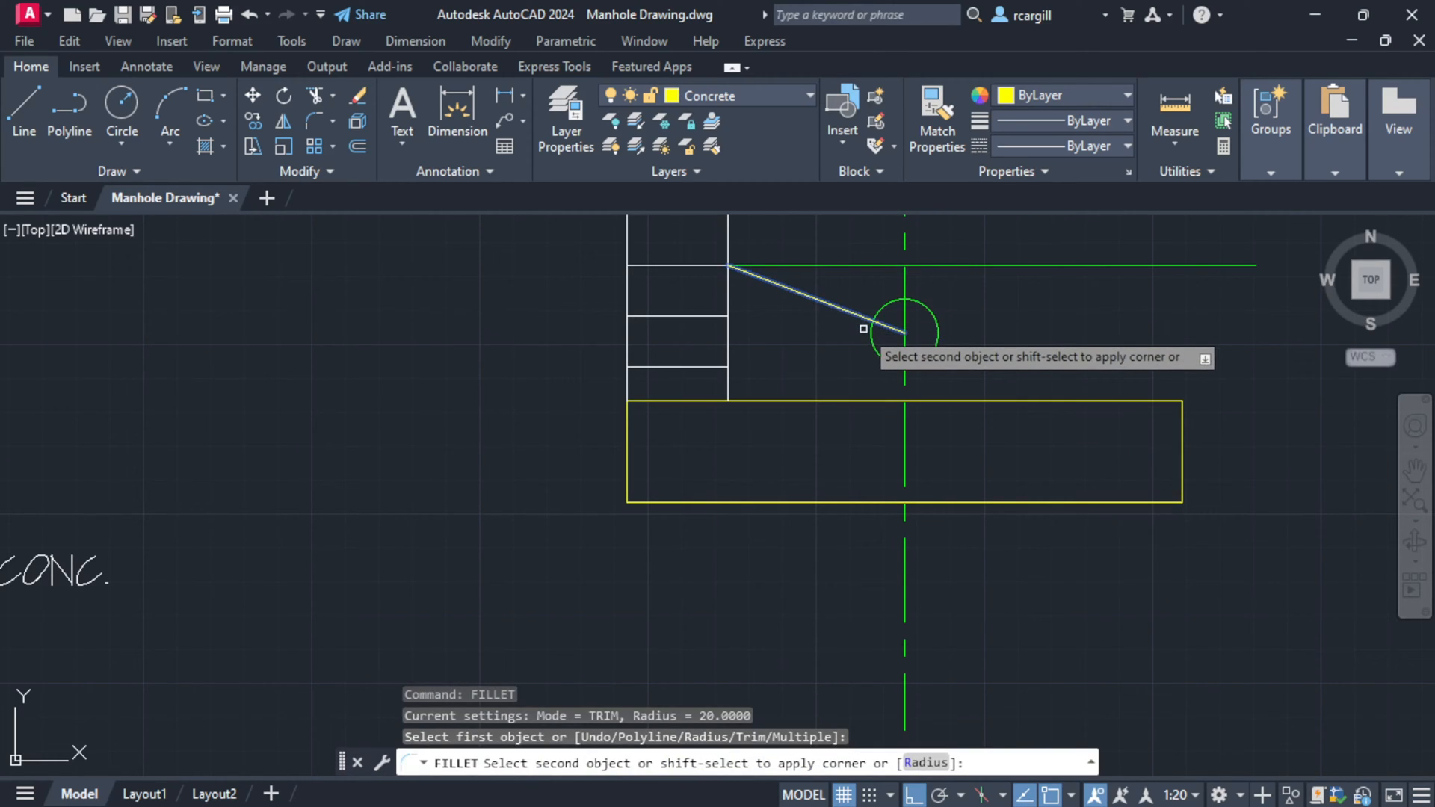
pyautogui.write('r')
pyautogui.press('Return')
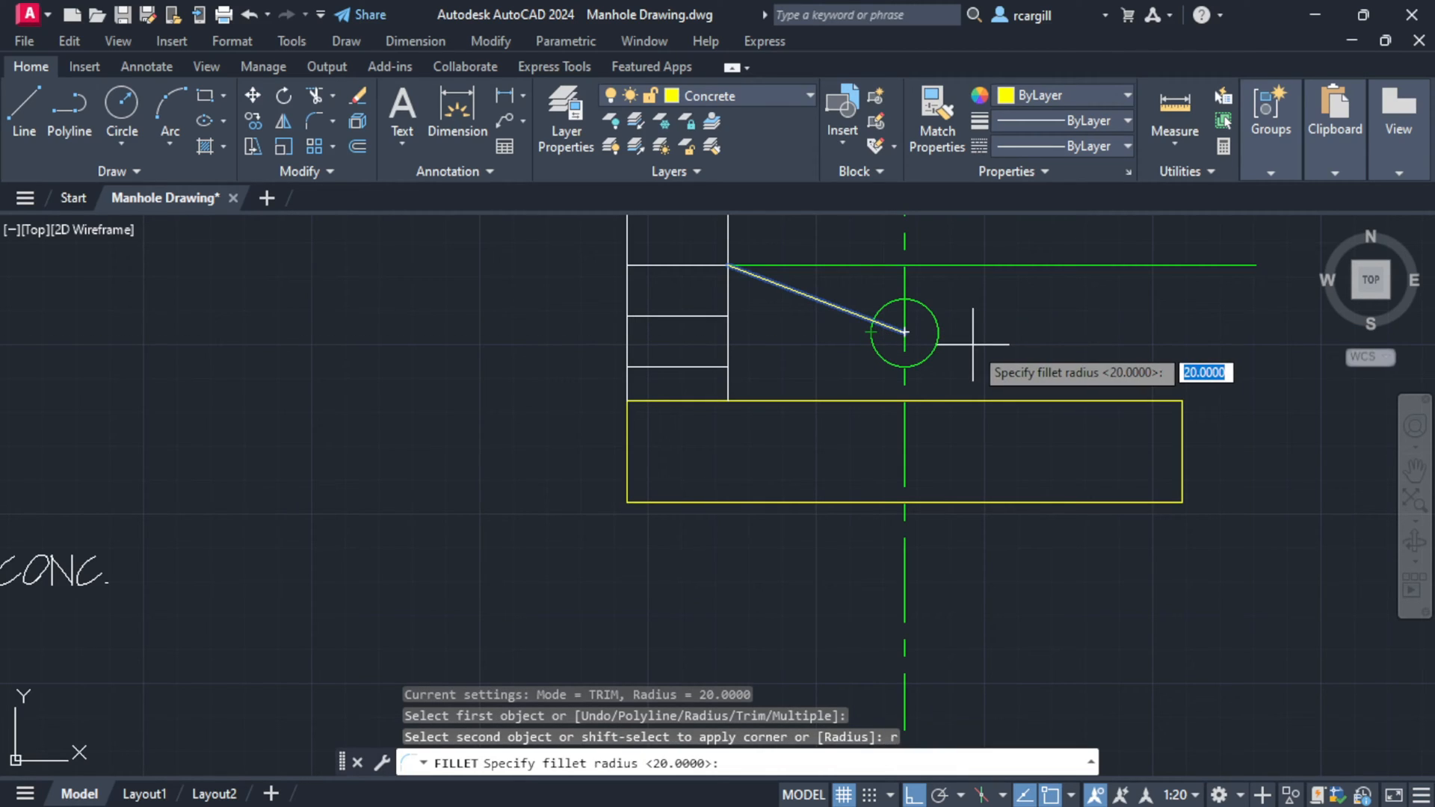
pyautogui.write('20')
pyautogui.press('Return')
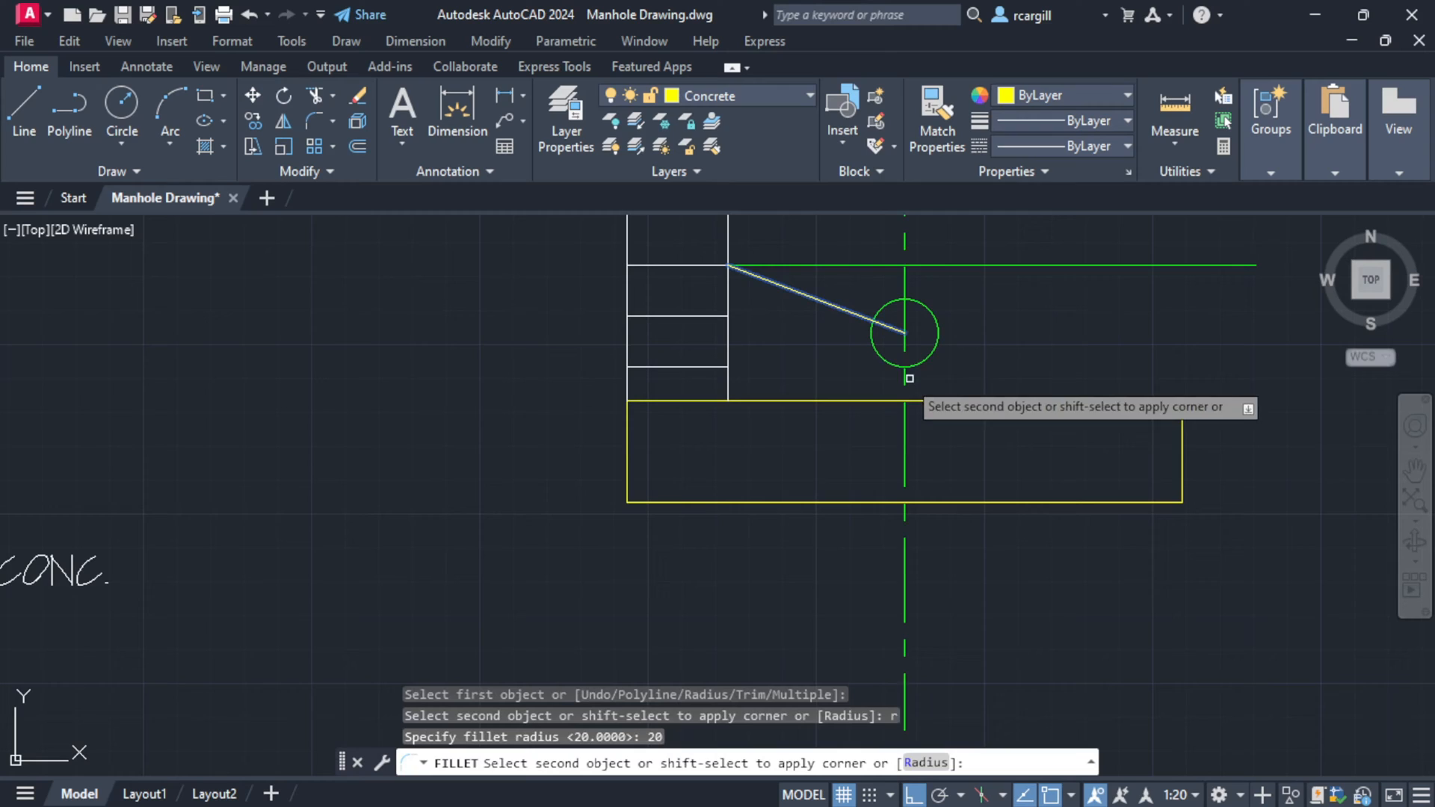
pyautogui.click(878, 339)
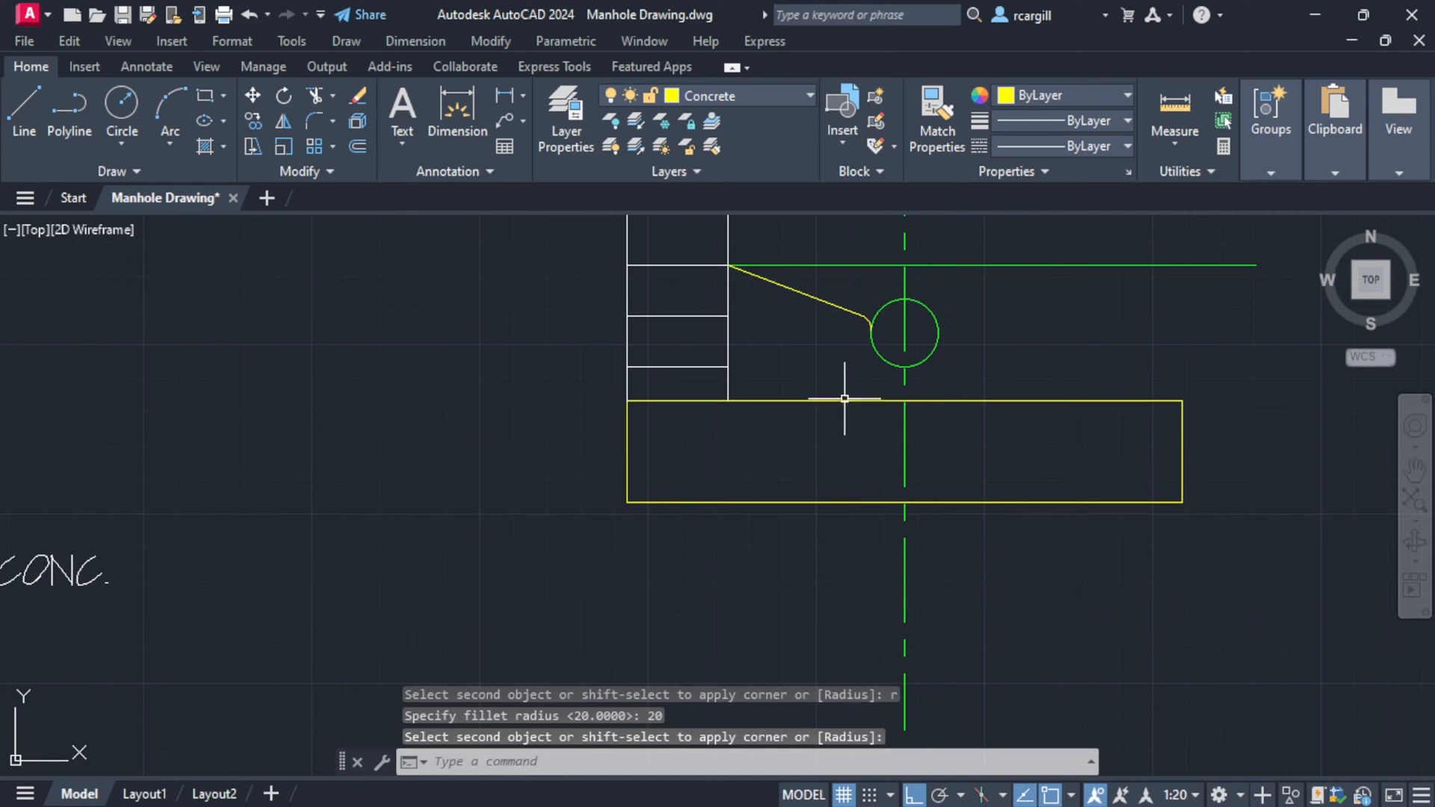
# - Examine the rounded junction between benching and channel circle, and compare the half section with the reference section
pyautogui.scroll(-3, 1055, 404)
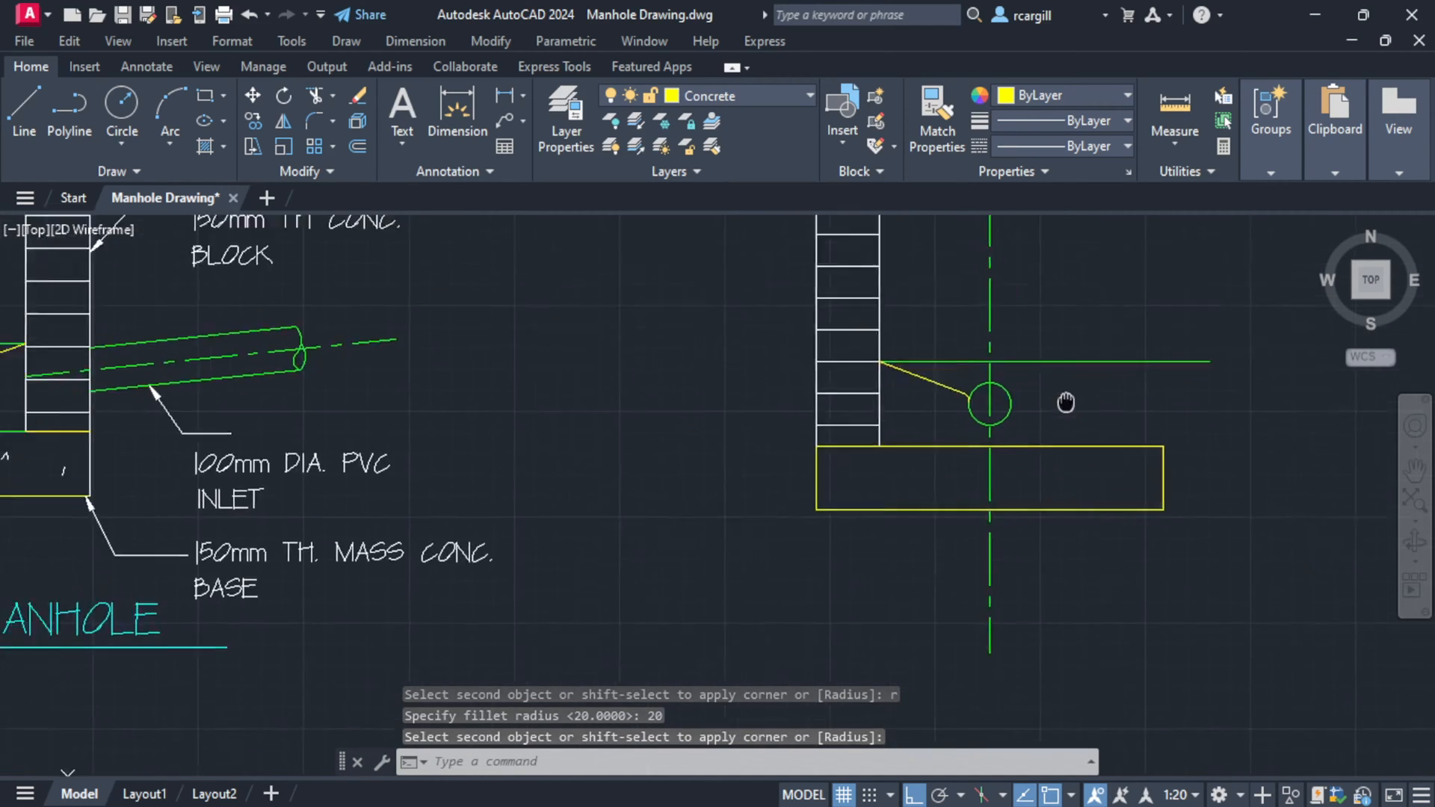
pyautogui.scroll(3, 961, 438)
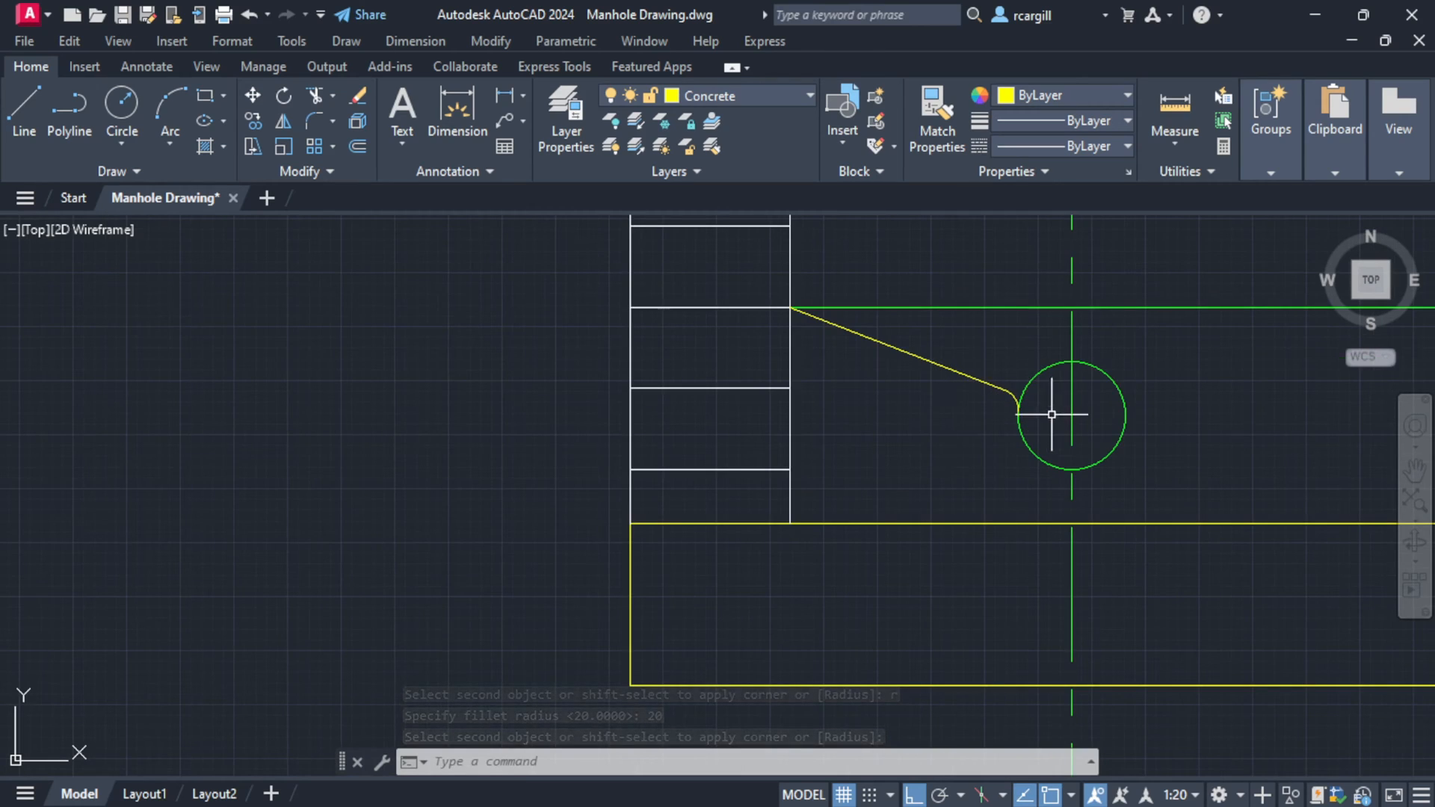
pyautogui.scroll(-3, 776, 375)
pyautogui.moveTo(776, 375)
pyautogui.mouseDown(button='middle')
pyautogui.moveTo(1069, 395)
pyautogui.moveTo(901, 358)
pyautogui.mouseUp(button='middle')
pyautogui.scroll(1, 1036, 402)
pyautogui.scroll(1, 973, 383)
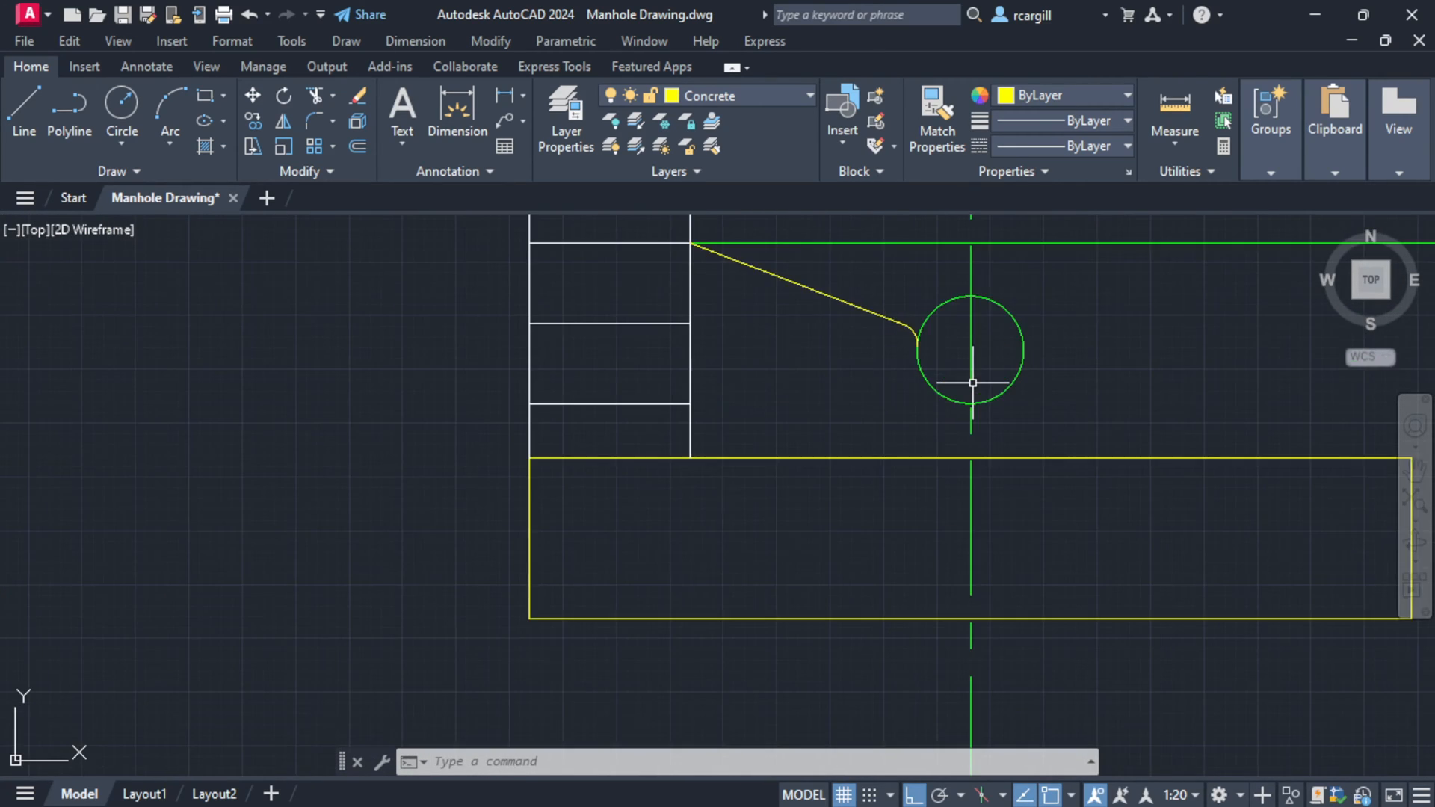
pyautogui.scroll(2, 1029, 371)
pyautogui.moveTo(1099, 352); pyautogui.dragTo(869, 425, button='middle')
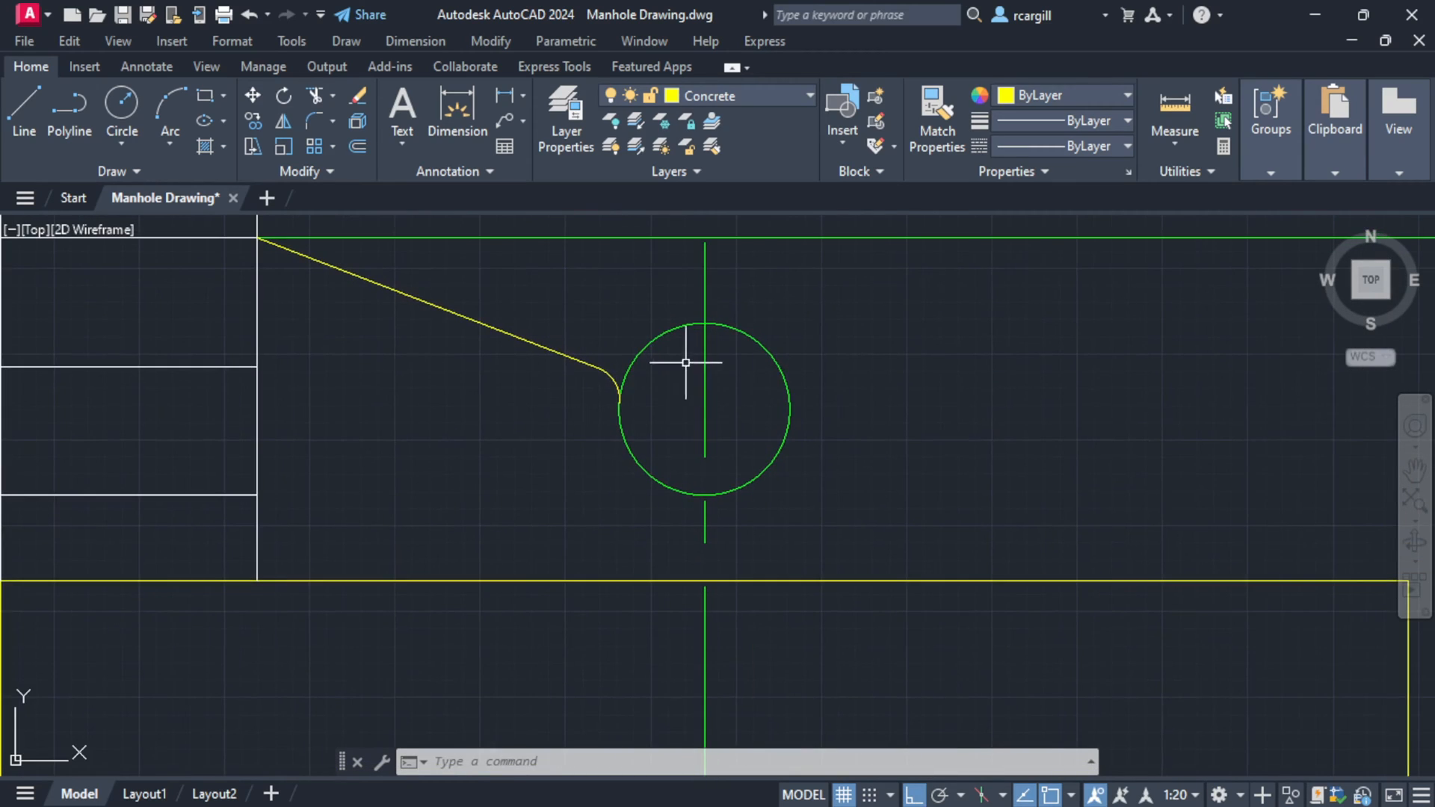
pyautogui.scroll(-8, 872, 387)
pyautogui.moveTo(919, 375); pyautogui.dragTo(980, 480, button='middle')
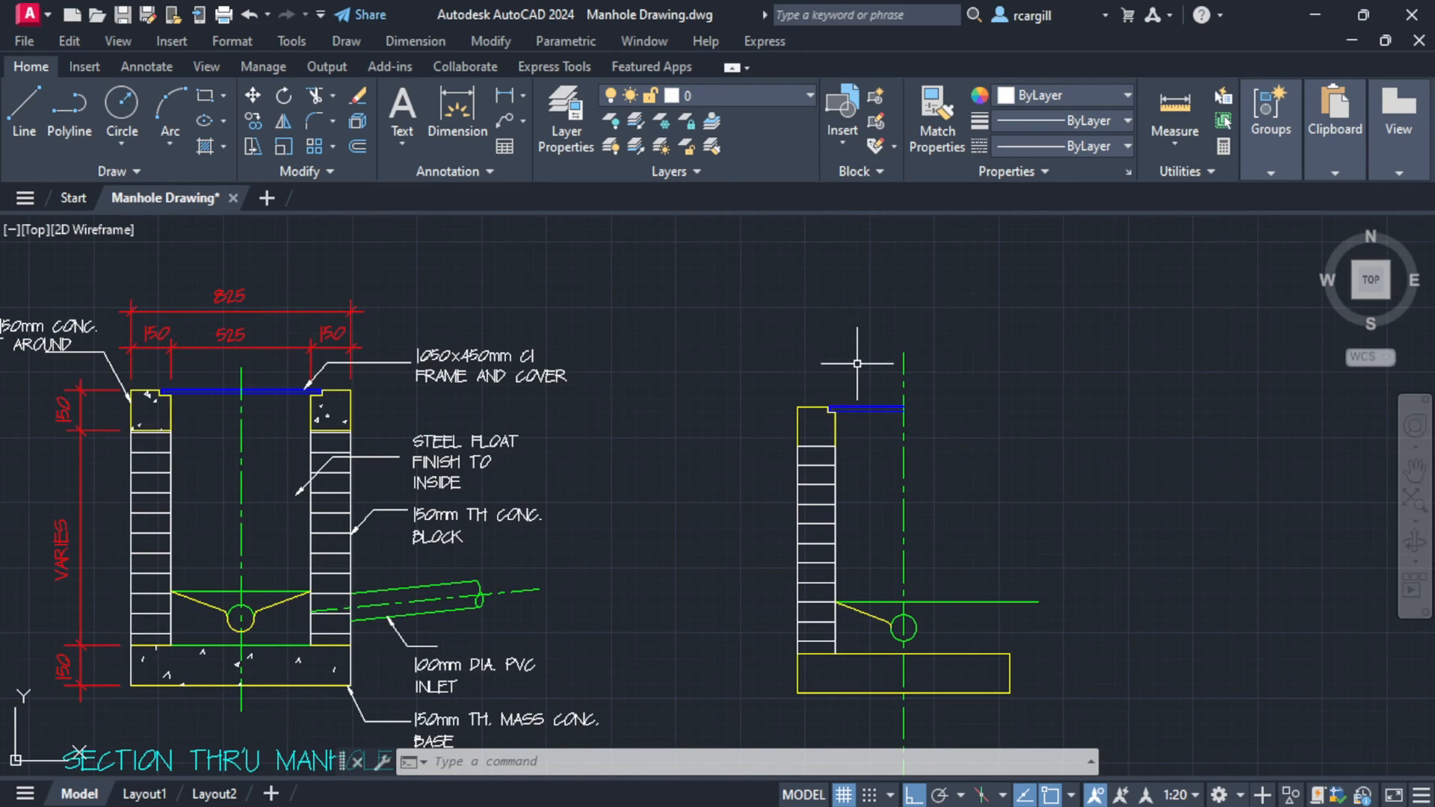
# - Mirror the cover, concrete belt, block wall with all its joints, and filleted benching about the vertical centreline, keeping the source objects
pyautogui.moveTo(858, 364)
pyautogui.mouseDown()
pyautogui.moveTo(867, 478)
pyautogui.moveTo(732, 411)
pyautogui.moveTo(796, 342)
pyautogui.moveTo(867, 471)
pyautogui.mouseUp()
pyautogui.moveTo(842, 532); pyautogui.dragTo(839, 415, button='middle')
pyautogui.moveTo(845, 422)
pyautogui.mouseDown()
pyautogui.moveTo(779, 465)
pyautogui.moveTo(807, 419)
pyautogui.mouseUp()
pyautogui.scroll(4, 807, 419)
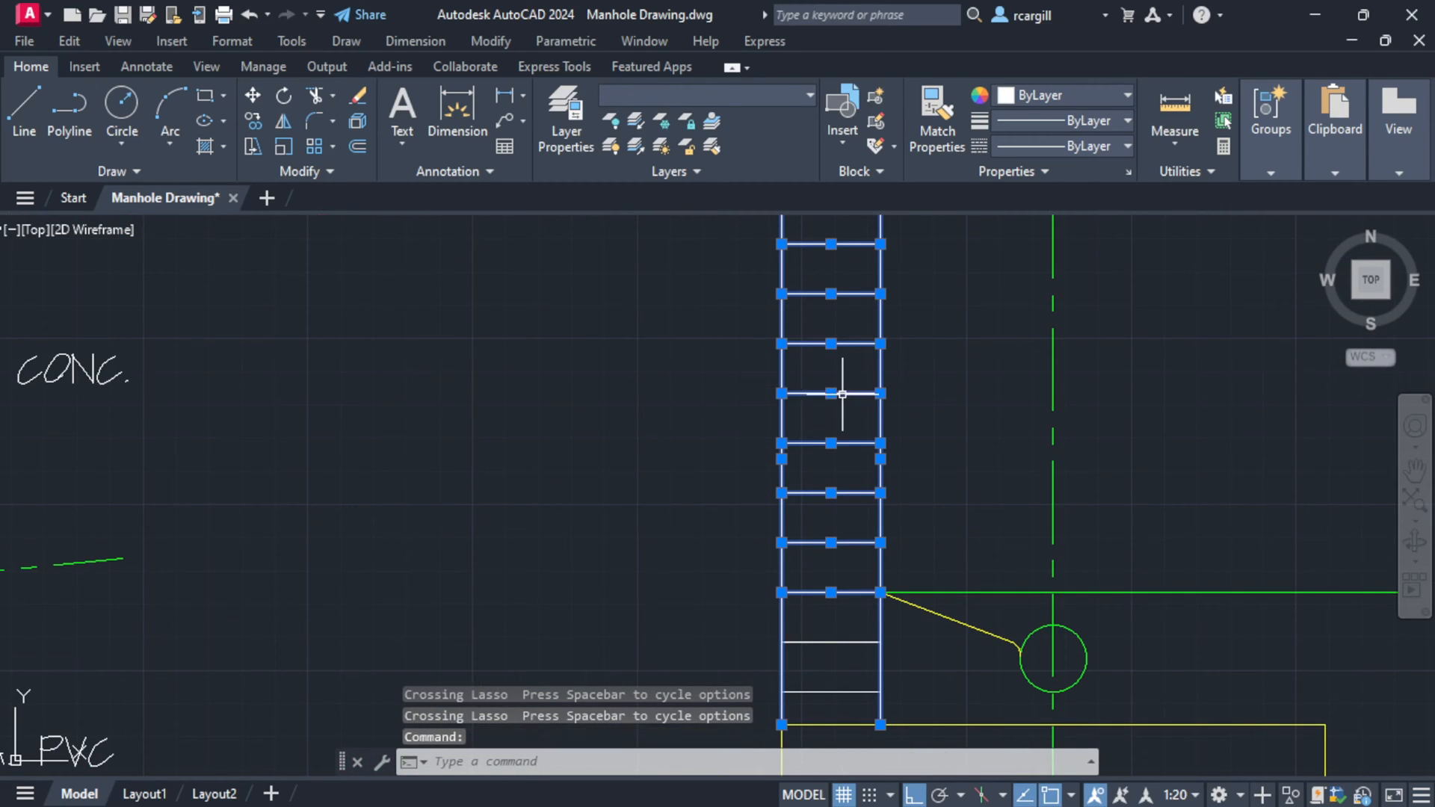
pyautogui.scroll(-3, 847, 395)
pyautogui.scroll(5, 862, 409)
pyautogui.click(868, 375)
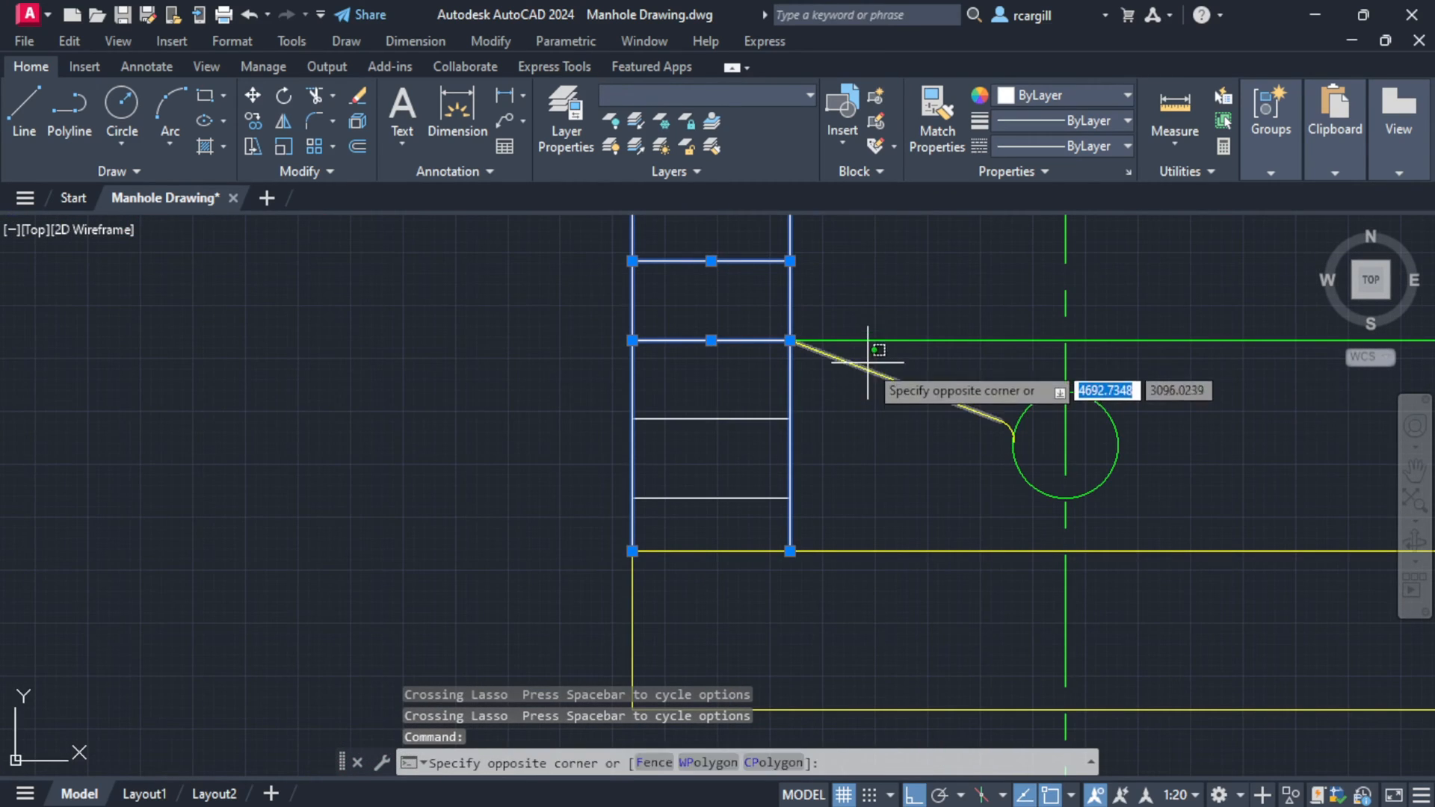
pyautogui.click(900, 334)
pyautogui.scroll(4, 989, 415)
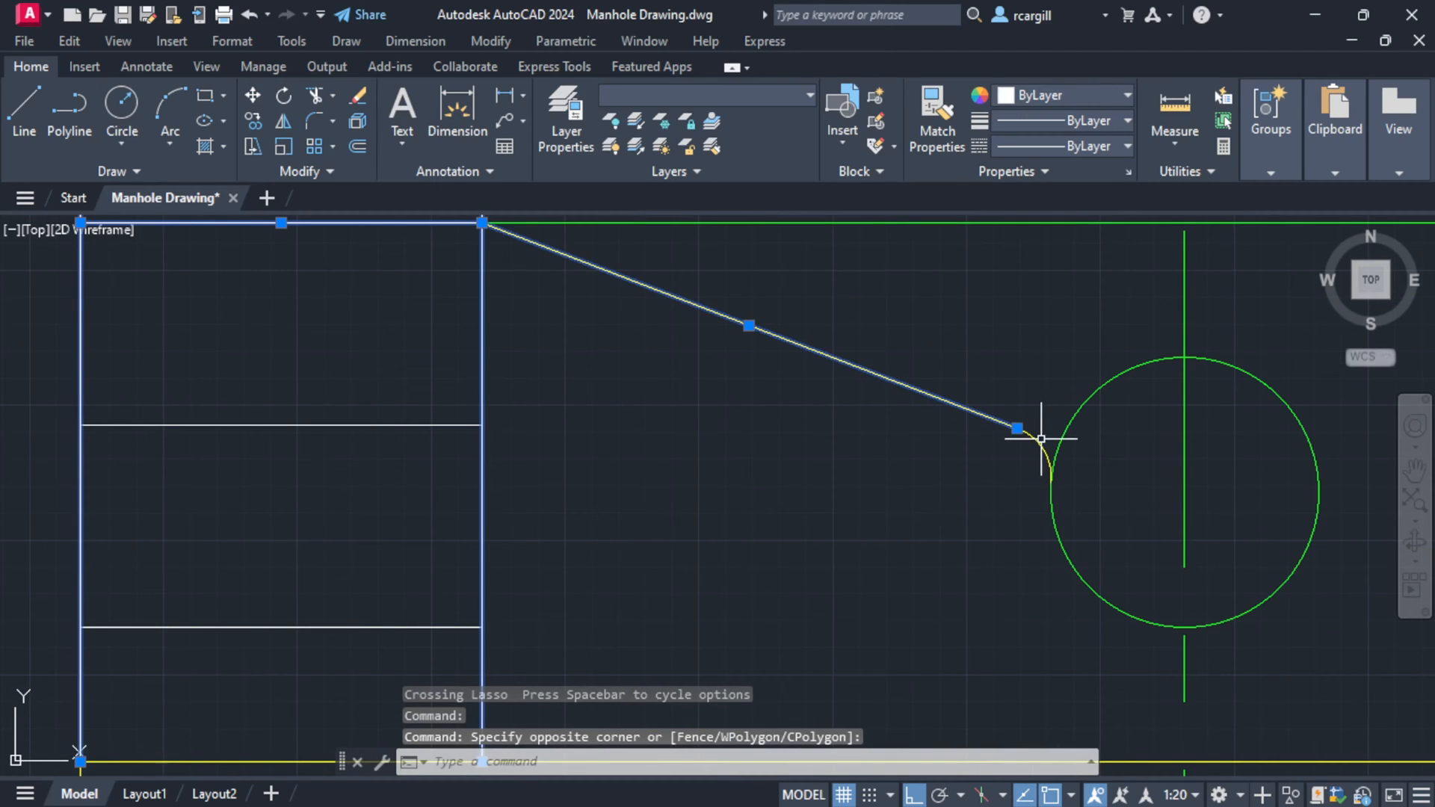
pyautogui.scroll(-2, 526, 506)
pyautogui.moveTo(525, 506); pyautogui.dragTo(864, 397, button='middle')
pyautogui.click(710, 298)
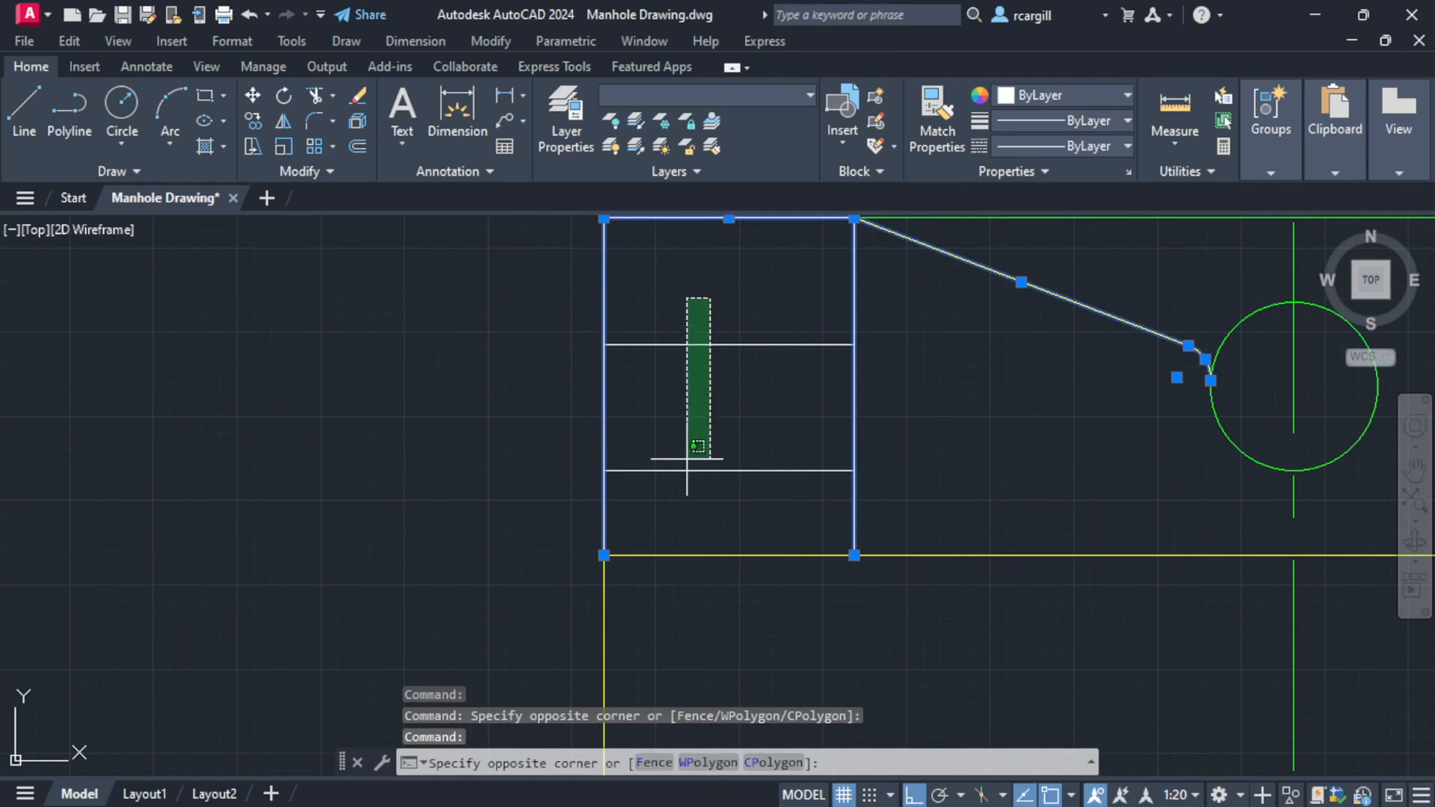
pyautogui.click(687, 458)
pyautogui.scroll(-4, 804, 456)
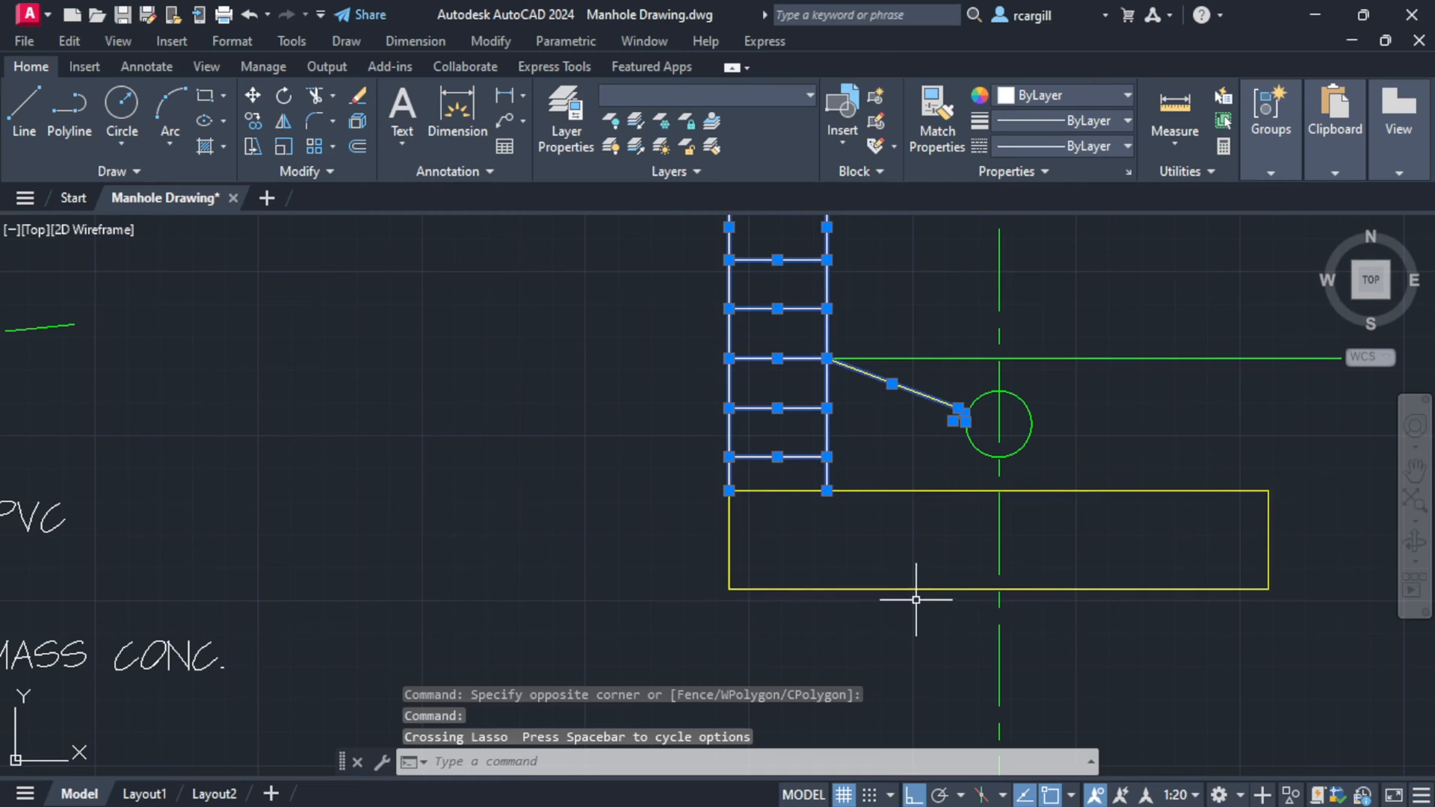
pyautogui.scroll(-3, 941, 493)
pyautogui.moveTo(941, 493); pyautogui.dragTo(708, 553, button='middle')
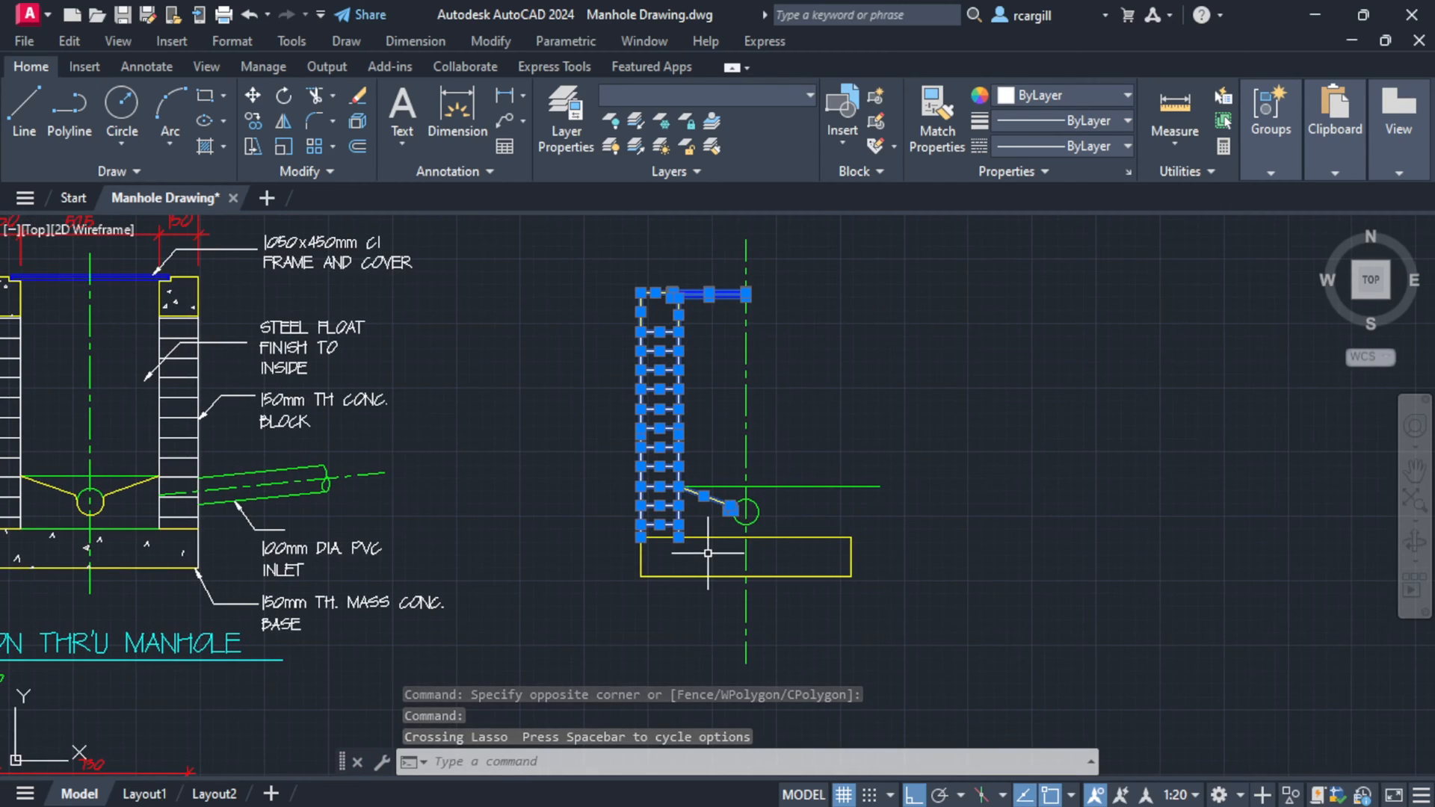
pyautogui.click(282, 122)
pyautogui.scroll(4, 736, 284)
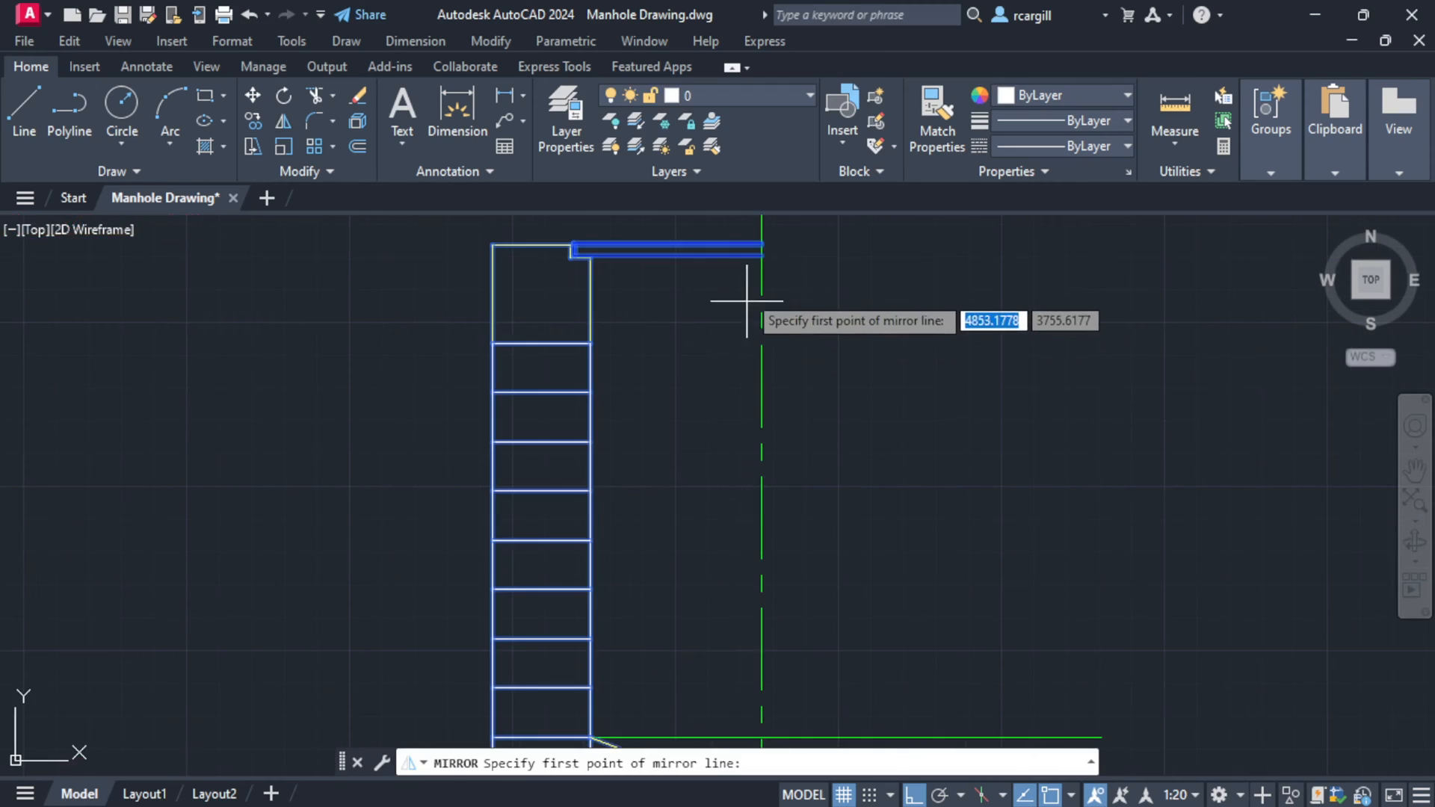
pyautogui.click(761, 256)
pyautogui.click(766, 577)
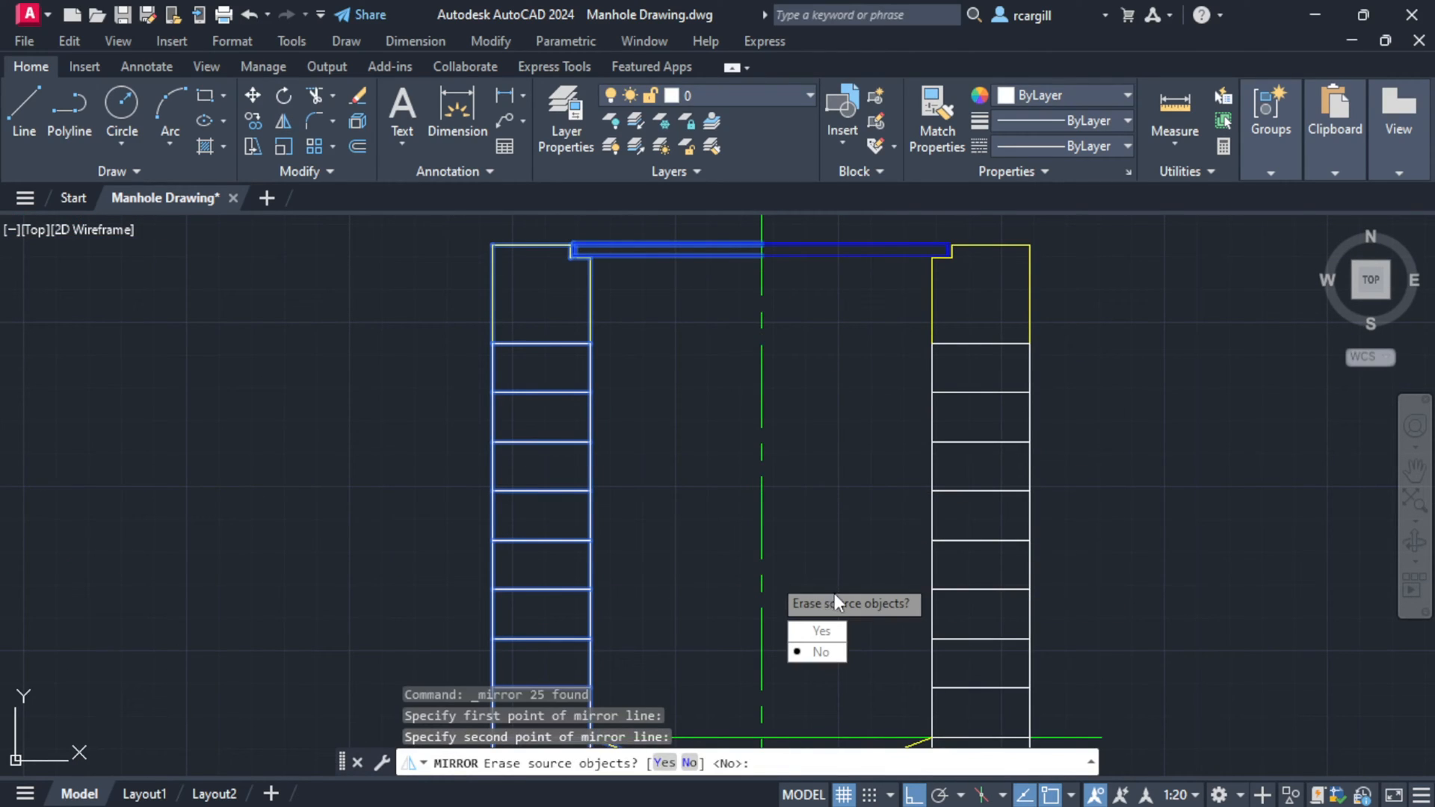
pyautogui.click(822, 659)
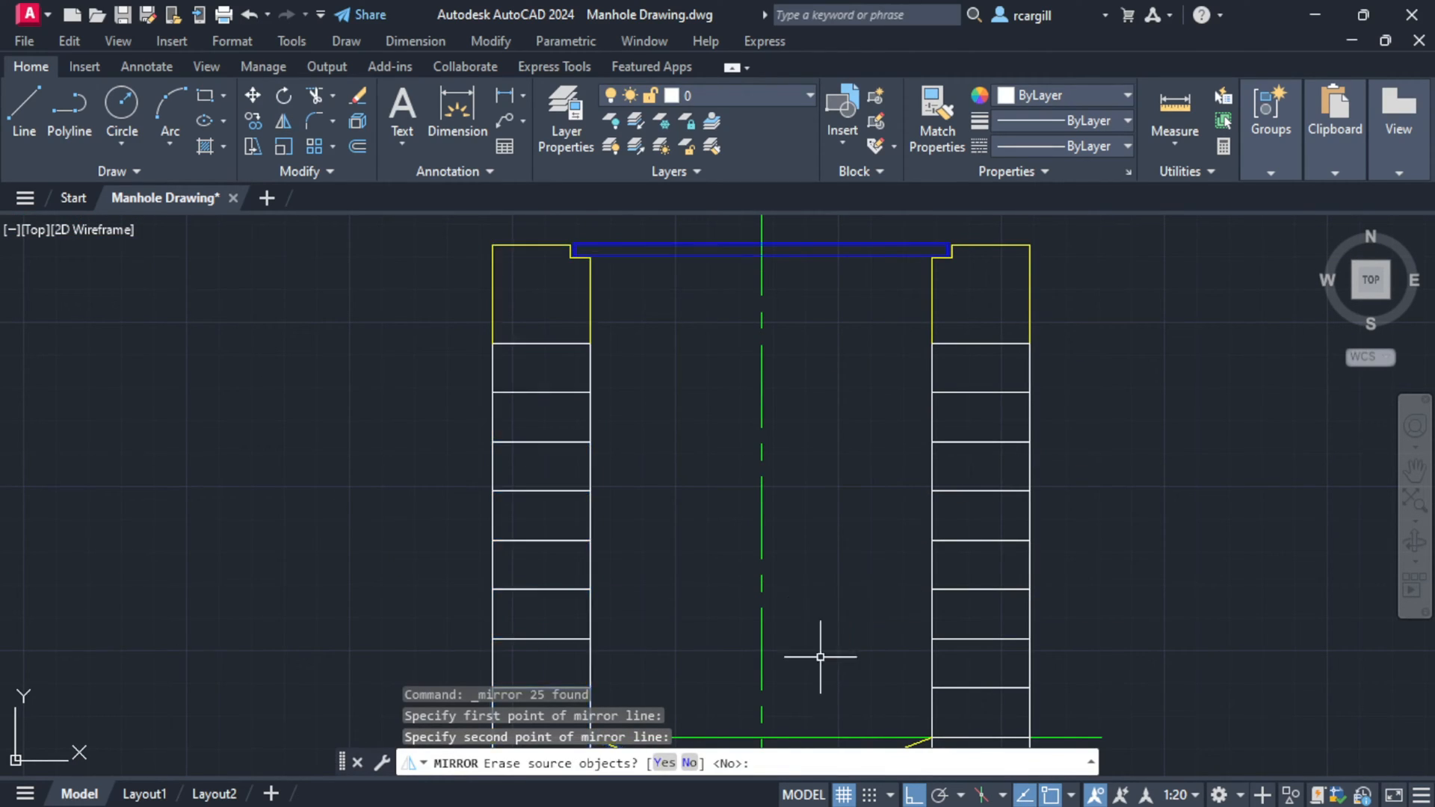
pyautogui.scroll(-4, 743, 311)
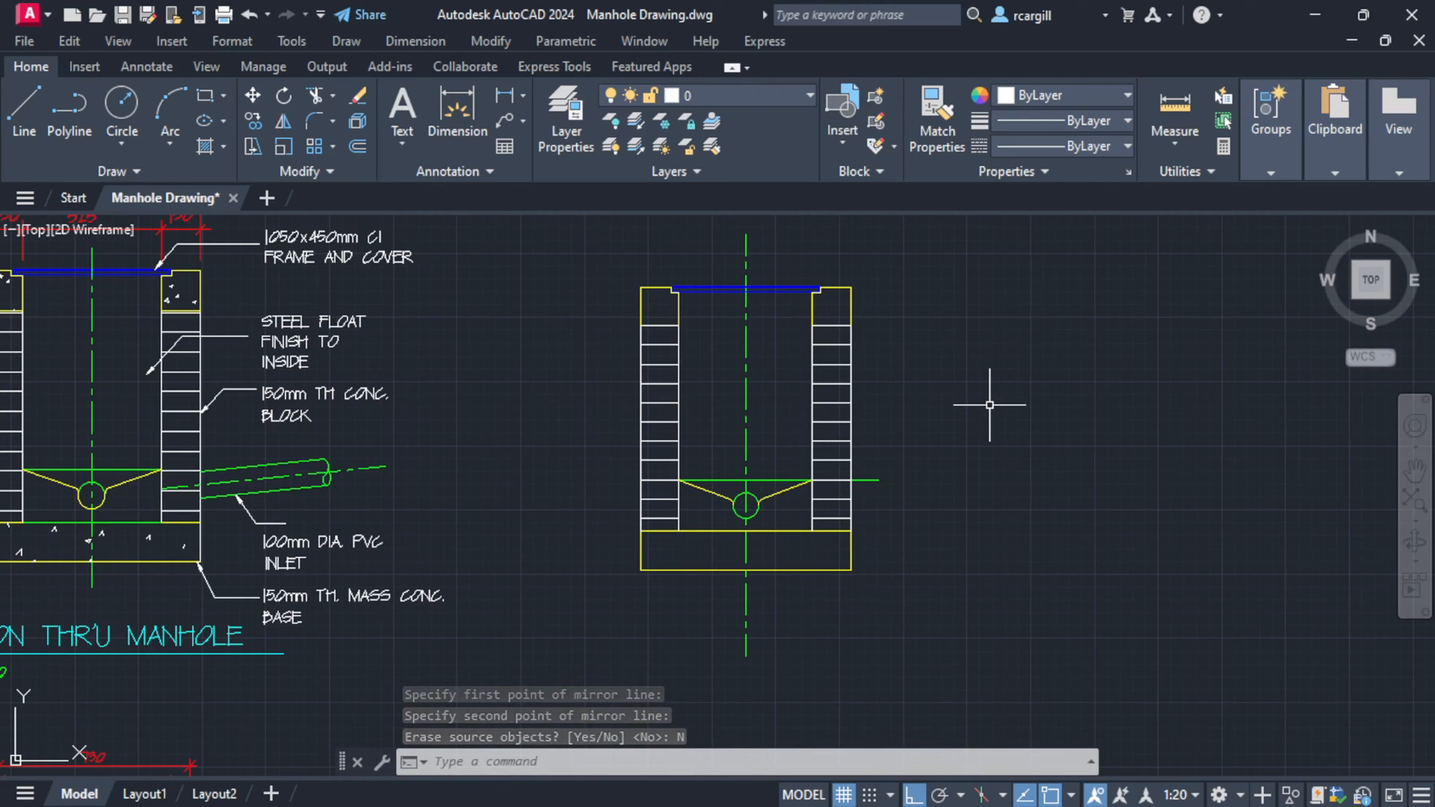
pyautogui.write('tr')
pyautogui.press('Return')
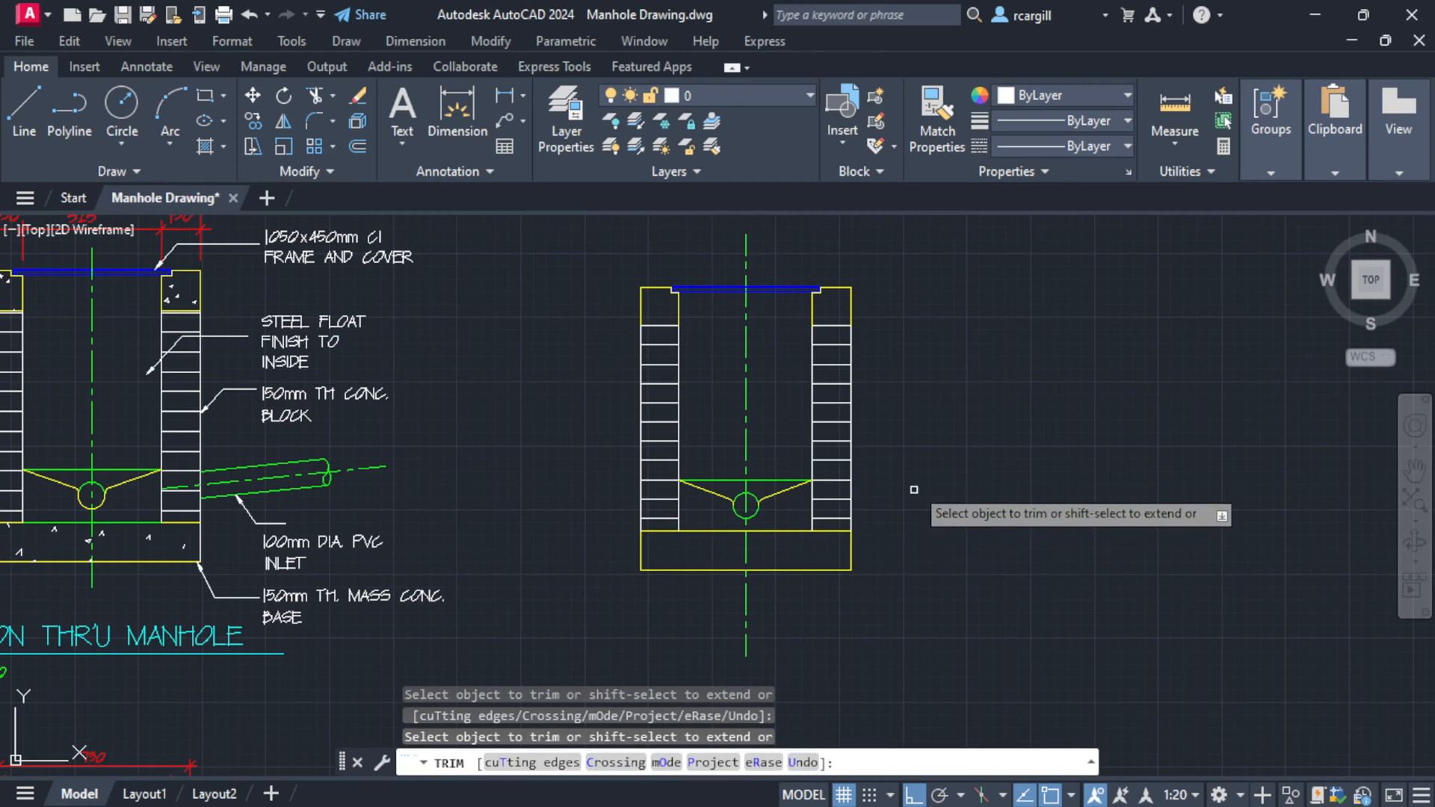
pyautogui.press('Escape')
# - Examine the benching, channel circle and inlet pipe of the reference section, and compare them with the redrawn section
pyautogui.scroll(2, 829, 498)
pyautogui.scroll(1, 830, 497)
pyautogui.scroll(-1, 772, 471)
pyautogui.moveTo(772, 471); pyautogui.dragTo(1050, 450, button='middle')
pyautogui.moveTo(296, 406); pyautogui.dragTo(595, 404, button='middle')
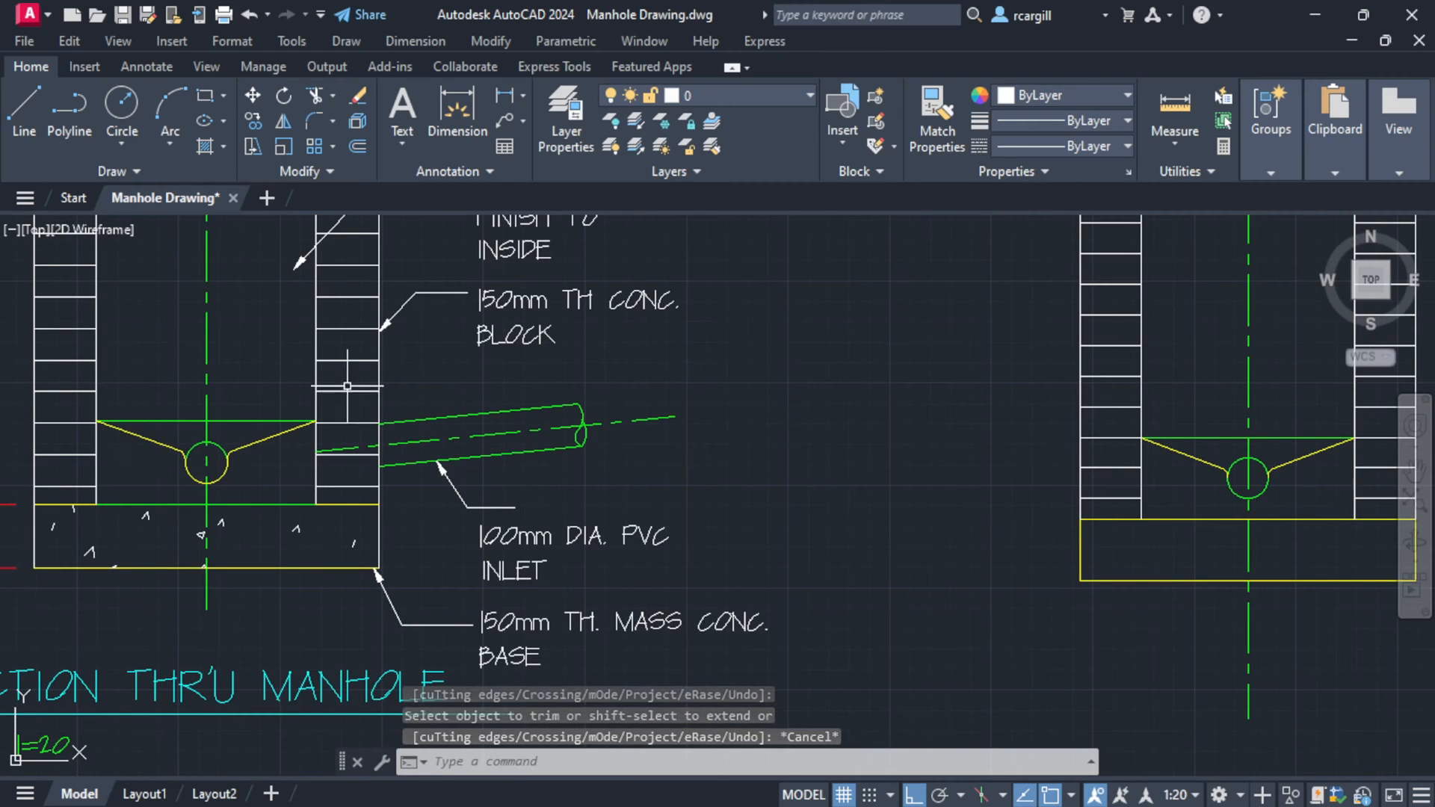
pyautogui.scroll(-1, 754, 530)
pyautogui.moveTo(747, 531); pyautogui.dragTo(100, 445, button='middle')
pyautogui.scroll(4, 442, 395)
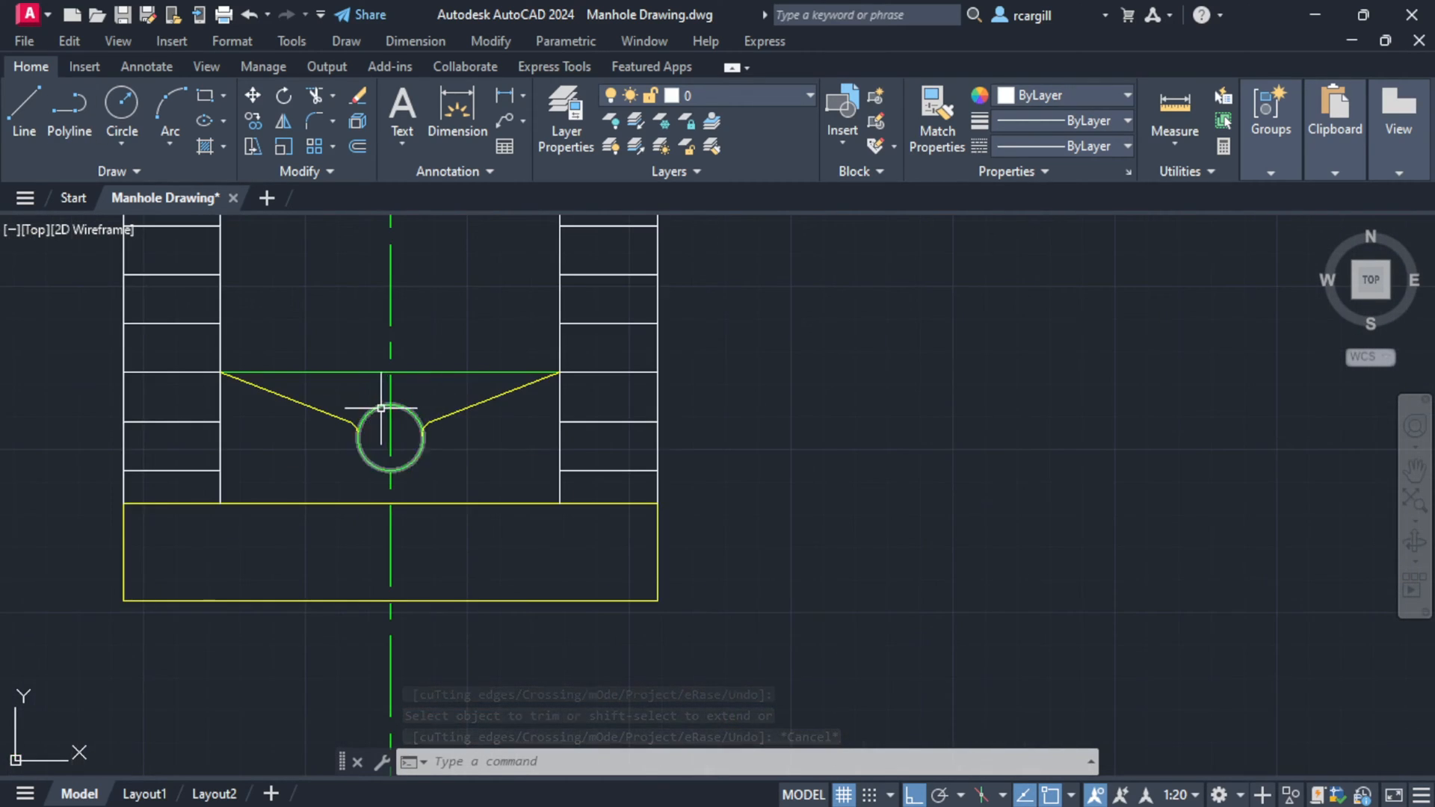
pyautogui.moveTo(327, 406); pyautogui.dragTo(659, 447, button='middle')
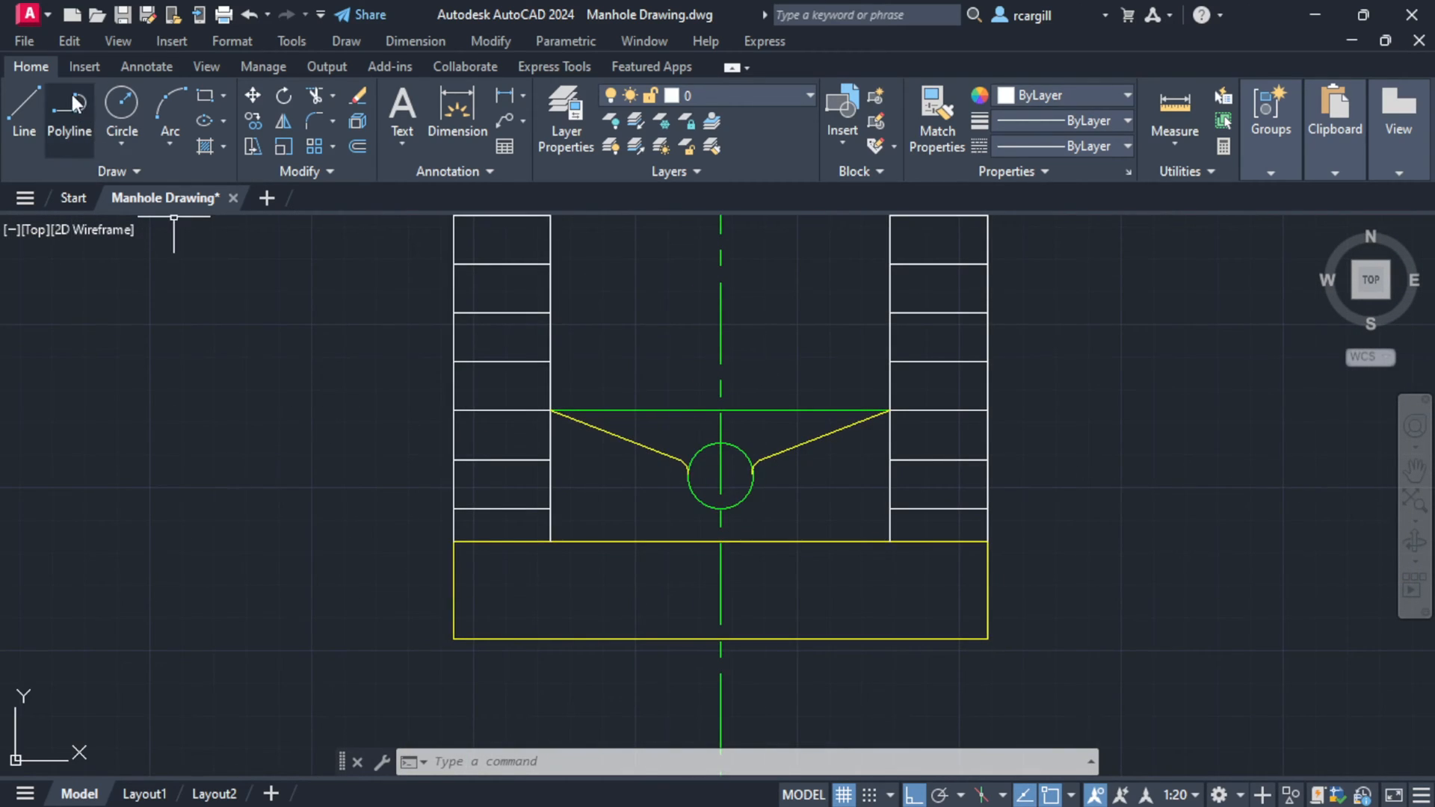
pyautogui.scroll(-4, 343, 268)
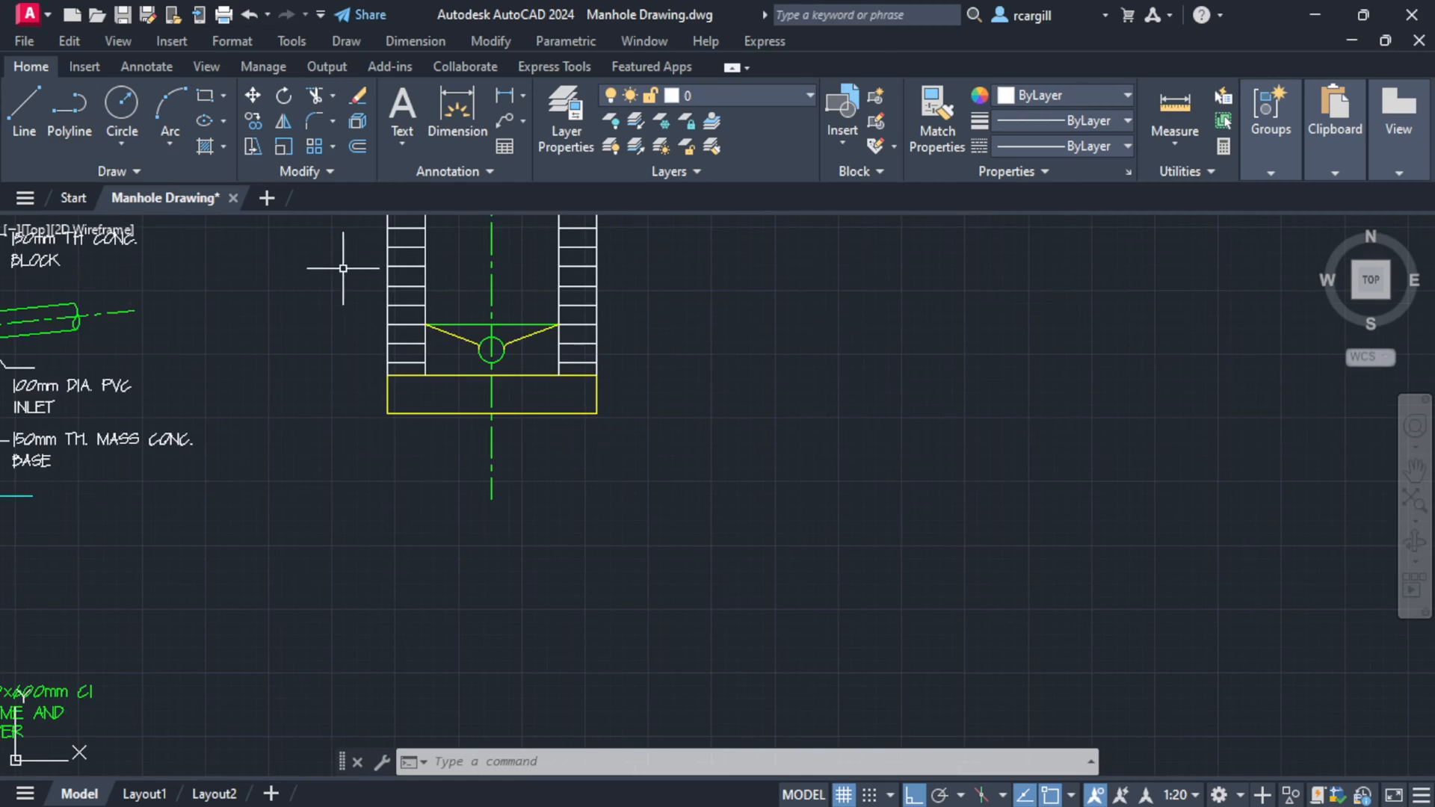
# - Draw a circle on the Concrete layer directly over the green channel circle, with the same centre and radius
pyautogui.click(754, 94)
pyautogui.click(716, 198)
pyautogui.press('Return')
pyautogui.scroll(6, 492, 339)
pyautogui.click(488, 381)
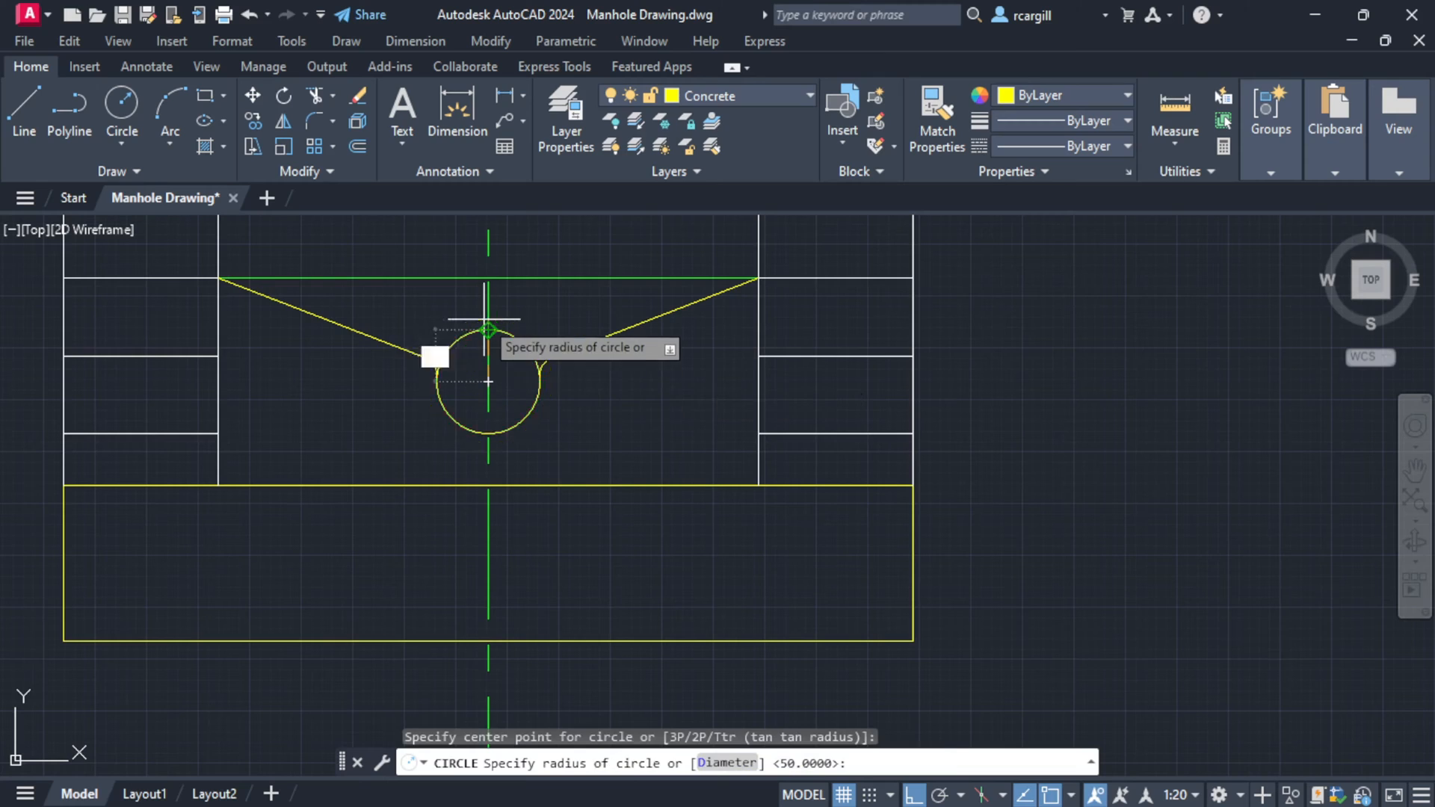
pyautogui.click(488, 330)
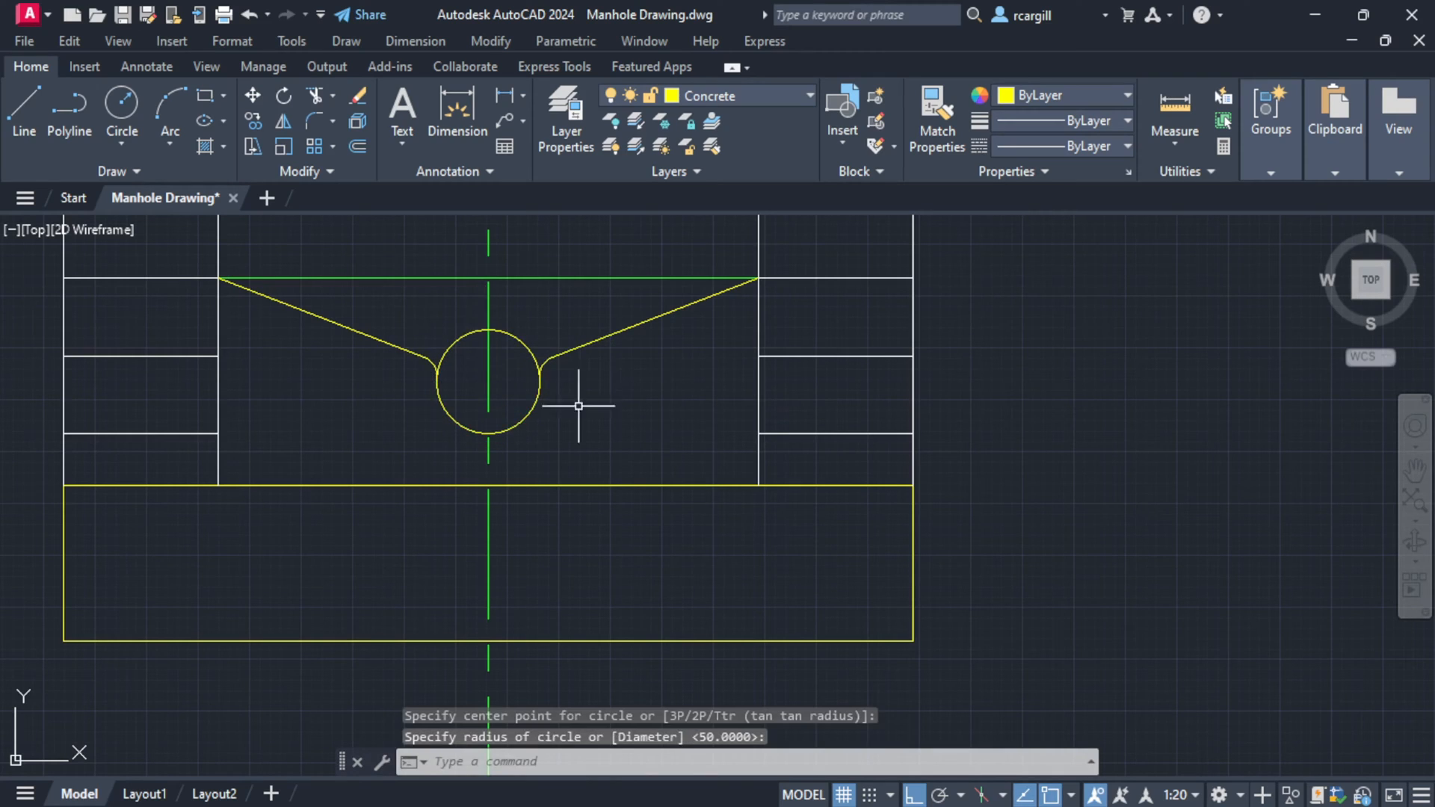
# - Send the yellow Concrete circle to the back of the draw order, behind the green channel circle
pyautogui.click(521, 341)
pyautogui.rightClick(521, 341)
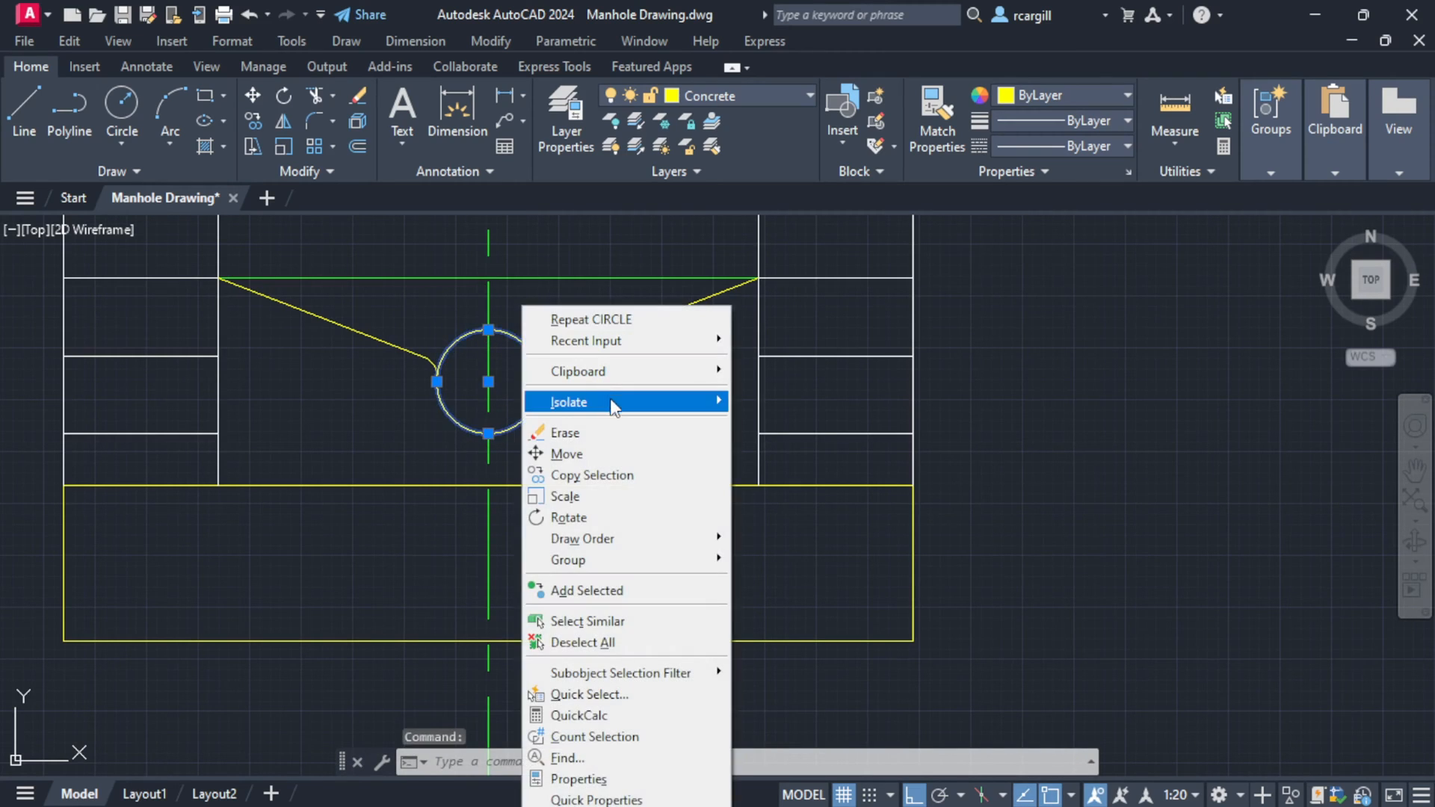
pyautogui.moveTo(604, 416)
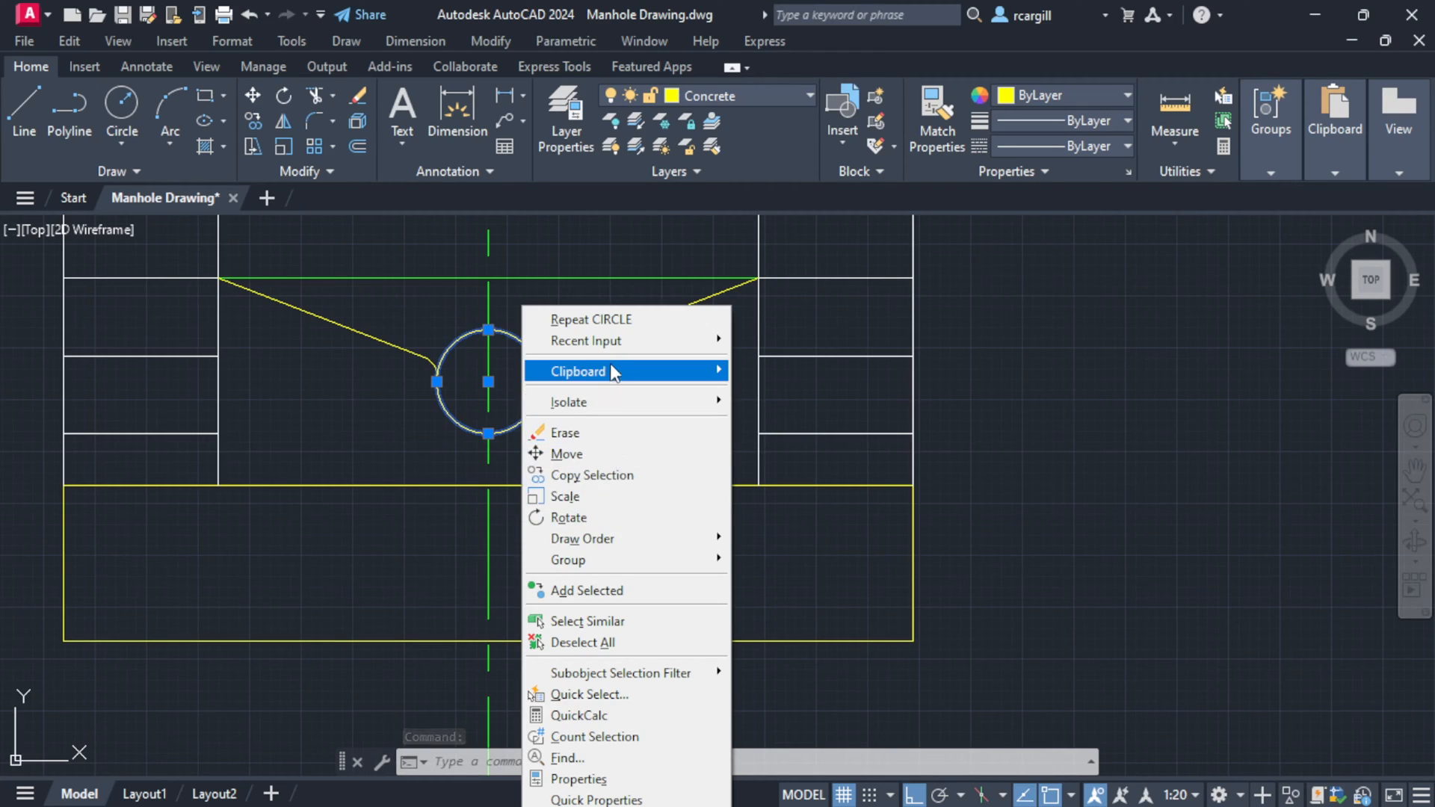
pyautogui.moveTo(659, 548)
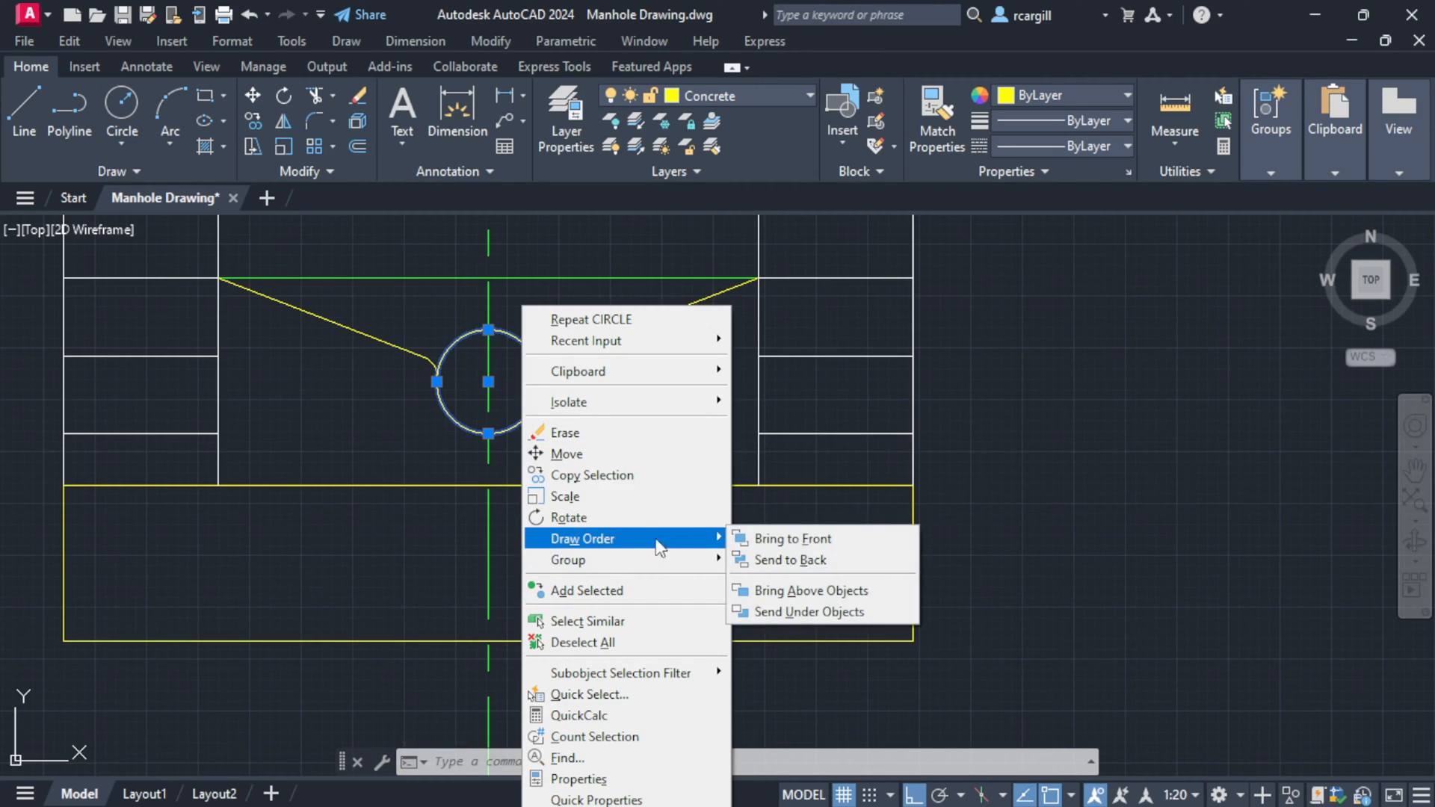
pyautogui.click(807, 561)
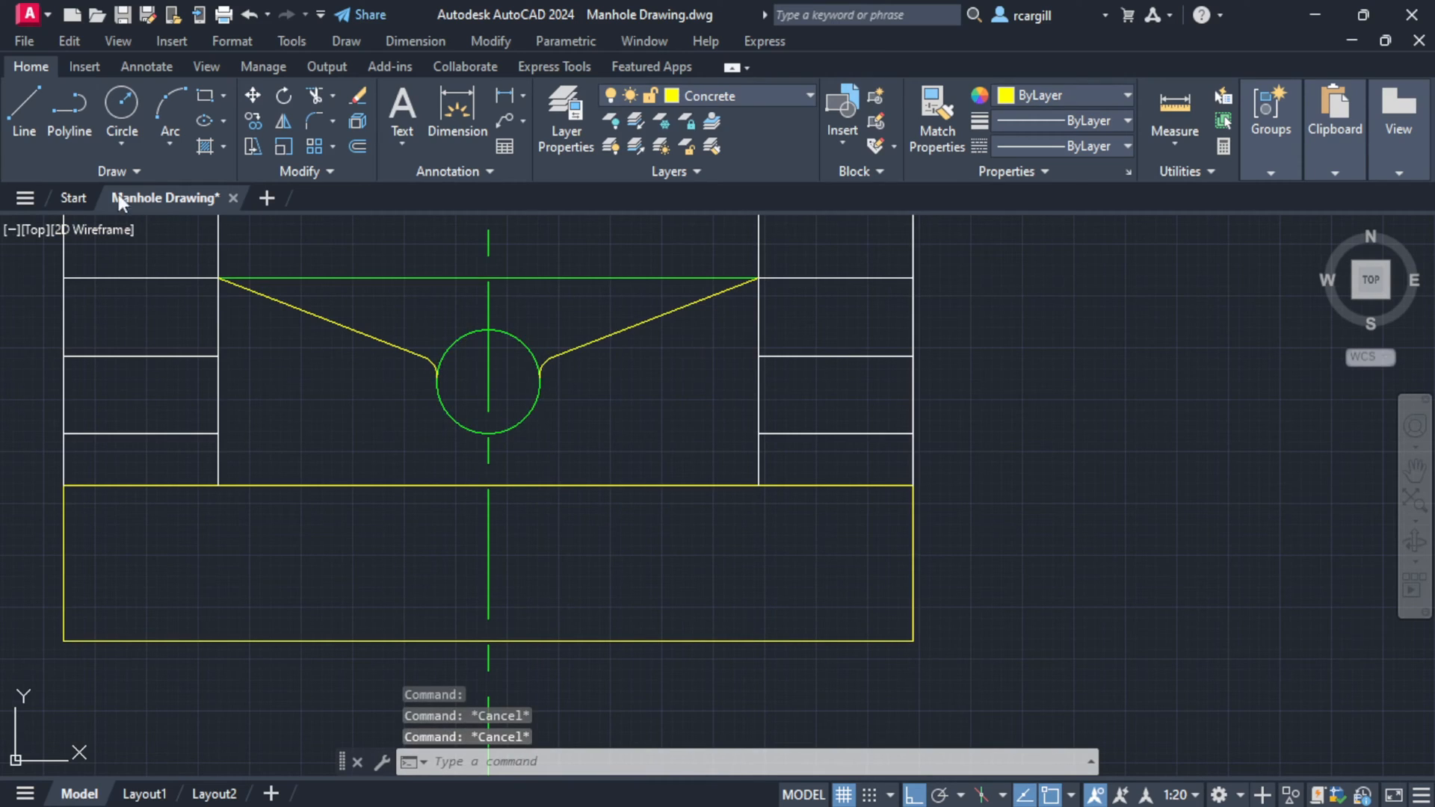
# - Draw a horizontal construction line across the channel circle between the ends of the two benching fillets
pyautogui.click(30, 99)
pyautogui.scroll(4, 448, 389)
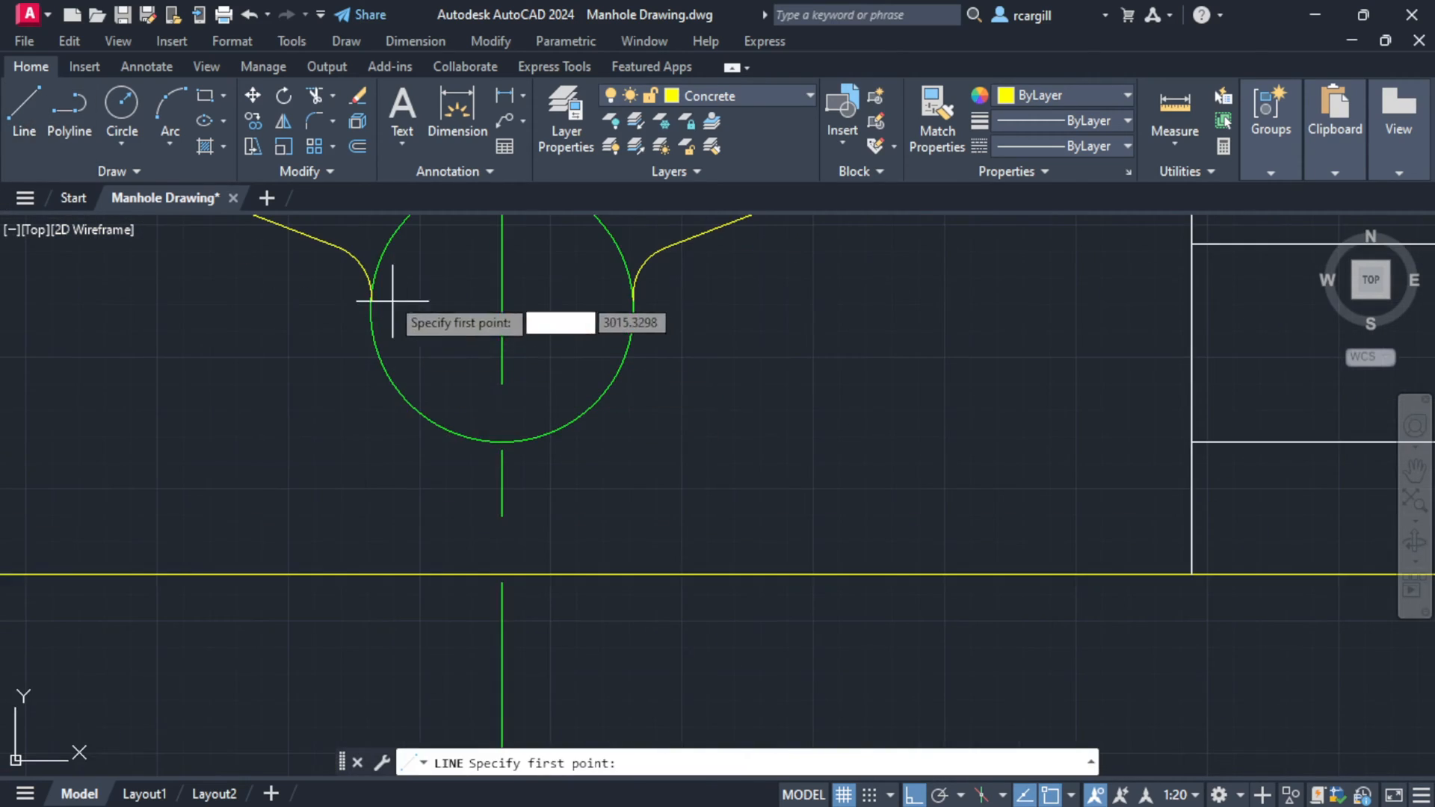
pyautogui.click(372, 296)
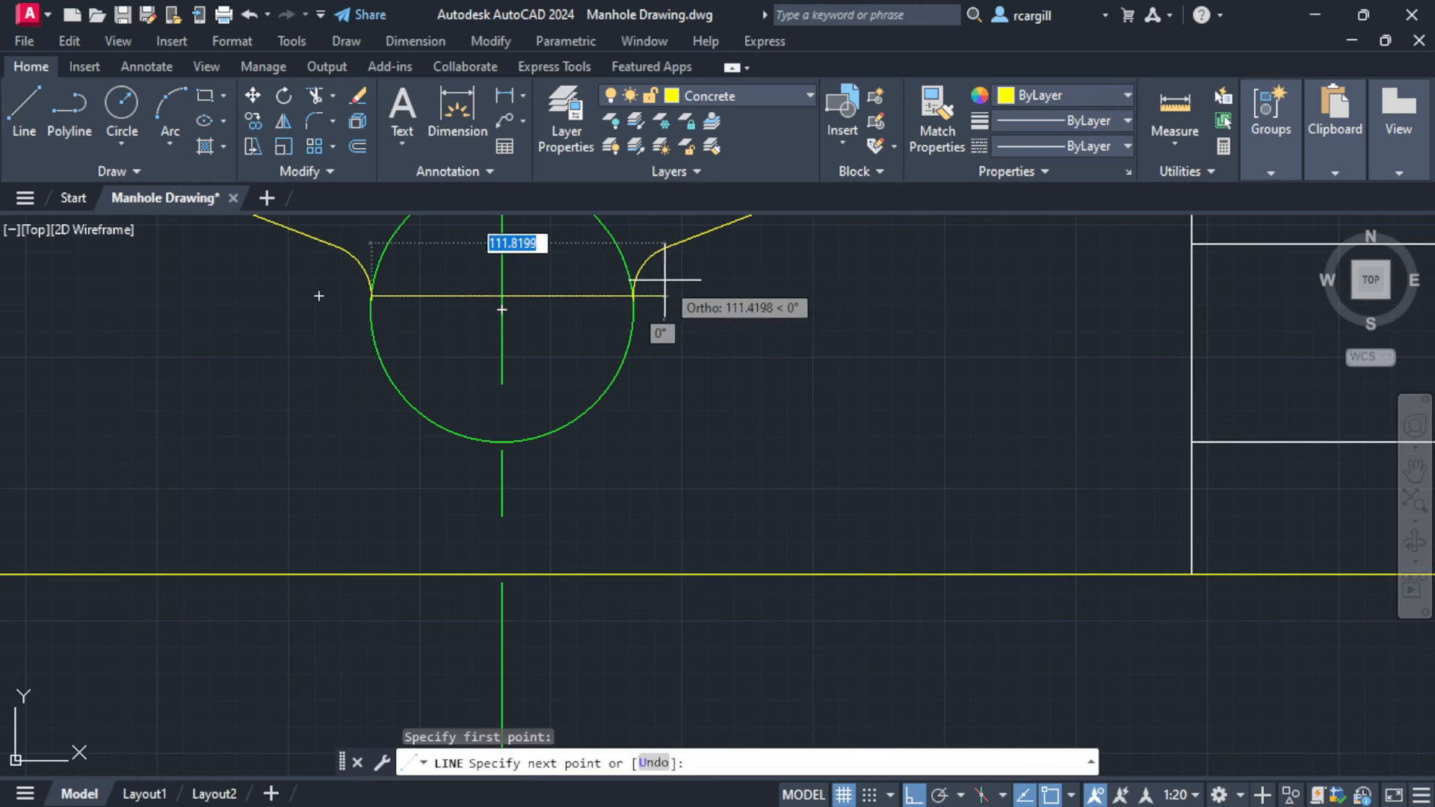
pyautogui.click(634, 297)
pyautogui.press('Escape')
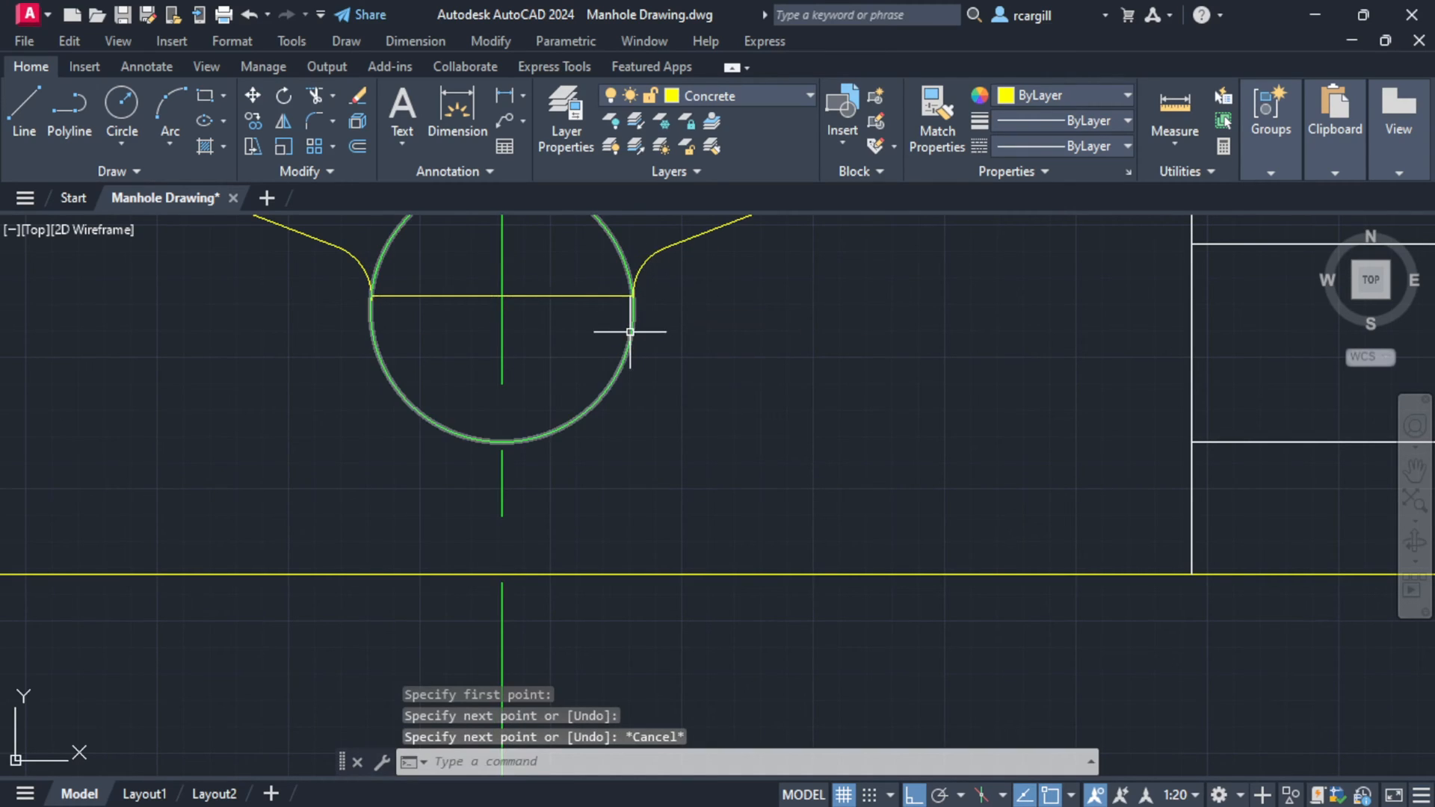
# - Trim away the green channel circle below the horizontal construction line, and erase that line
pyautogui.write('tr')
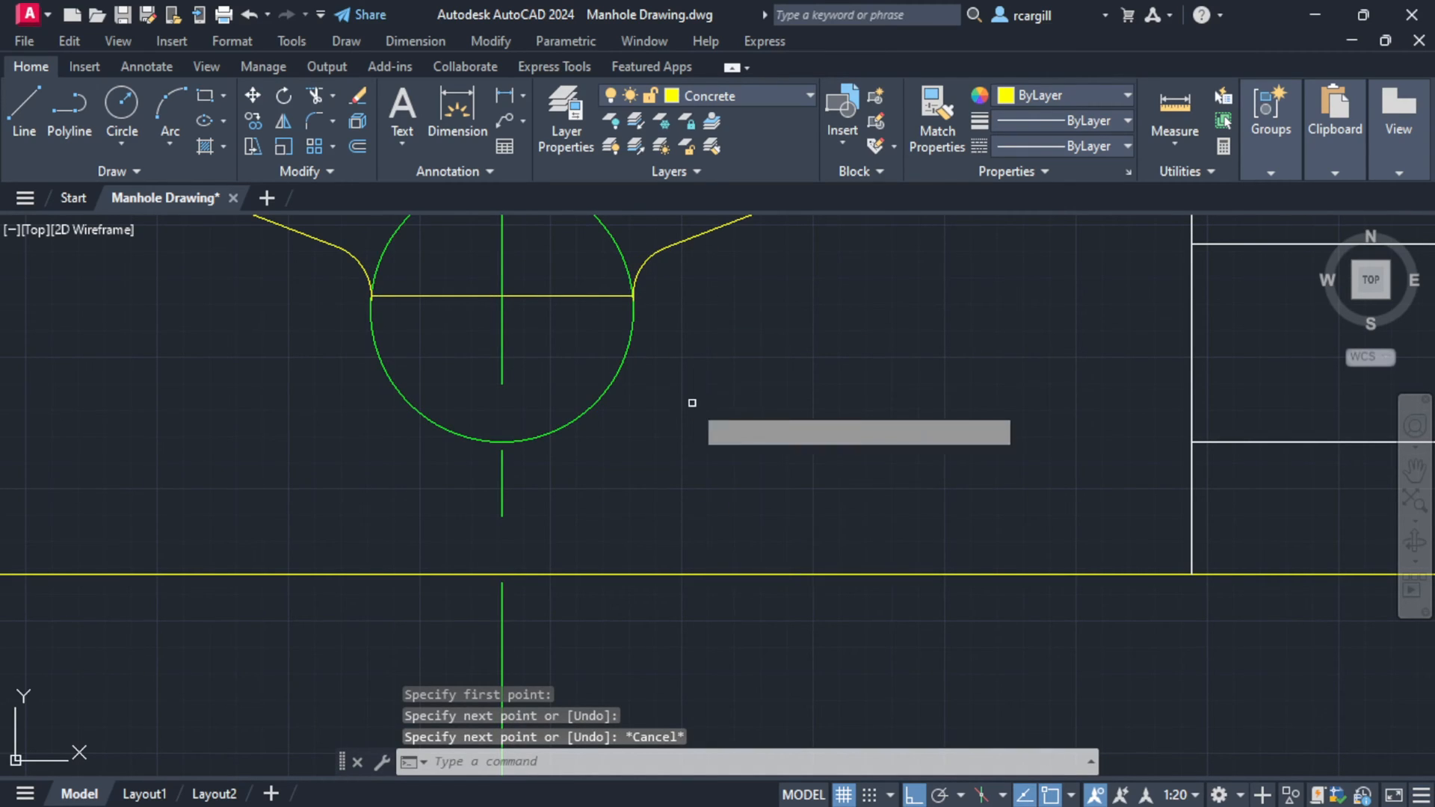
pyautogui.press('Return')
pyautogui.click(612, 387)
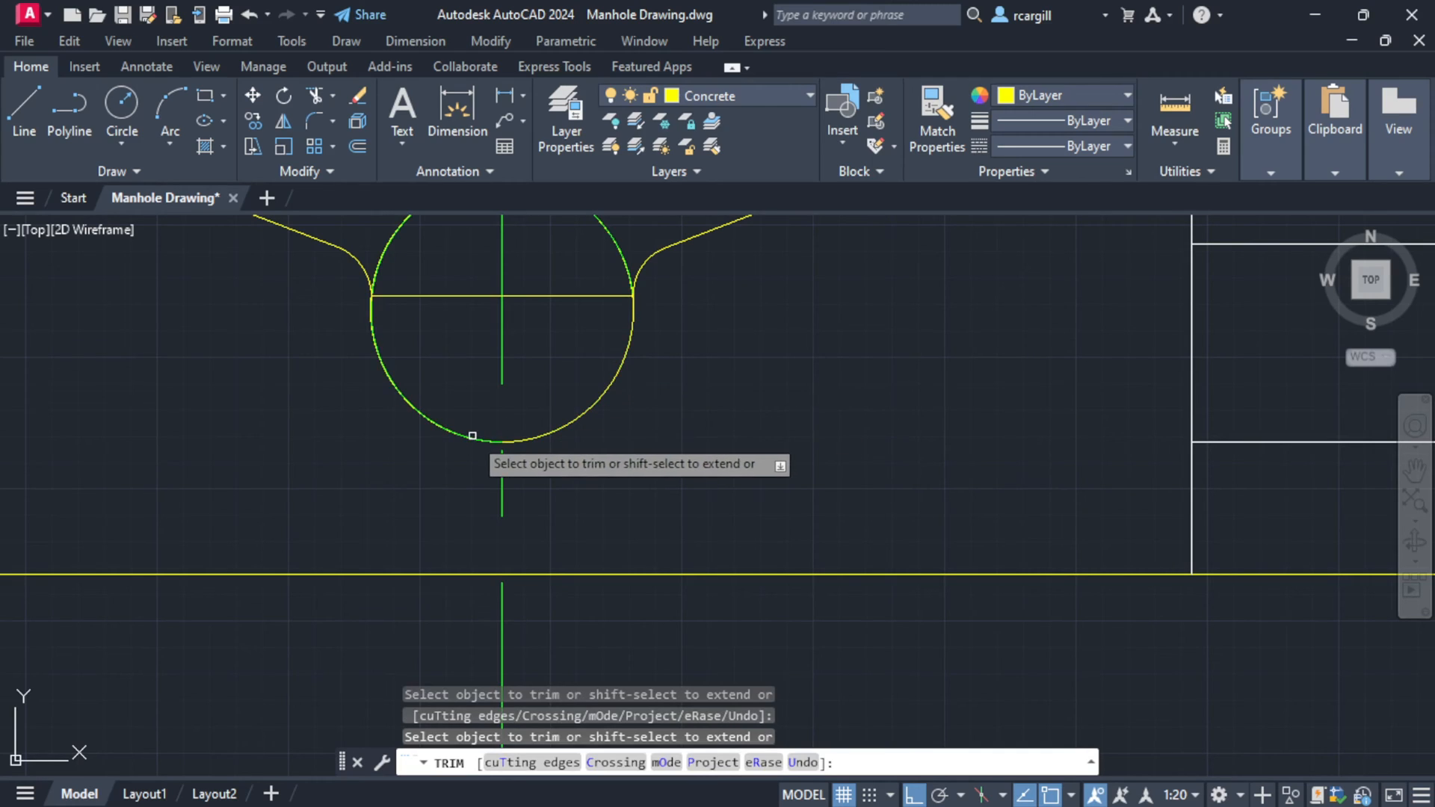
pyautogui.press('Escape')
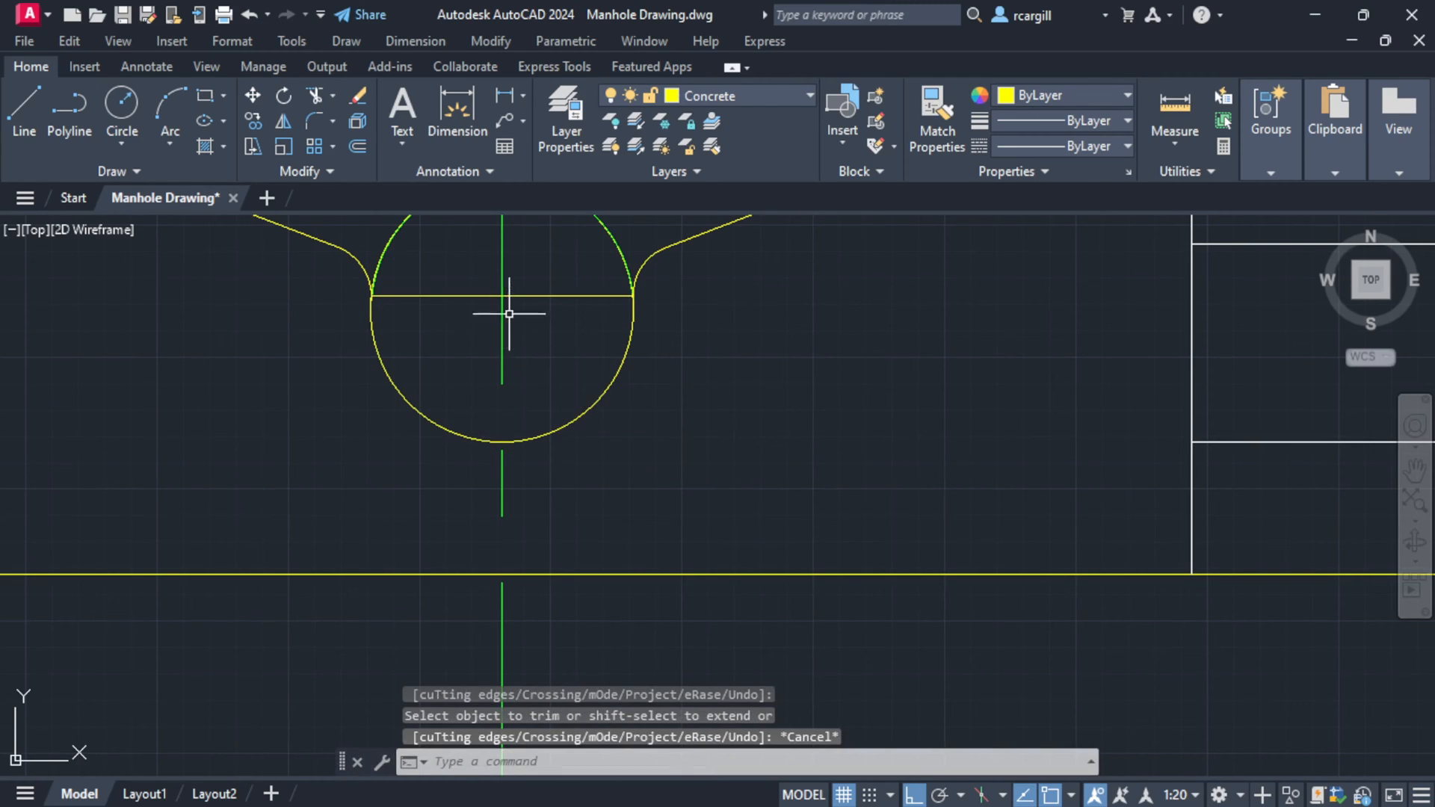
pyautogui.click(527, 297)
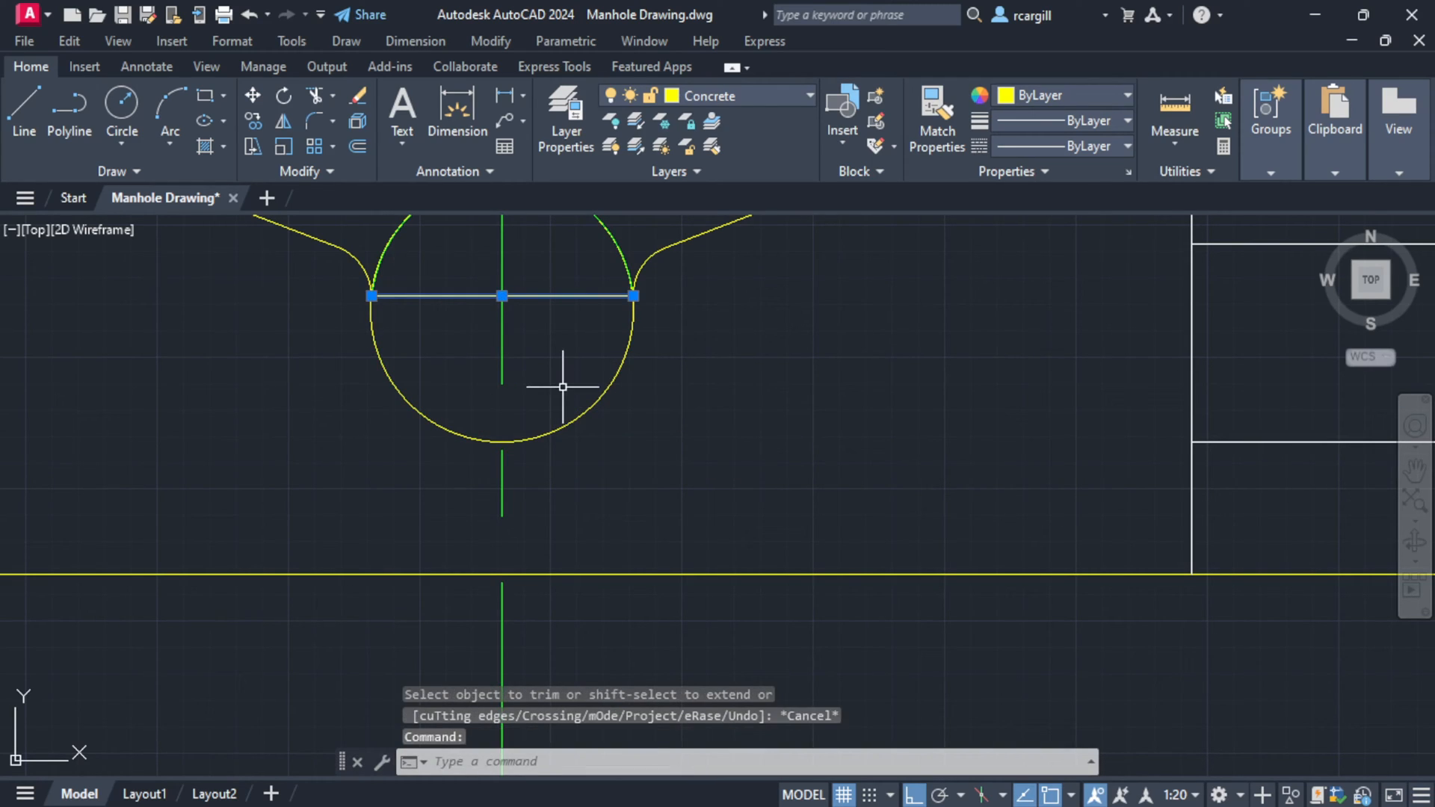
pyautogui.press('Delete')
# - Examine the channel circle up close where the green arc overlaps the yellow circle and meets the benching fillets
pyautogui.scroll(-5, 566, 384)
pyautogui.scroll(2, 567, 378)
pyautogui.moveTo(576, 374); pyautogui.dragTo(707, 525, button='middle')
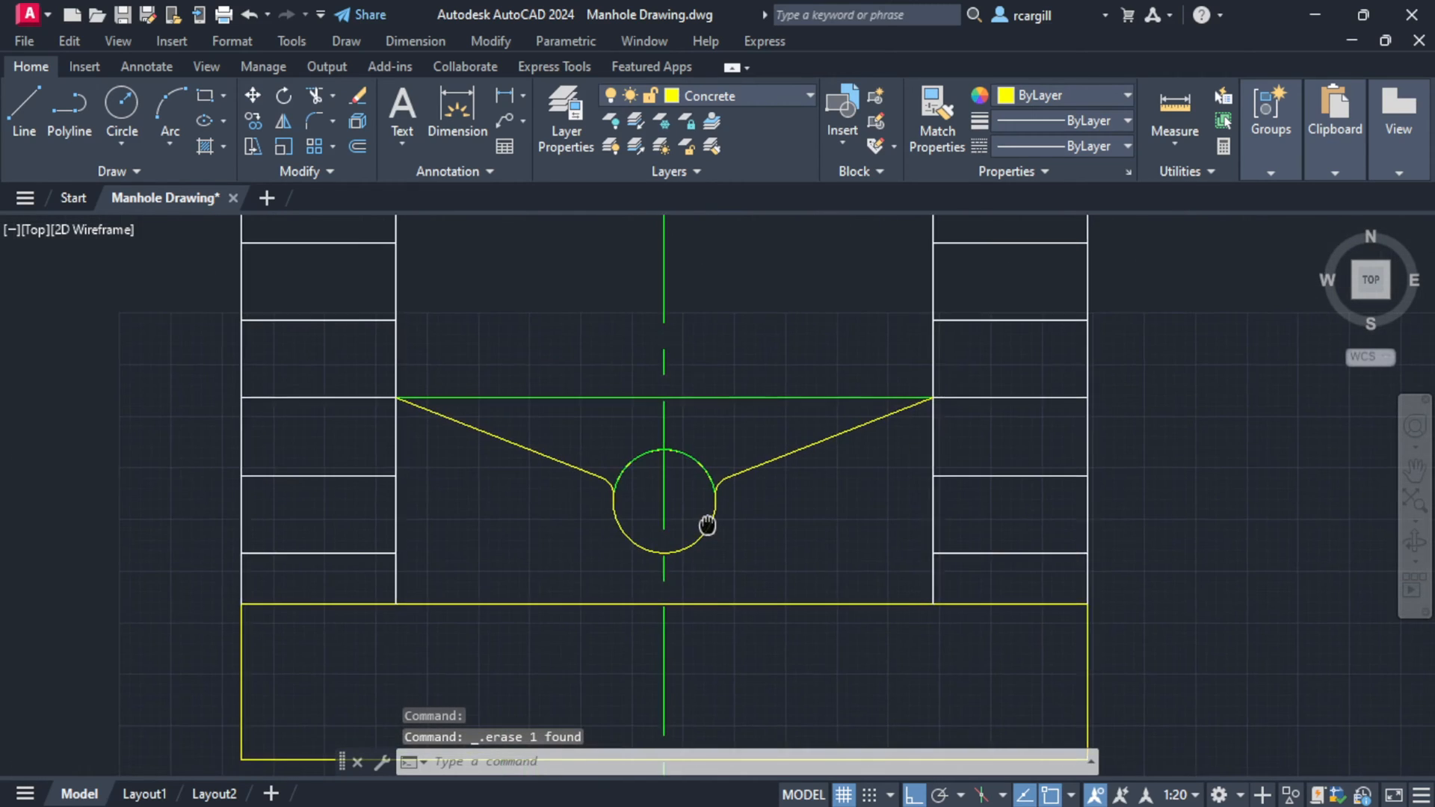
pyautogui.scroll(8, 729, 501)
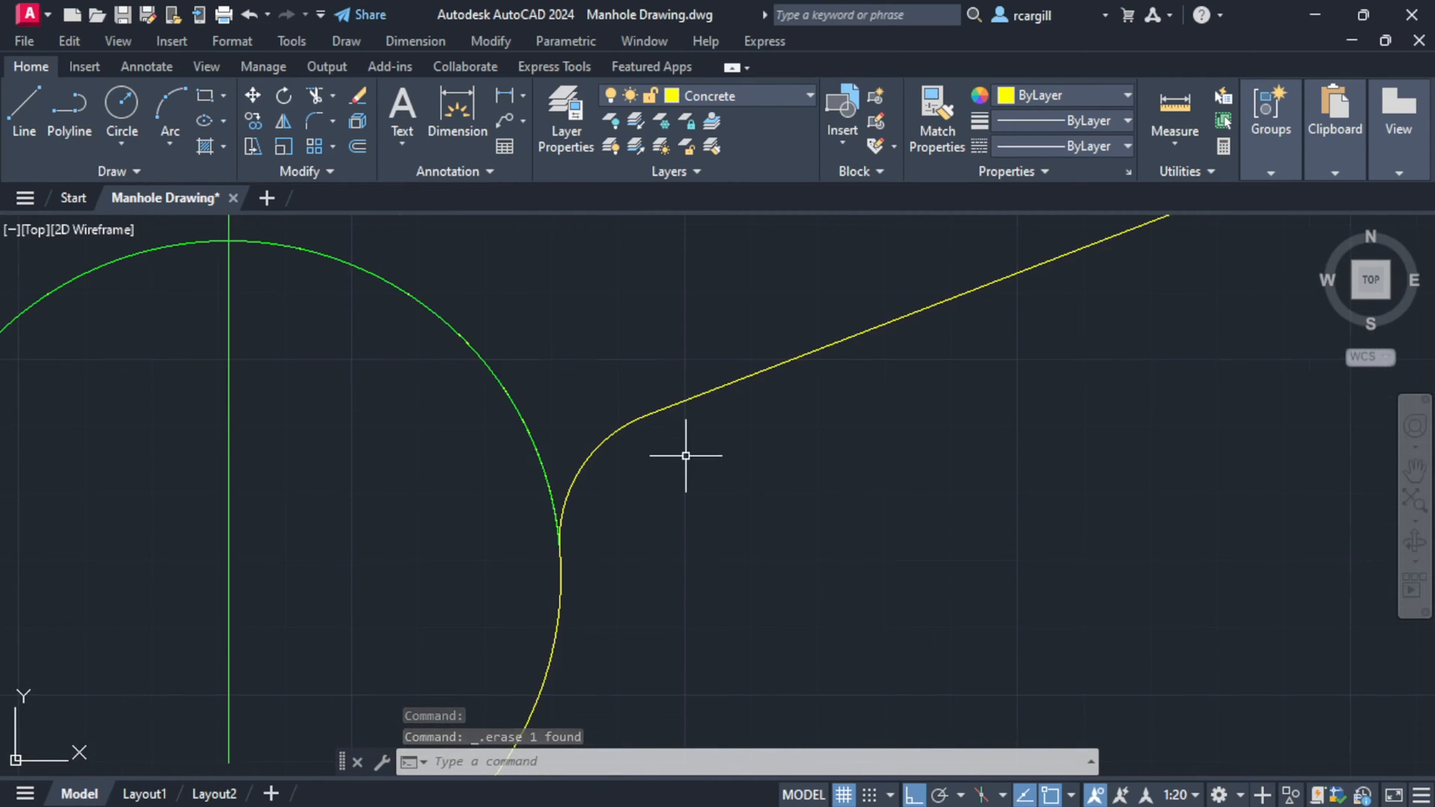
pyautogui.scroll(-5, 997, 420)
pyautogui.scroll(5, 721, 343)
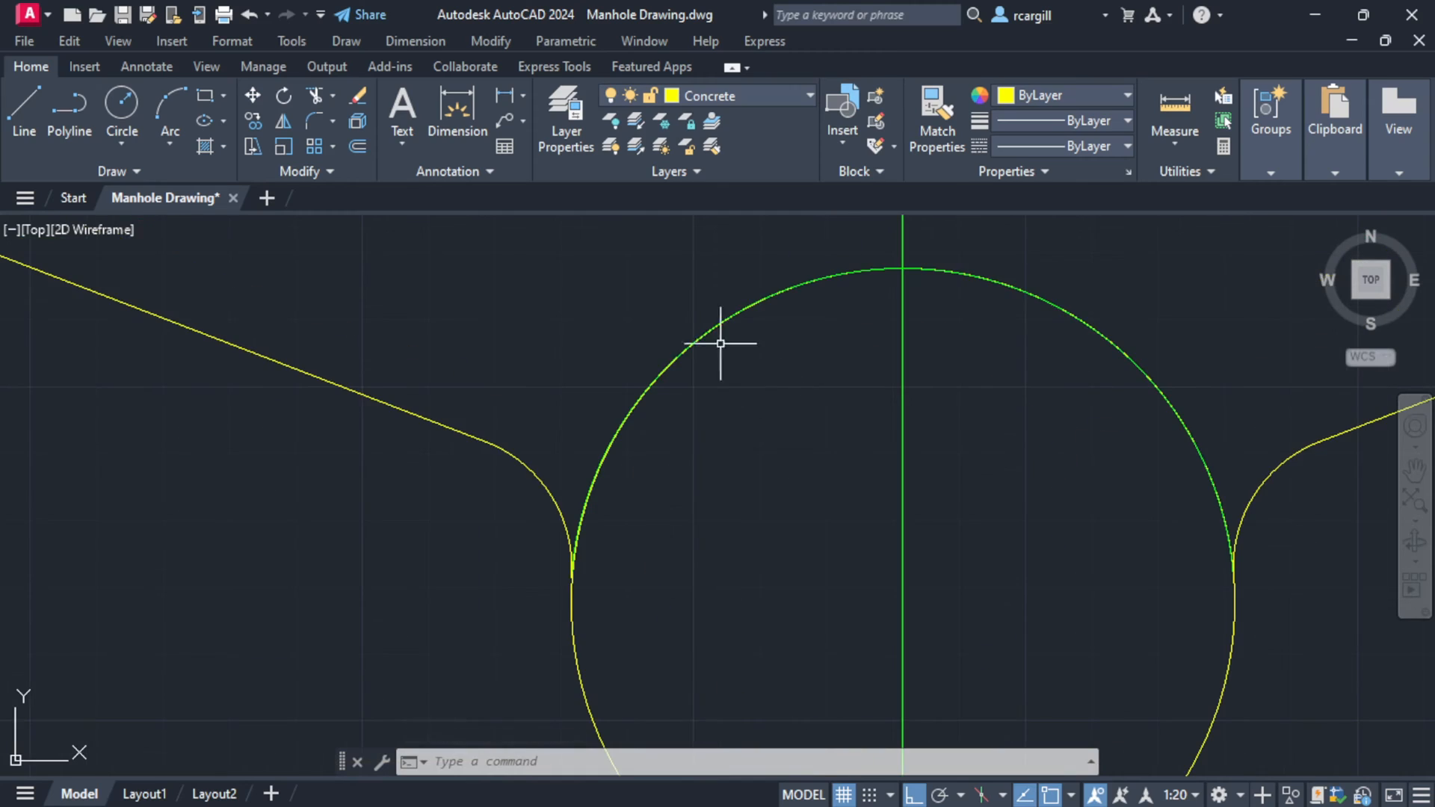
pyautogui.scroll(3, 726, 318)
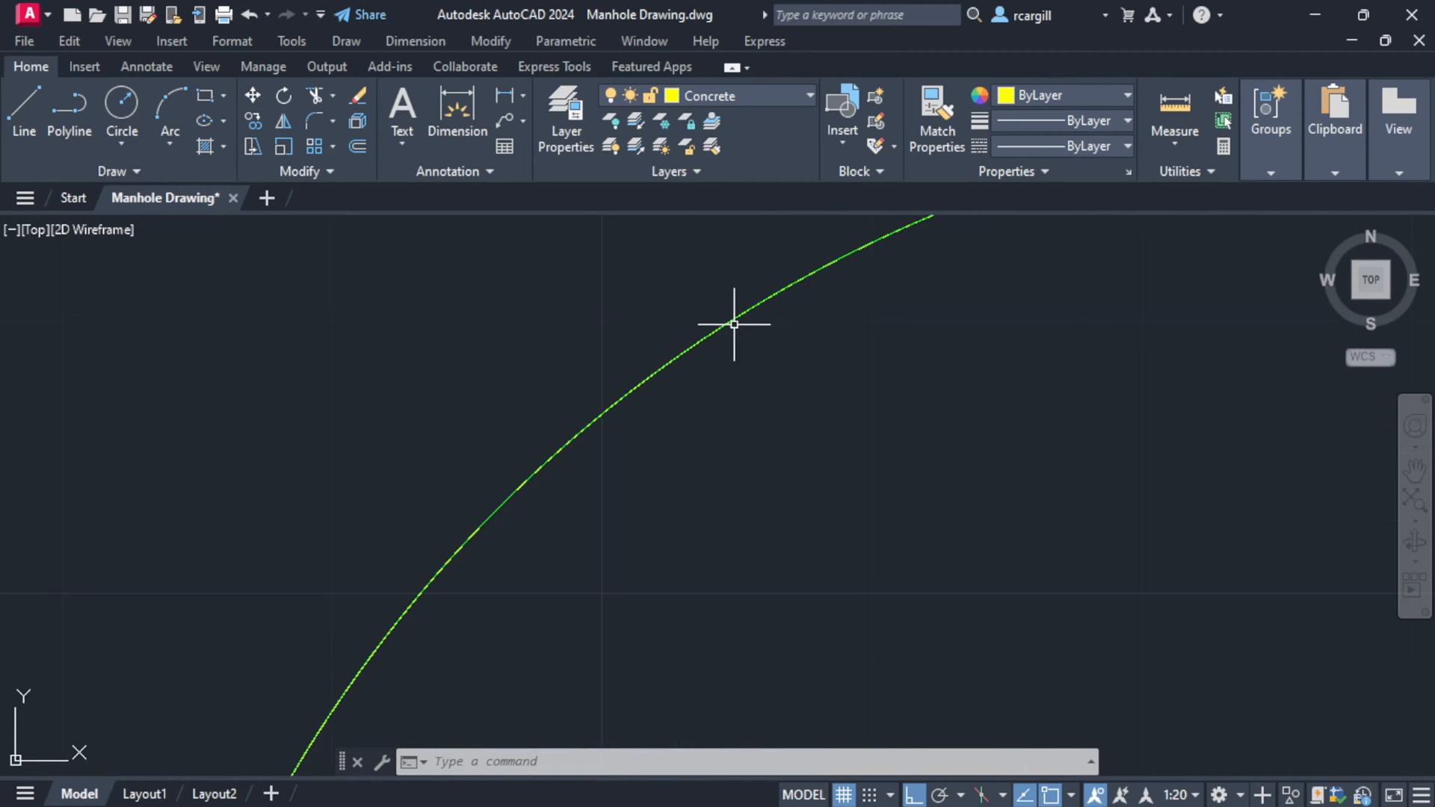
pyautogui.scroll(-6, 734, 324)
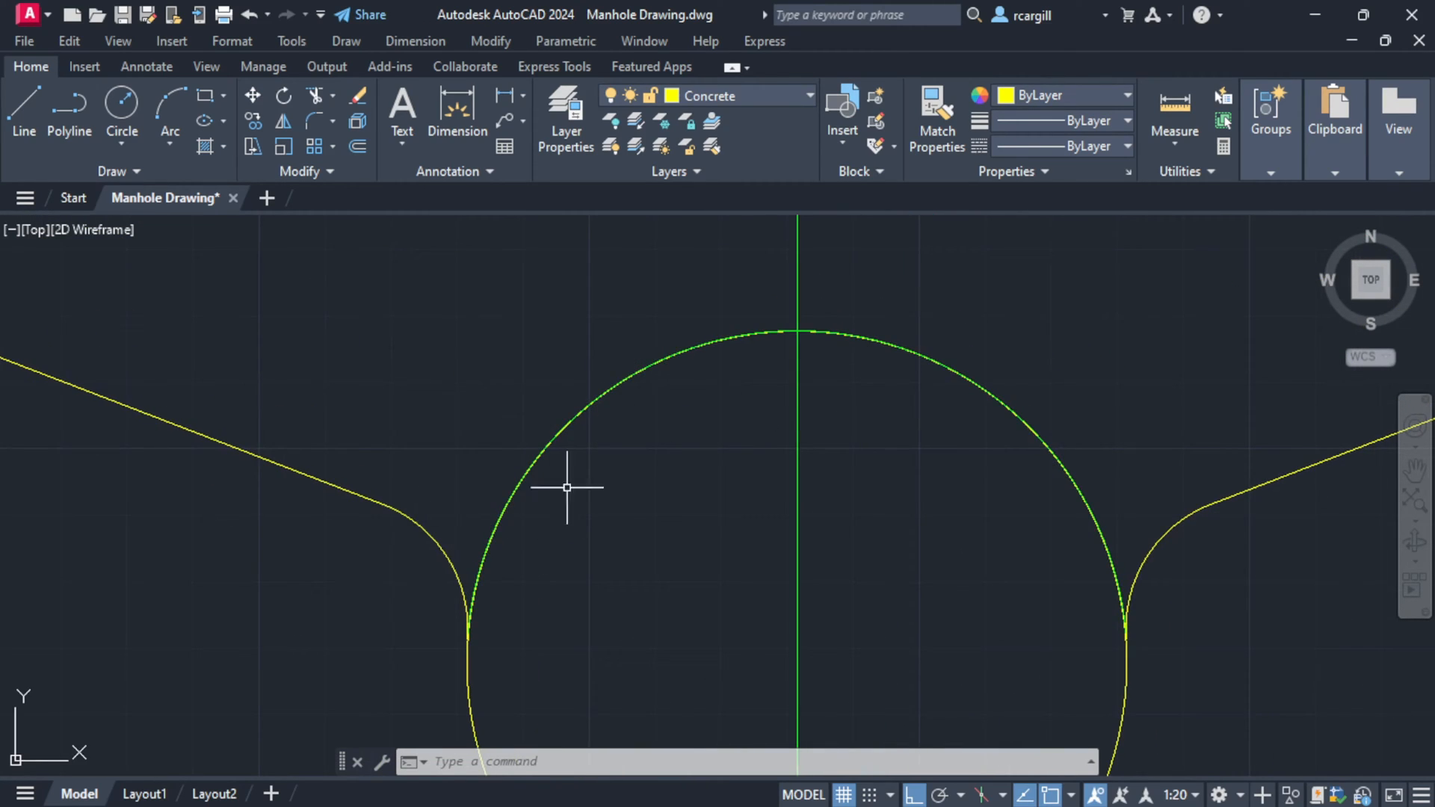
pyautogui.scroll(-2, 717, 361)
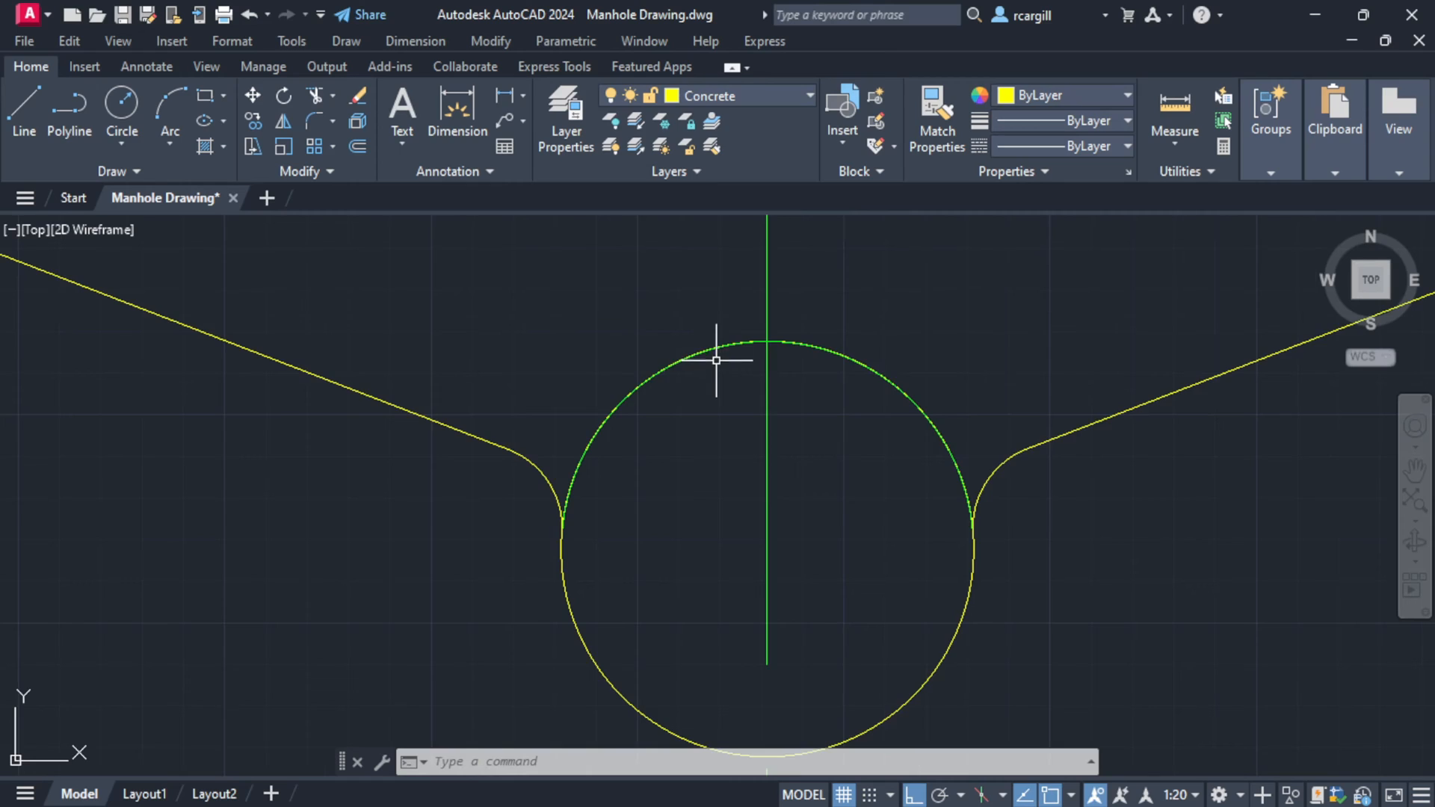
# - Select the green upper arc of the channel circle and open its draw order options
pyautogui.click(636, 388)
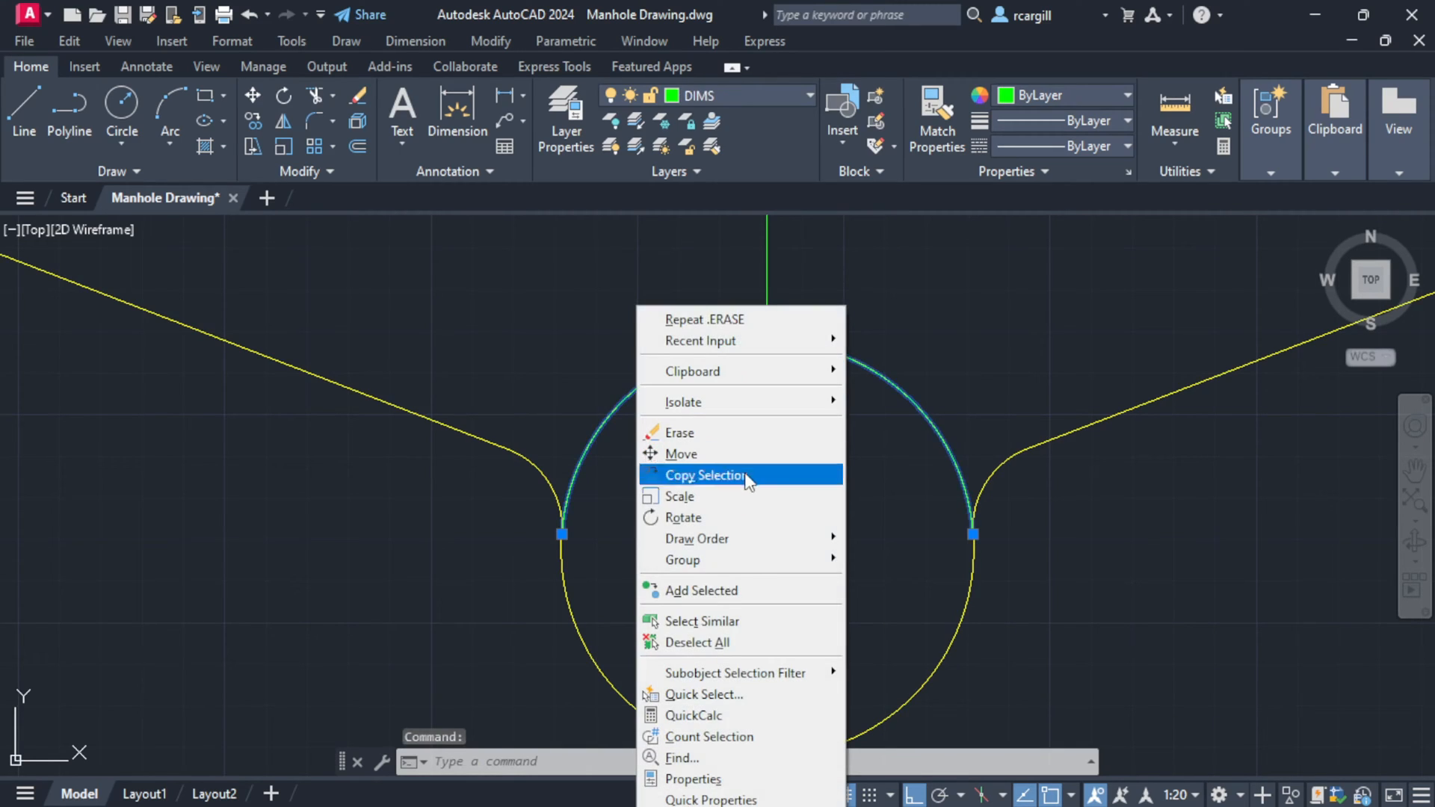
pyautogui.moveTo(767, 544)
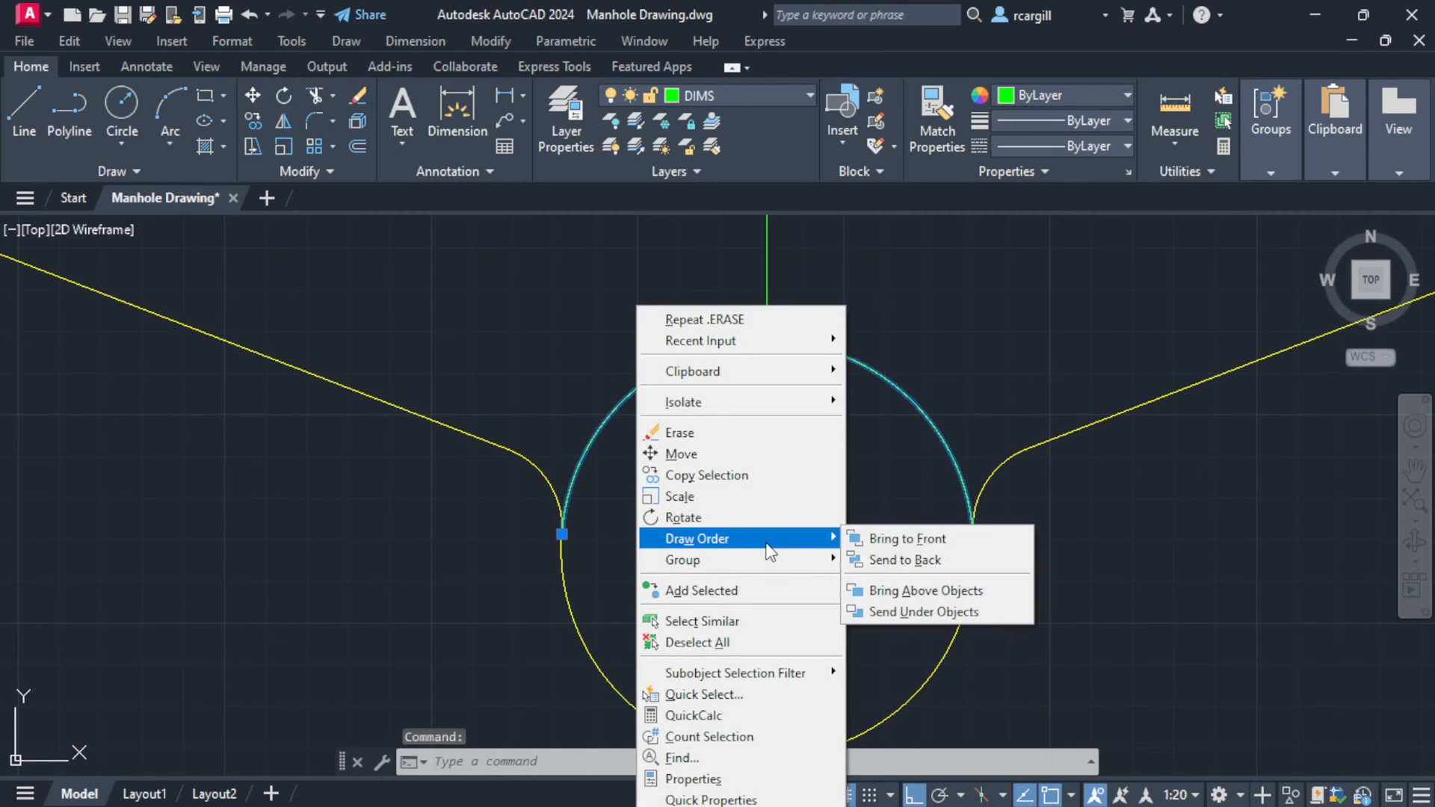
# - Send the upper arc of the channel circle to the back and trim away the circle's yellow upper half
pyautogui.click(936, 557)
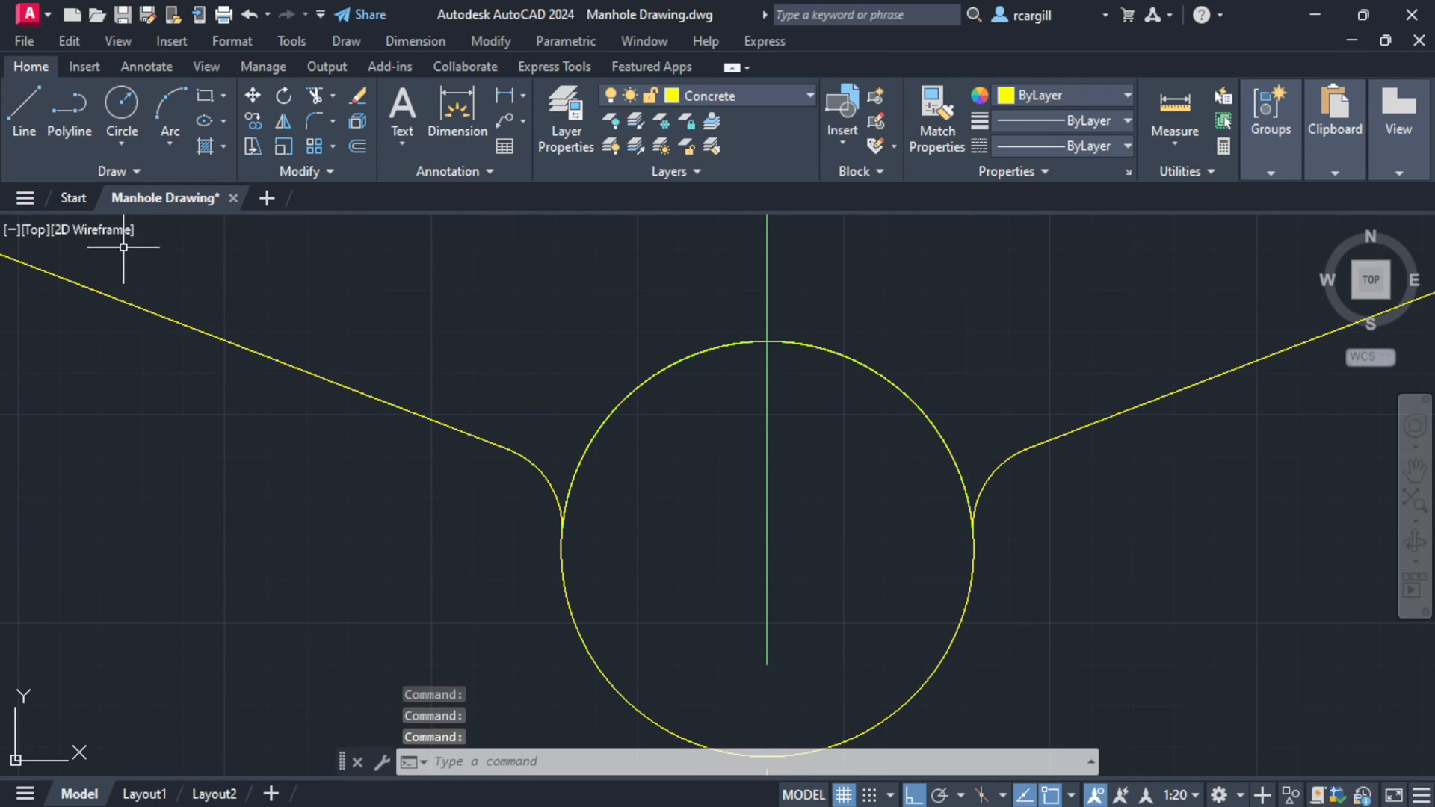
pyautogui.write('tr')
pyautogui.press('Return')
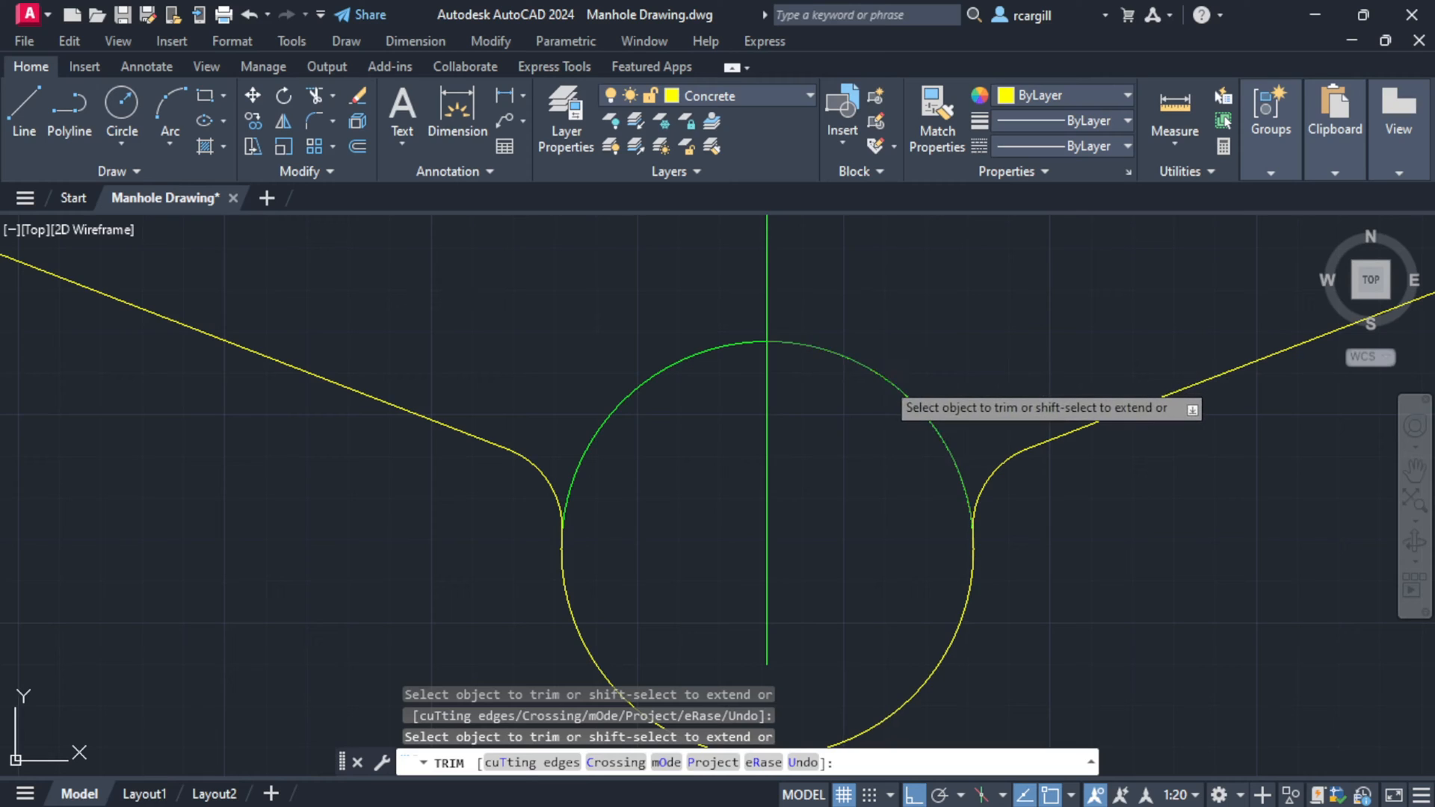
pyautogui.press('Escape')
# - Make DIMS the current layer for drawing the PVC inlet pipe
pyautogui.scroll(-10, 1154, 515)
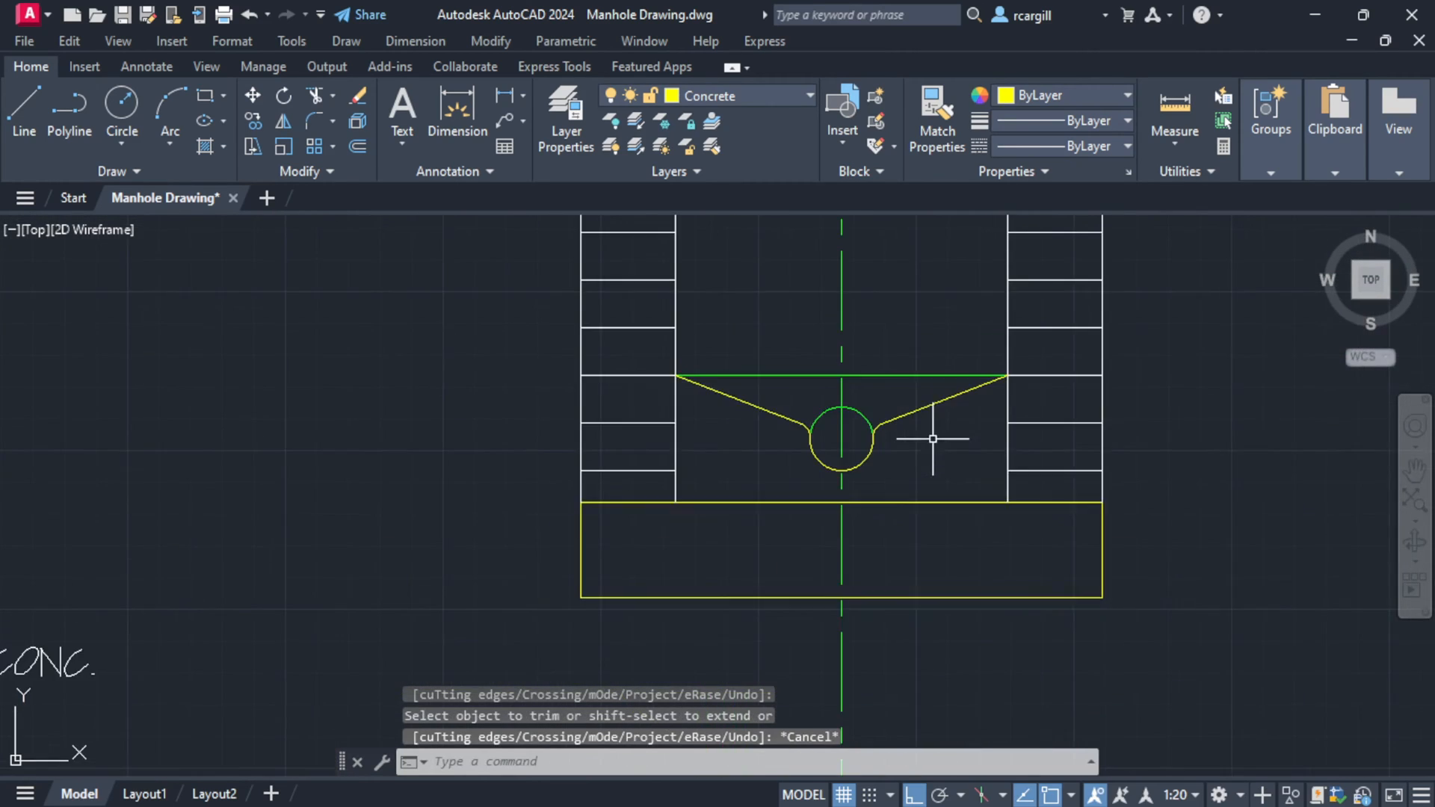
pyautogui.moveTo(885, 455)
pyautogui.mouseDown(button='middle')
pyautogui.moveTo(1076, 472)
pyautogui.moveTo(939, 528)
pyautogui.mouseUp(button='middle')
pyautogui.scroll(-2, 1058, 481)
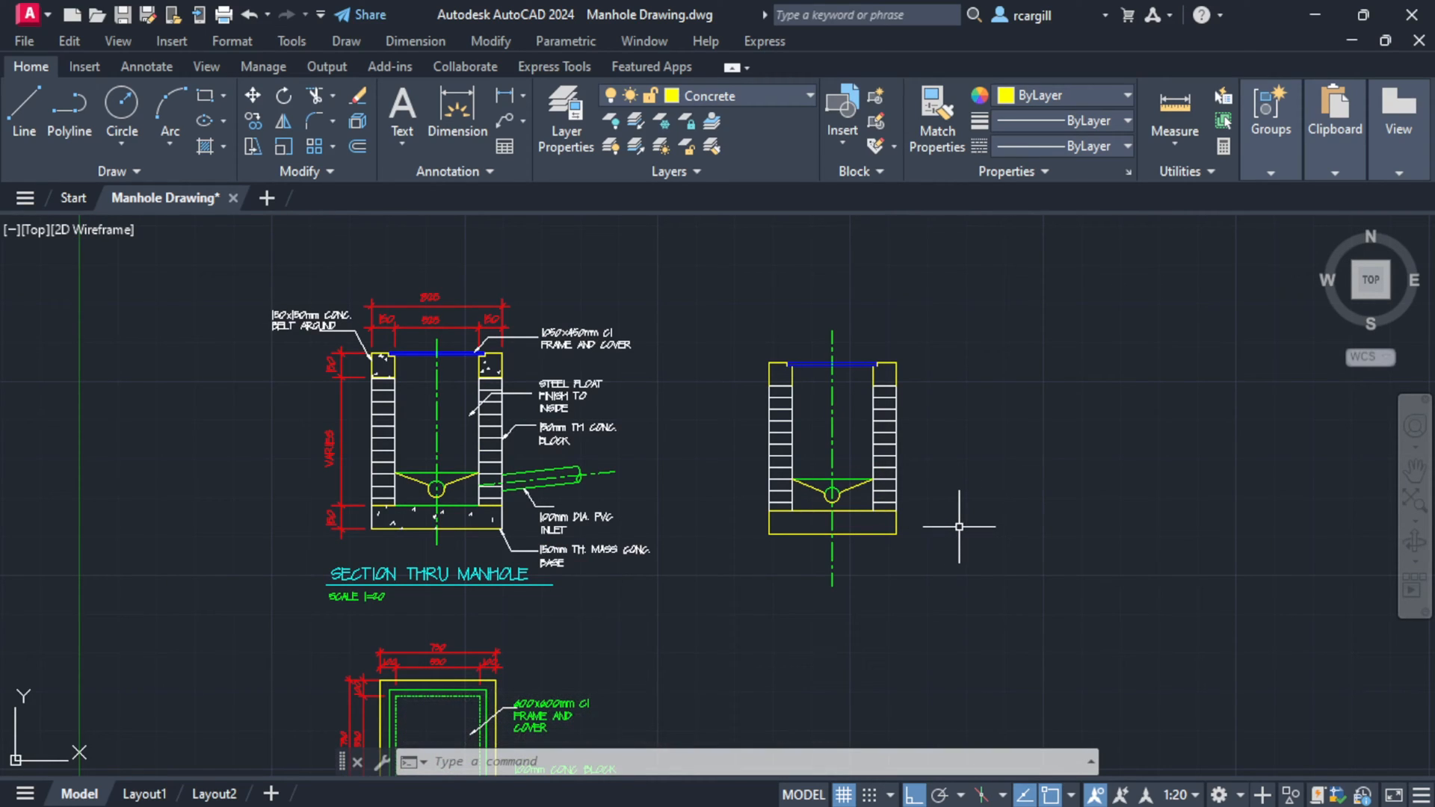
pyautogui.scroll(4, 491, 461)
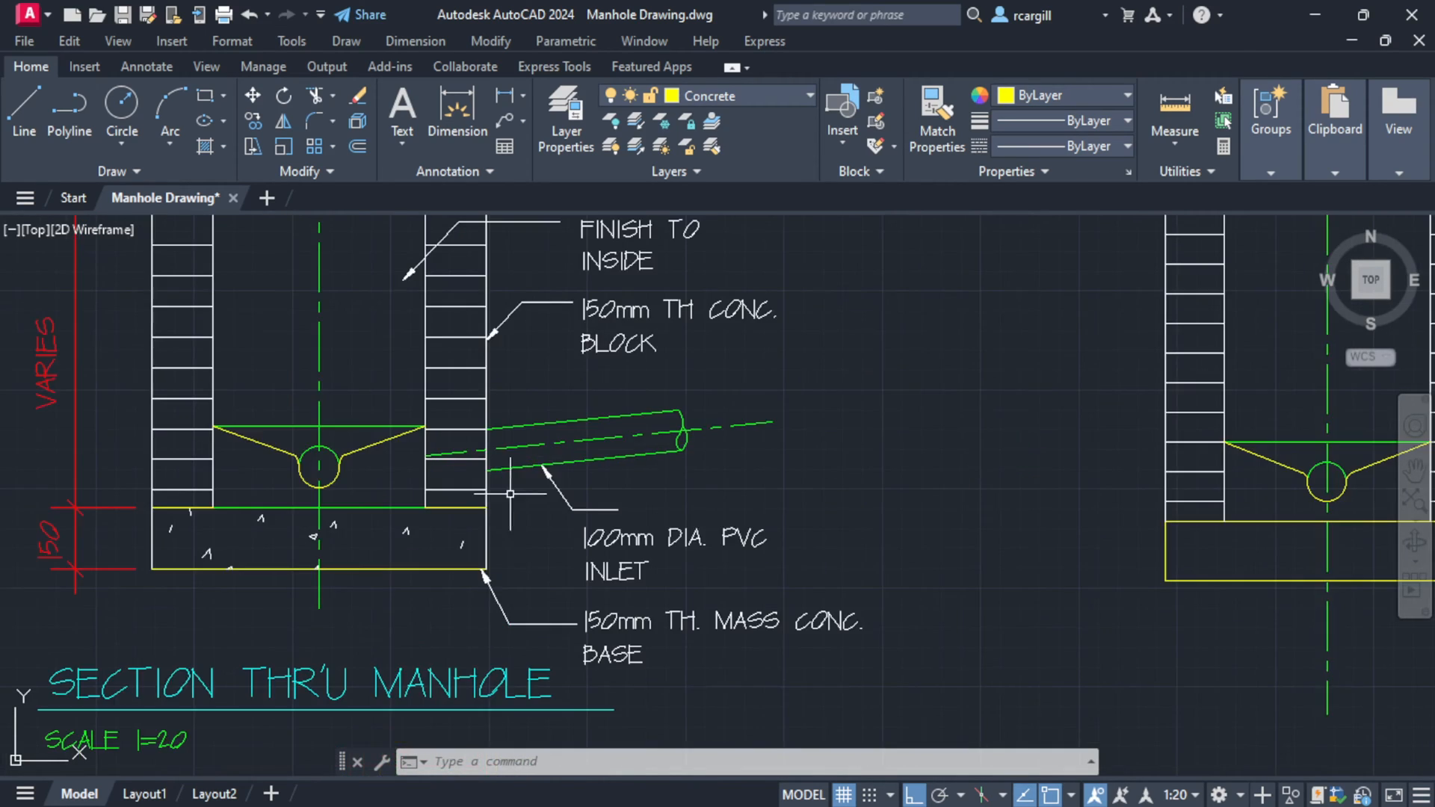
pyautogui.scroll(-2, 431, 530)
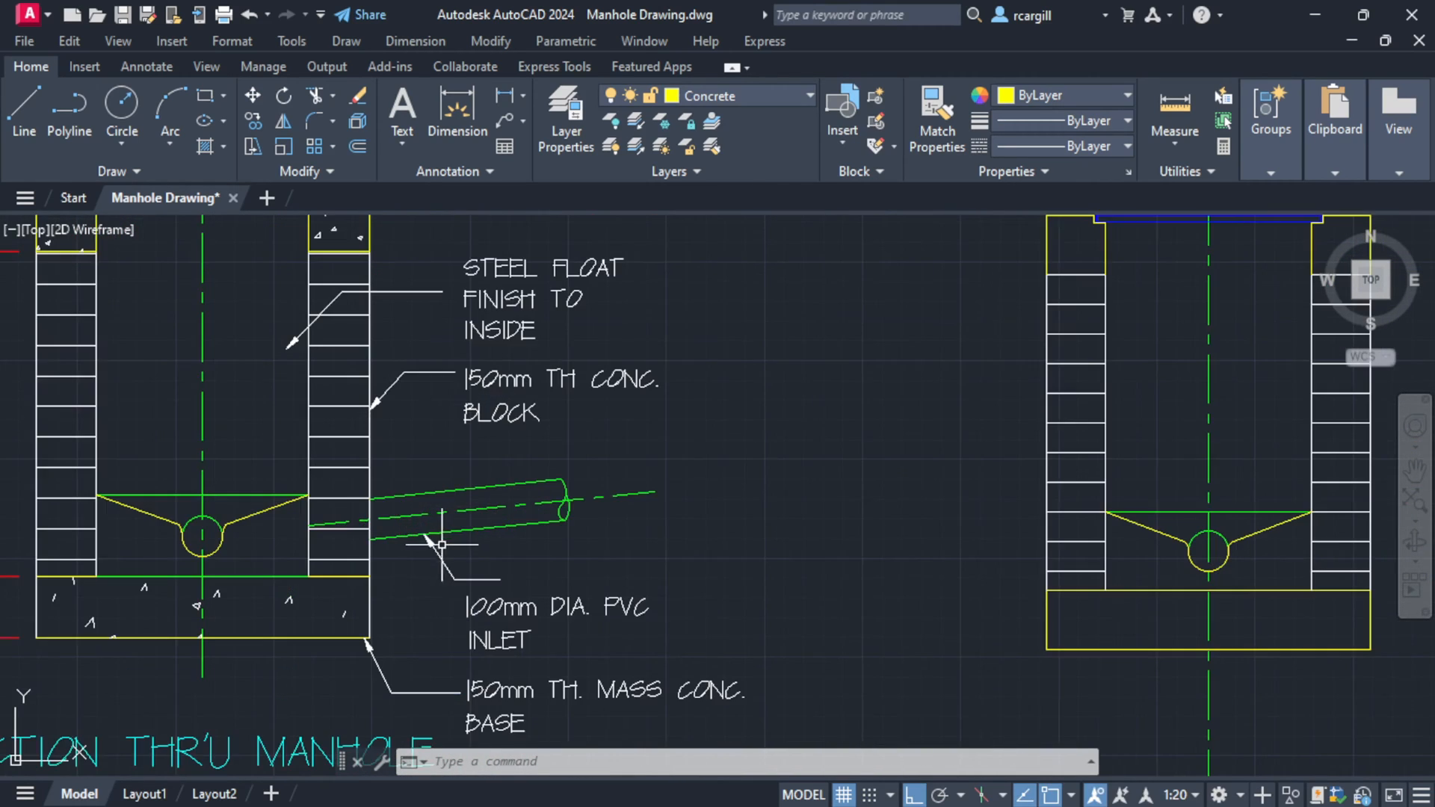
pyautogui.scroll(2, 445, 545)
pyautogui.moveTo(941, 596); pyautogui.dragTo(244, 534, button='middle')
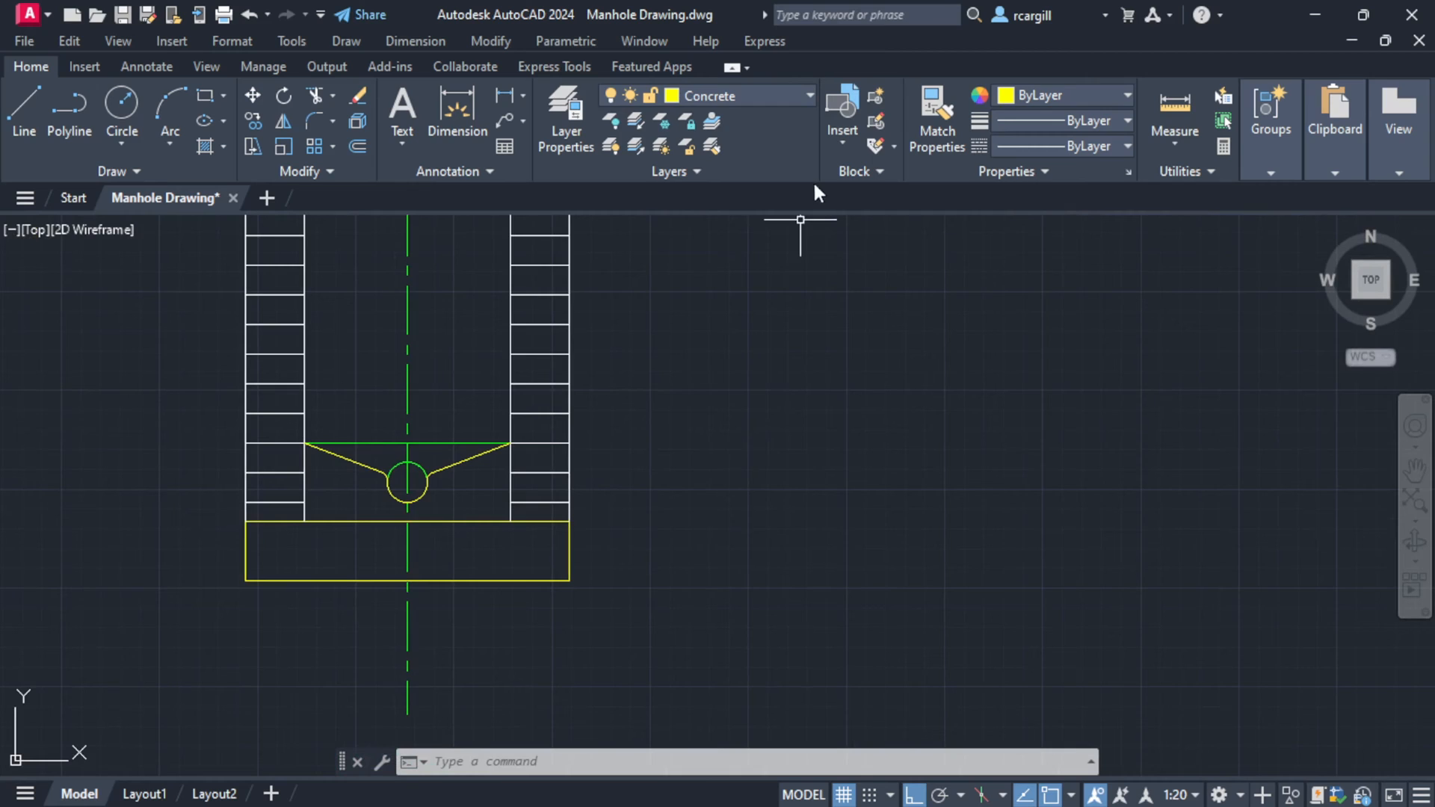
pyautogui.click(773, 93)
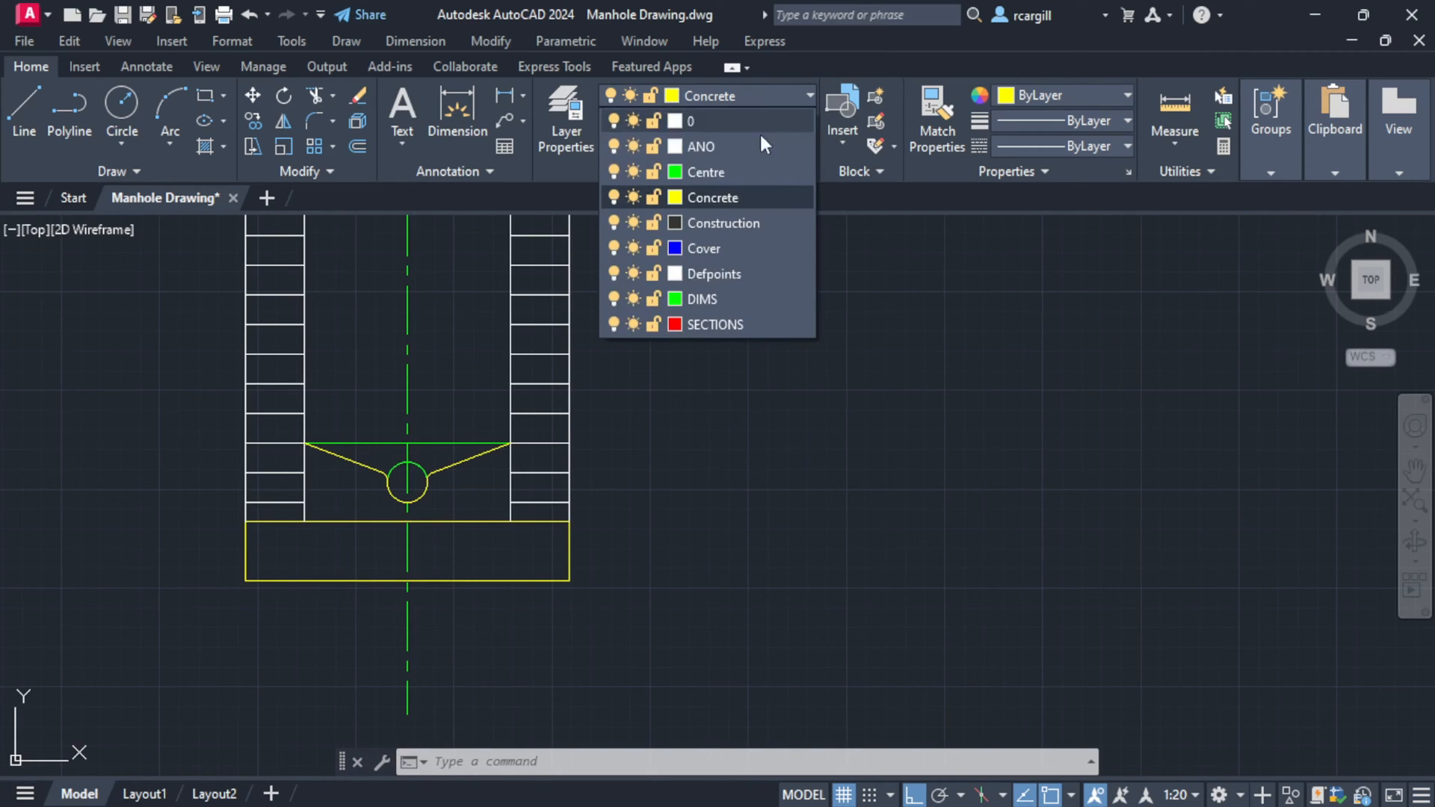
pyautogui.click(717, 299)
# - Draw a line about 490 mm long, rising at about 8°, outward from the right wall's outer face at channel-top level, with Ortho off
pyautogui.scroll(-4, 720, 379)
pyautogui.moveTo(720, 378); pyautogui.dragTo(810, 308, button='middle')
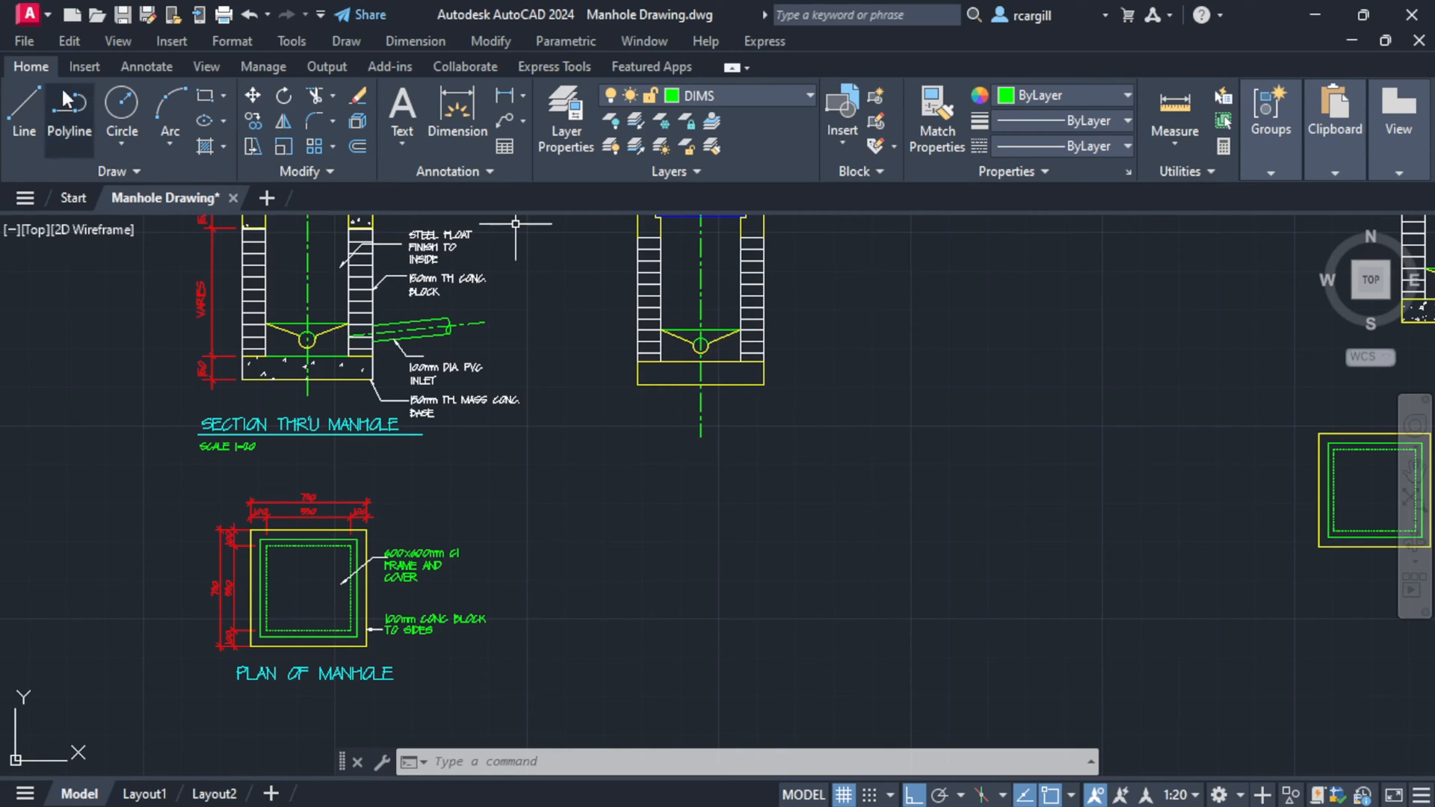
pyautogui.click(29, 107)
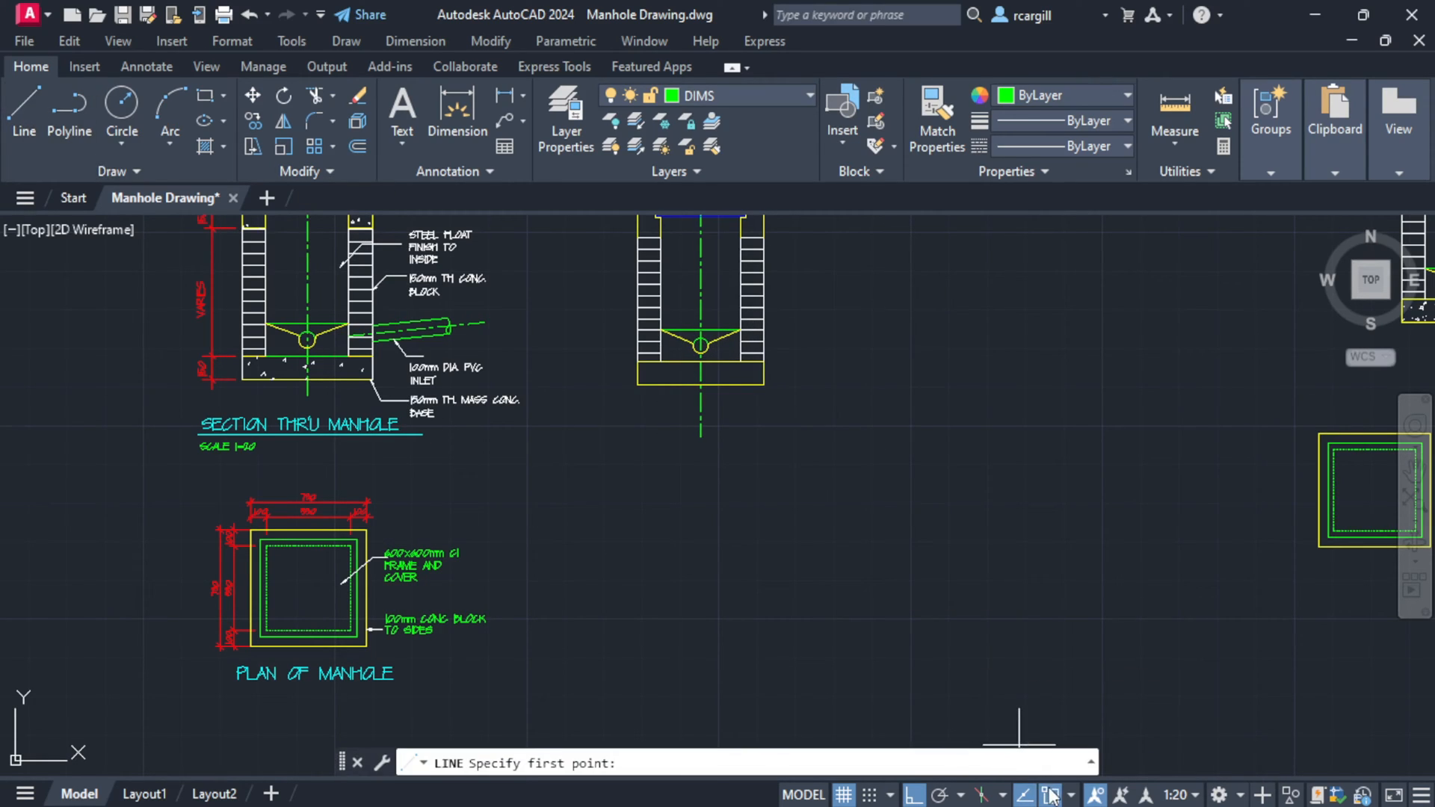
pyautogui.scroll(2, 790, 312)
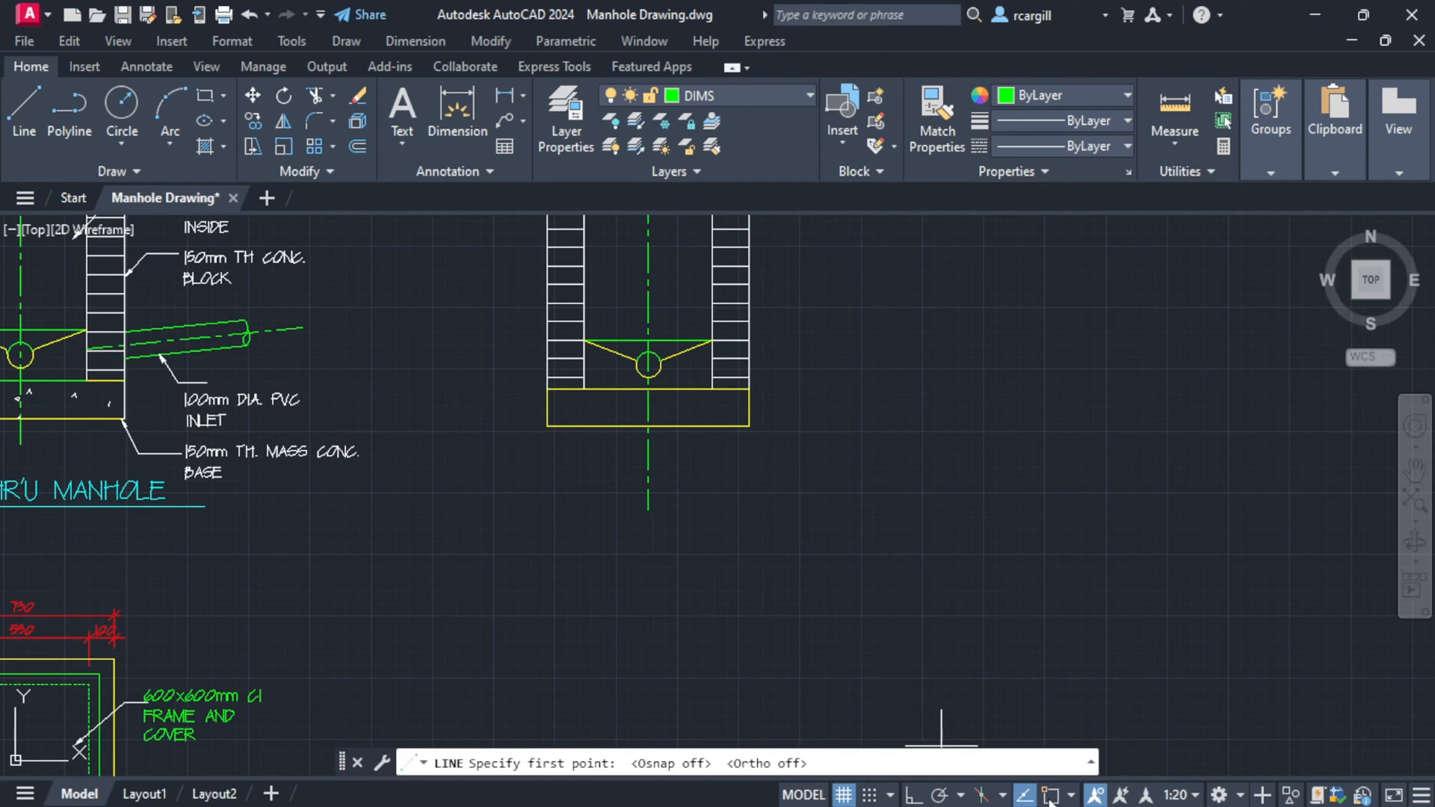
pyautogui.scroll(4, 740, 337)
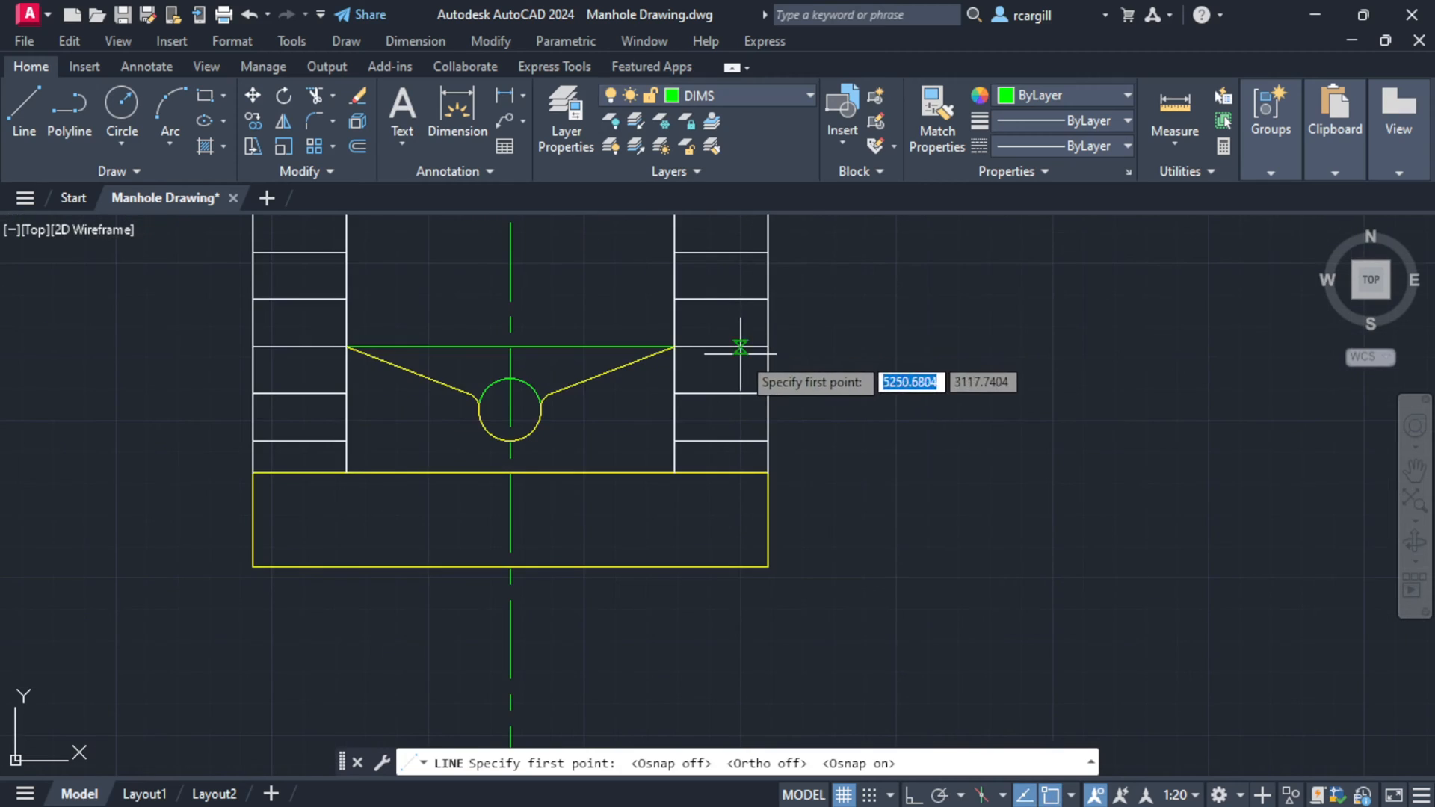
pyautogui.click(769, 346)
pyautogui.scroll(-4, 822, 329)
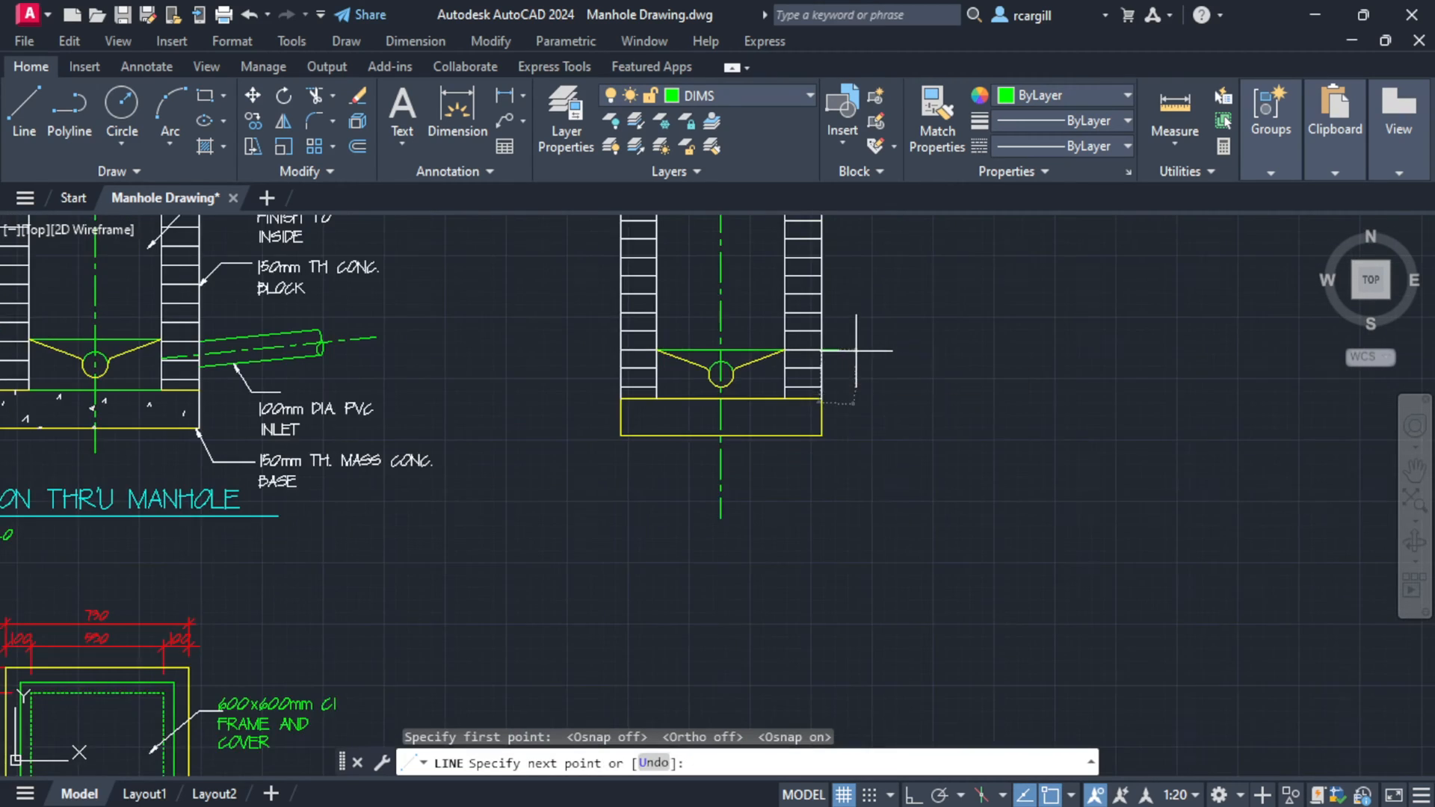
pyautogui.moveTo(684, 351); pyautogui.dragTo(842, 338, button='middle')
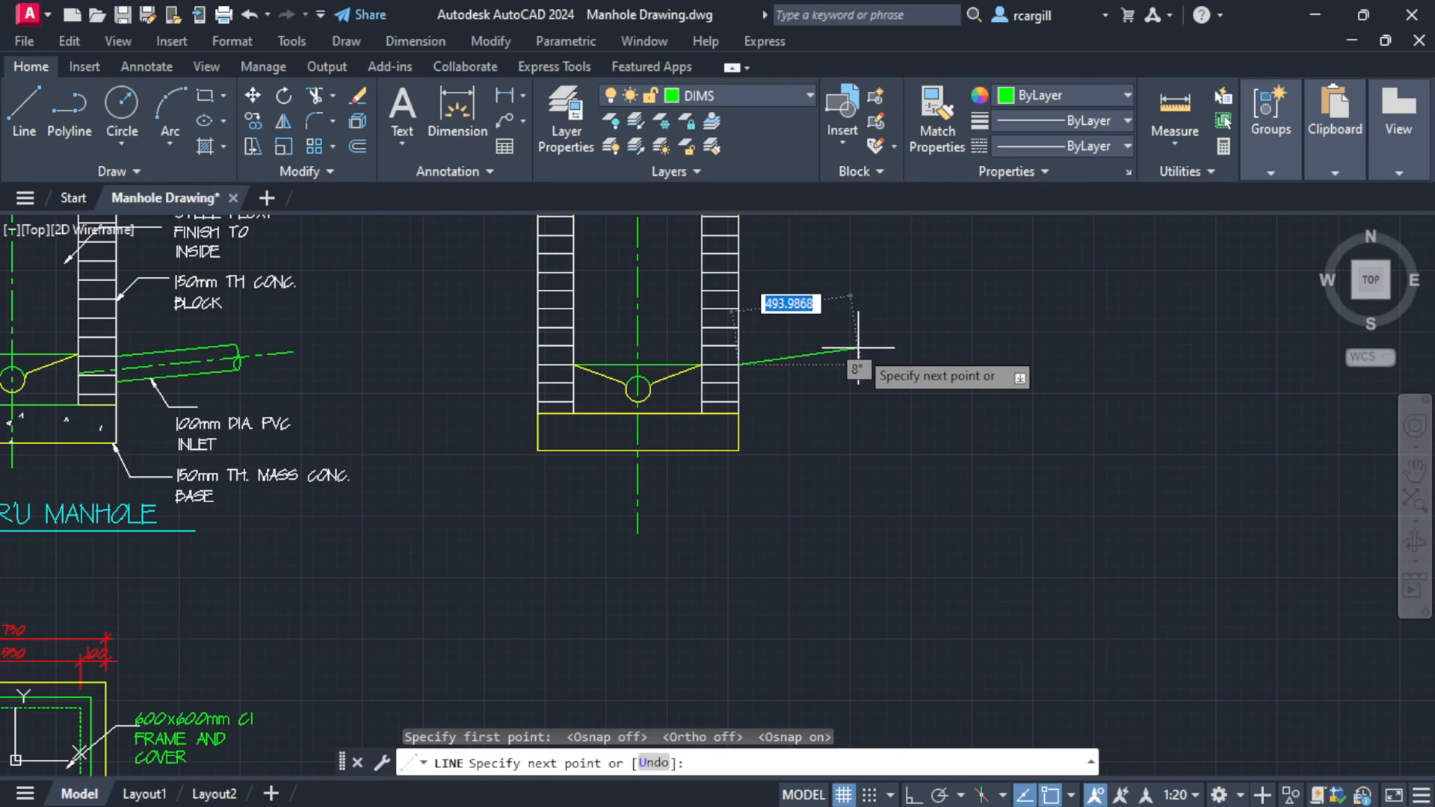
pyautogui.click(856, 350)
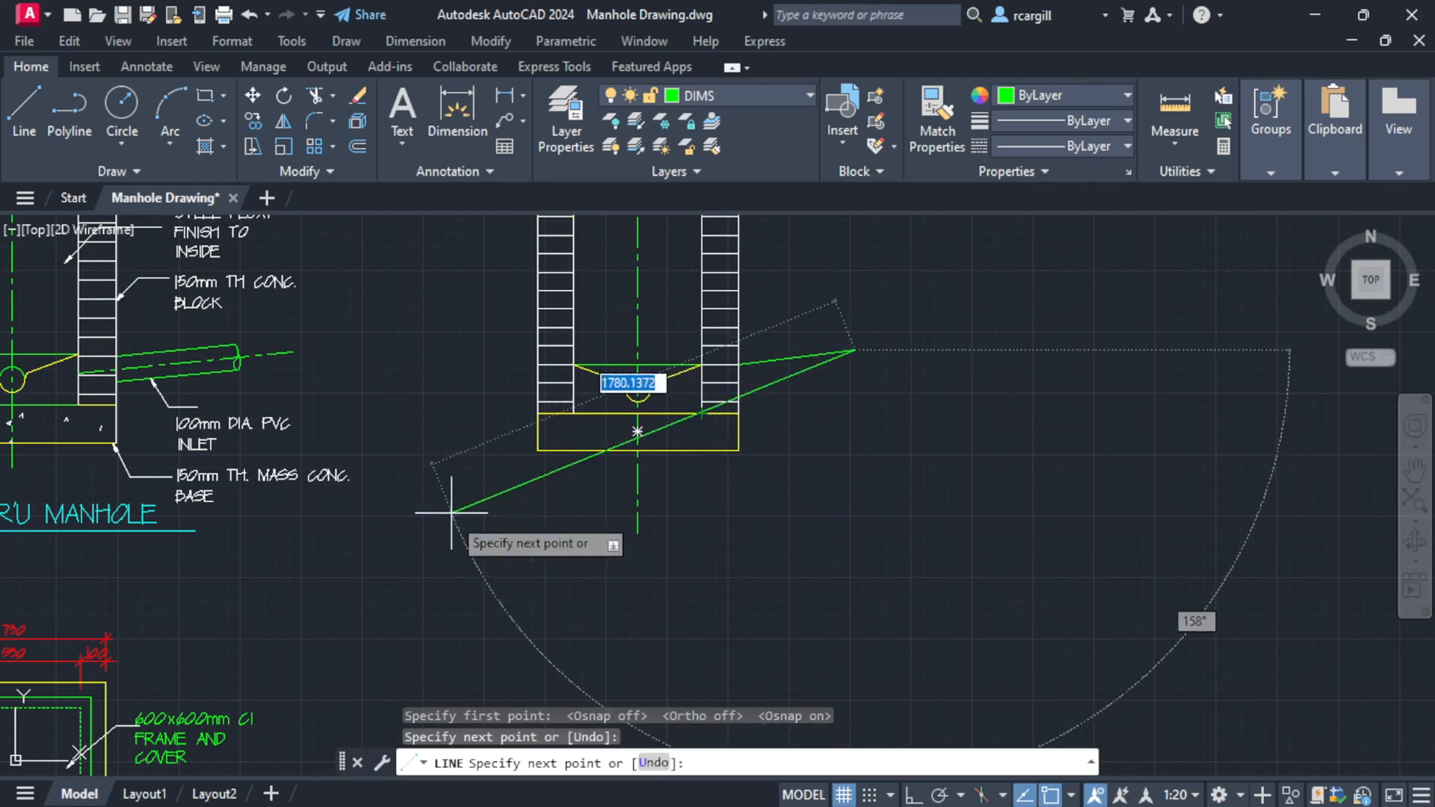
pyautogui.press('Escape')
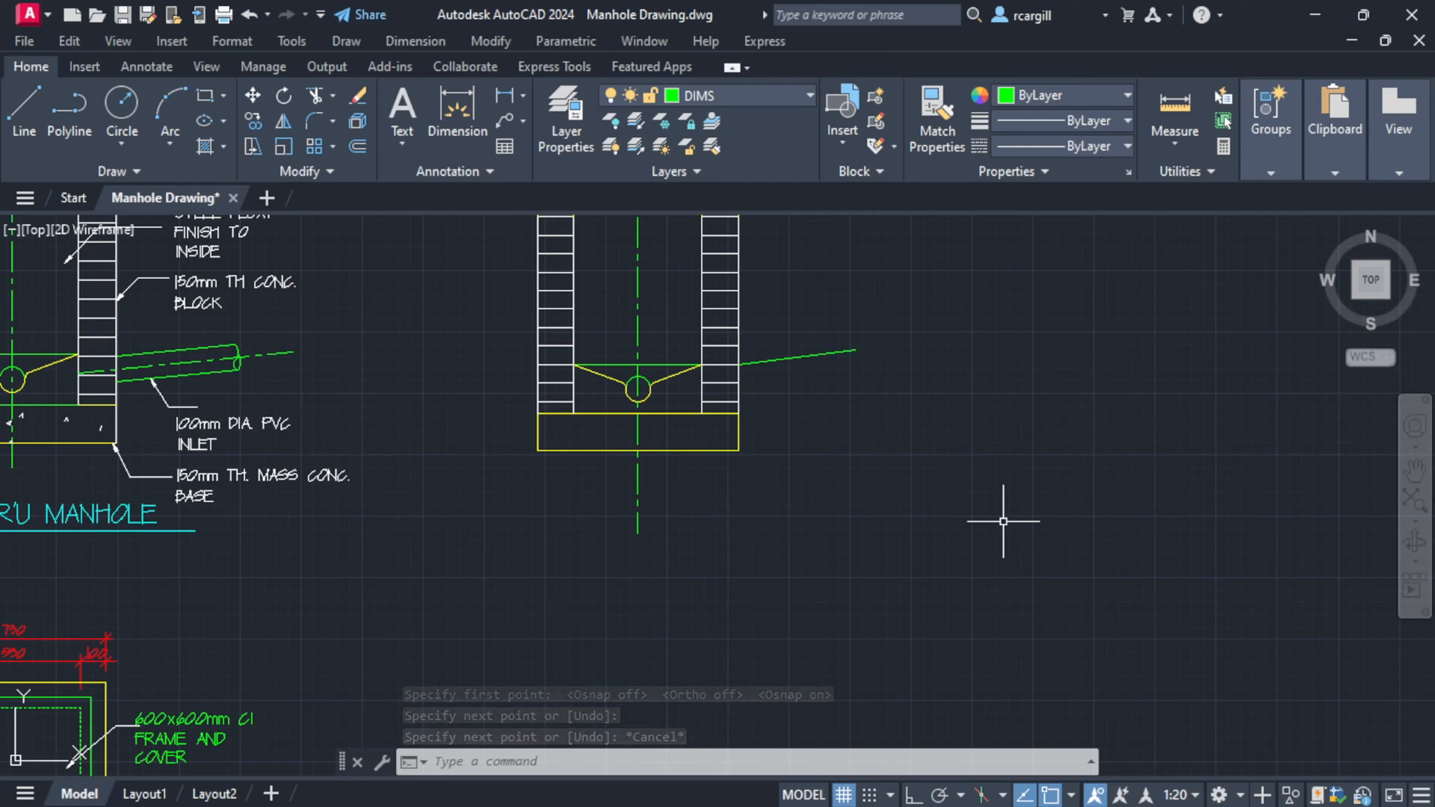
# - Offset the sloping inlet line 100 mm downward to form the lower edge of the pipe
pyautogui.write('off')
pyautogui.press('Return')
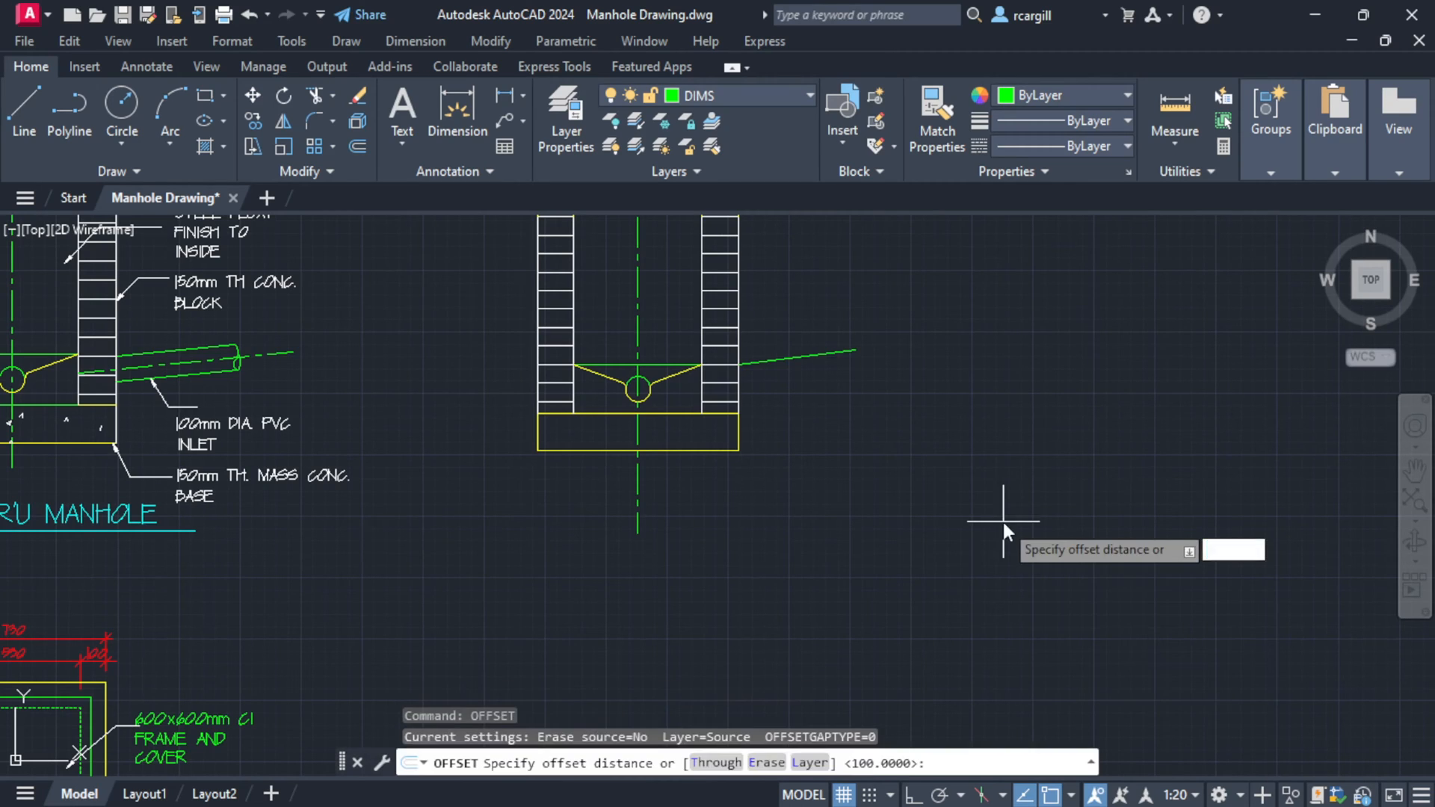
pyautogui.press('Return')
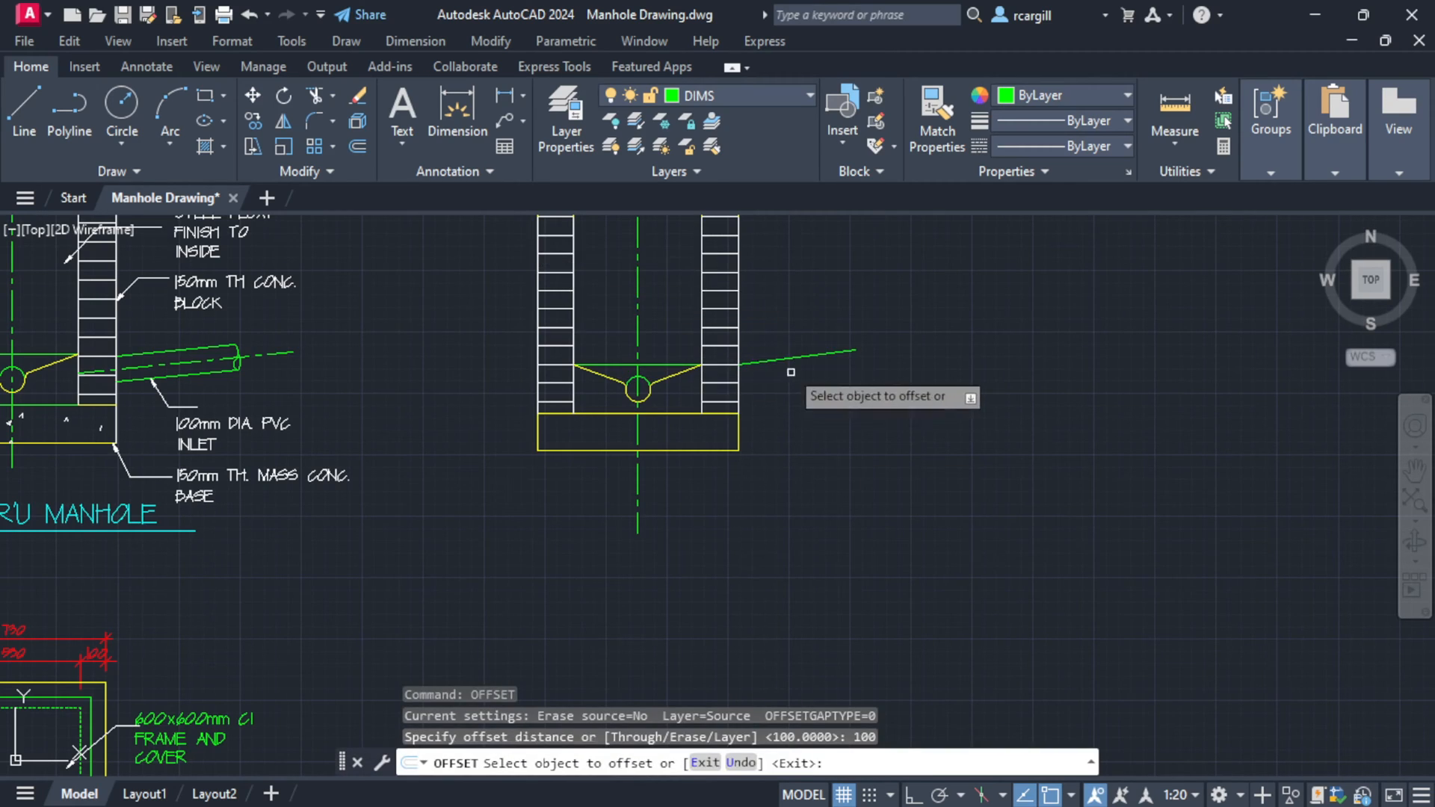
pyautogui.click(797, 357)
pyautogui.click(793, 463)
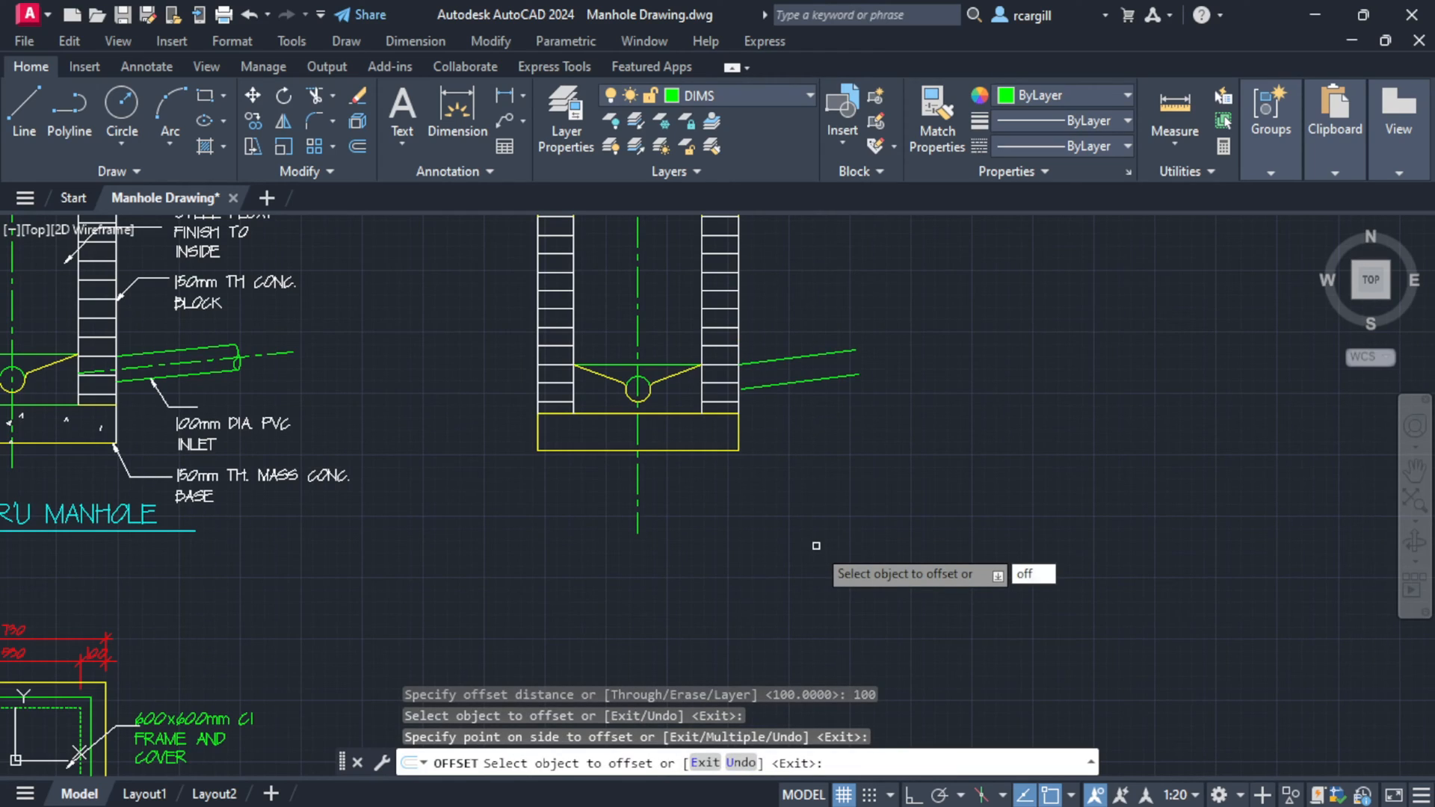
# - Offset the pipe's upper edge line 50 mm downward to add a line midway between the two edges
pyautogui.press('Return')
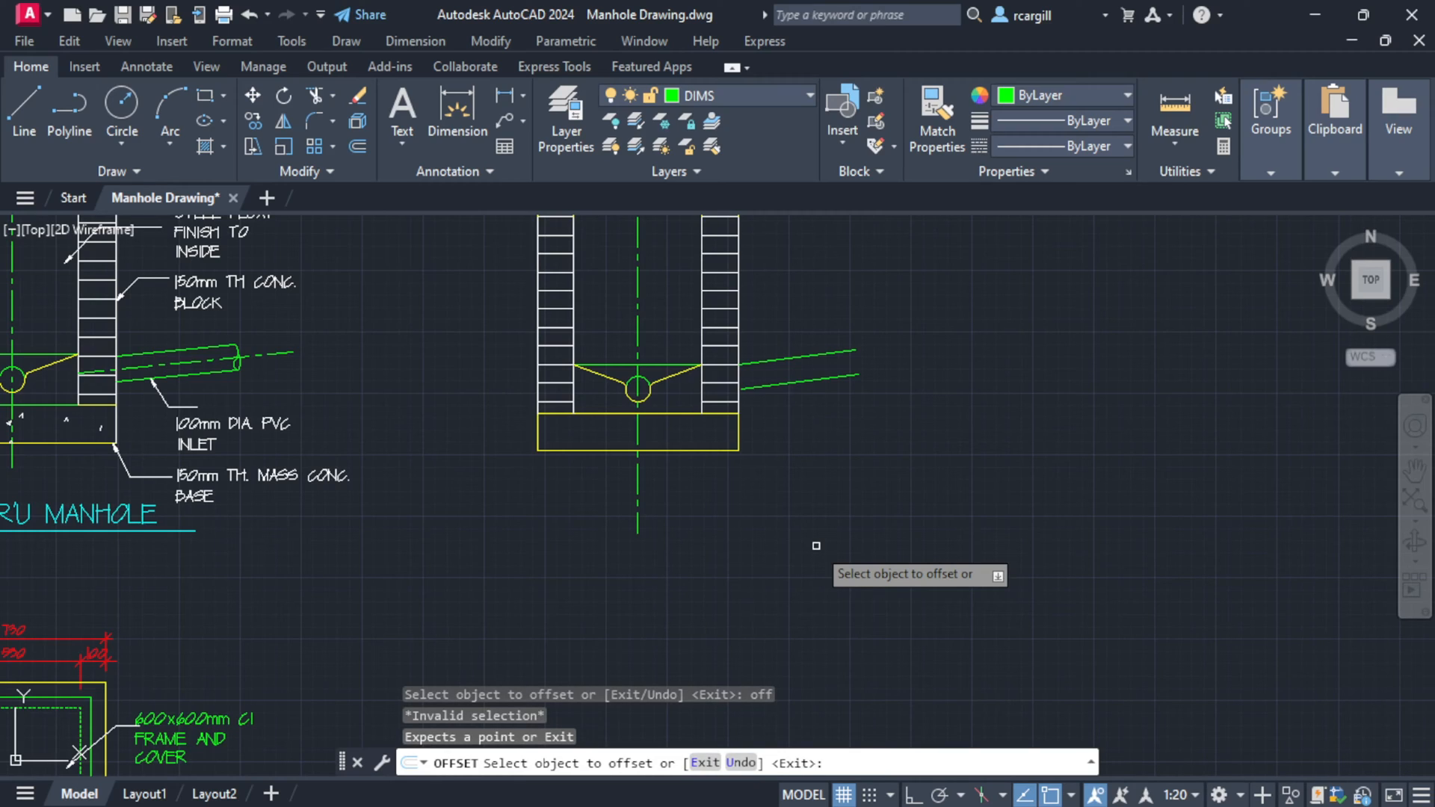
pyautogui.click(838, 353)
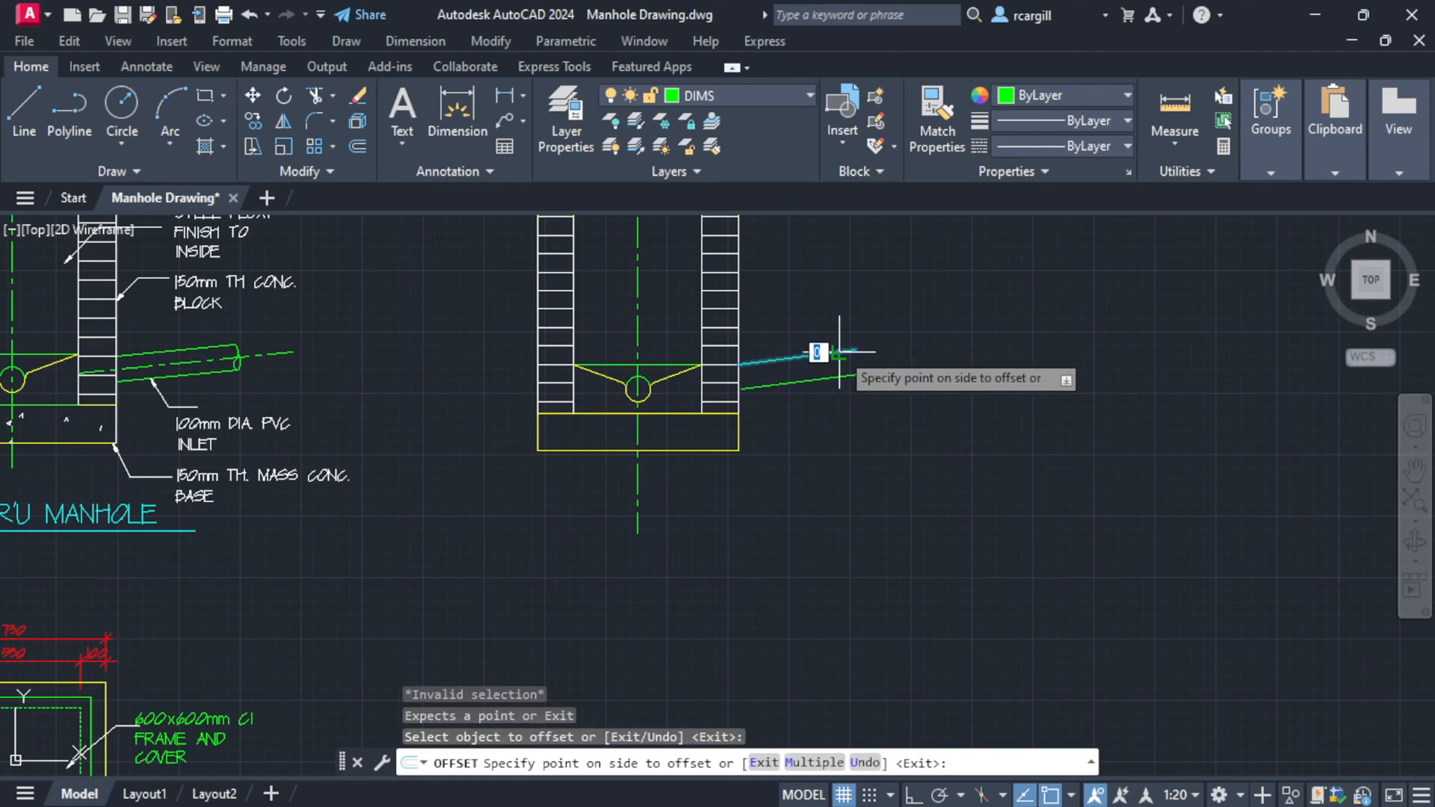
pyautogui.click(850, 526)
pyautogui.press('Escape')
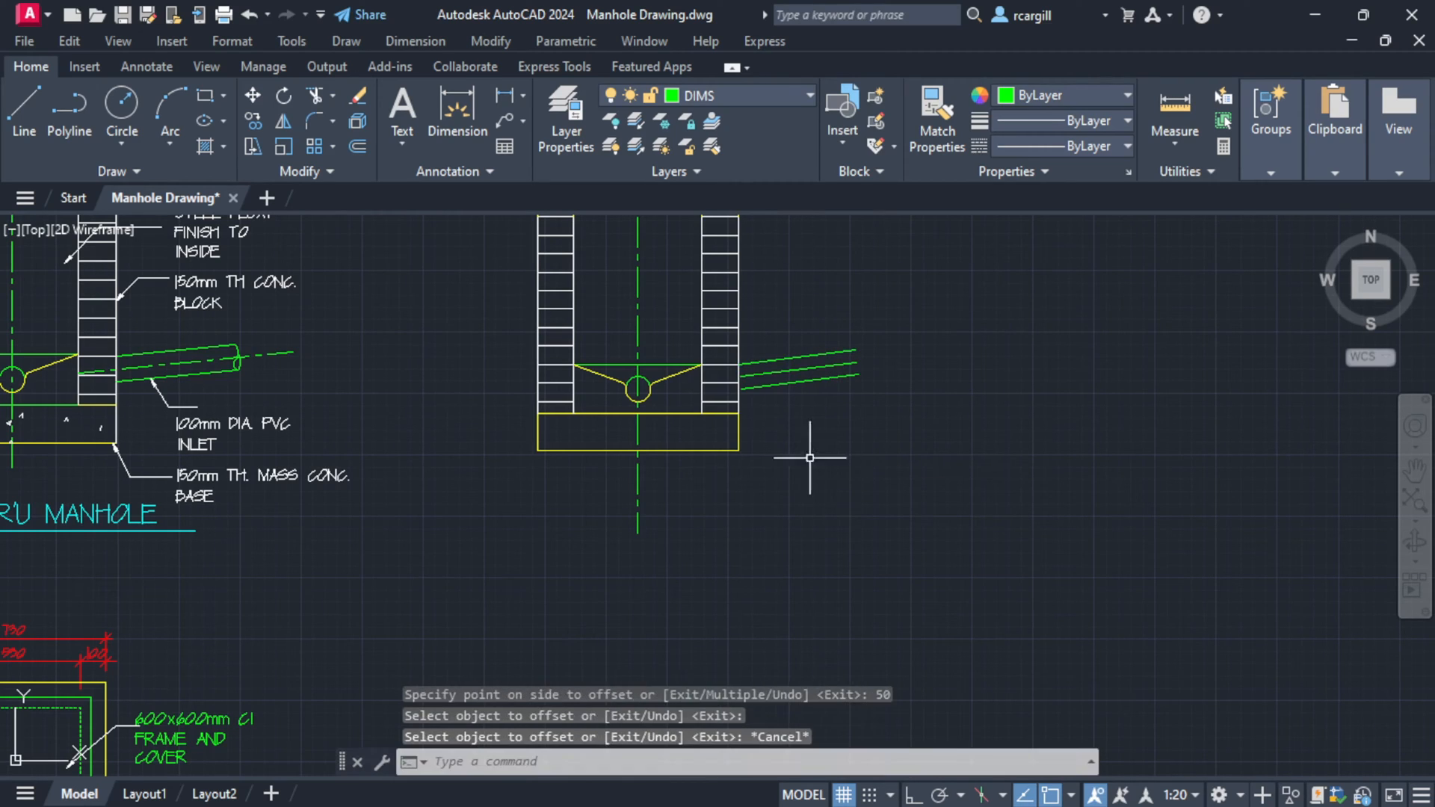
pyautogui.press('Escape')
# - Stretch the lower pipe line's inner end past the wall's outer face and trim the excess at that face
pyautogui.scroll(4, 782, 382)
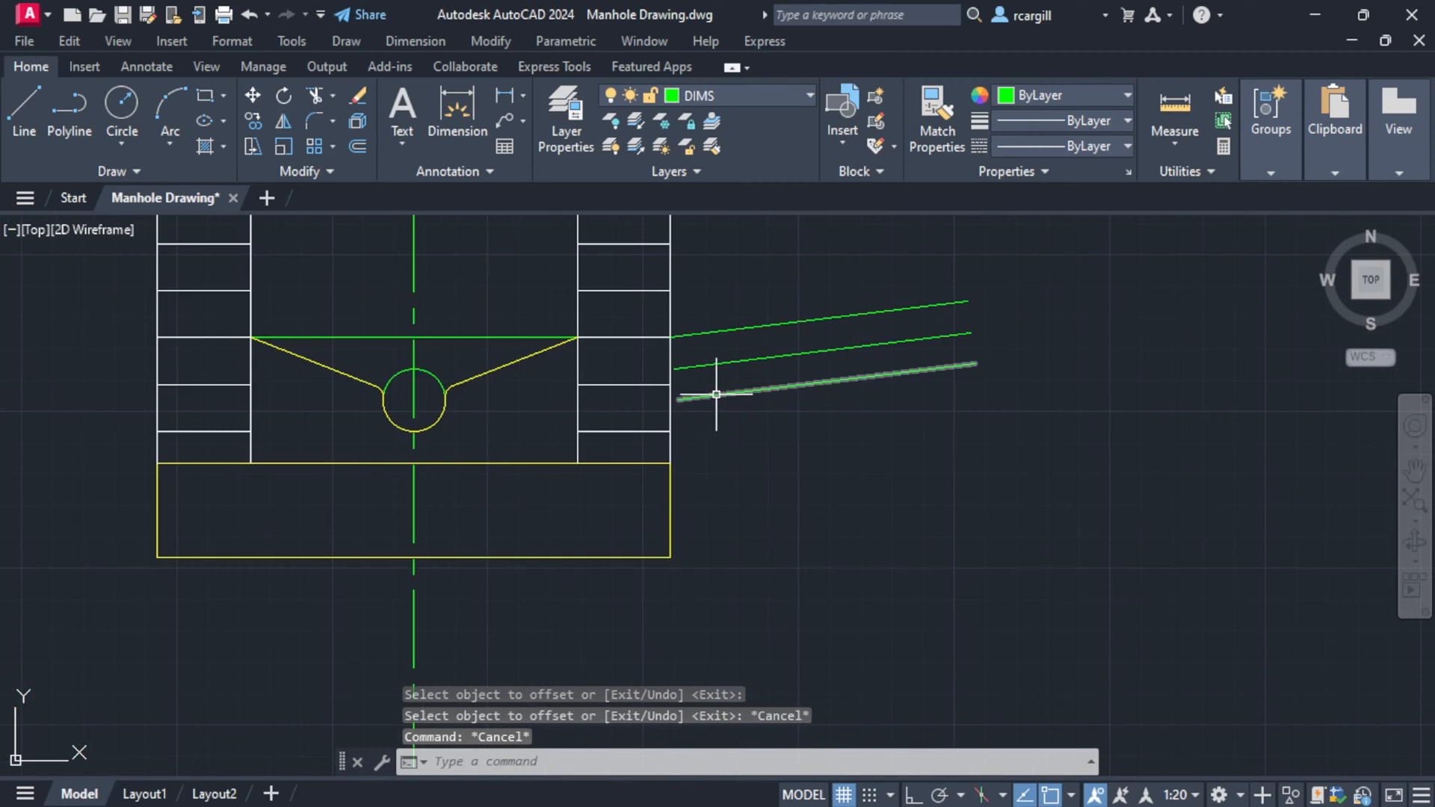
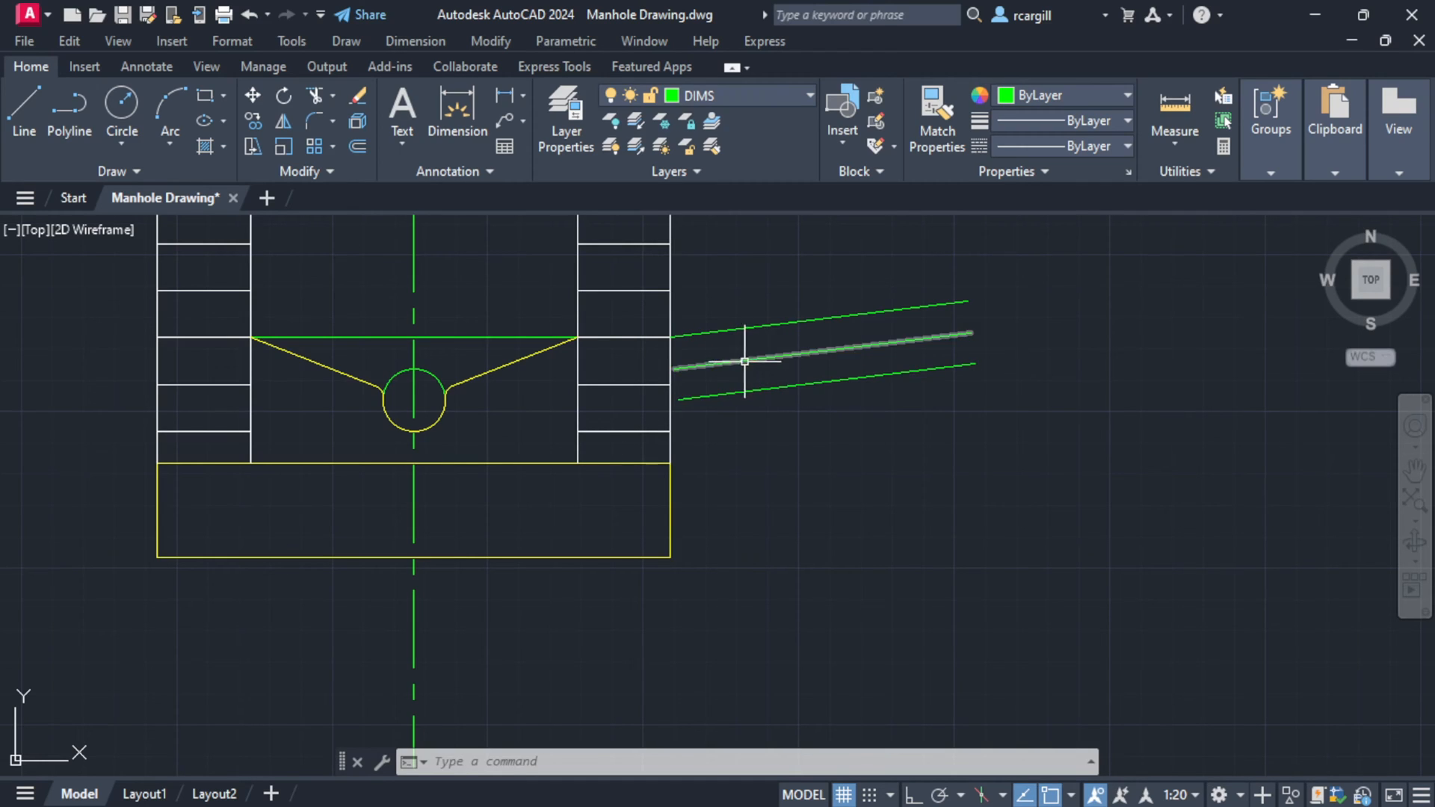
pyautogui.click(711, 395)
pyautogui.scroll(4, 679, 380)
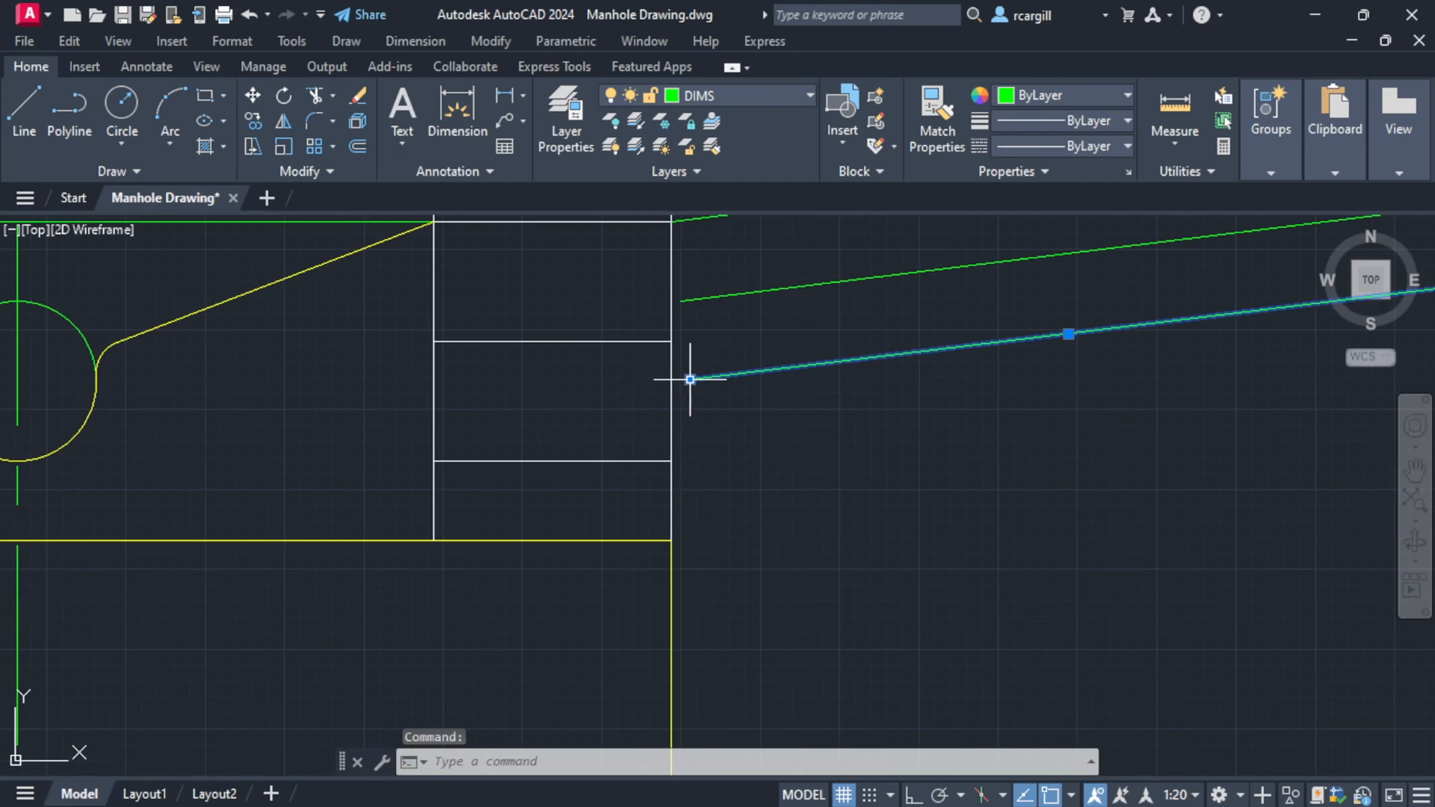
pyautogui.click(690, 379)
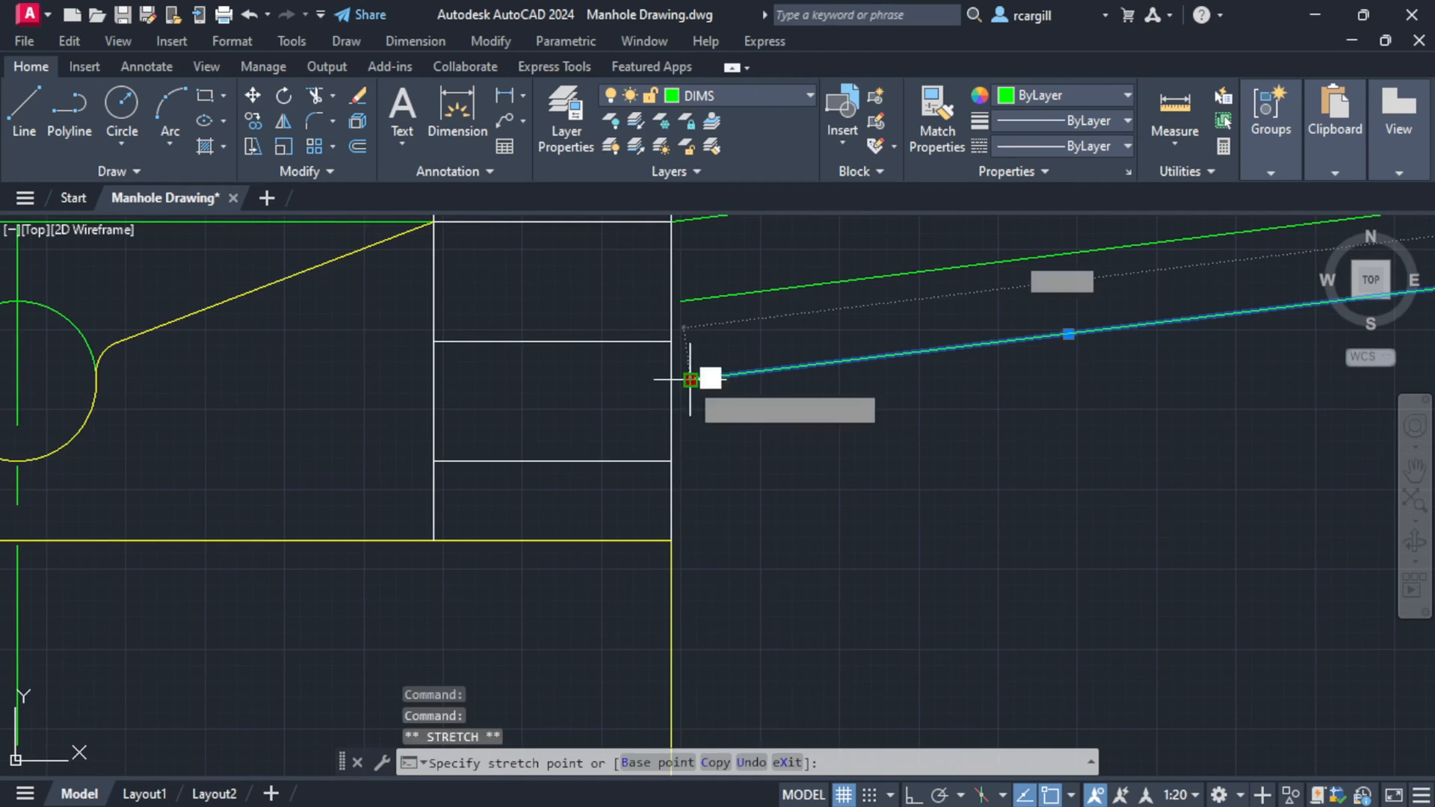
pyautogui.click(648, 384)
pyautogui.press('Escape')
pyautogui.press('Escape')
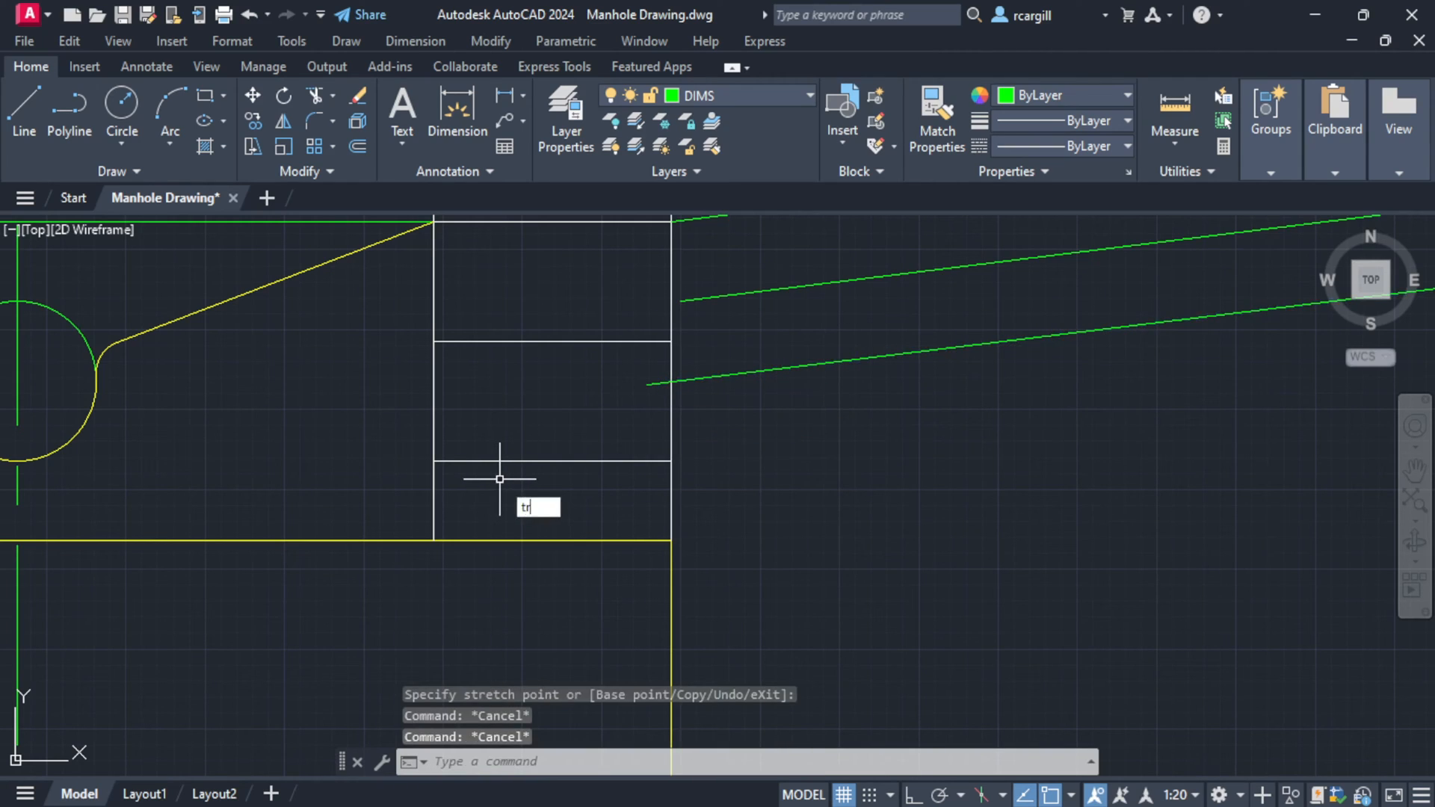
pyautogui.press('Return')
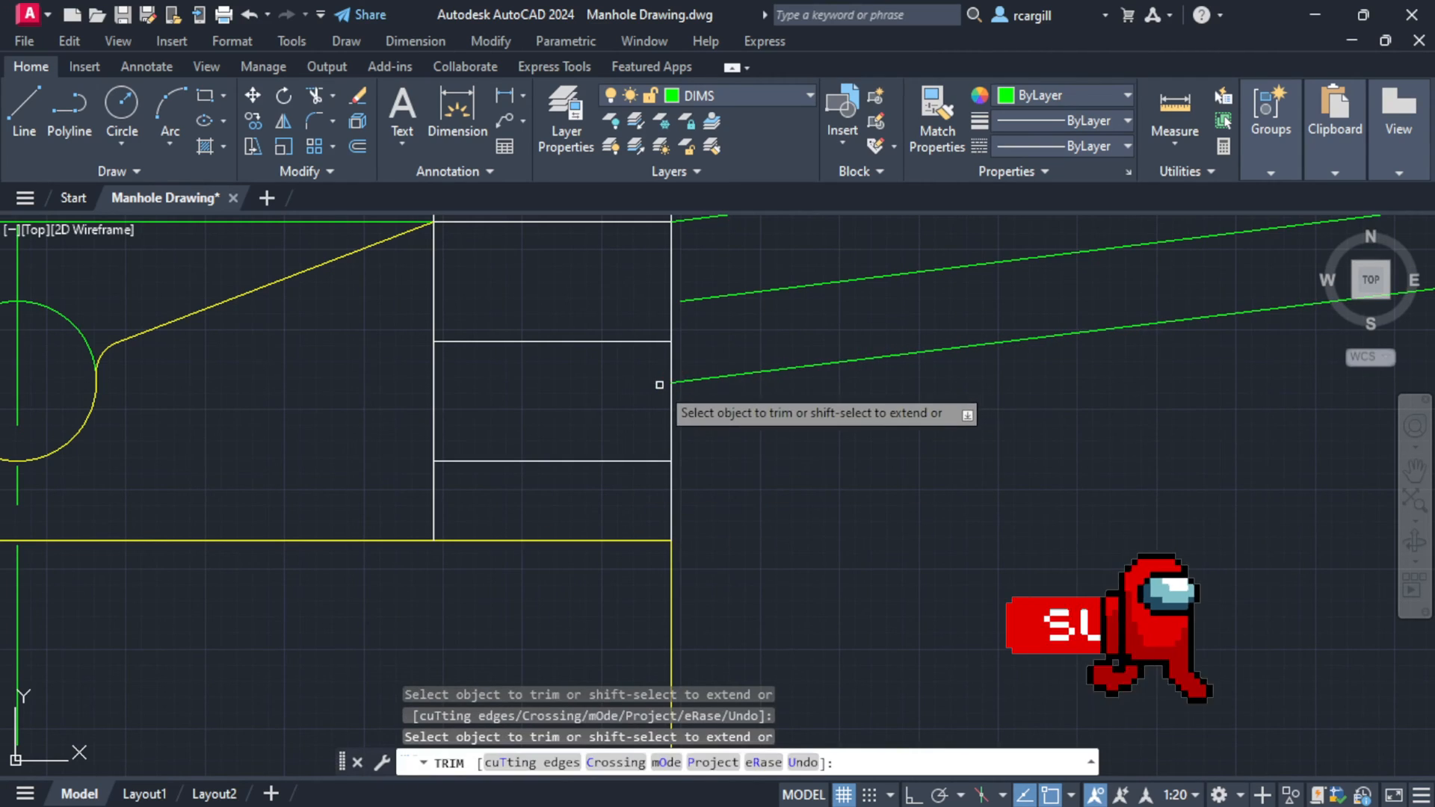
pyautogui.press('Escape')
# - Stretch the middle pipe line's inner end through the right wall to the wall's inner face
pyautogui.click(746, 294)
pyautogui.click(680, 302)
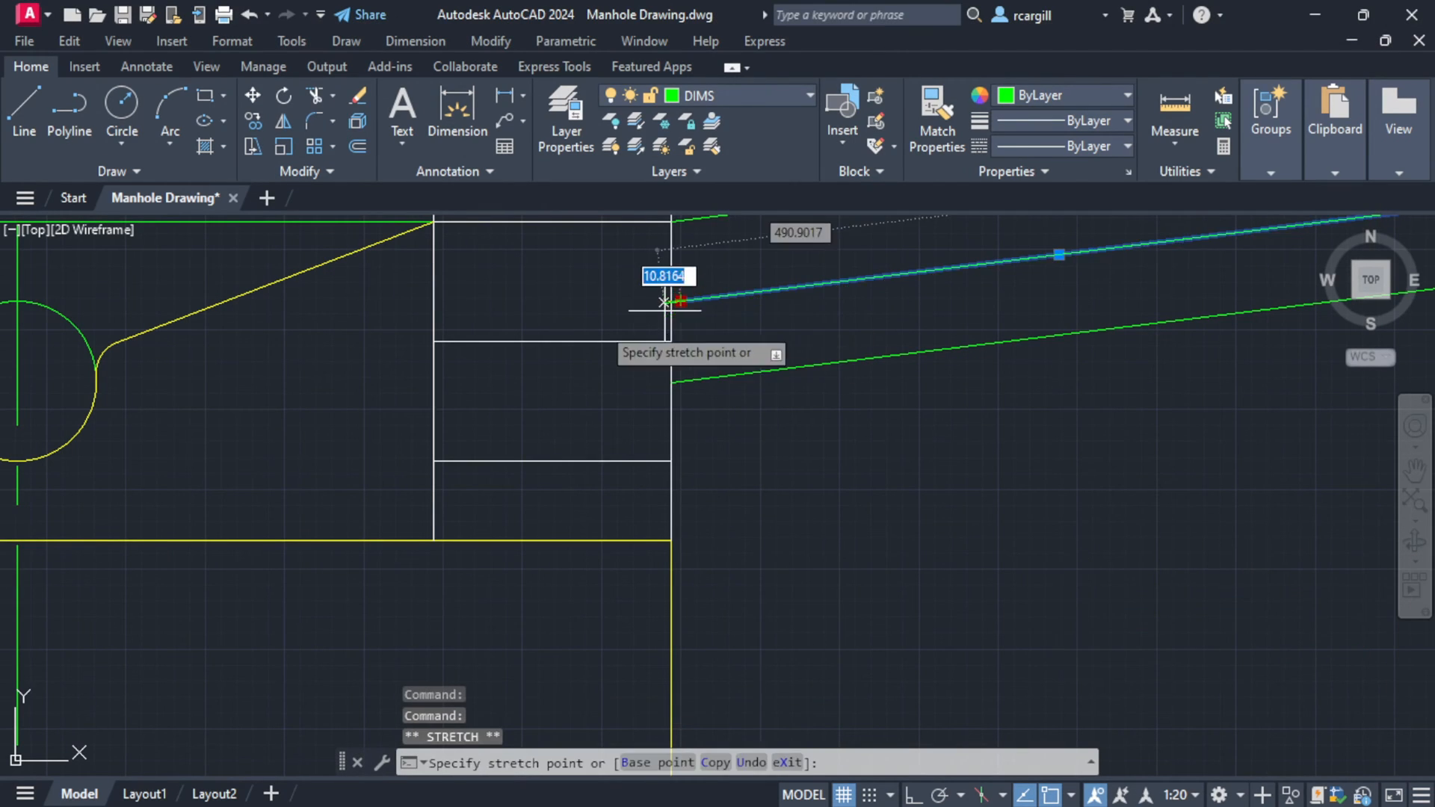
pyautogui.click(494, 323)
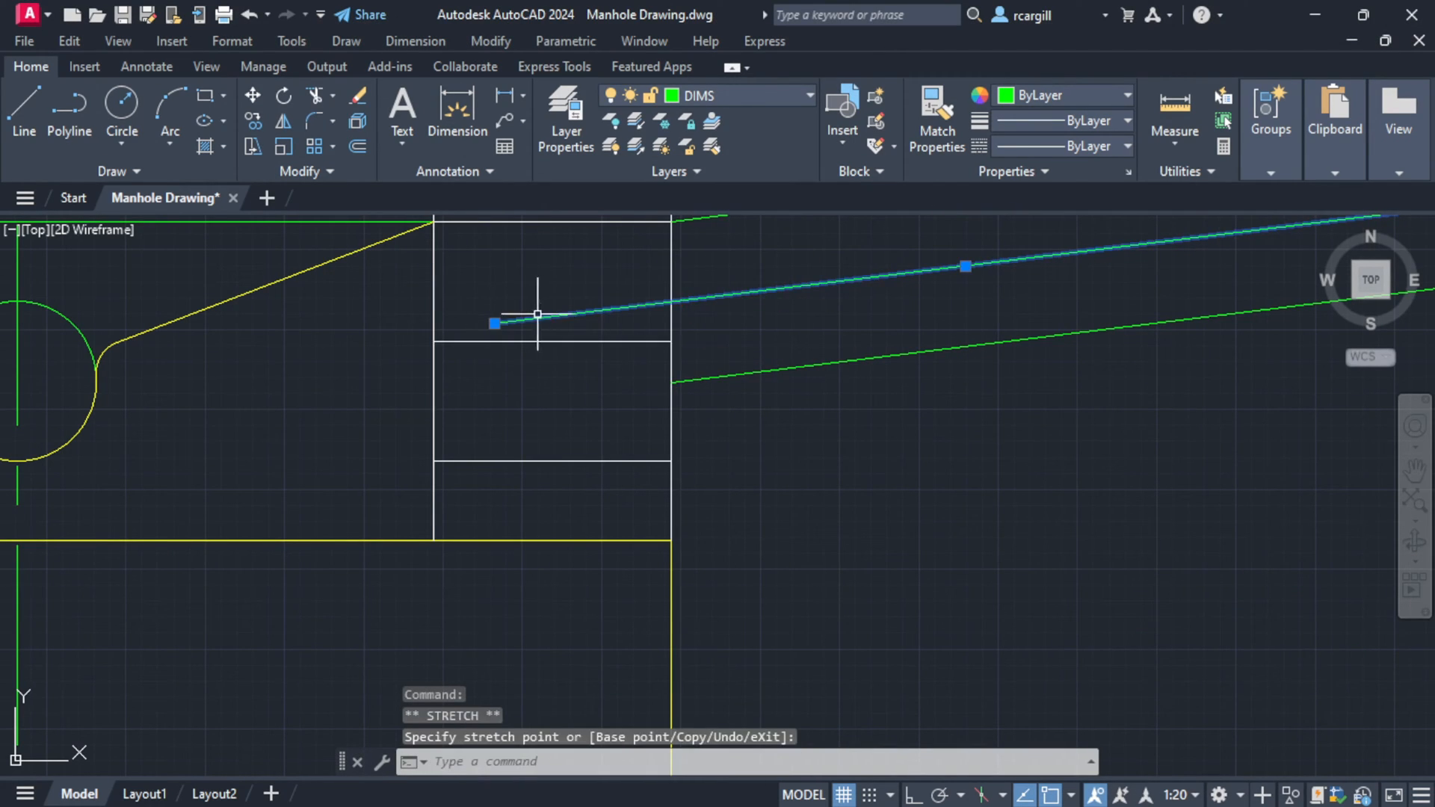
pyautogui.scroll(-2, 664, 366)
pyautogui.moveTo(846, 312); pyautogui.dragTo(563, 349, button='middle')
pyautogui.scroll(4, 272, 371)
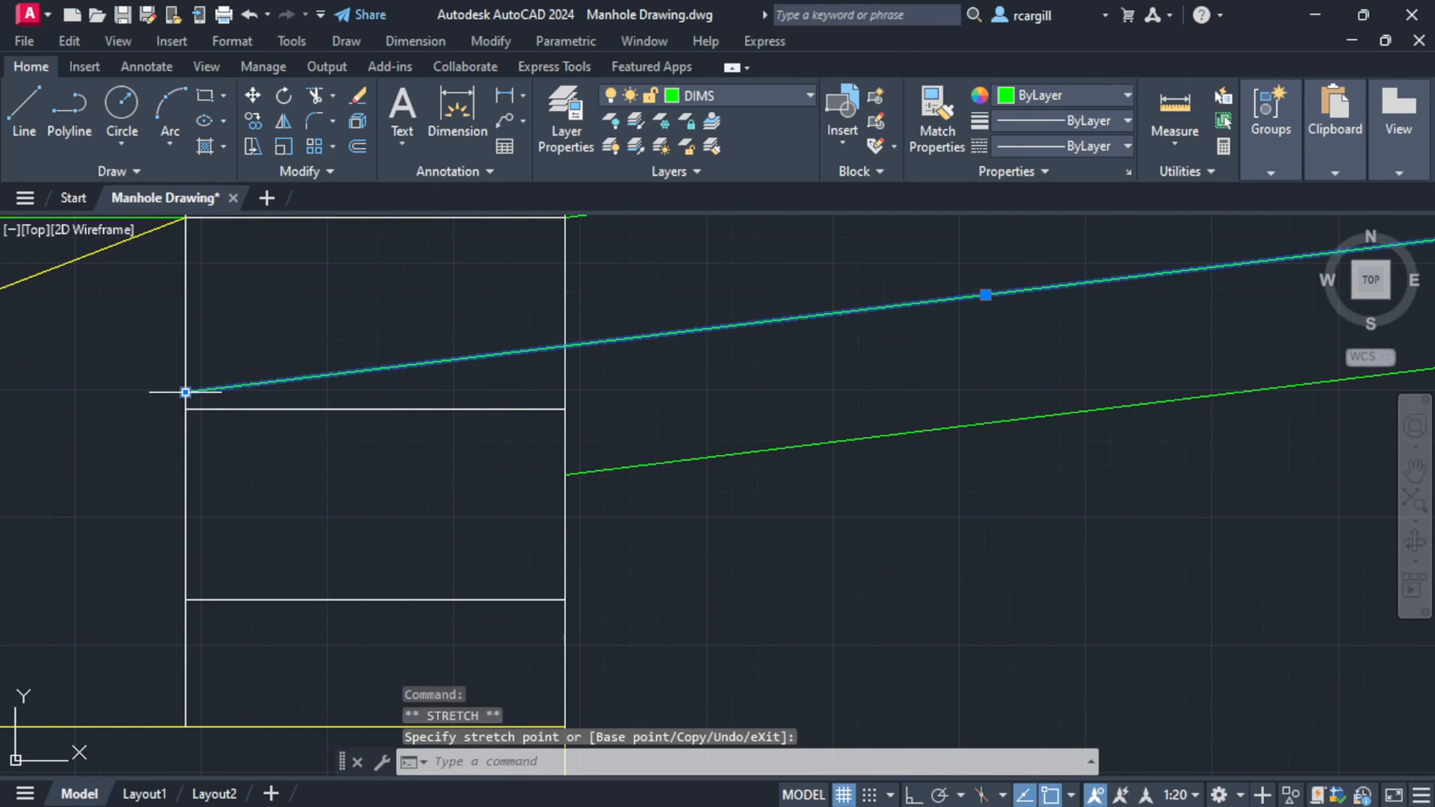
# - Stretch the middle line's outer end beyond the pipe edges and assign the line to the Centre layer
pyautogui.scroll(-8, 186, 391)
pyautogui.moveTo(868, 393); pyautogui.dragTo(731, 391, button='middle')
pyautogui.scroll(2, 770, 385)
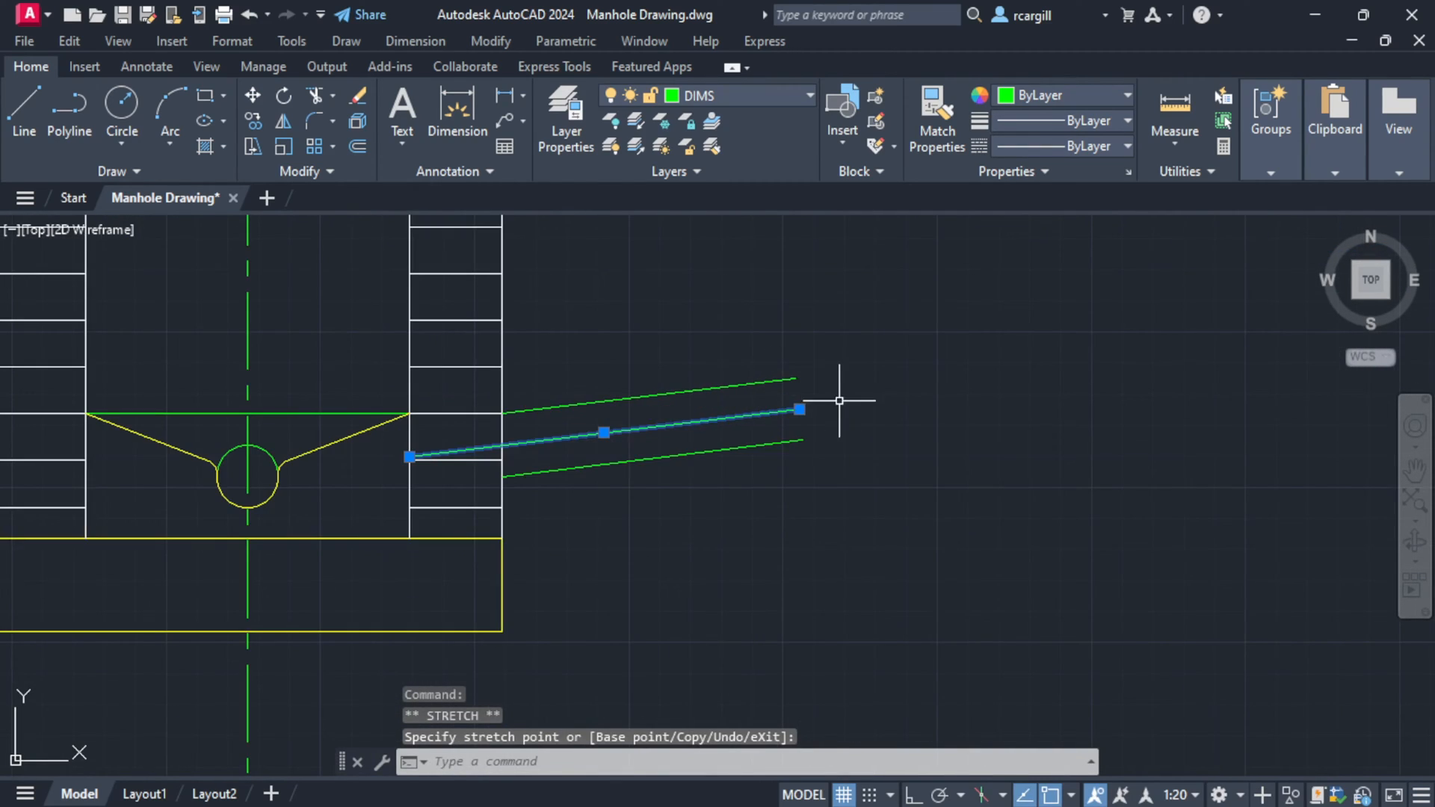
pyautogui.click(798, 408)
pyautogui.click(976, 387)
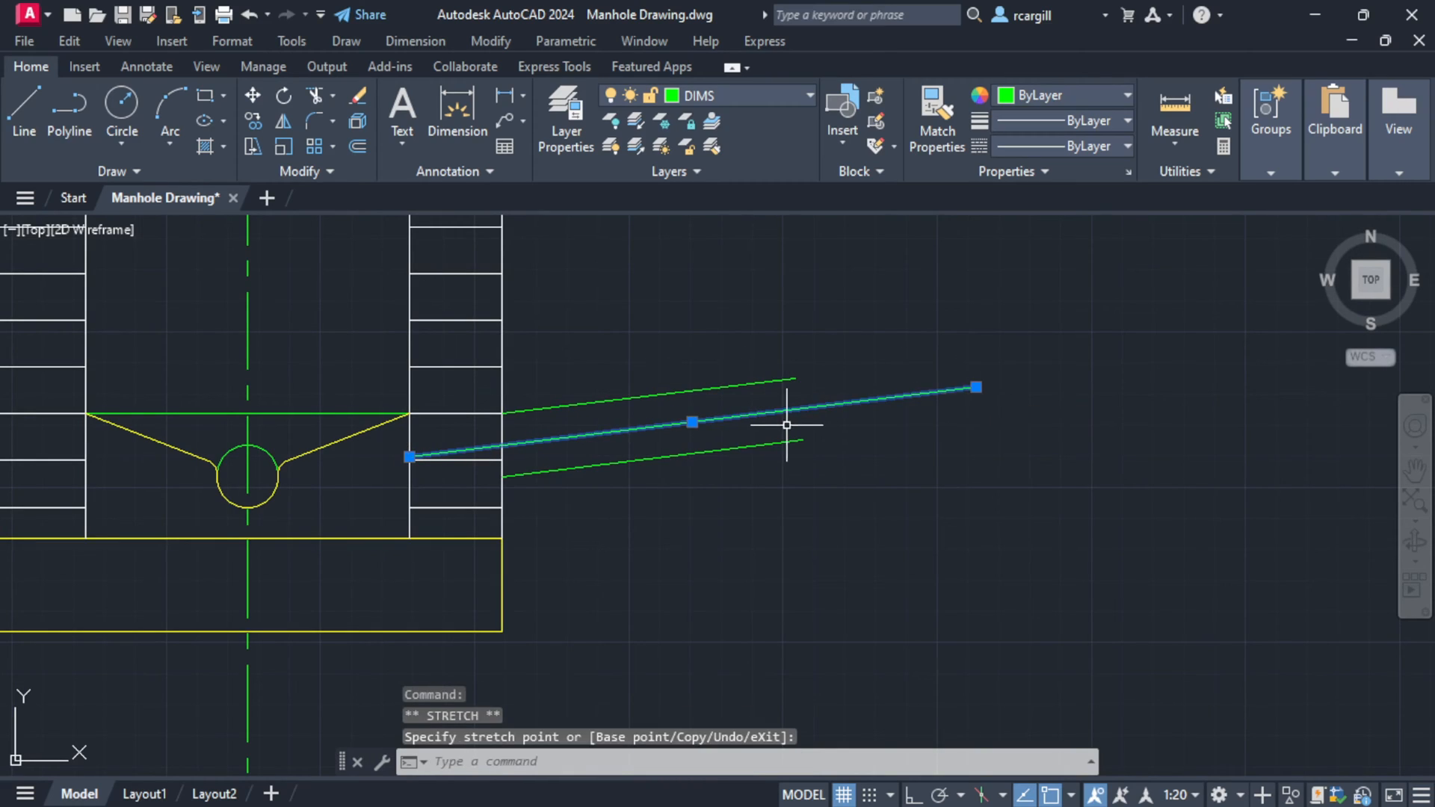
pyautogui.click(747, 93)
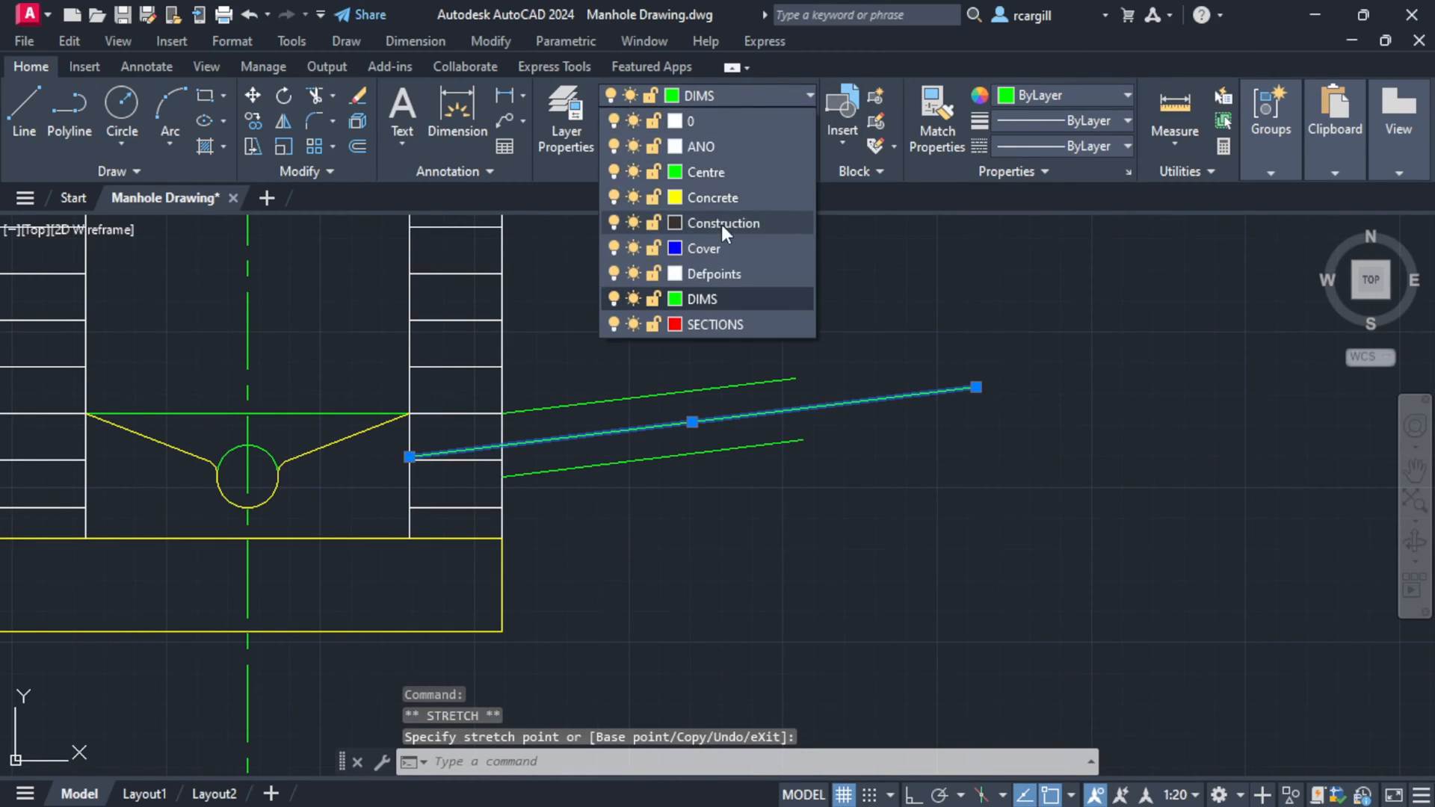
pyautogui.click(716, 173)
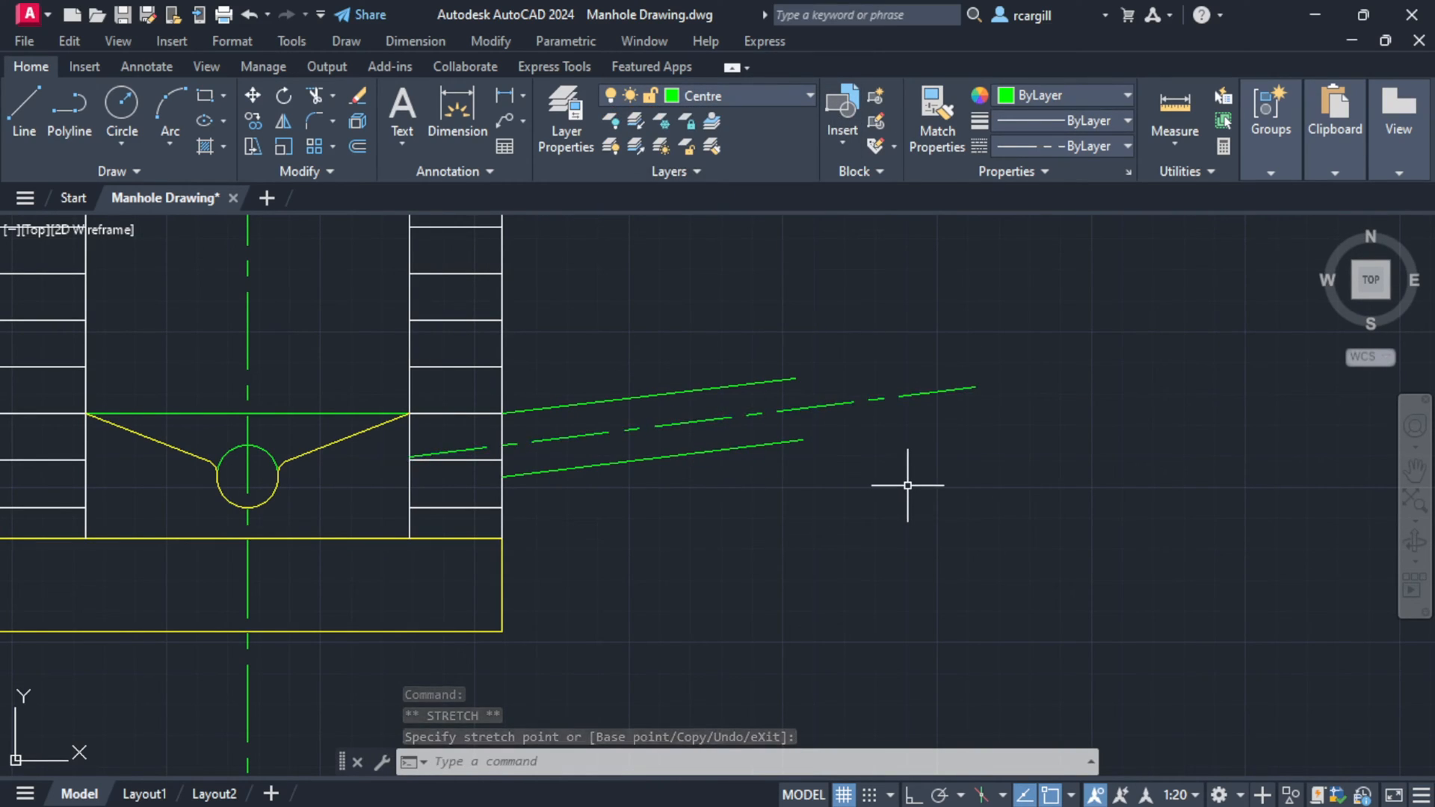
# - Examine how the 100 mm PVC inlet pipe's broken end is drawn in the reference section and compare it with the new pipe
pyautogui.press('Escape')
pyautogui.moveTo(493, 477); pyautogui.dragTo(763, 401, button='middle')
pyautogui.scroll(-2, 527, 437)
pyautogui.moveTo(274, 425)
pyautogui.mouseDown(button='middle')
pyautogui.moveTo(677, 428)
pyautogui.moveTo(433, 420)
pyautogui.mouseUp(button='middle')
pyautogui.scroll(1, 500, 393)
pyautogui.scroll(3, 516, 391)
pyautogui.scroll(-1, 599, 420)
pyautogui.scroll(-1, 980, 340)
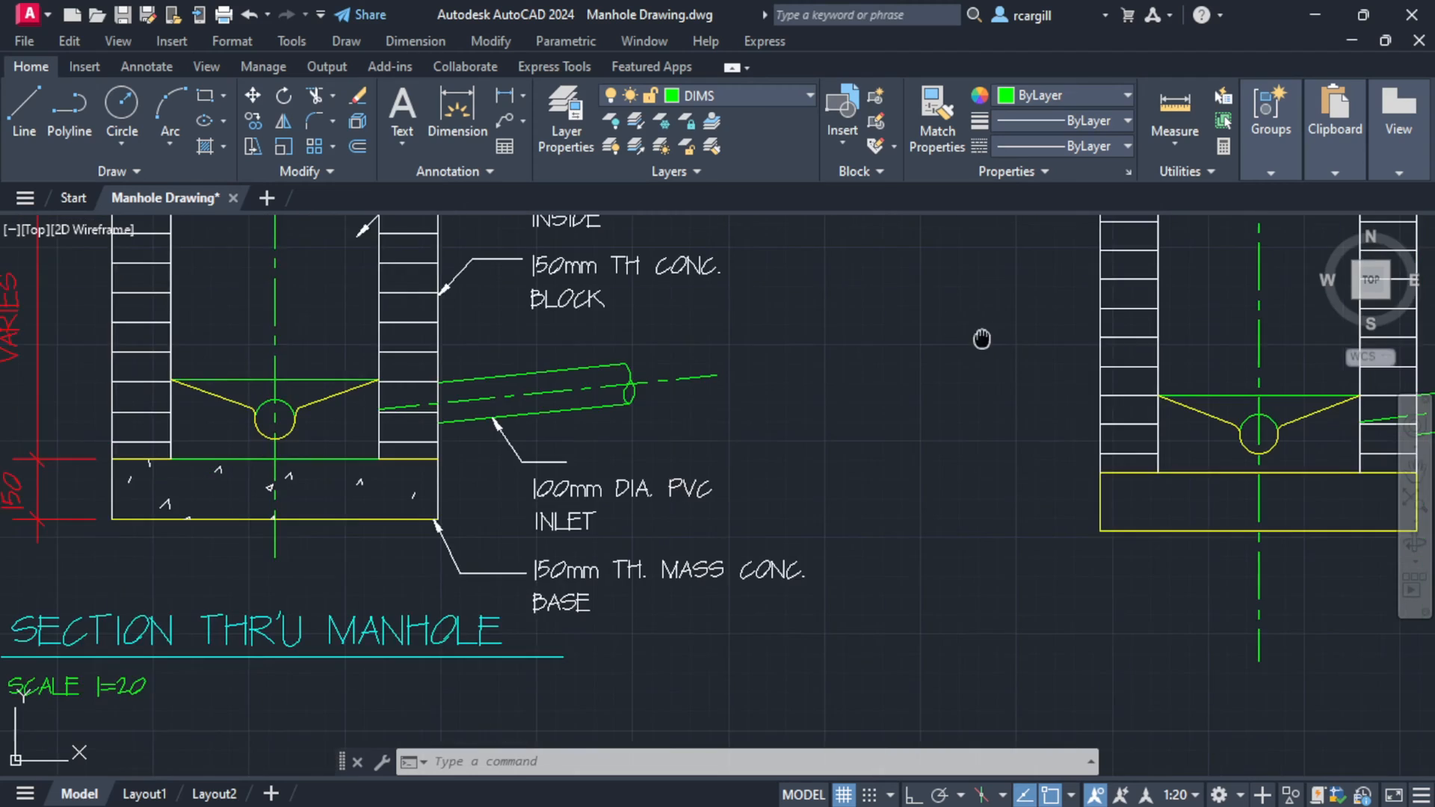
pyautogui.moveTo(980, 339); pyautogui.dragTo(564, 340, button='middle')
pyautogui.moveTo(1258, 370); pyautogui.dragTo(1026, 394, button='middle')
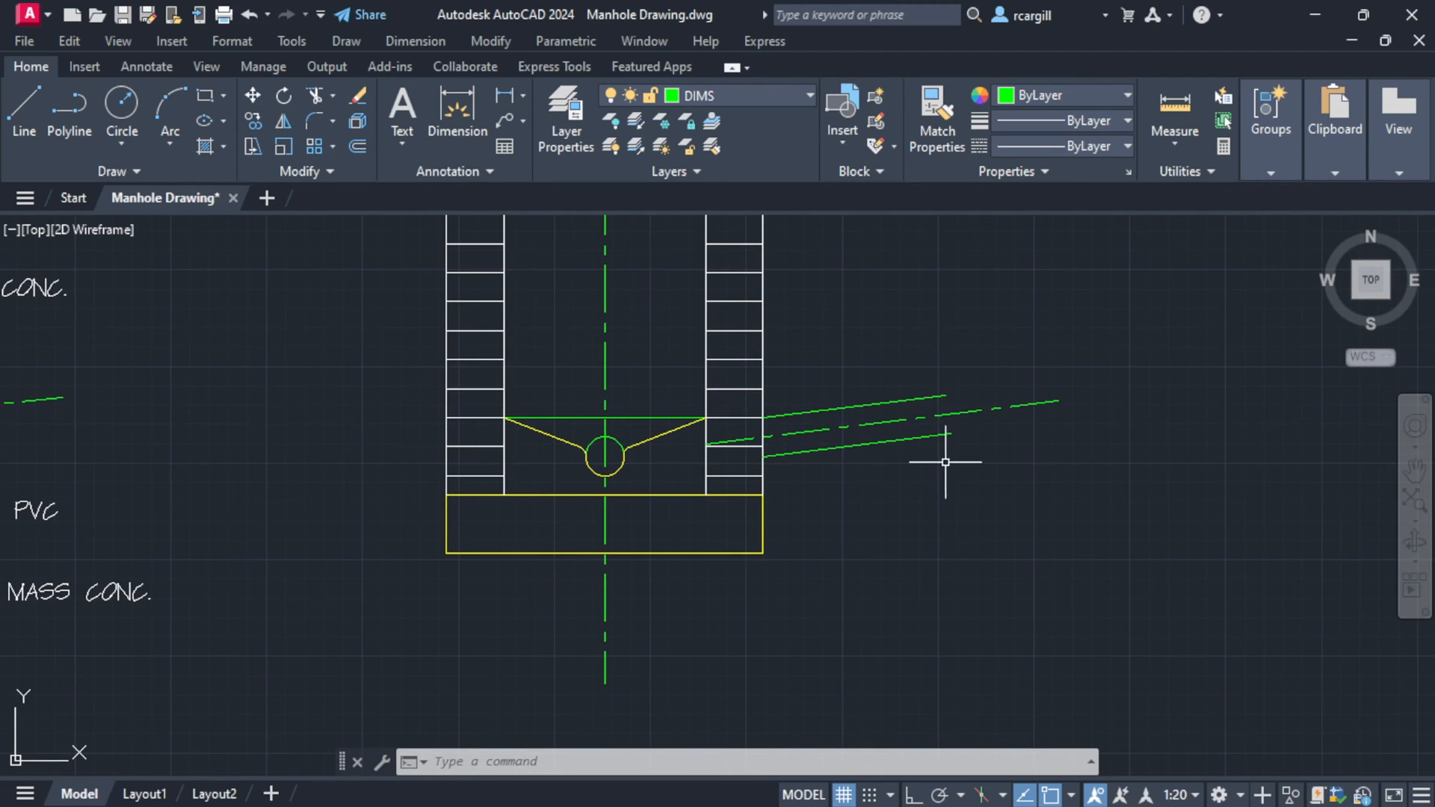
pyautogui.scroll(-1, 633, 447)
pyautogui.moveTo(602, 442); pyautogui.dragTo(1025, 397, button='middle')
pyautogui.scroll(2, 635, 377)
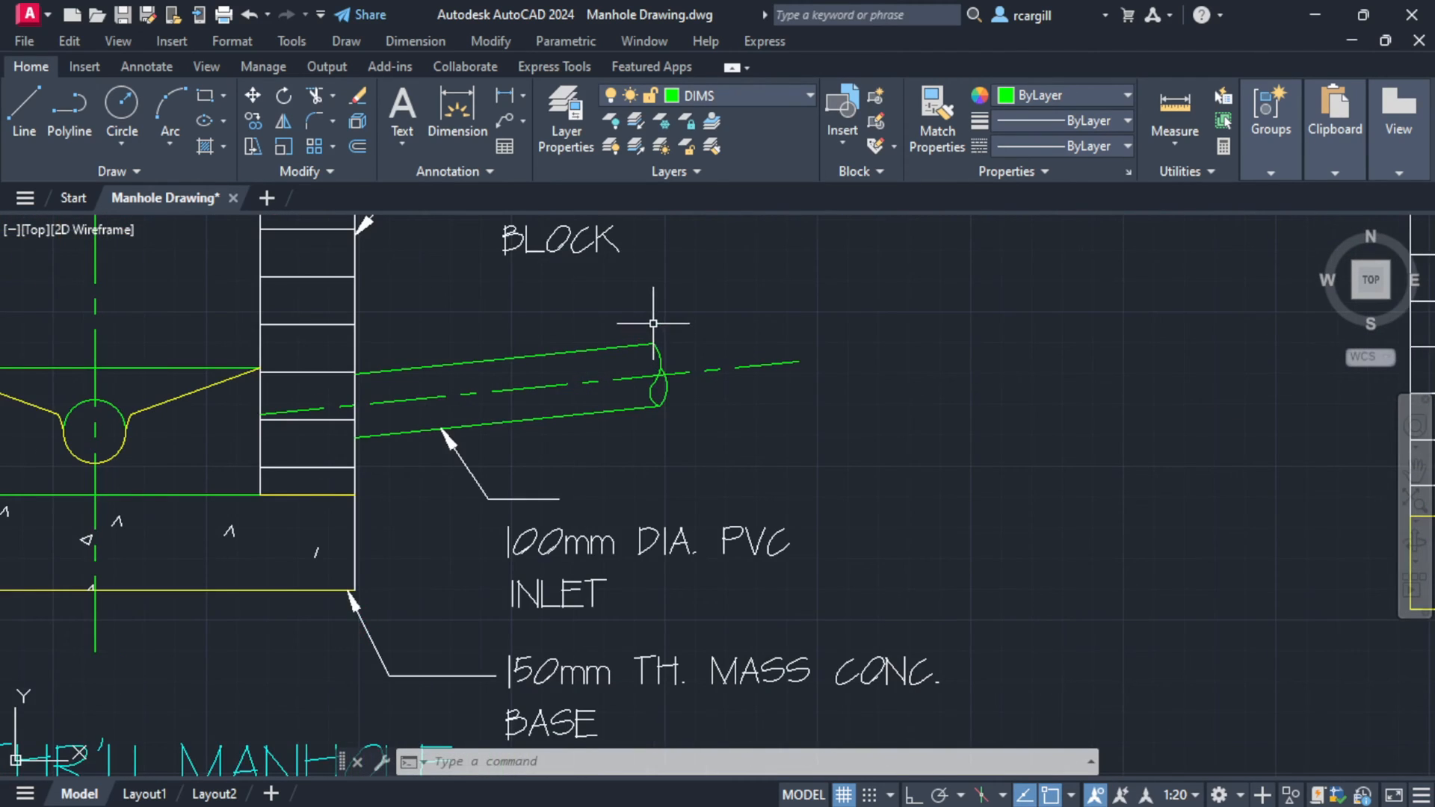
pyautogui.moveTo(841, 340); pyautogui.dragTo(669, 340, button='middle')
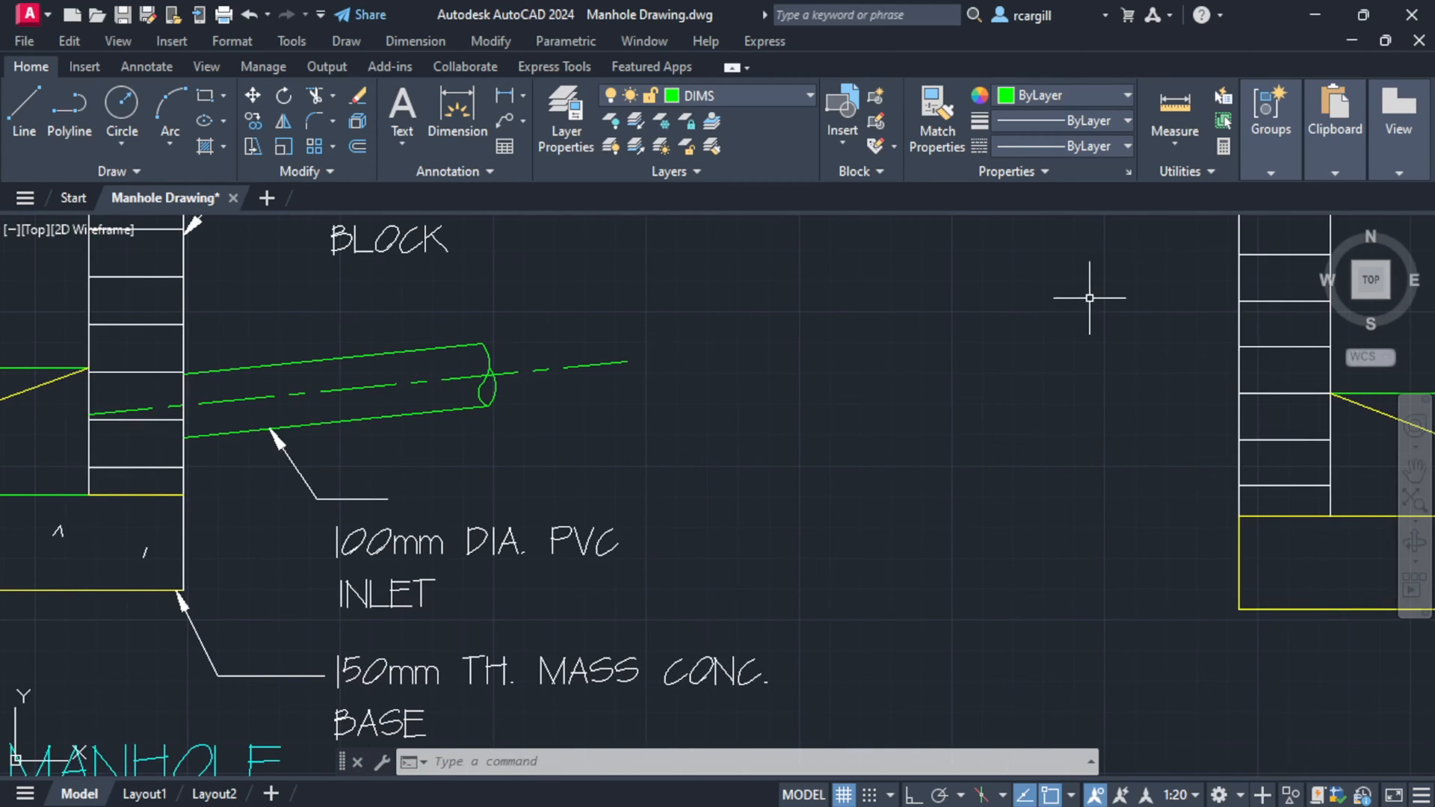
pyautogui.scroll(-2, 1089, 298)
pyautogui.moveTo(1089, 298); pyautogui.dragTo(687, 358, button='middle')
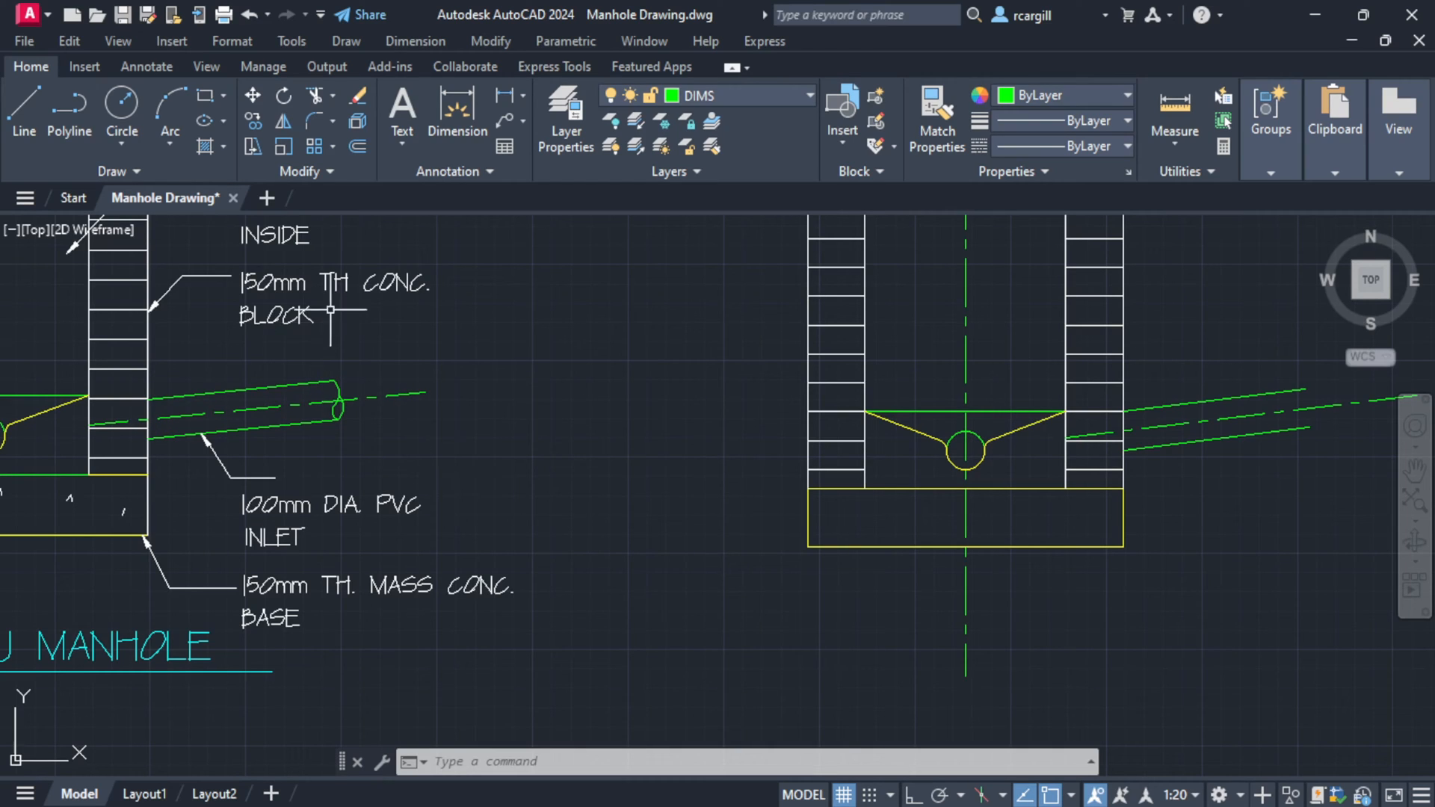
pyautogui.moveTo(1233, 488); pyautogui.dragTo(859, 460, button='middle')
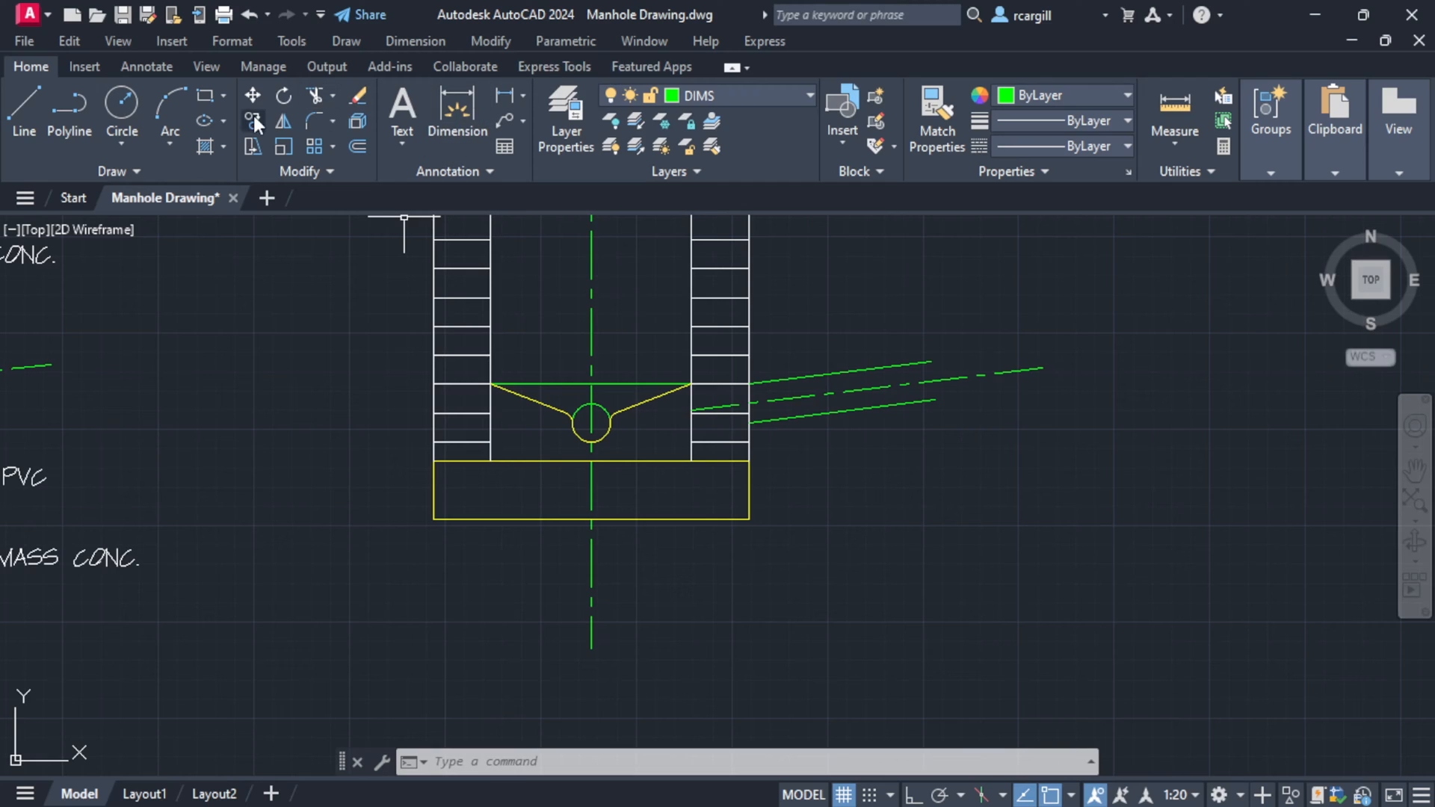
# - Draw a circle of about 36 mm radius between the pipe edges near the outer end, touching the upper edge line
pyautogui.click(128, 110)
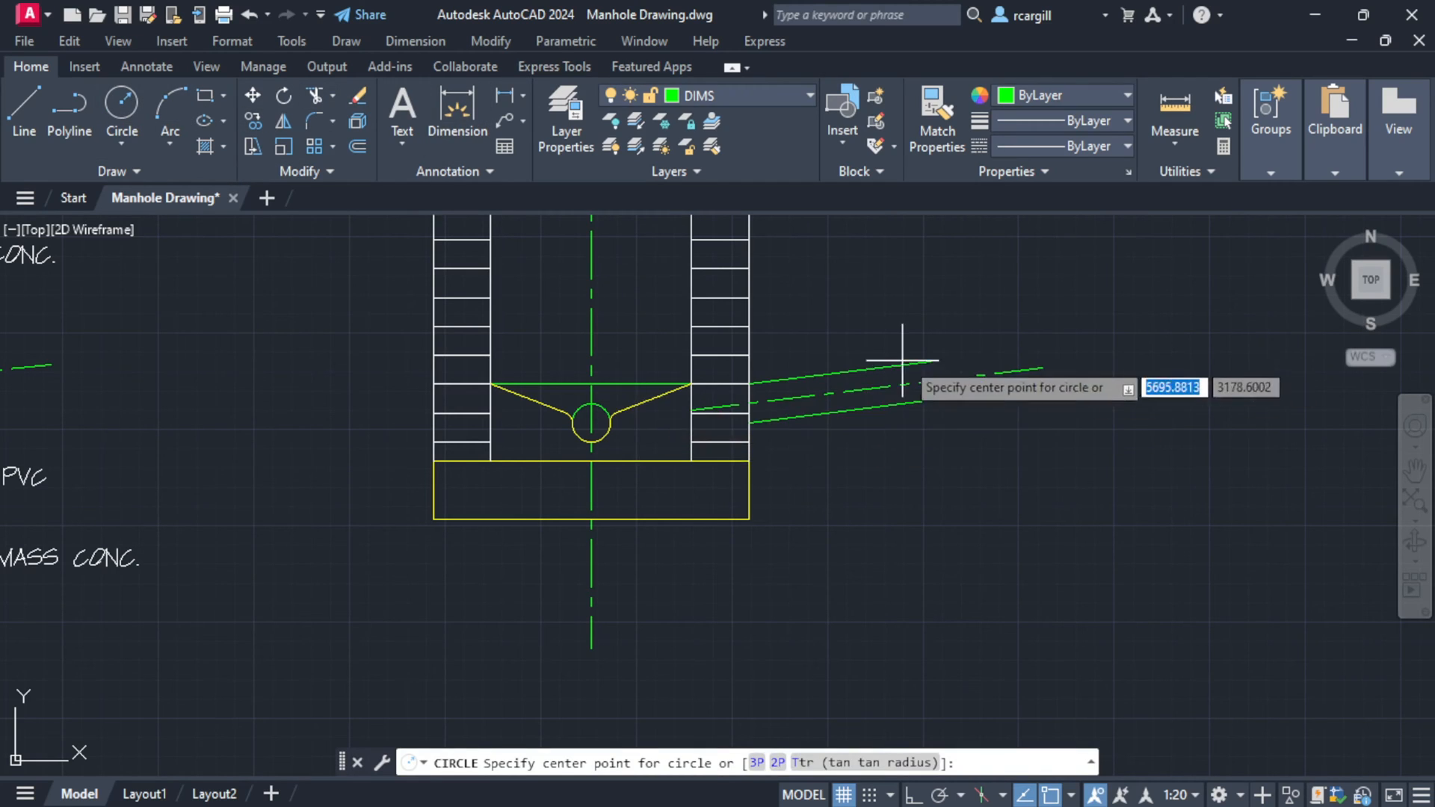
pyautogui.scroll(4, 915, 383)
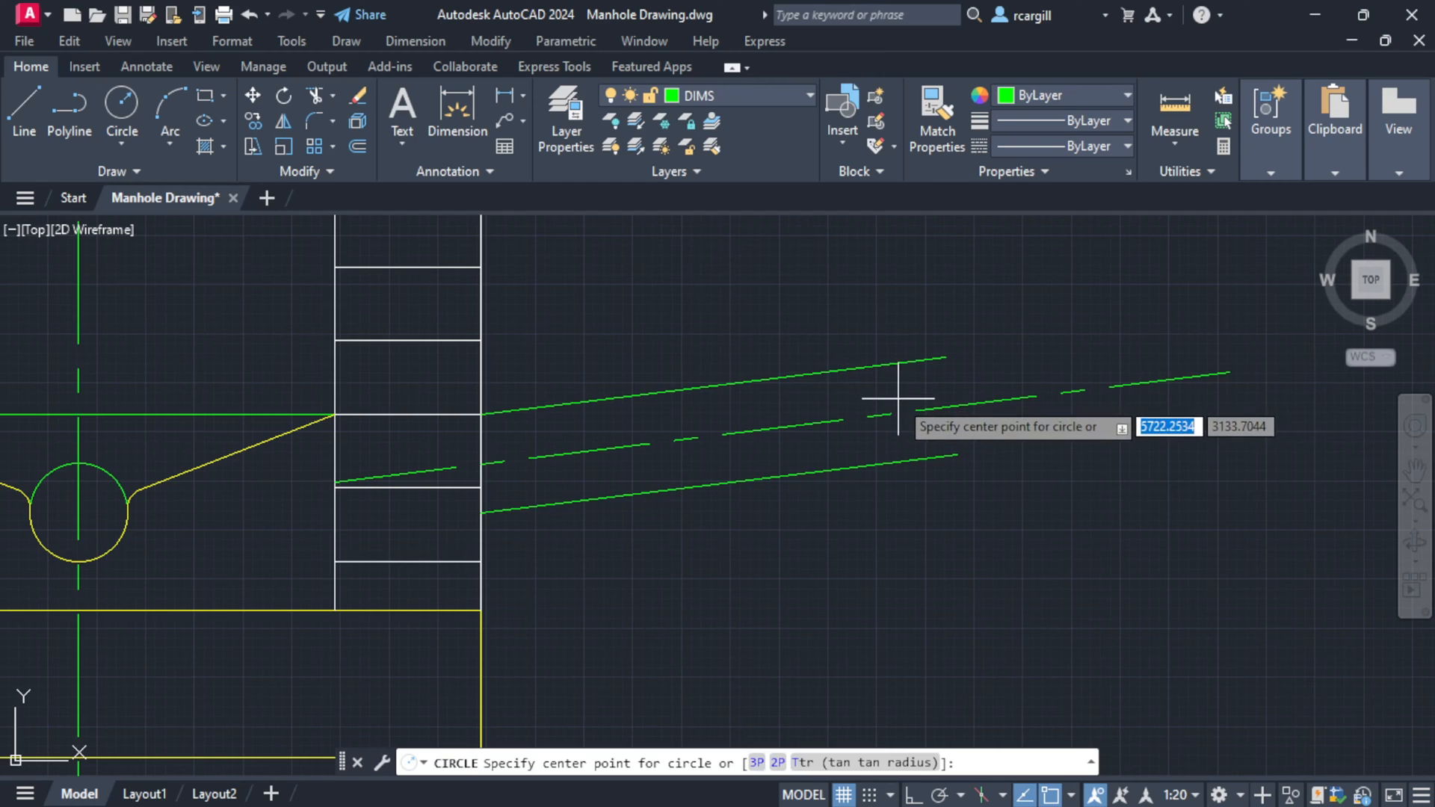
pyautogui.click(898, 399)
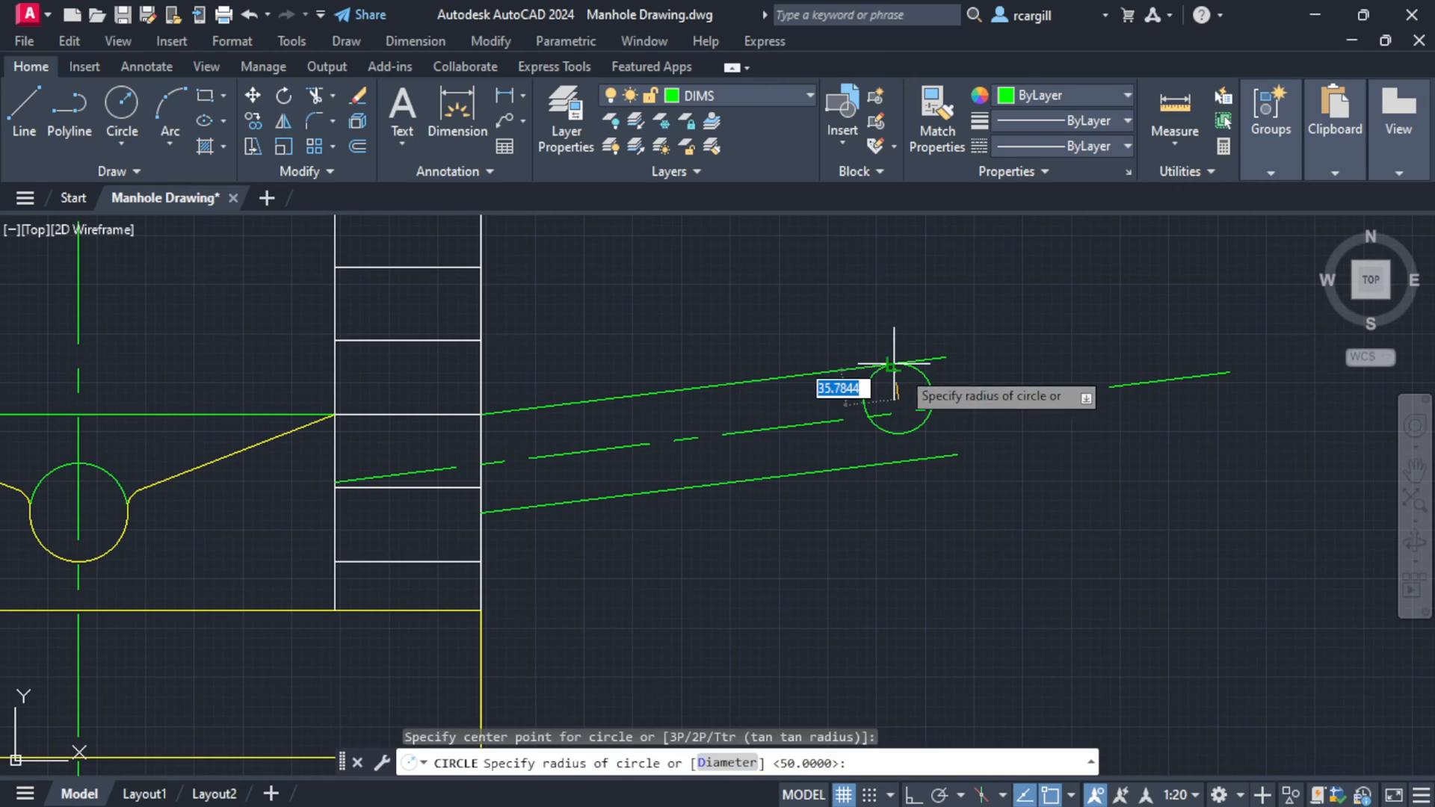
pyautogui.click(929, 379)
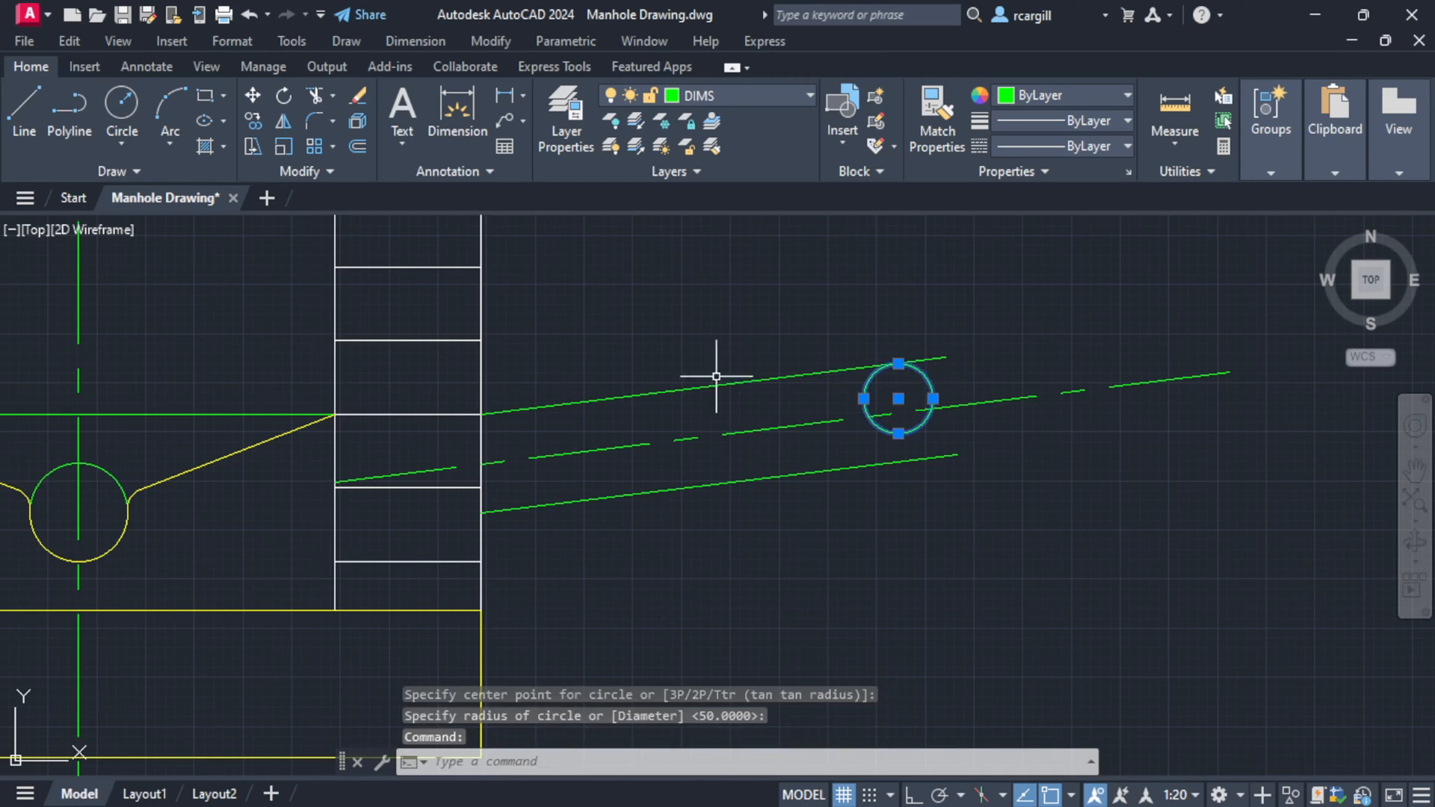
# - Copy the circle to two overlapping spots on the pipe's lower edge line and erase the copy nearer the manhole
pyautogui.click(259, 118)
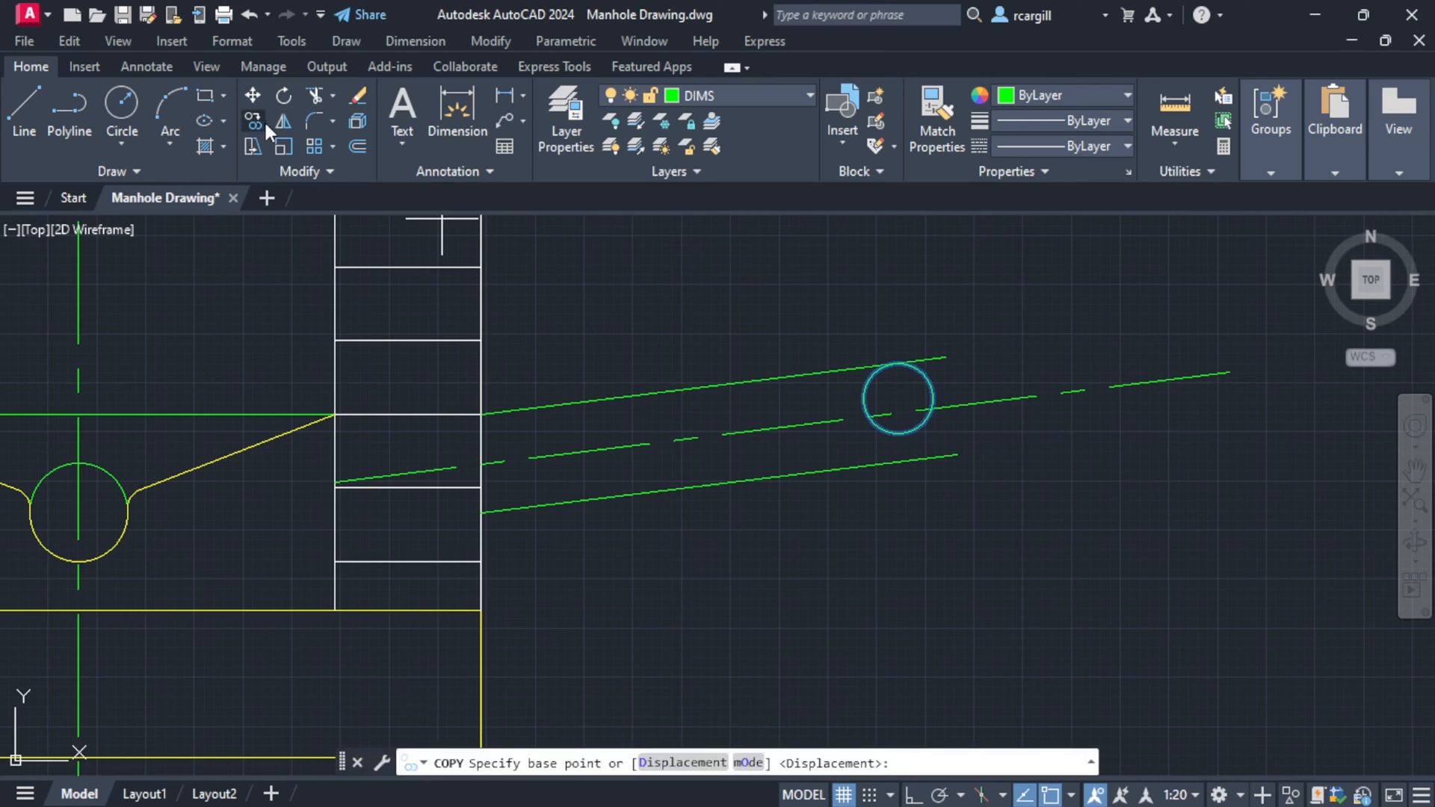
pyautogui.click(898, 434)
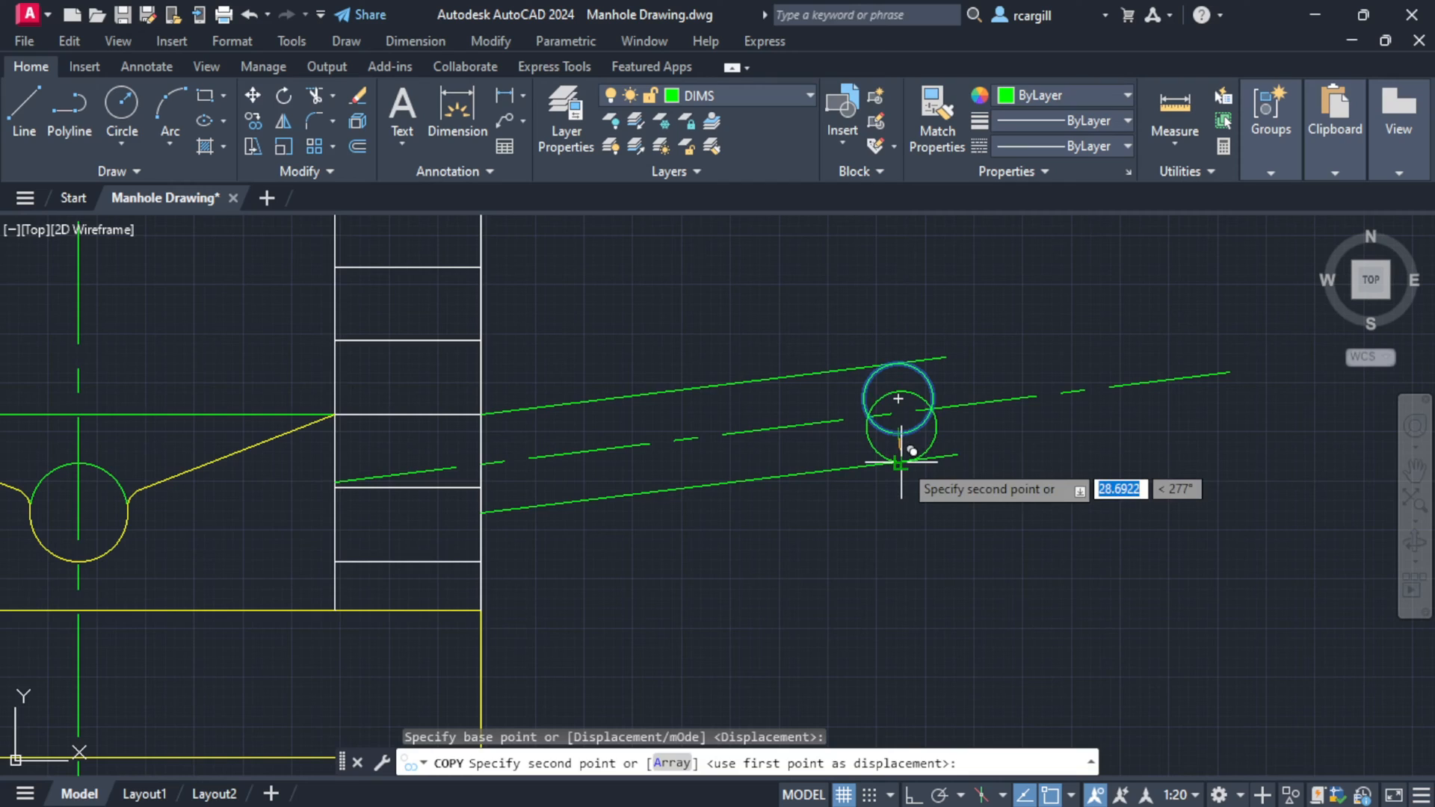
pyautogui.click(901, 462)
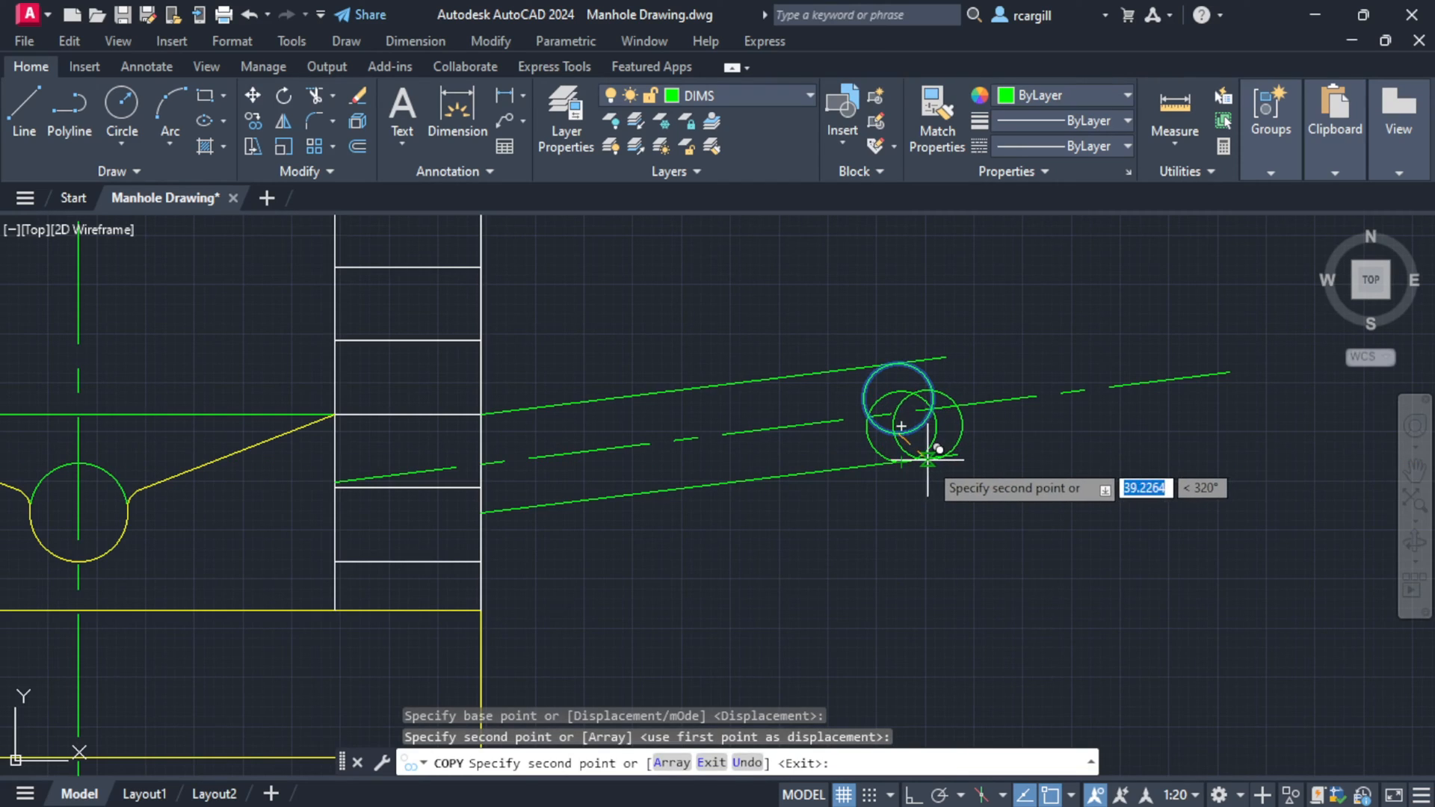
pyautogui.click(926, 458)
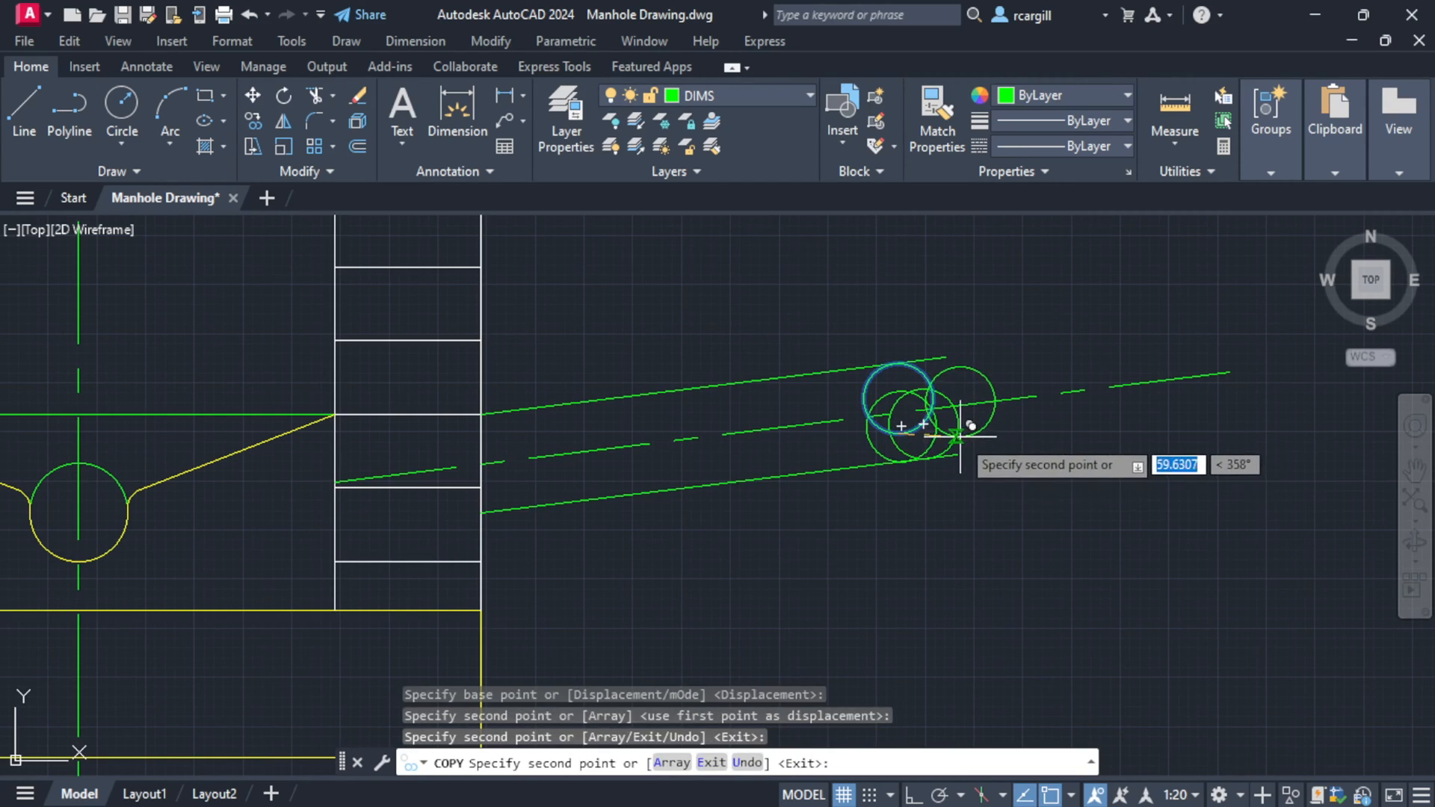
pyautogui.press('Escape')
pyautogui.click(936, 441)
pyautogui.press('Delete')
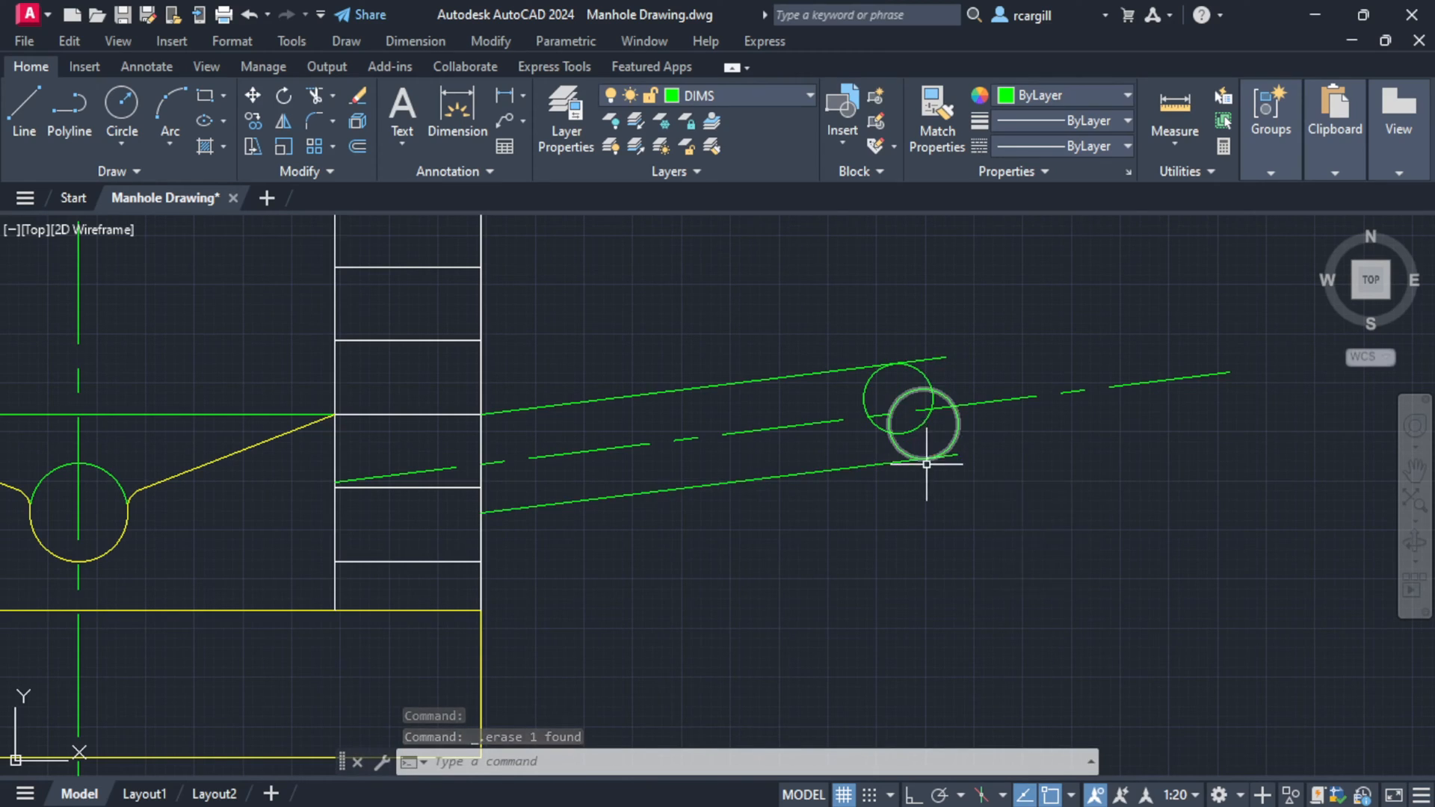
# - Trim the upper circle's wall-facing side and the lower circle's overlapping part to form the pipe's broken-end curve
pyautogui.moveTo(930, 411); pyautogui.dragTo(1061, 397, button='middle')
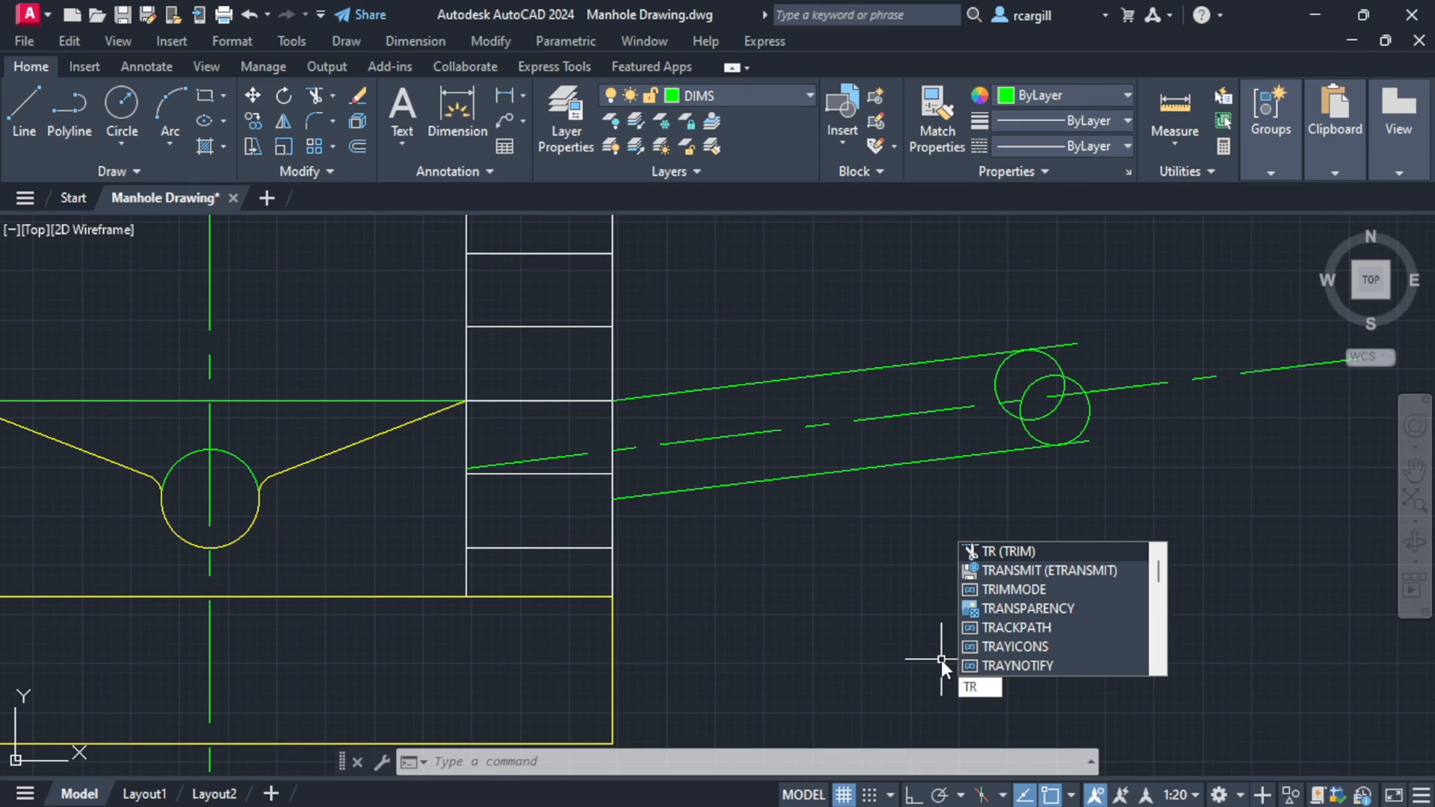
pyautogui.press('Return')
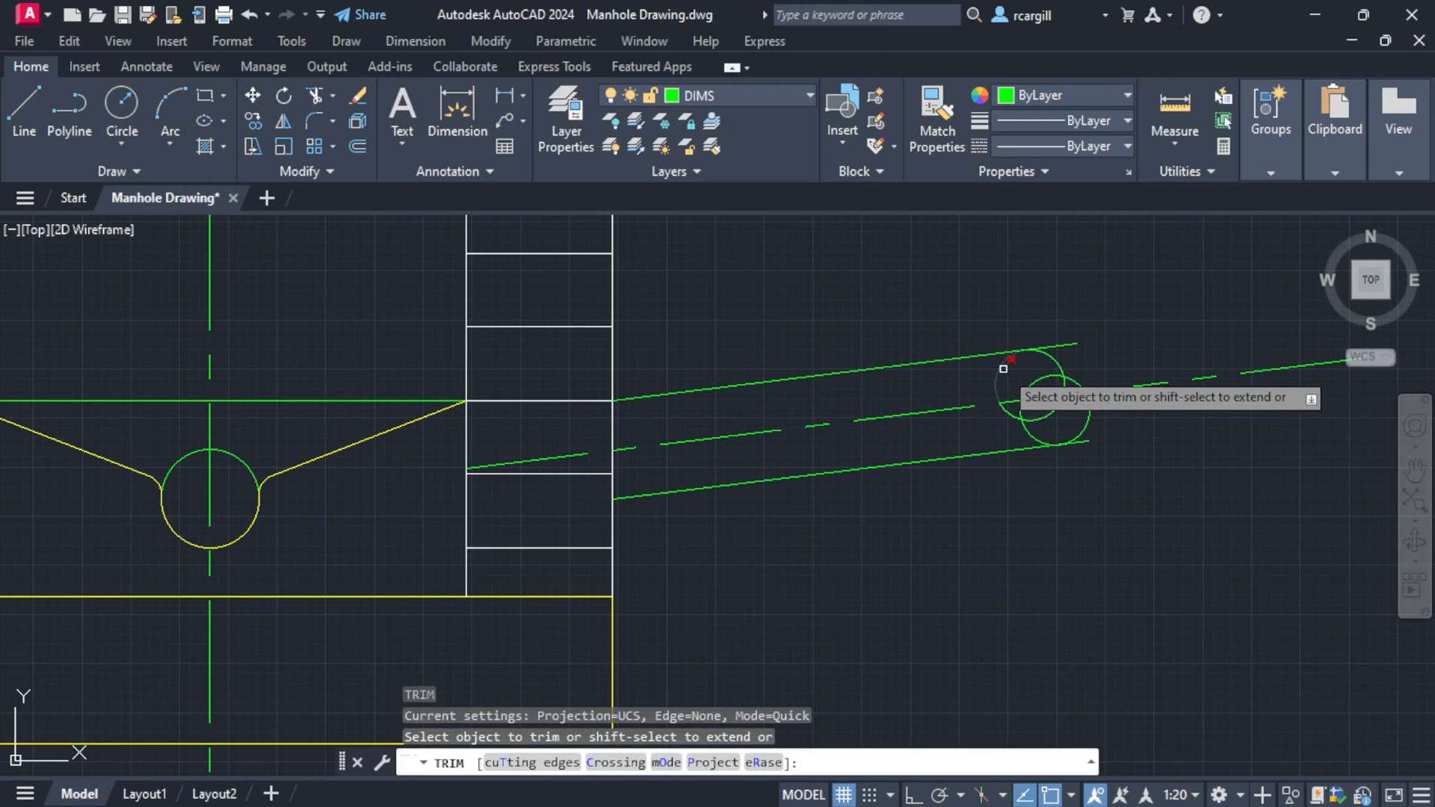
pyautogui.scroll(-4, 1006, 370)
pyautogui.moveTo(1005, 370); pyautogui.dragTo(1246, 354, button='middle')
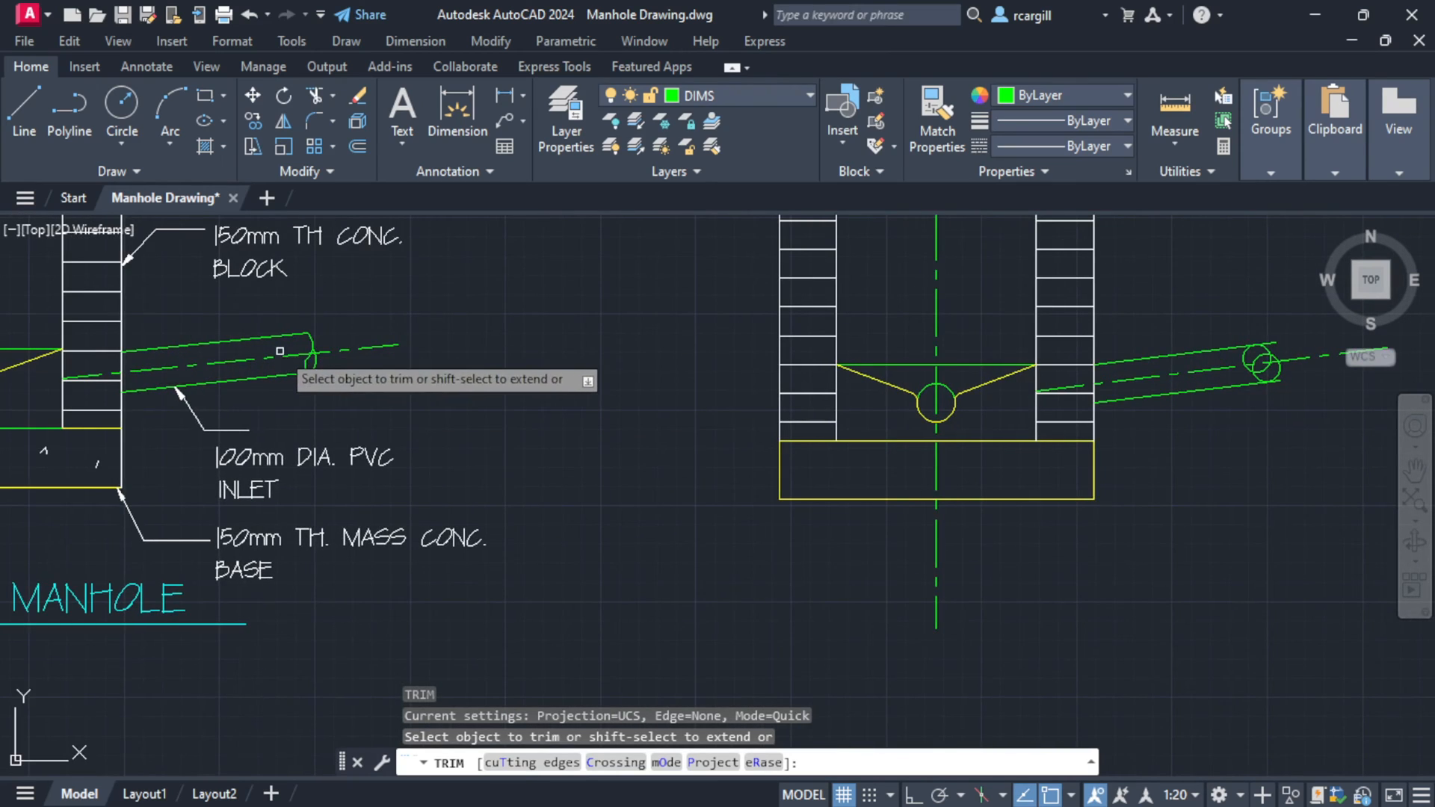
pyautogui.scroll(2, 1259, 357)
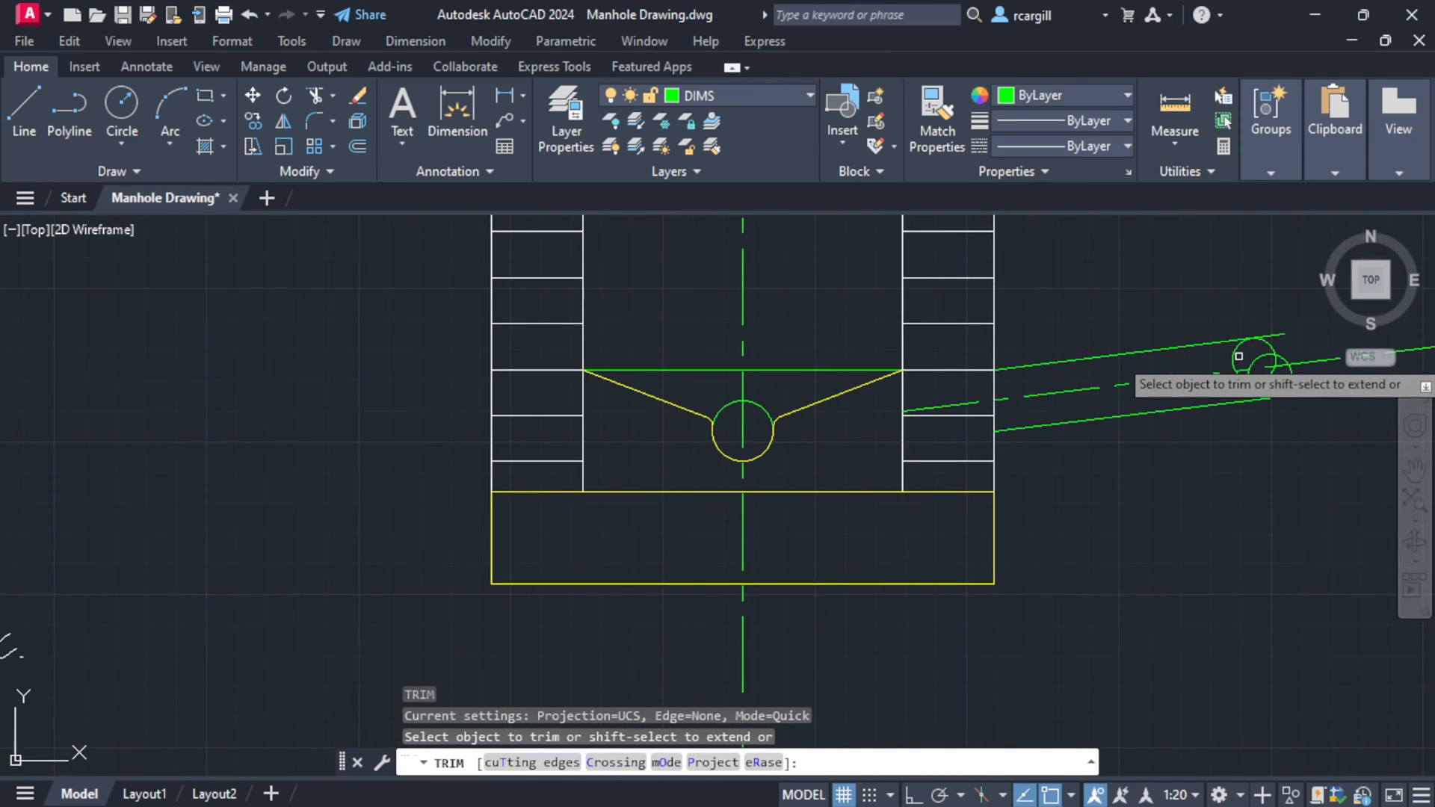
pyautogui.click(1239, 357)
pyautogui.scroll(-3, 1129, 396)
pyautogui.moveTo(1124, 397); pyautogui.dragTo(1072, 383, button='middle')
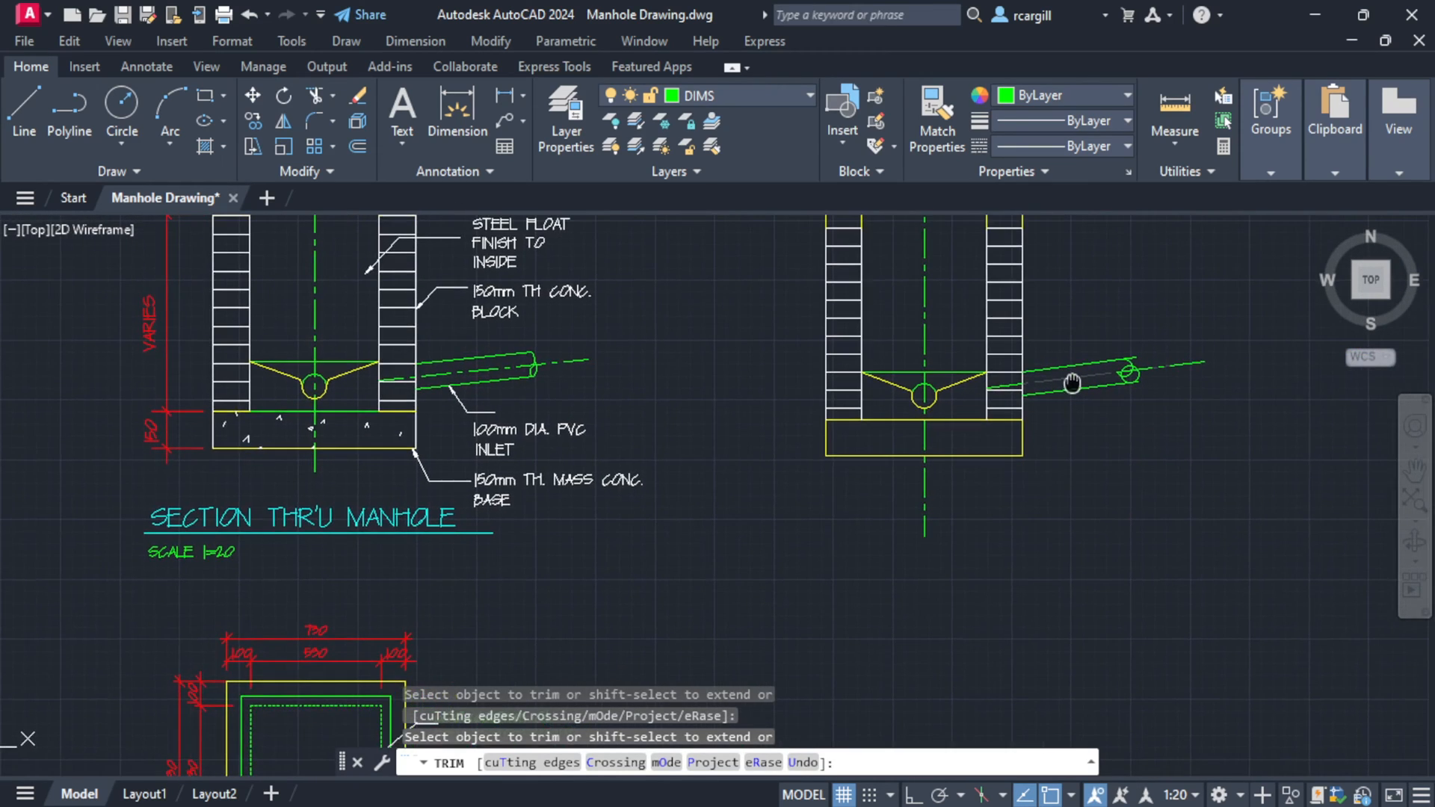
pyautogui.scroll(6, 1119, 380)
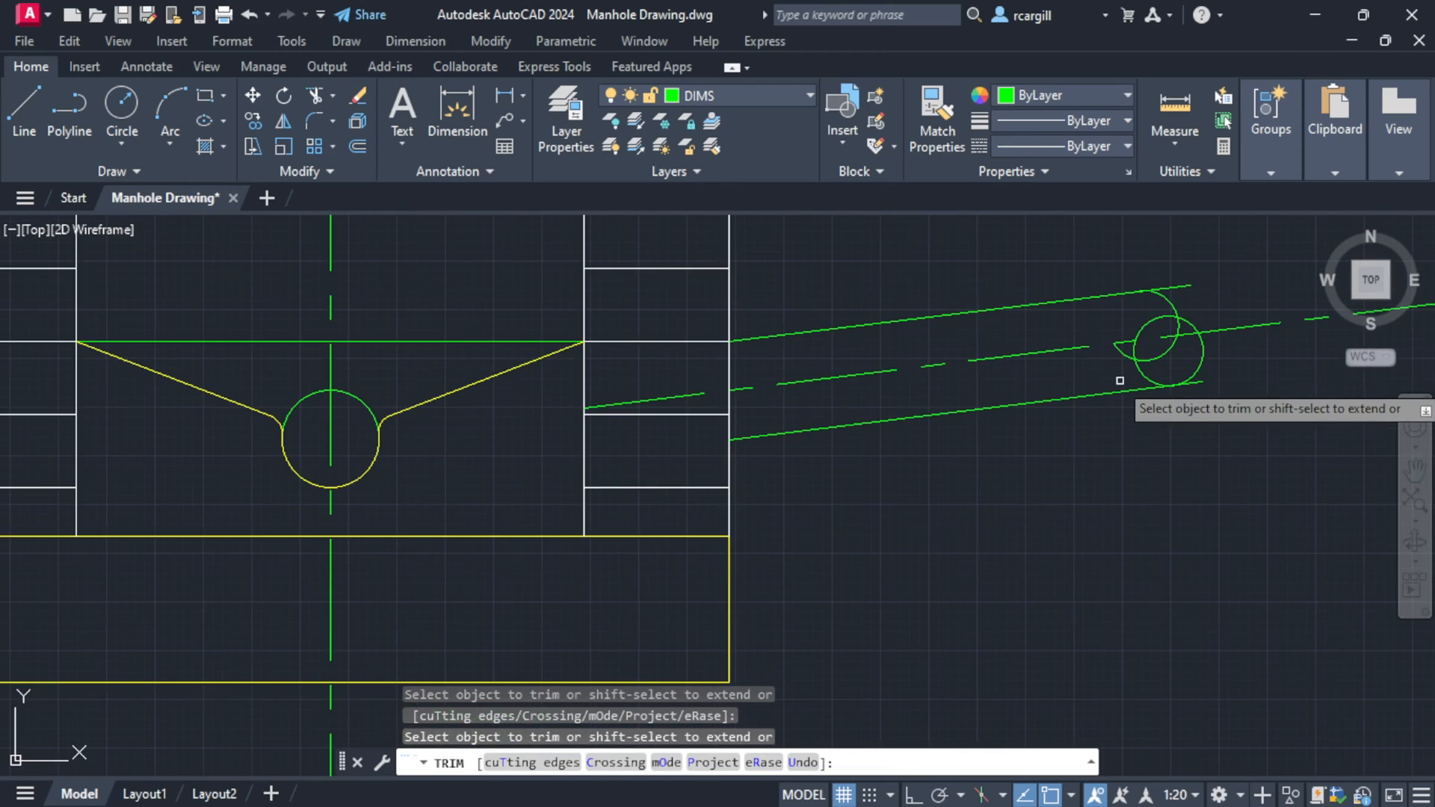
pyautogui.click(1120, 354)
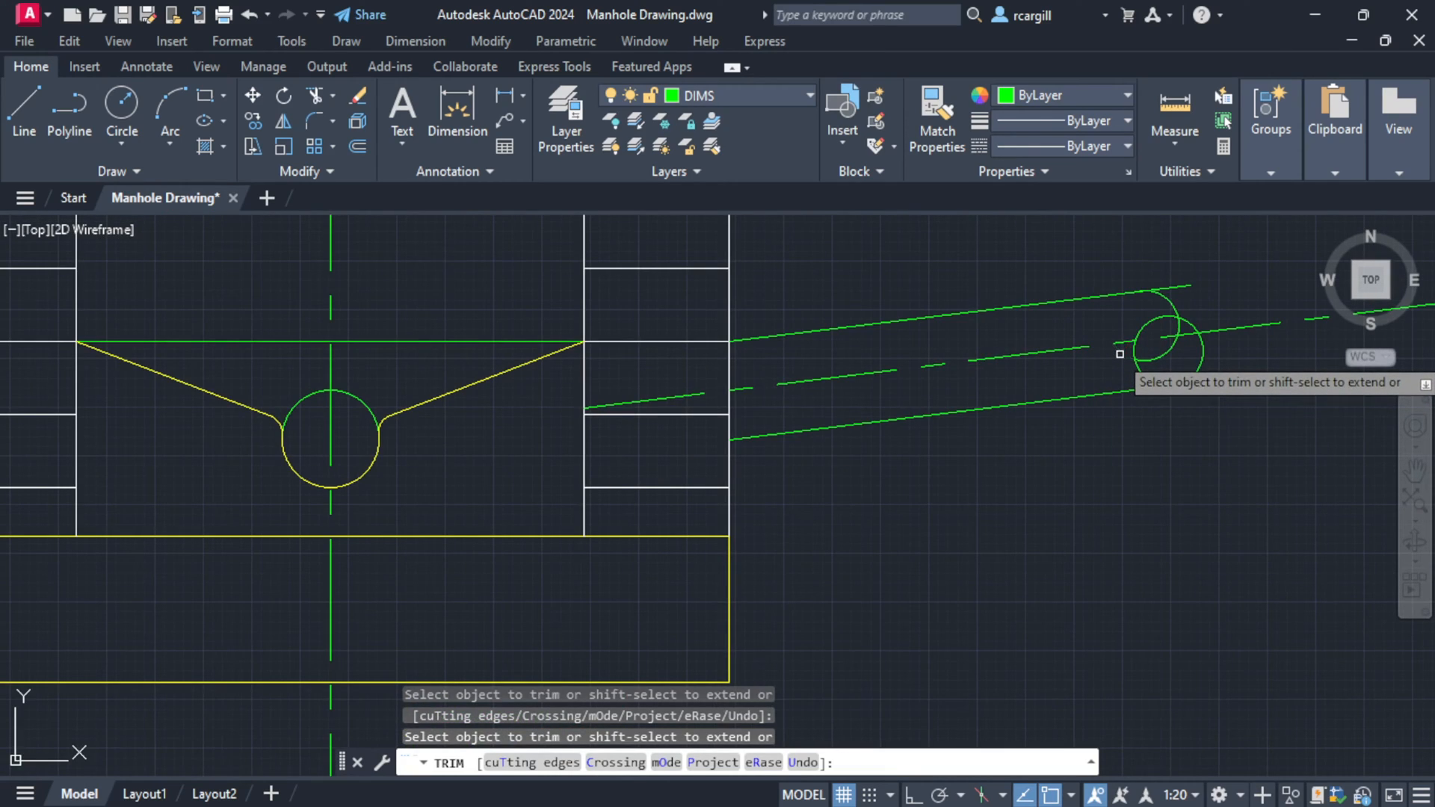
pyautogui.scroll(4, 1161, 317)
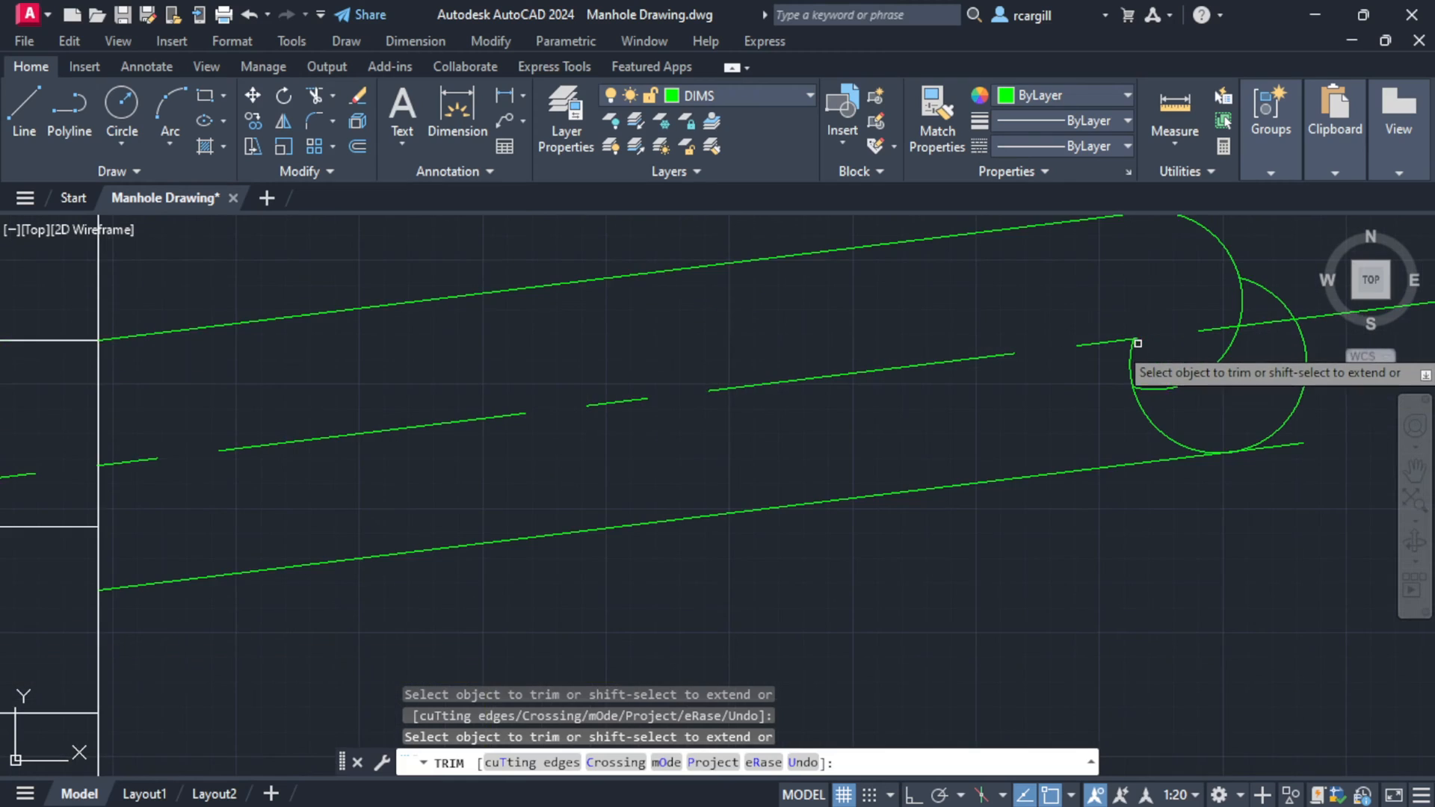
pyautogui.moveTo(1223, 393); pyautogui.dragTo(1029, 425, button='middle')
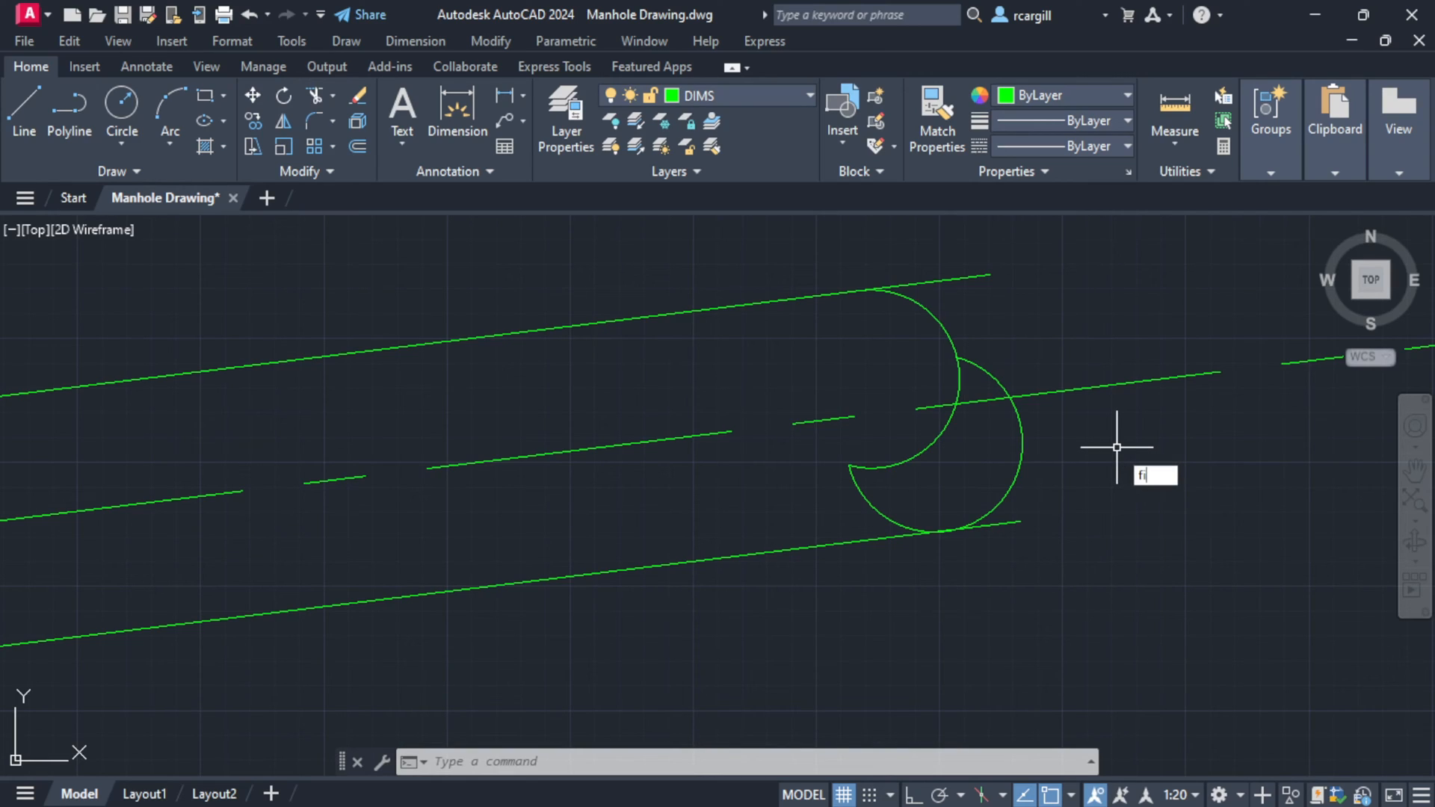
# - Fillet the sharp corner where the two break-symbol arcs meet near the lower pipe edge with a radius of 10
pyautogui.click(1175, 515)
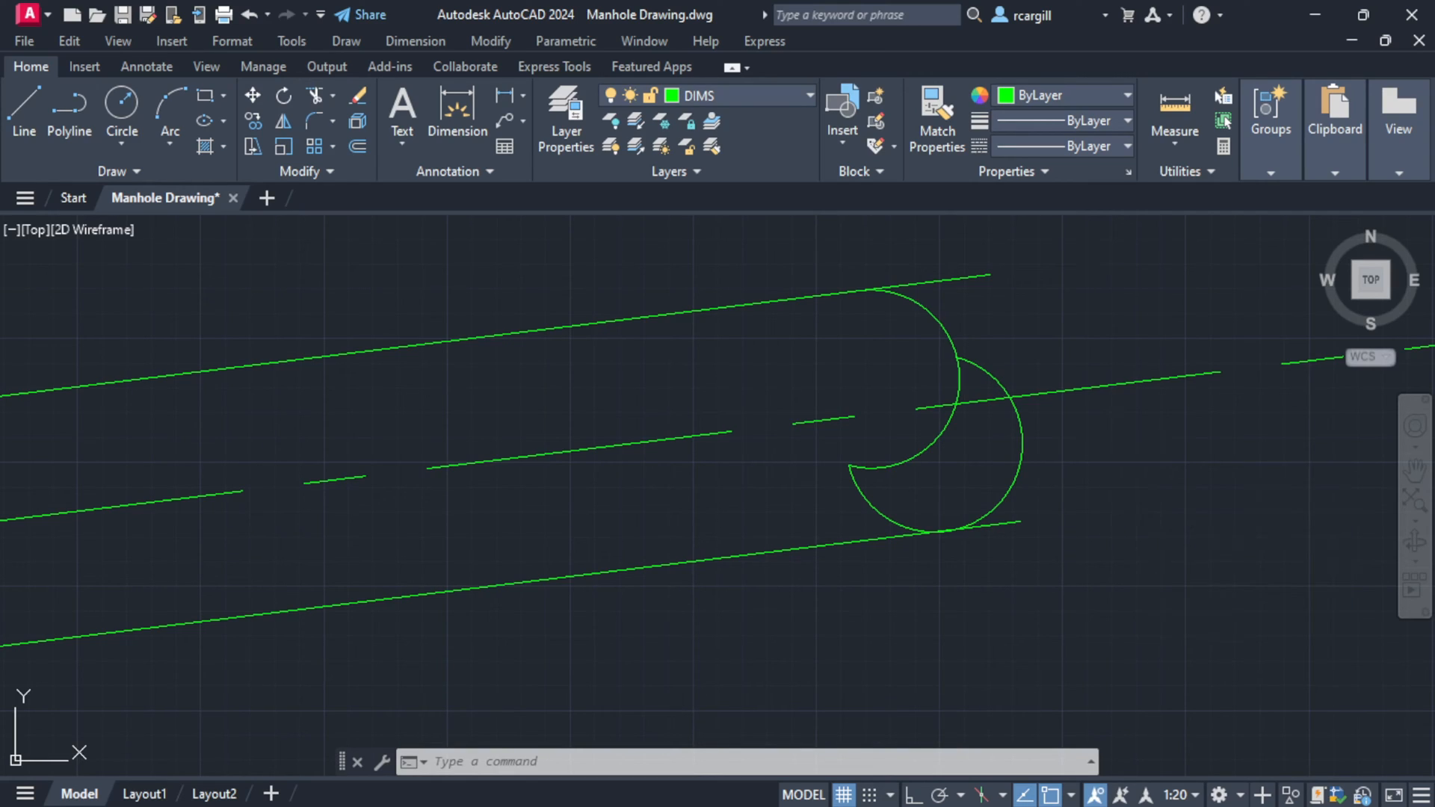
pyautogui.click(898, 465)
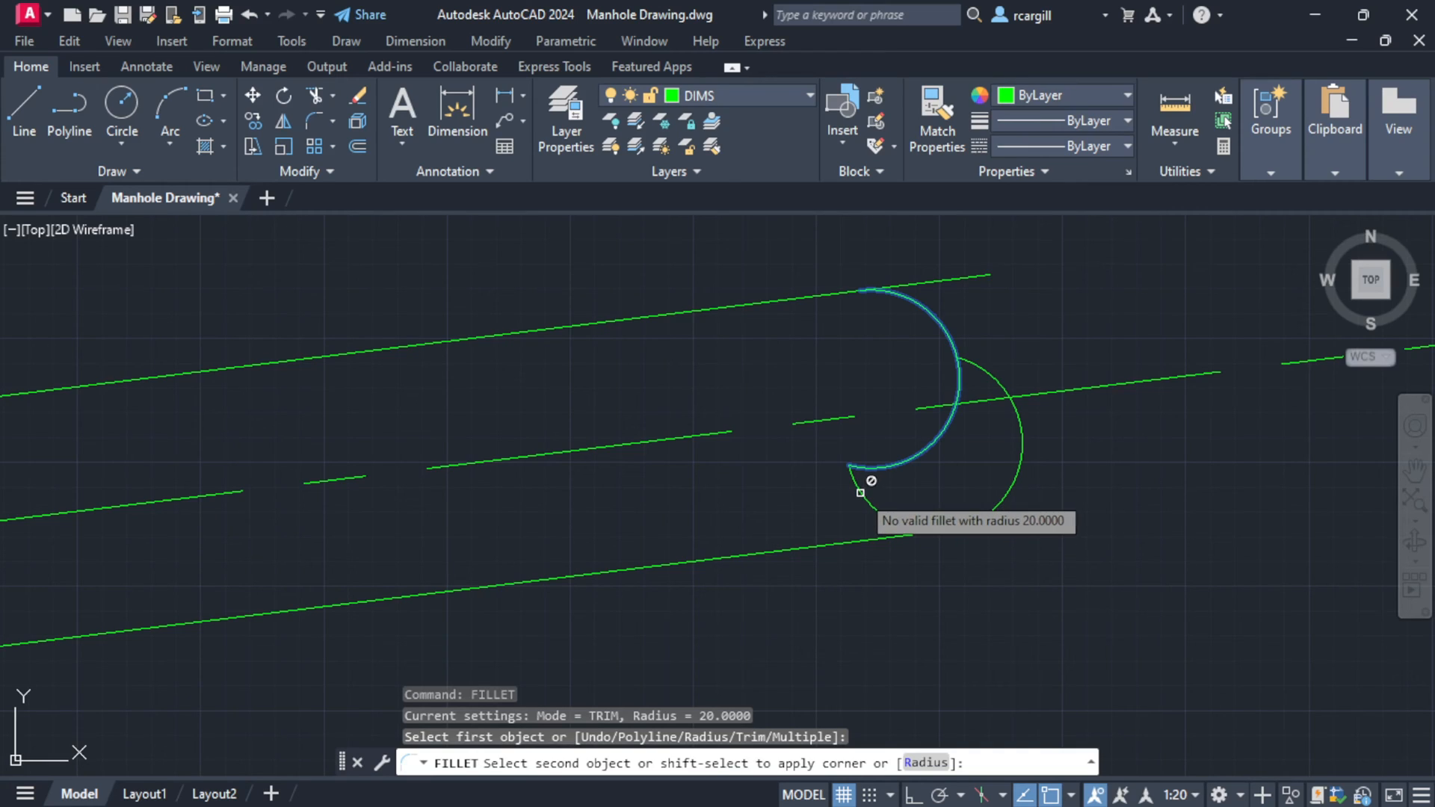
pyautogui.write('r')
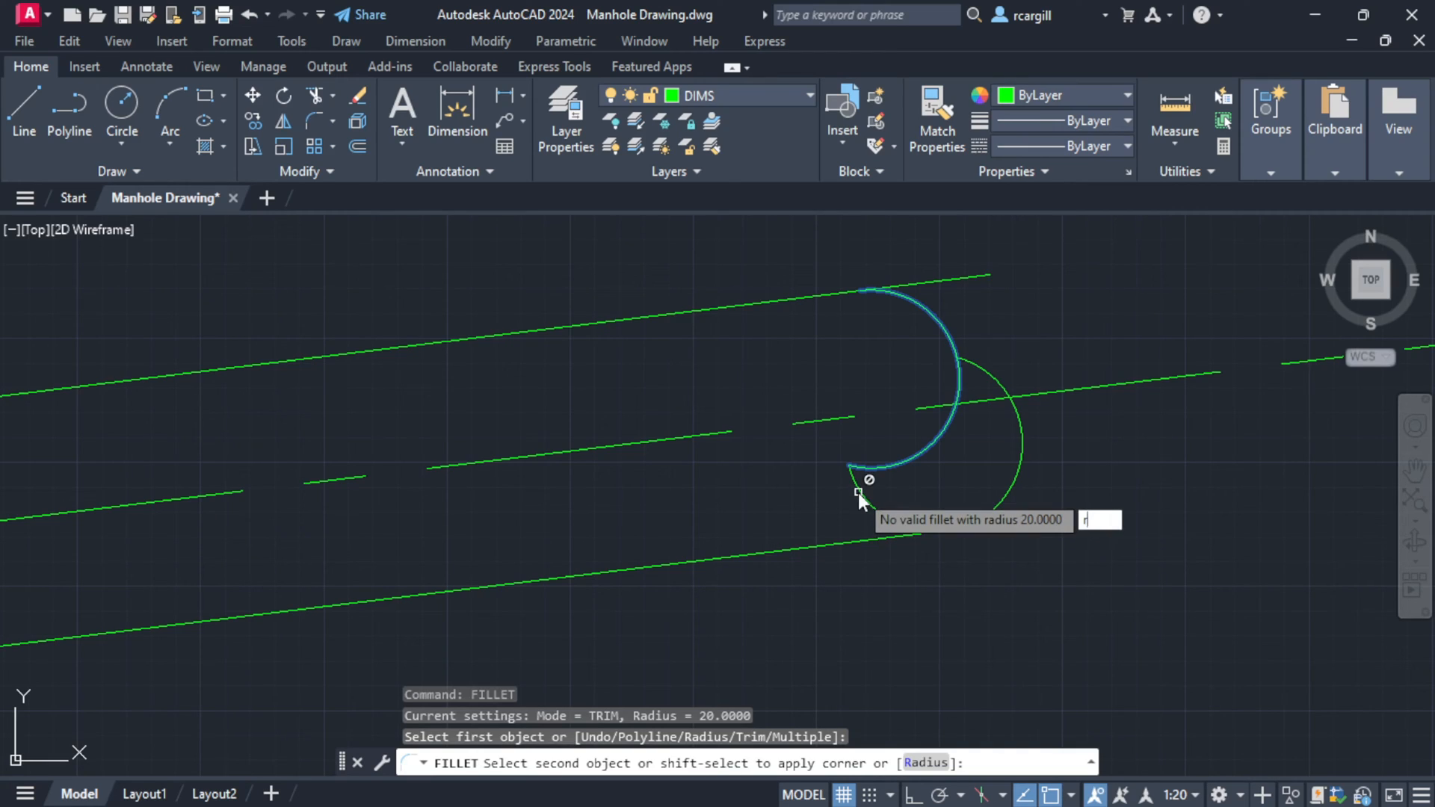
pyautogui.press('Return')
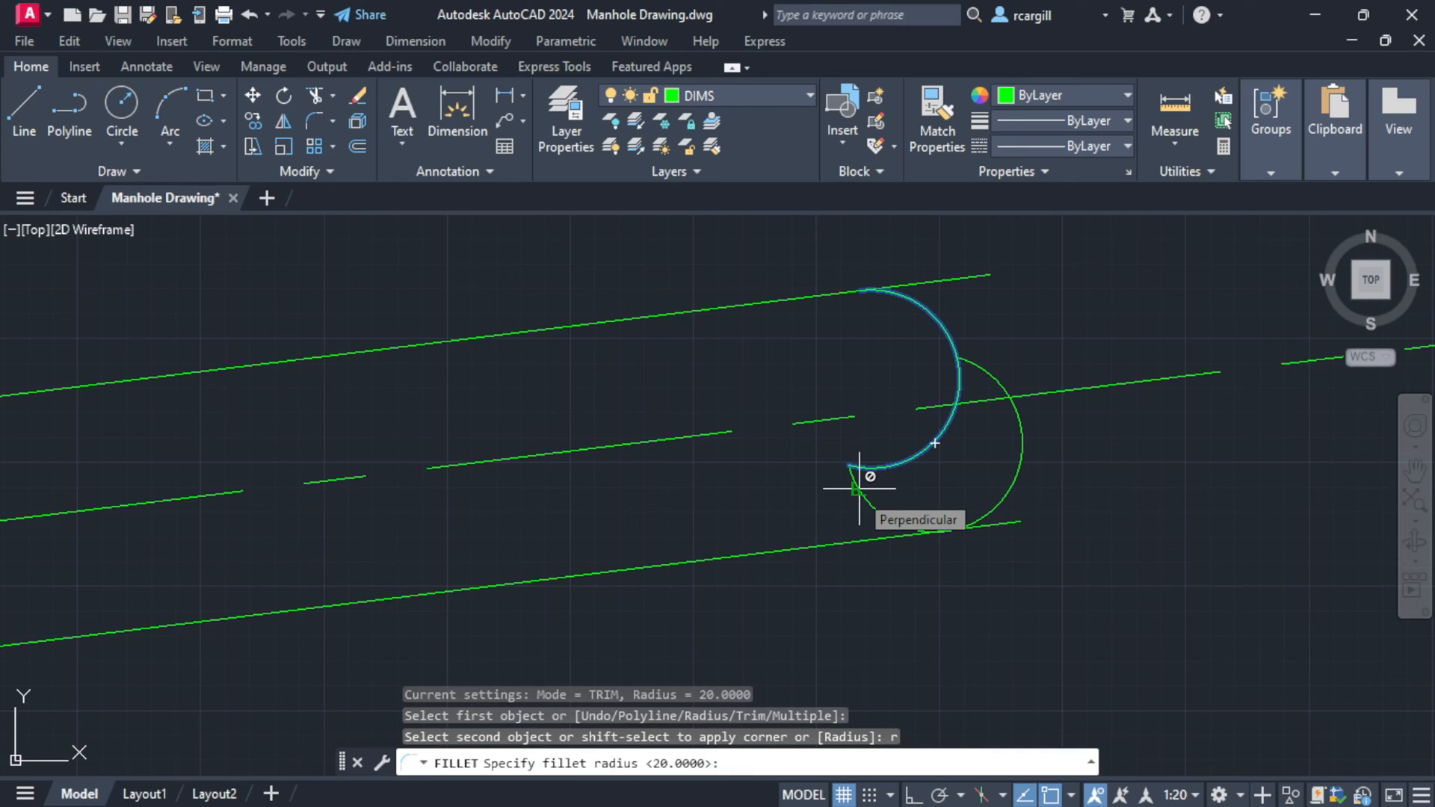
pyautogui.write('10')
pyautogui.press('Return')
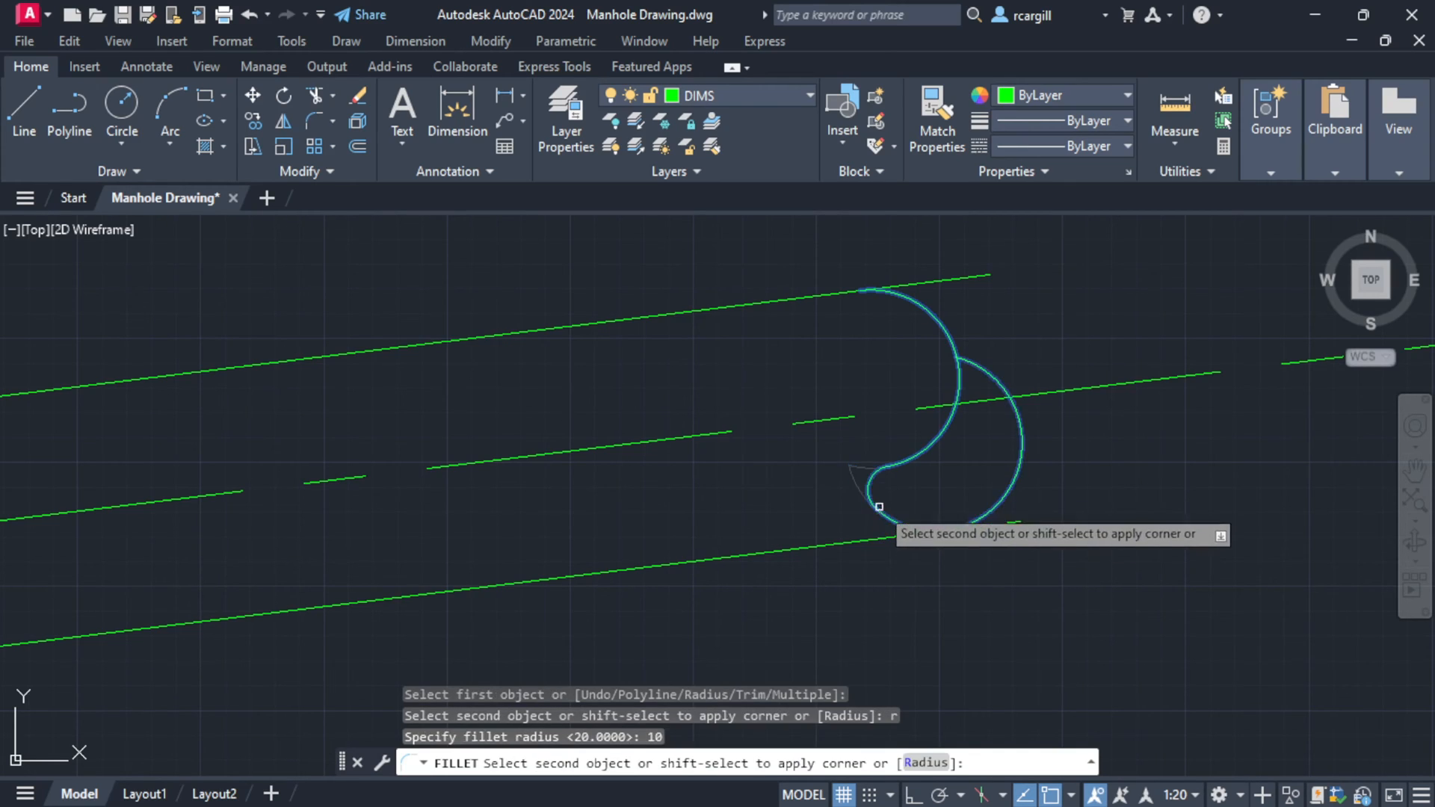
pyautogui.click(873, 510)
pyautogui.scroll(-4, 1009, 482)
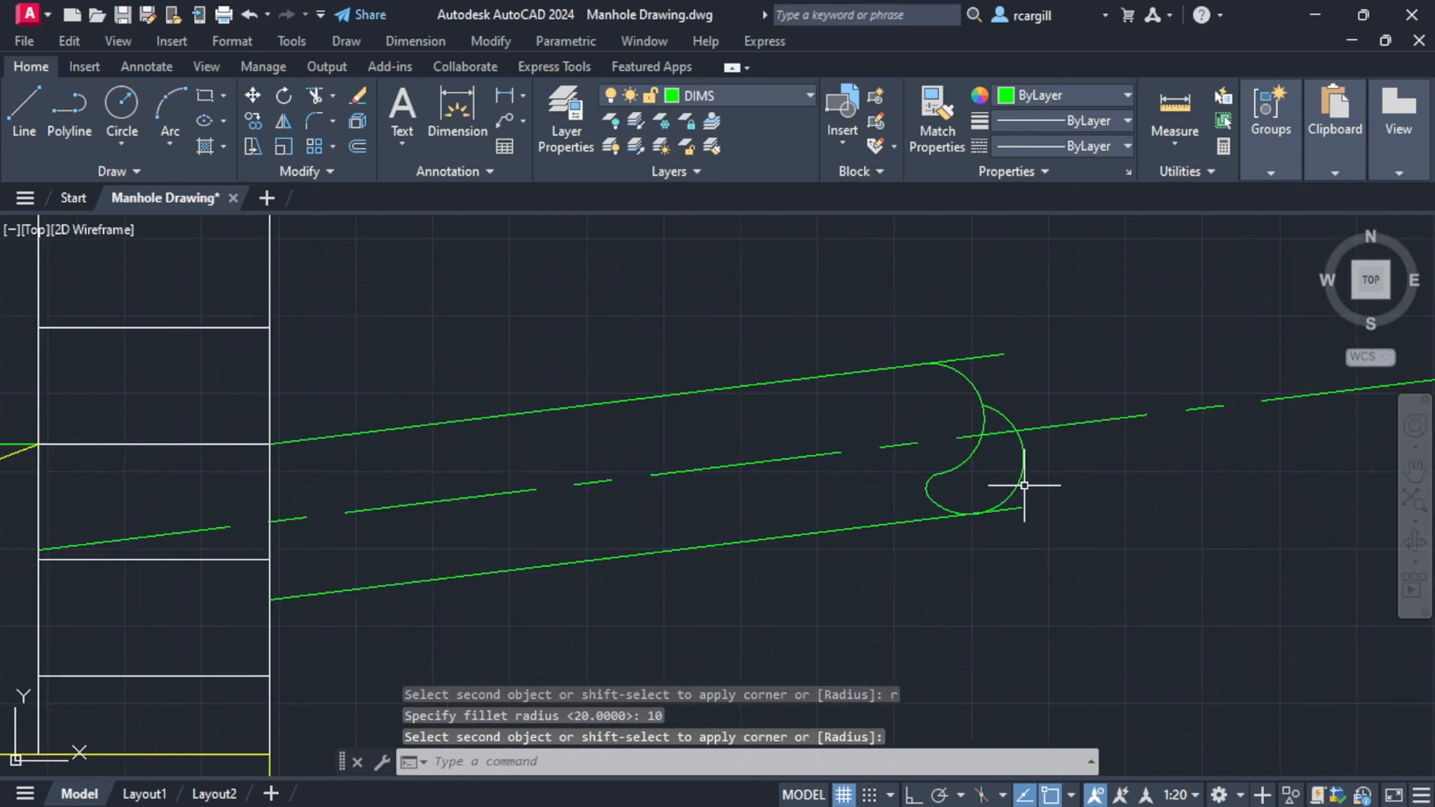
pyautogui.press('Escape')
pyautogui.press('Escape')
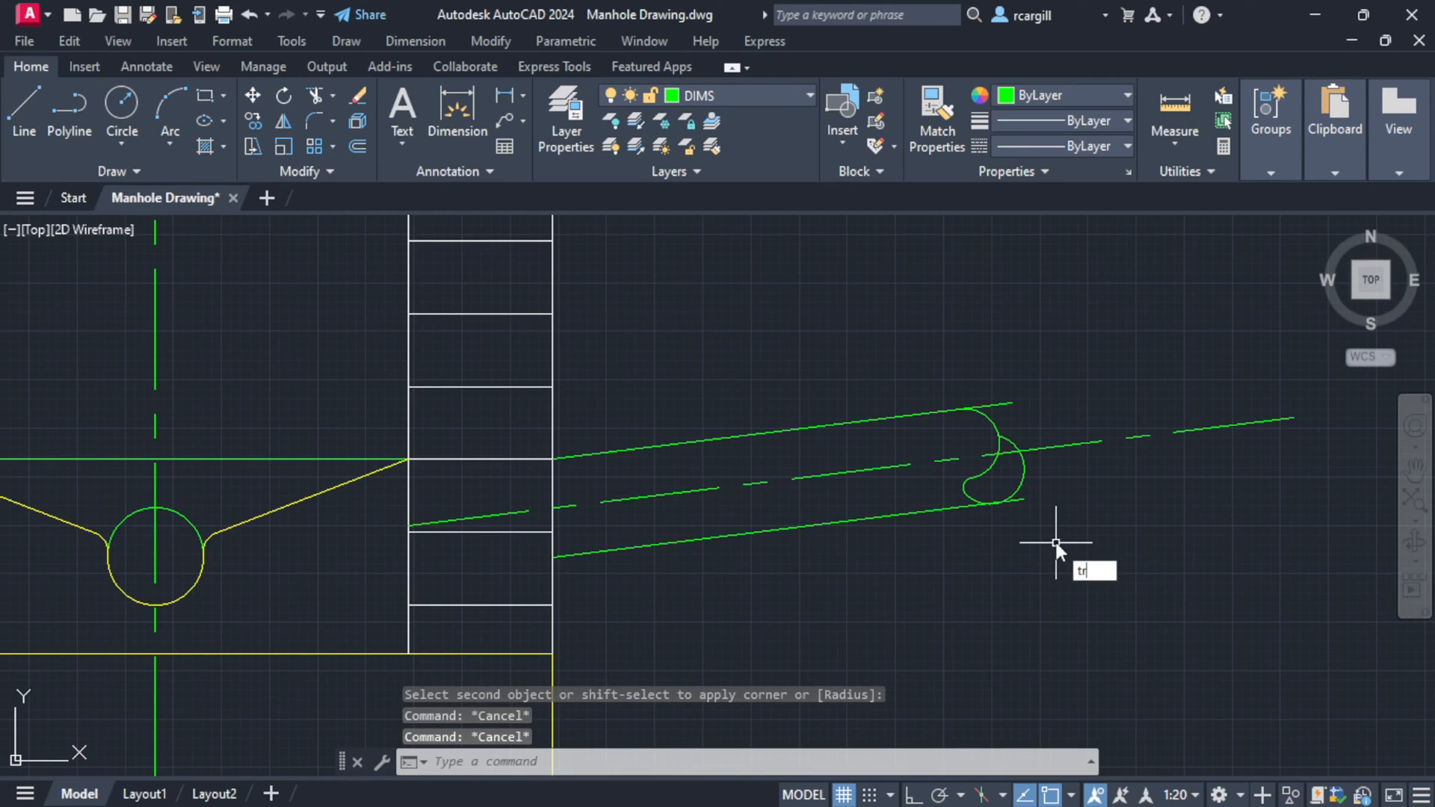
# - Trim the overhanging outer ends of the upper and lower pipe edge lines back to the break-symbol arcs
pyautogui.write('tr')
pyautogui.press('Return')
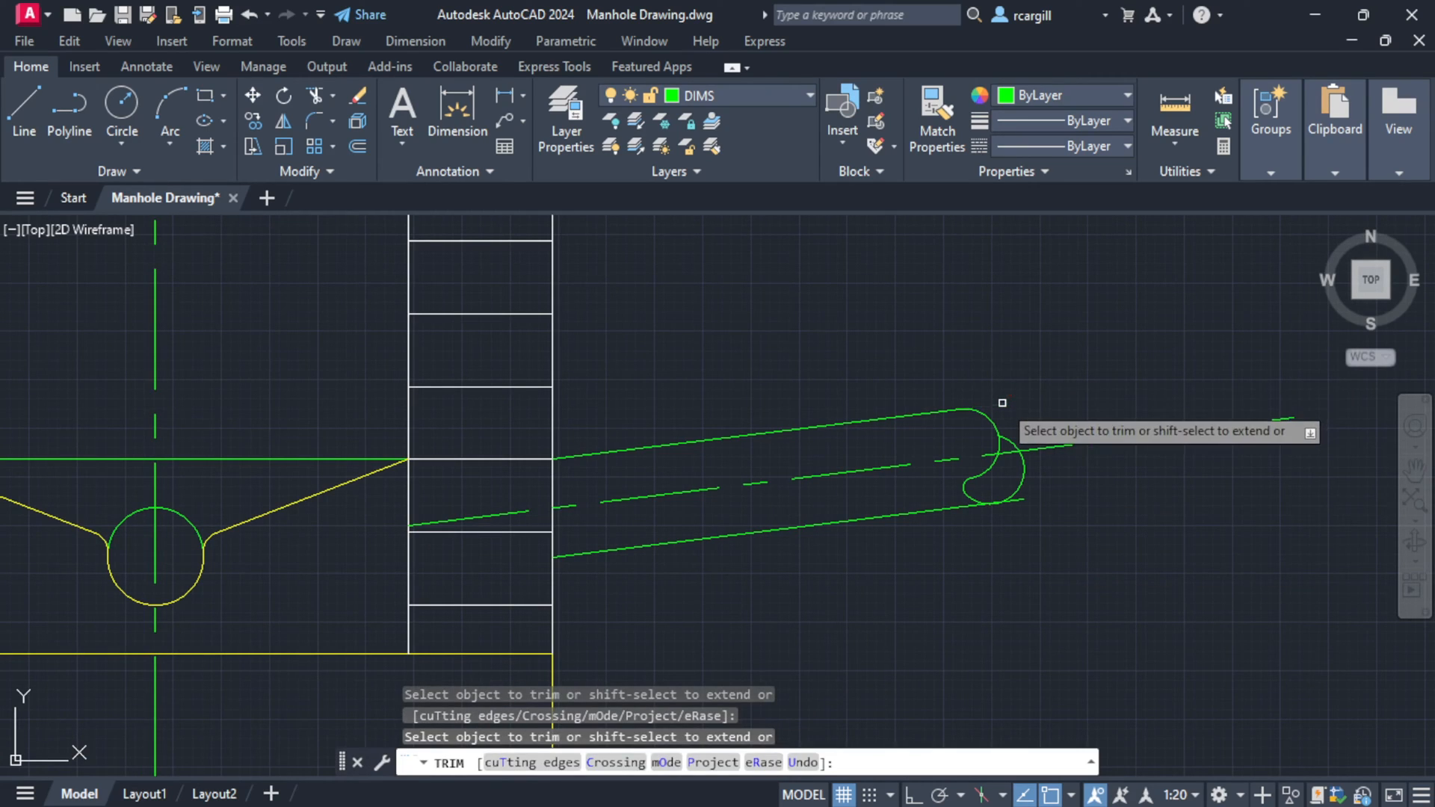
pyautogui.scroll(4, 1010, 508)
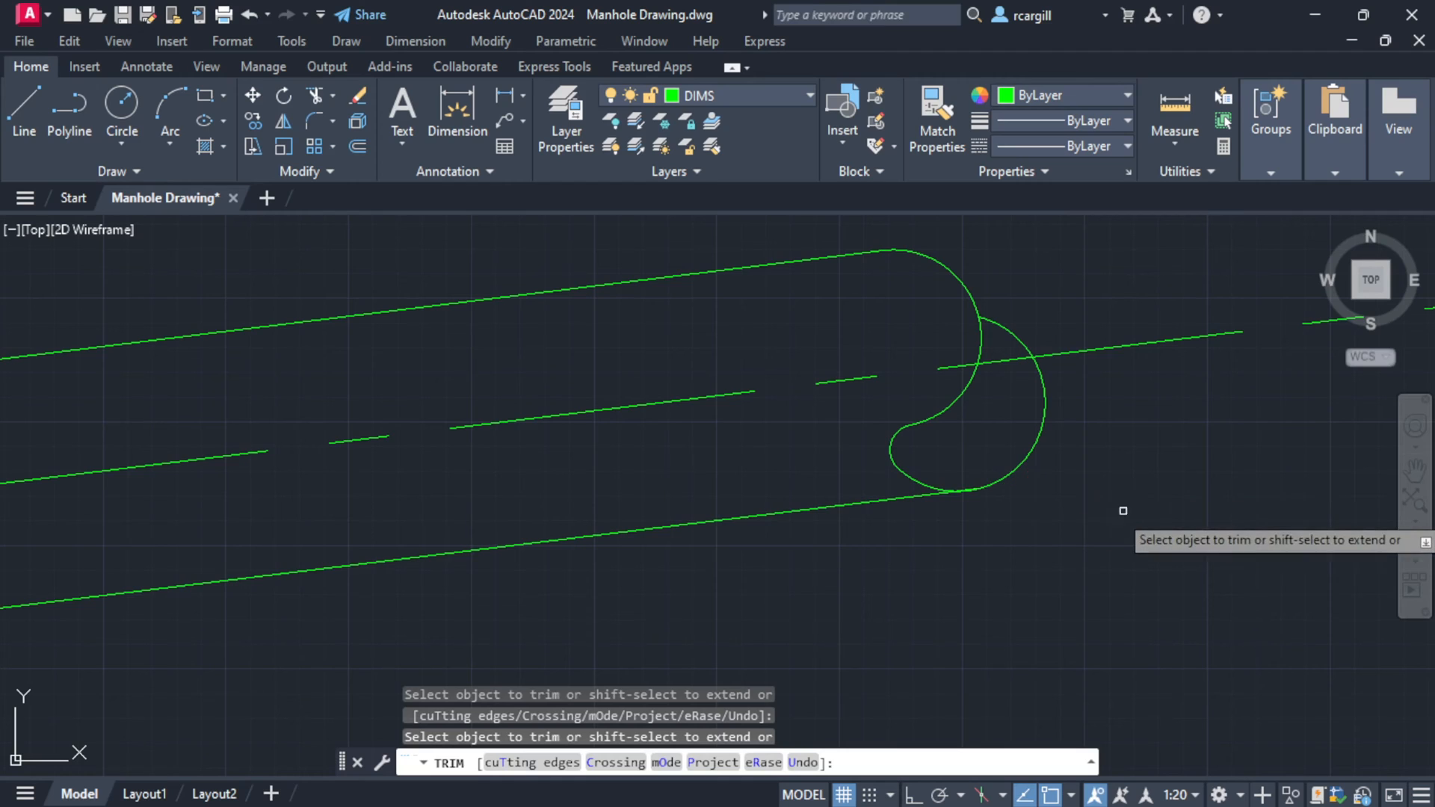
pyautogui.scroll(-5, 1123, 511)
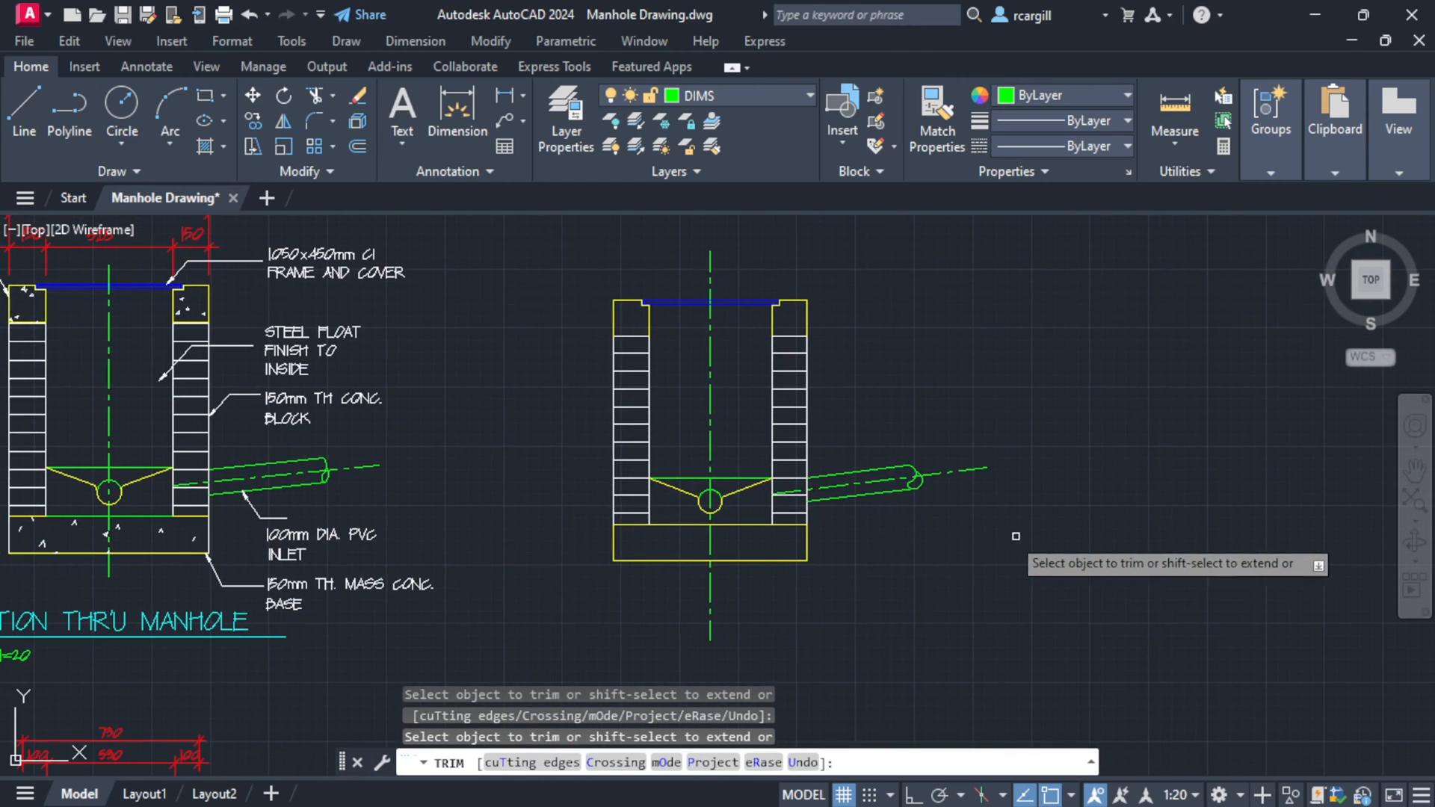
pyautogui.press('Escape')
pyautogui.scroll(-2, 1046, 449)
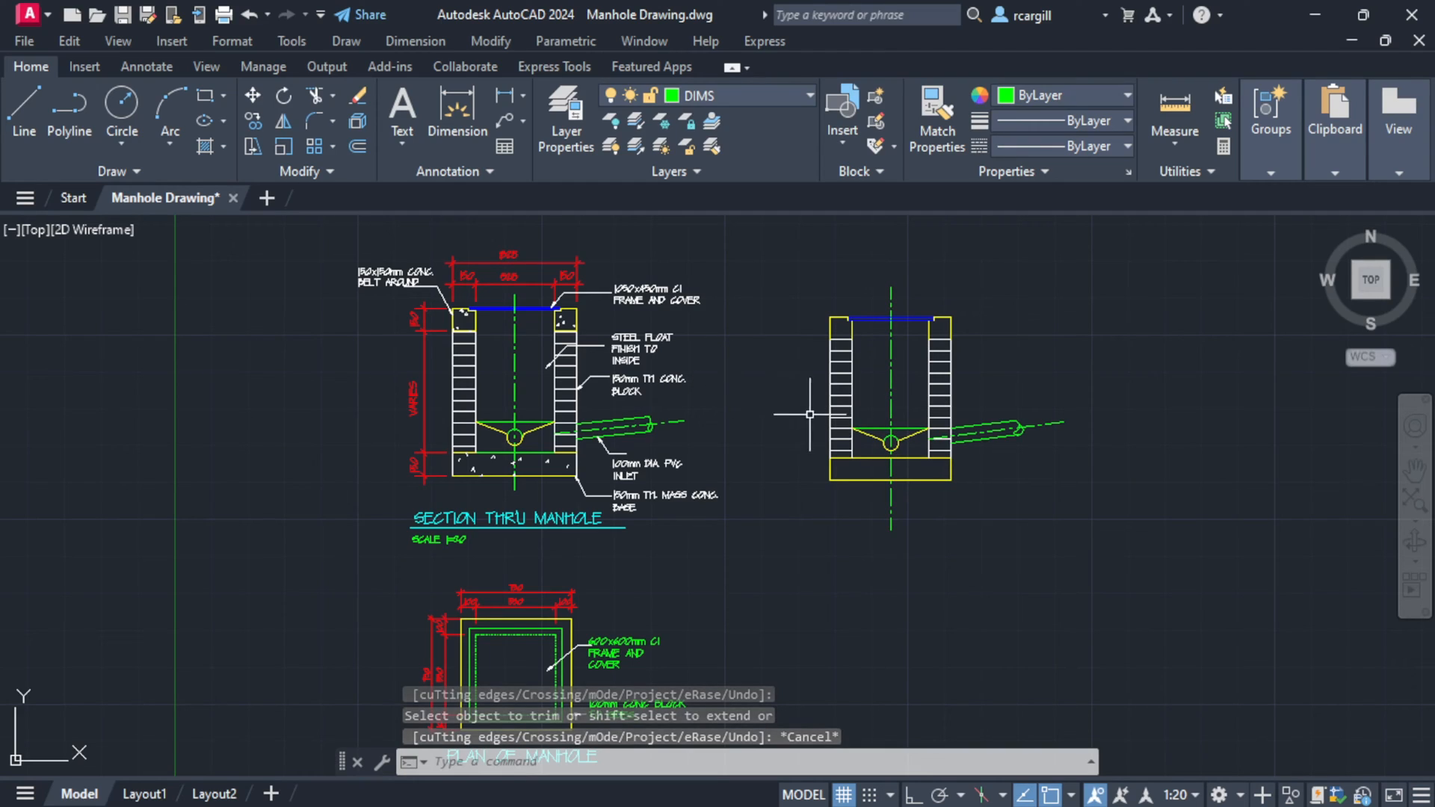
# - Hatch both concrete belt blocks at the wall tops and the full base slab with the AR-CONC pattern
pyautogui.click(222, 146)
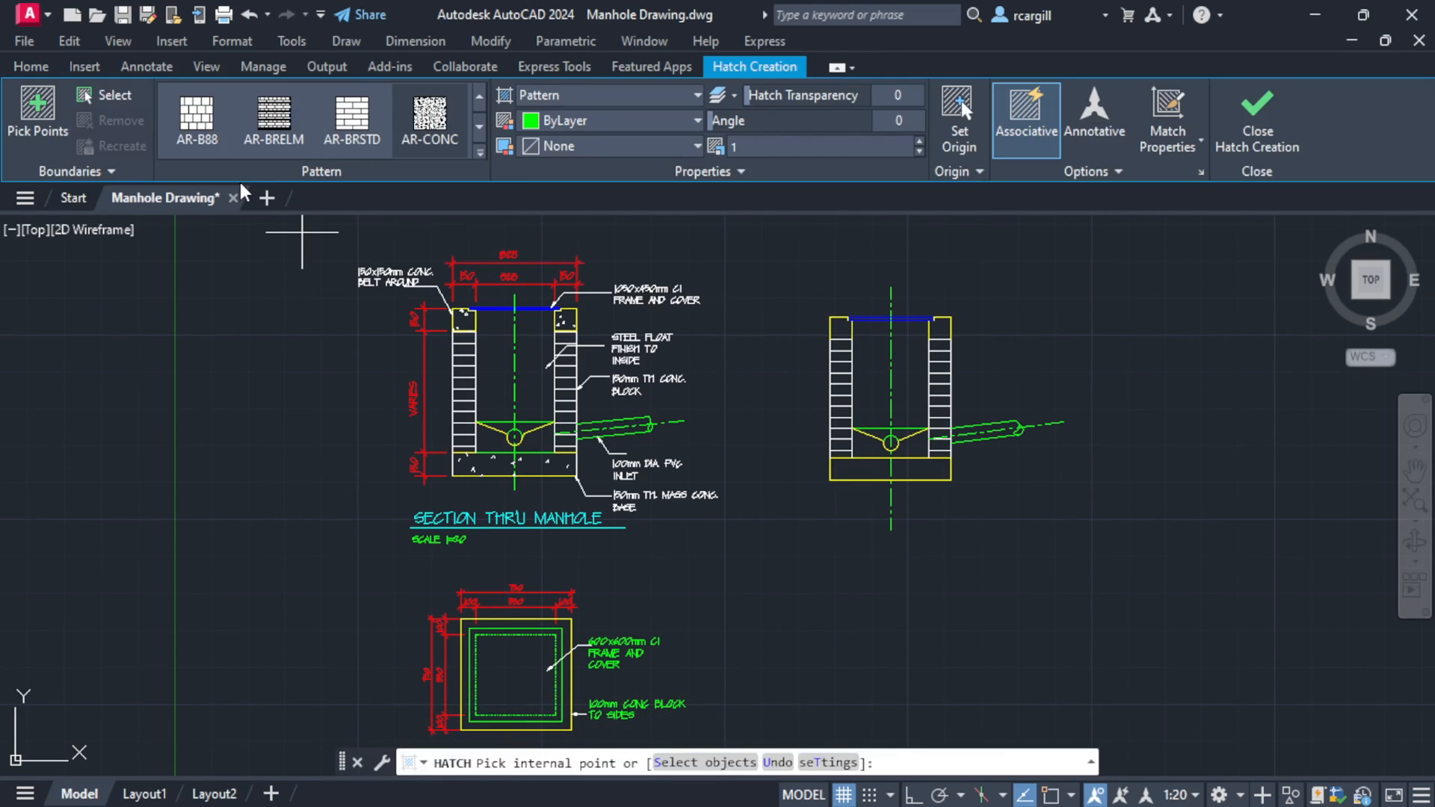
pyautogui.click(480, 155)
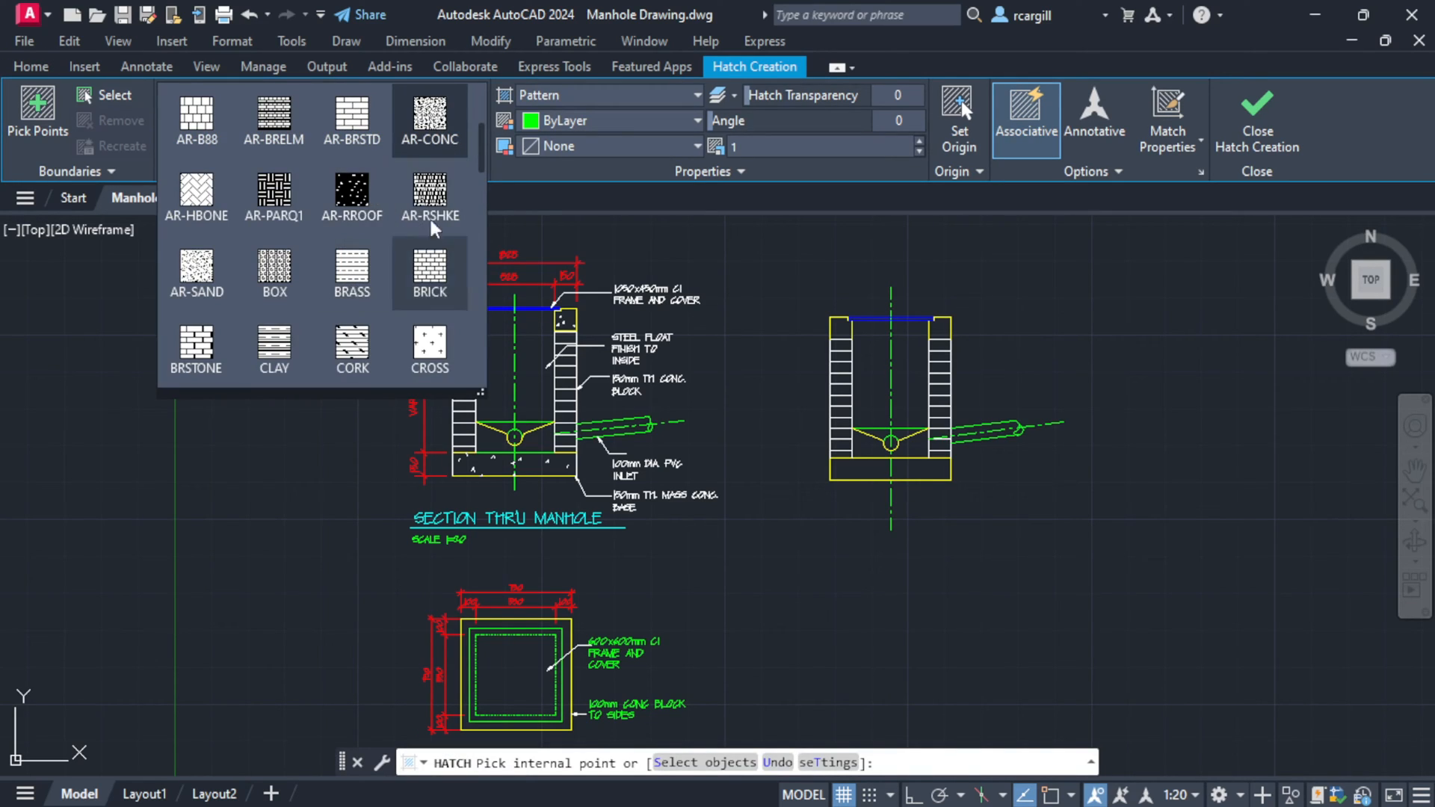
pyautogui.click(432, 126)
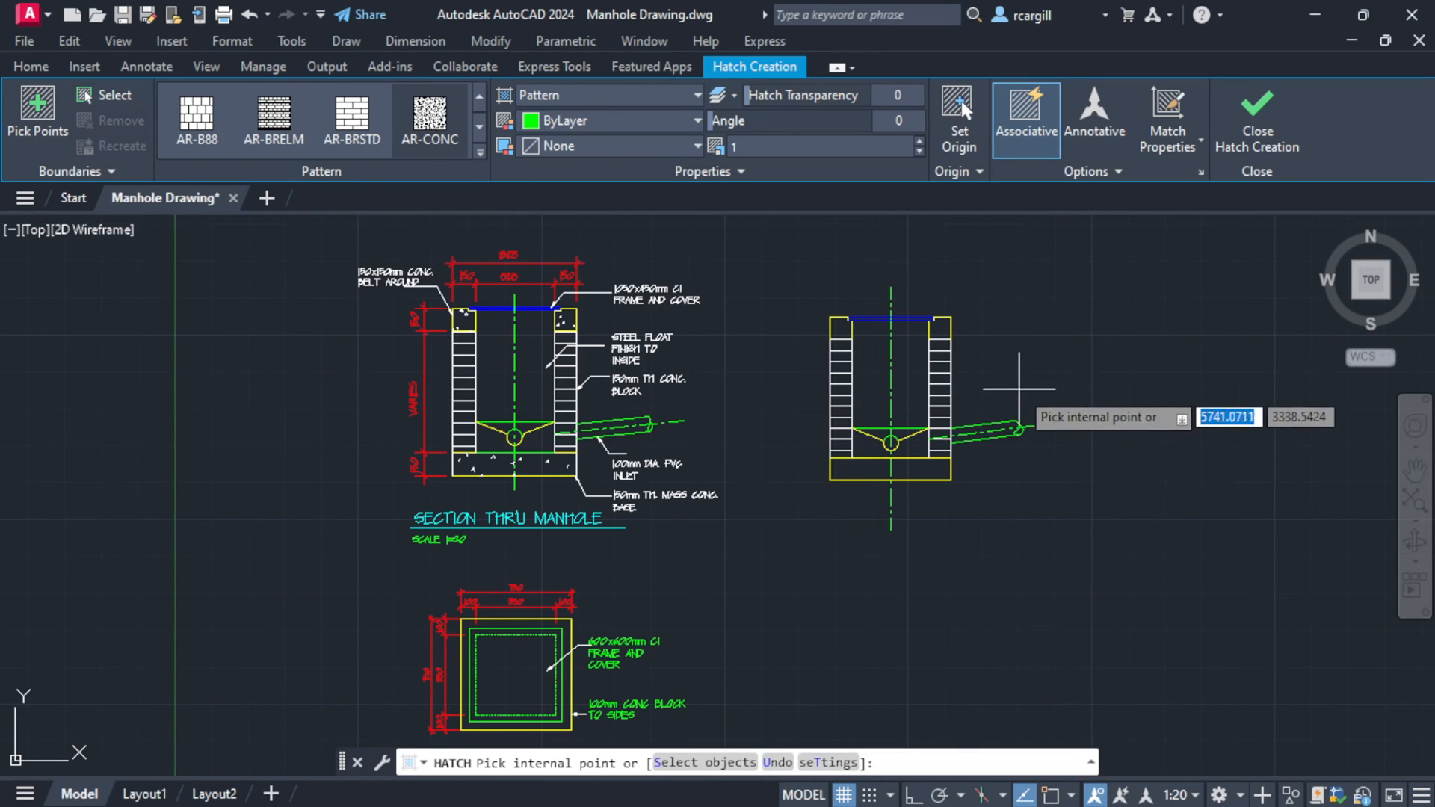
pyautogui.scroll(3, 830, 374)
pyautogui.moveTo(867, 269); pyautogui.dragTo(834, 416, button='middle')
pyautogui.click(839, 346)
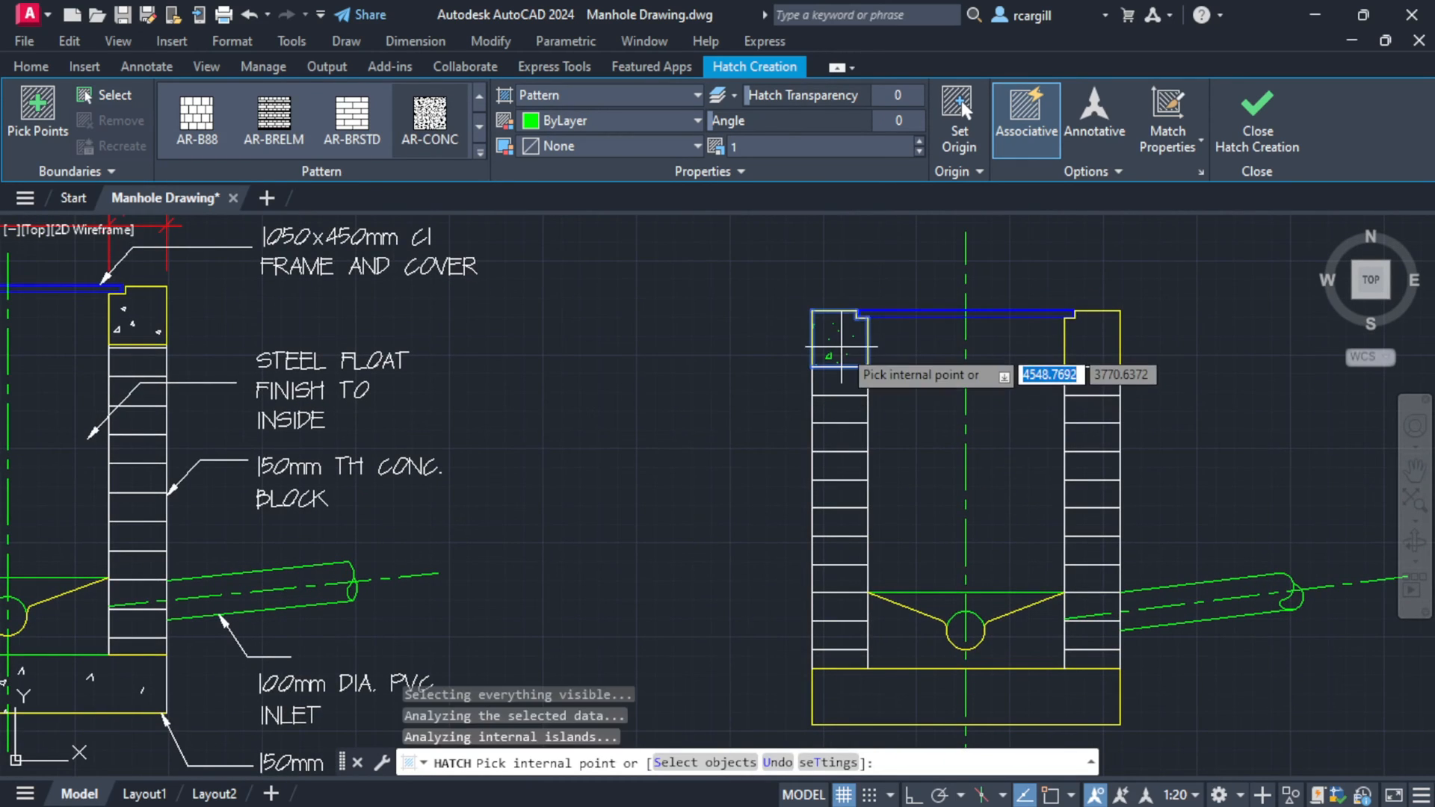
pyautogui.click(1093, 346)
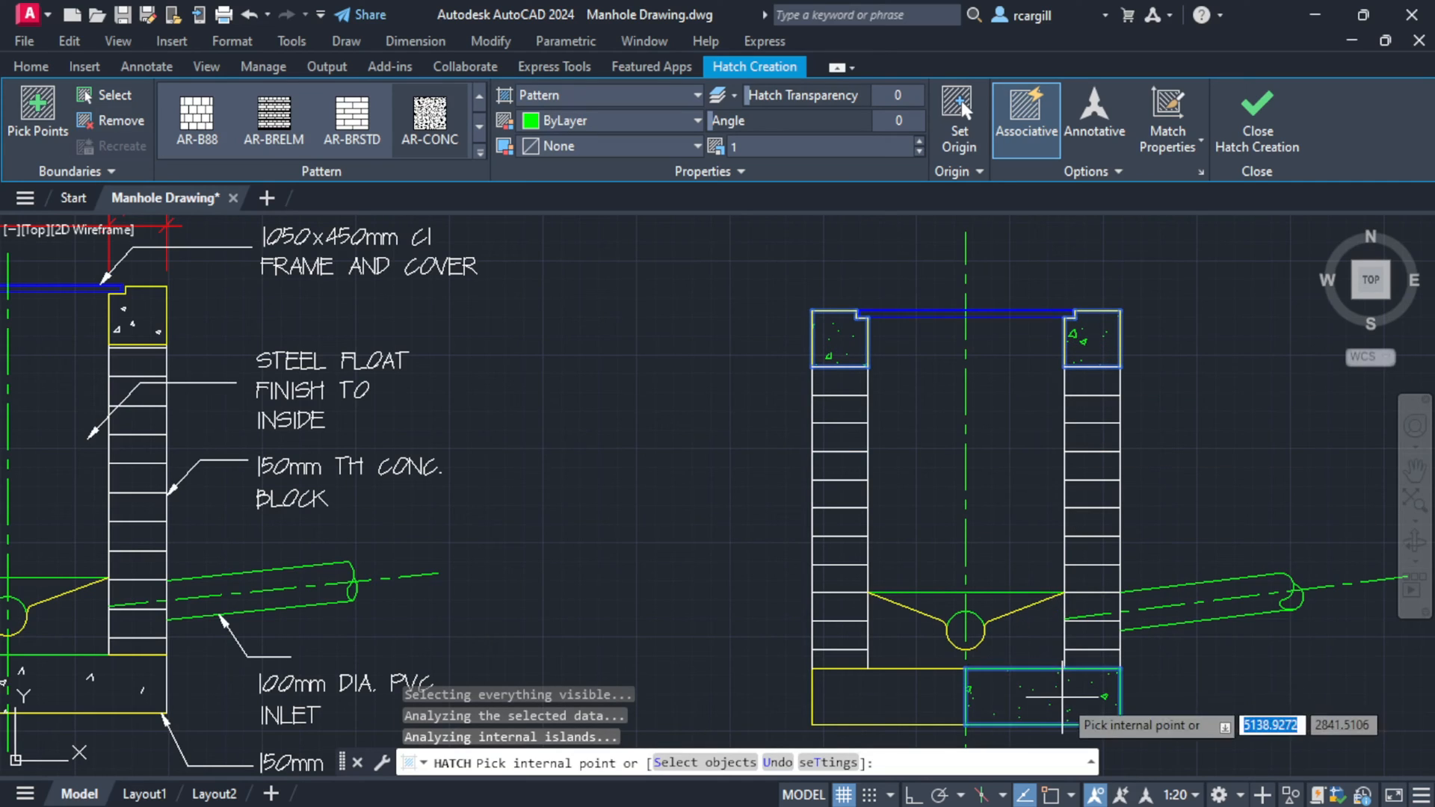
pyautogui.press('Escape')
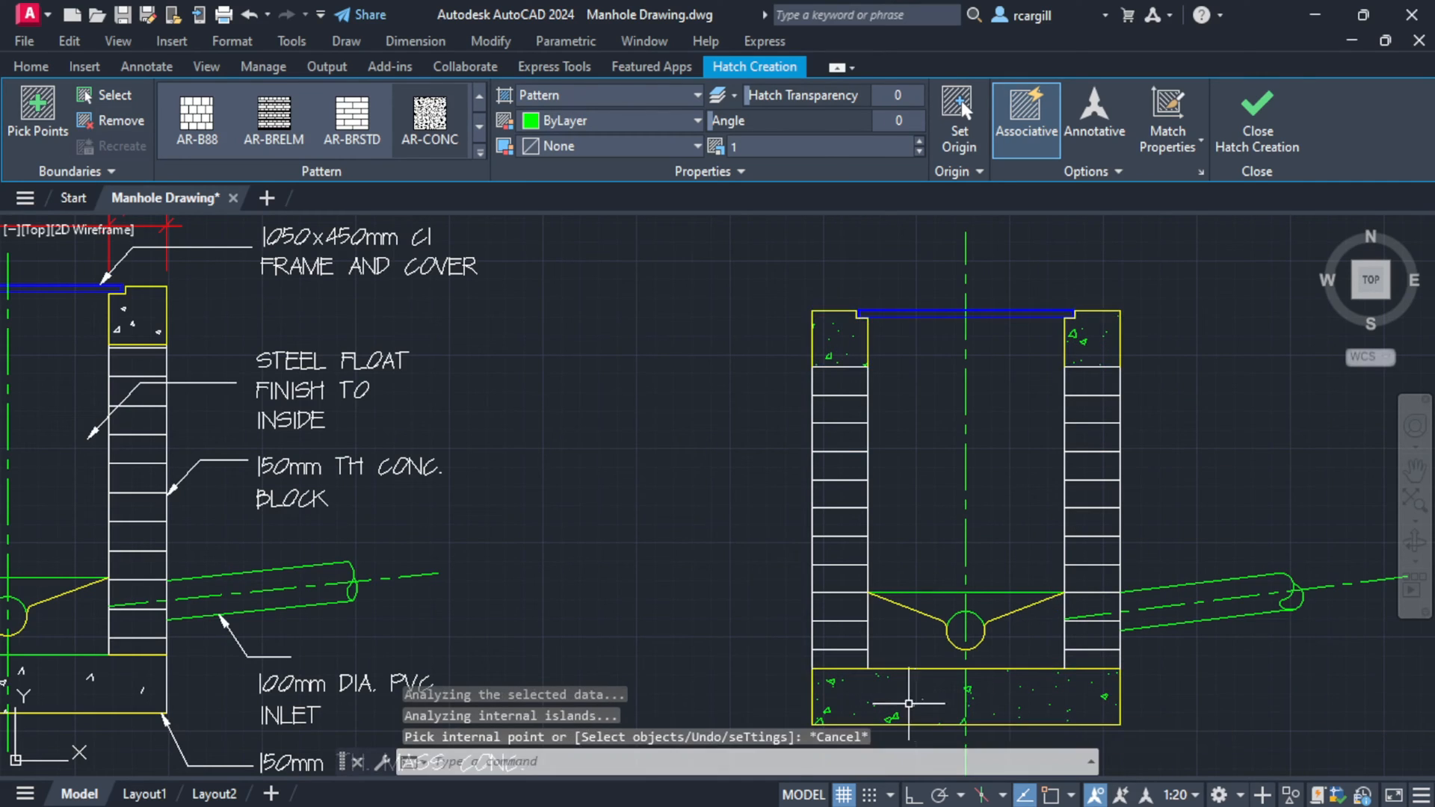
# - Move the new concrete hatch to layer 0
pyautogui.click(908, 703)
pyautogui.click(863, 711)
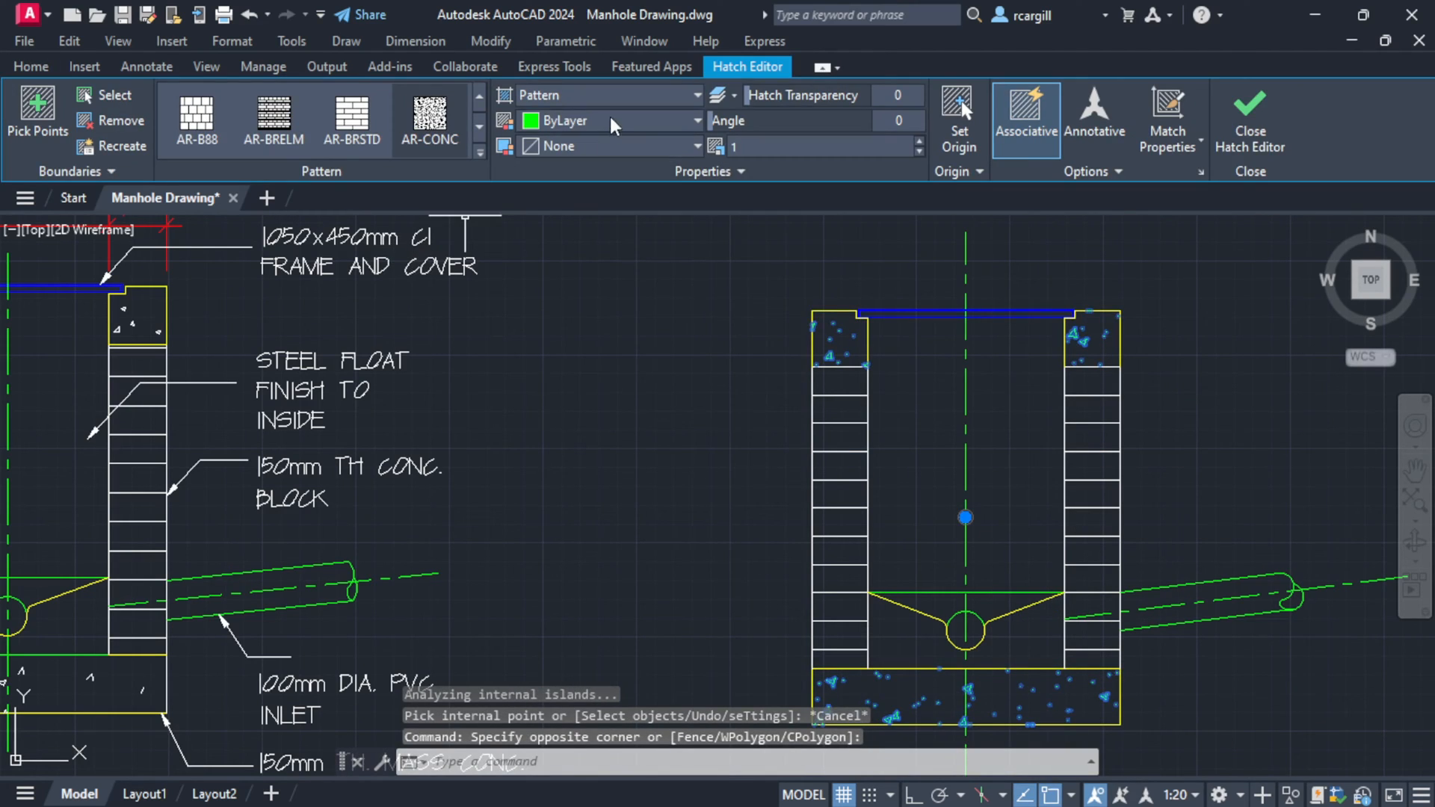
pyautogui.click(613, 124)
pyautogui.click(618, 145)
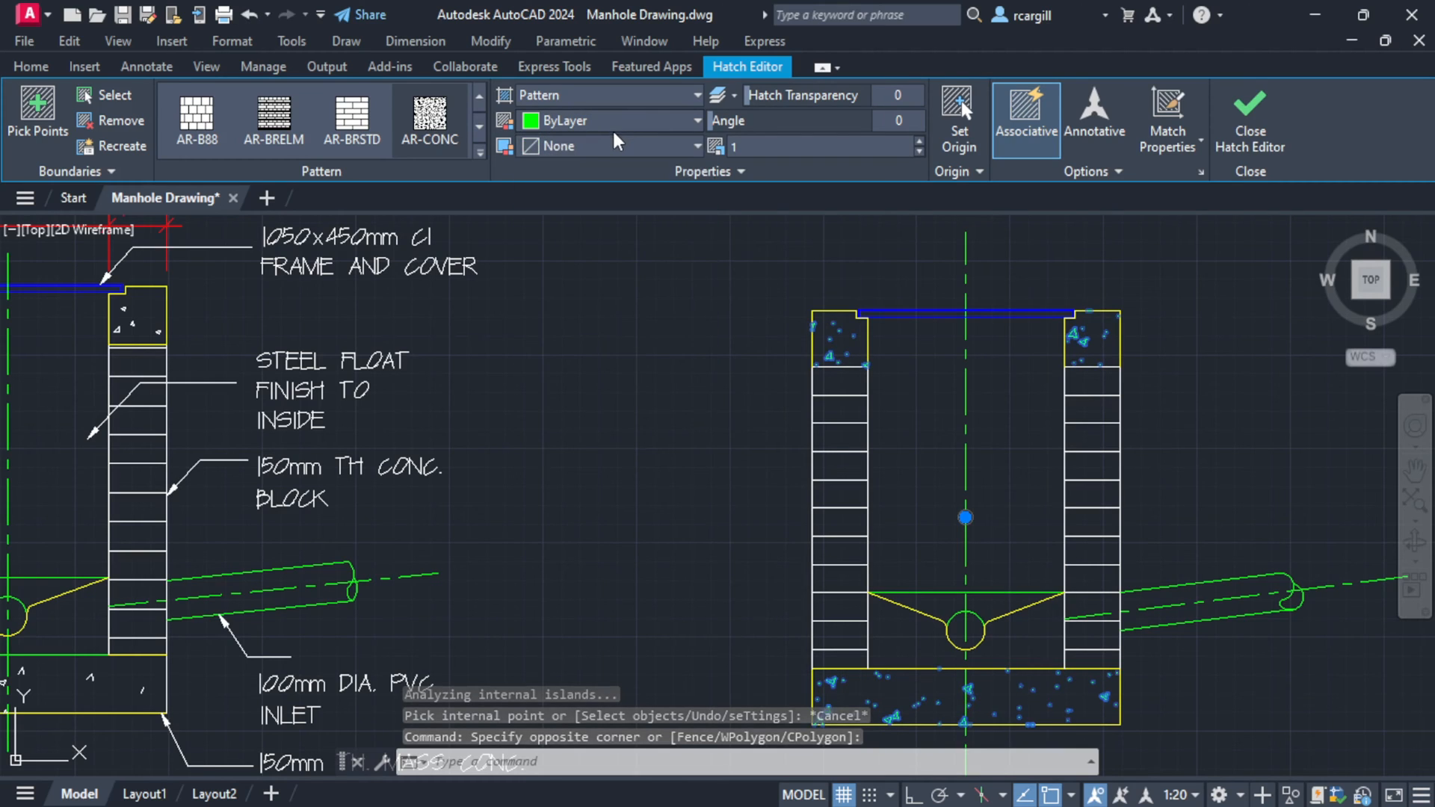
pyautogui.click(34, 67)
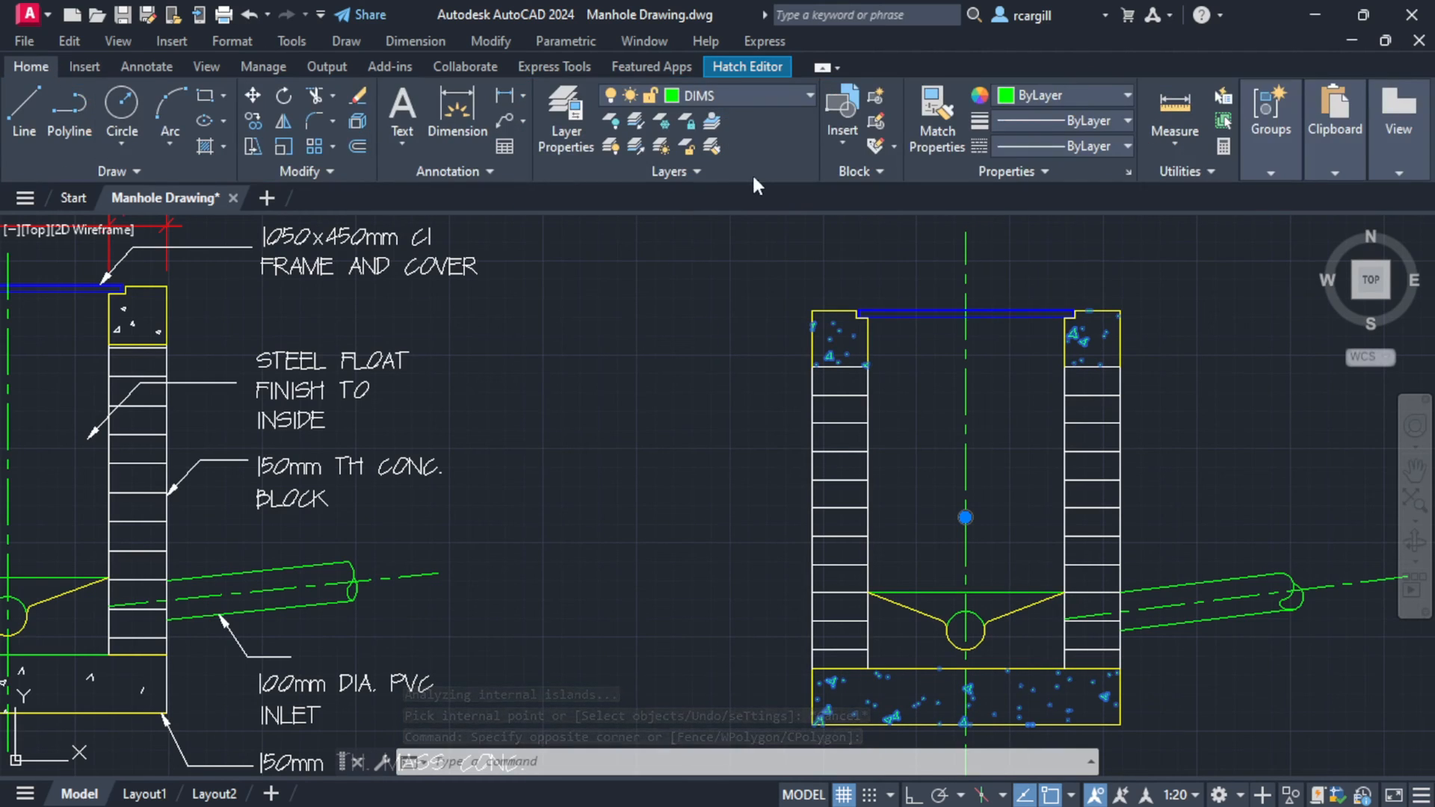
pyautogui.click(740, 97)
pyautogui.click(739, 122)
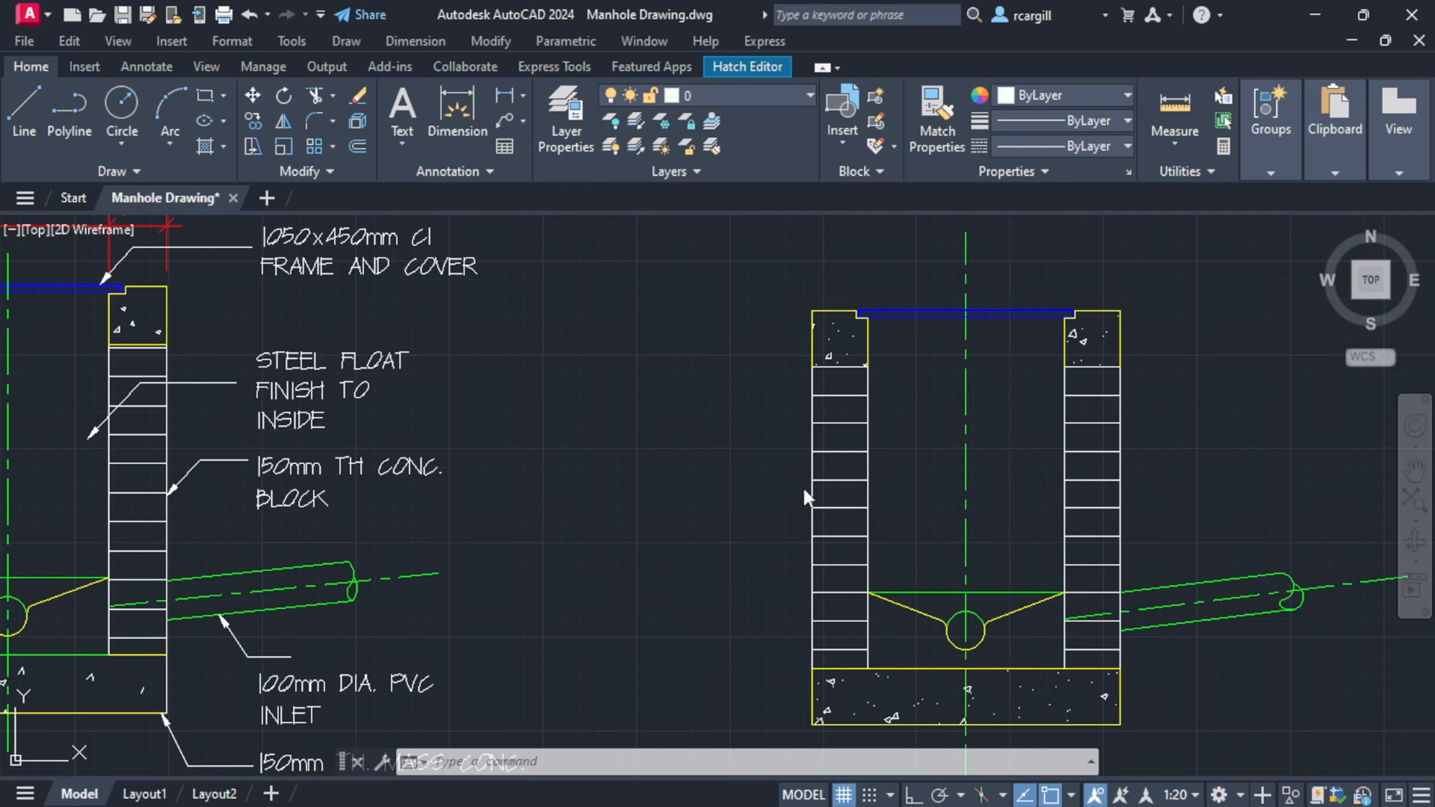
pyautogui.click(1041, 353)
pyautogui.press('Escape')
# - Examine the concrete hatch in the base slab and compare the new section with the reference section
pyautogui.scroll(-3, 1041, 353)
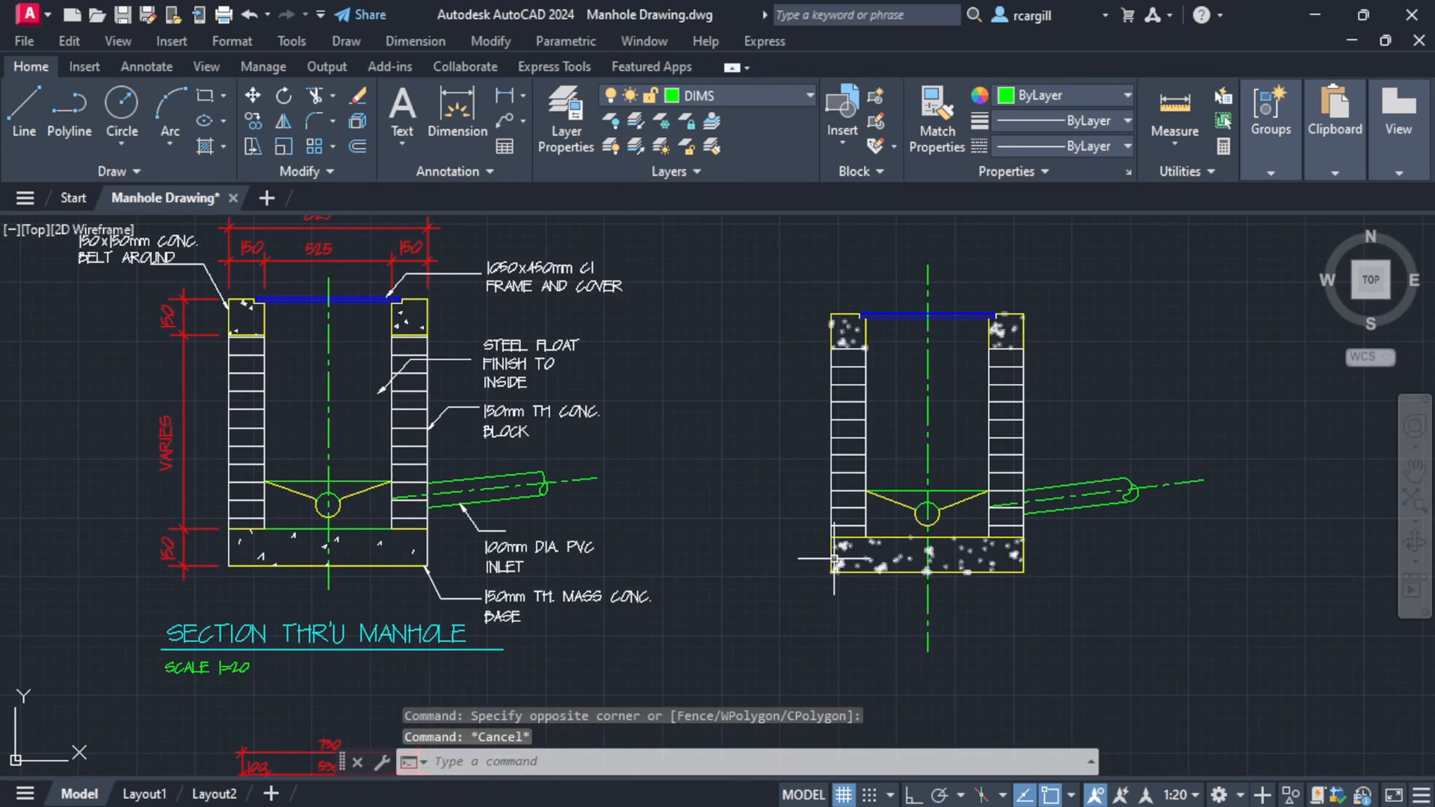
pyautogui.scroll(2, 886, 605)
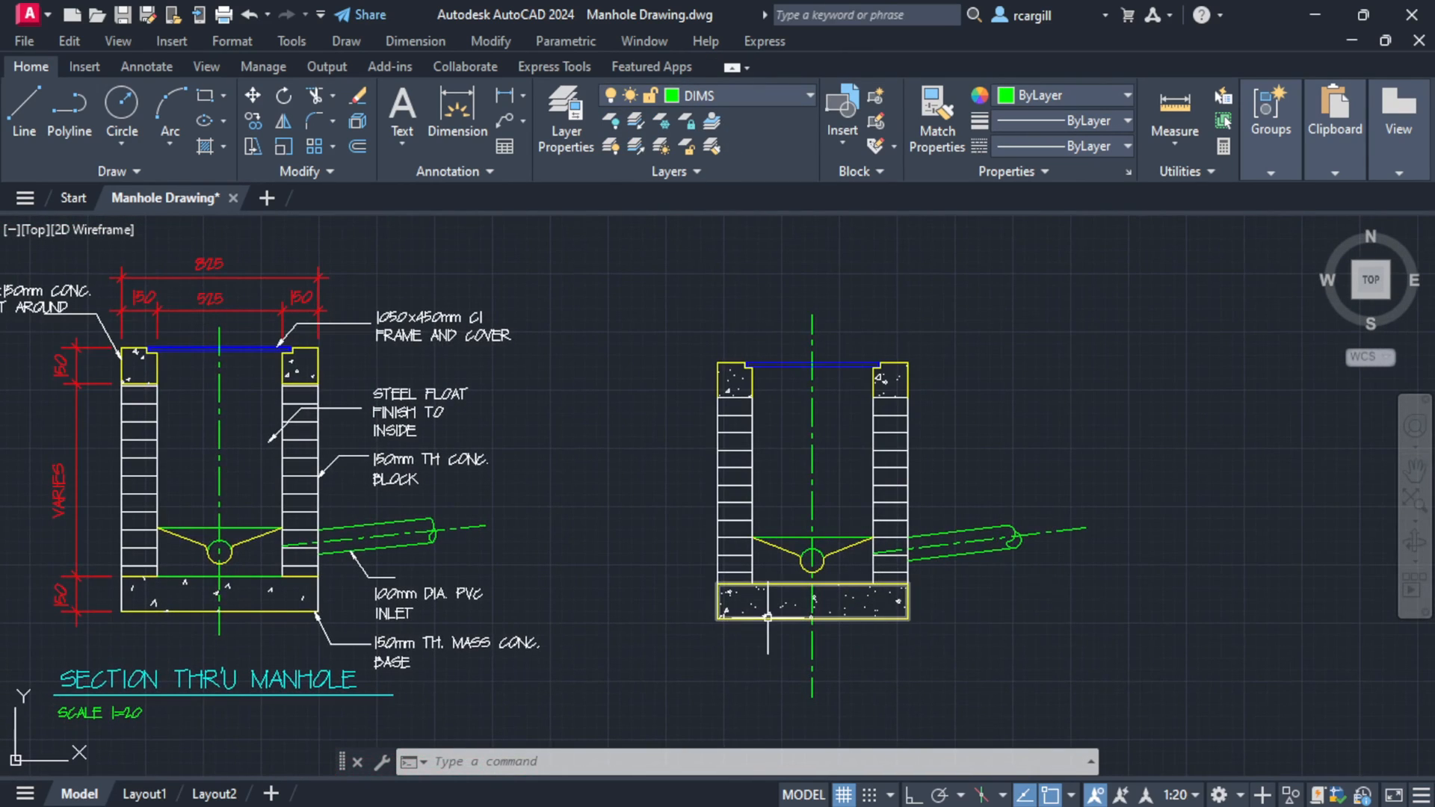
pyautogui.scroll(2, 766, 618)
pyautogui.scroll(4, 739, 590)
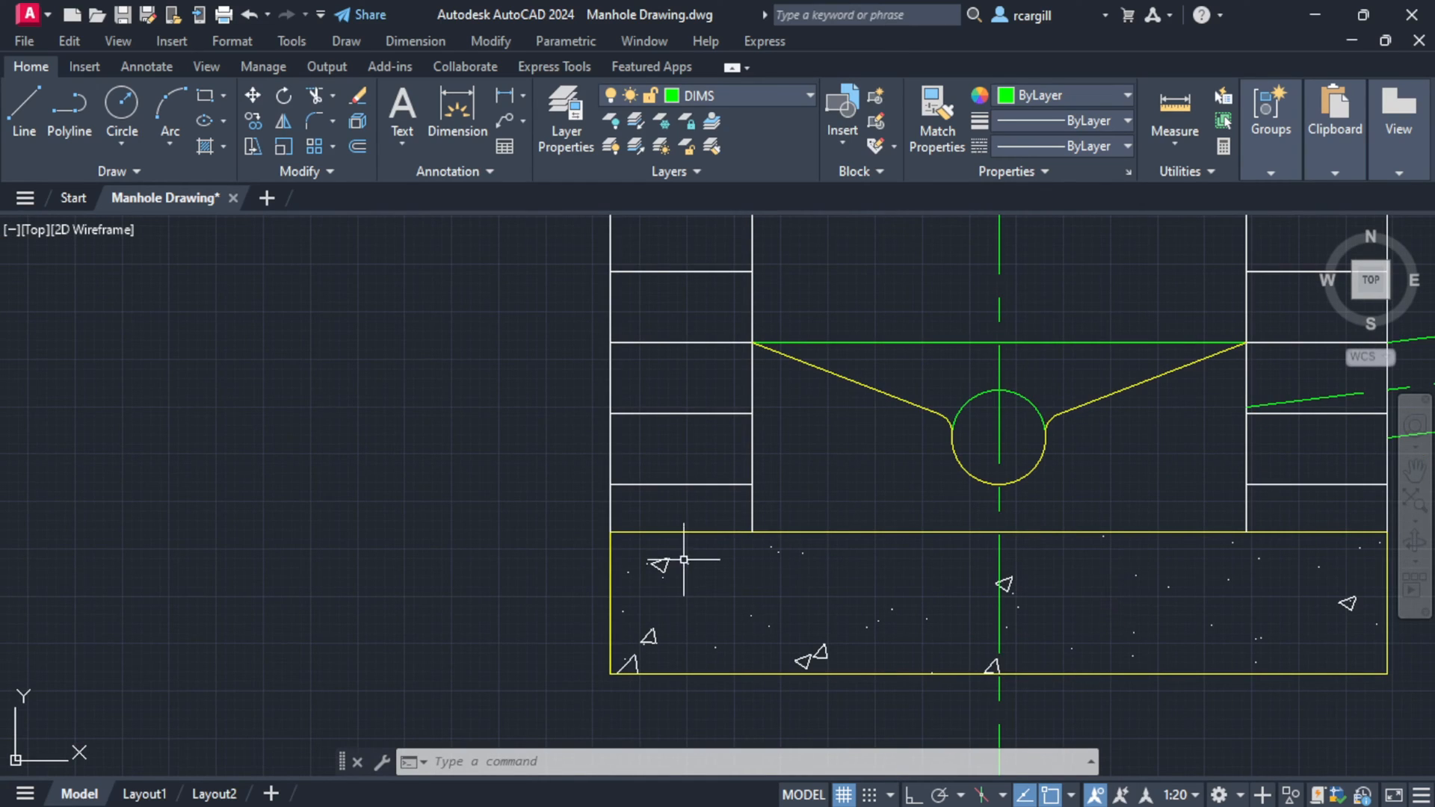
pyautogui.click(659, 568)
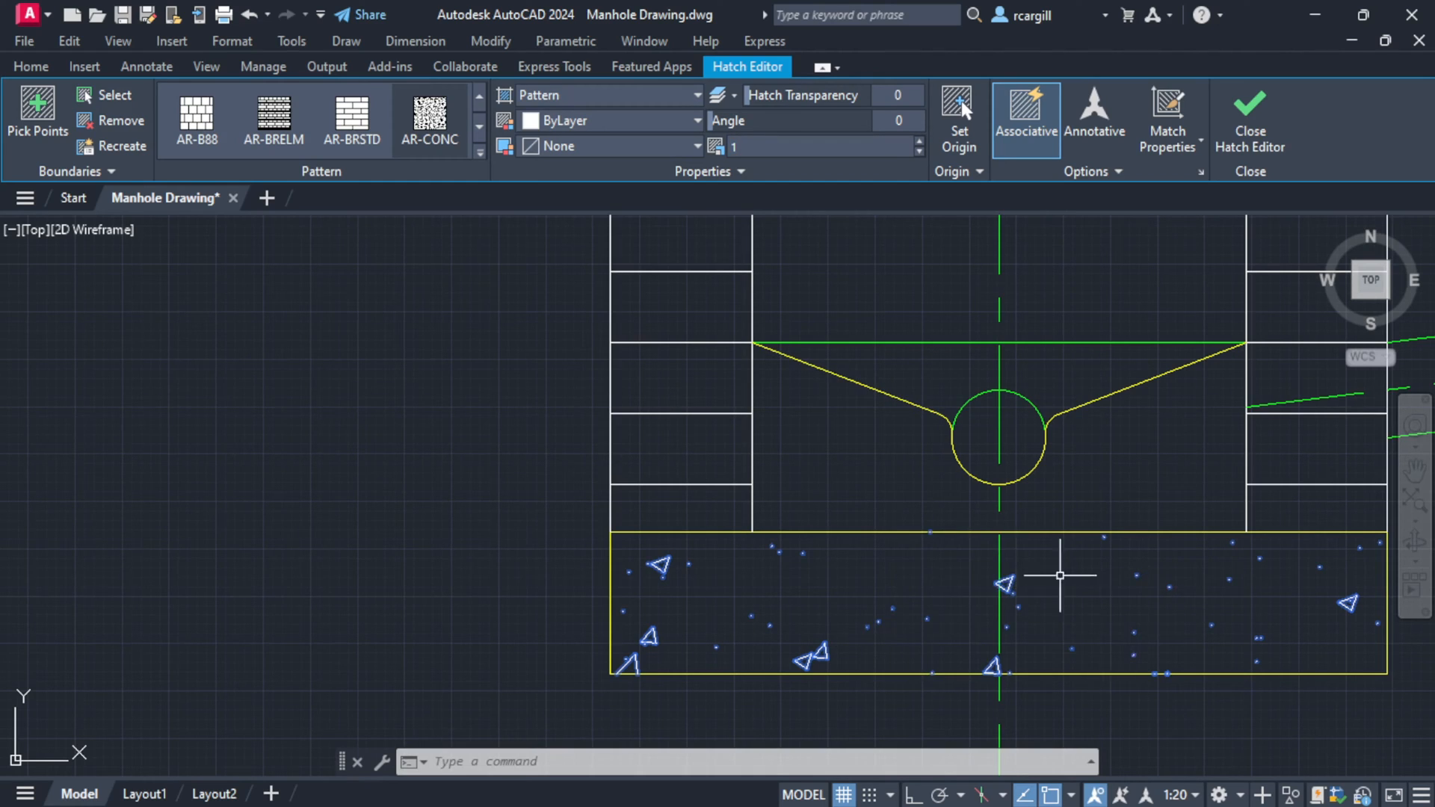
pyautogui.press('Escape')
pyautogui.press('Escape')
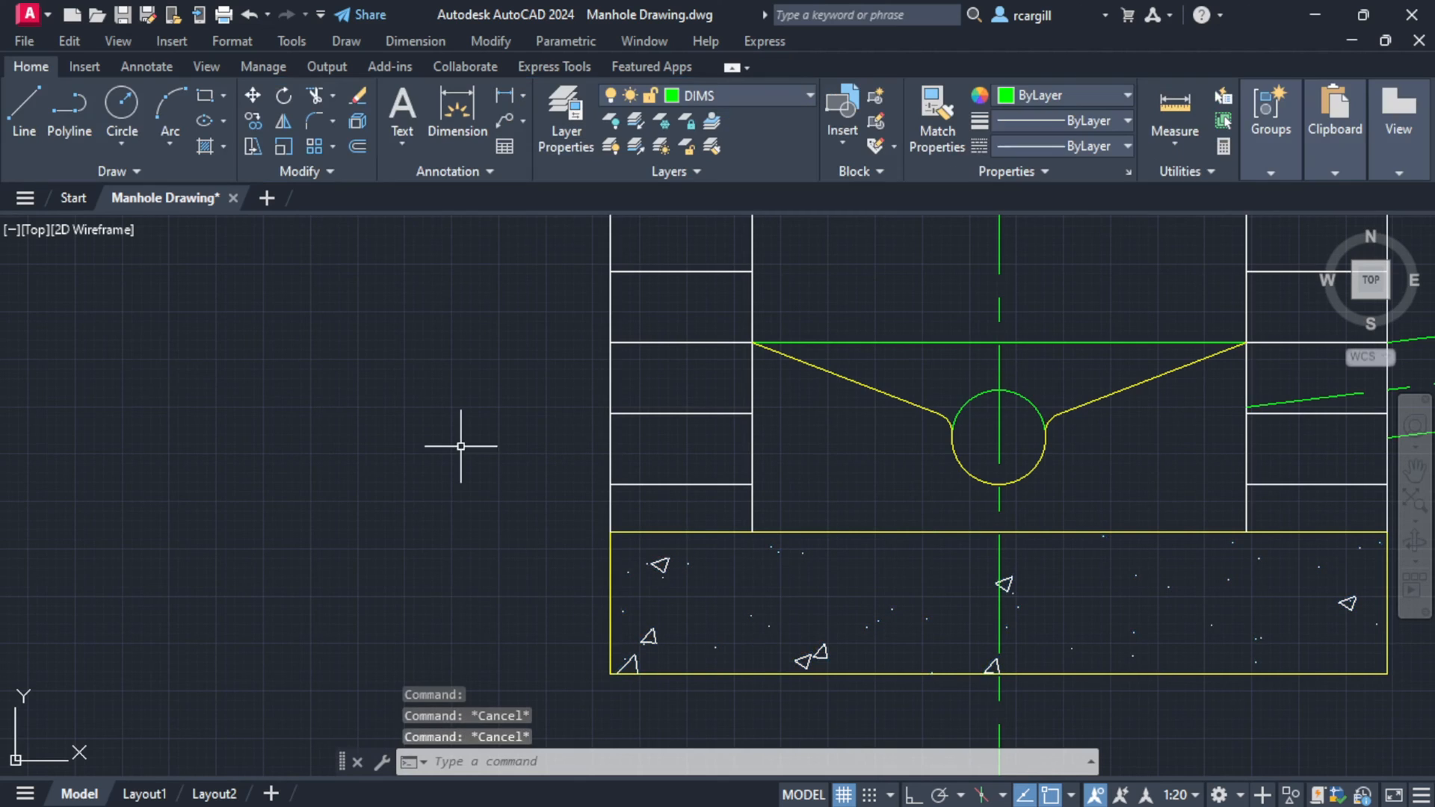
pyautogui.scroll(-3, 464, 449)
pyautogui.scroll(-4, 700, 422)
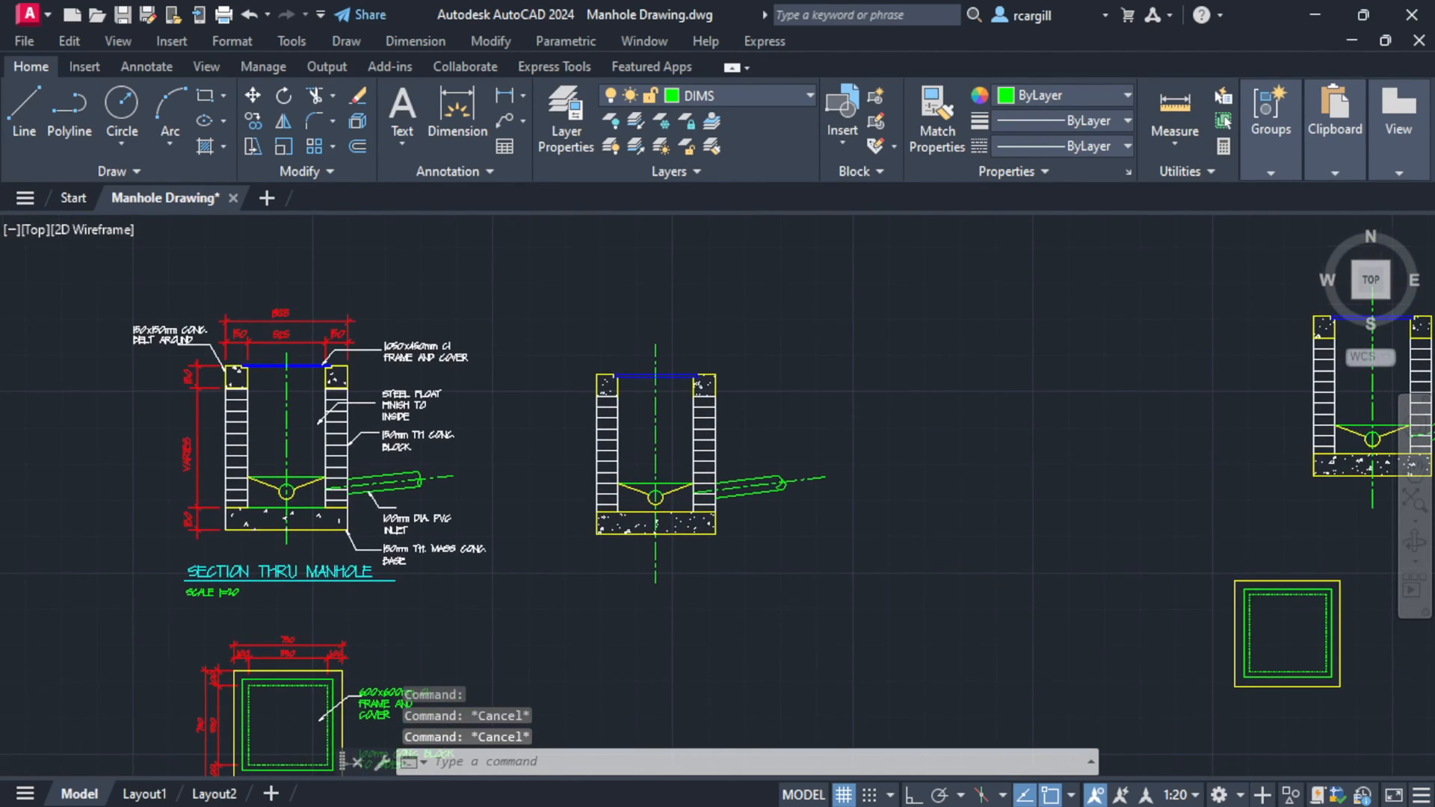
pyautogui.scroll(2, 737, 434)
pyautogui.moveTo(419, 442); pyautogui.dragTo(823, 404, button='middle')
pyautogui.scroll(-2, 823, 390)
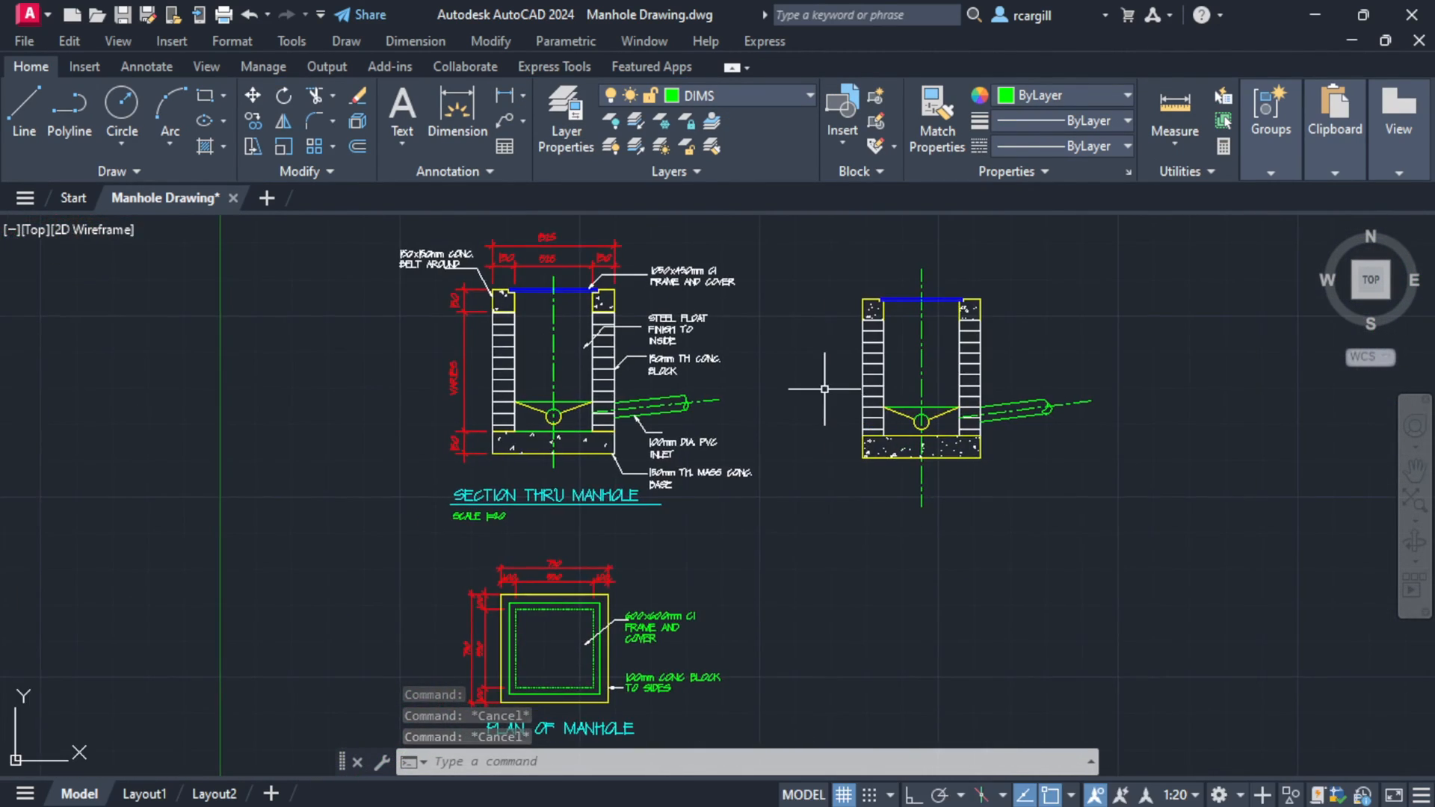
# - Examine the reference plan of the manhole, including its nested squares and their dimensions
pyautogui.scroll(2, 963, 427)
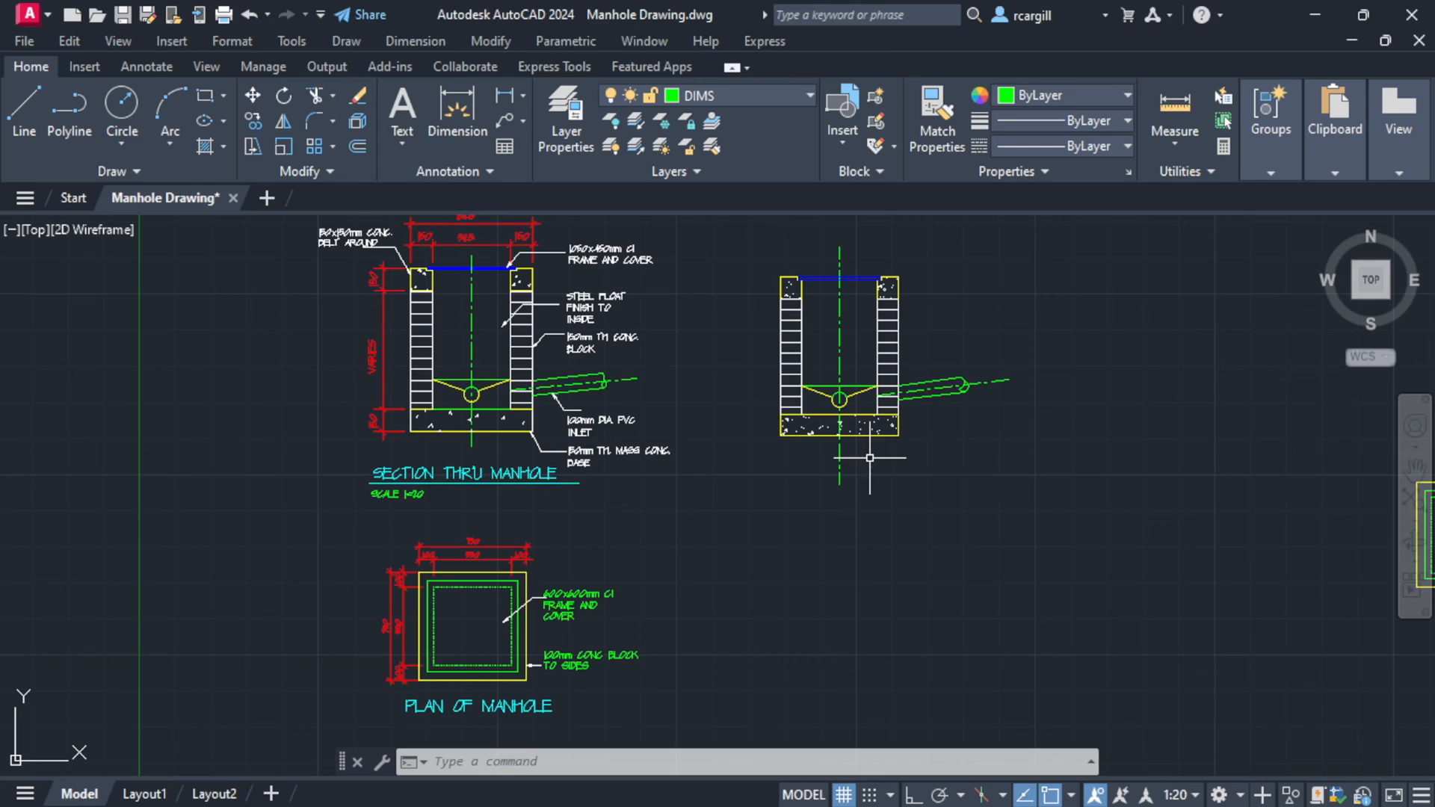
pyautogui.moveTo(528, 579)
pyautogui.mouseDown(button='middle')
pyautogui.moveTo(581, 454)
pyautogui.moveTo(560, 440)
pyautogui.mouseUp(button='middle')
pyautogui.scroll(2, 593, 494)
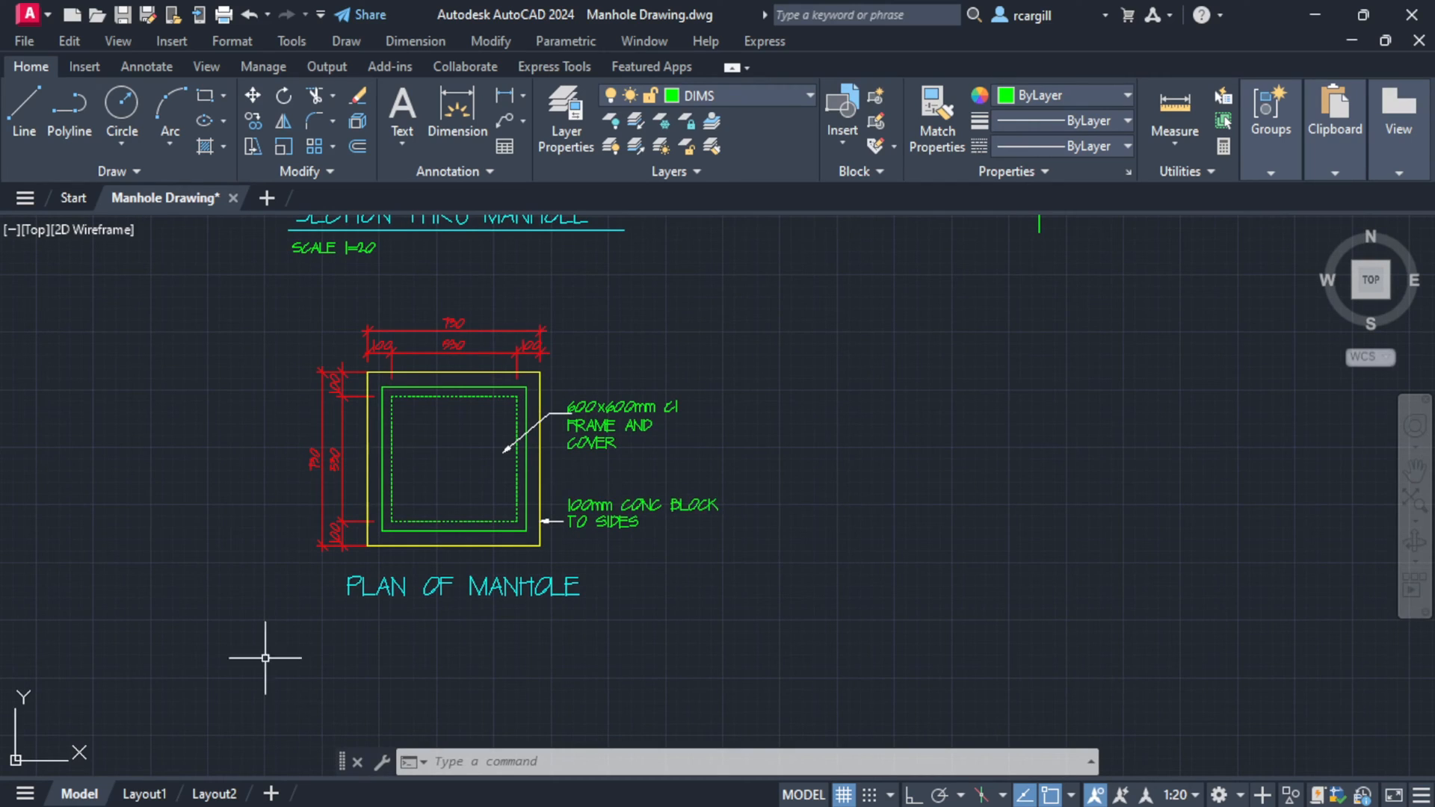
pyautogui.moveTo(1001, 450); pyautogui.dragTo(433, 503, button='middle')
pyautogui.scroll(-3, 433, 503)
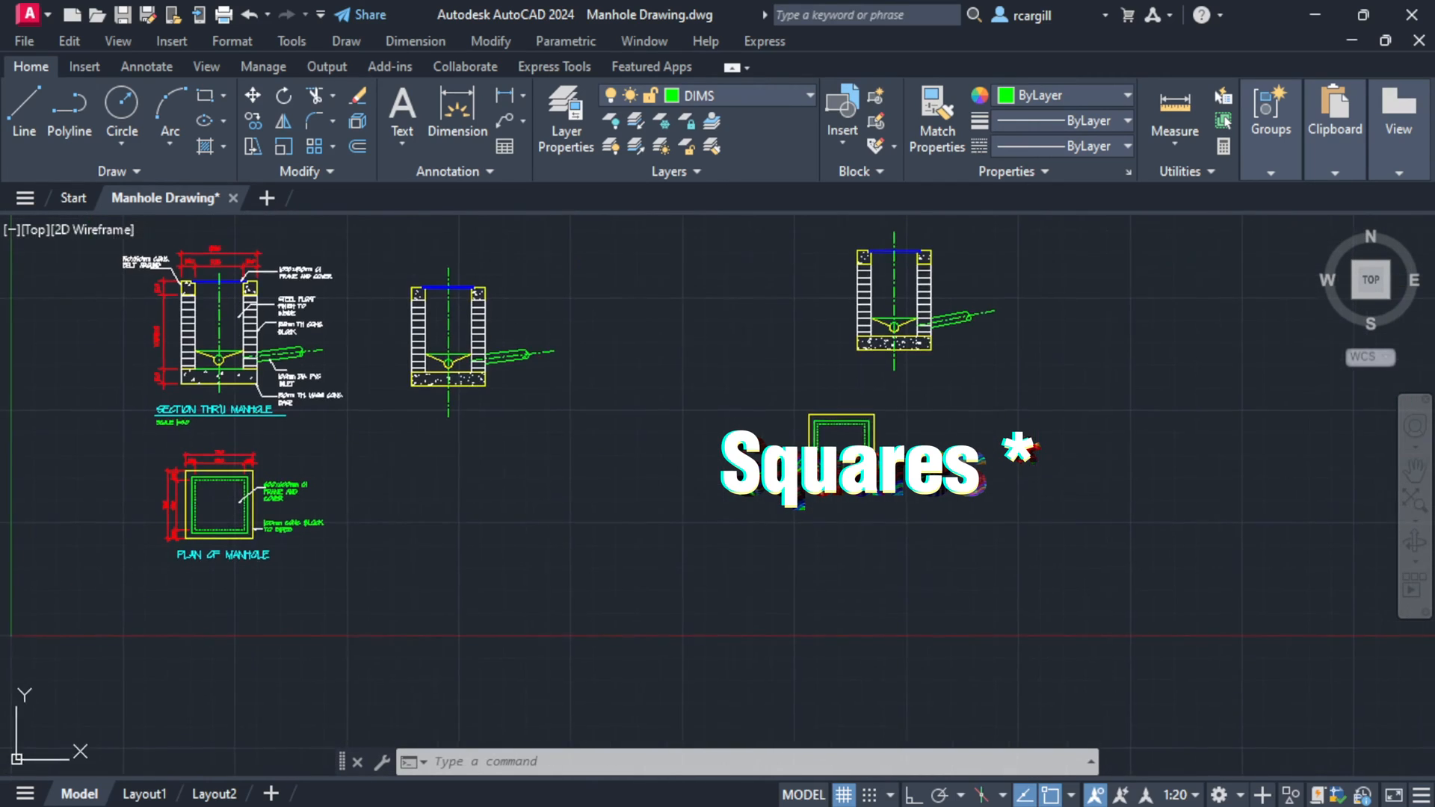
pyautogui.scroll(3, 131, 564)
pyautogui.scroll(4, 112, 389)
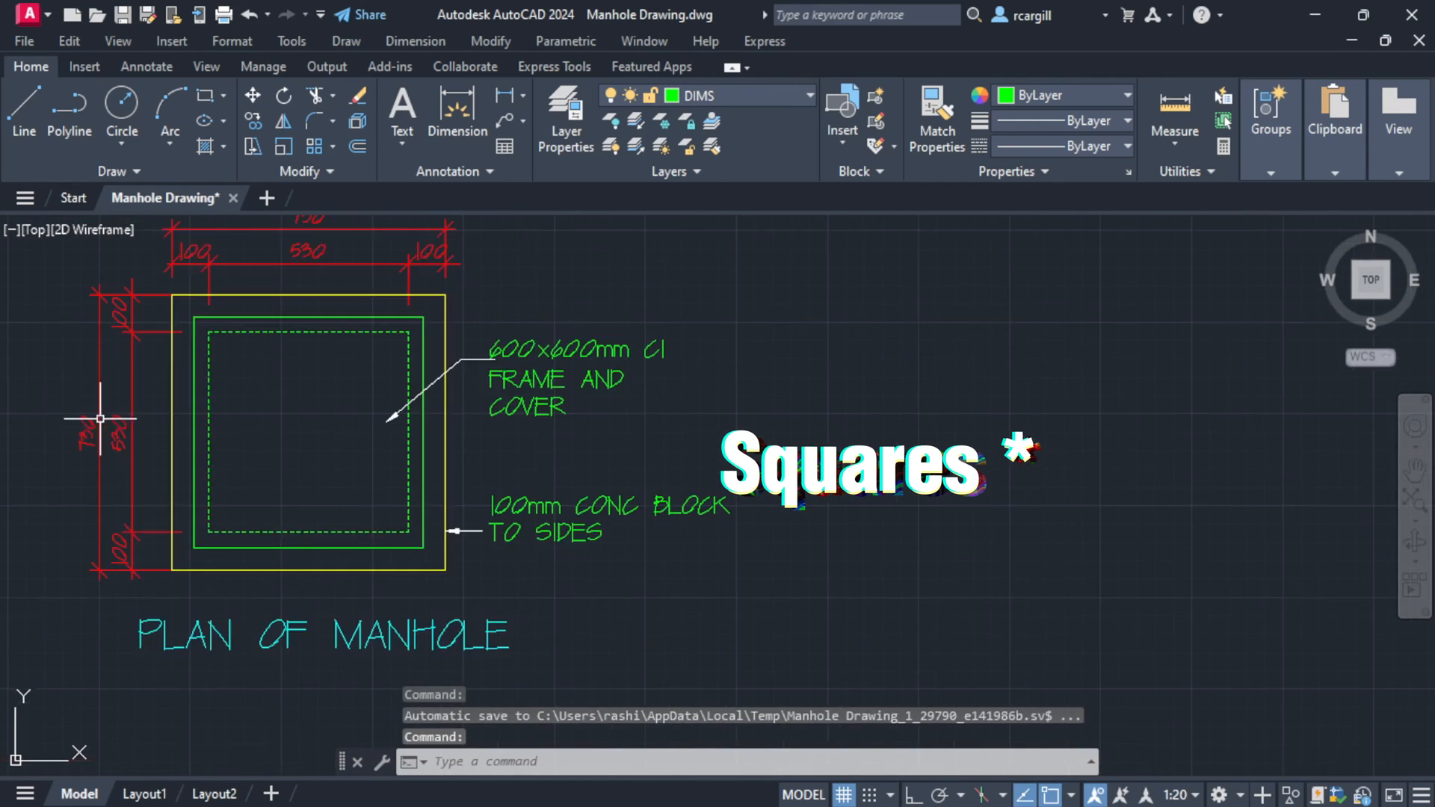
pyautogui.scroll(-2, 180, 408)
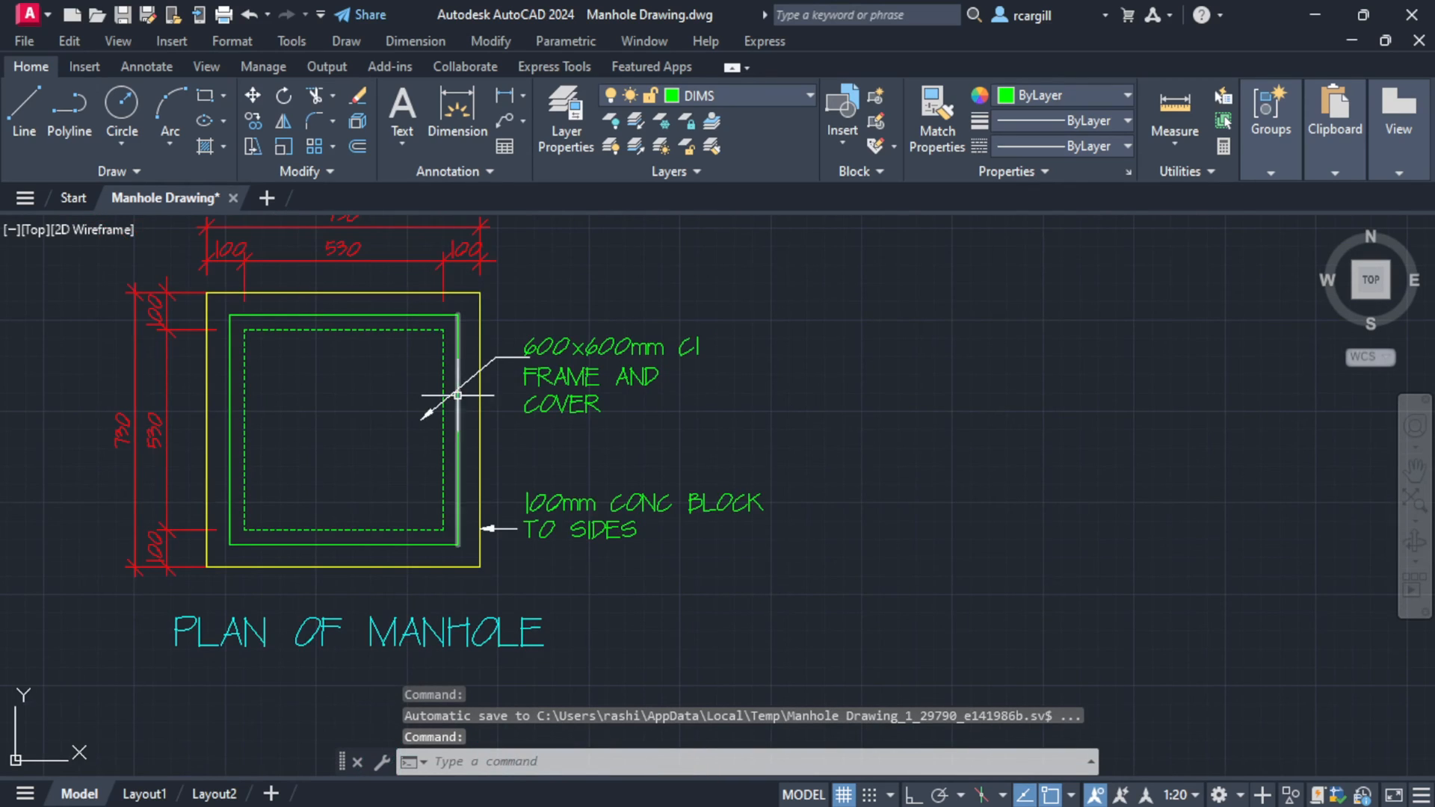
pyautogui.moveTo(970, 340); pyautogui.dragTo(648, 385, button='middle')
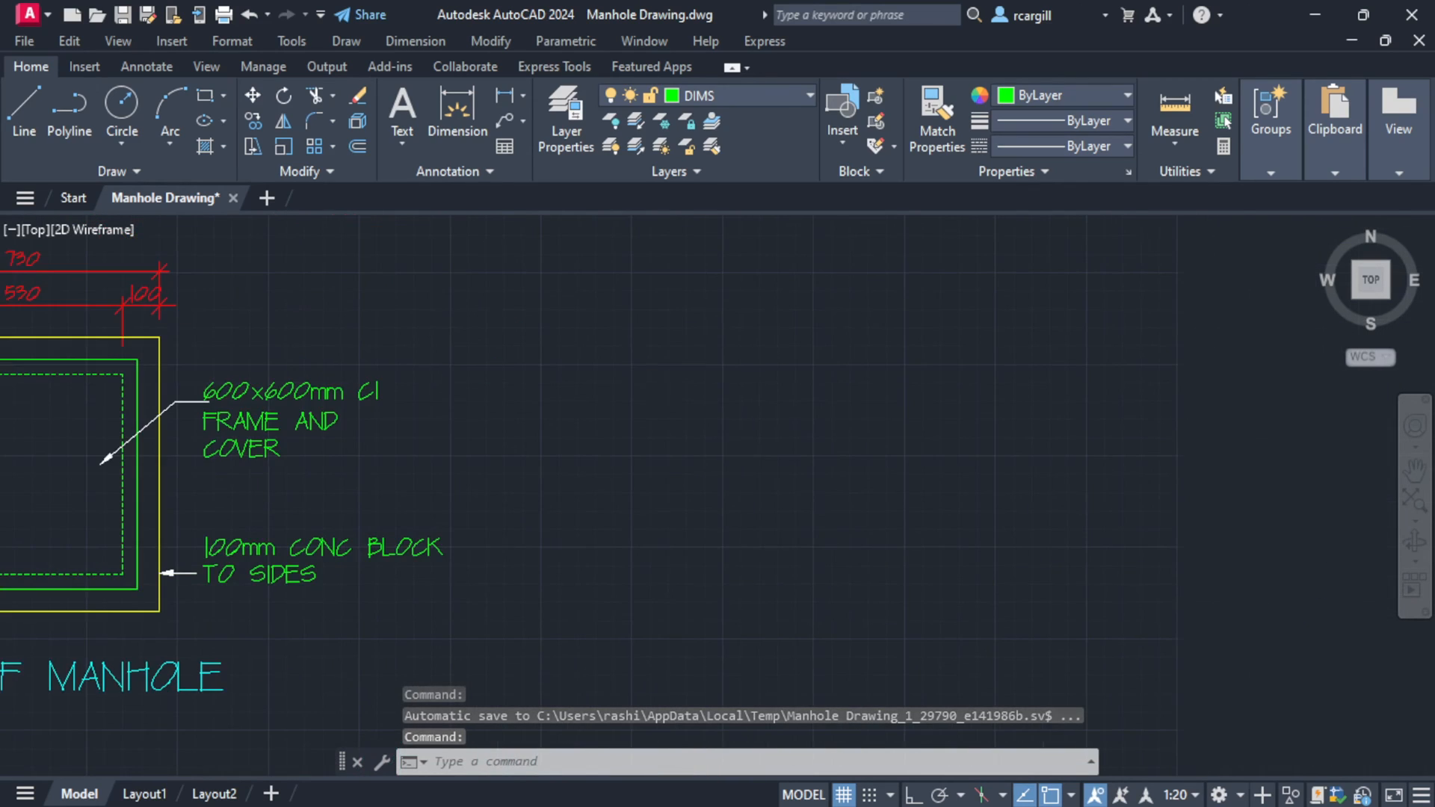
# - Draw a 730 by 730 square on the Concrete layer beside the reference plan, below the new section
pyautogui.click(755, 95)
pyautogui.click(738, 198)
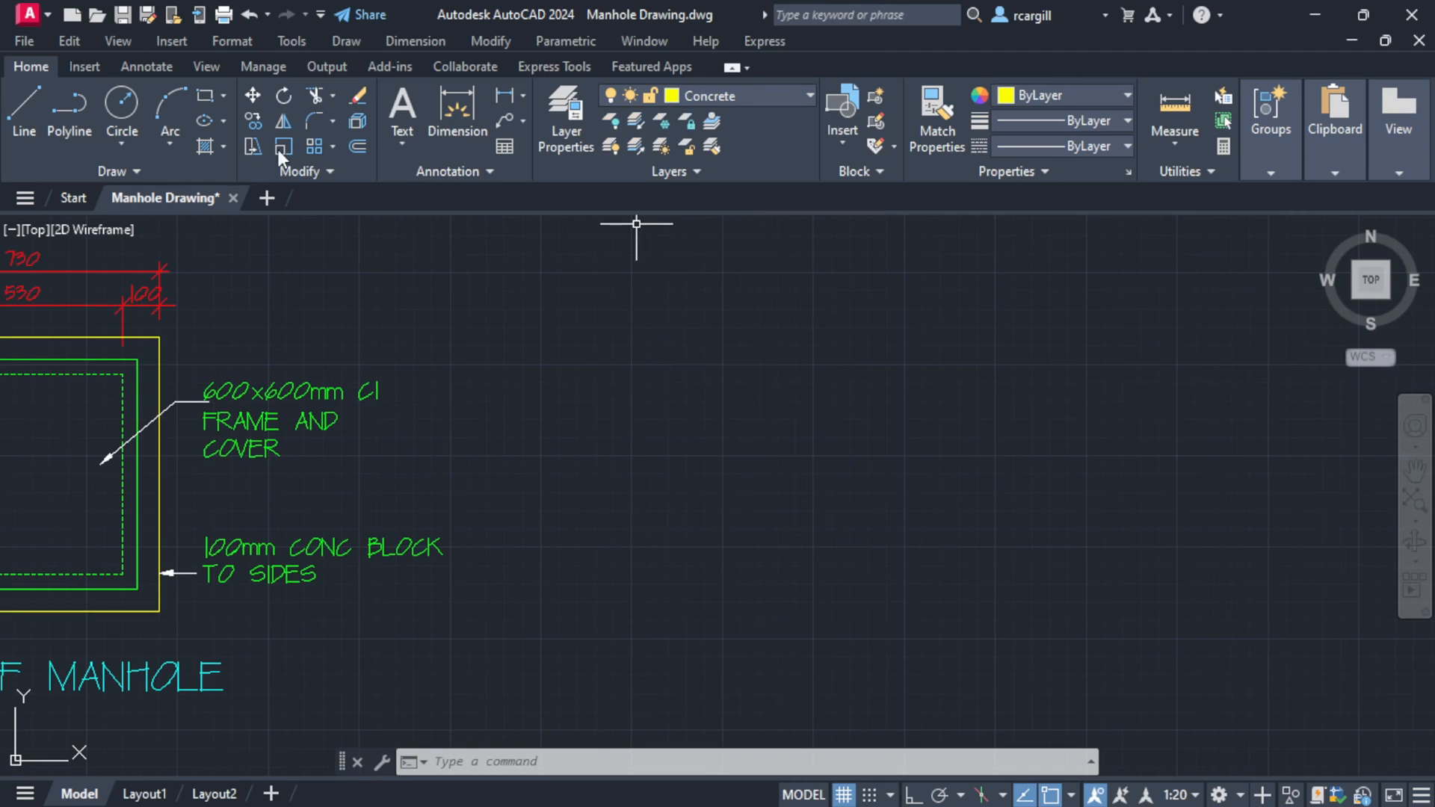
pyautogui.scroll(-2, 811, 455)
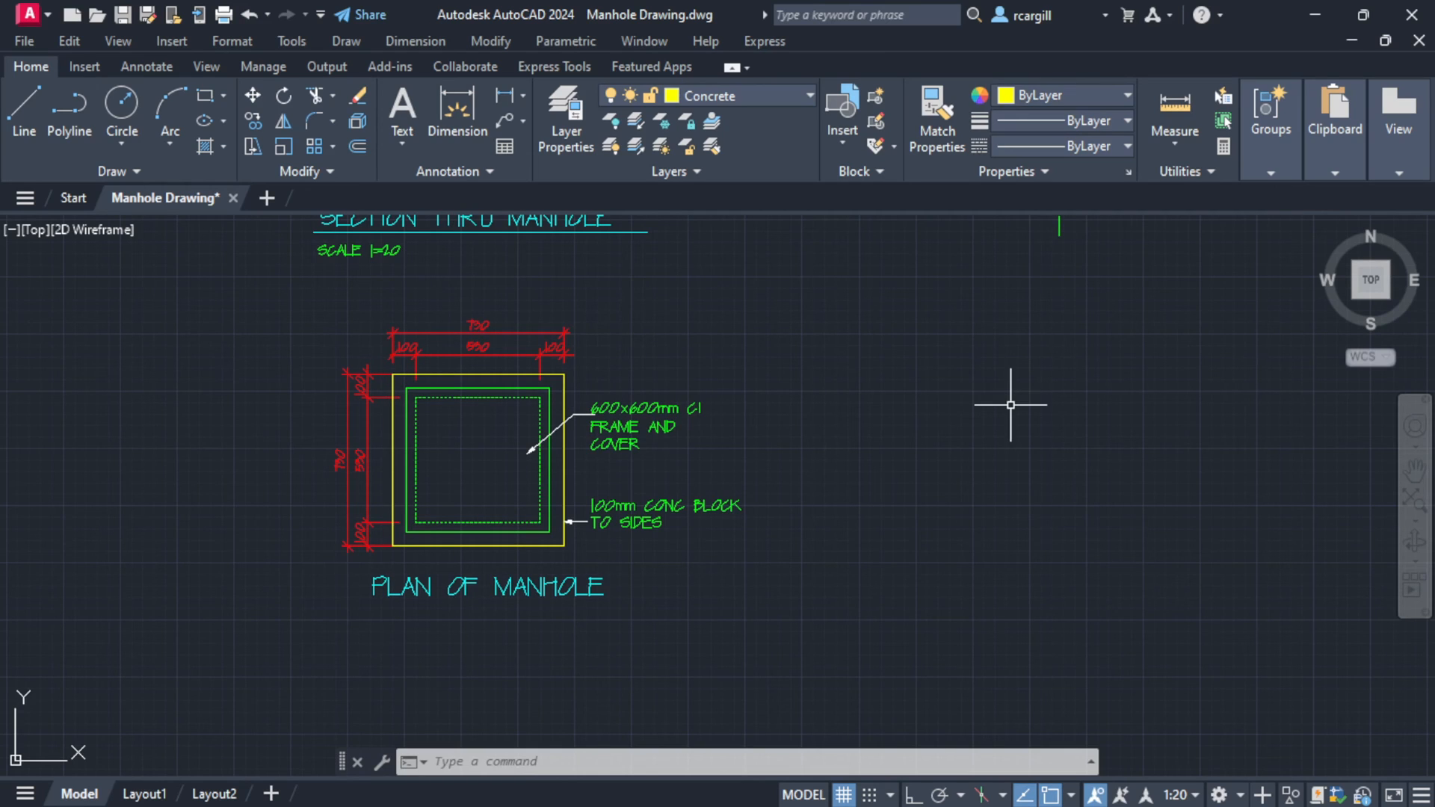
pyautogui.click(204, 93)
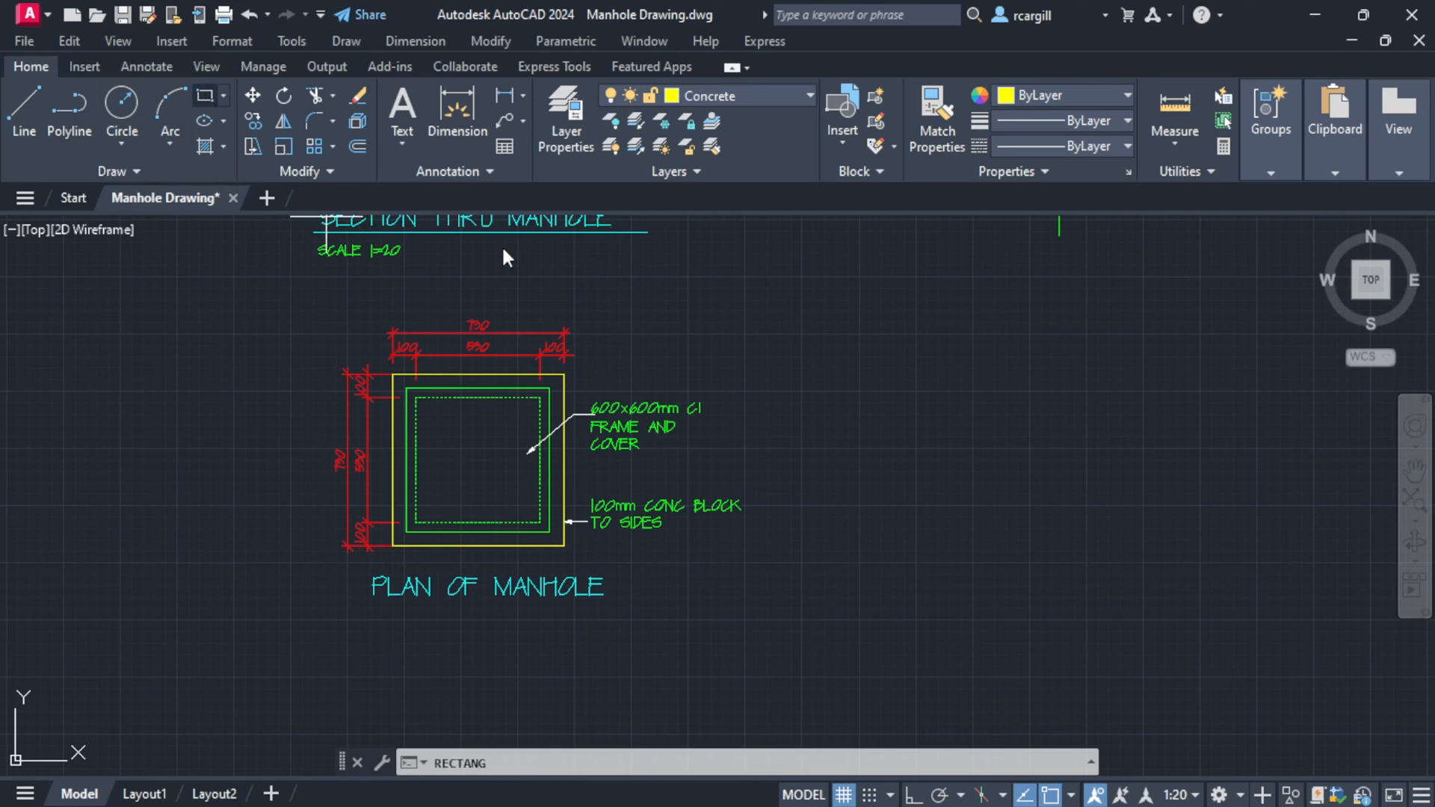
pyautogui.click(919, 556)
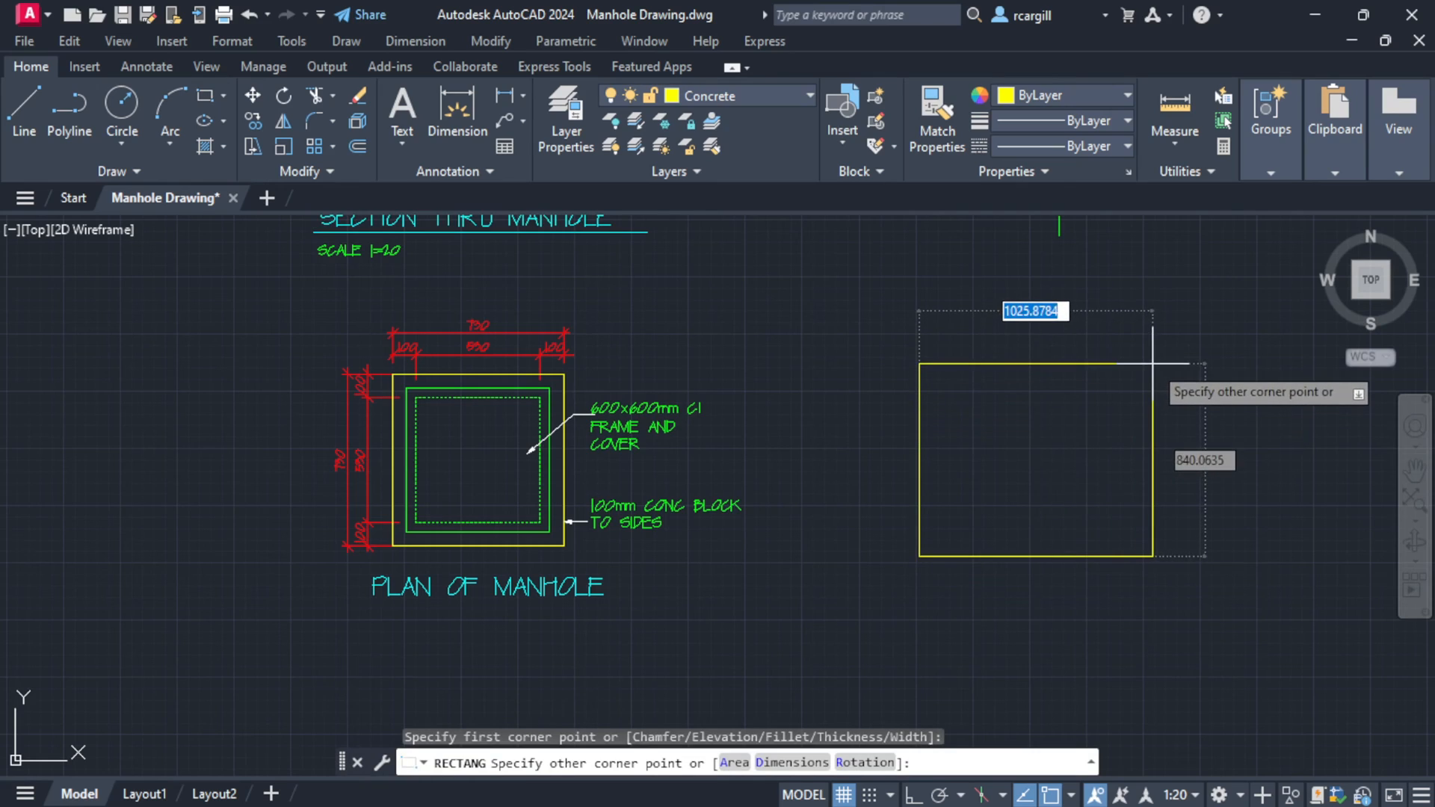
pyautogui.write('730')
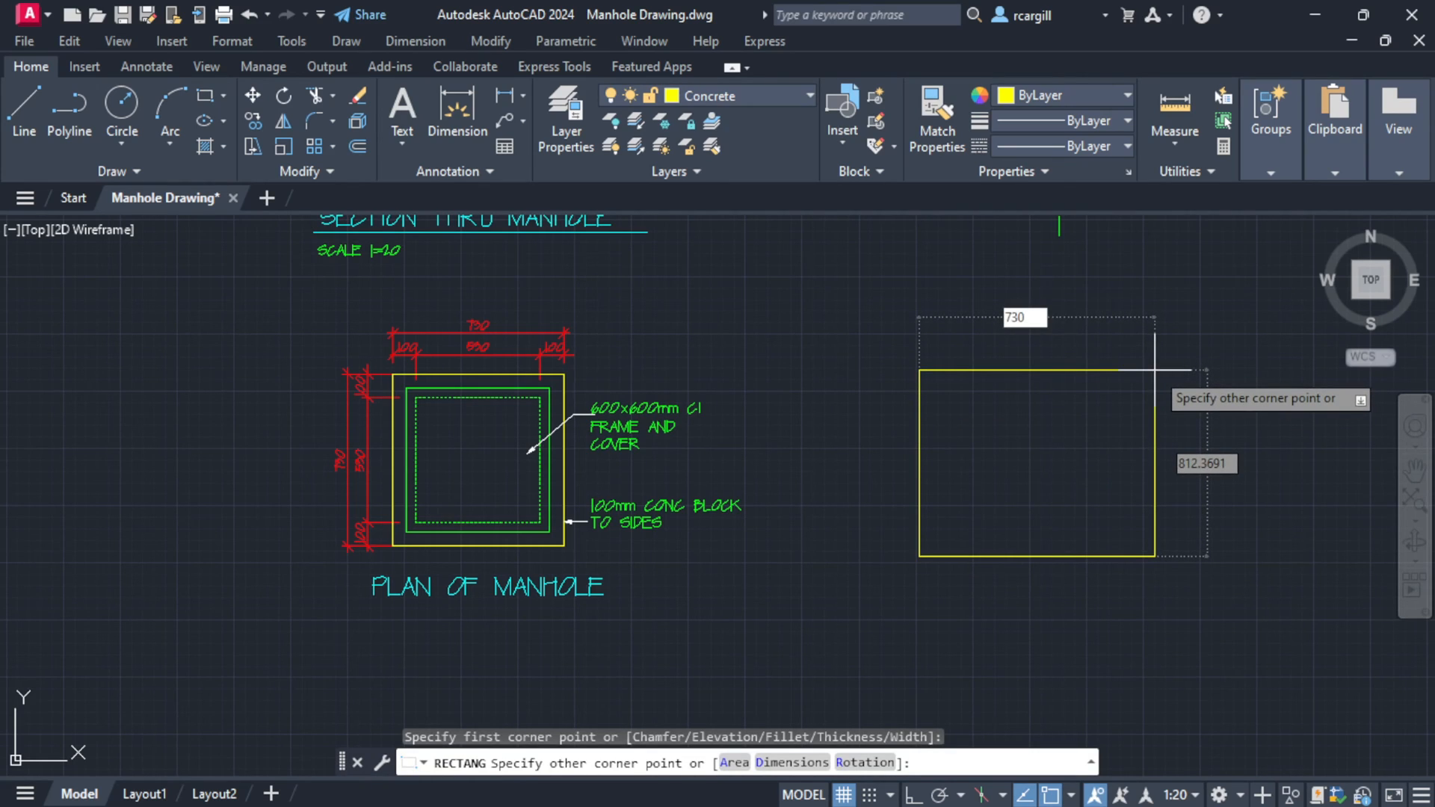
pyautogui.press('Tab')
pyautogui.write('30,')
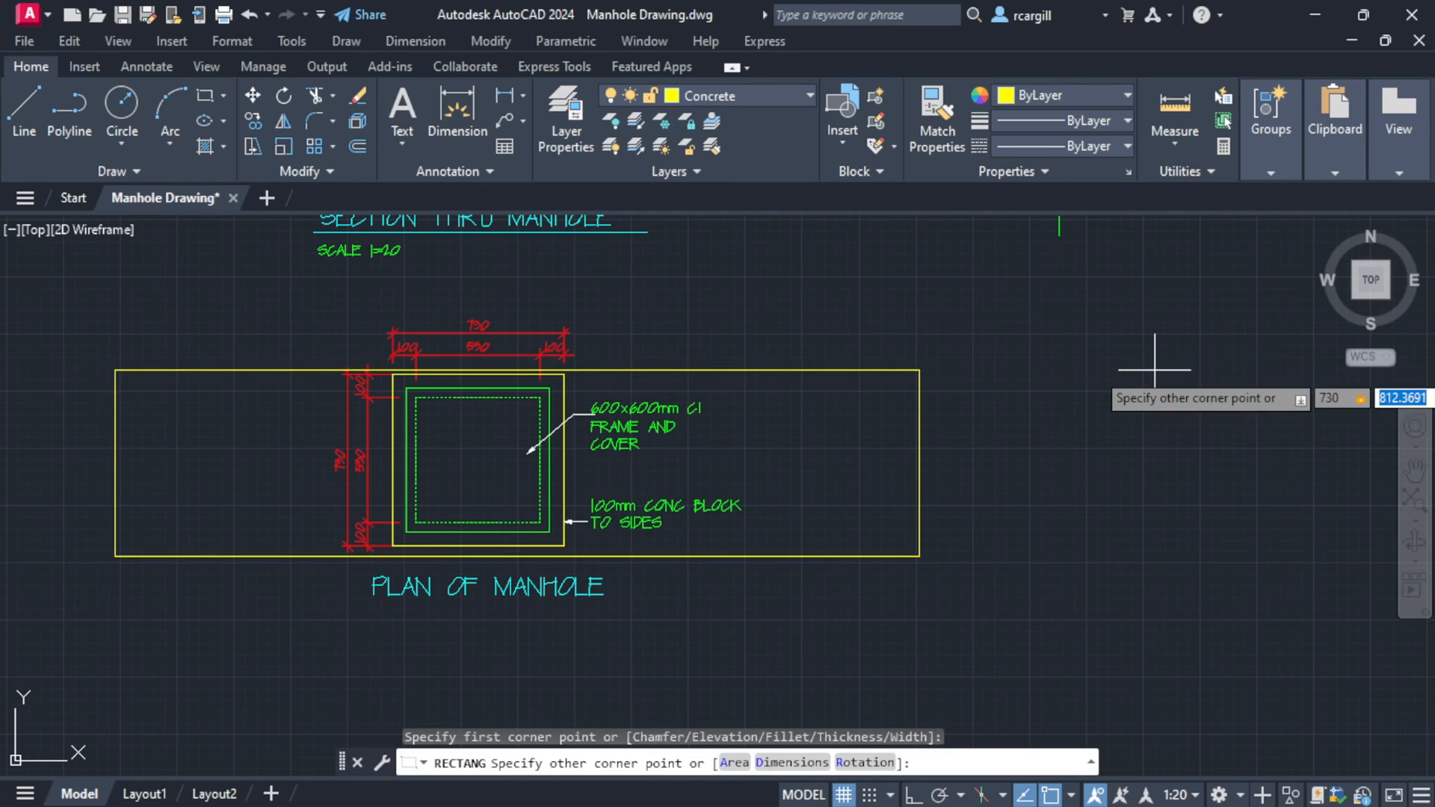
pyautogui.write('730')
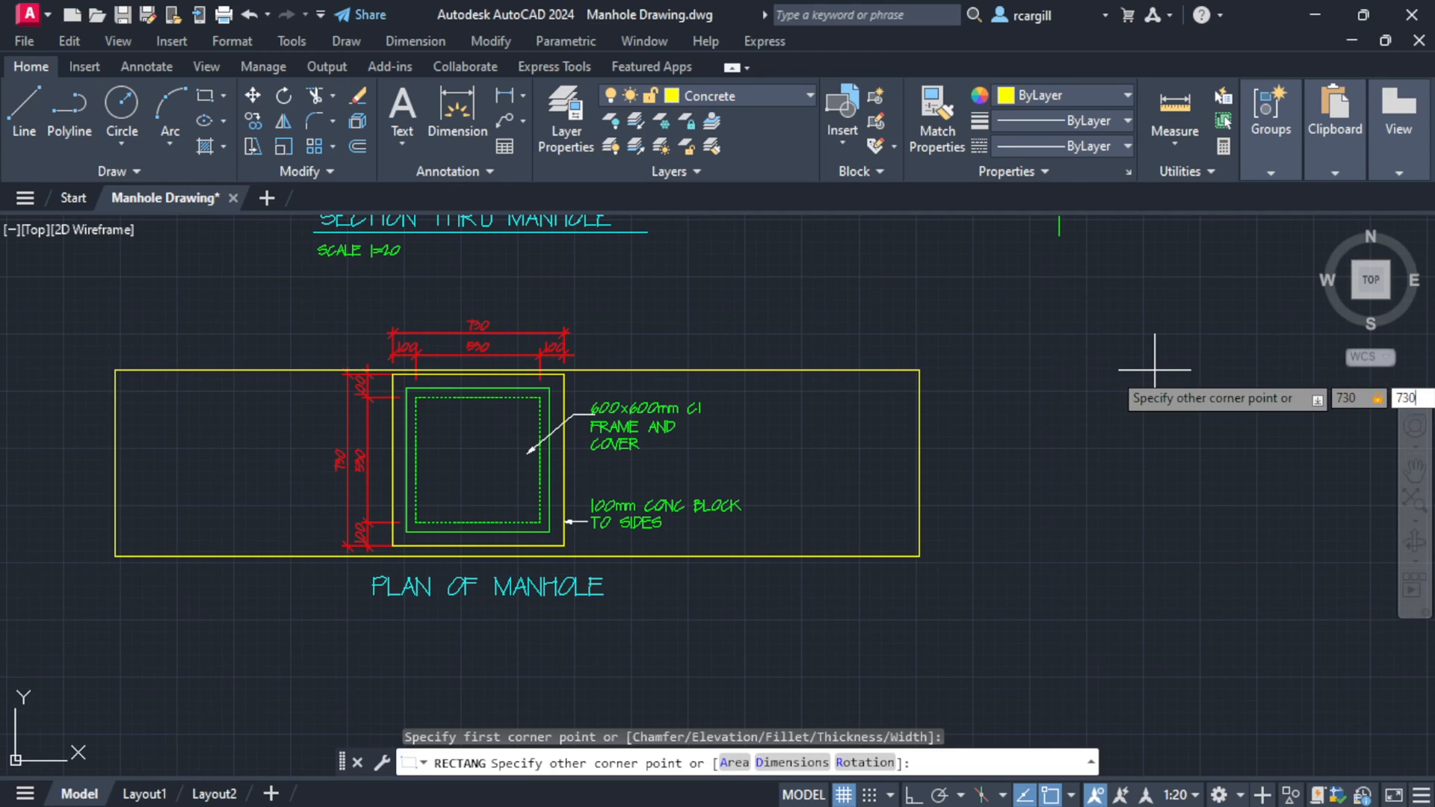
pyautogui.press('Return')
# - Offset the new 730 by 730 square inward by 100
pyautogui.scroll(2, 553, 444)
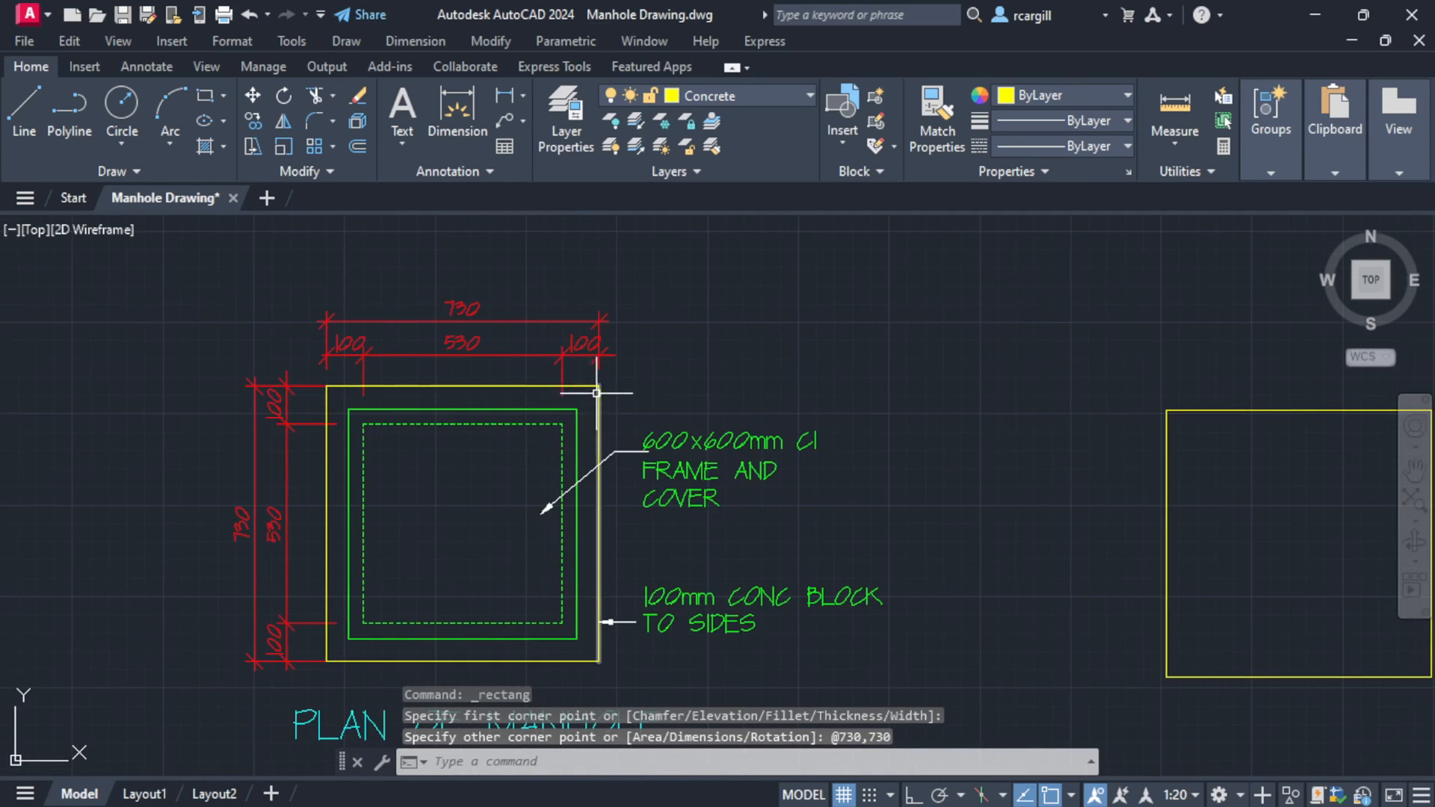
pyautogui.scroll(-2, 663, 410)
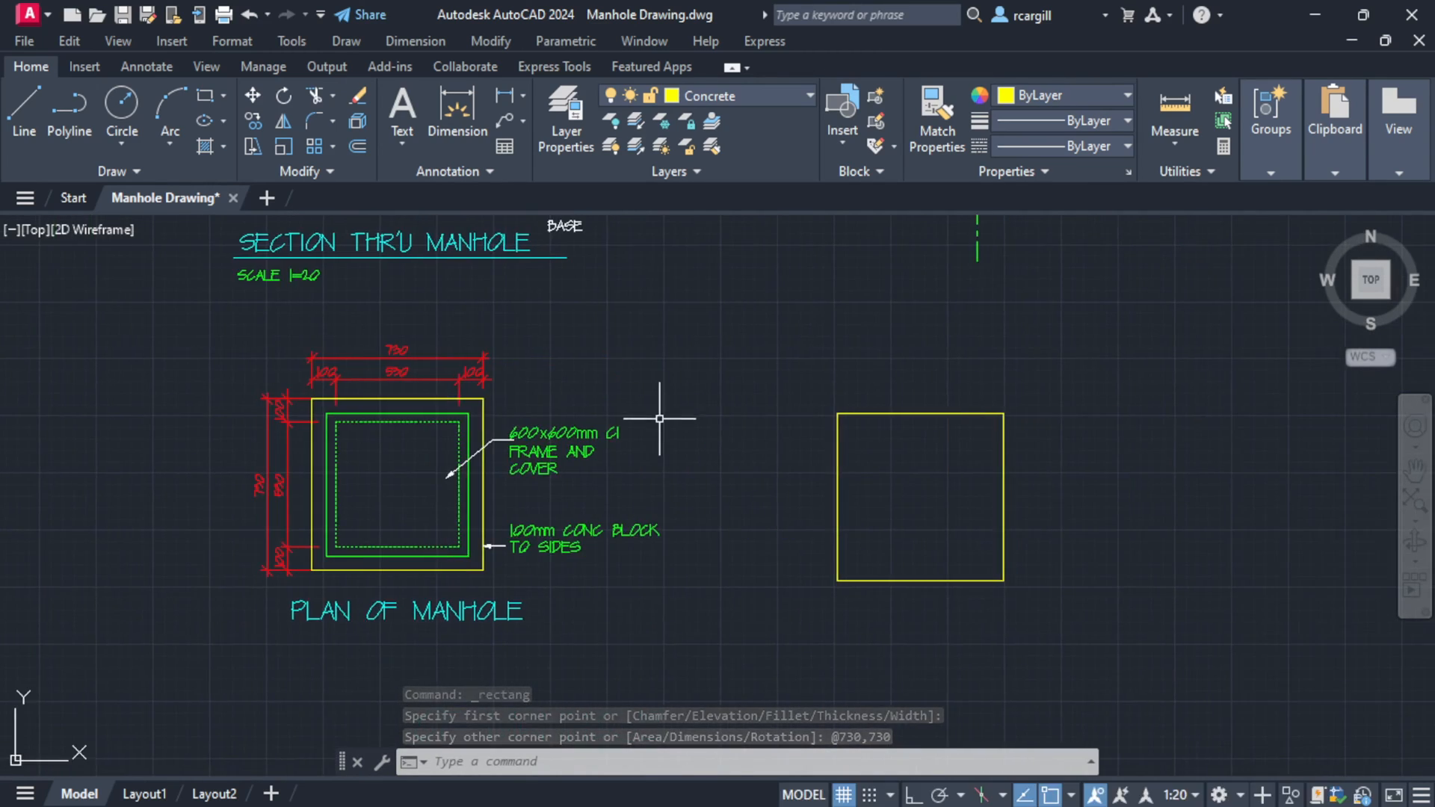
pyautogui.write('OFFSET')
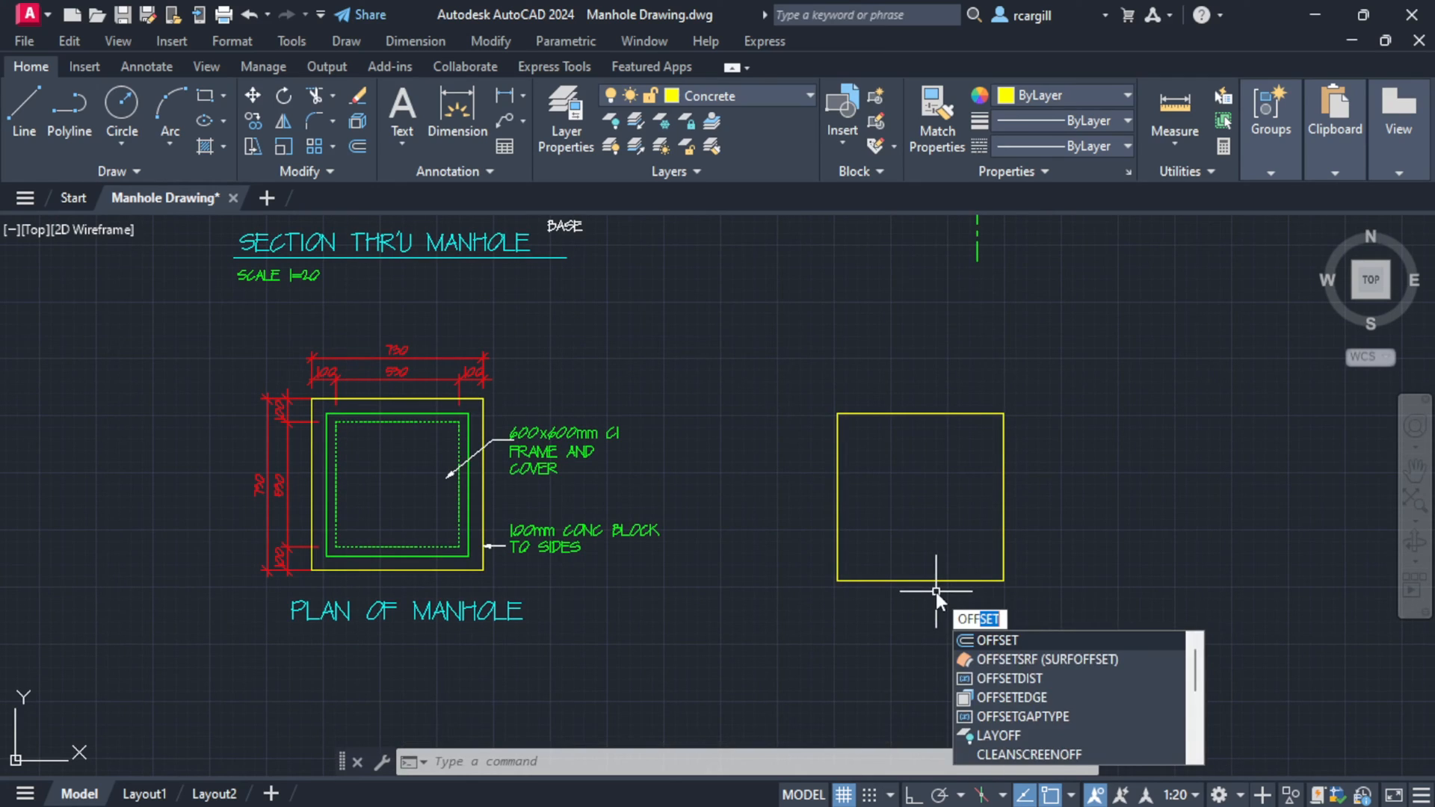
pyautogui.press('Return')
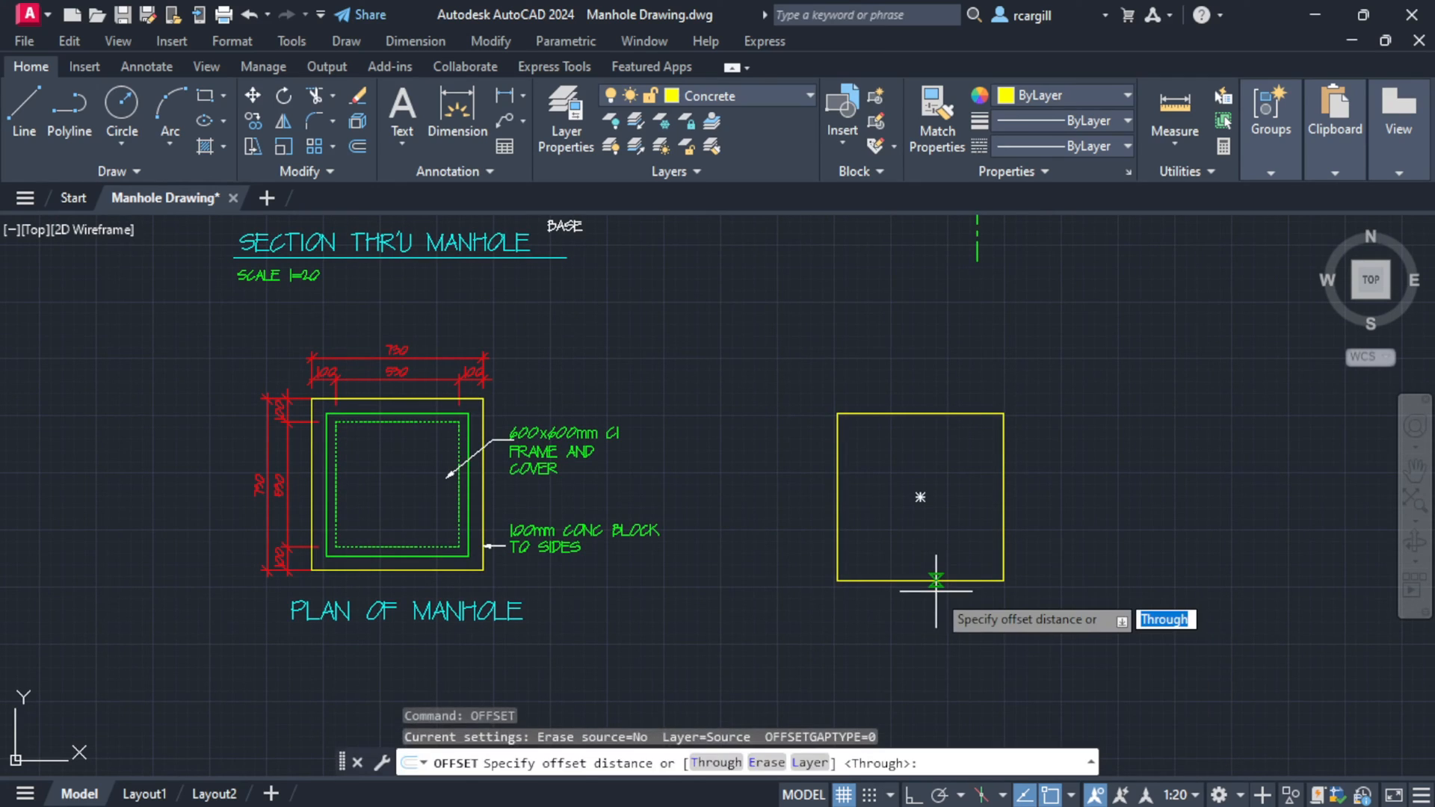
pyautogui.write('100')
pyautogui.press('Return')
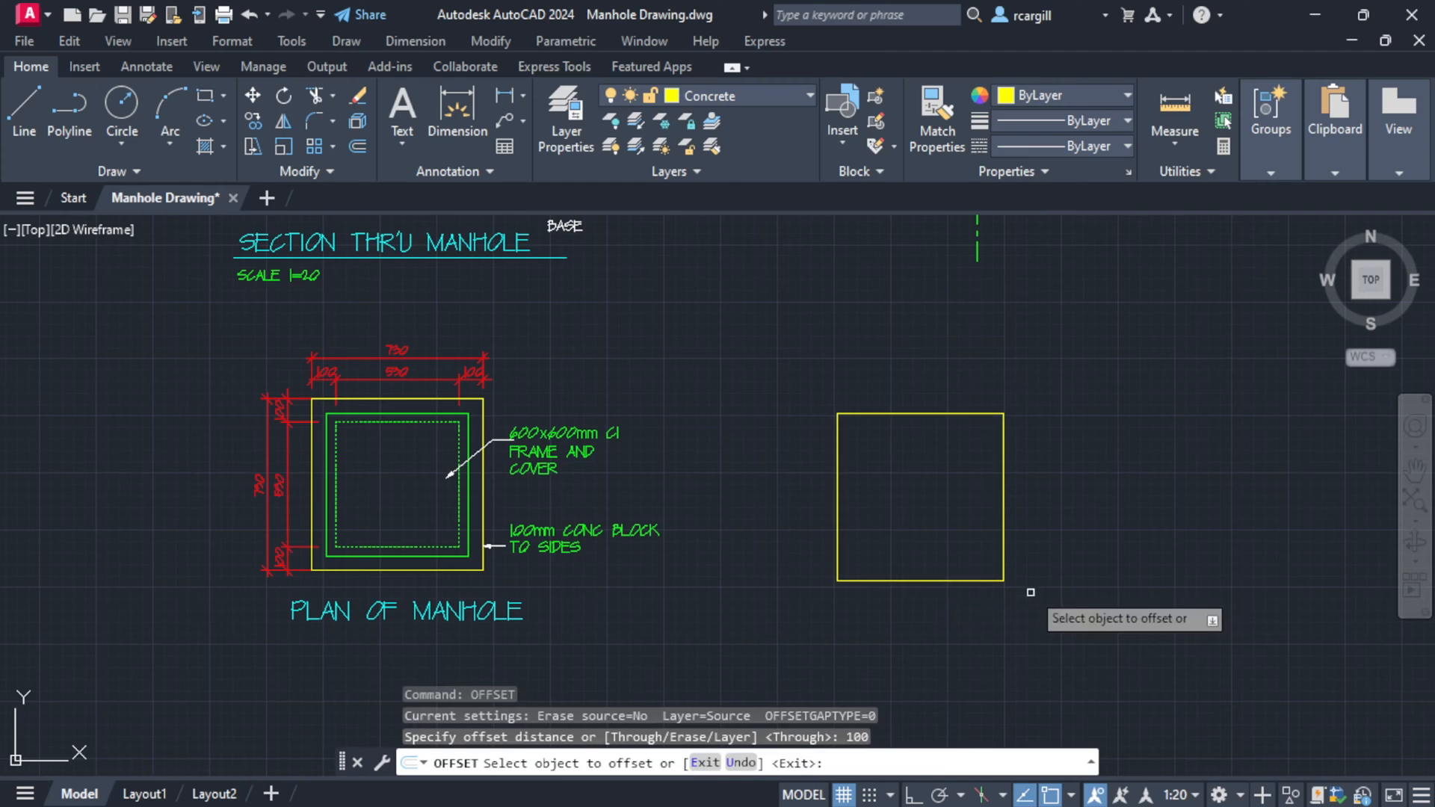
pyautogui.click(868, 412)
pyautogui.click(927, 534)
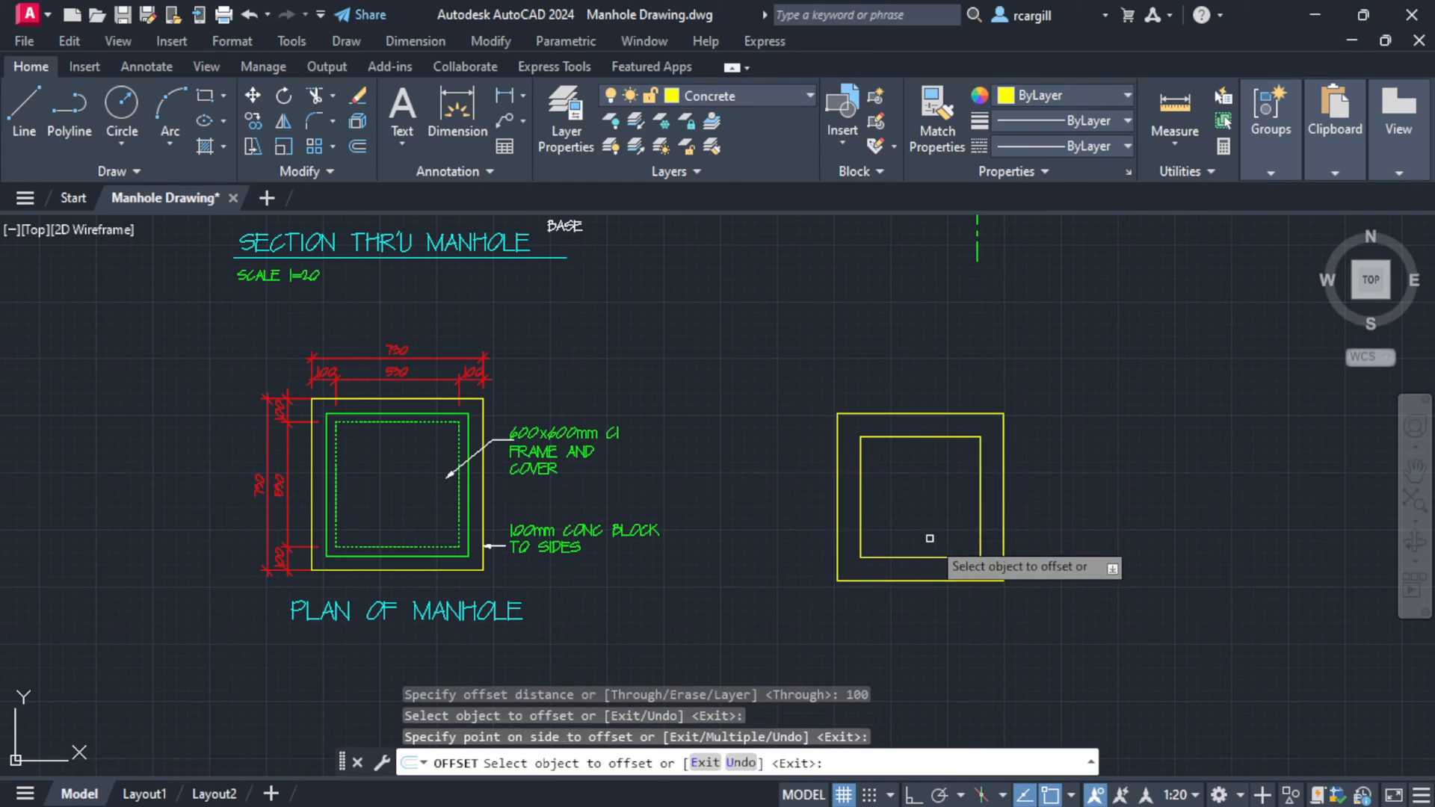
pyautogui.press('Escape')
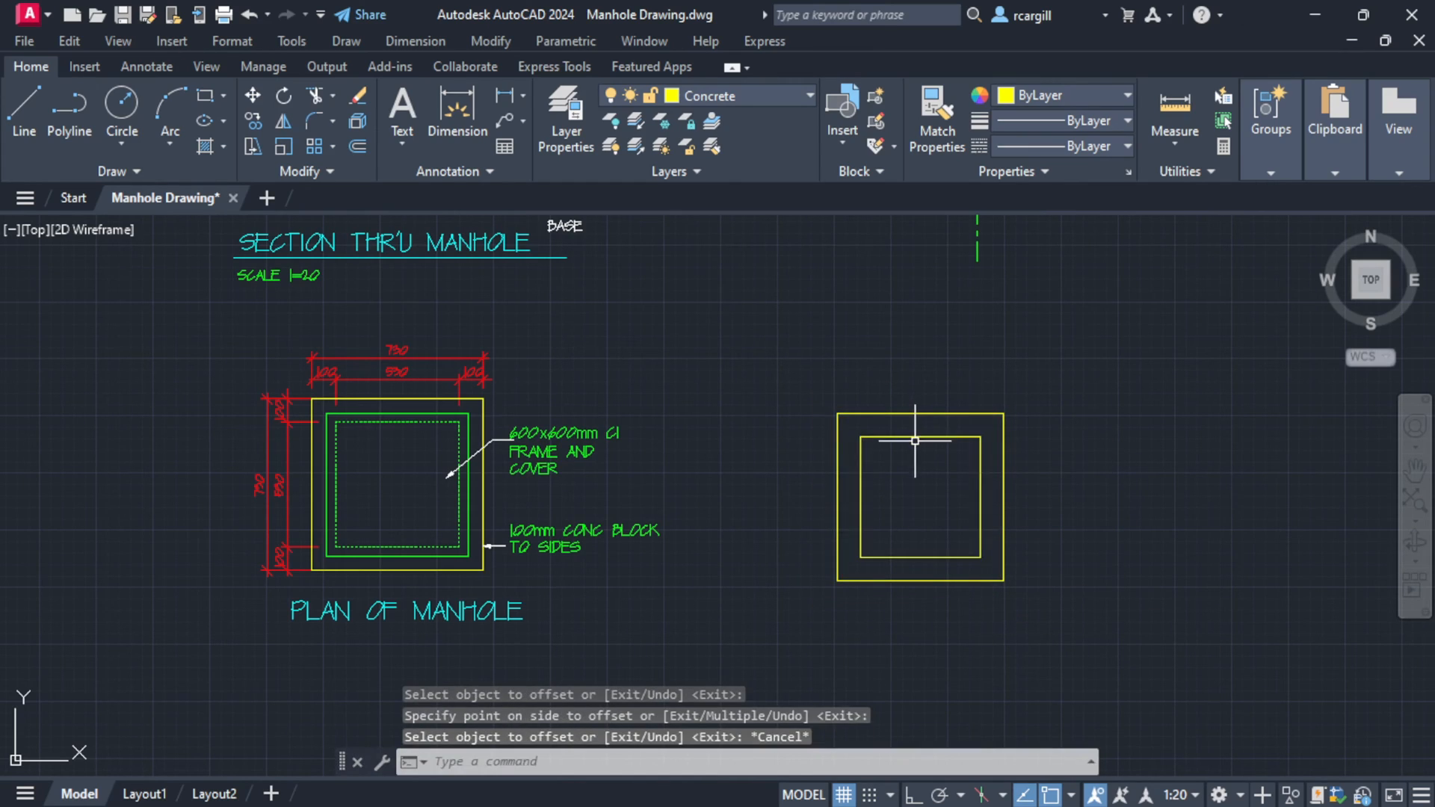
# - Move the inner square of the new plan to the DIMS layer and give it the HIDDEN2 linetype
pyautogui.click(914, 436)
pyautogui.click(751, 90)
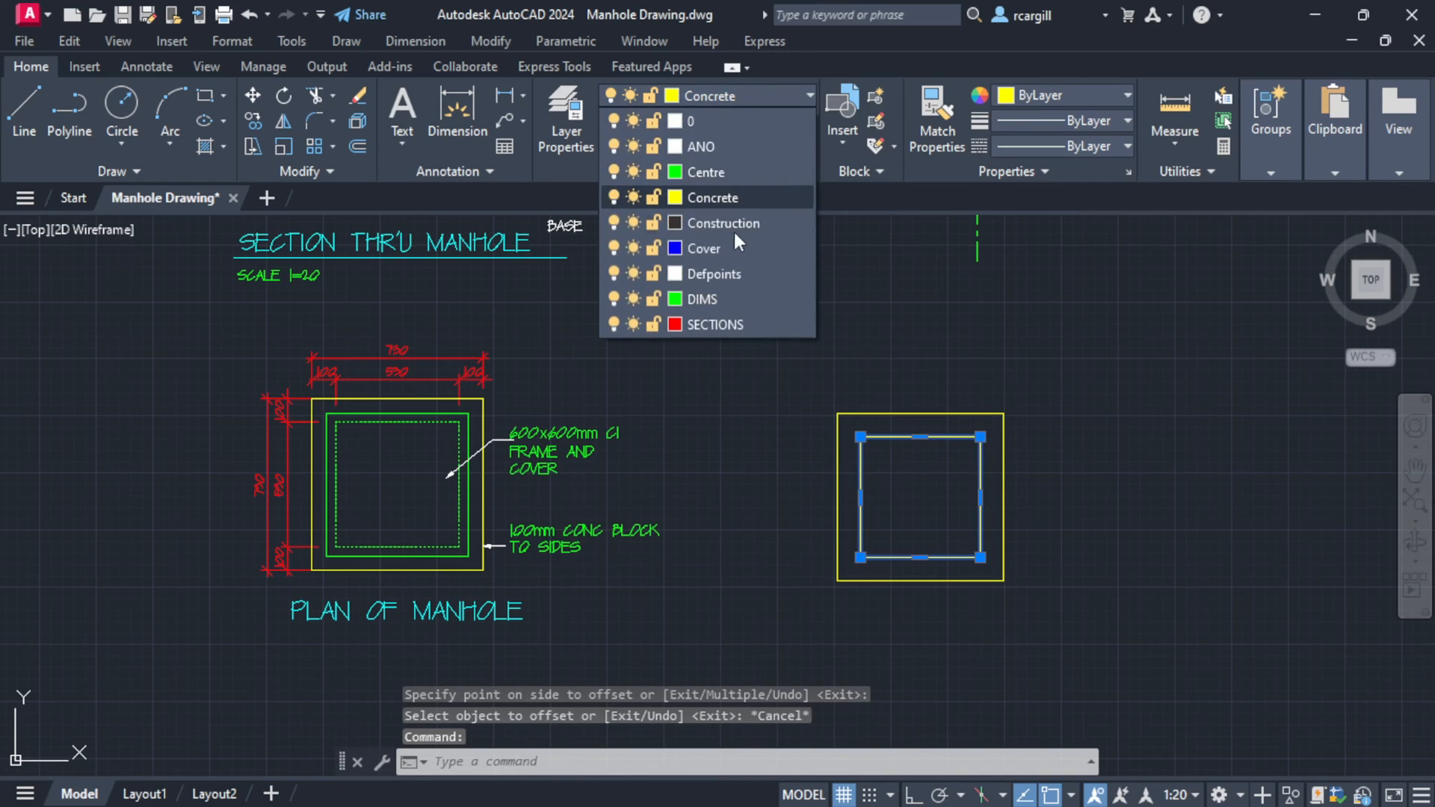
pyautogui.click(719, 293)
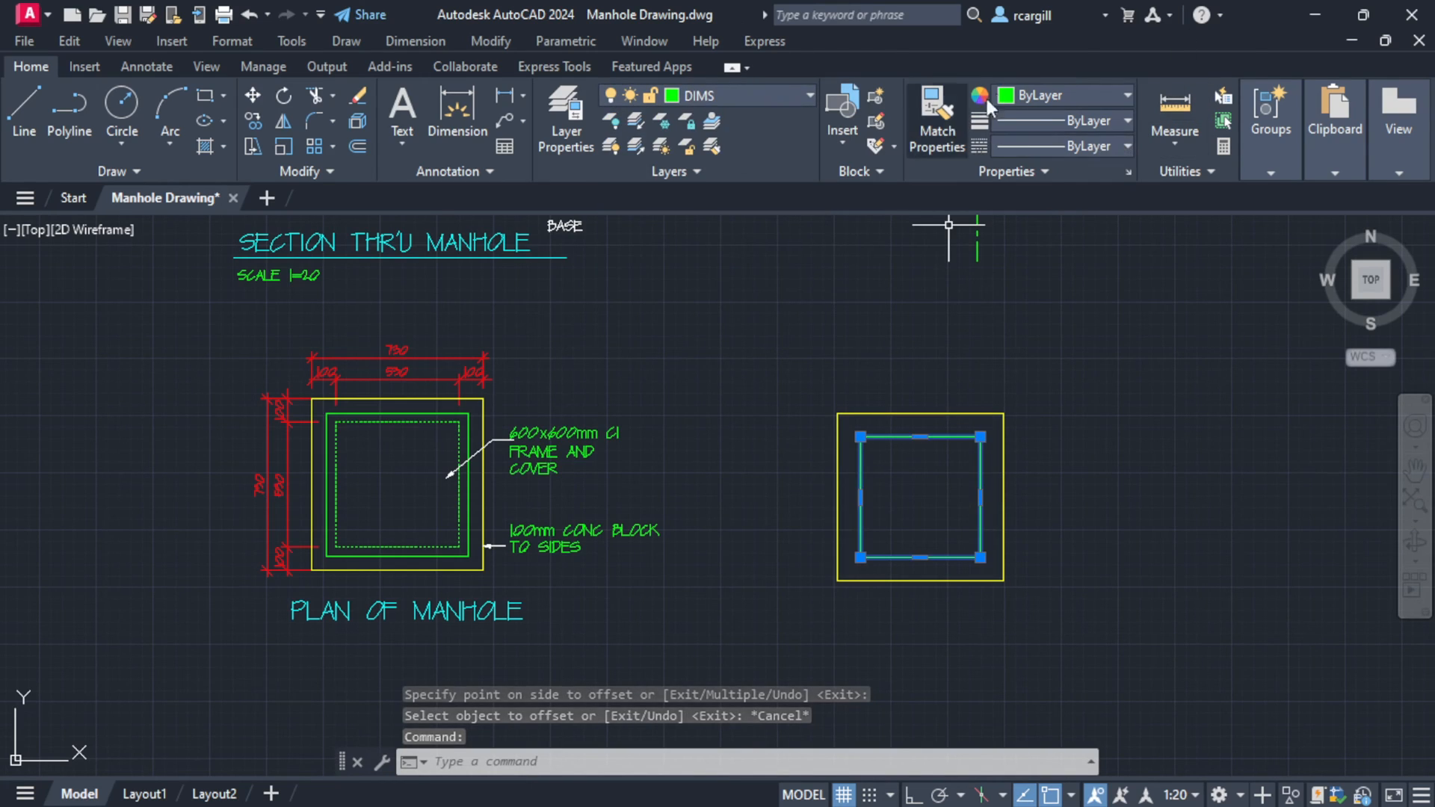
pyautogui.click(1093, 145)
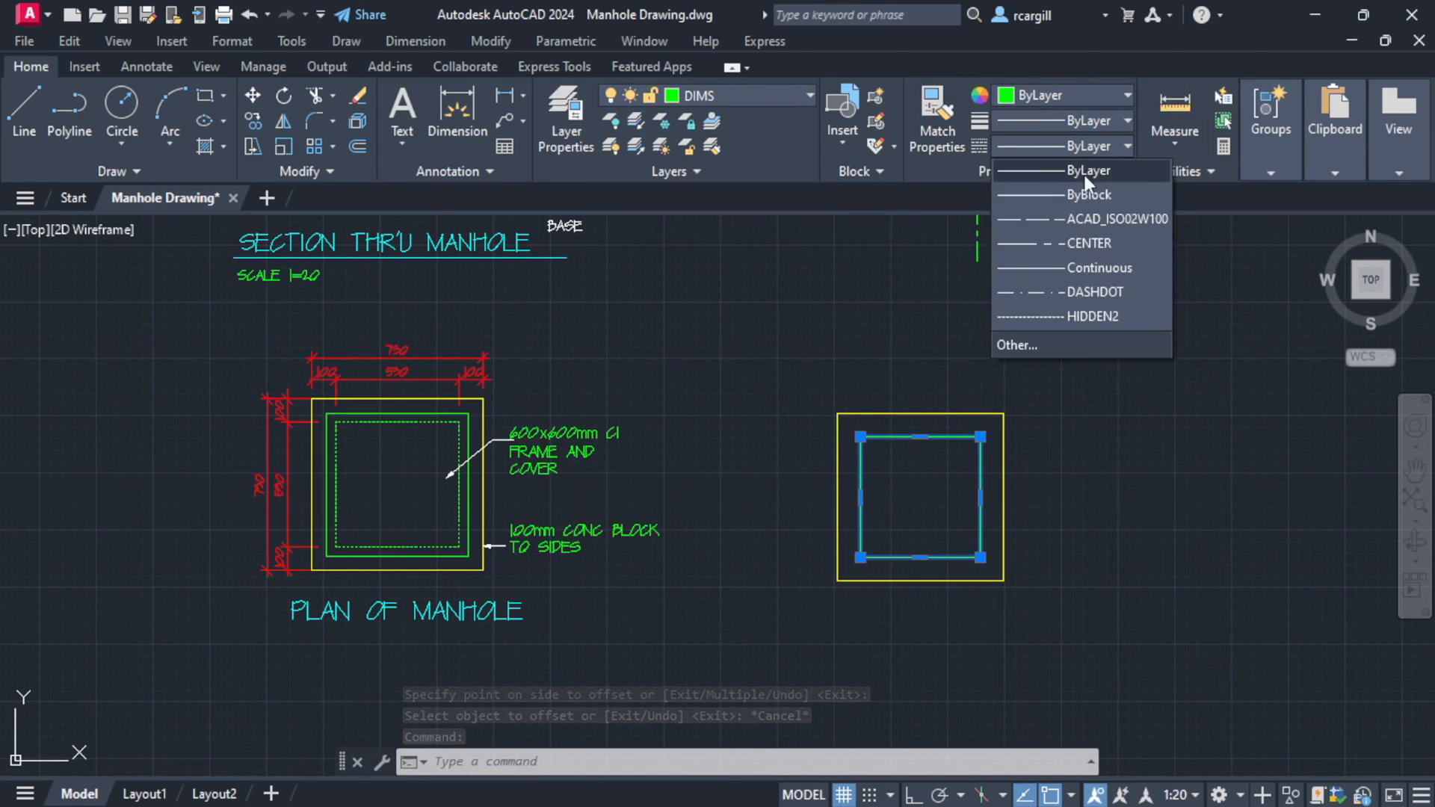
pyautogui.click(1096, 316)
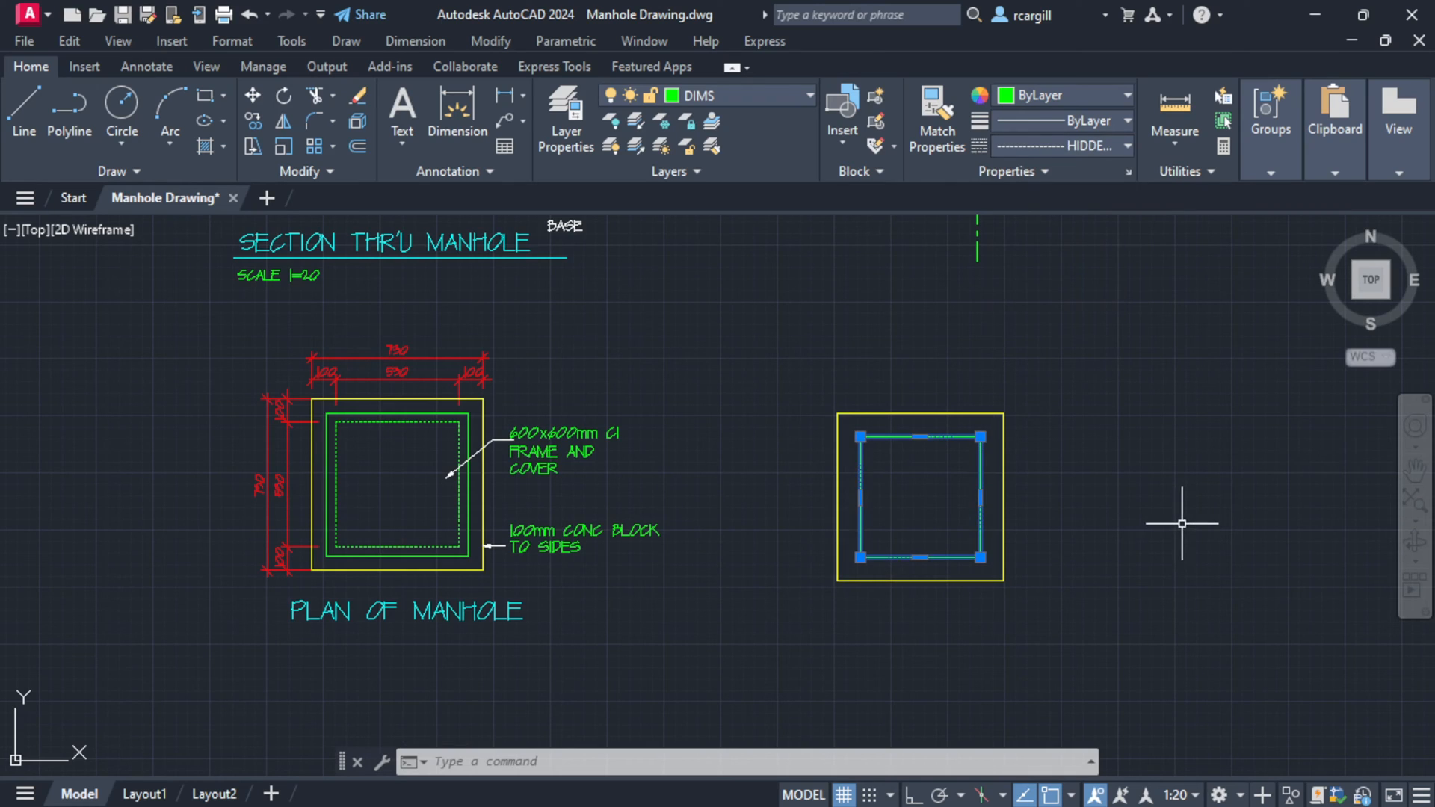
pyautogui.press('Escape')
# - Offset the new plan's outer square inward by 60
pyautogui.scroll(2, 478, 421)
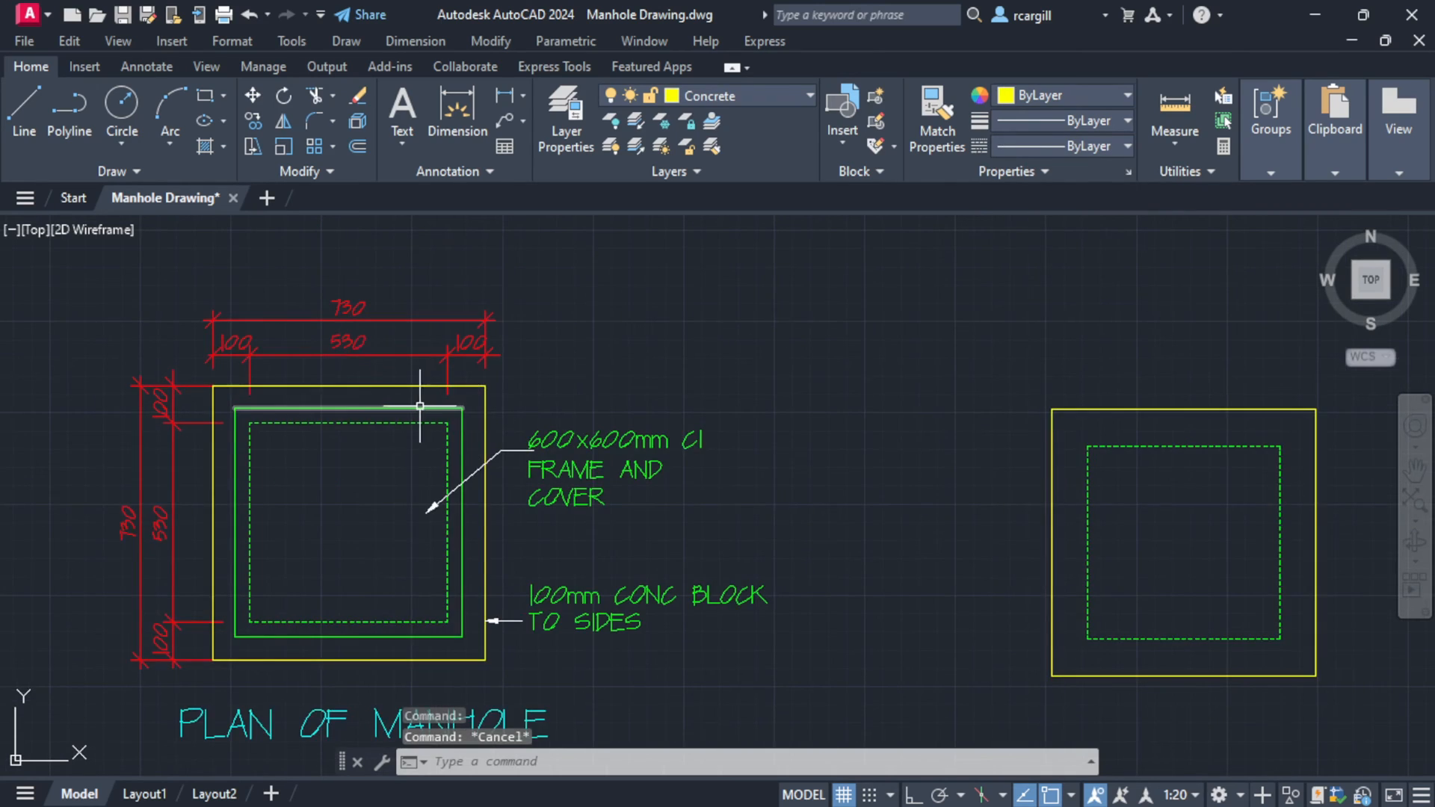
pyautogui.write('off')
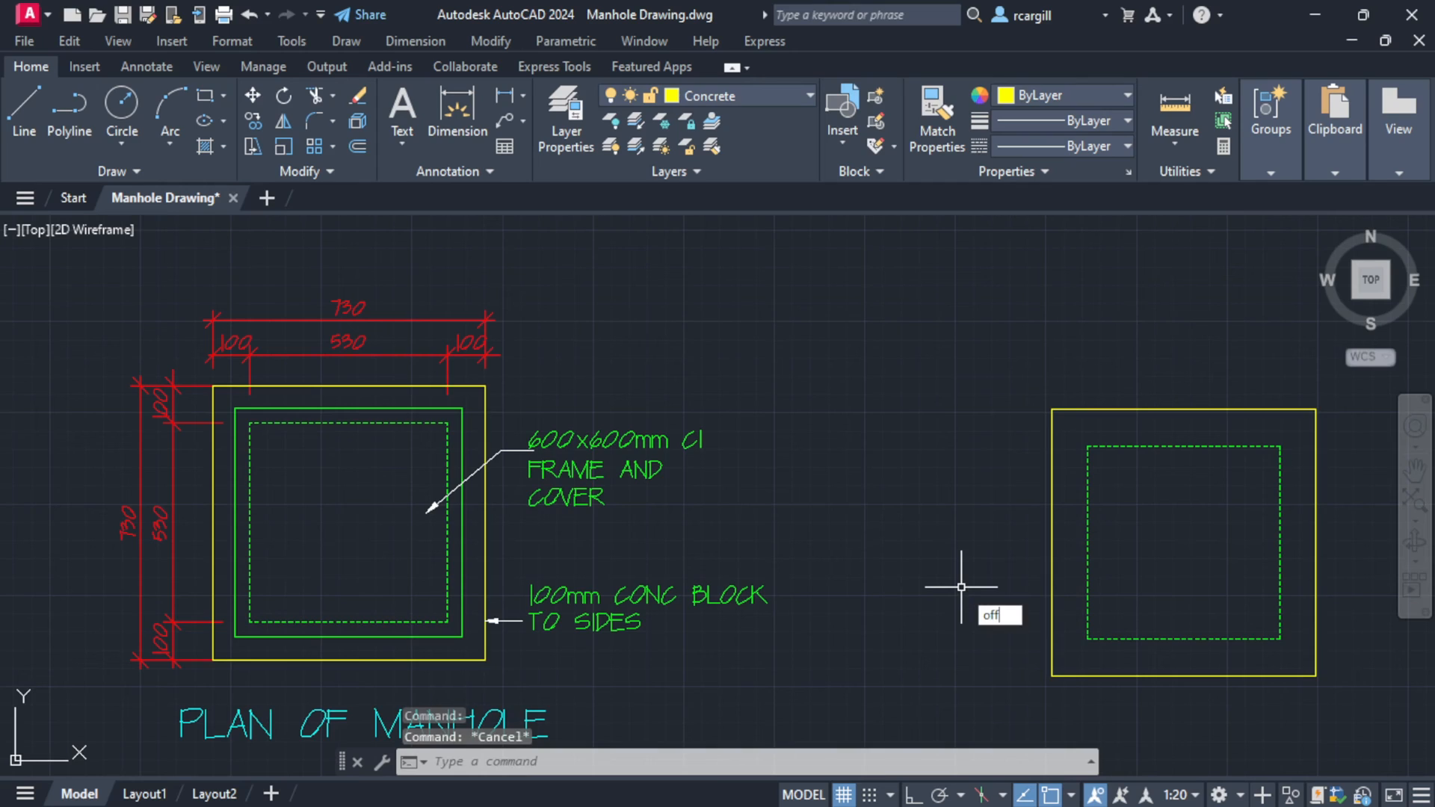
pyautogui.press('Return')
pyautogui.write('60')
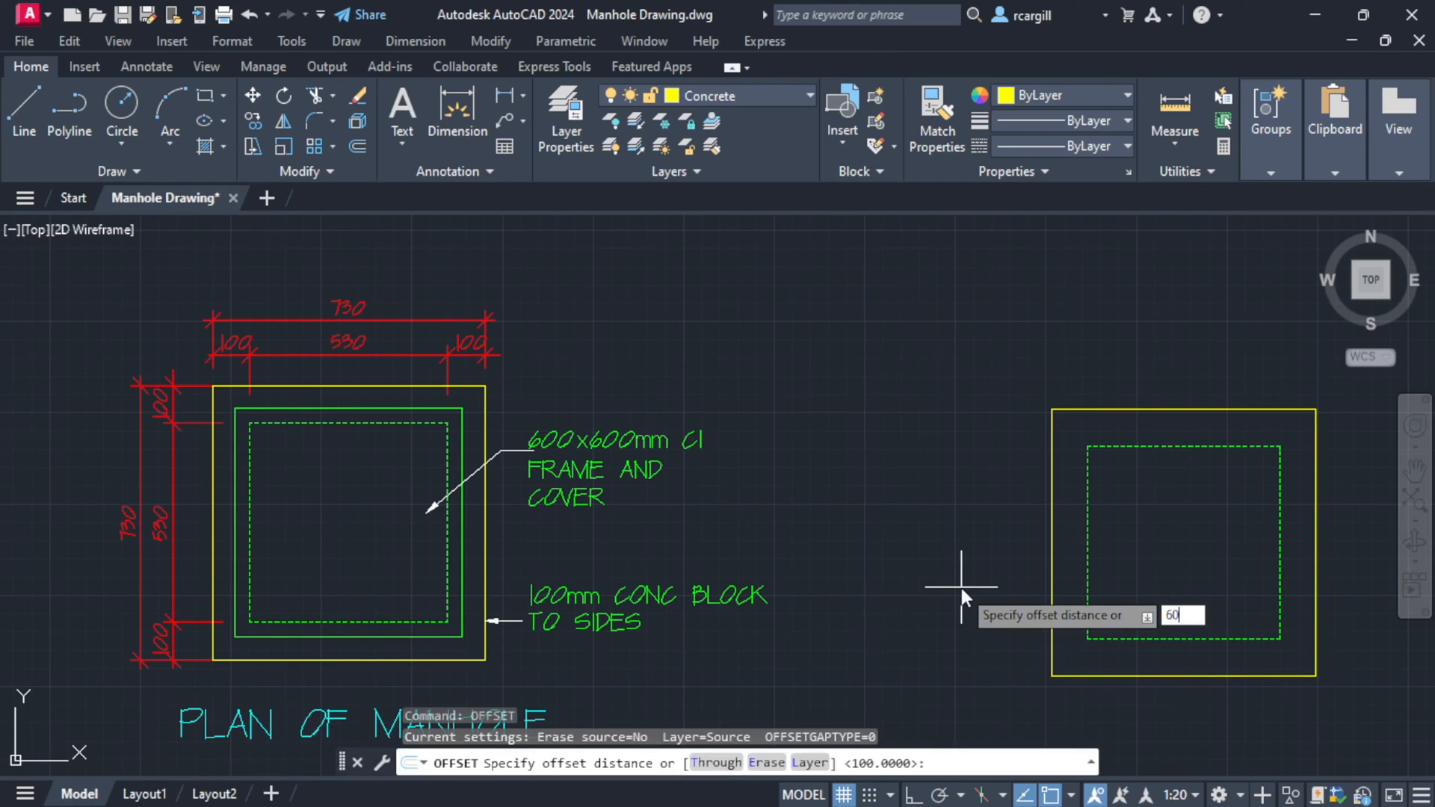
pyautogui.press('Return')
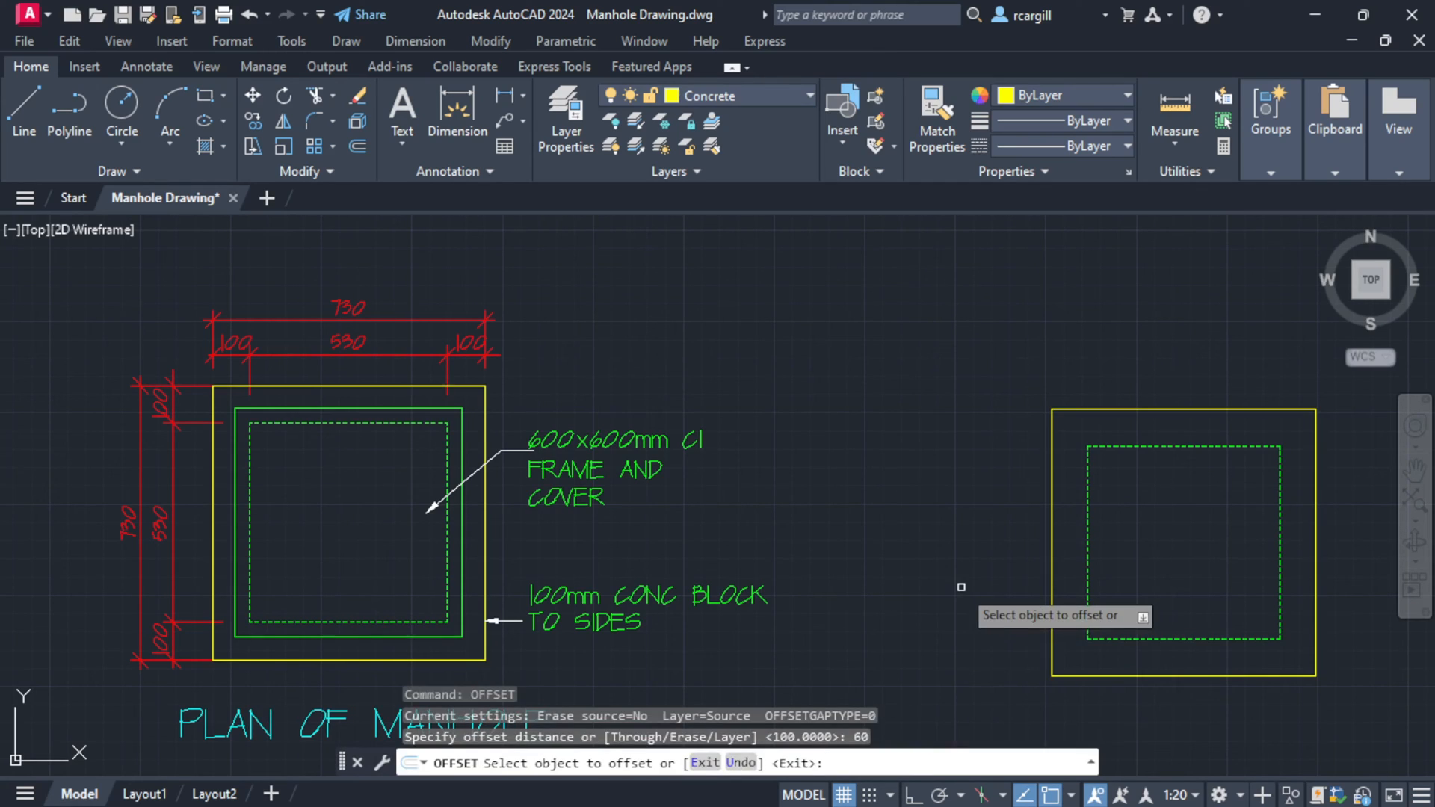
pyautogui.click(1101, 411)
pyautogui.click(1083, 433)
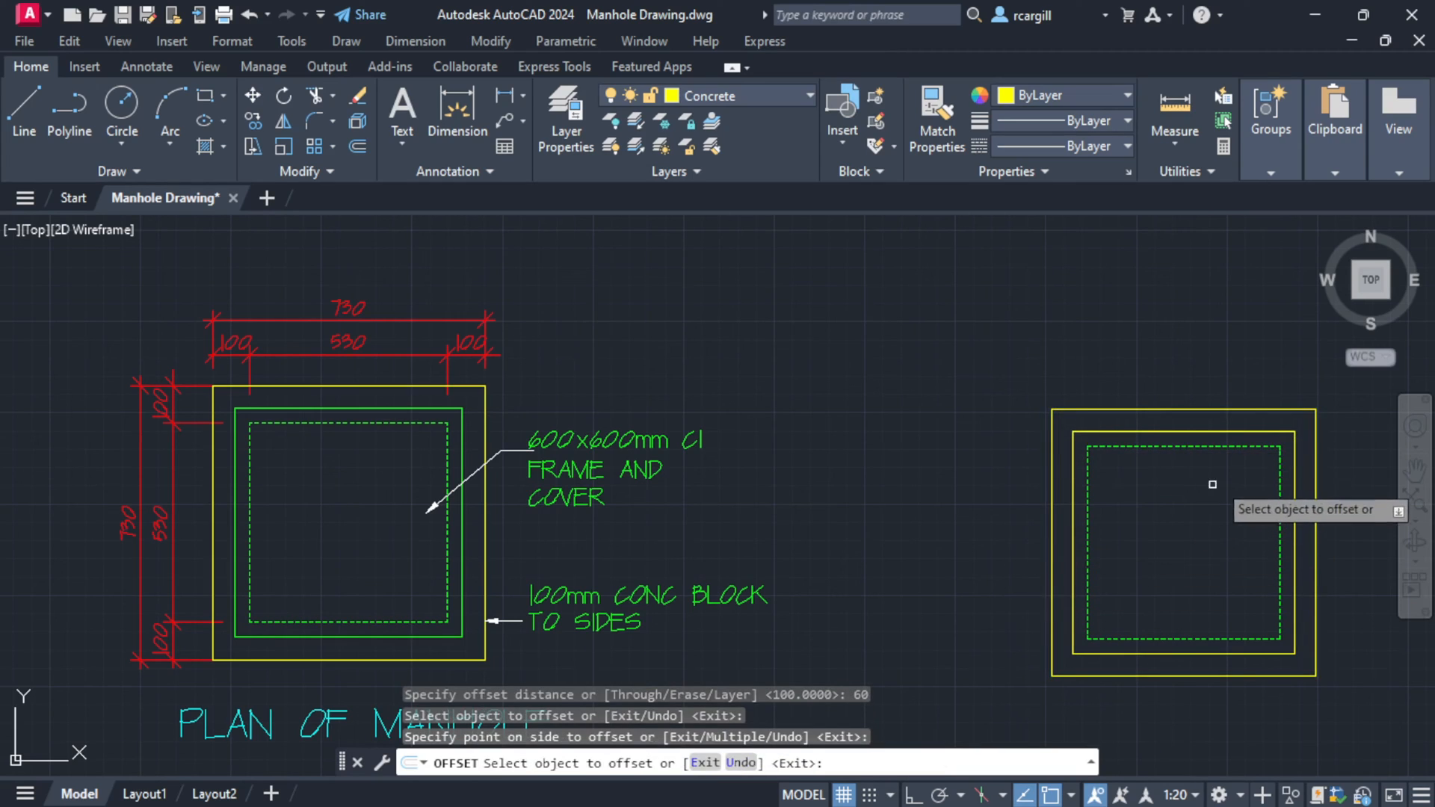
pyautogui.press('Escape')
# - Move the middle square of the new plan to the DIMS layer
pyautogui.click(1201, 431)
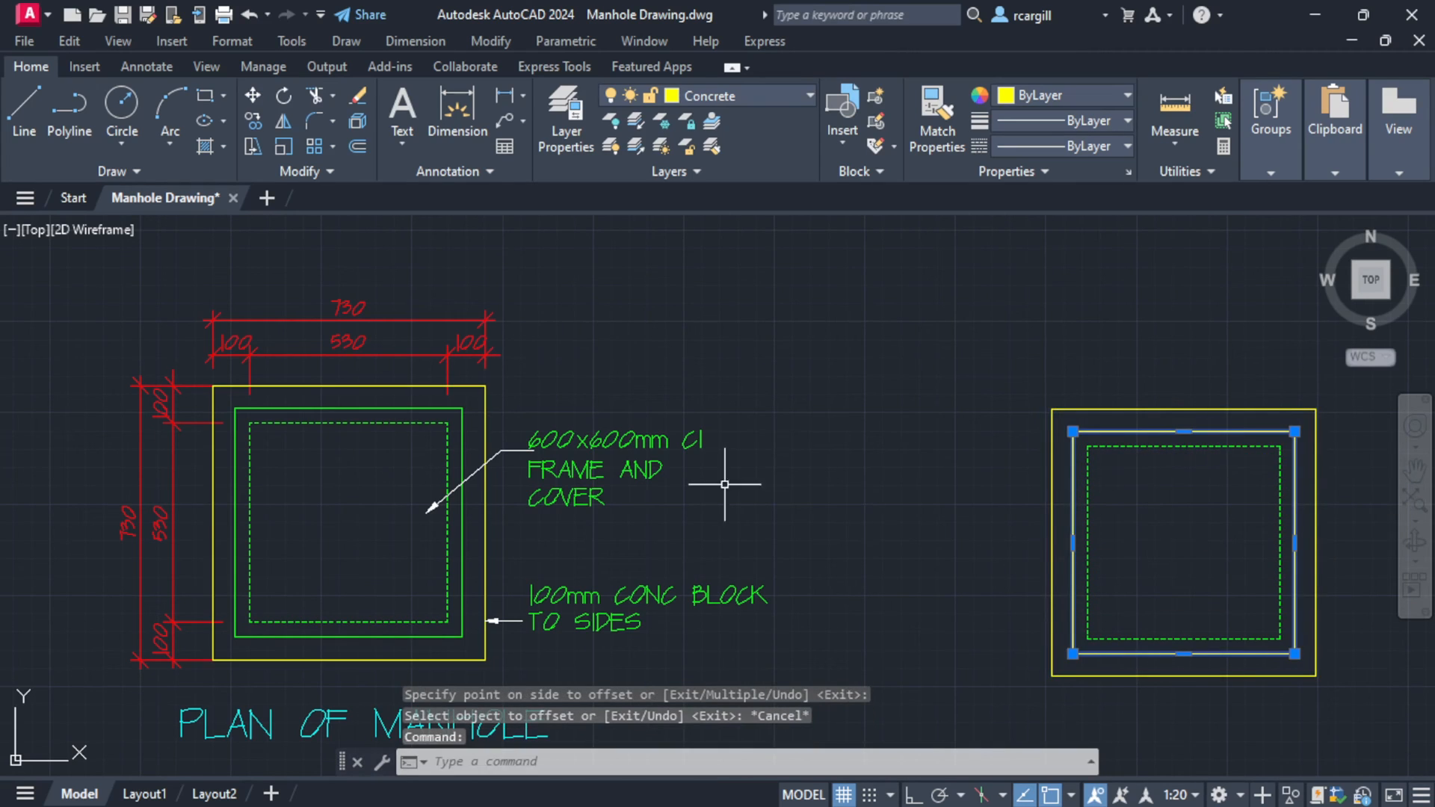
pyautogui.click(806, 98)
pyautogui.click(719, 303)
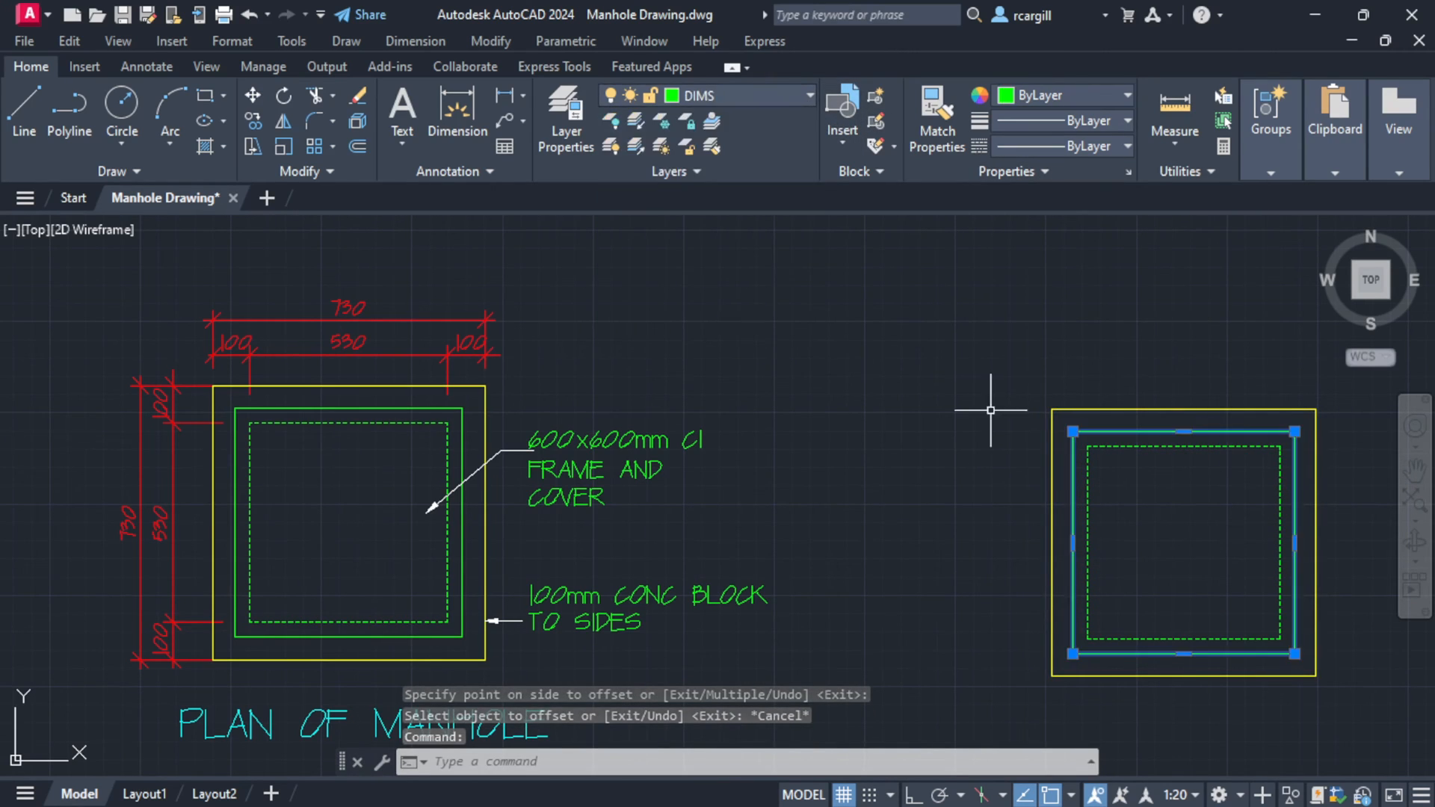
pyautogui.press('Escape')
# - Compare the new section and plan with the reference drawing, and open the ISO-25 dimension style for modification
pyautogui.scroll(-6, 1152, 514)
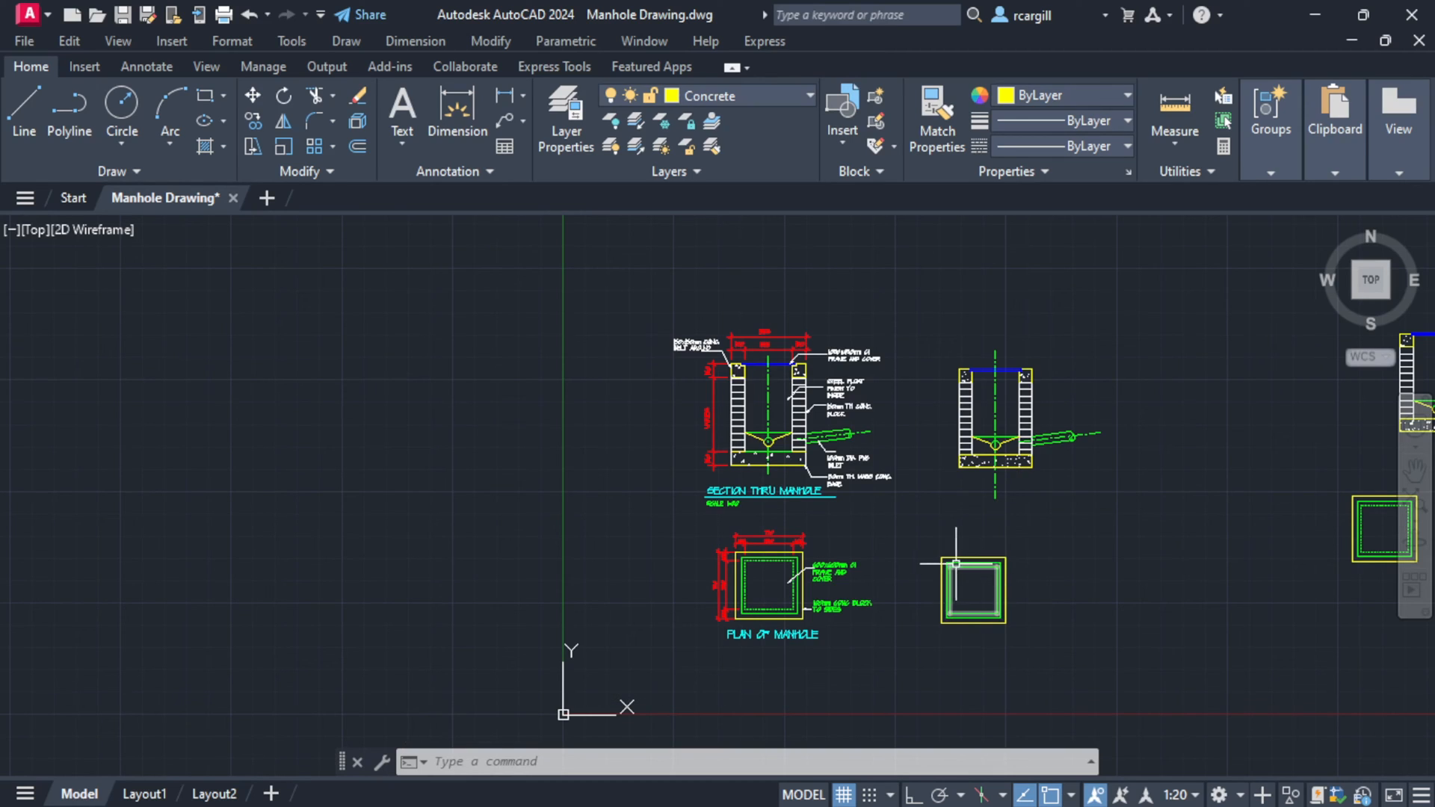
pyautogui.scroll(2, 944, 561)
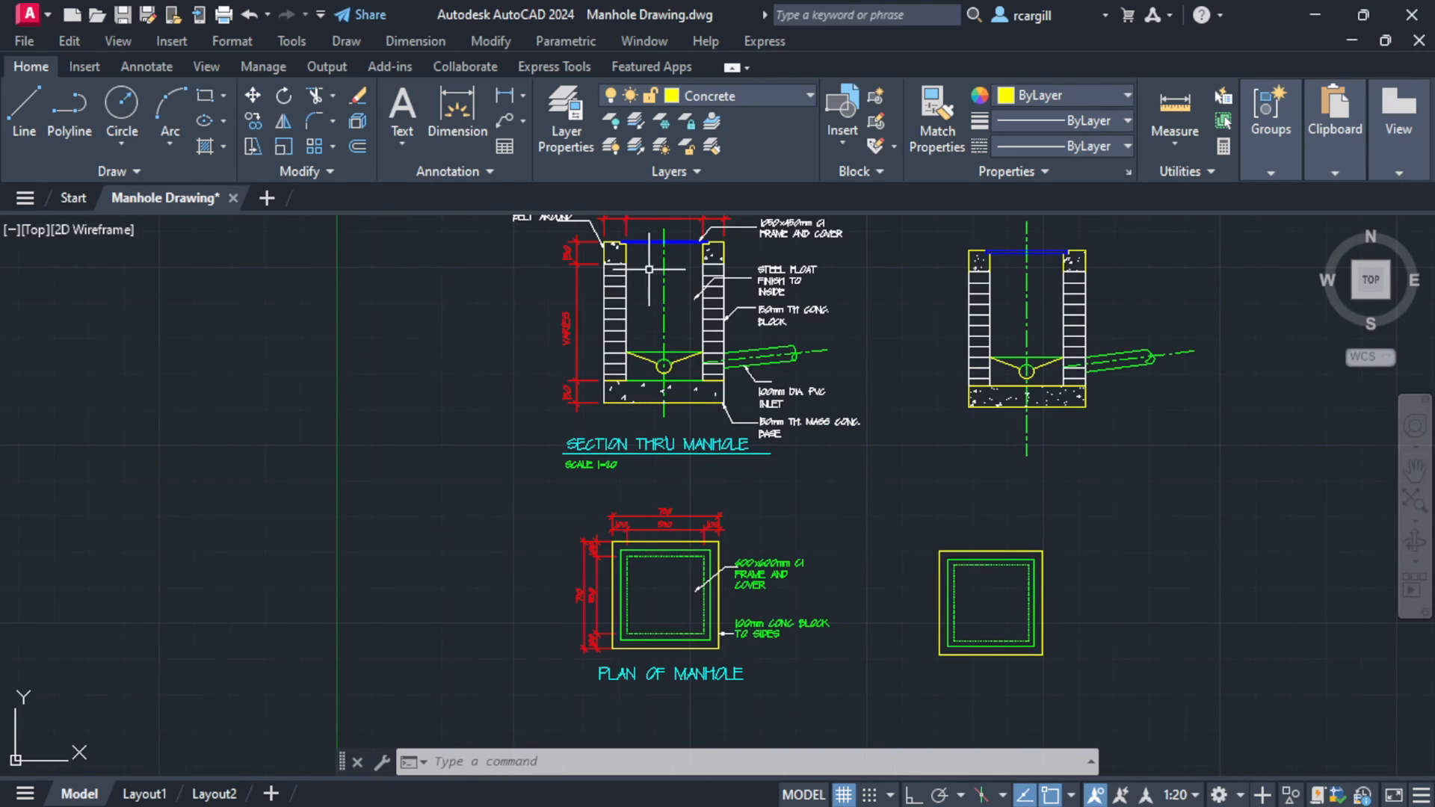
pyautogui.scroll(2, 1041, 440)
pyautogui.moveTo(875, 370); pyautogui.dragTo(820, 506, button='middle')
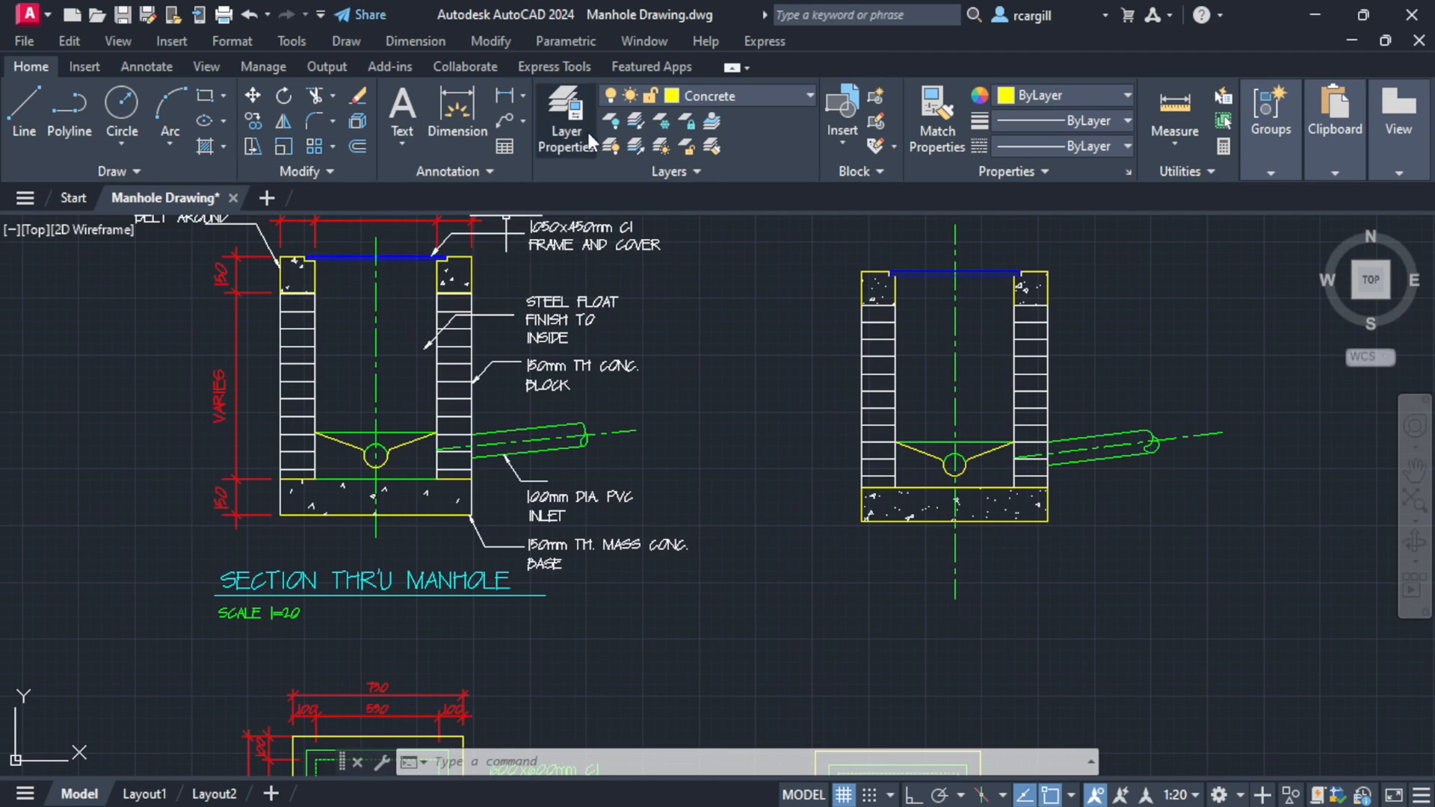
pyautogui.click(472, 173)
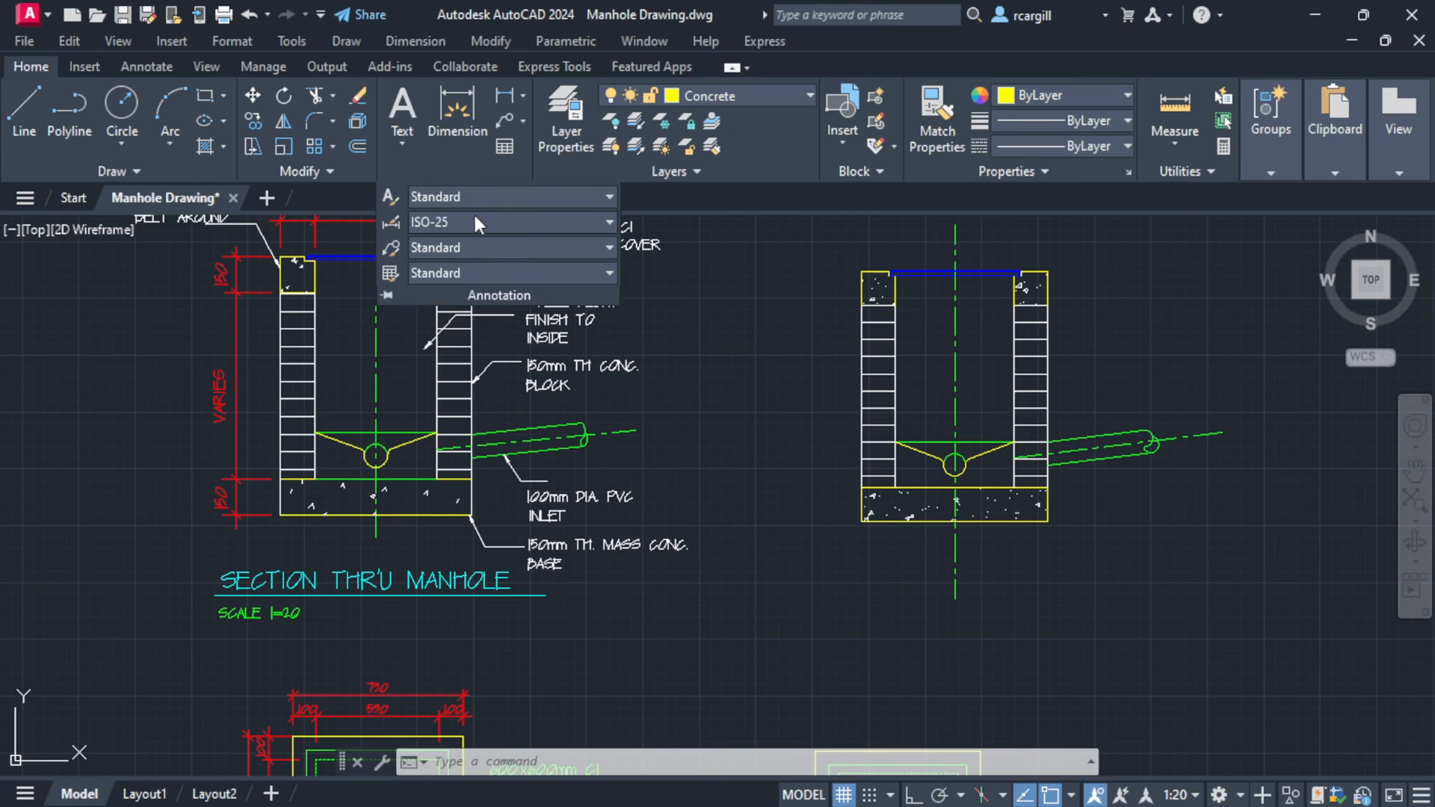
pyautogui.click(466, 221)
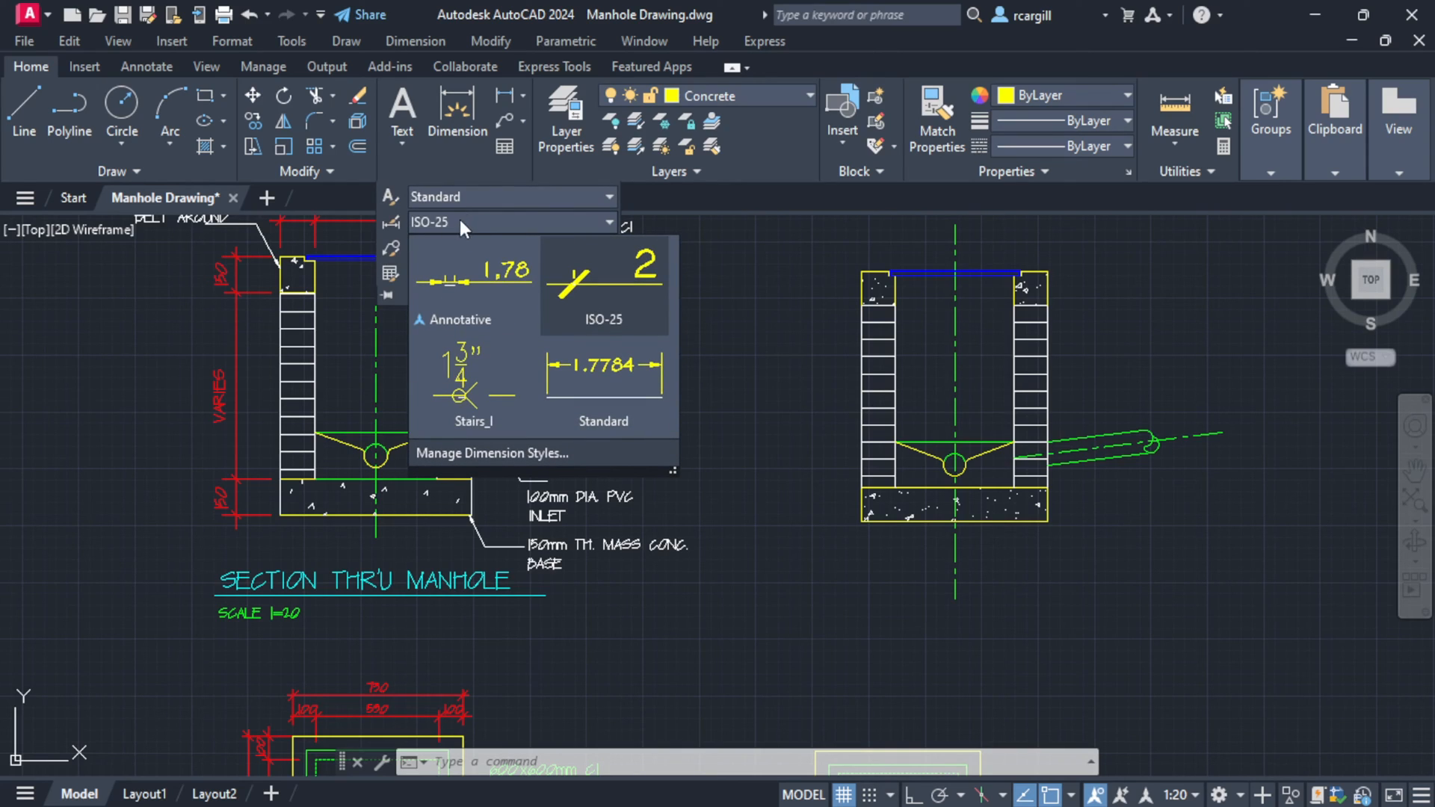
pyautogui.click(504, 452)
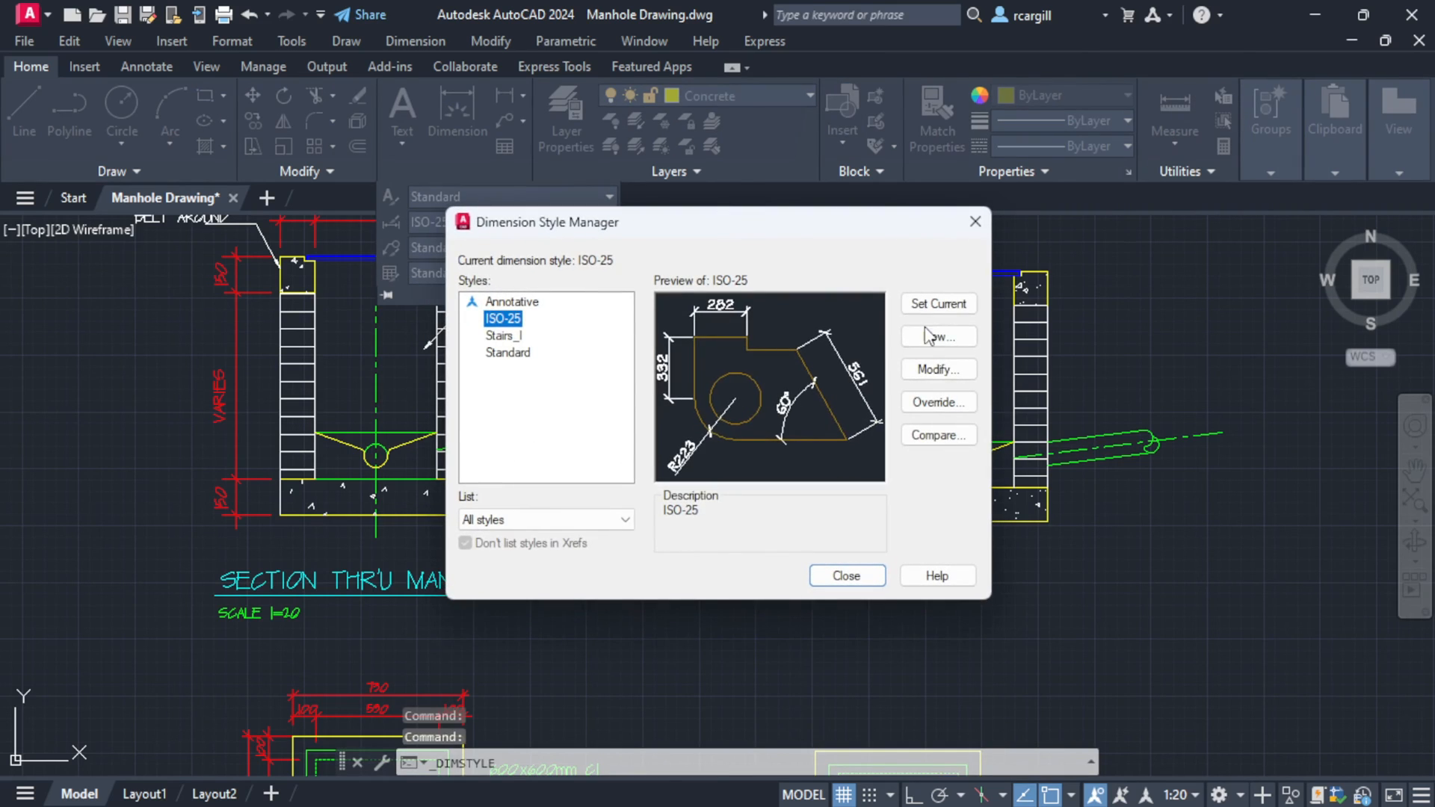
pyautogui.click(942, 371)
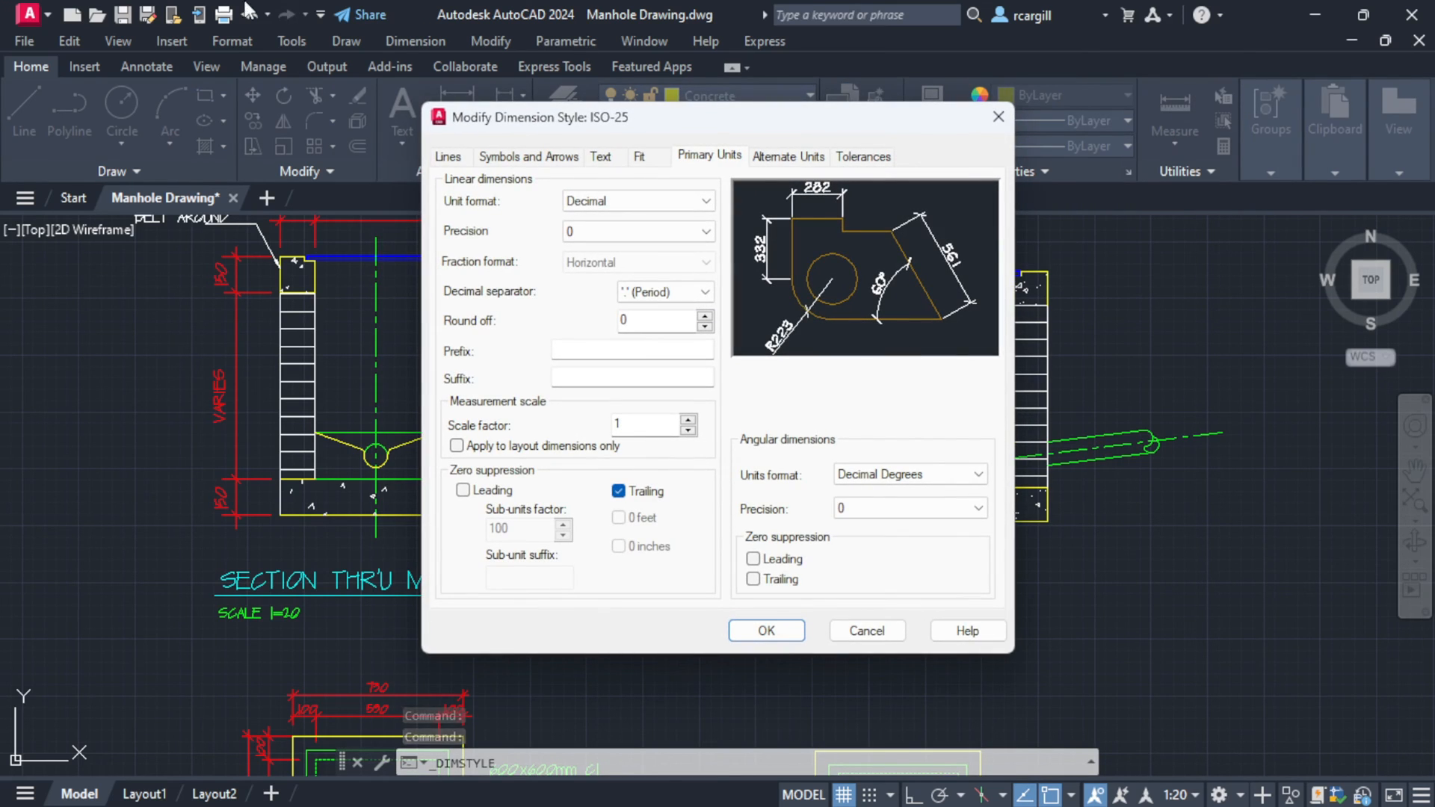
# - Check the ISO-25 style's text settings and set the precision of its linear dimensions to 0
pyautogui.click(601, 156)
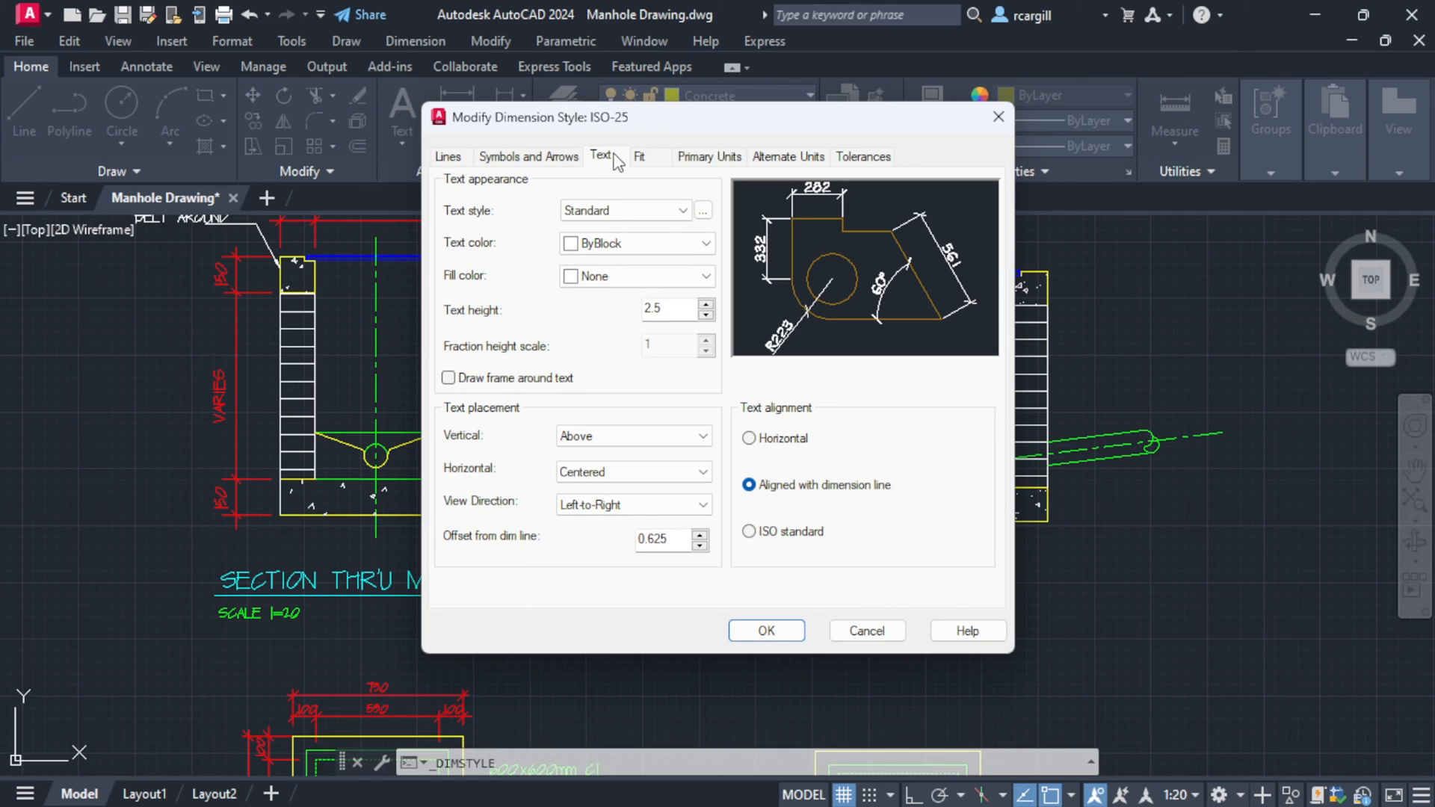
pyautogui.click(711, 157)
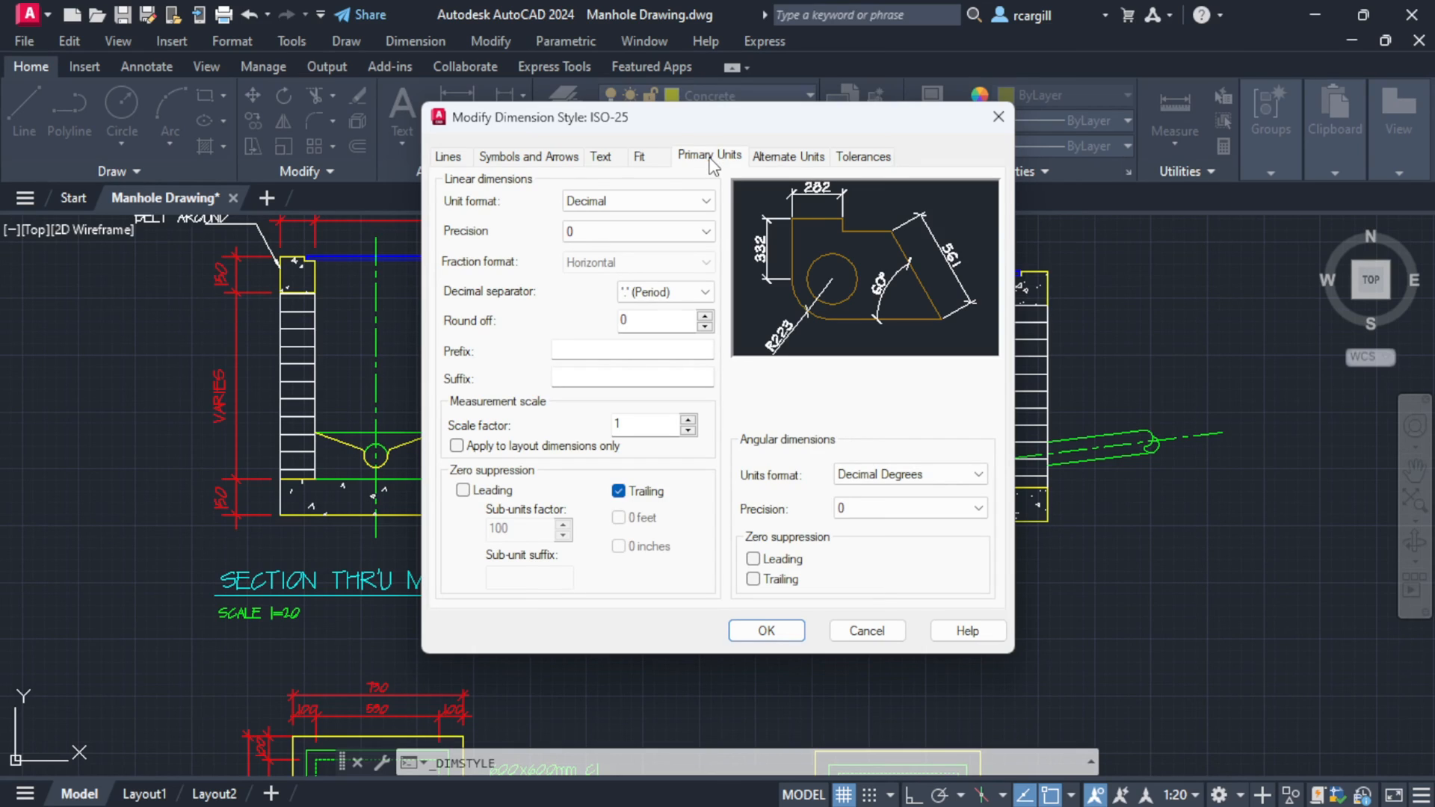
pyautogui.click(682, 231)
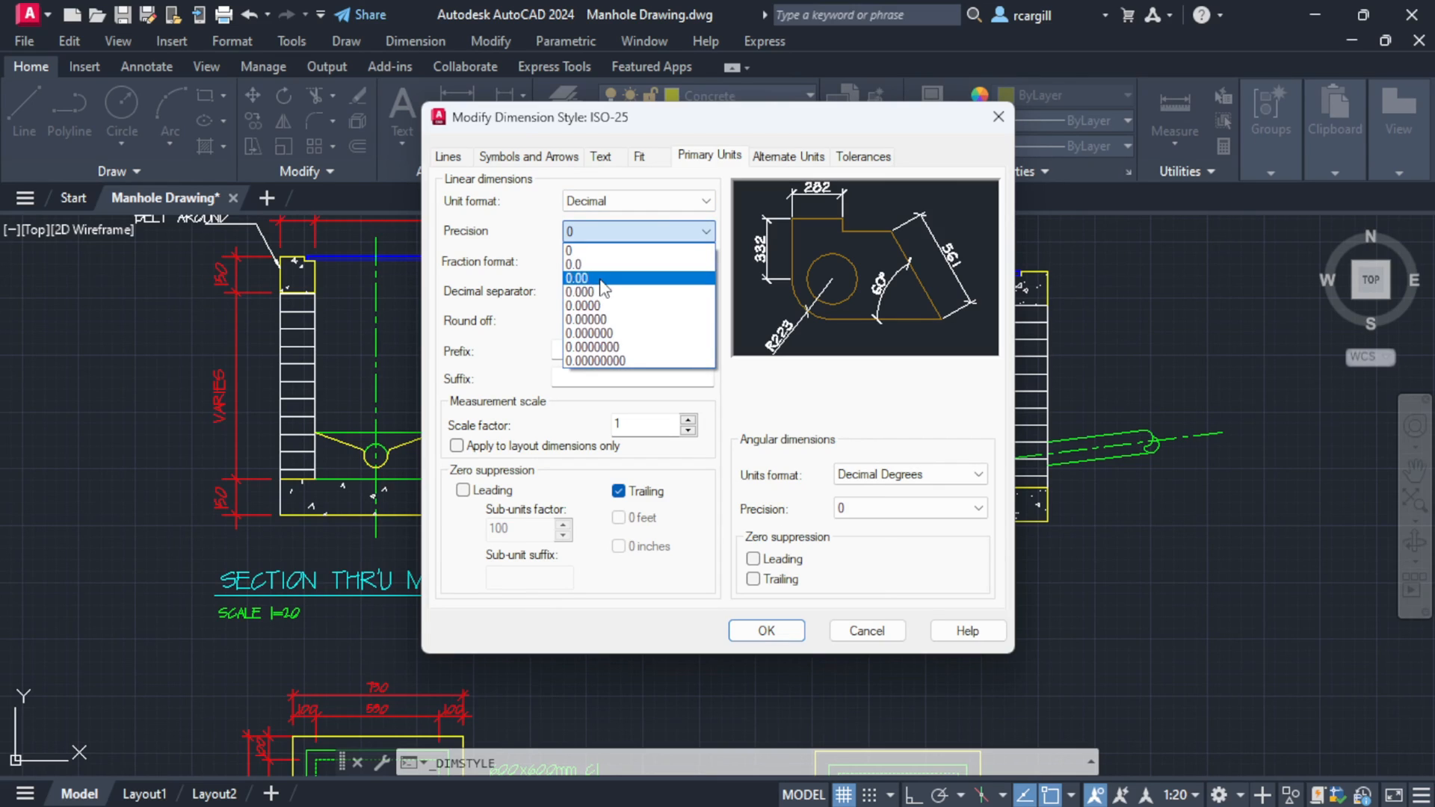
pyautogui.click(620, 251)
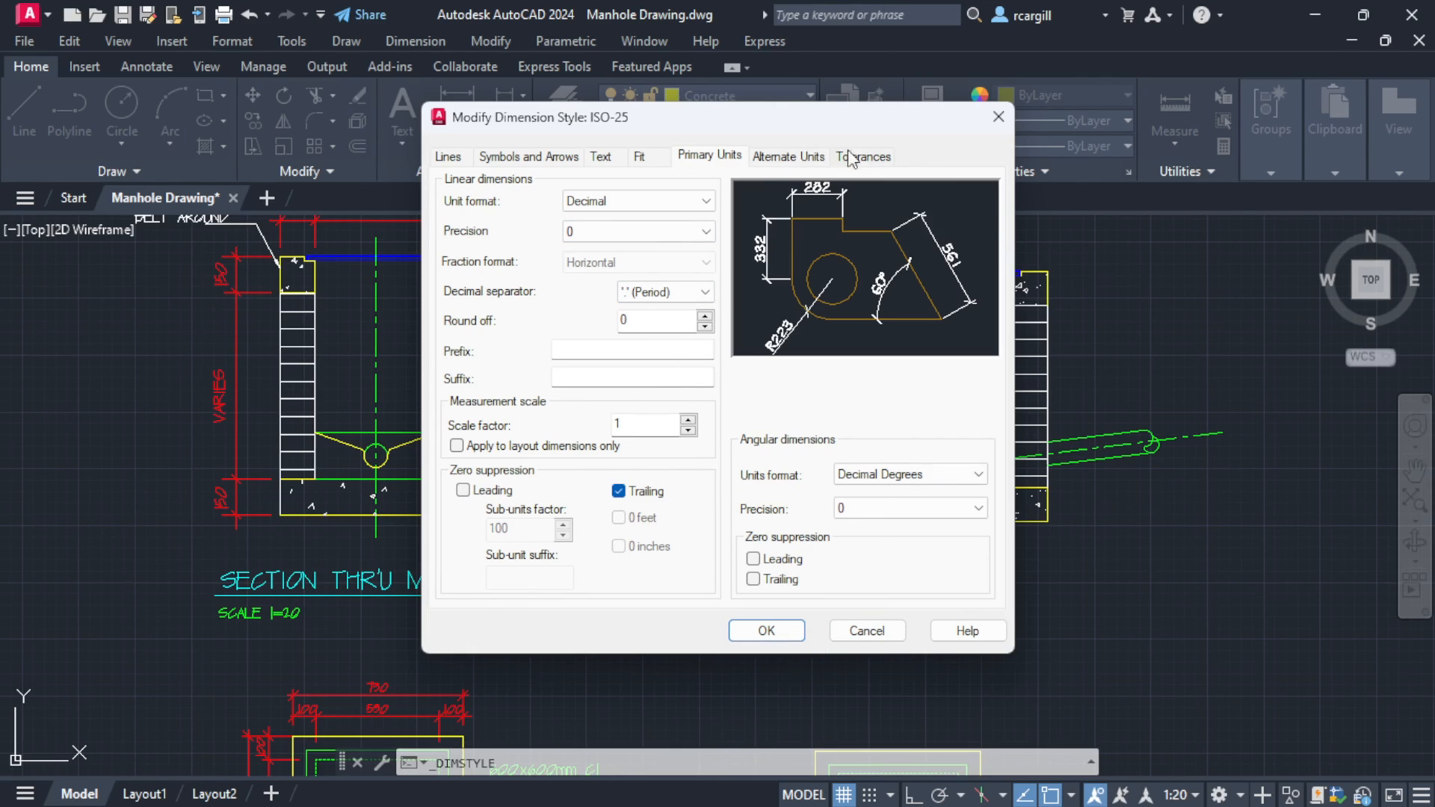
# - Try displaying alternate units in the ISO-25 style with precision 0, placed below the primary value
pyautogui.click(782, 158)
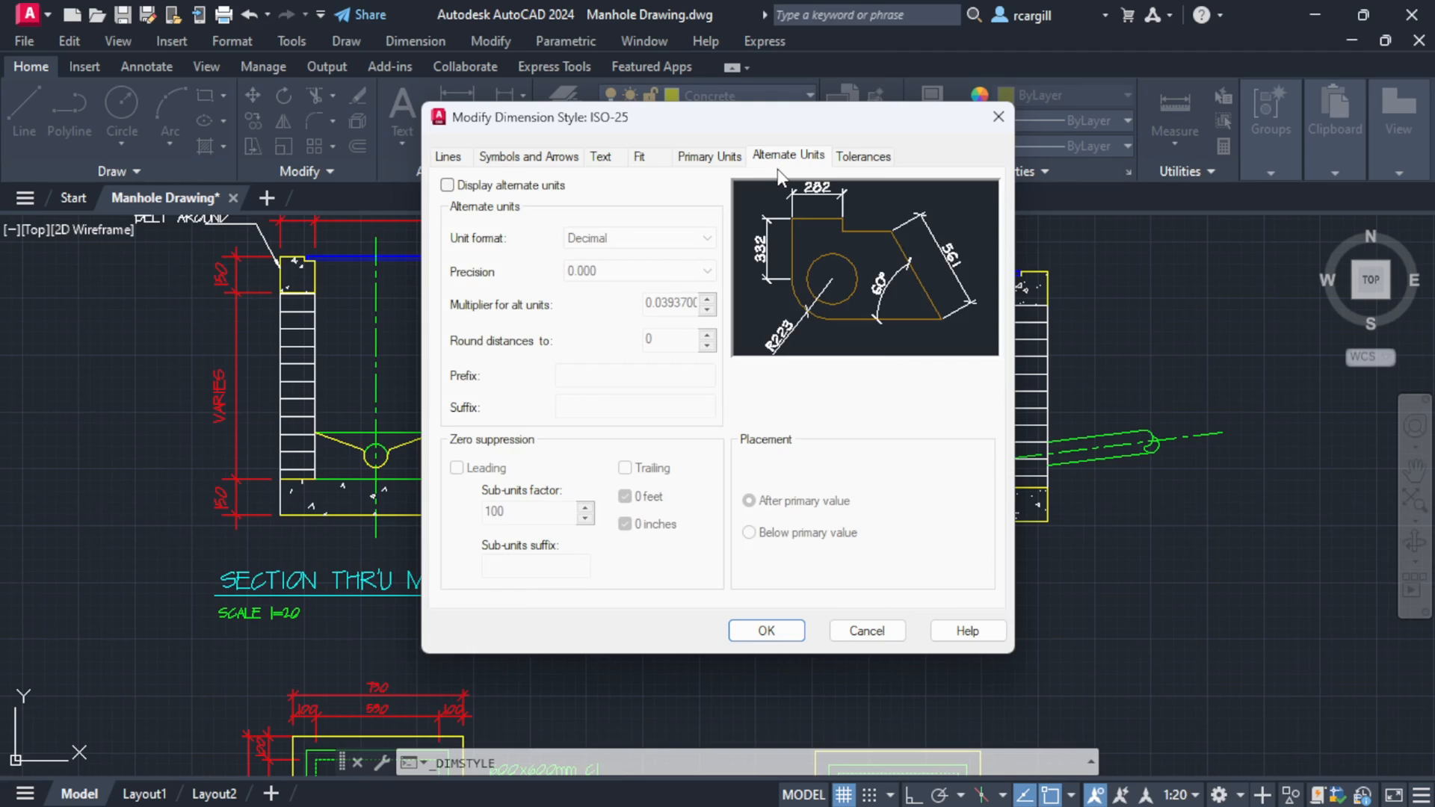
pyautogui.click(448, 185)
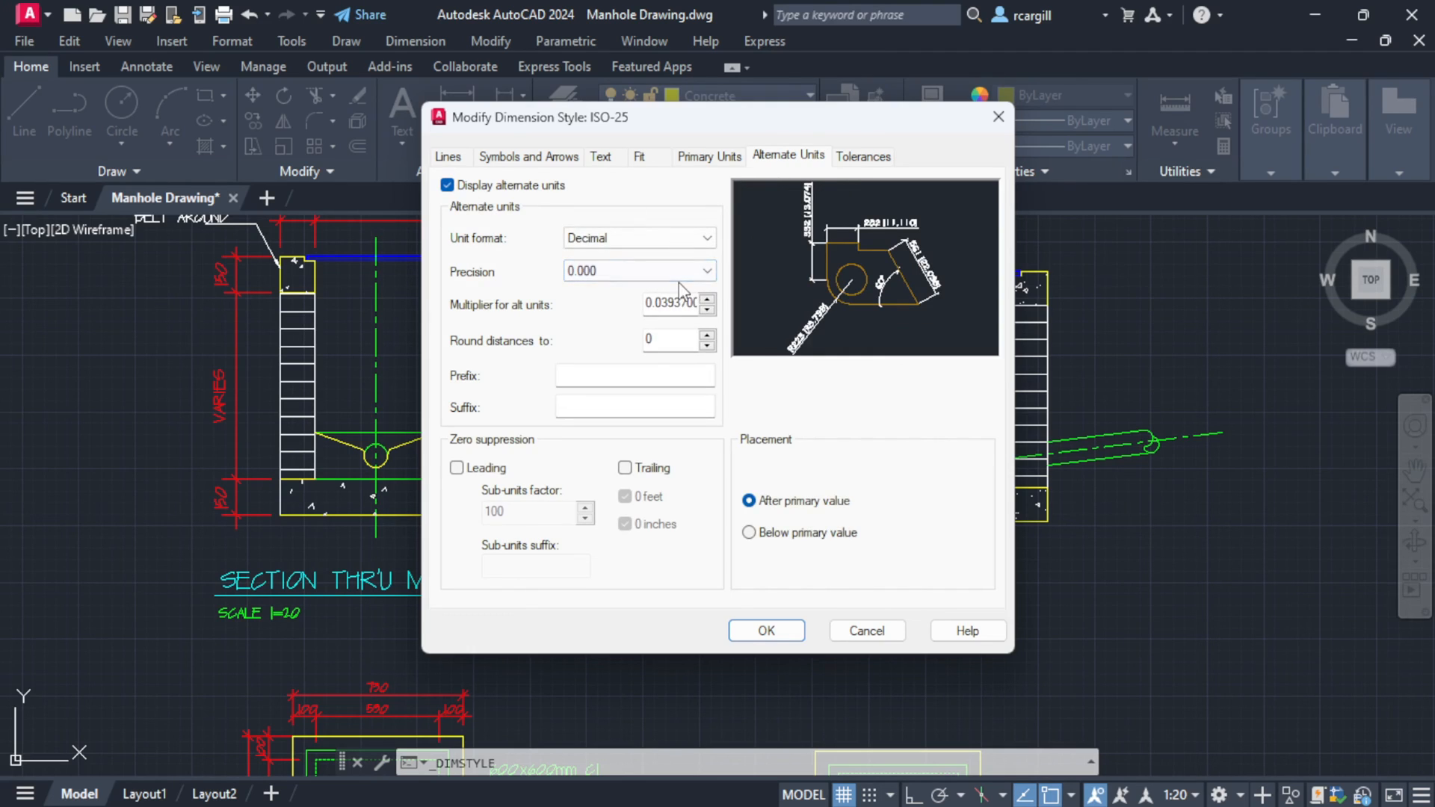
pyautogui.click(663, 271)
pyautogui.click(649, 285)
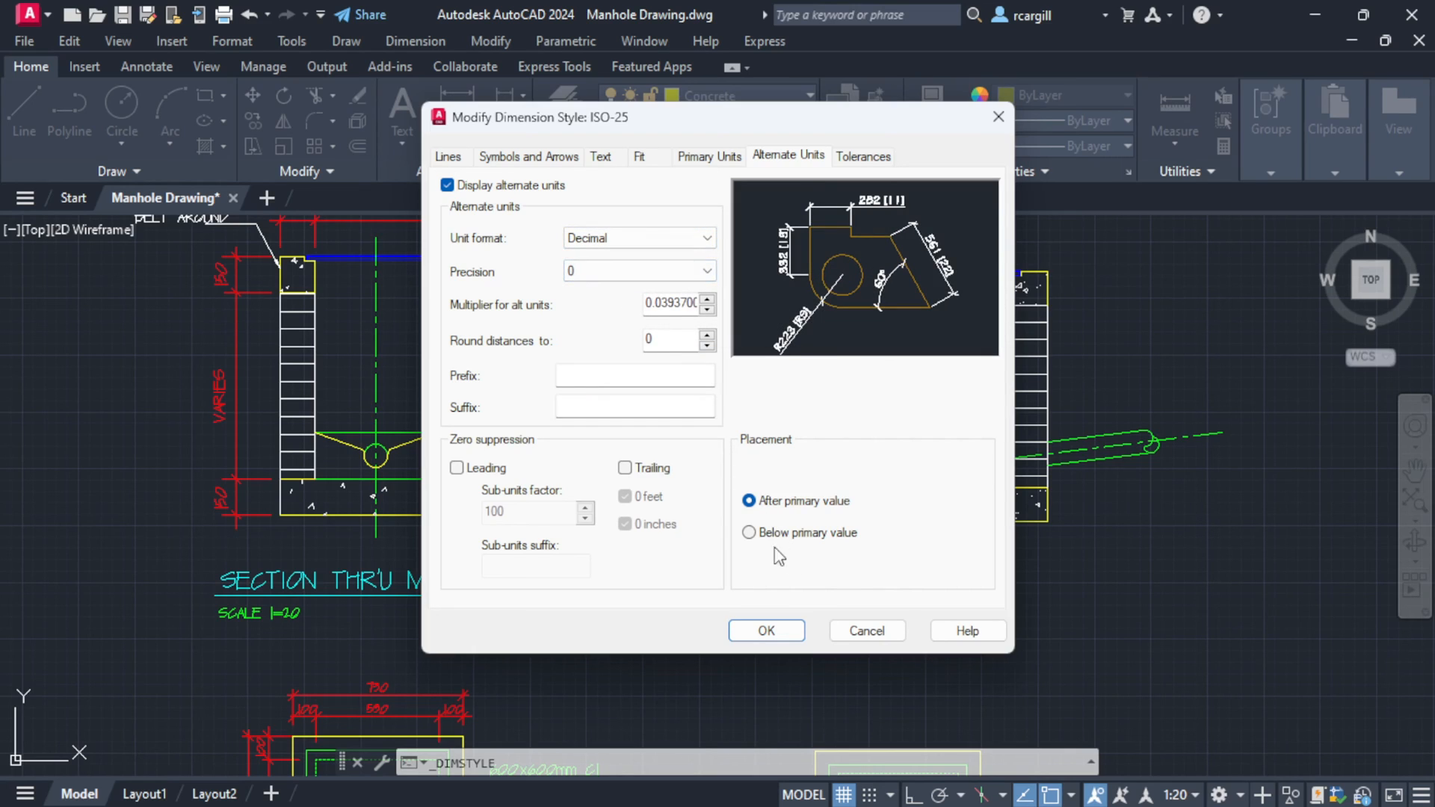
pyautogui.click(750, 533)
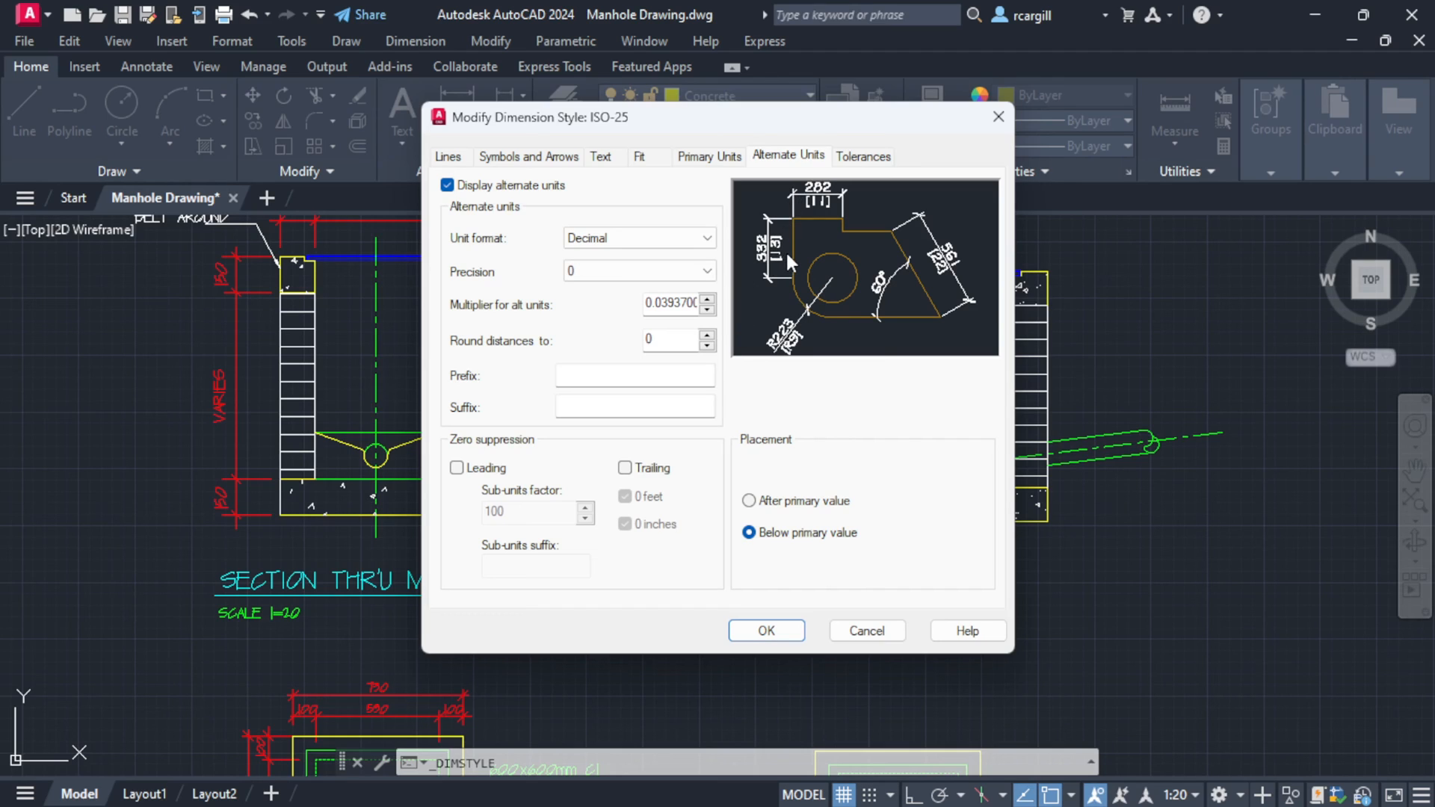
pyautogui.click(447, 186)
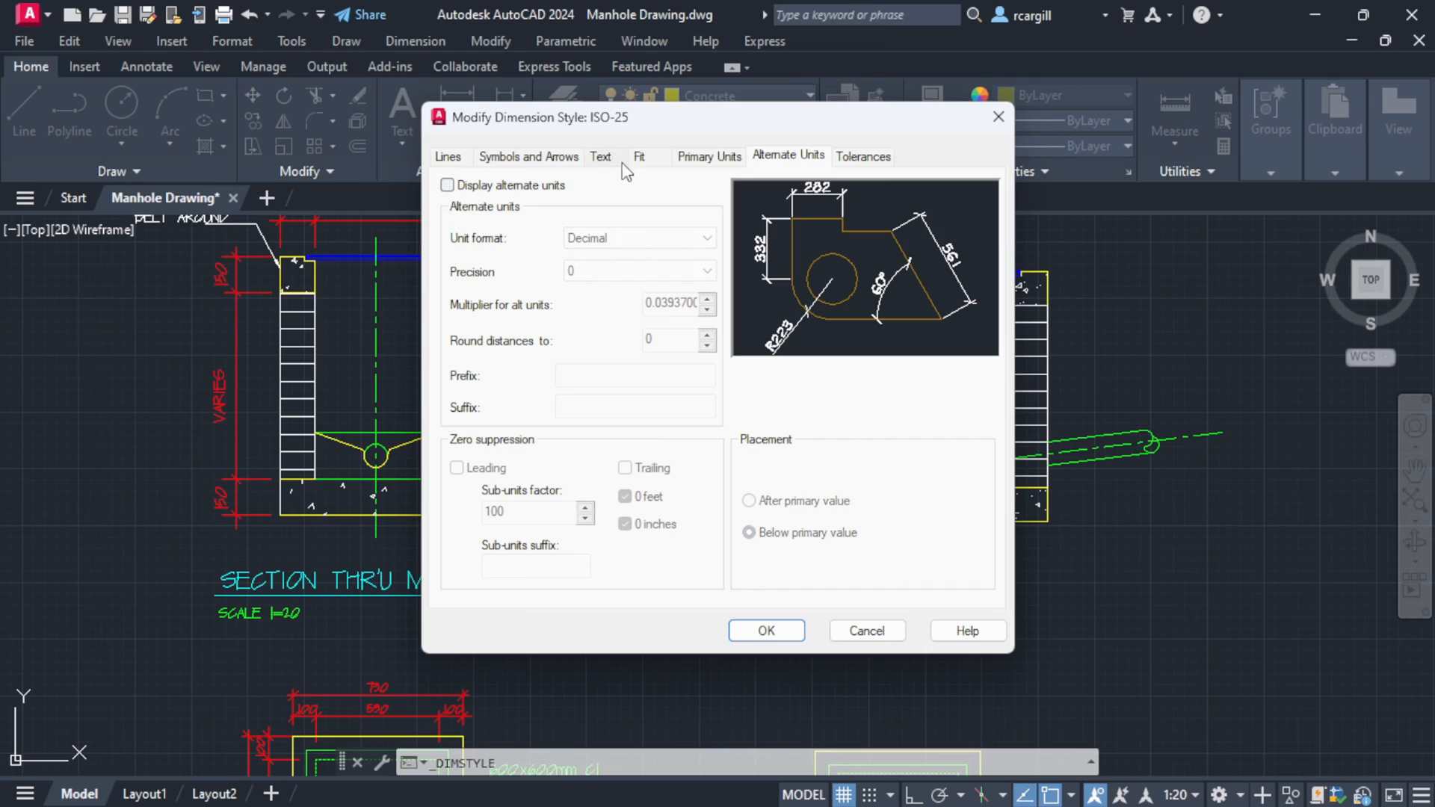
# - Set the first and second arrowheads of the ISO-25 style to Architectural tick
pyautogui.click(539, 155)
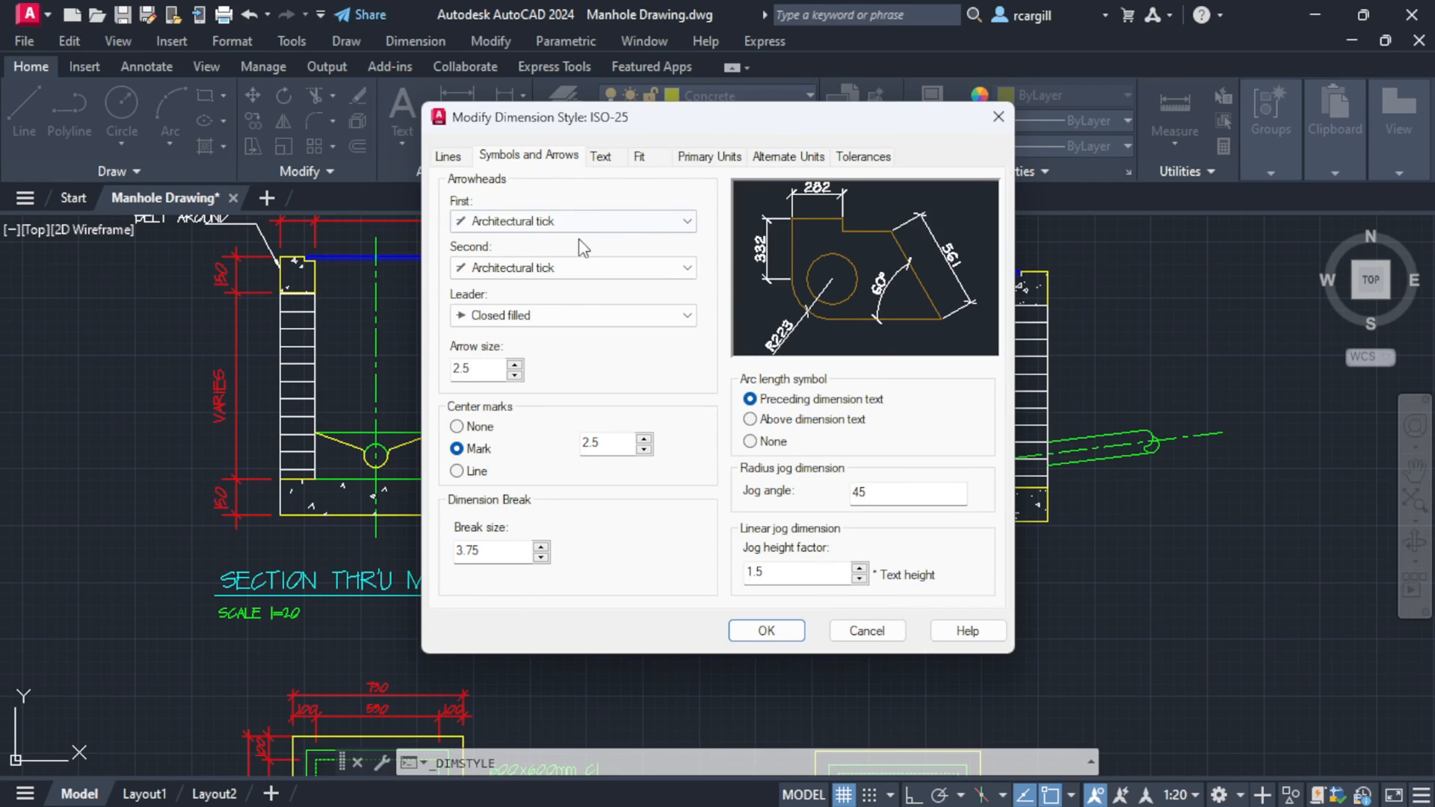
pyautogui.click(646, 225)
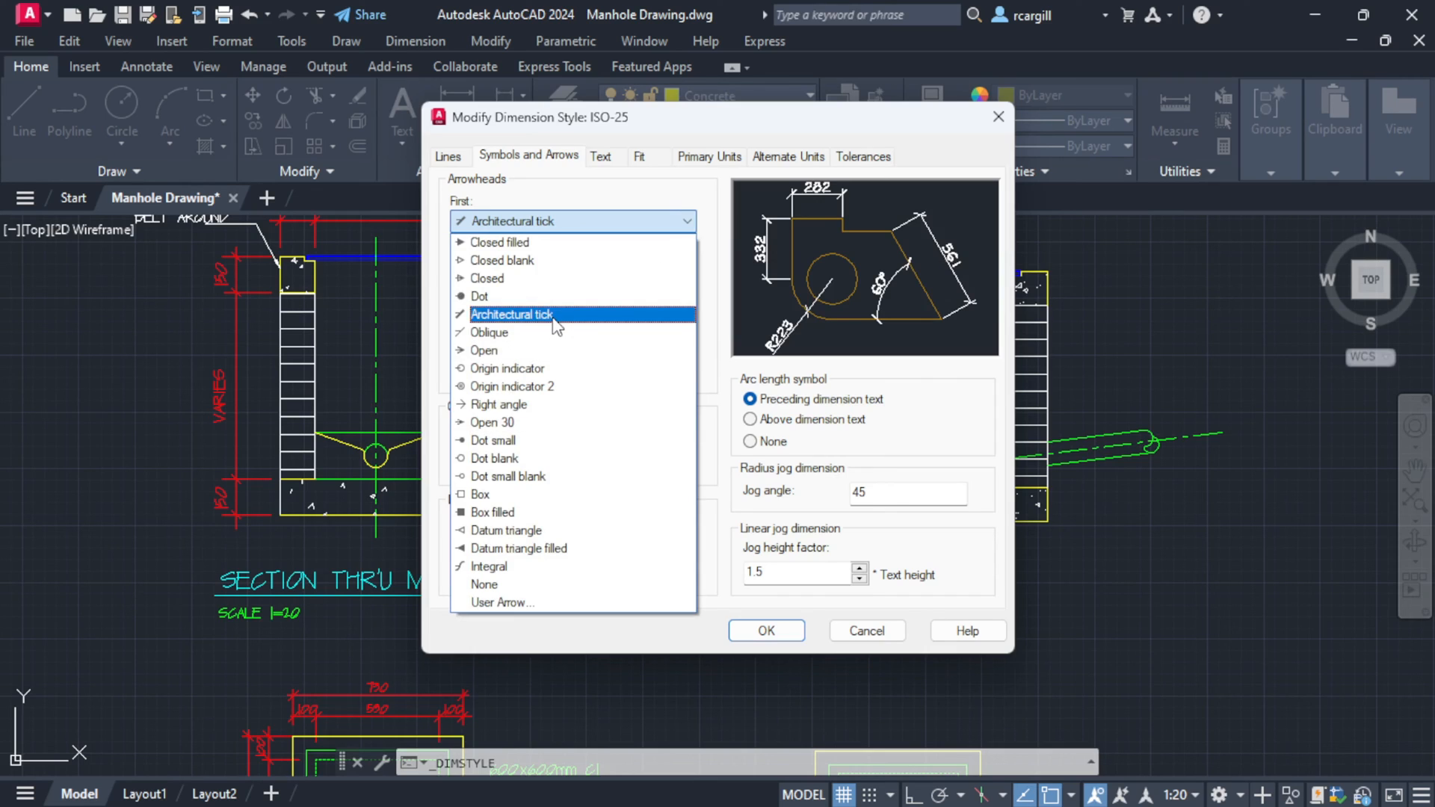
pyautogui.click(554, 315)
pyautogui.click(555, 265)
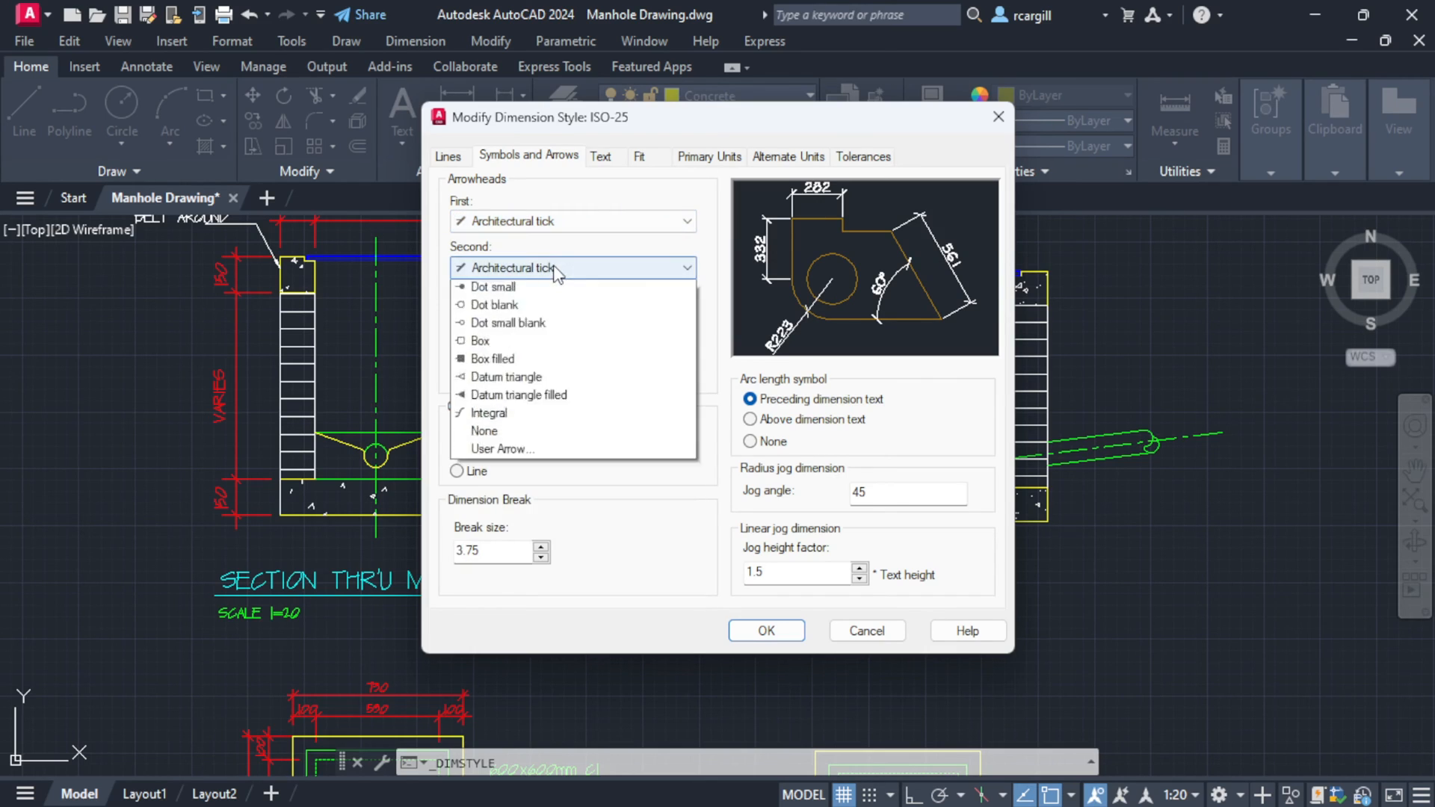
pyautogui.click(560, 365)
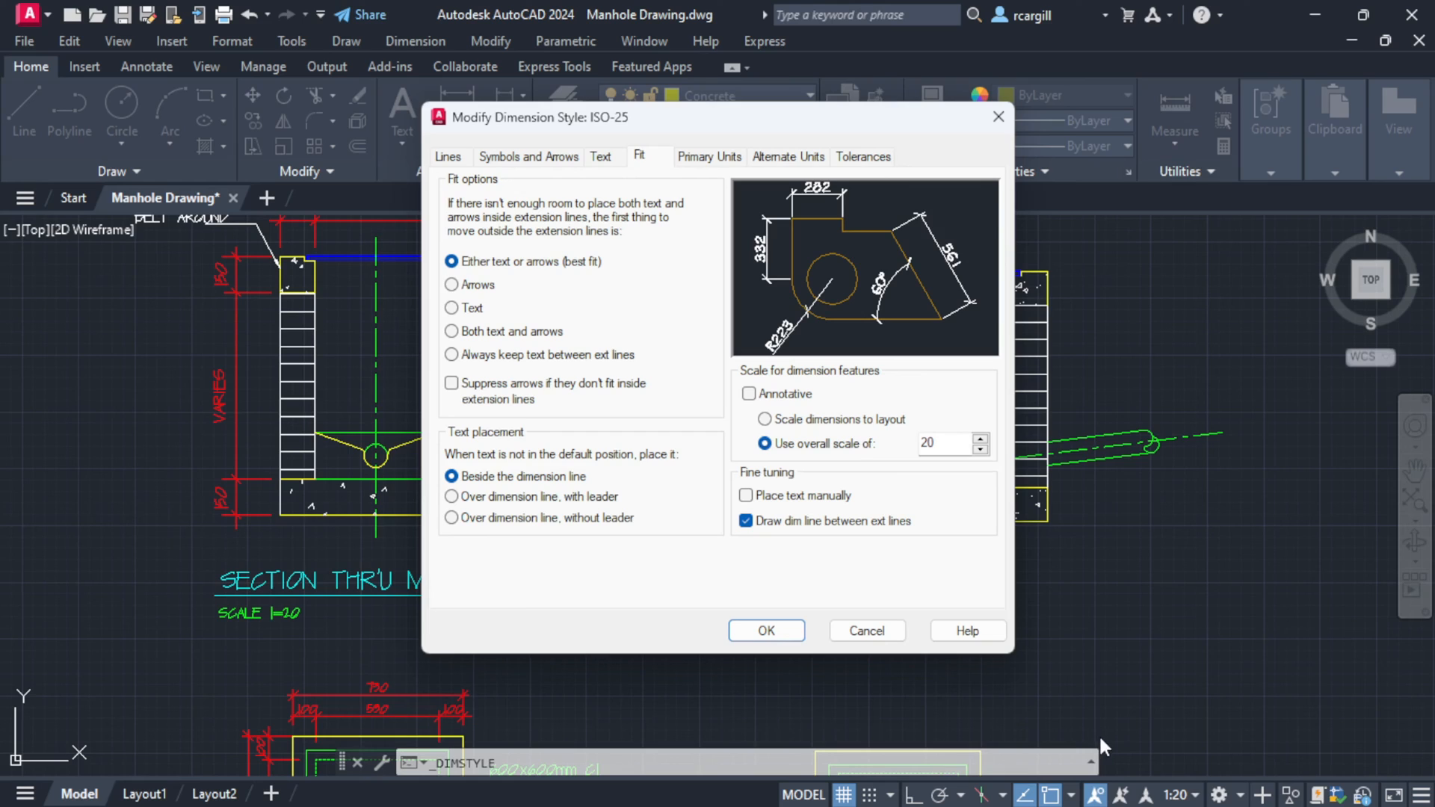
# - Keep the ISO-25 style's overall dimension scale at 20, accept the style and close the style manager
pyautogui.click(943, 443)
pyautogui.doubleClick(925, 444)
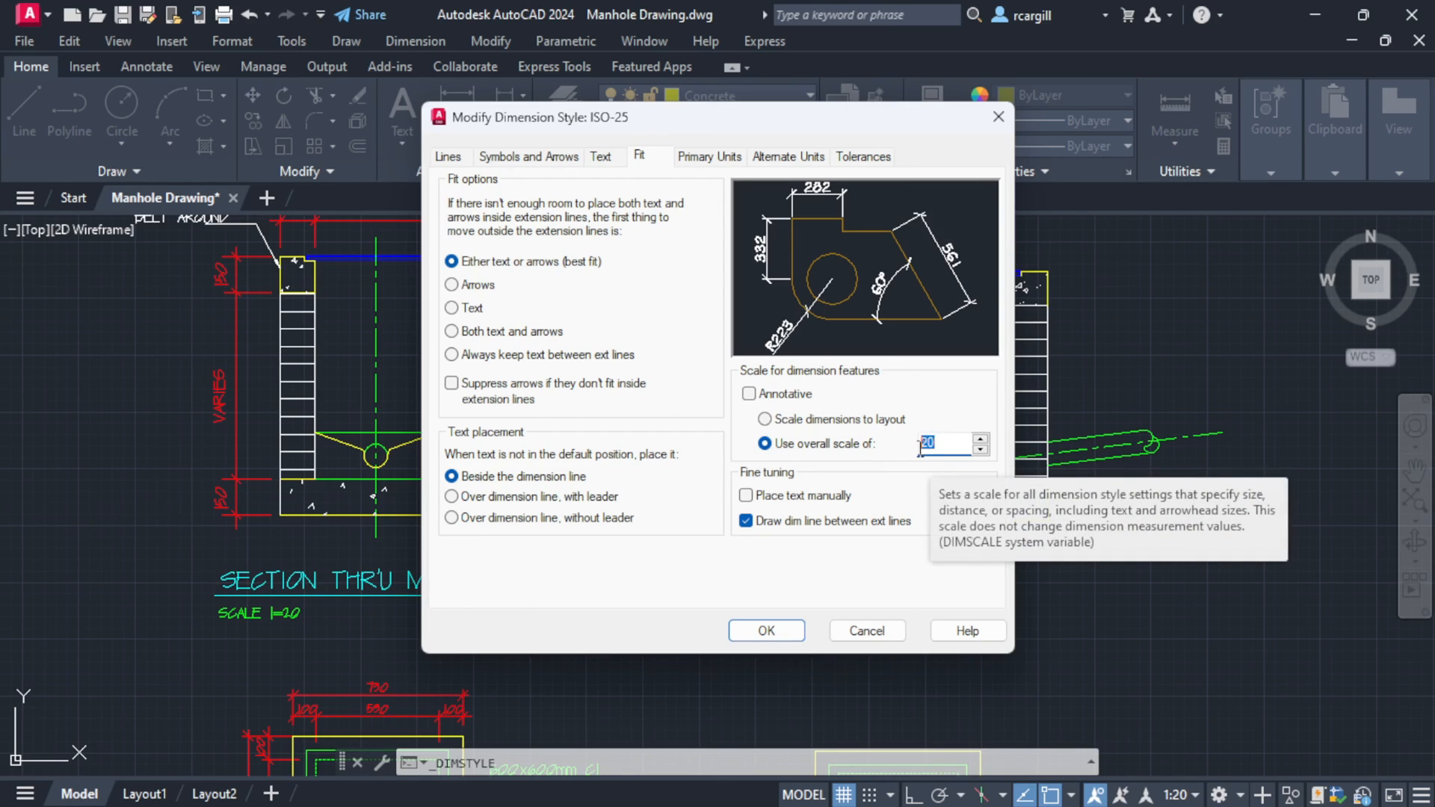
pyautogui.click(943, 441)
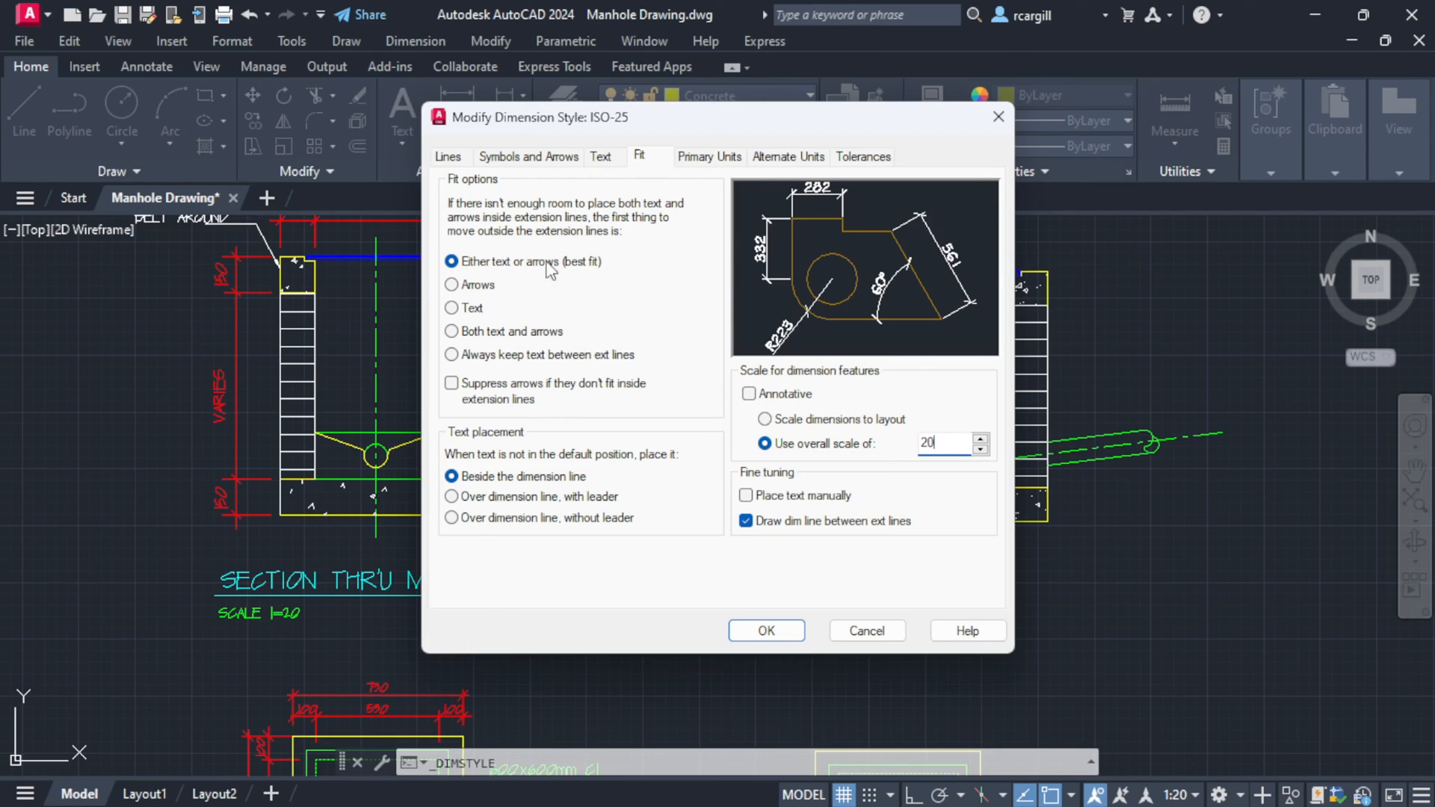
pyautogui.click(764, 626)
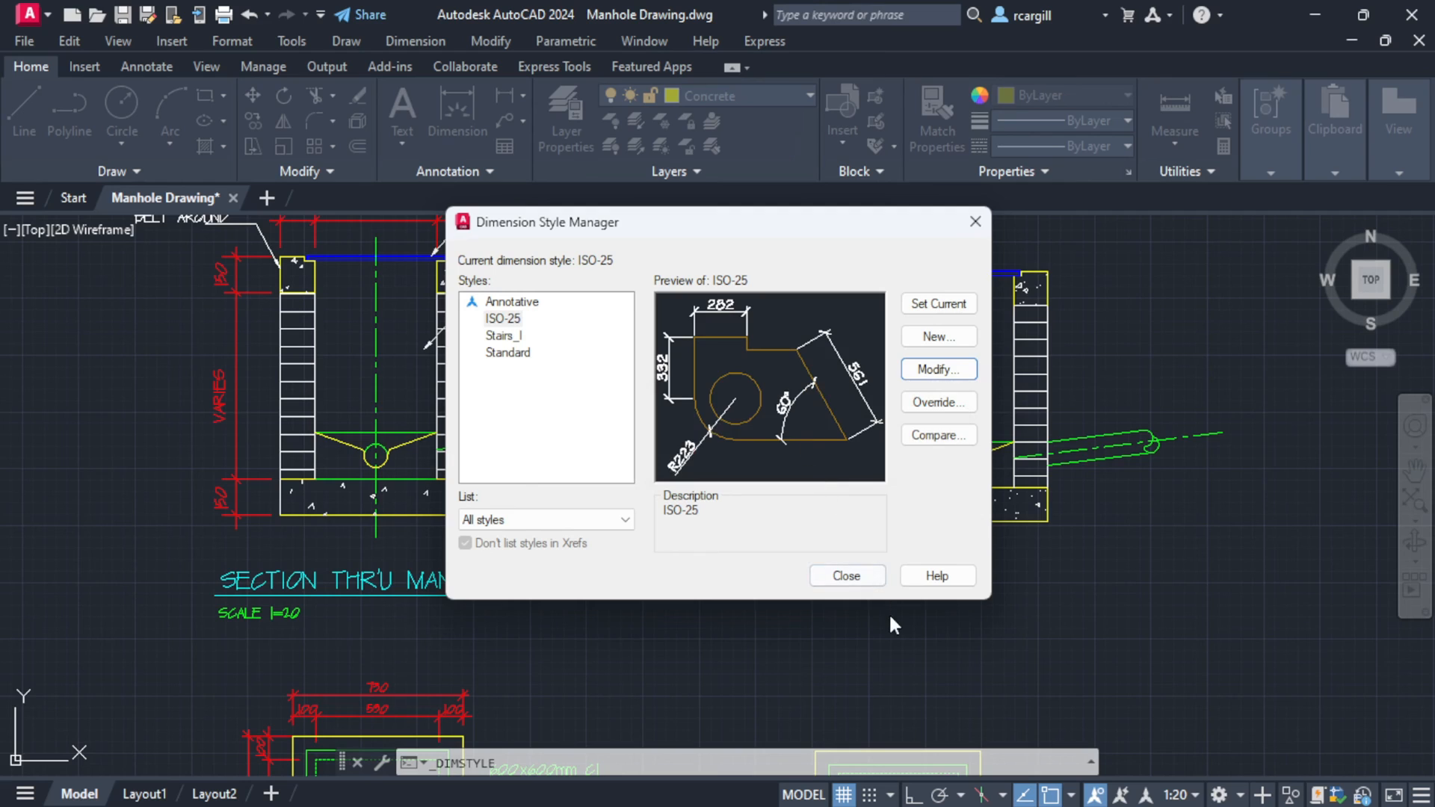
pyautogui.click(853, 576)
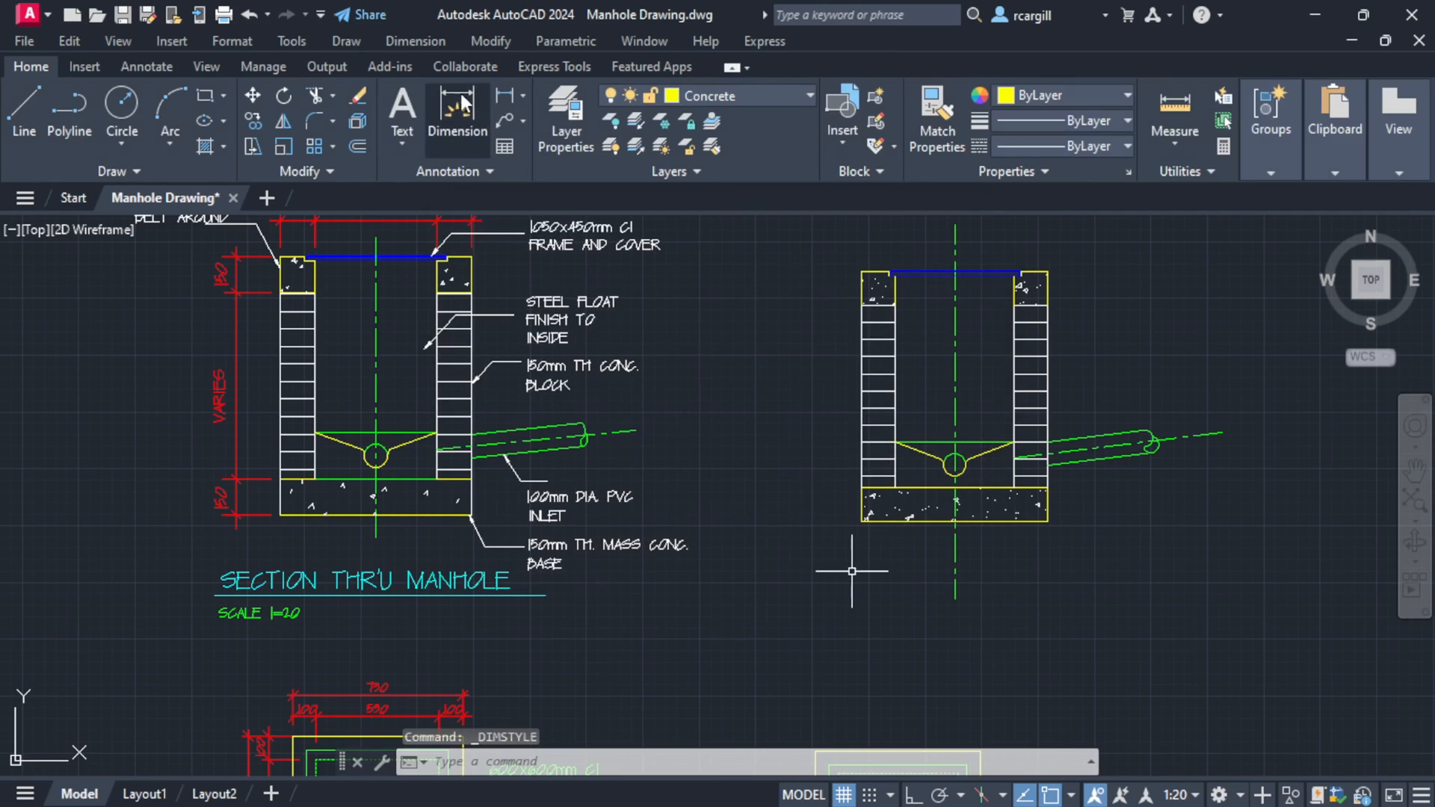
# - Examine the leader structure and leader format settings of the Standard multileader style
pyautogui.click(506, 122)
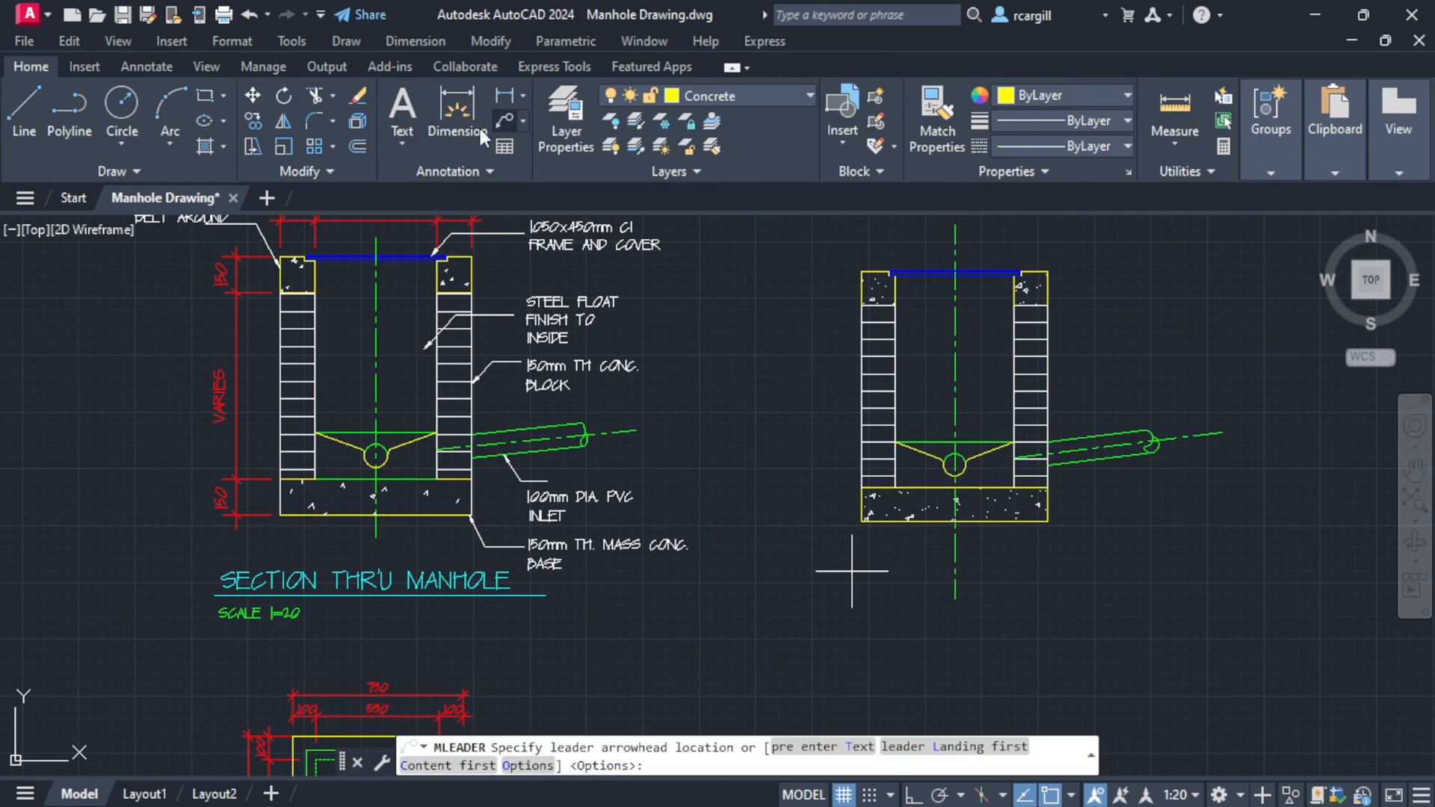
pyautogui.moveTo(448, 171)
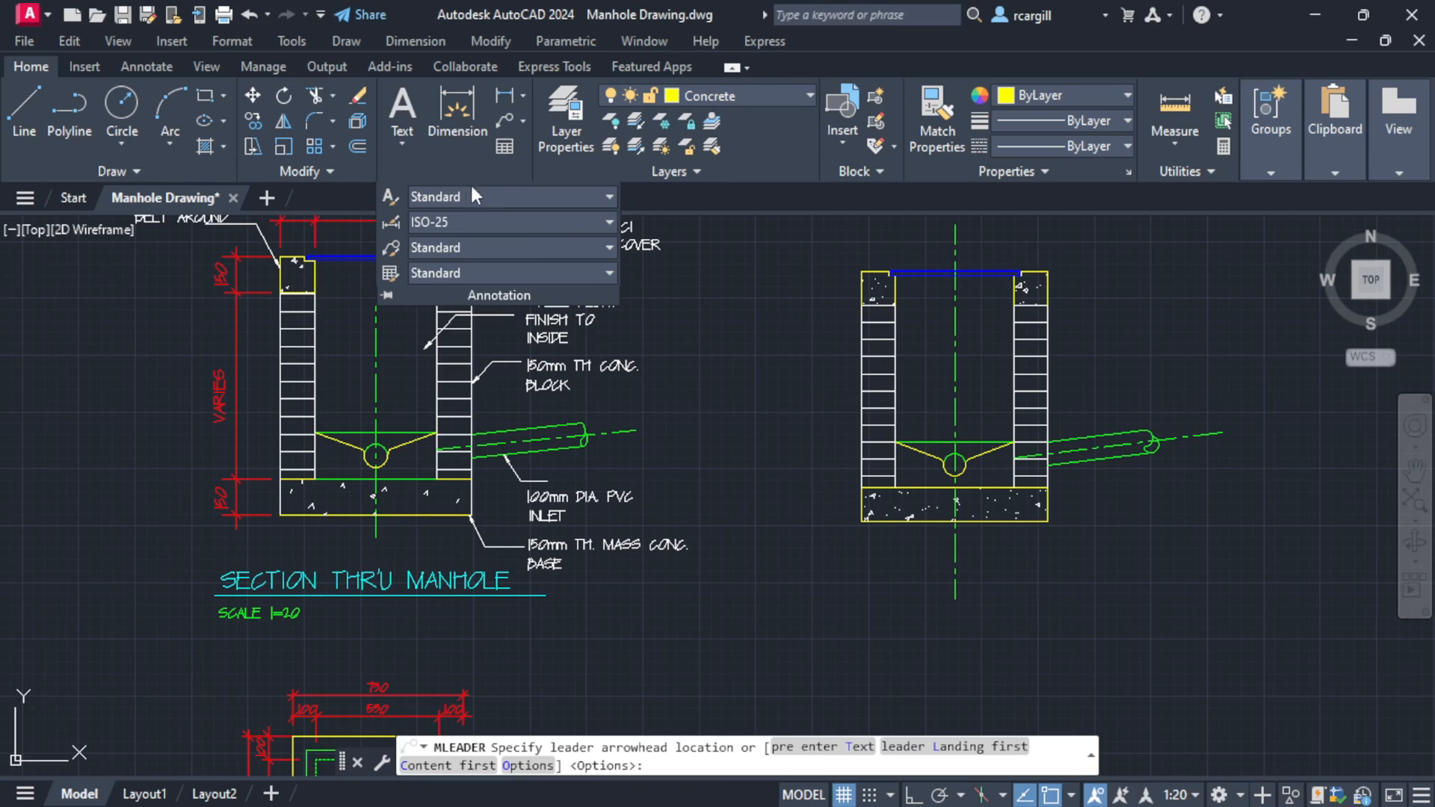
pyautogui.click(447, 244)
pyautogui.click(522, 375)
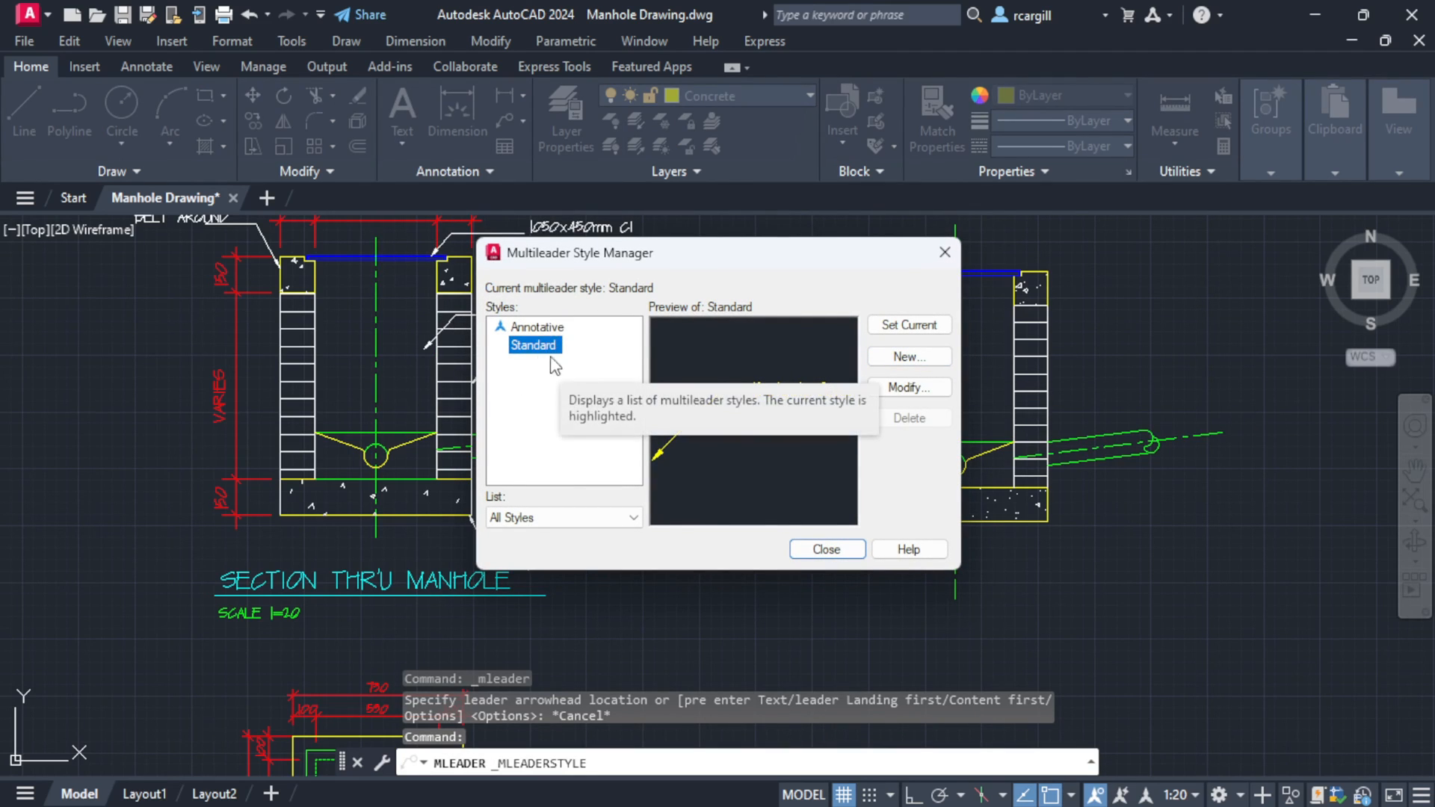
pyautogui.click(912, 389)
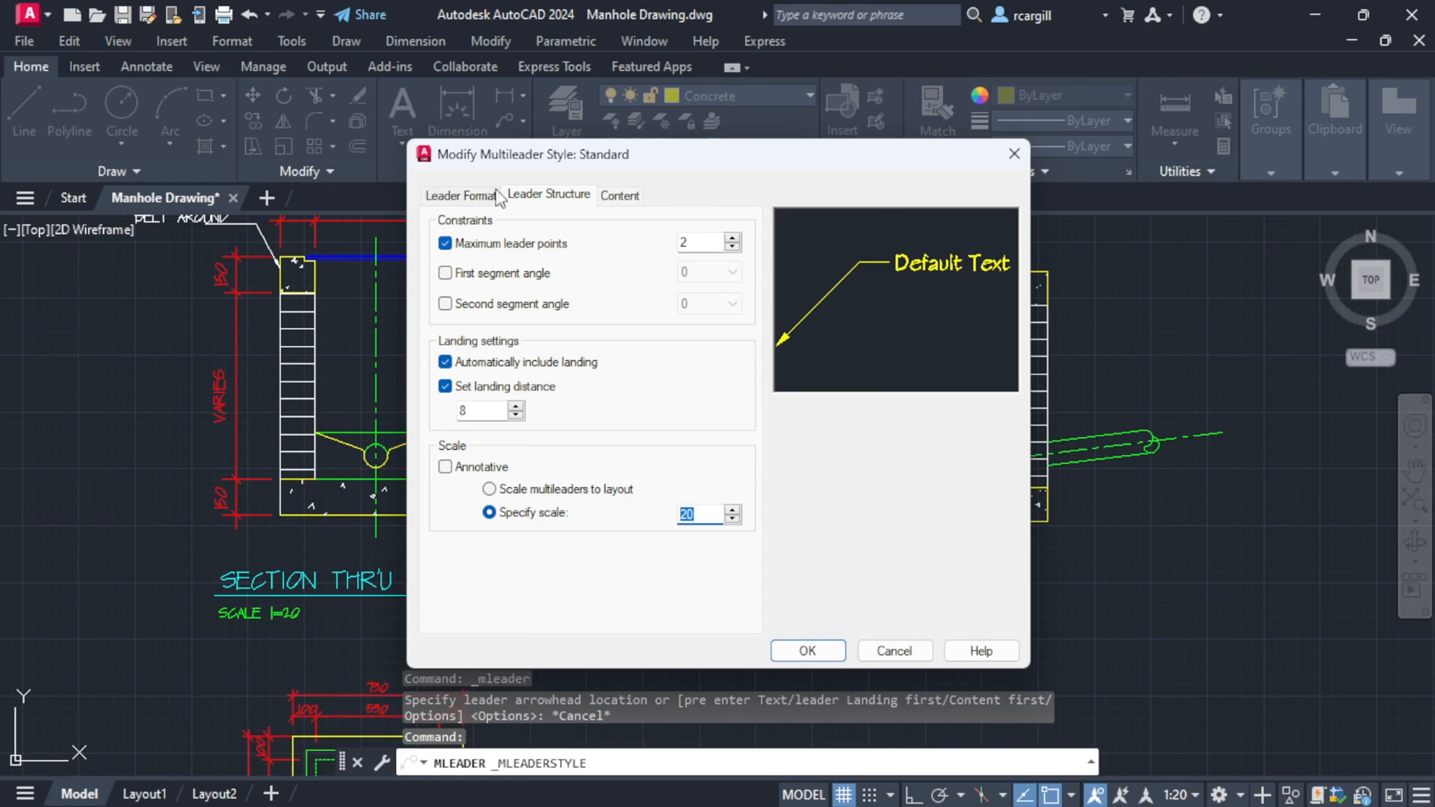
pyautogui.click(473, 196)
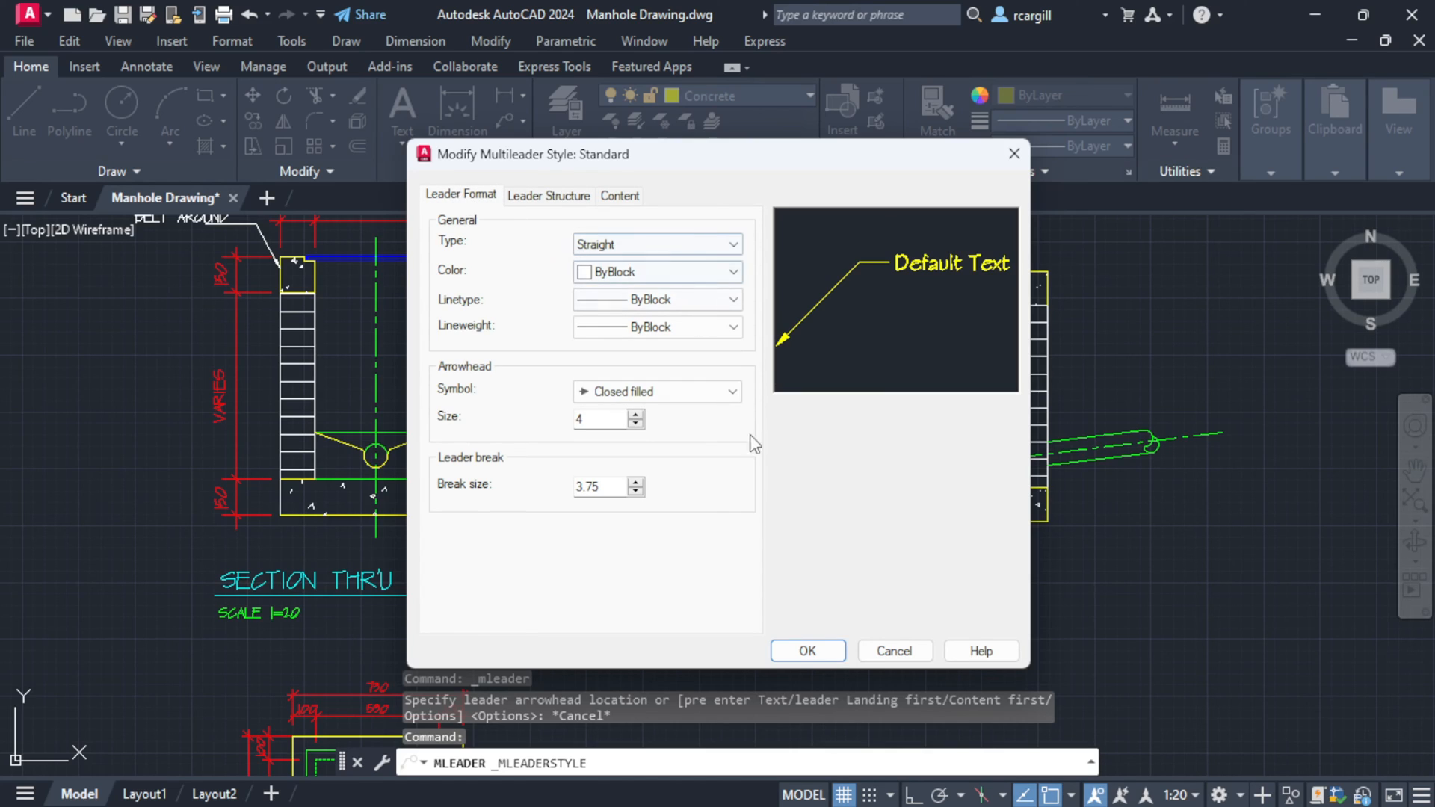
pyautogui.click(808, 650)
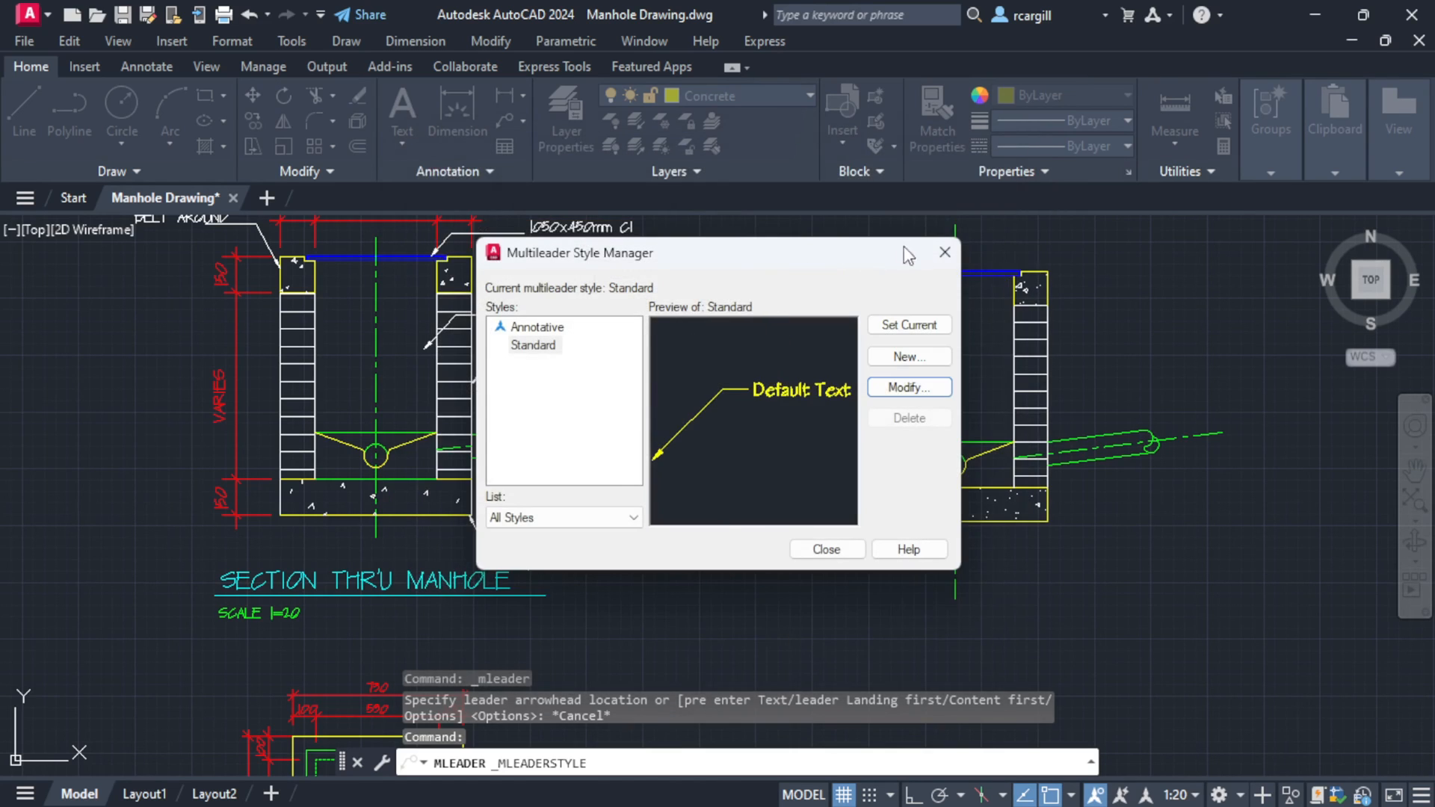
pyautogui.click(945, 253)
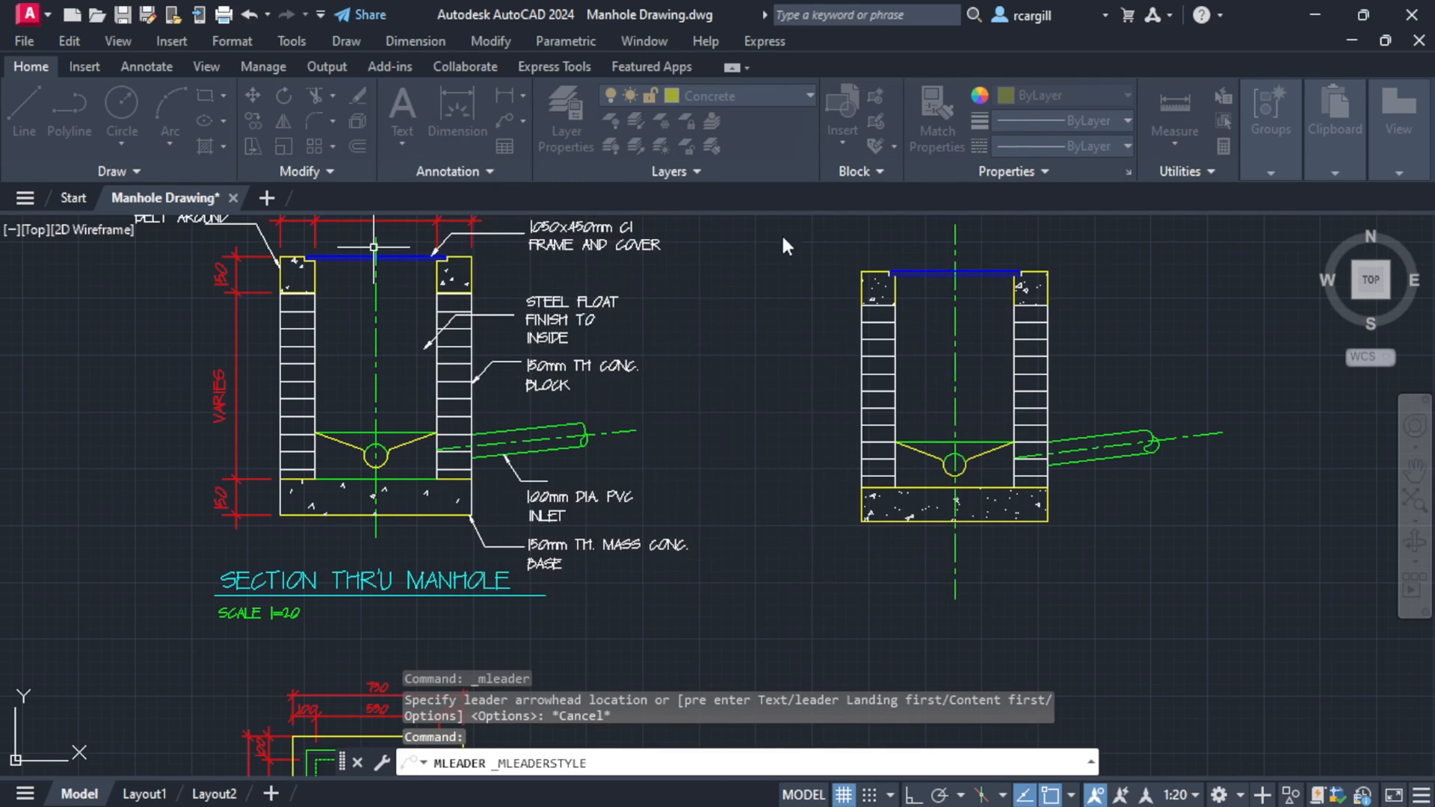
# - Check the Standard text style's font and browse the other available fonts
pyautogui.click(446, 172)
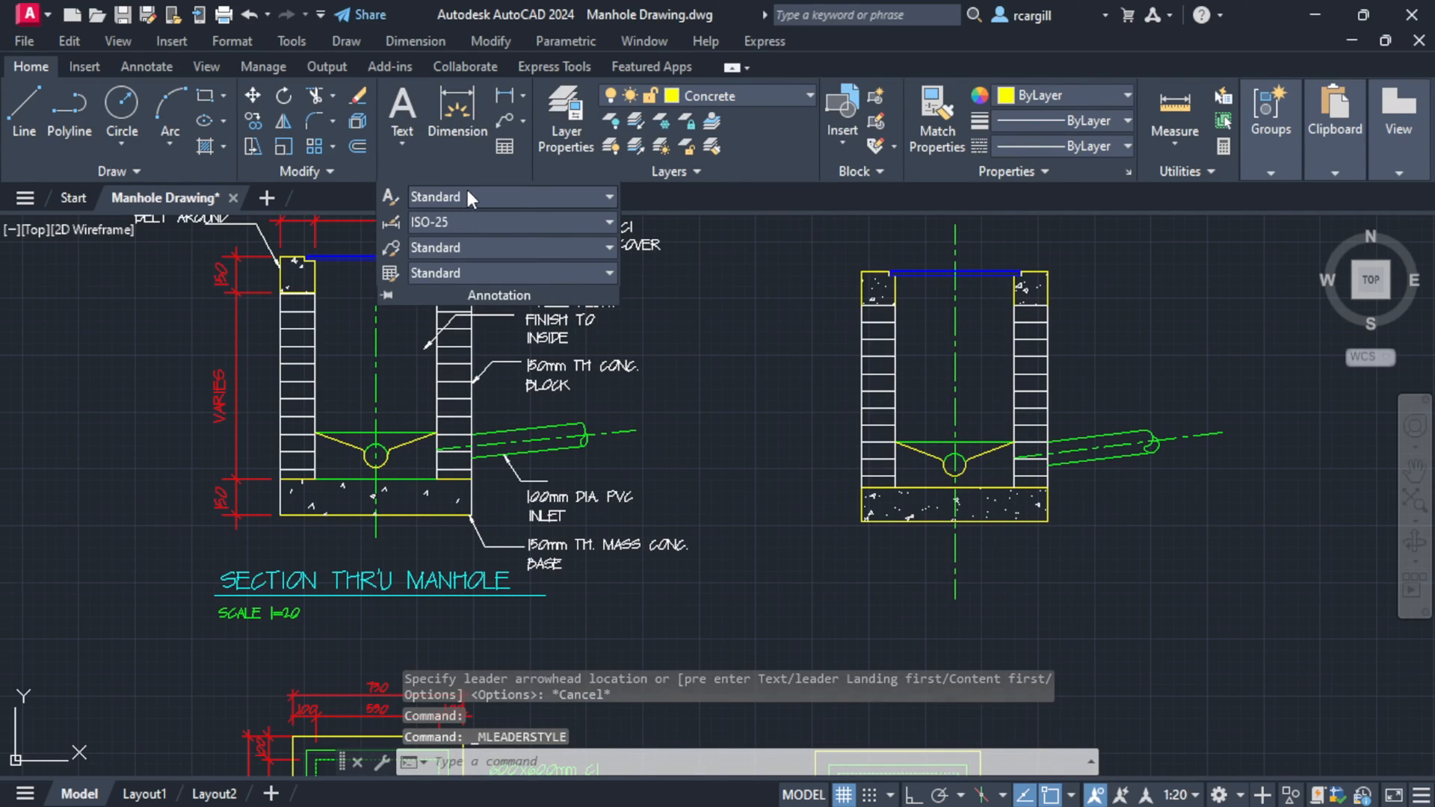
pyautogui.click(465, 188)
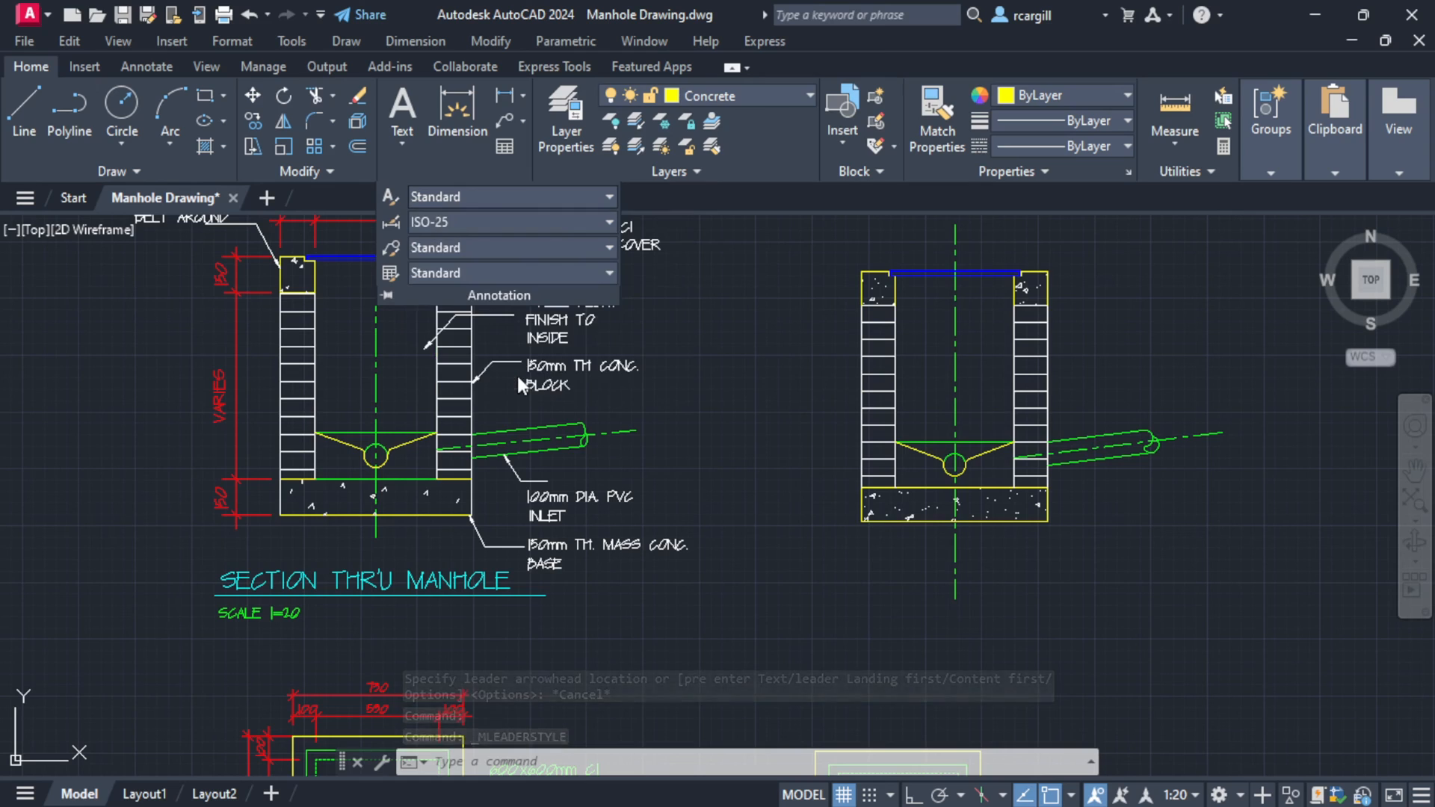
pyautogui.click(517, 376)
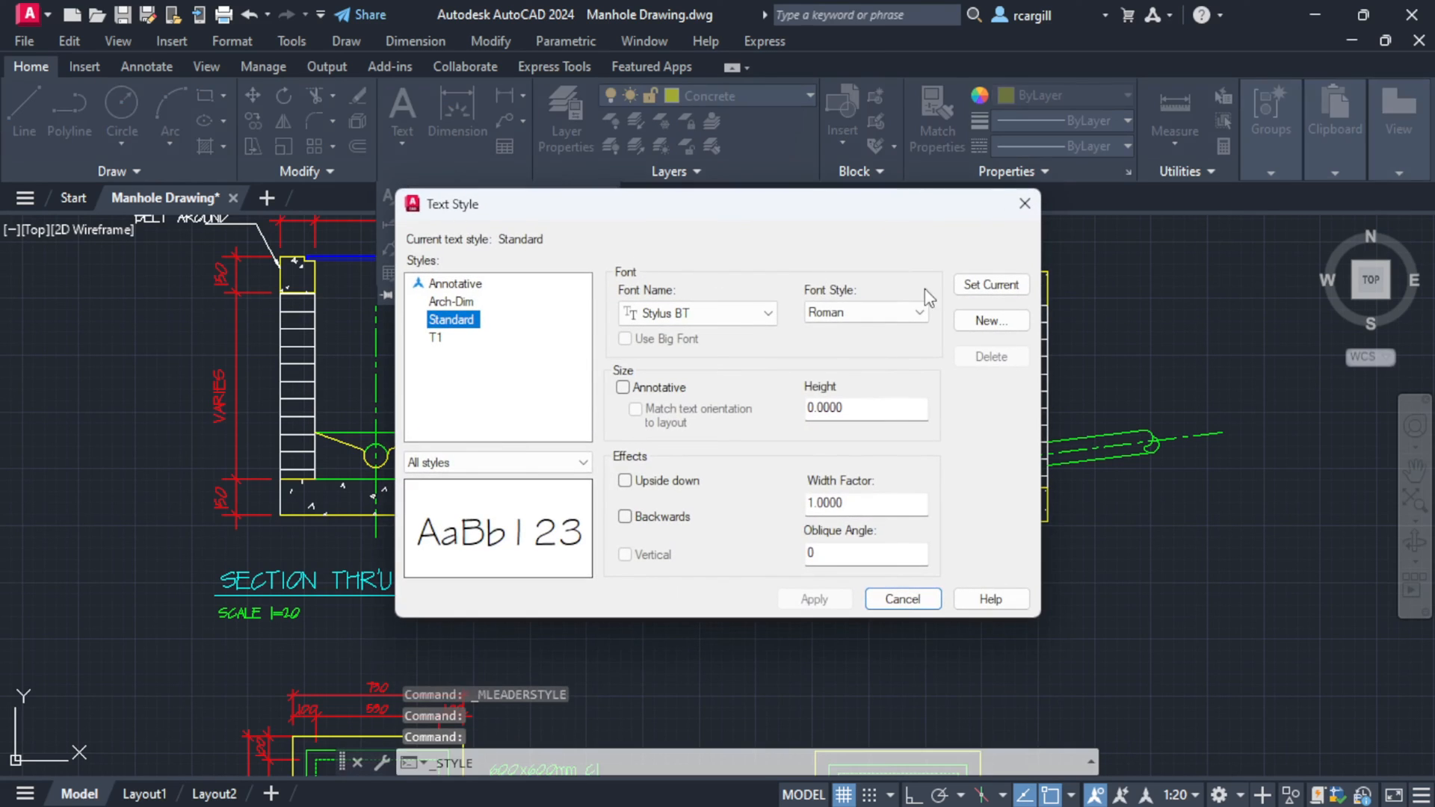
pyautogui.click(737, 314)
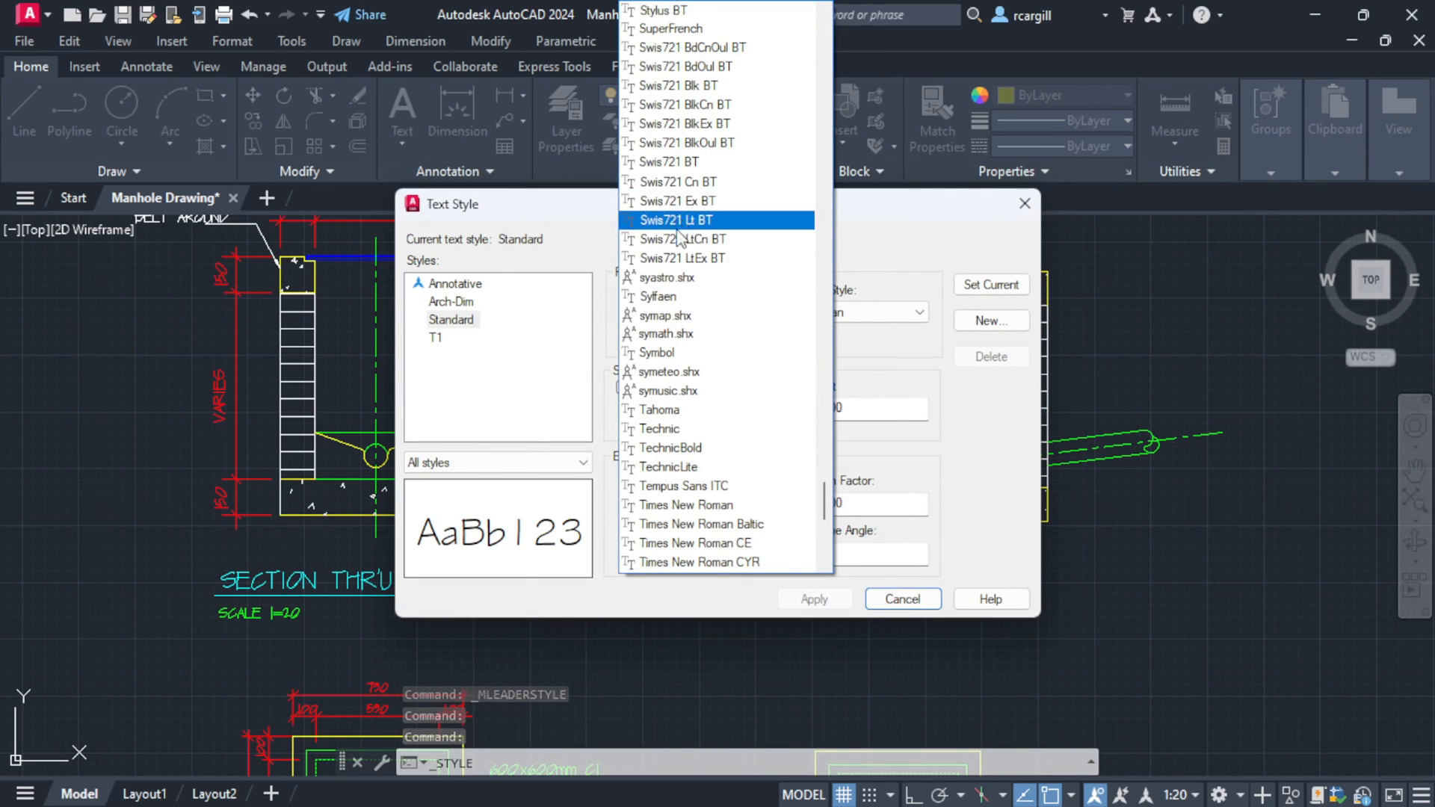
pyautogui.scroll(1, 687, 203)
pyautogui.scroll(4, 686, 212)
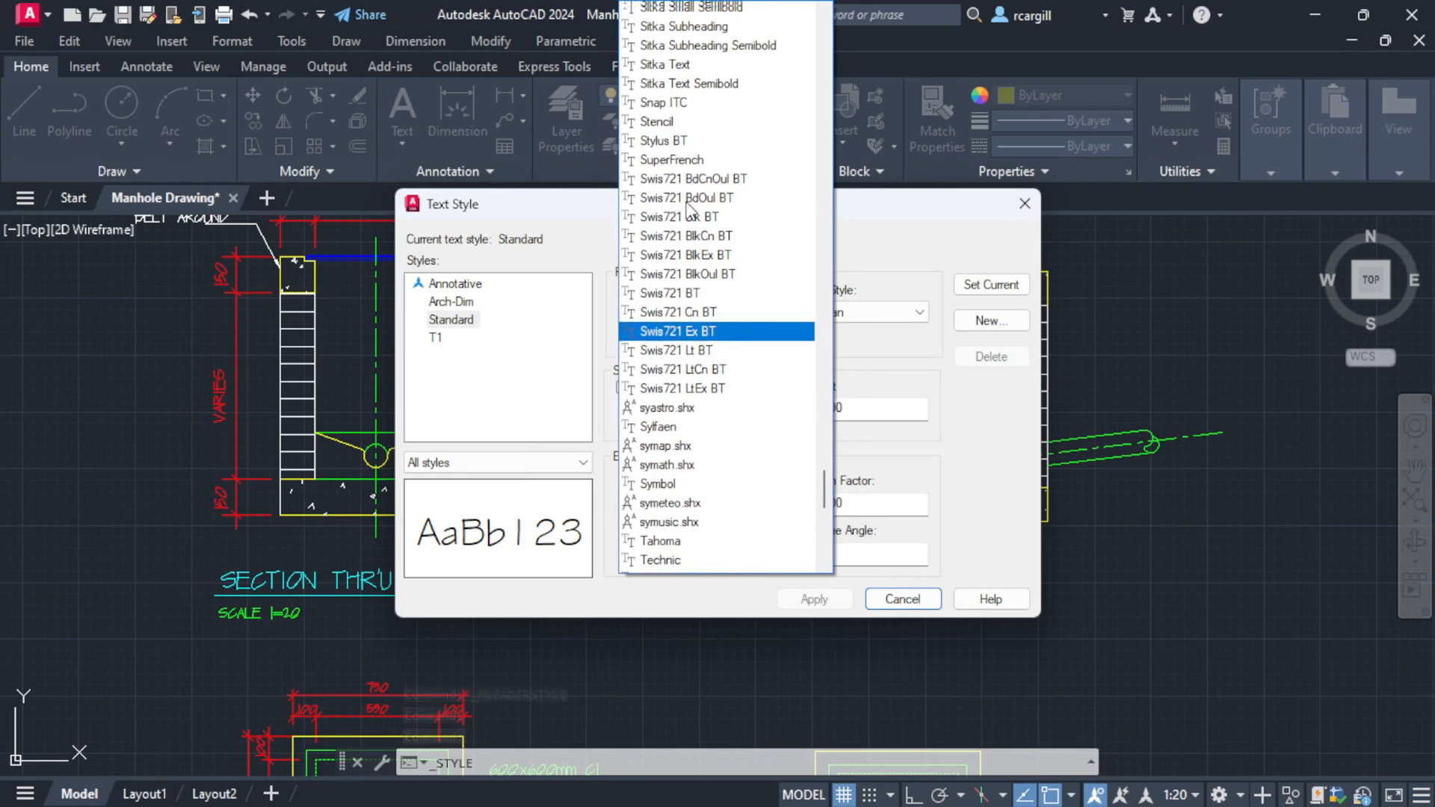
pyautogui.scroll(2, 688, 105)
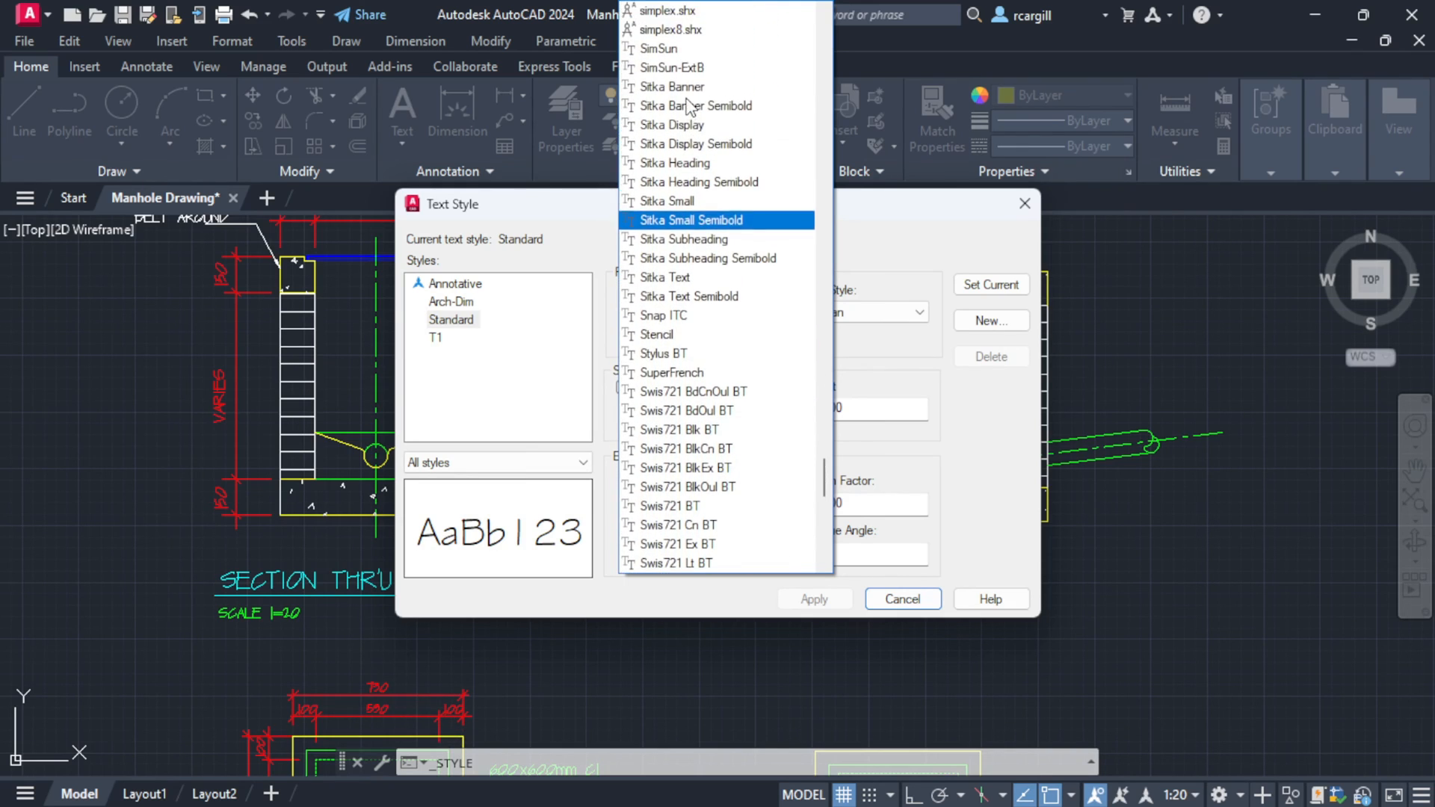
pyautogui.click(917, 217)
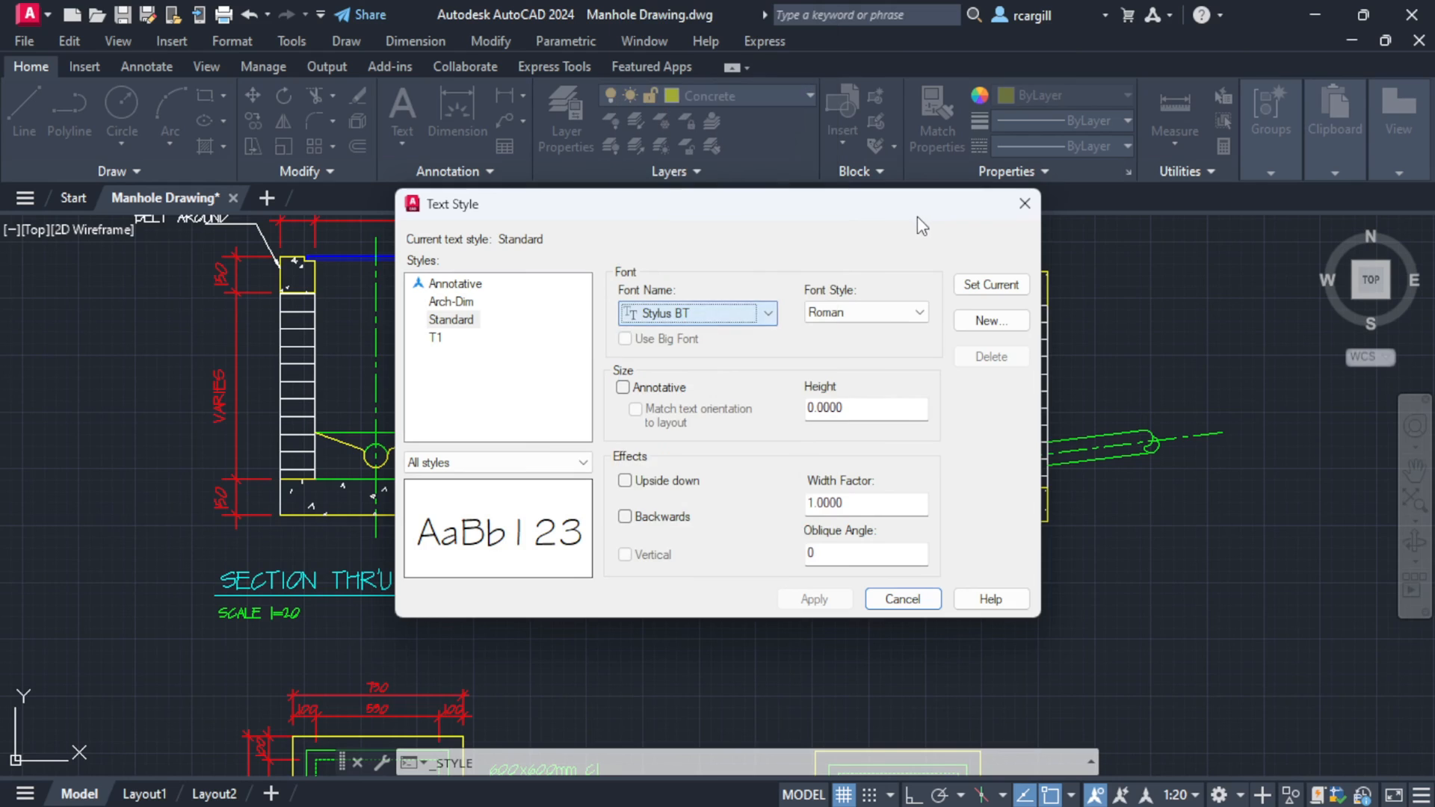
pyautogui.click(1024, 204)
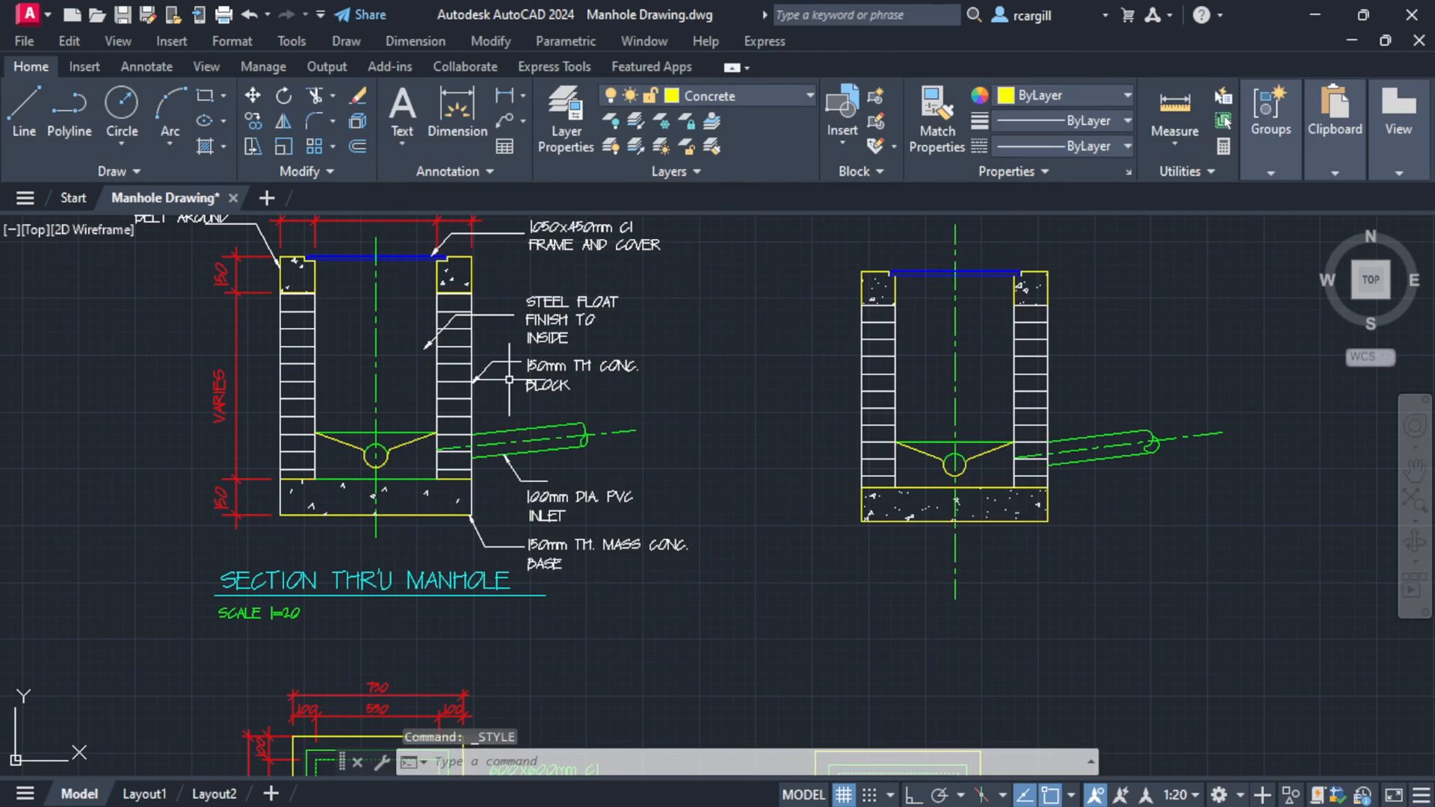
# - Make SECTIONS the current layer for dimensioning
pyautogui.click(453, 107)
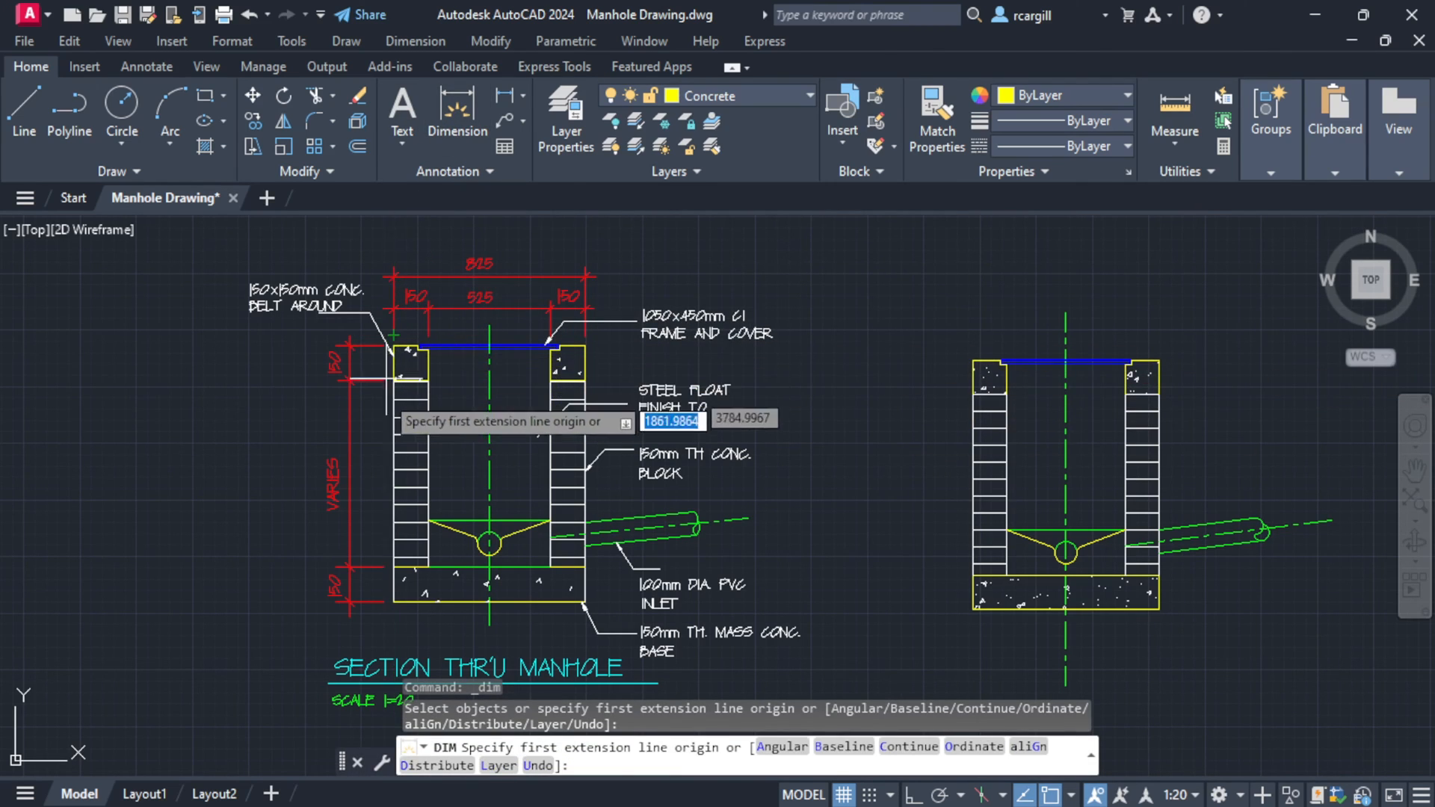
pyautogui.press('Escape')
pyautogui.moveTo(979, 348); pyautogui.dragTo(996, 336, button='middle')
pyautogui.click(770, 96)
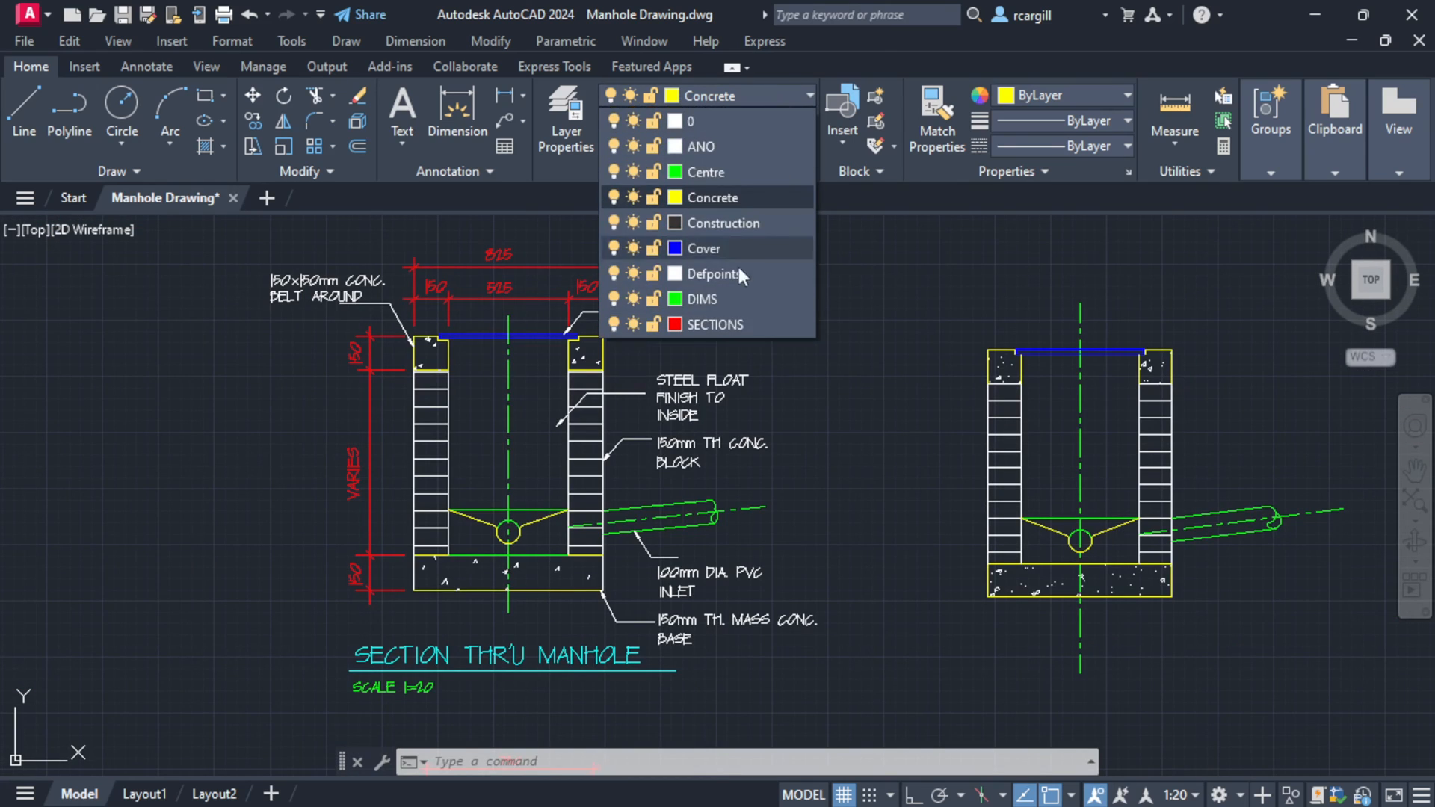
pyautogui.click(716, 325)
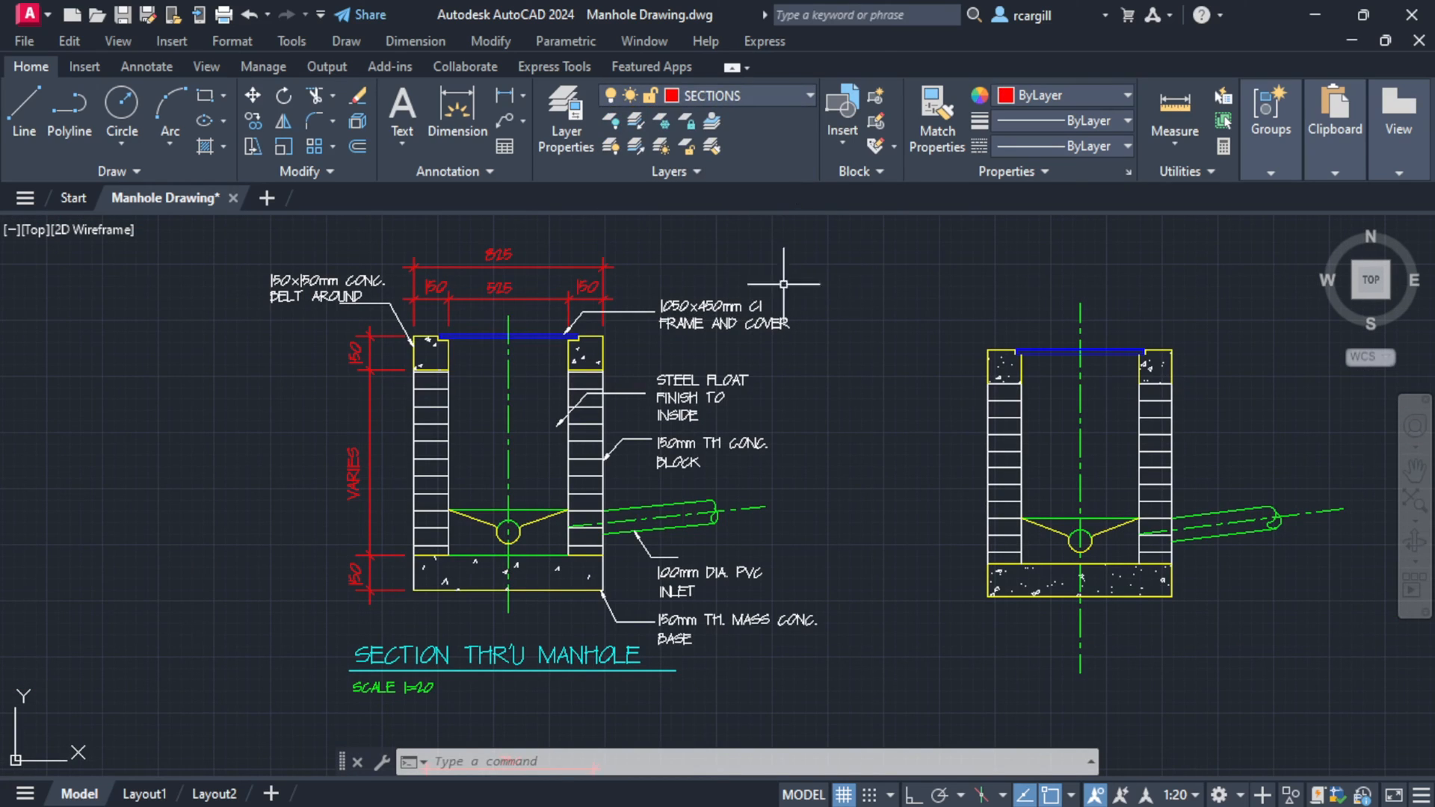
# - Dimension the height of the new section's left concrete belt, with the dimension line outside the wall
pyautogui.click(457, 112)
pyautogui.scroll(5, 1017, 366)
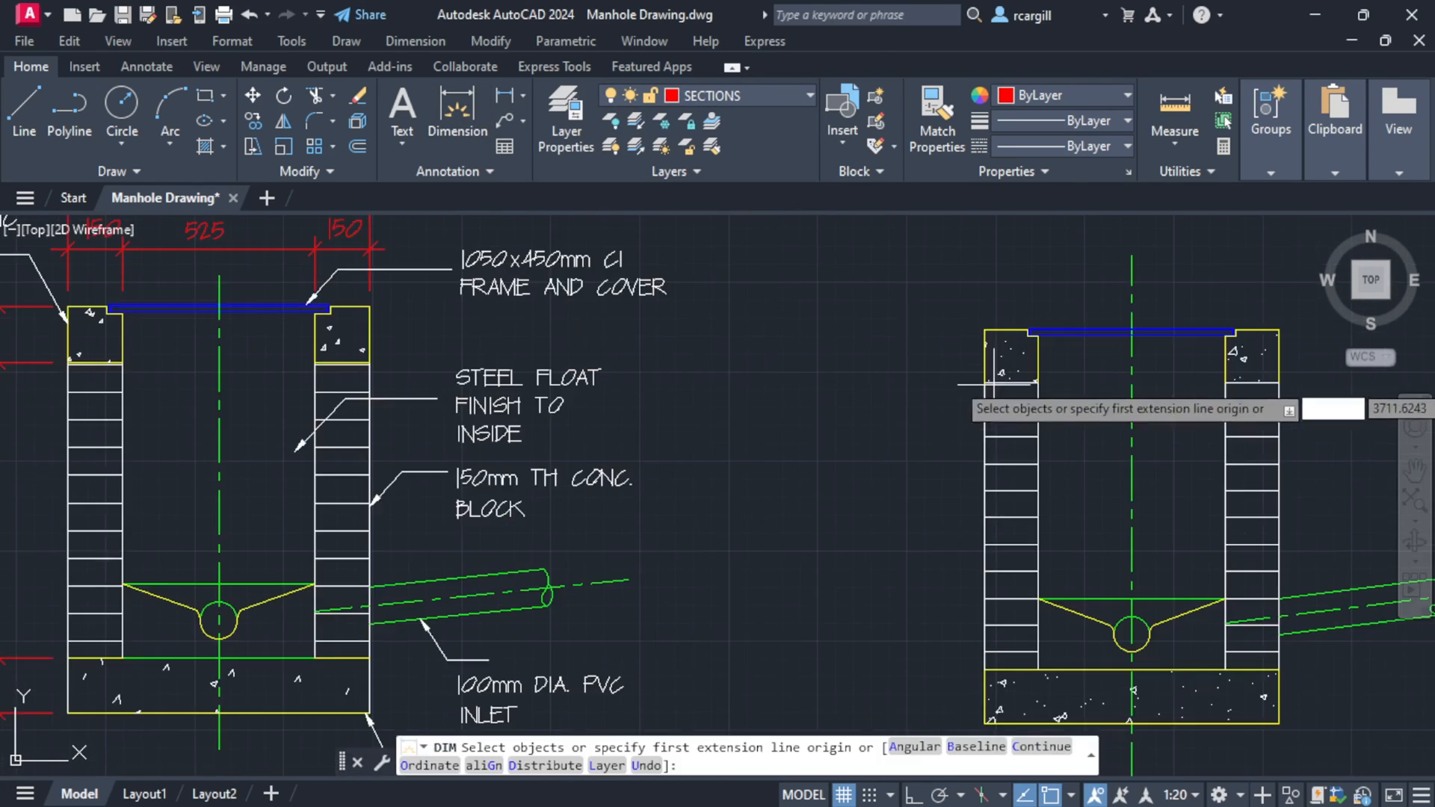
pyautogui.click(913, 301)
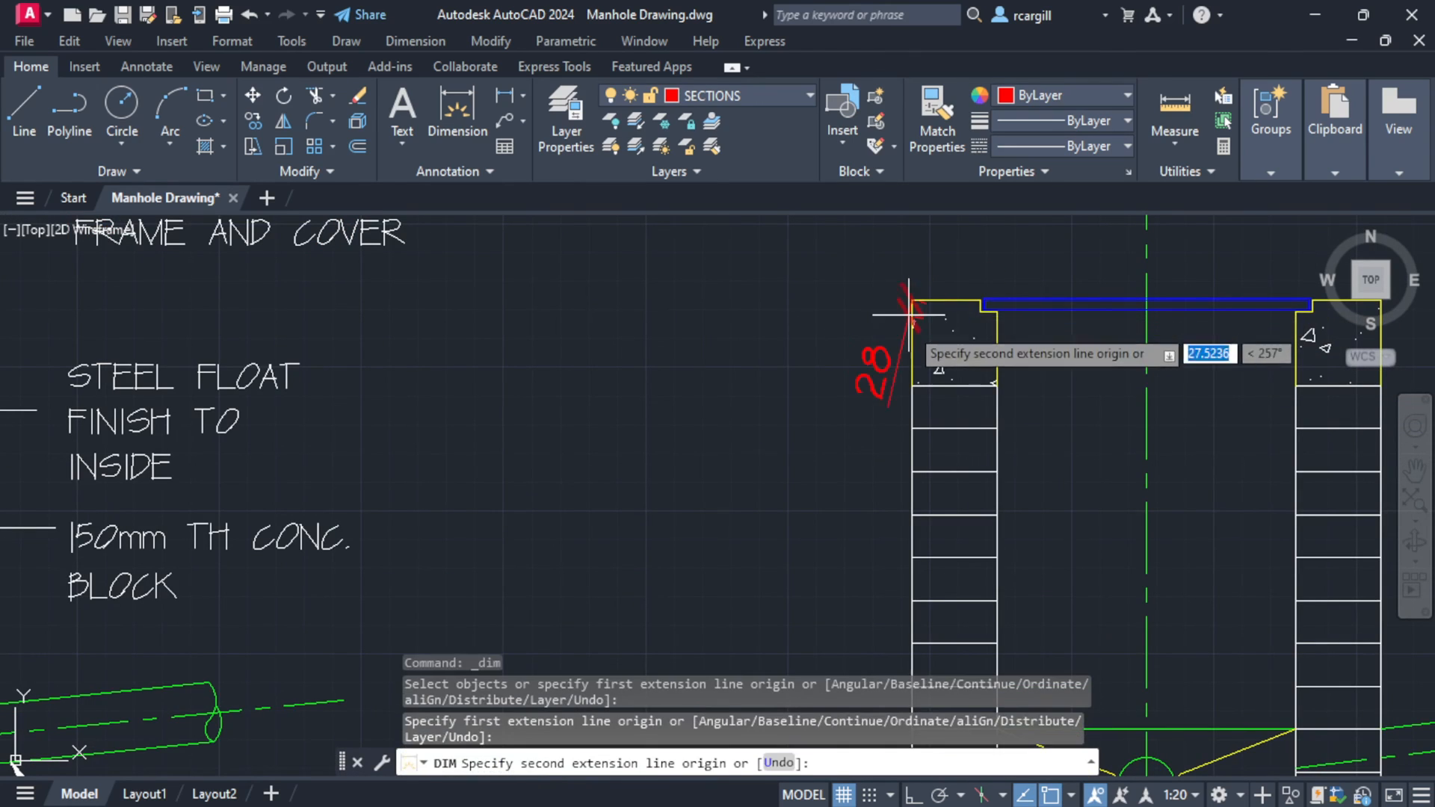
pyautogui.scroll(4, 920, 362)
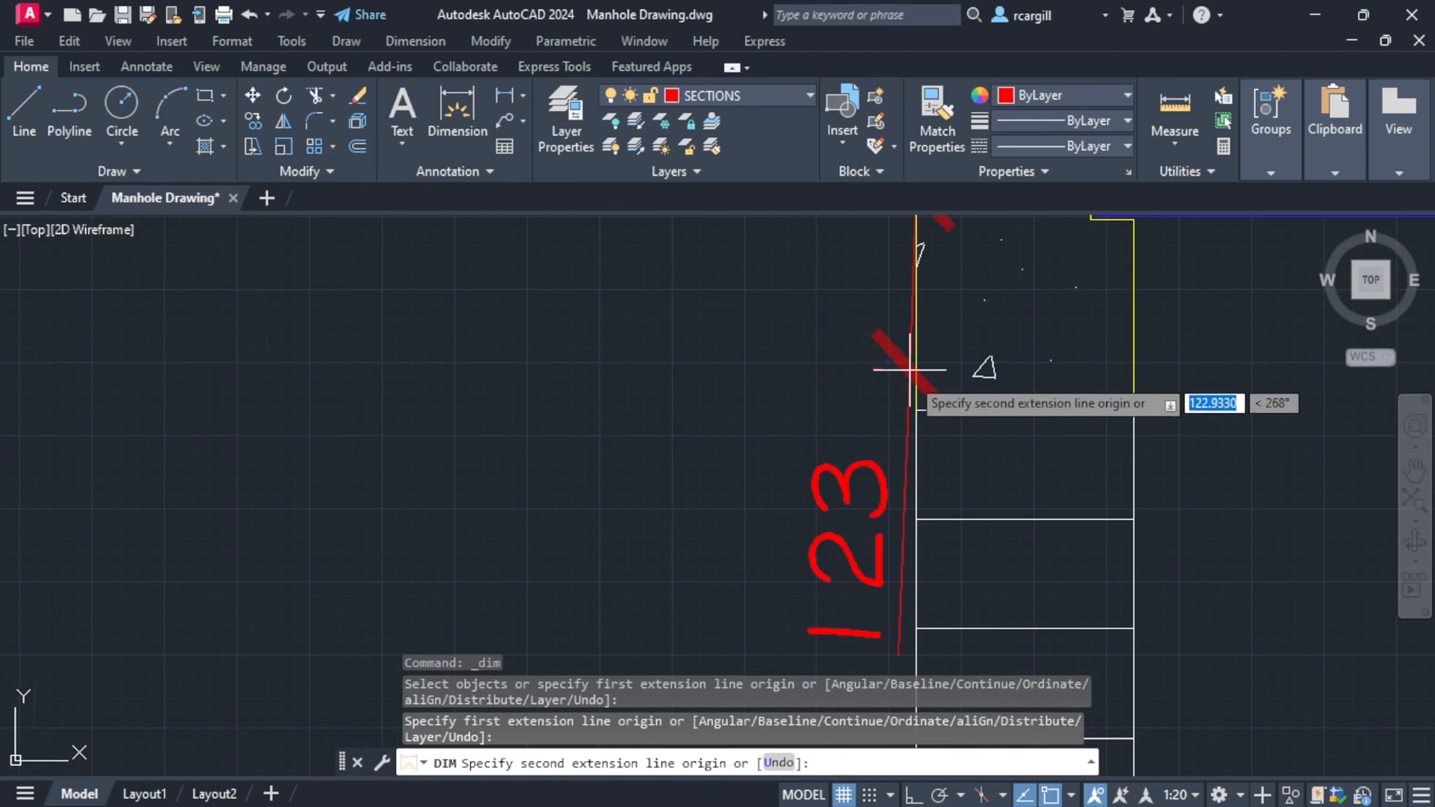
pyautogui.click(916, 411)
pyautogui.scroll(-3, 804, 423)
pyautogui.click(794, 432)
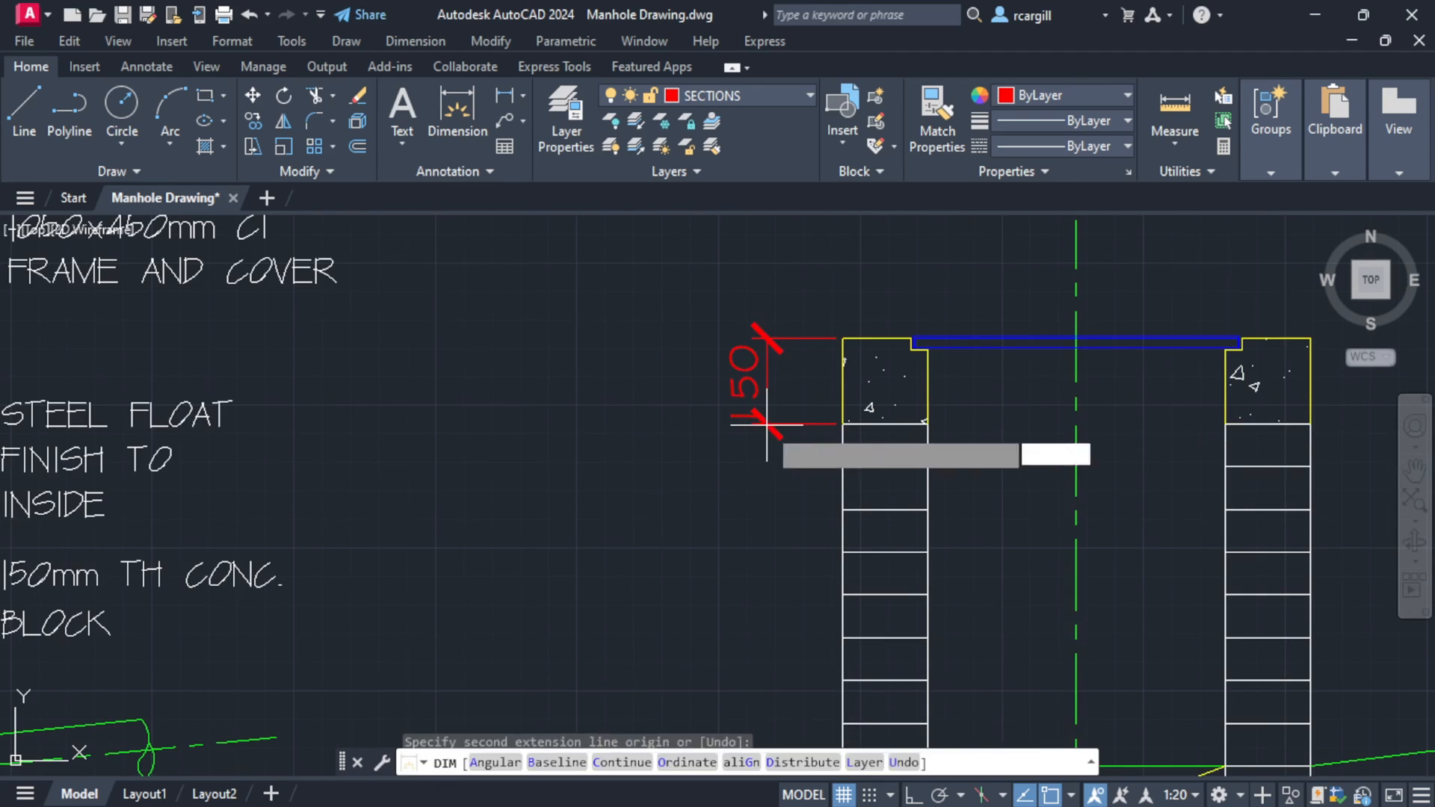
pyautogui.scroll(-4, 979, 474)
pyautogui.press('Return')
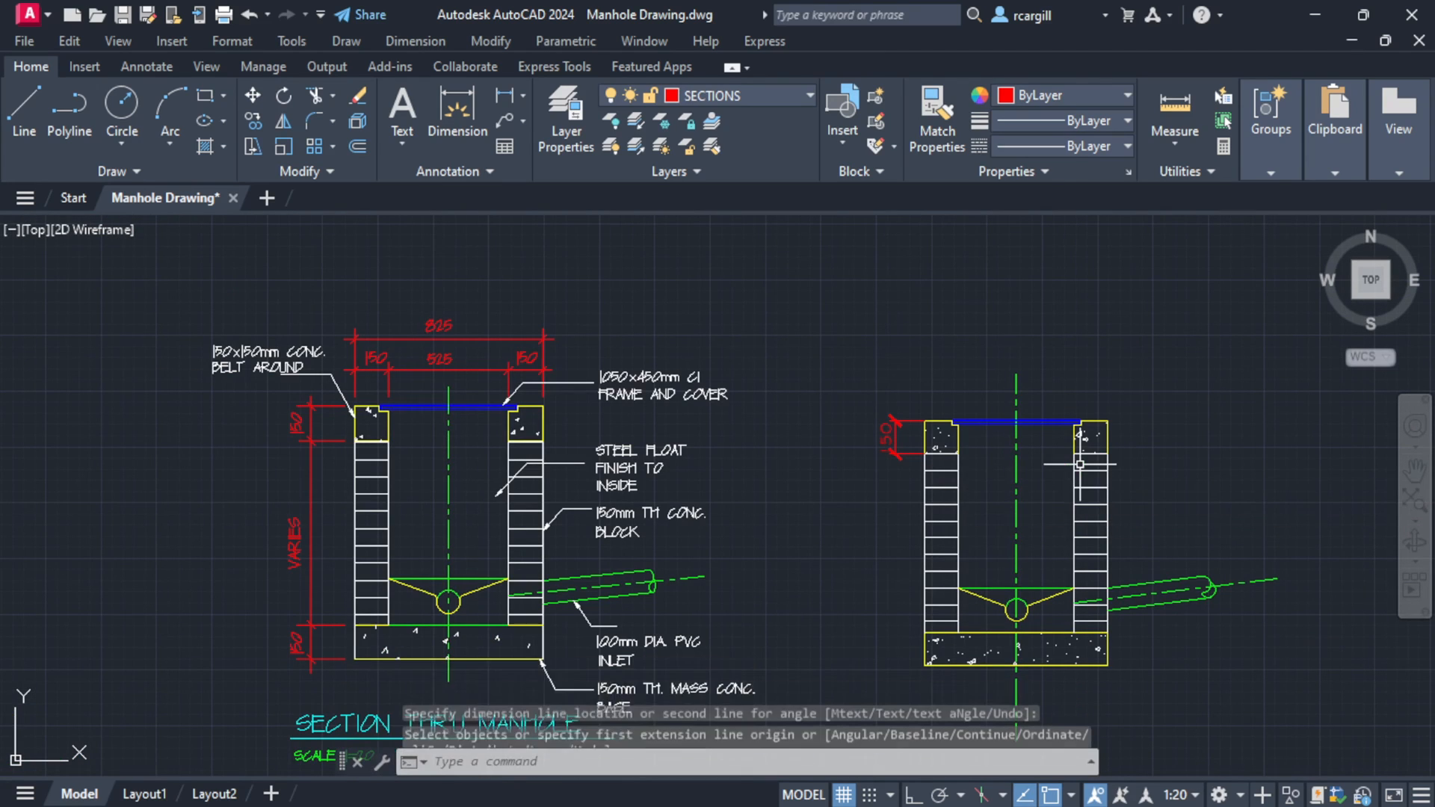
# - Place a multileader pointing at the blue frame and cover of the new section, with its landing above and outside the right wall
pyautogui.moveTo(876, 492); pyautogui.dragTo(918, 355, button='middle')
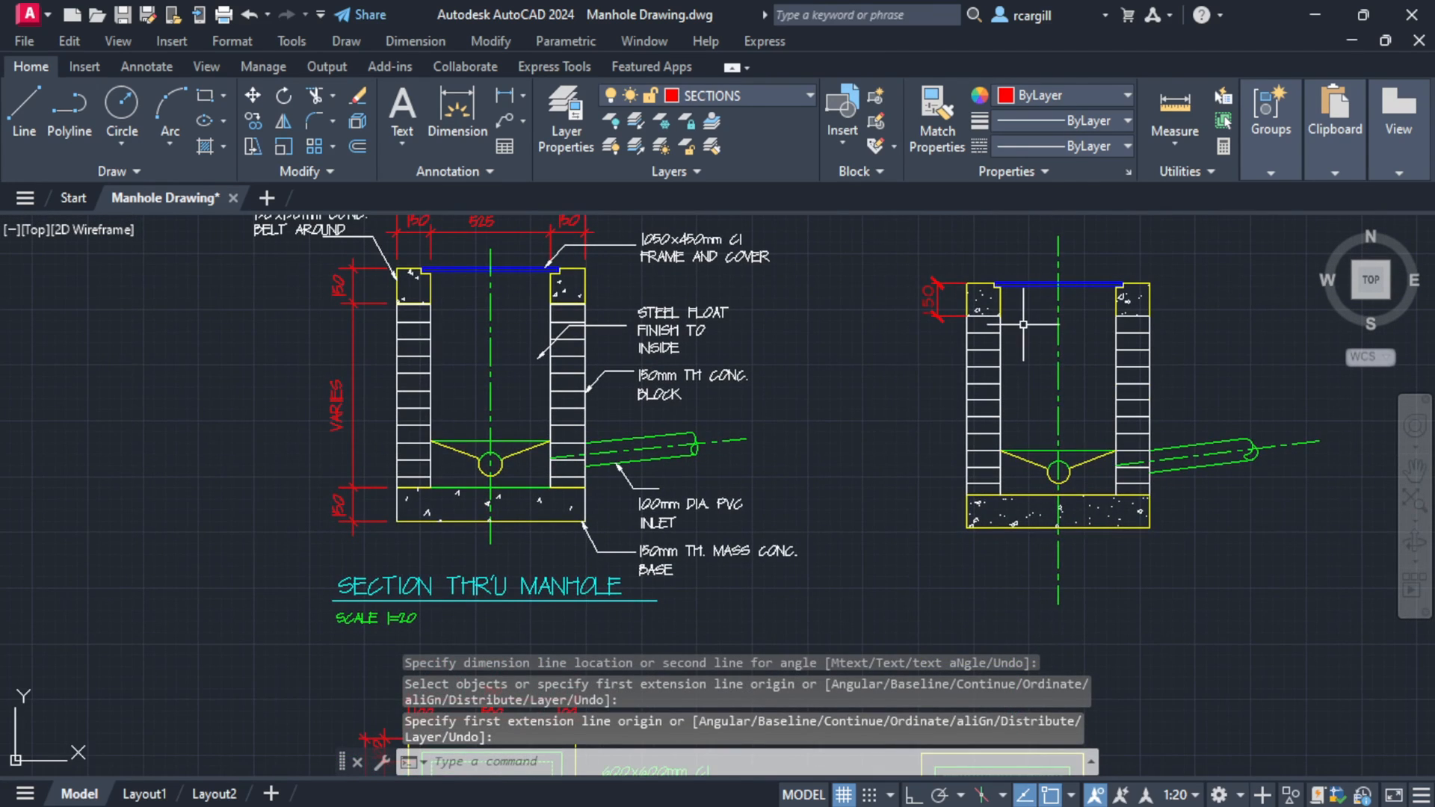
pyautogui.moveTo(1023, 325); pyautogui.dragTo(775, 402, button='middle')
pyautogui.scroll(4, 329, 328)
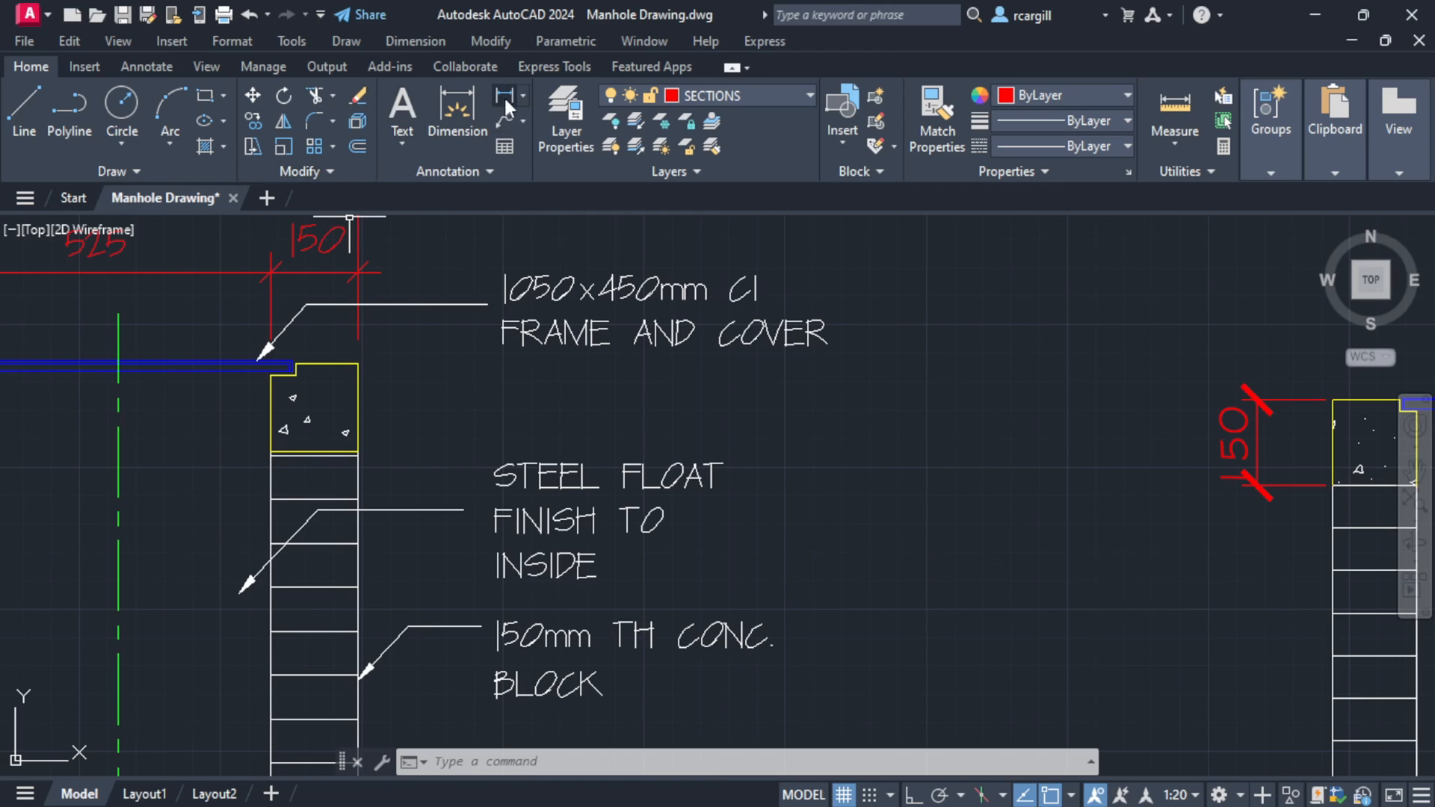
pyautogui.click(500, 118)
pyautogui.moveTo(887, 374); pyautogui.dragTo(241, 375, button='middle')
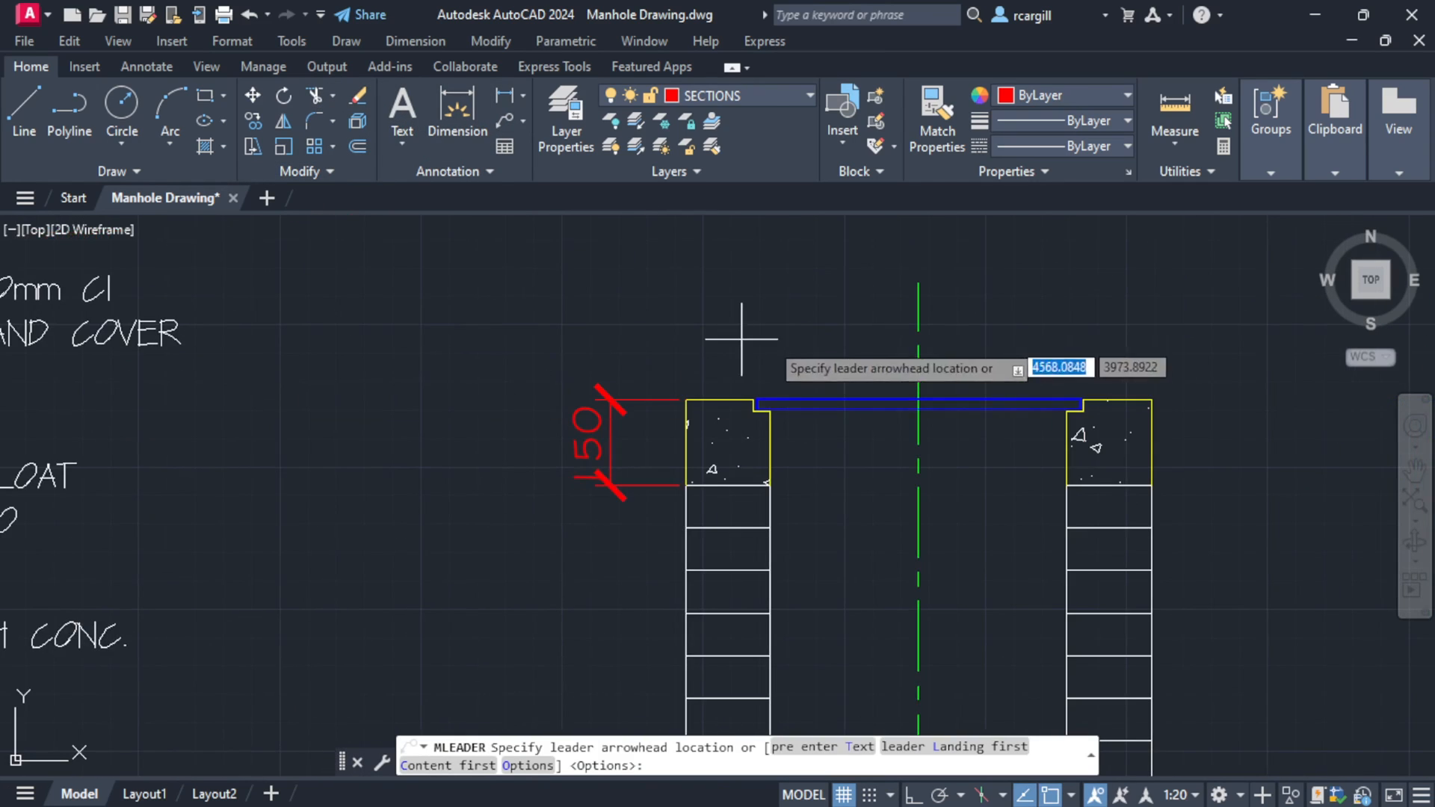
pyautogui.click(1041, 396)
pyautogui.scroll(-4, 843, 371)
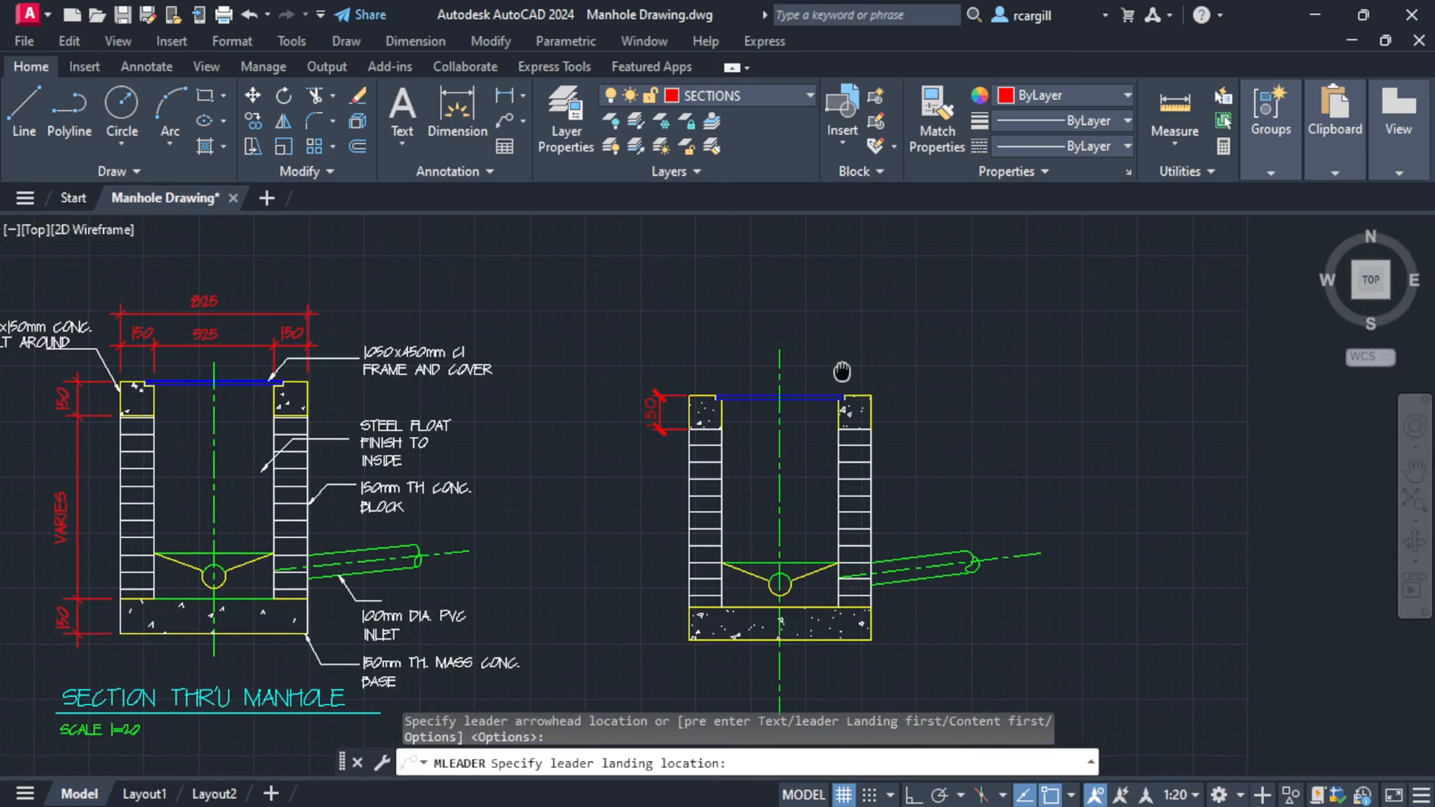
pyautogui.click(909, 353)
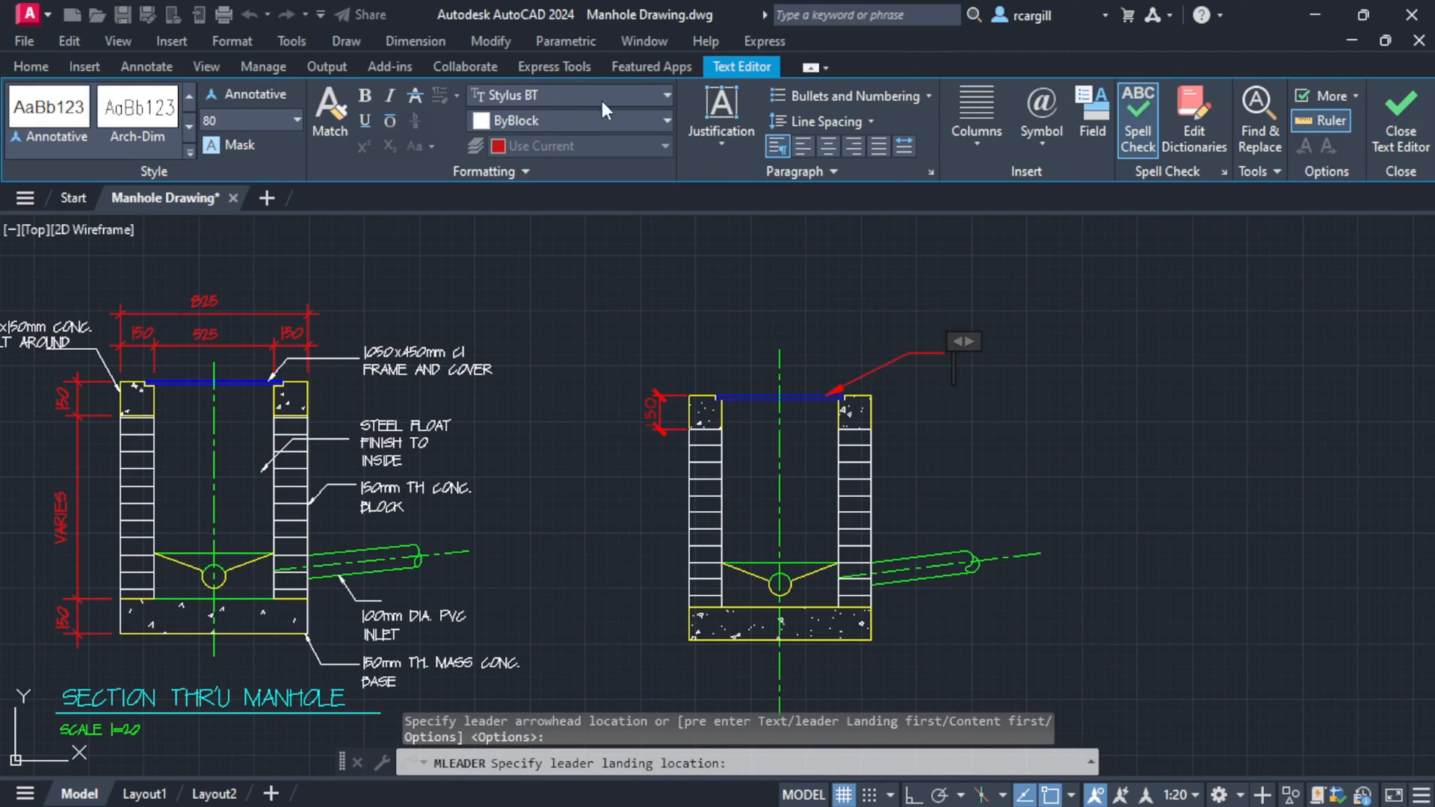
# - Enter 1050x450 as the text of the frame and cover leader
pyautogui.click(31, 67)
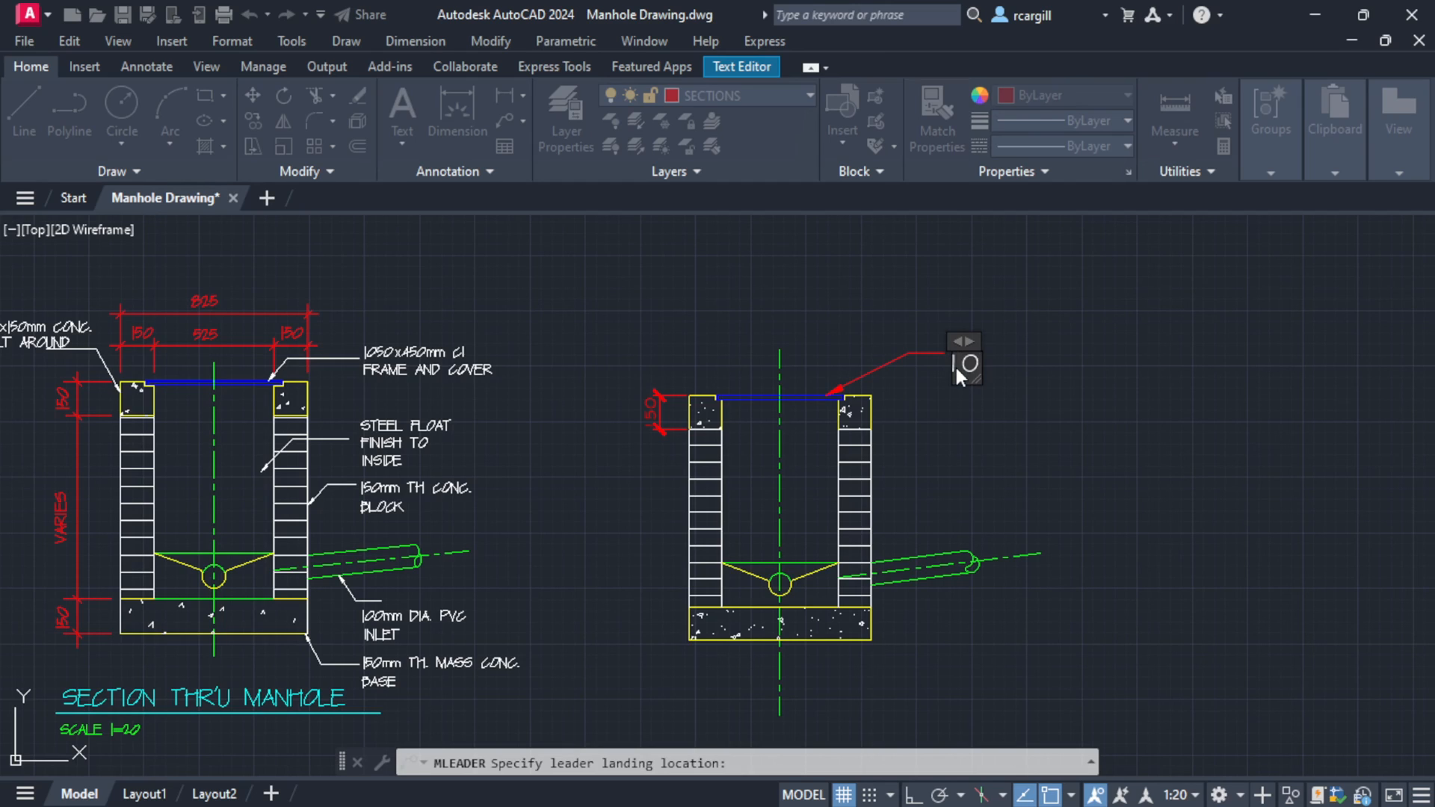
pyautogui.write('50x450')
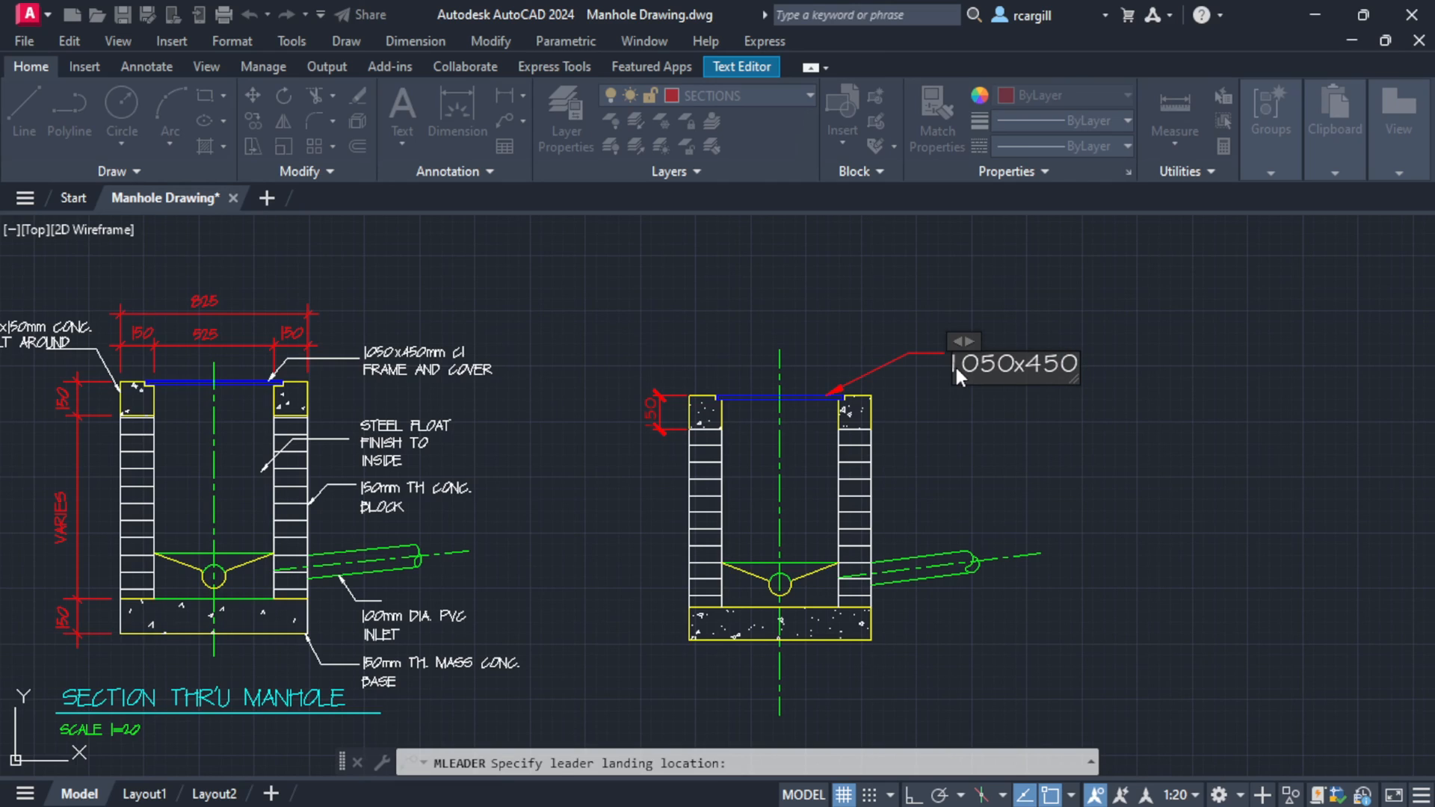
pyautogui.write(' far')
pyautogui.press('BackSpace')
pyautogui.press('BackSpace')
pyautogui.press('BackSpace')
pyautogui.click(1034, 293)
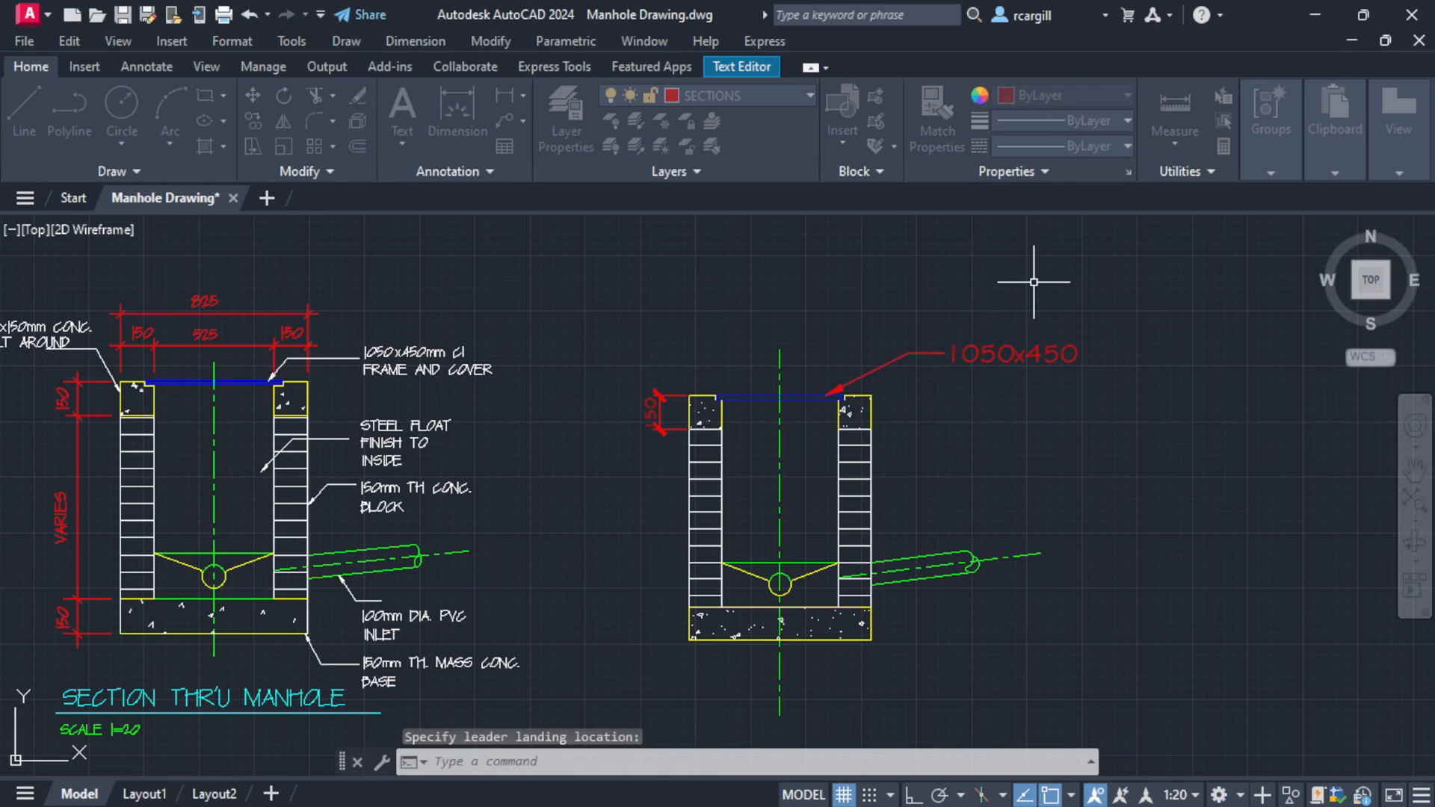
# - Move the 1050x450 leader to layer 0
pyautogui.click(963, 352)
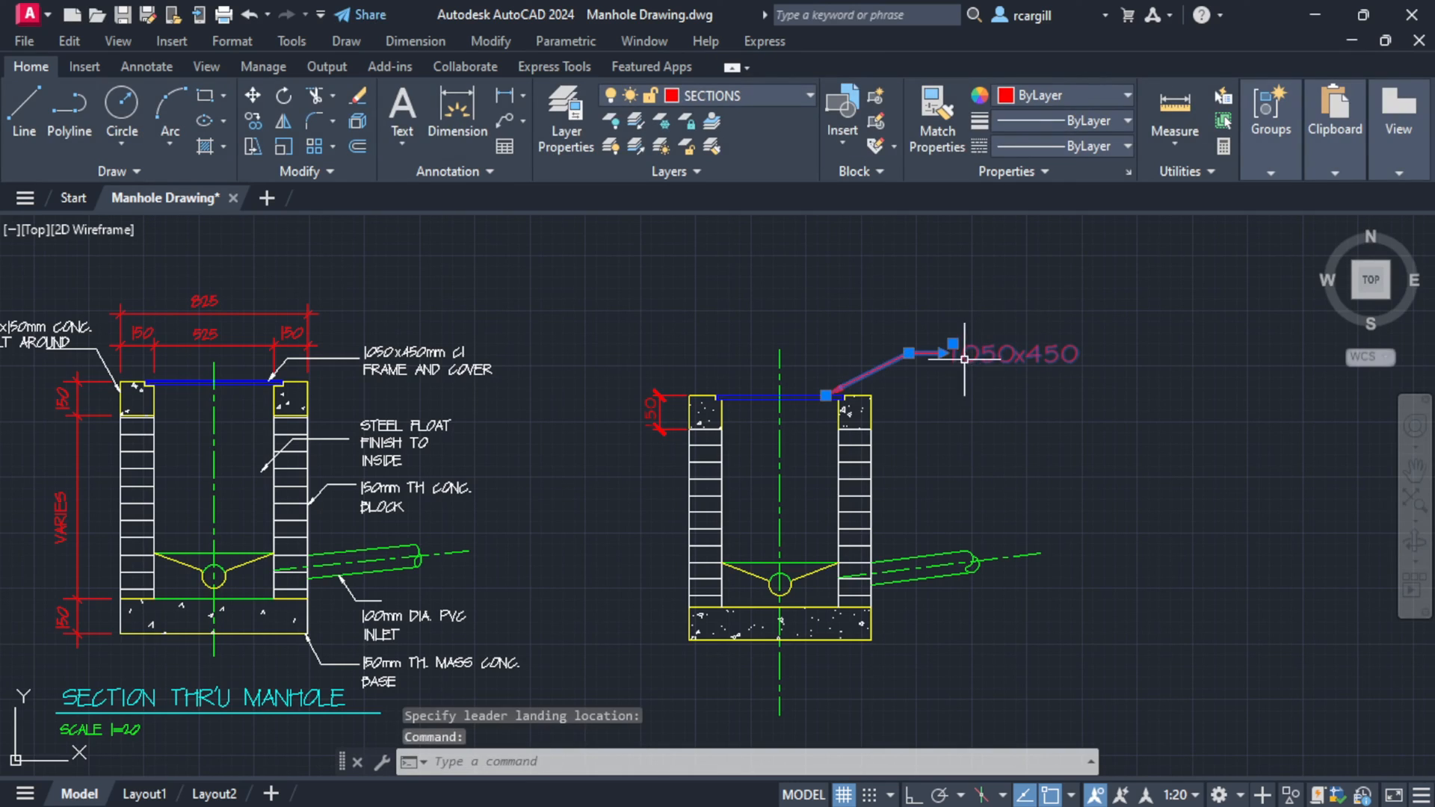
pyautogui.click(764, 92)
pyautogui.click(725, 117)
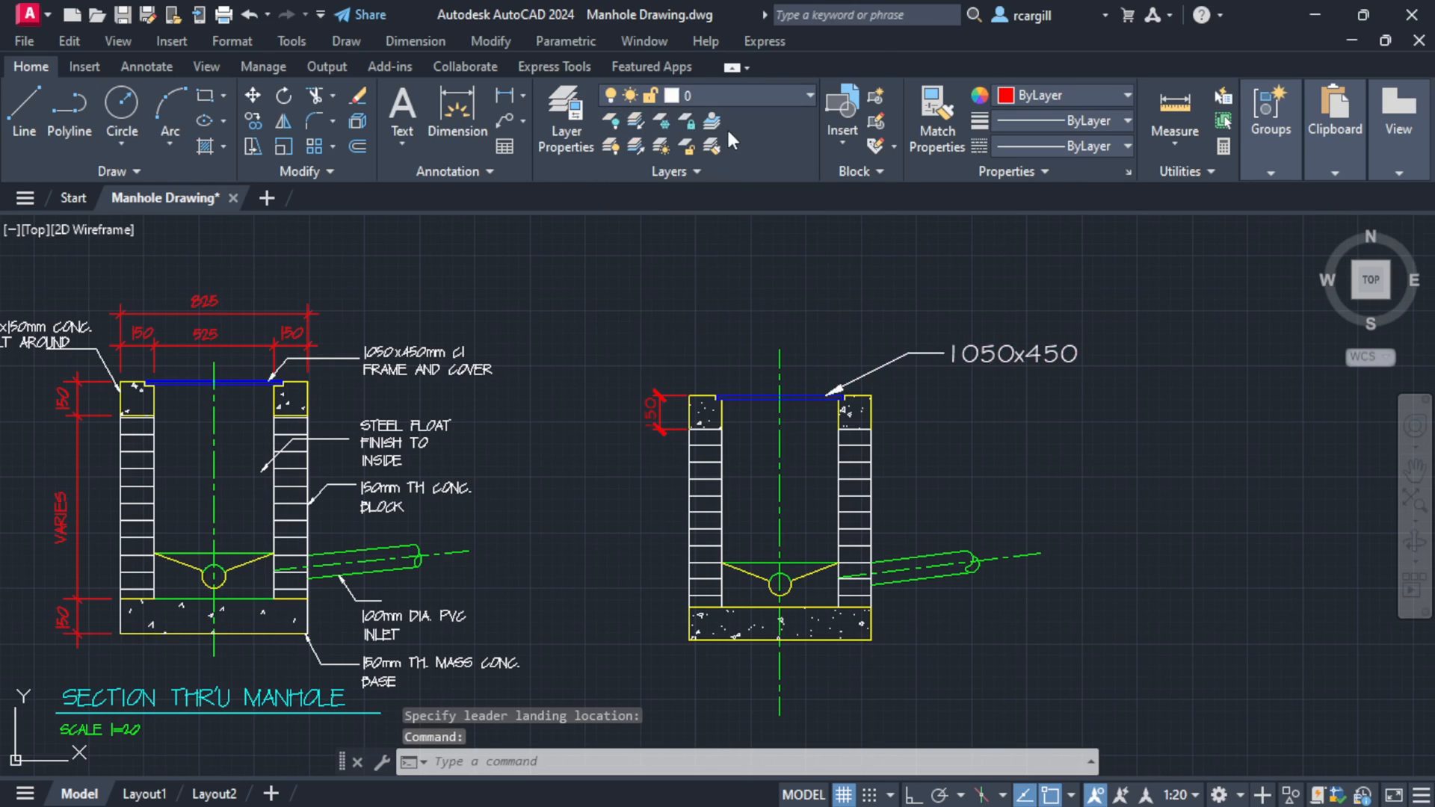
pyautogui.press('Escape')
# - Set the text height of the Standard multileader style to 2
pyautogui.scroll(-1, 672, 440)
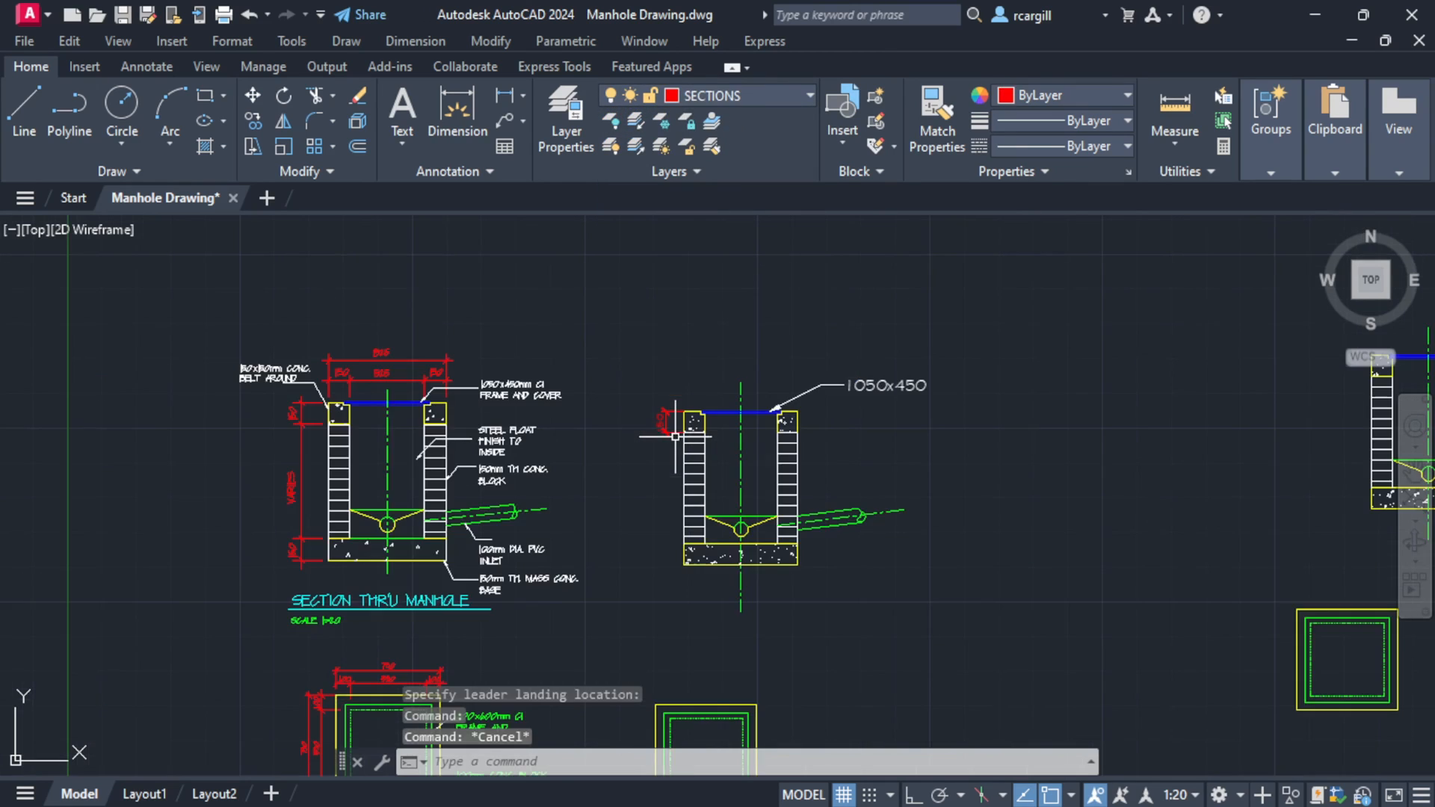
pyautogui.scroll(1, 917, 361)
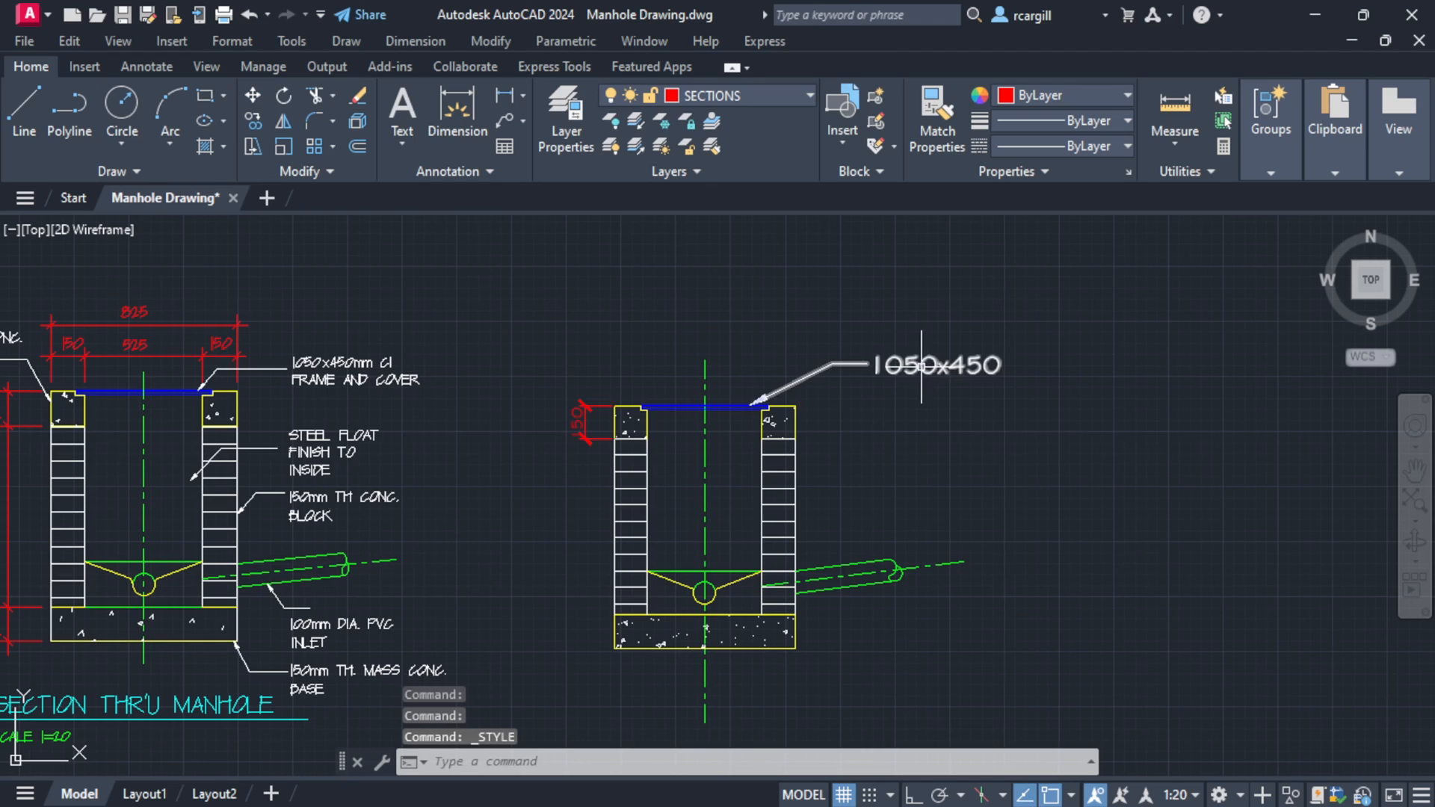
pyautogui.click(438, 169)
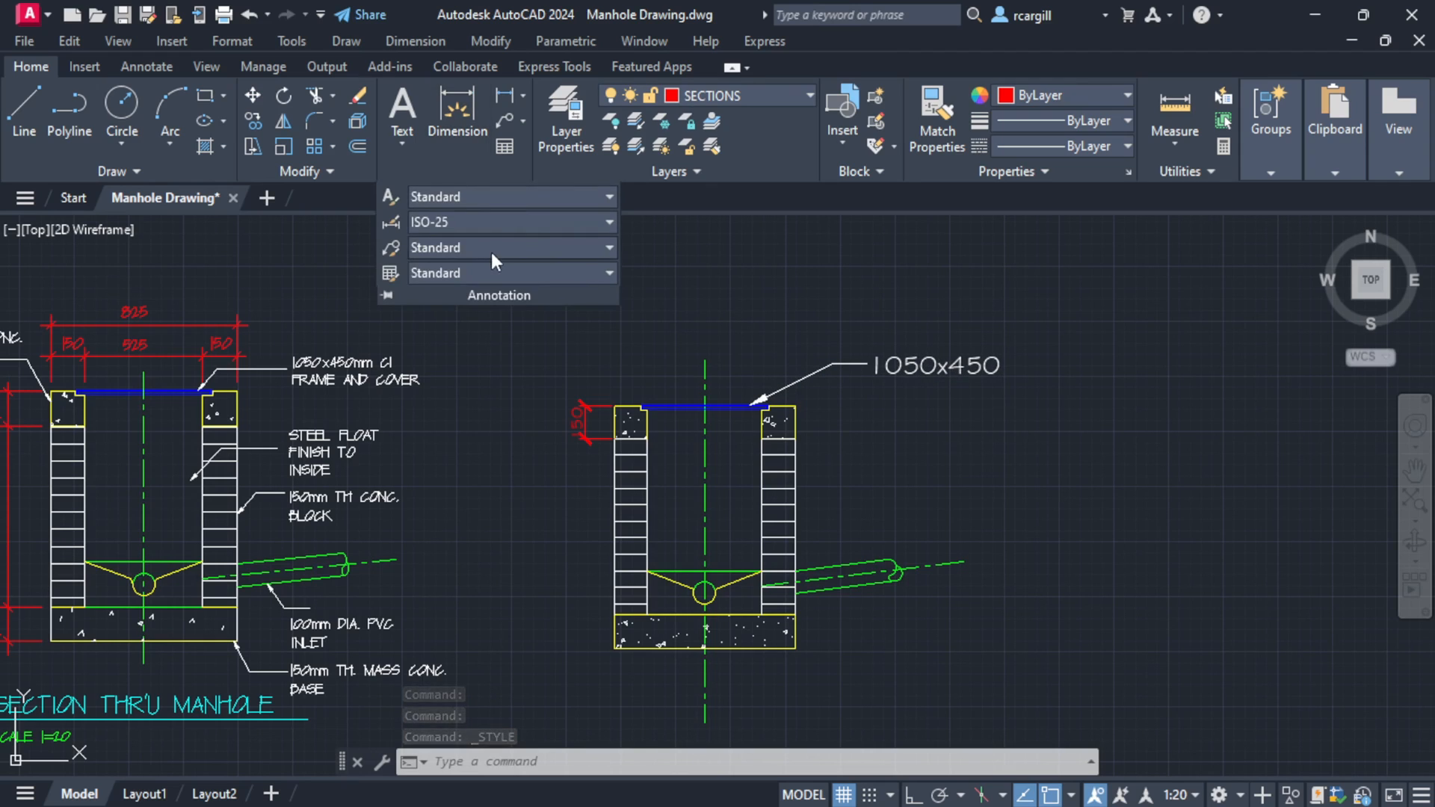
pyautogui.click(470, 249)
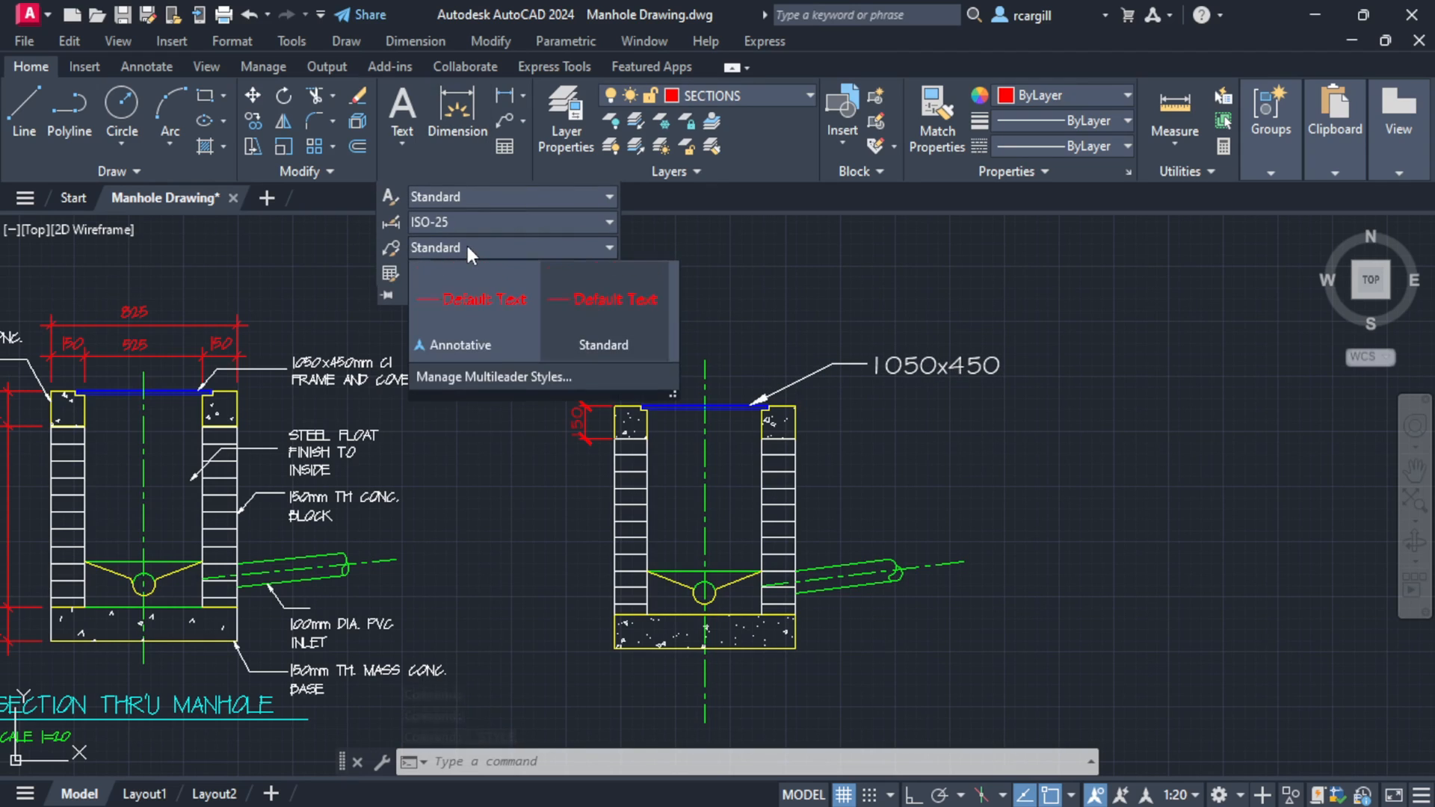
pyautogui.click(518, 375)
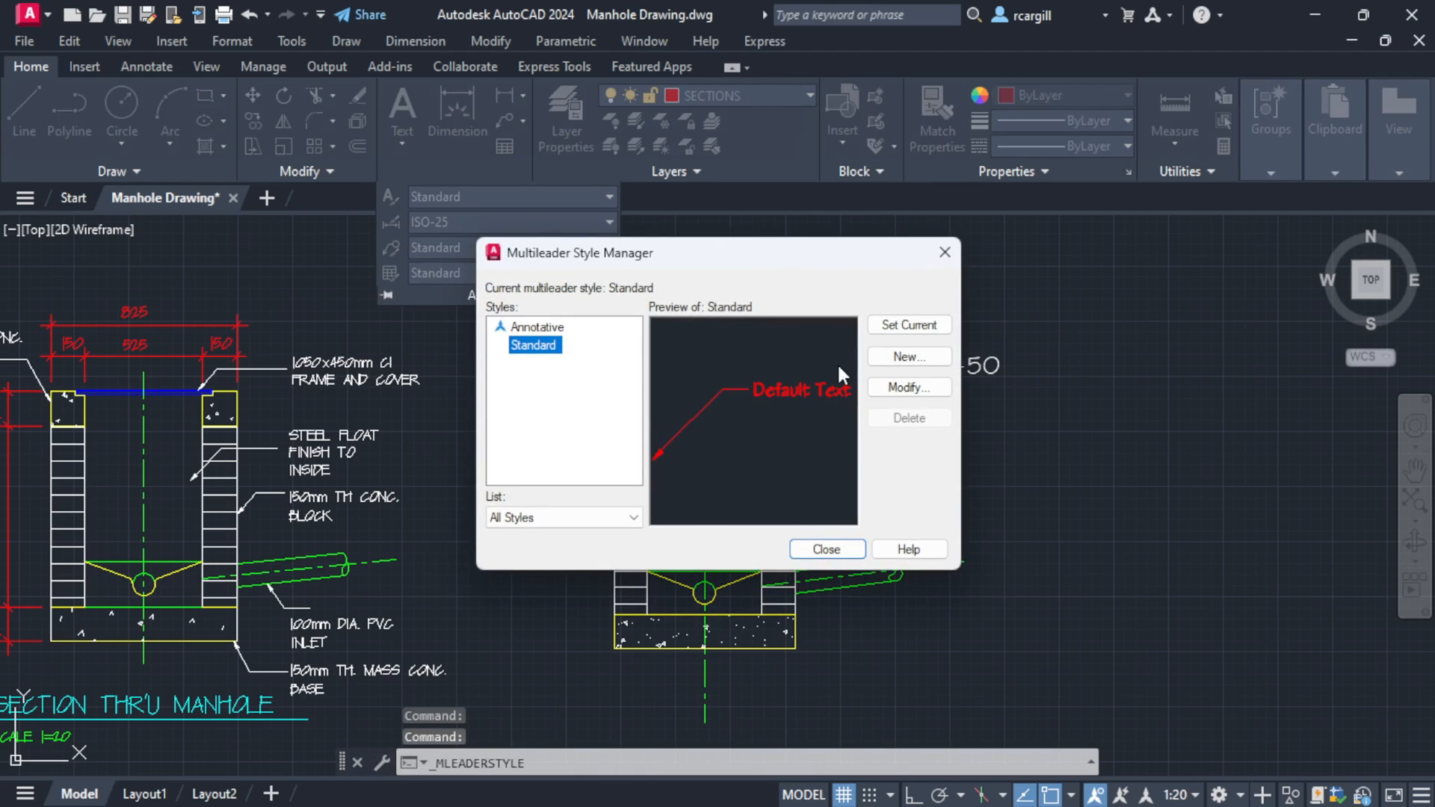
pyautogui.click(909, 387)
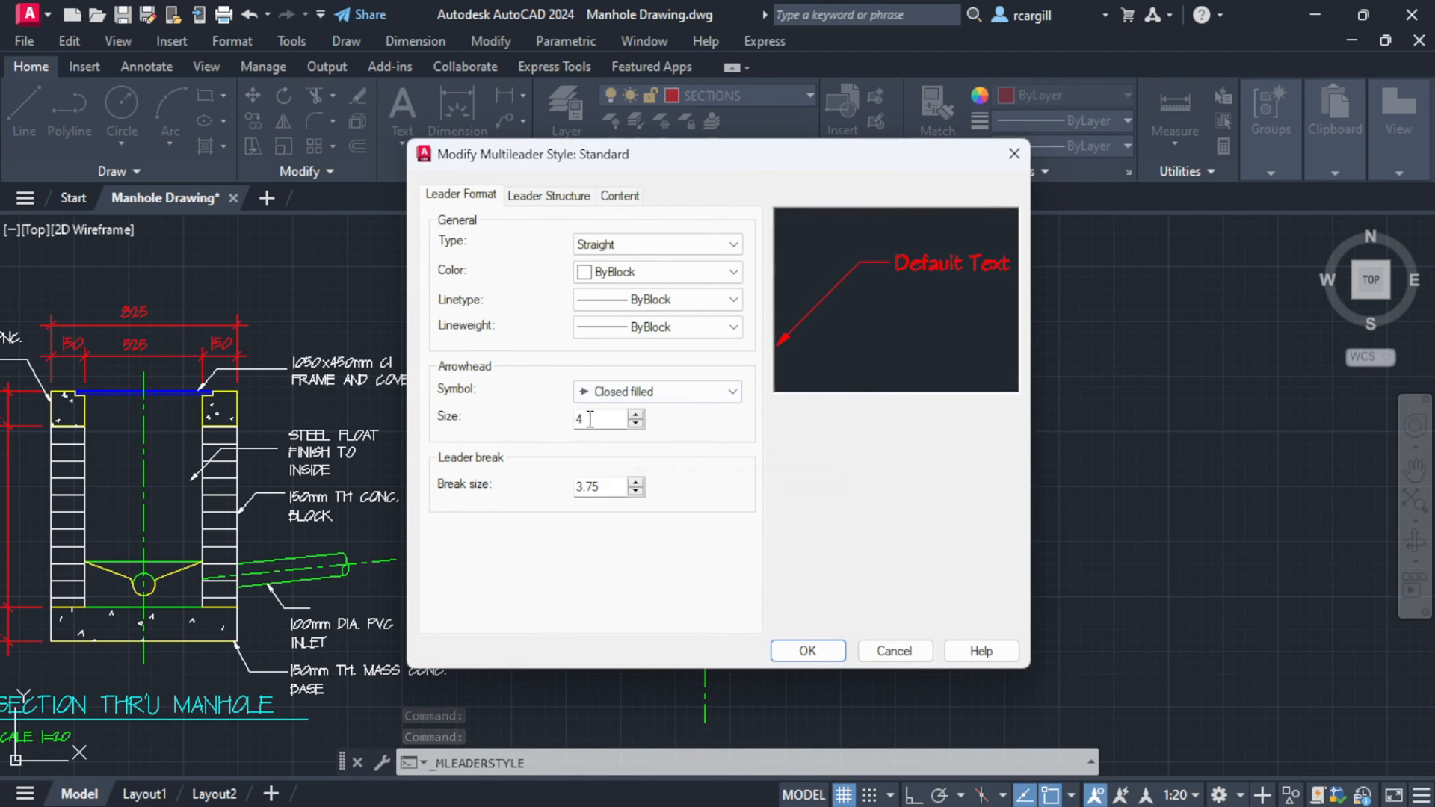
pyautogui.click(620, 199)
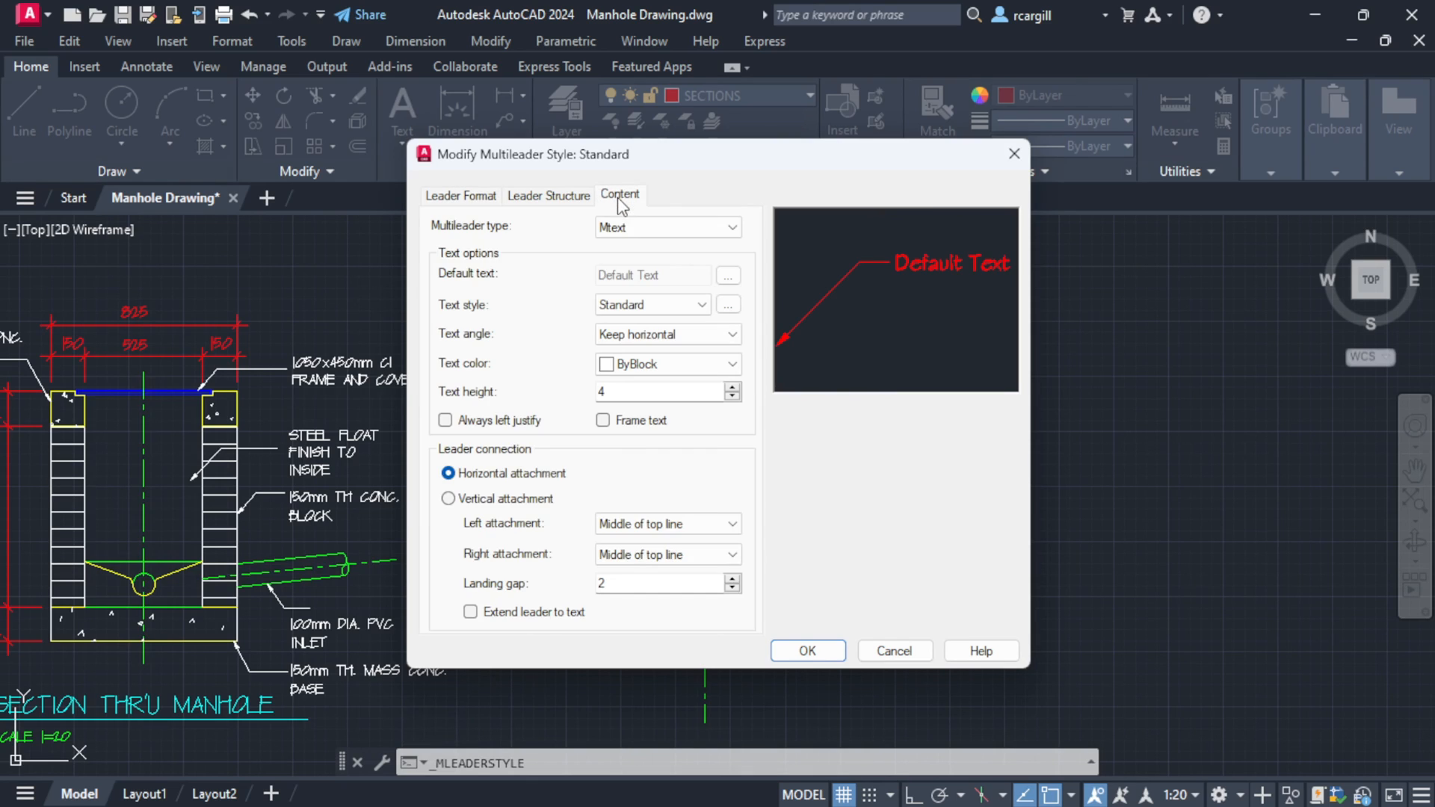
pyautogui.click(628, 392)
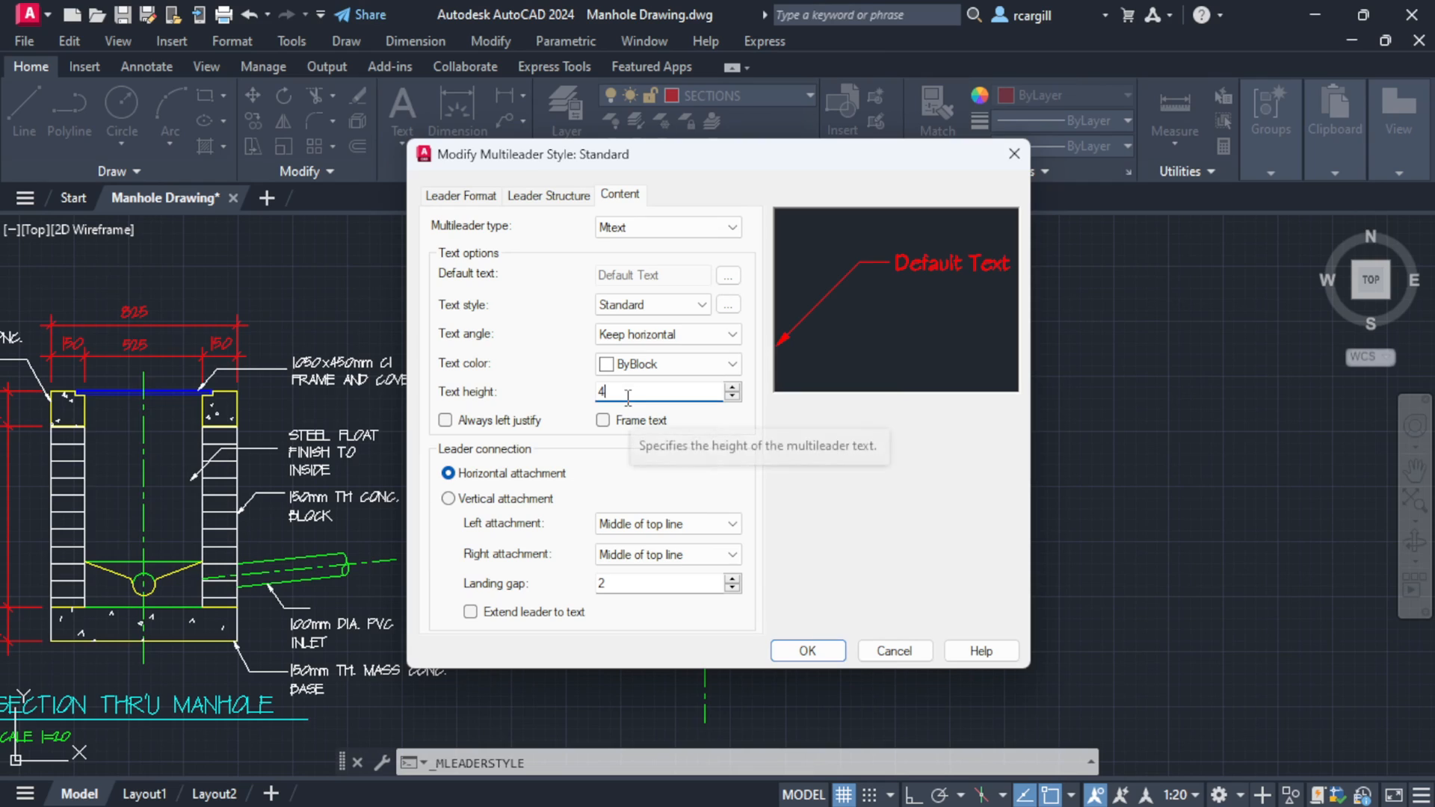
pyautogui.press('BackSpace')
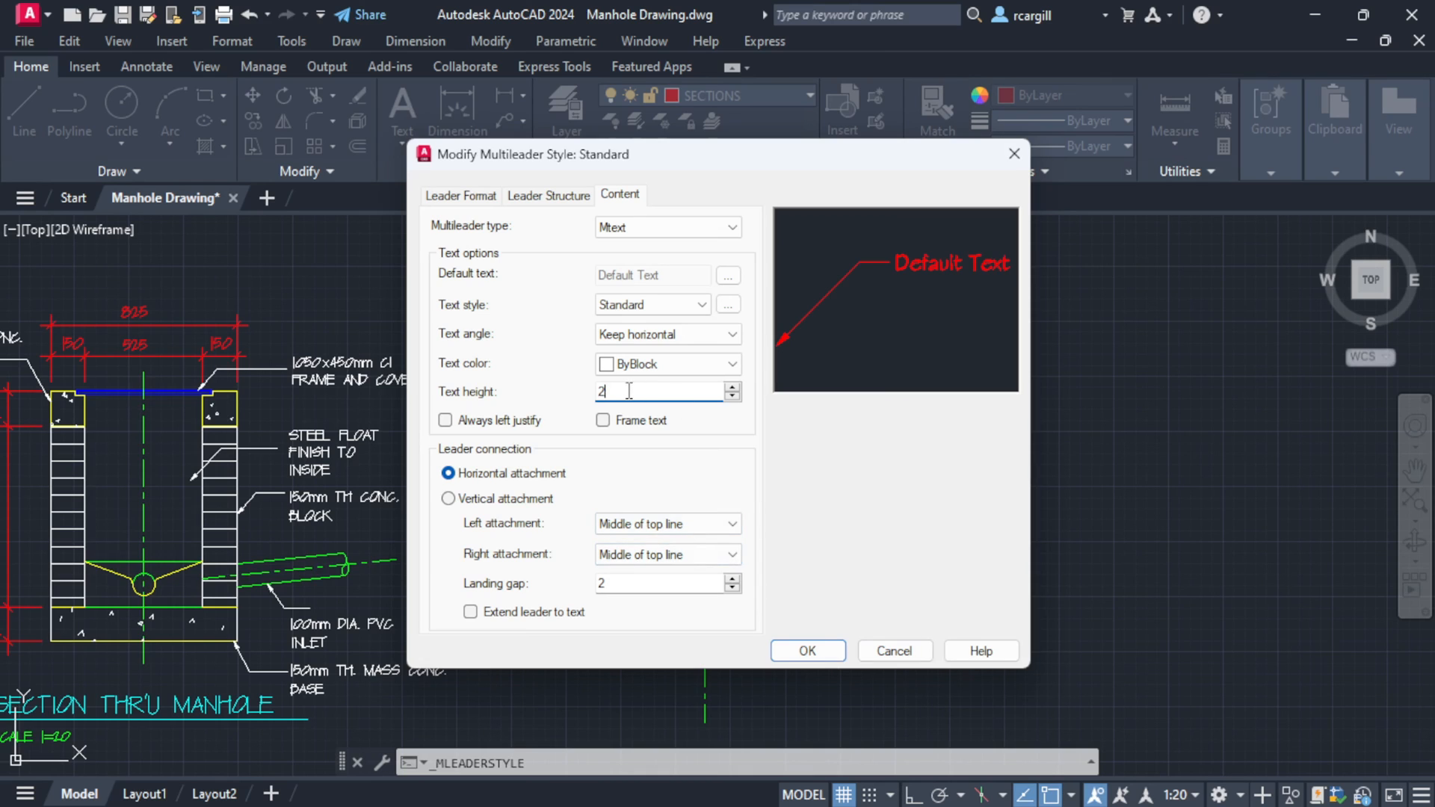
pyautogui.click(799, 651)
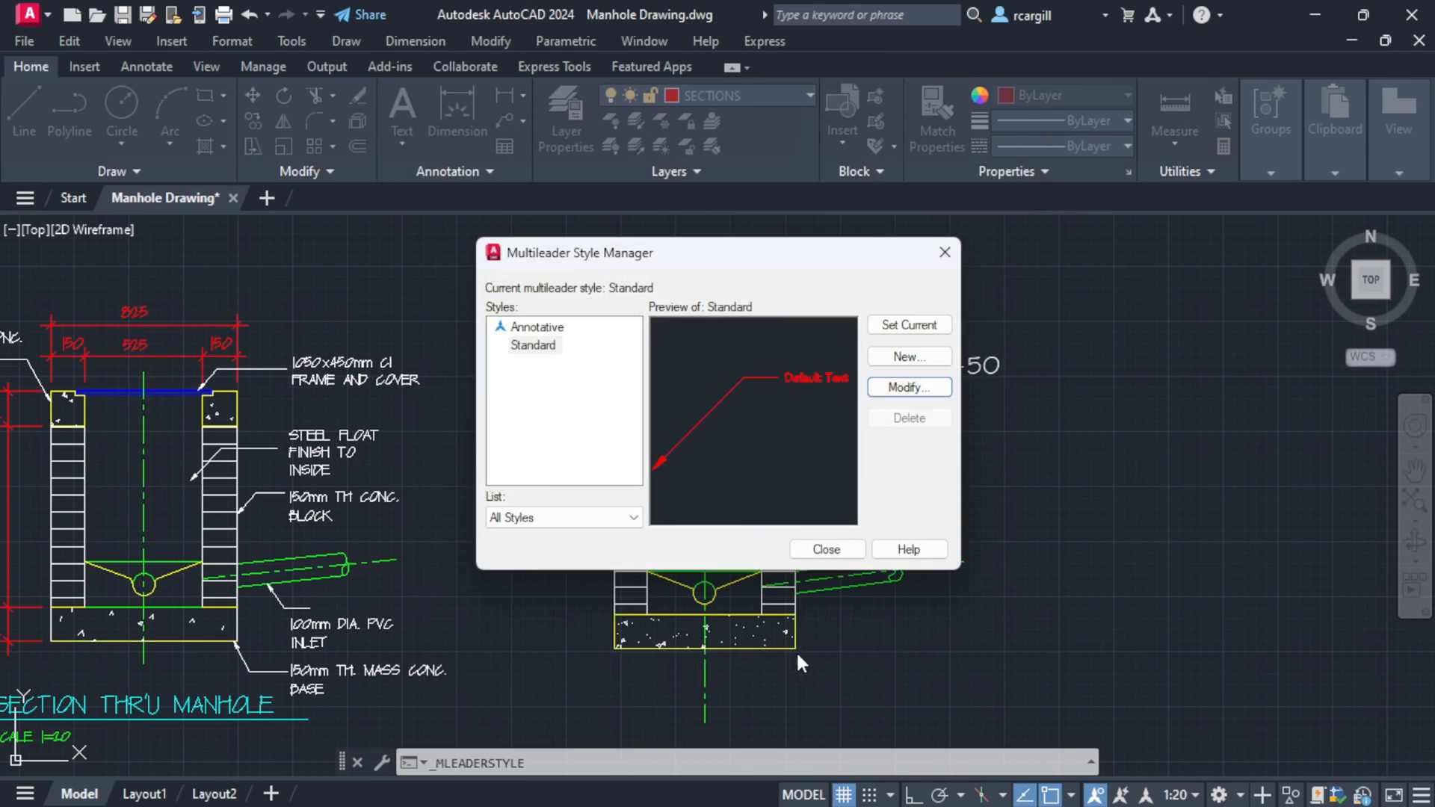
pyautogui.click(827, 550)
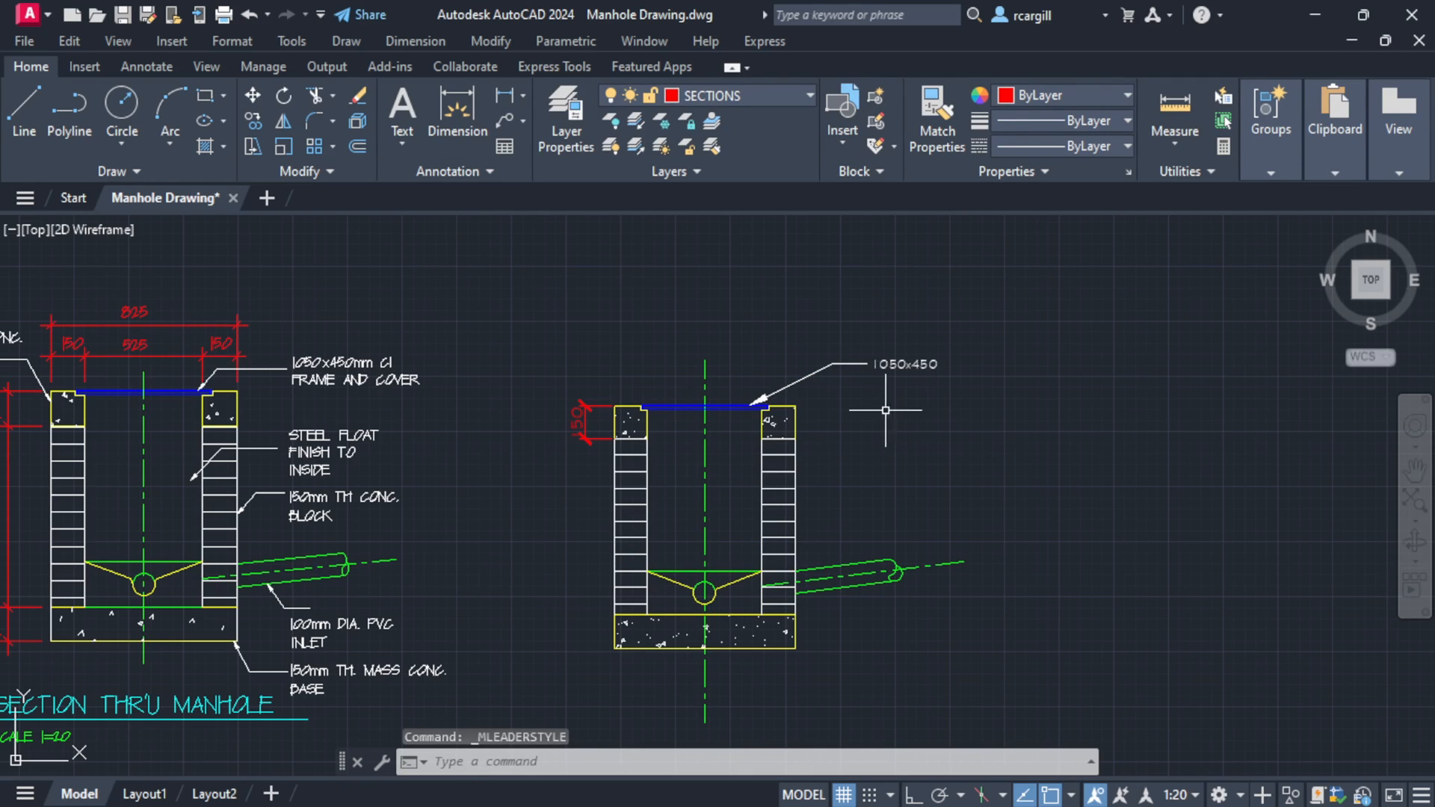
# - Examine the reference section's dimensions, leader notes, underlined title and scale text
pyautogui.scroll(-2, 673, 448)
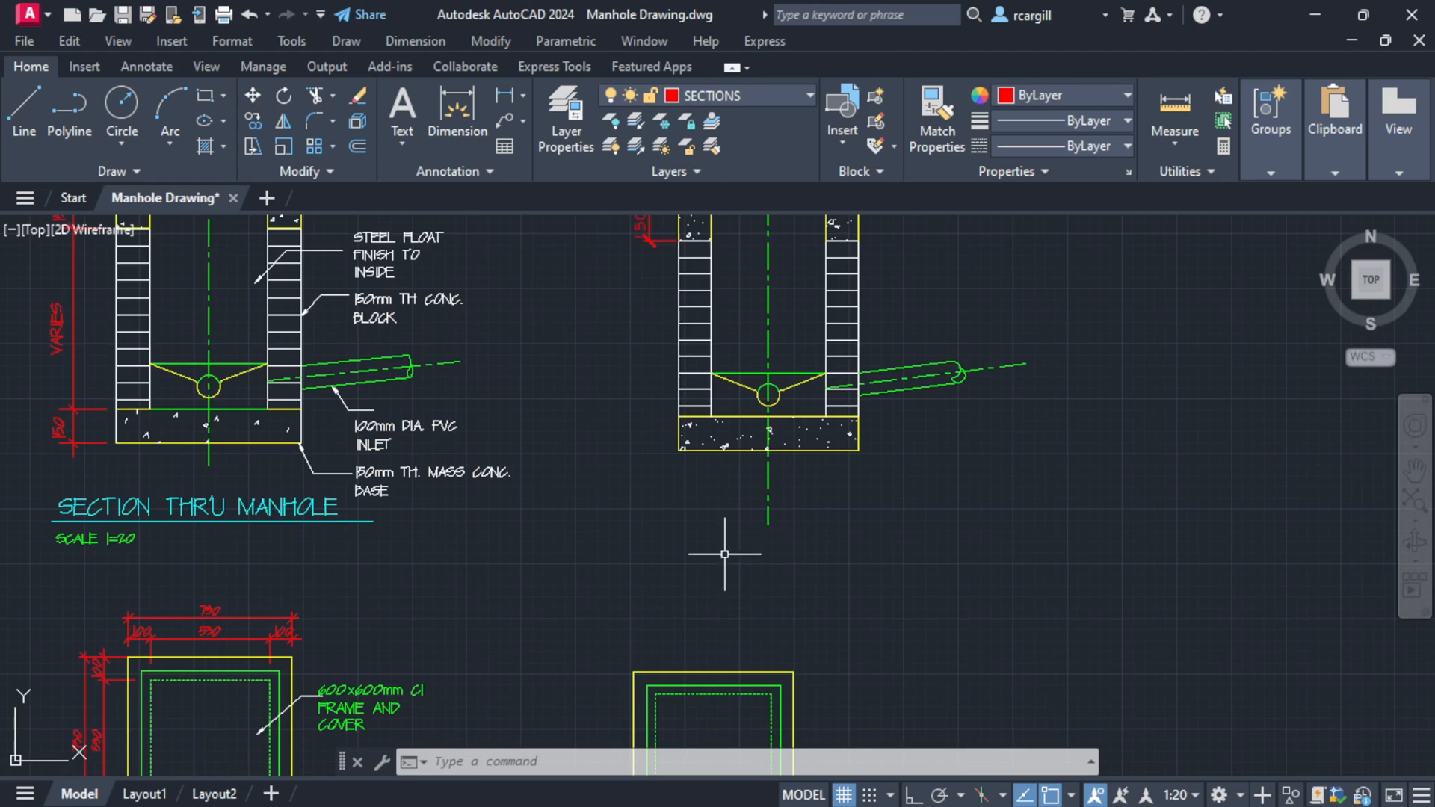
pyautogui.moveTo(114, 511)
pyautogui.mouseDown(button='middle')
pyautogui.moveTo(583, 433)
pyautogui.moveTo(385, 439)
pyautogui.mouseUp(button='middle')
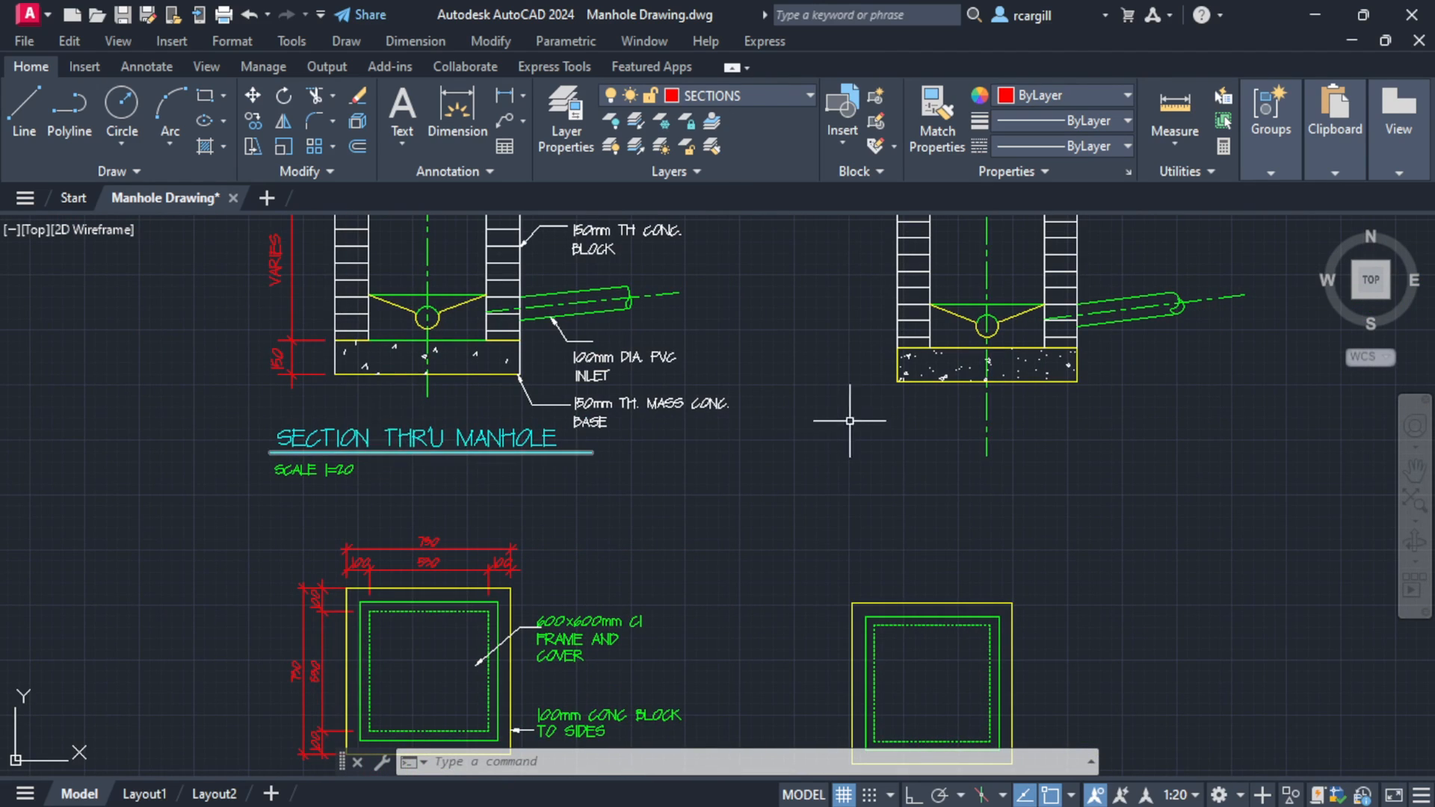
pyautogui.moveTo(752, 355); pyautogui.dragTo(940, 491, button='middle')
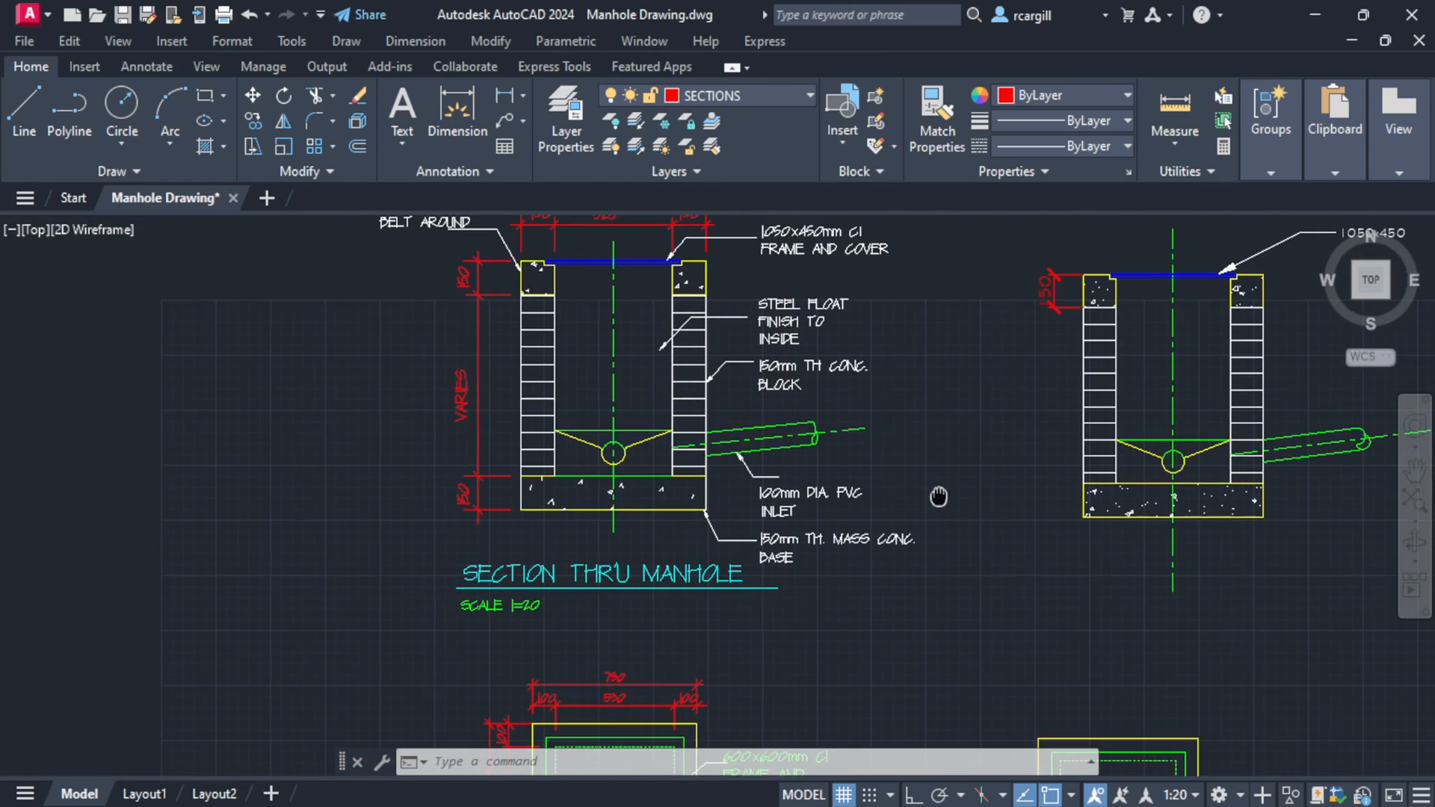
pyautogui.scroll(2, 483, 633)
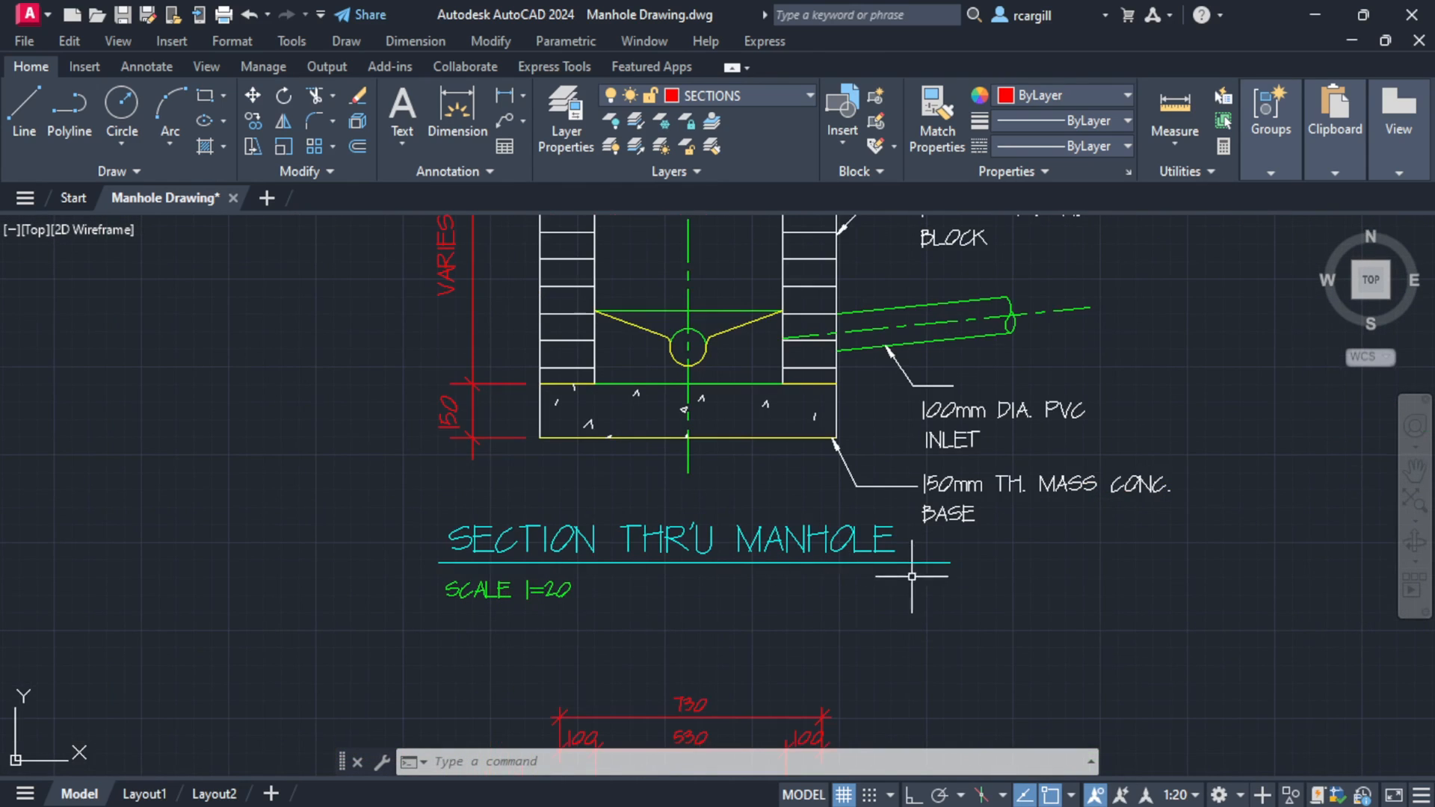
pyautogui.scroll(-3, 912, 577)
pyautogui.scroll(3, 765, 435)
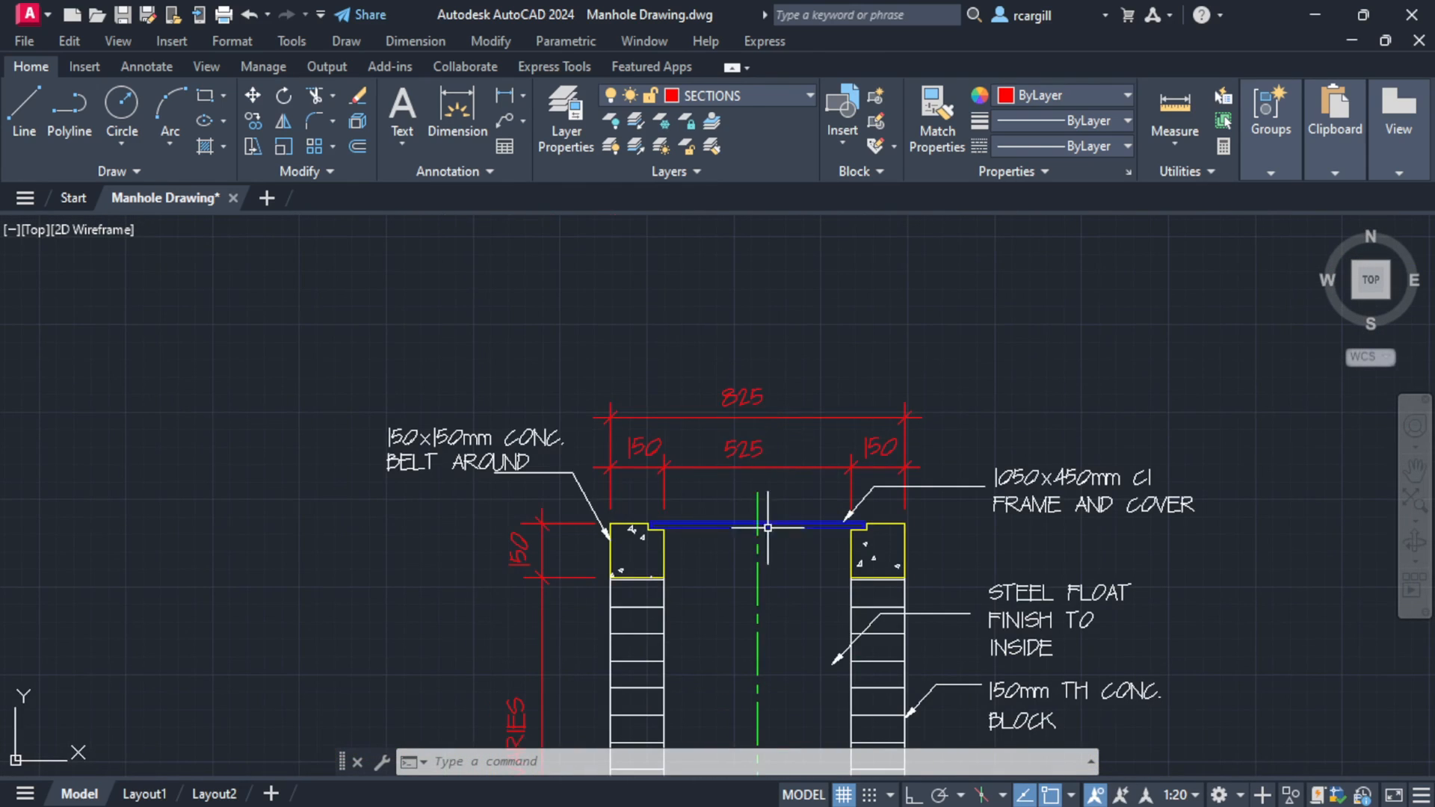
pyautogui.moveTo(767, 527); pyautogui.dragTo(595, 388, button='middle')
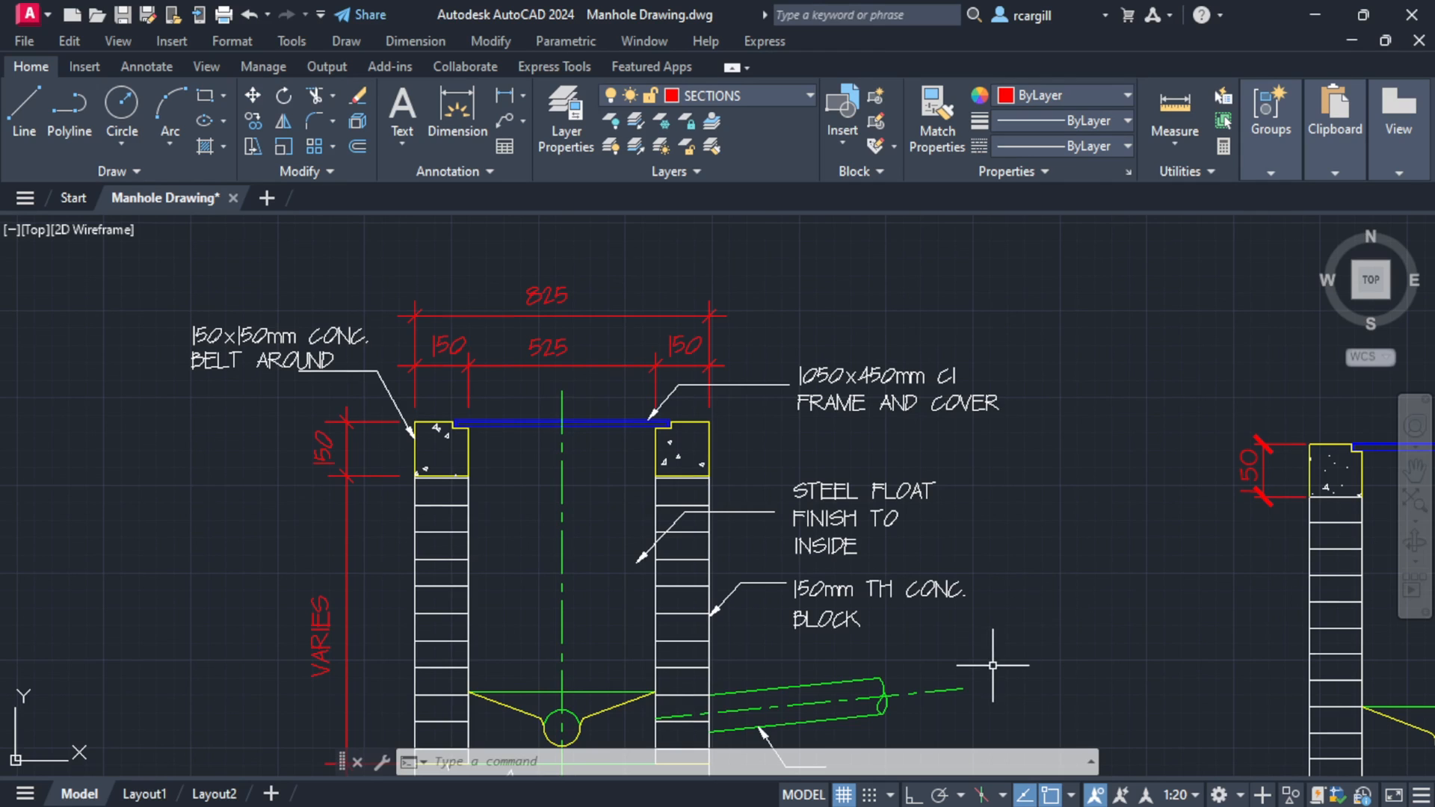
pyautogui.moveTo(993, 665); pyautogui.dragTo(1013, 372, button='middle')
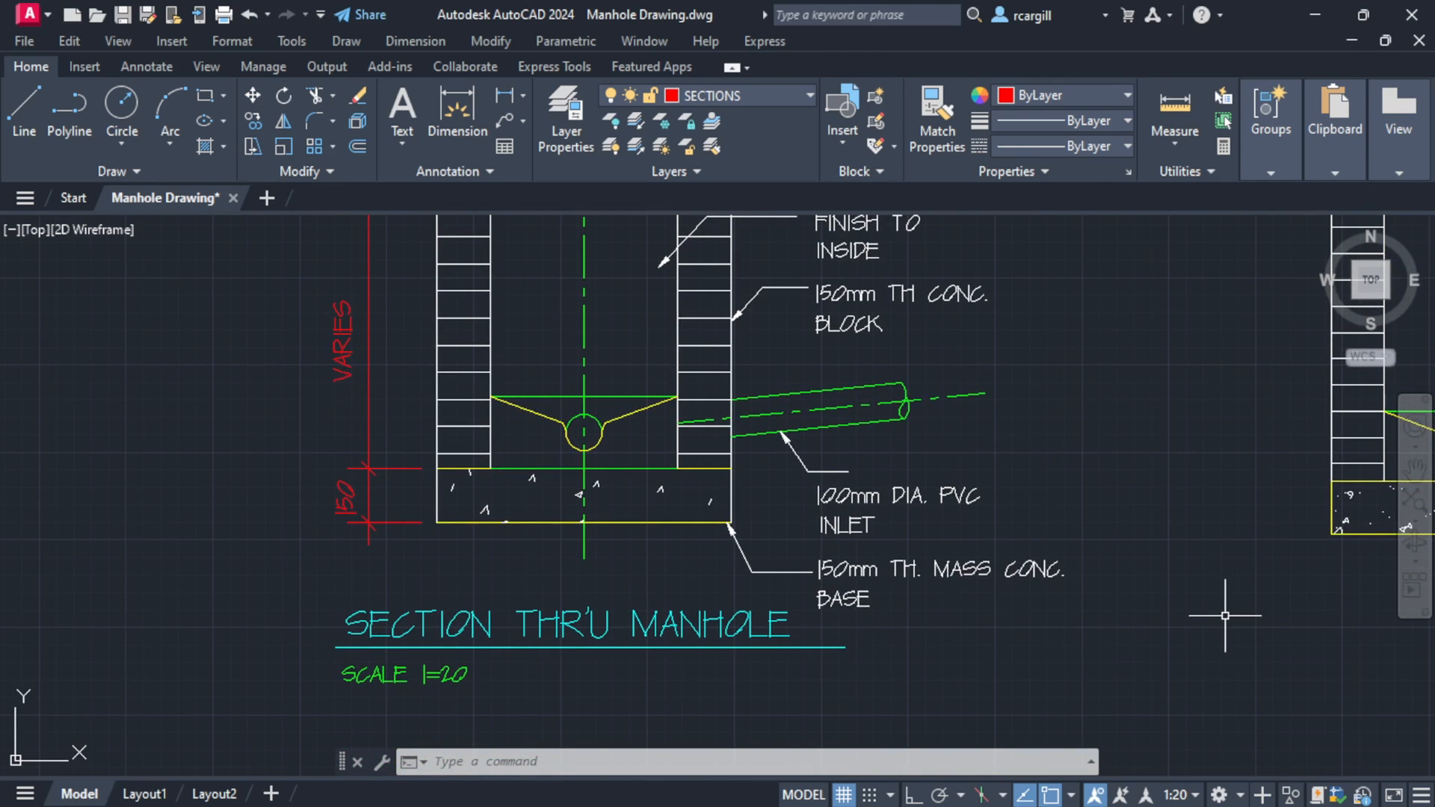
pyautogui.moveTo(1235, 505); pyautogui.dragTo(1217, 566, button='middle')
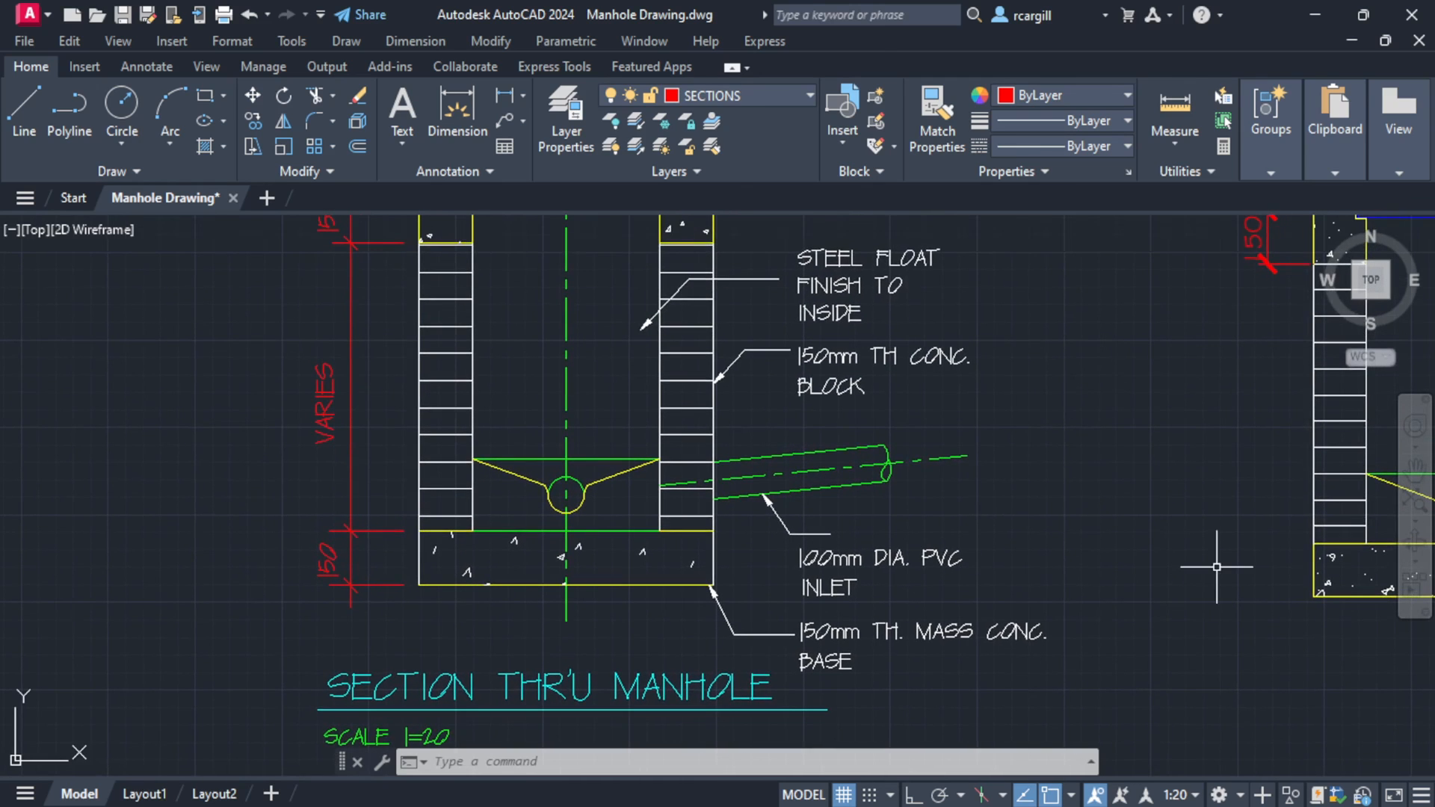
# - Examine the reference plan's dimensions and notes, and compare the new section and plan with the reference views
pyautogui.moveTo(1095, 673)
pyautogui.mouseDown(button='middle')
pyautogui.moveTo(1047, 523)
pyautogui.moveTo(990, 487)
pyautogui.moveTo(972, 508)
pyautogui.moveTo(1002, 525)
pyautogui.moveTo(997, 625)
pyautogui.mouseUp(button='middle')
pyautogui.scroll(2, 1002, 525)
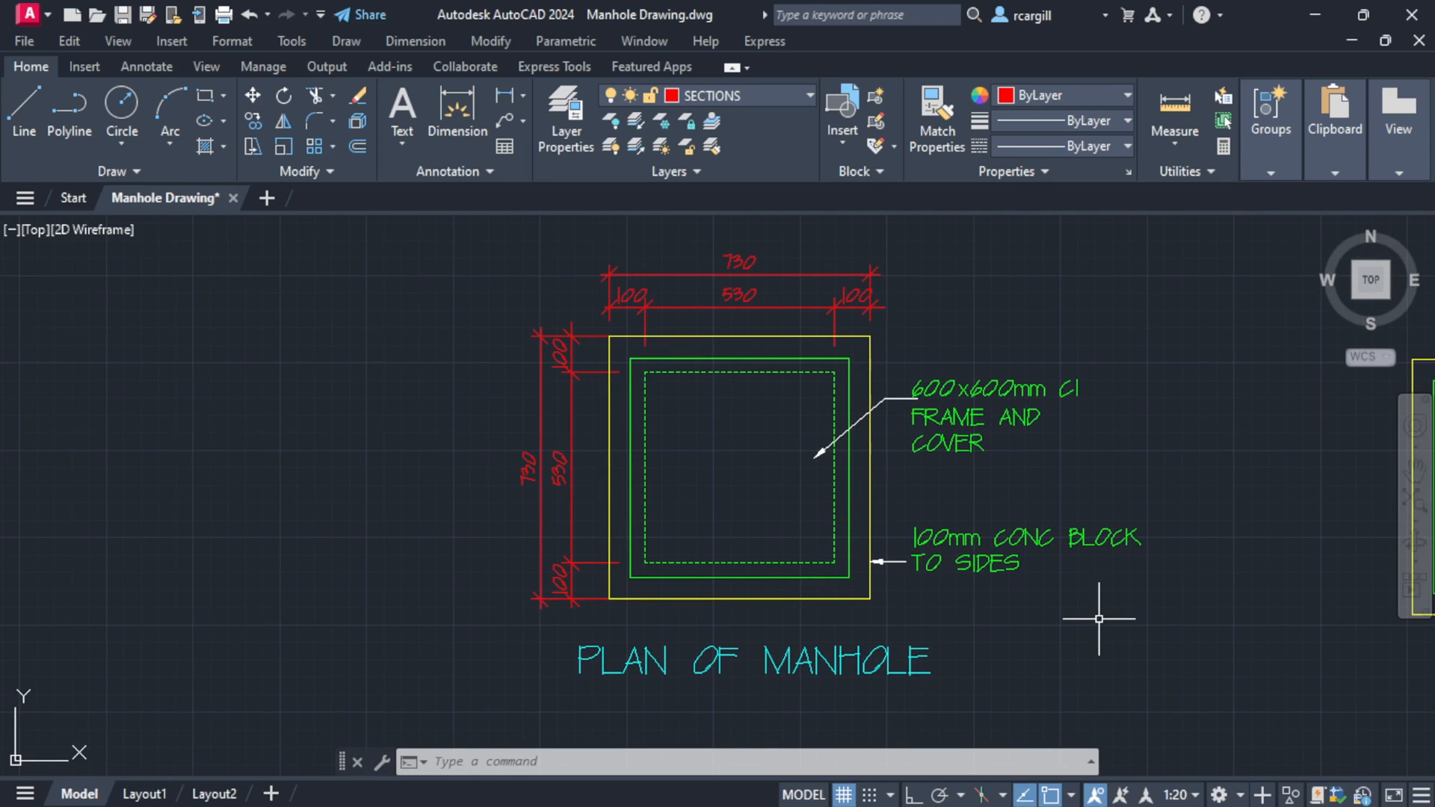
pyautogui.scroll(-3, 1152, 551)
pyautogui.moveTo(1153, 551); pyautogui.dragTo(589, 535, button='middle')
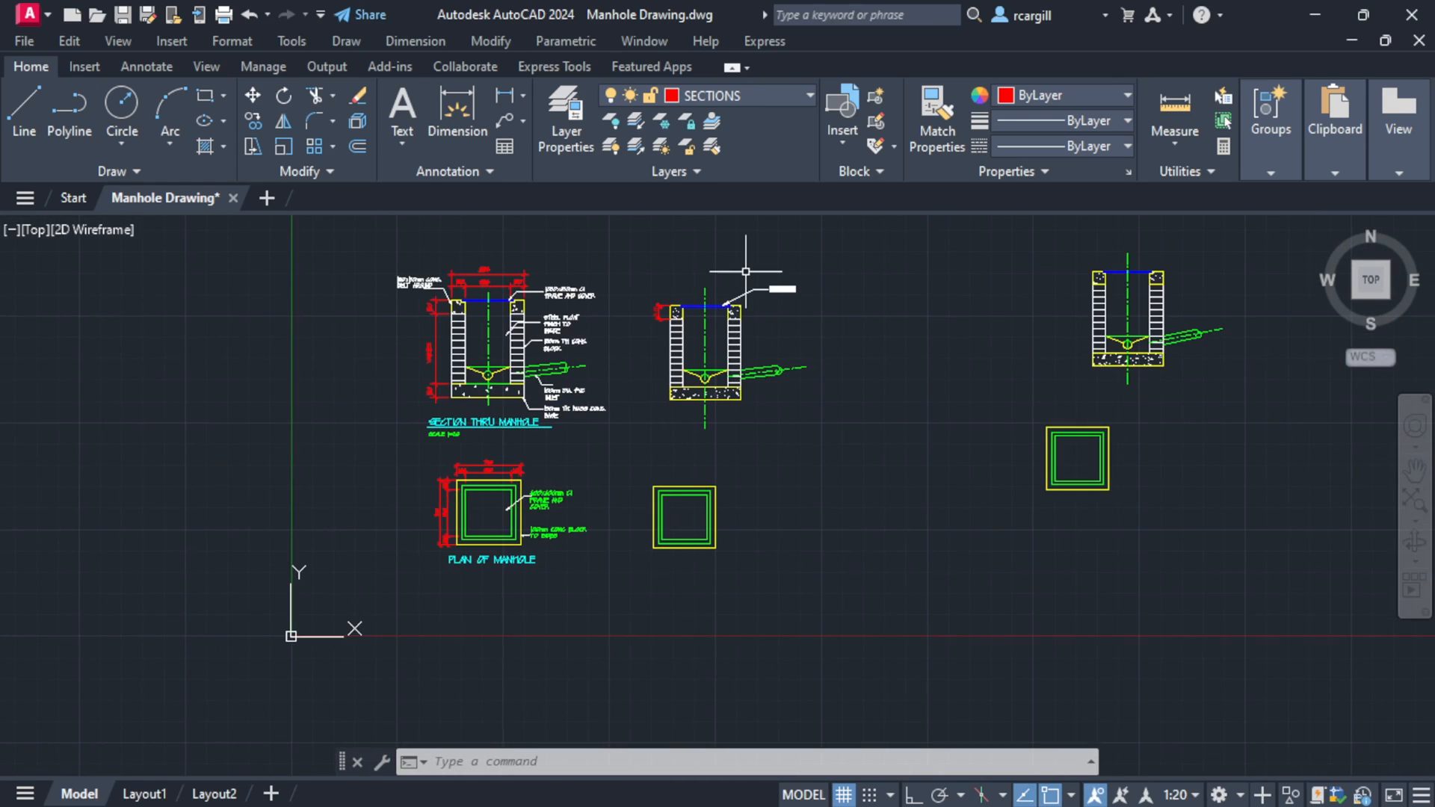
pyautogui.scroll(4, 745, 271)
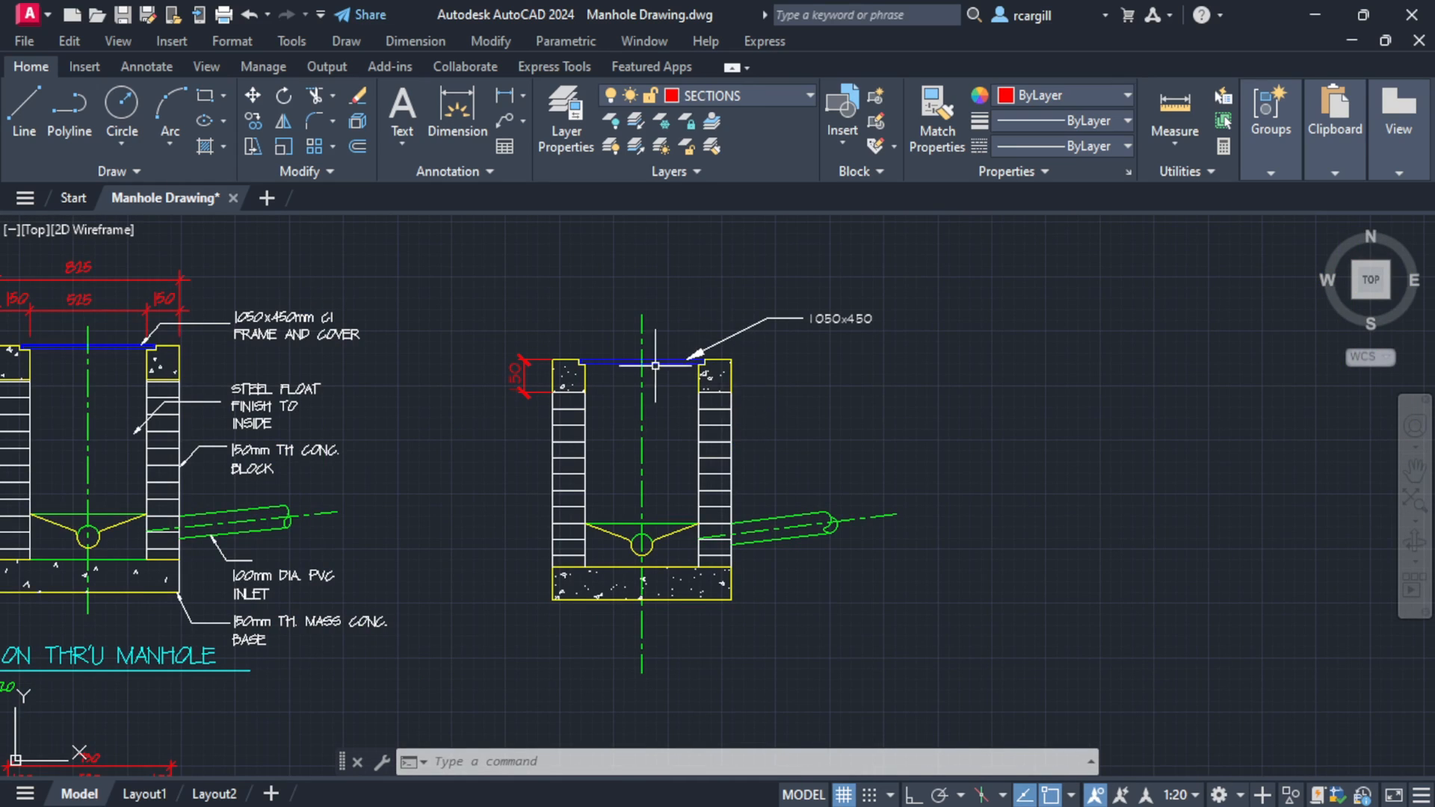
pyautogui.moveTo(674, 530); pyautogui.dragTo(784, 294, button='middle')
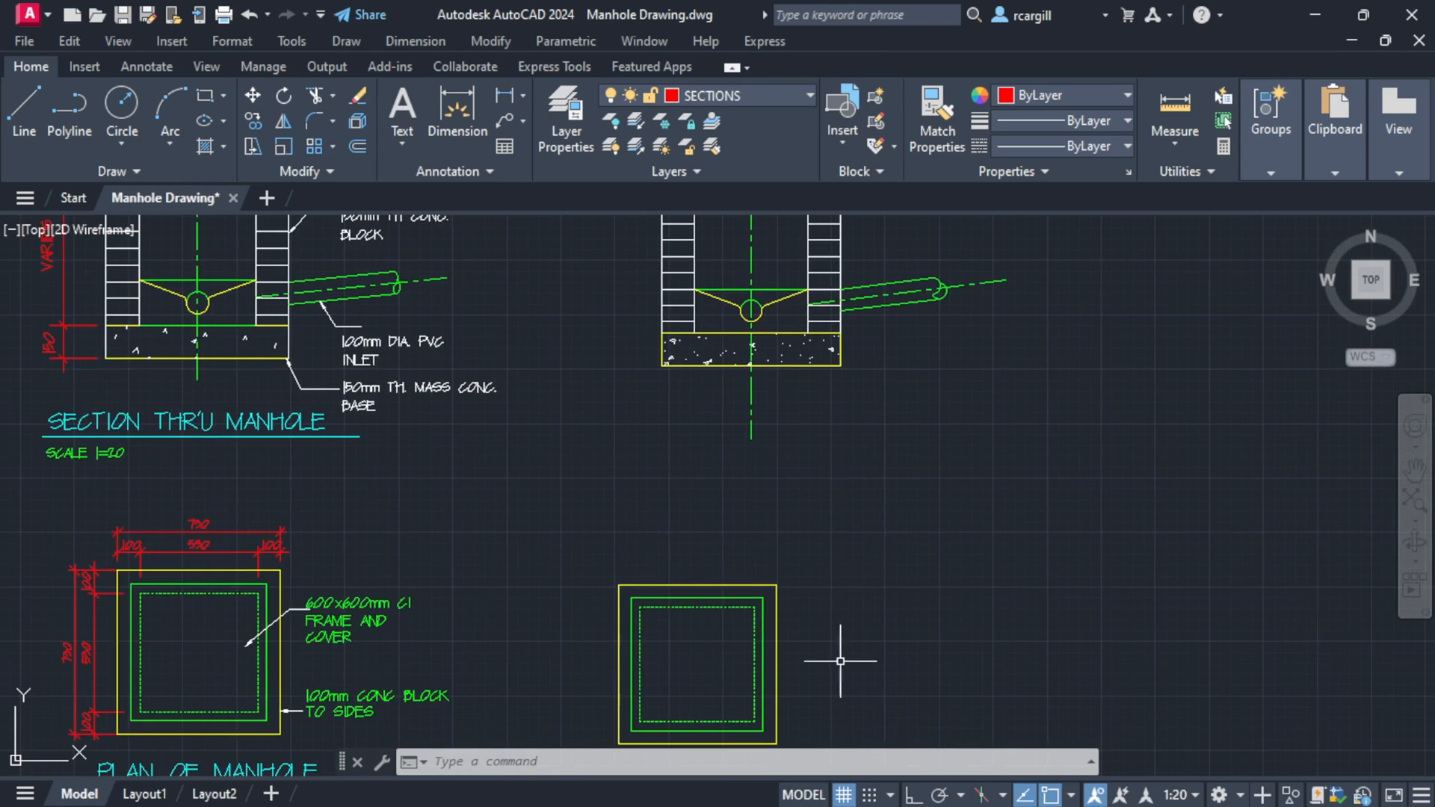
pyautogui.moveTo(692, 661); pyautogui.dragTo(708, 496, button='middle')
pyautogui.scroll(3, 708, 496)
pyautogui.scroll(-3, 730, 474)
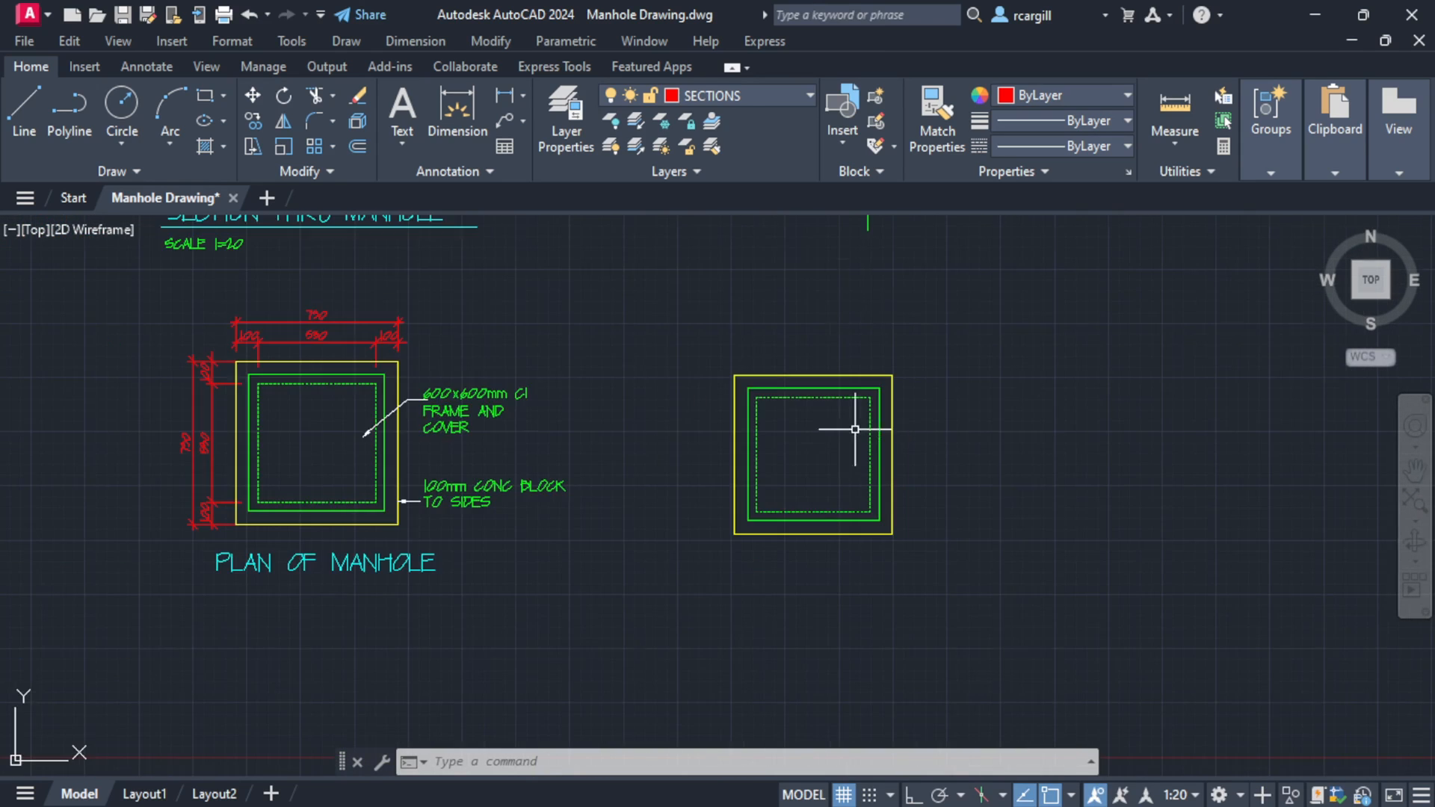
pyautogui.moveTo(845, 416); pyautogui.dragTo(743, 659, button='middle')
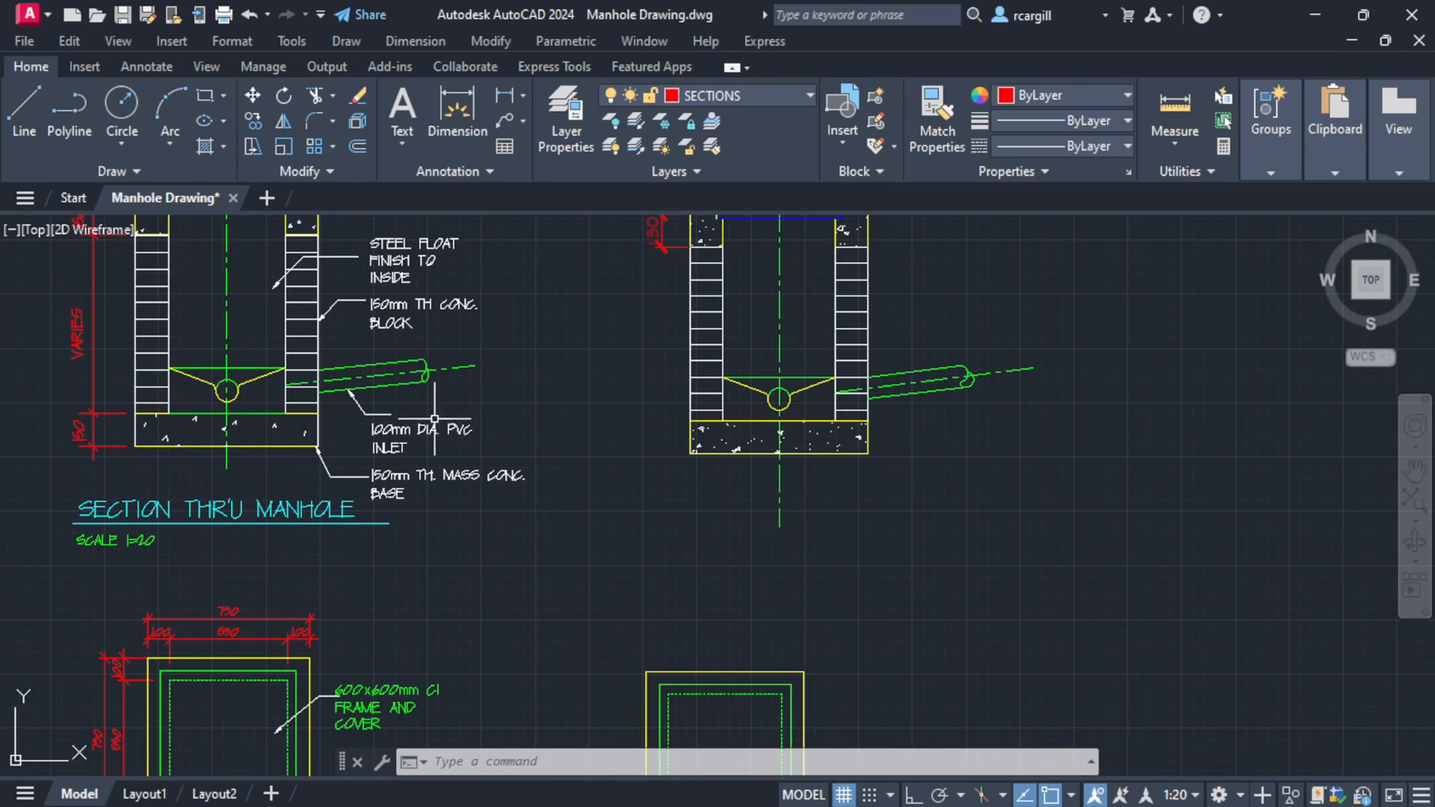
pyautogui.scroll(-3, 435, 419)
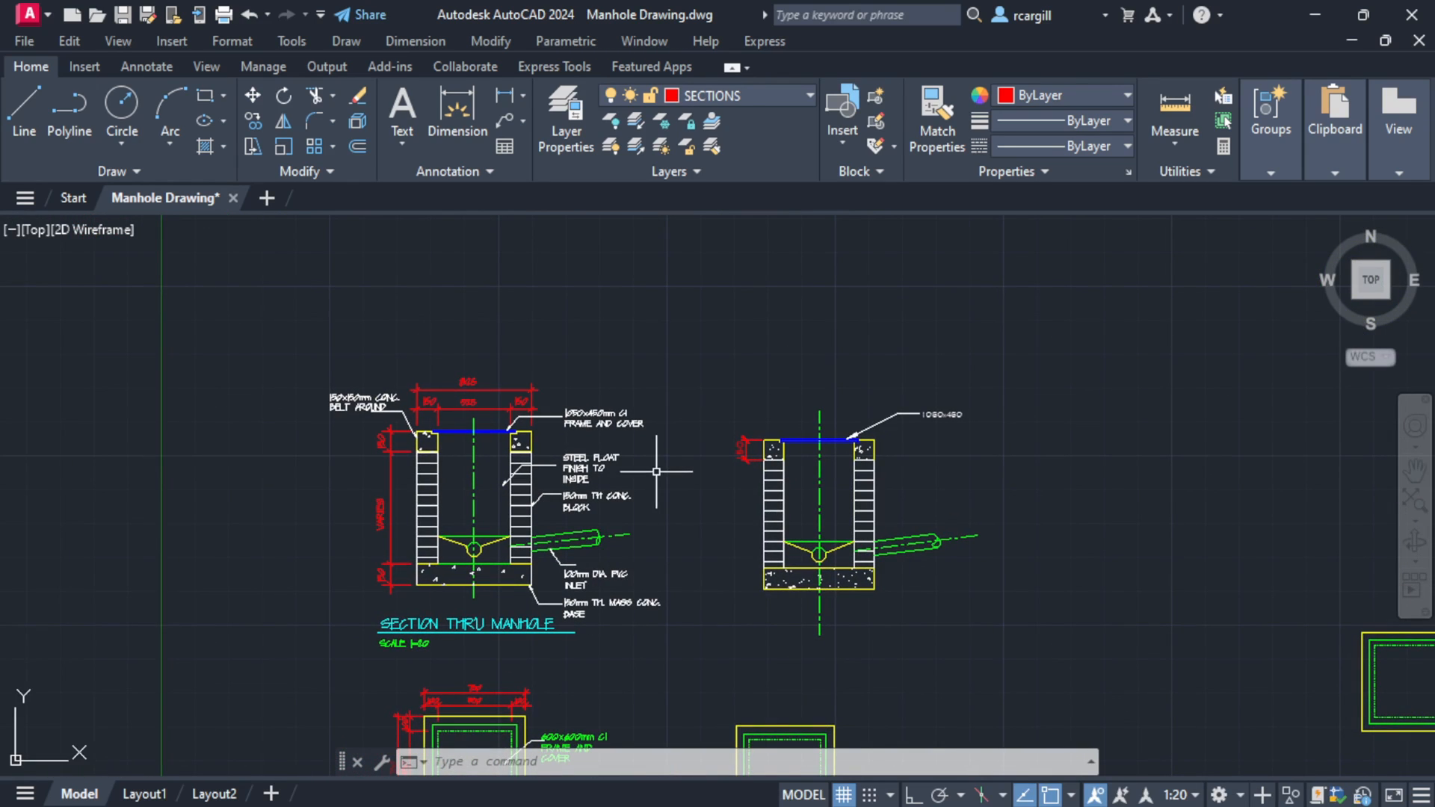